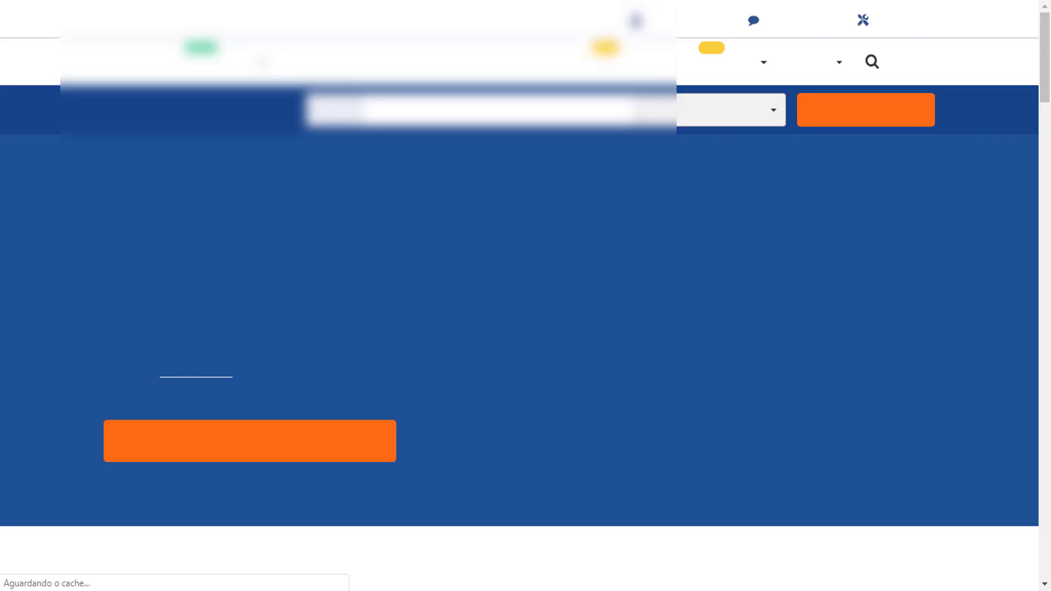
Step: Log in to the HostGator Portal do Cliente after passing the reCAPTCHA check
click(673, 24)
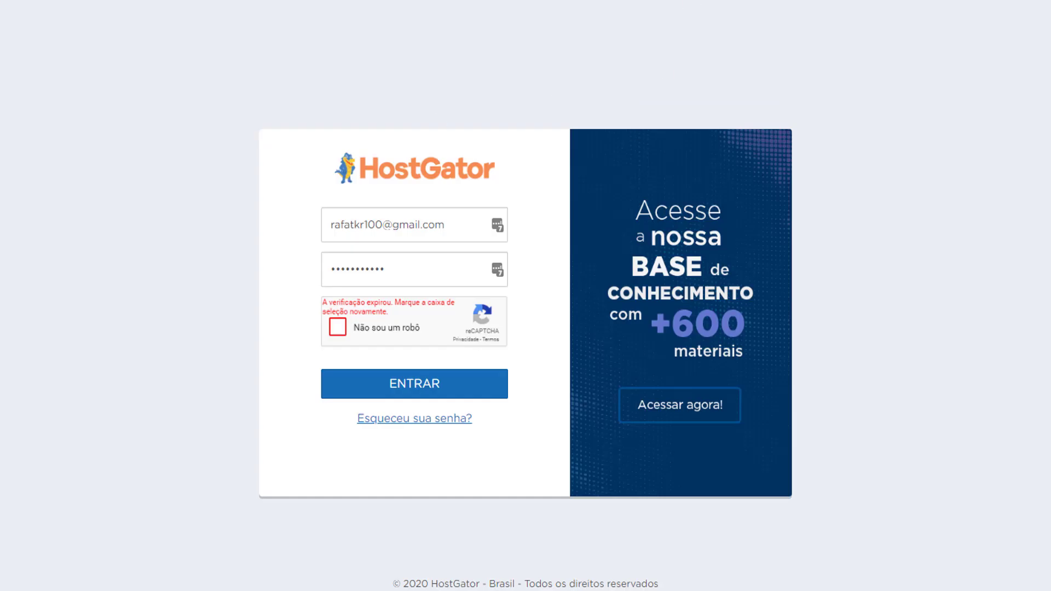
click(350, 329)
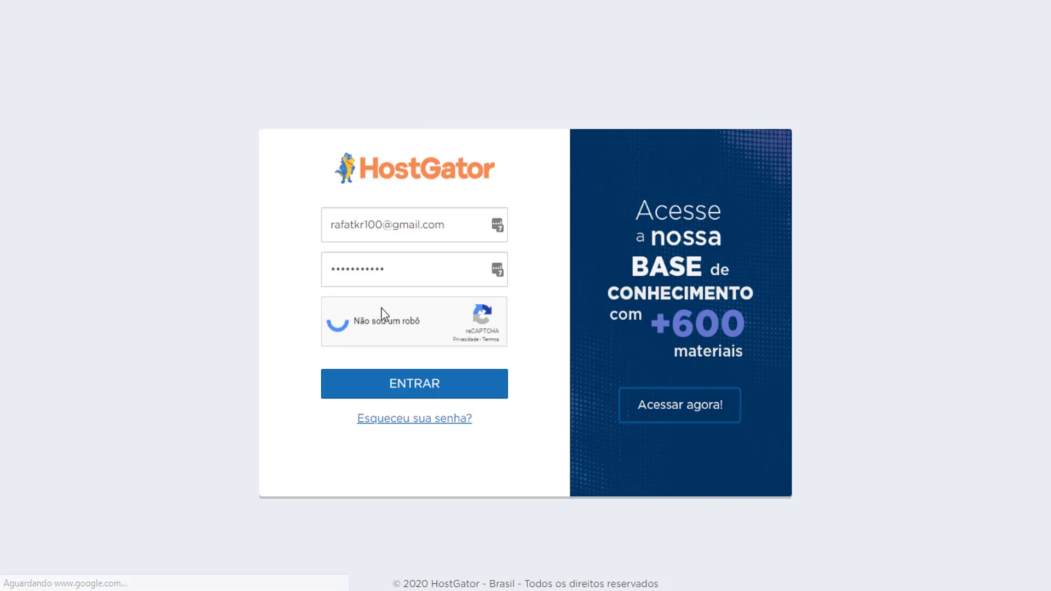
click(383, 385)
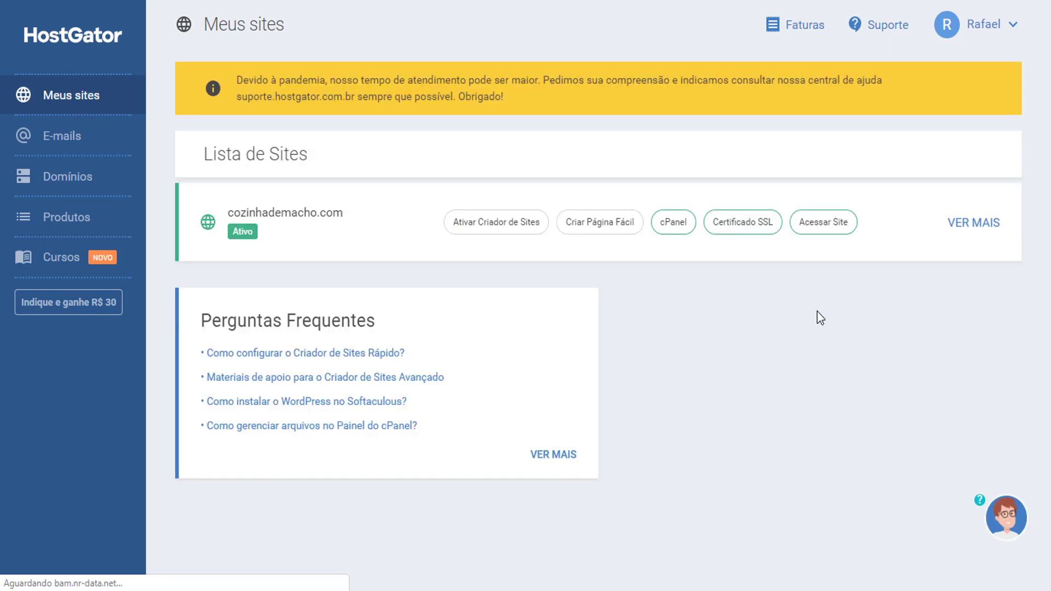
Step: Open cPanel for cozinhademacho.com and launch the Softaculous Apps Installer under FERRAMENTA
click(678, 229)
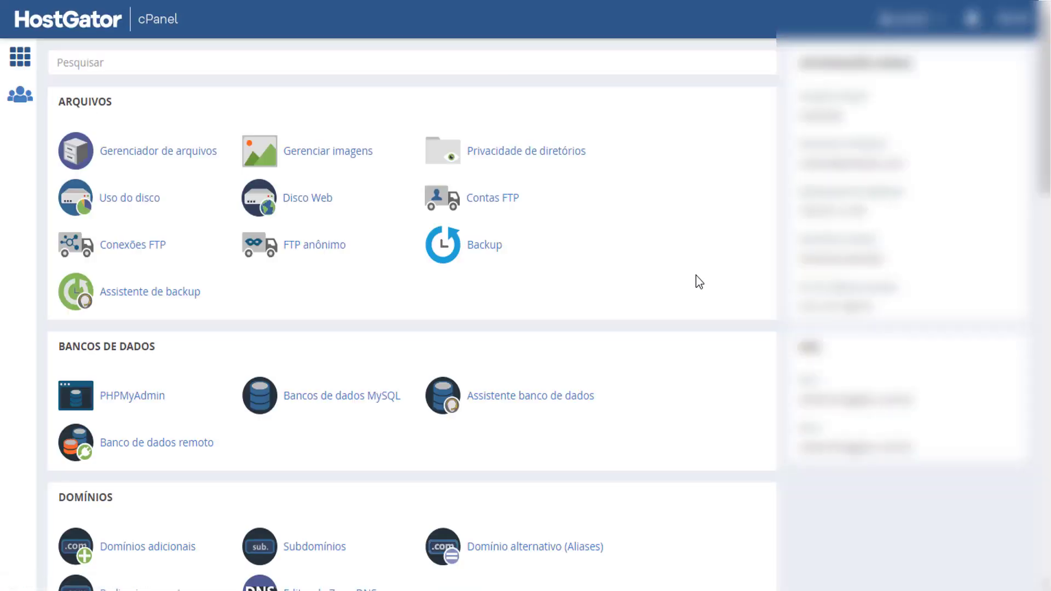
scroll(608, 221, down, 2)
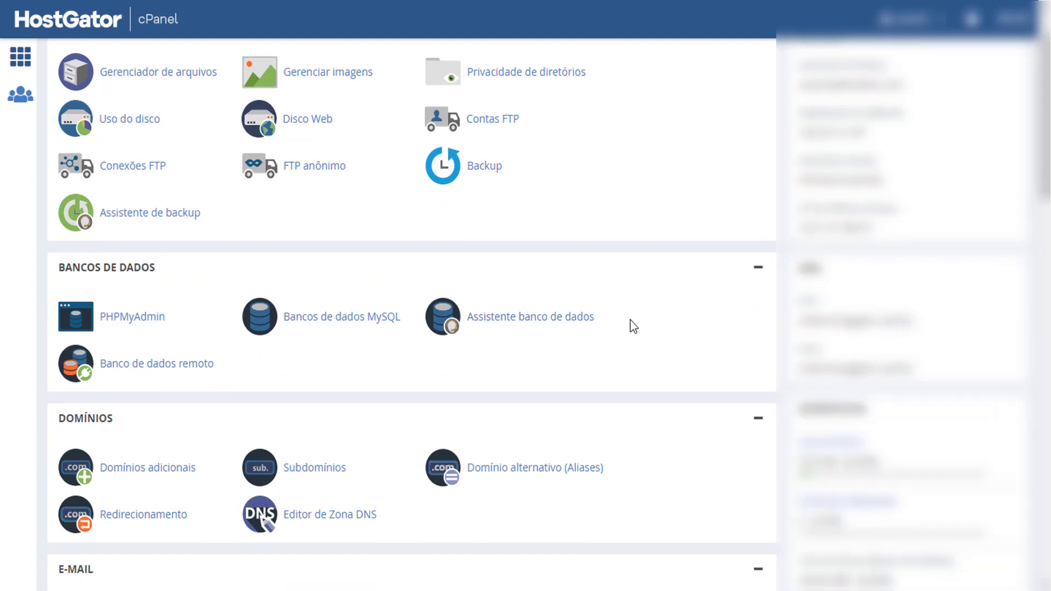
scroll(630, 319, down, 5)
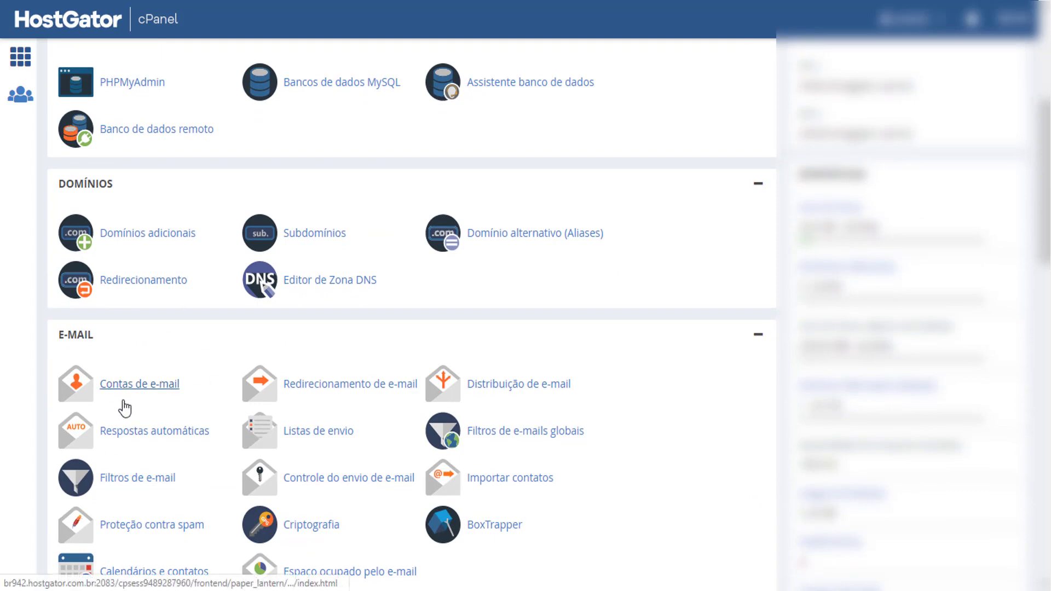
scroll(291, 433, down, 7)
scroll(288, 427, down, 3)
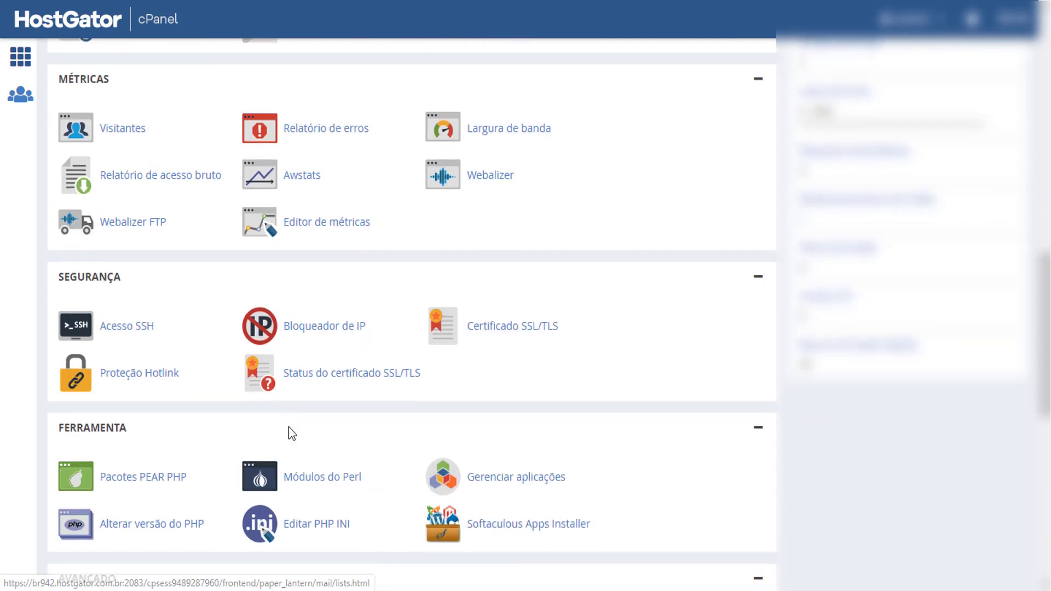
scroll(288, 426, up, 7)
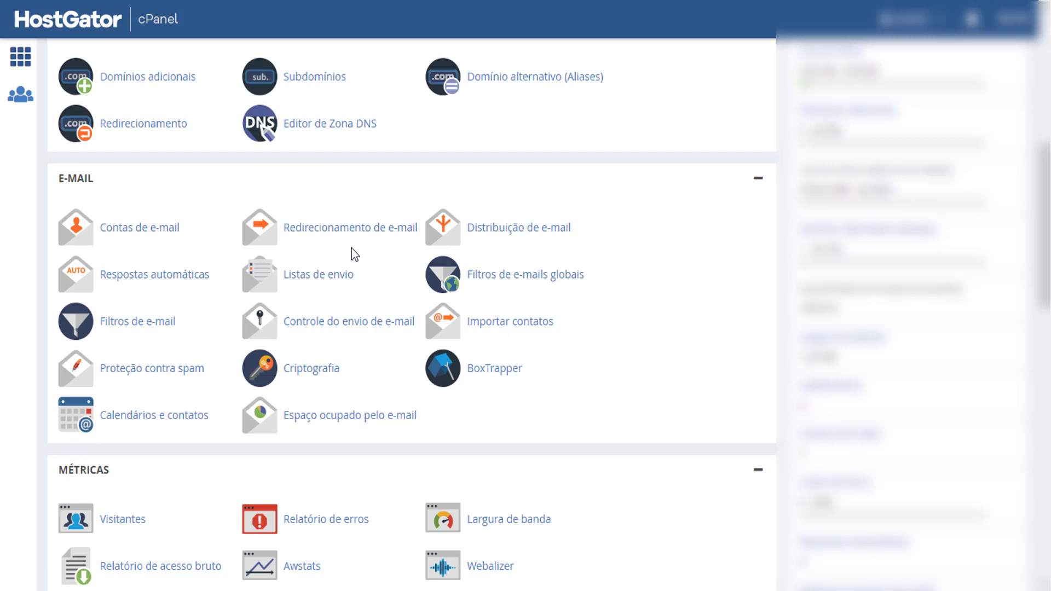
scroll(355, 372, down, 14)
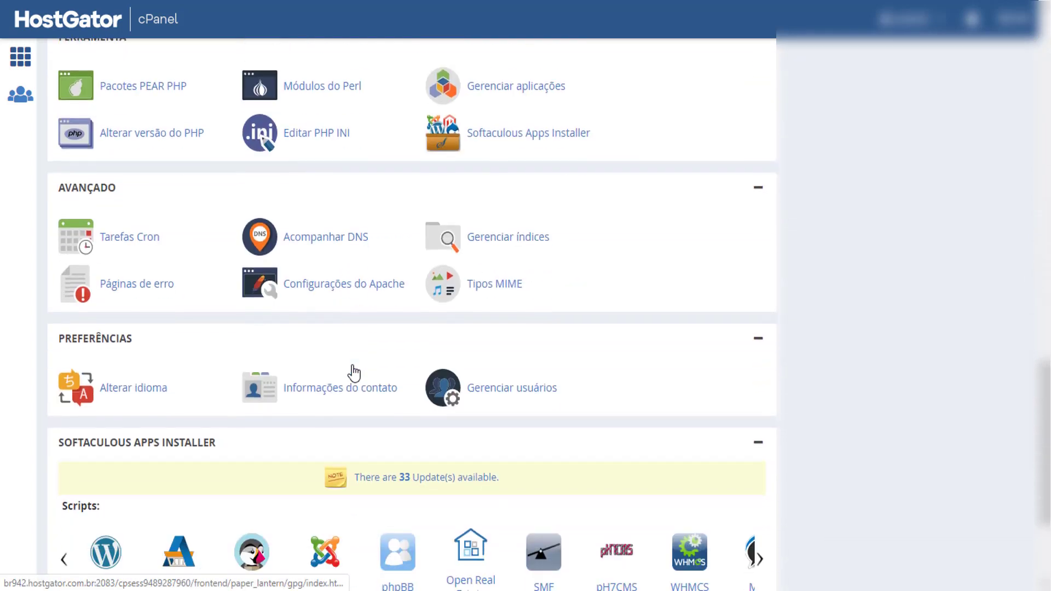
scroll(353, 376, up, 2)
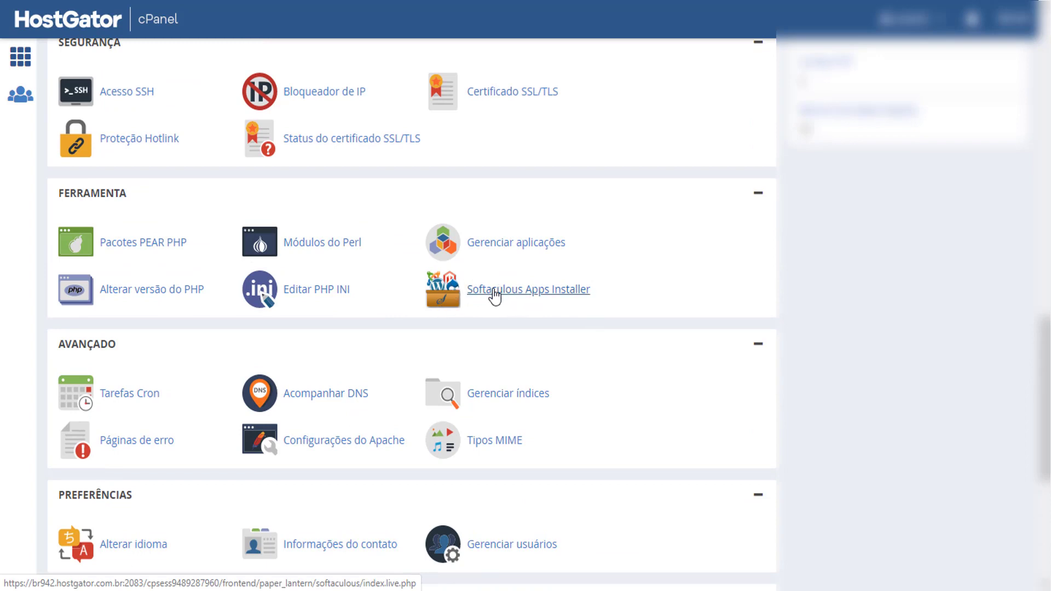
click(534, 299)
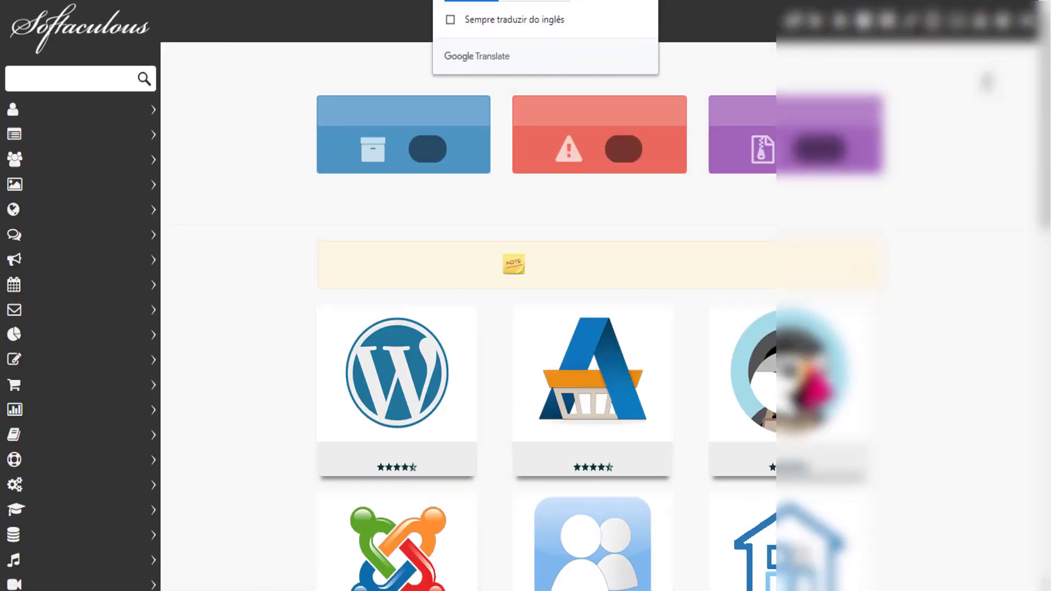
mouse_move(368, 376)
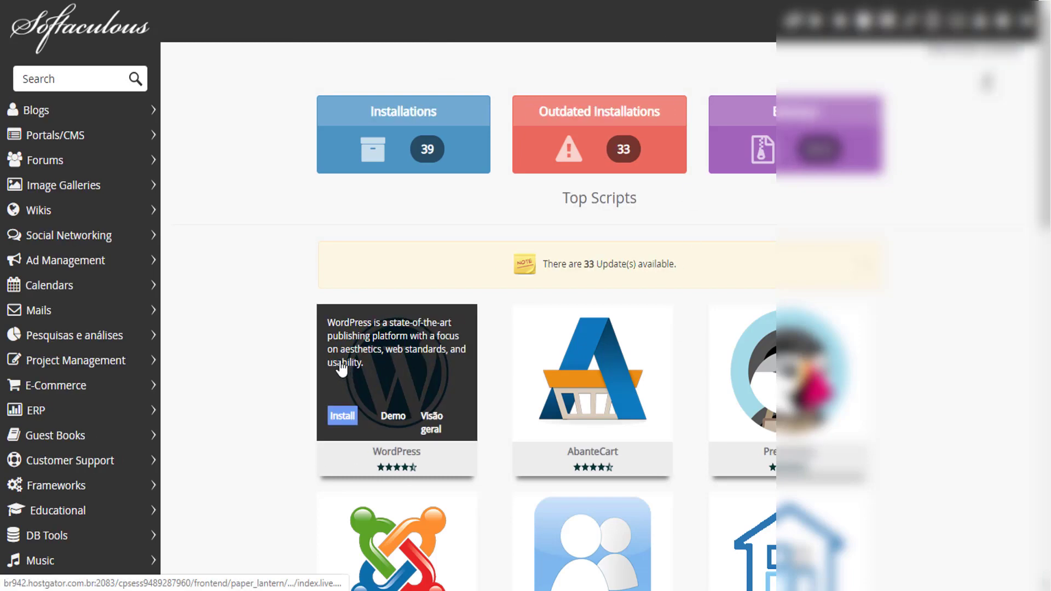
click(343, 416)
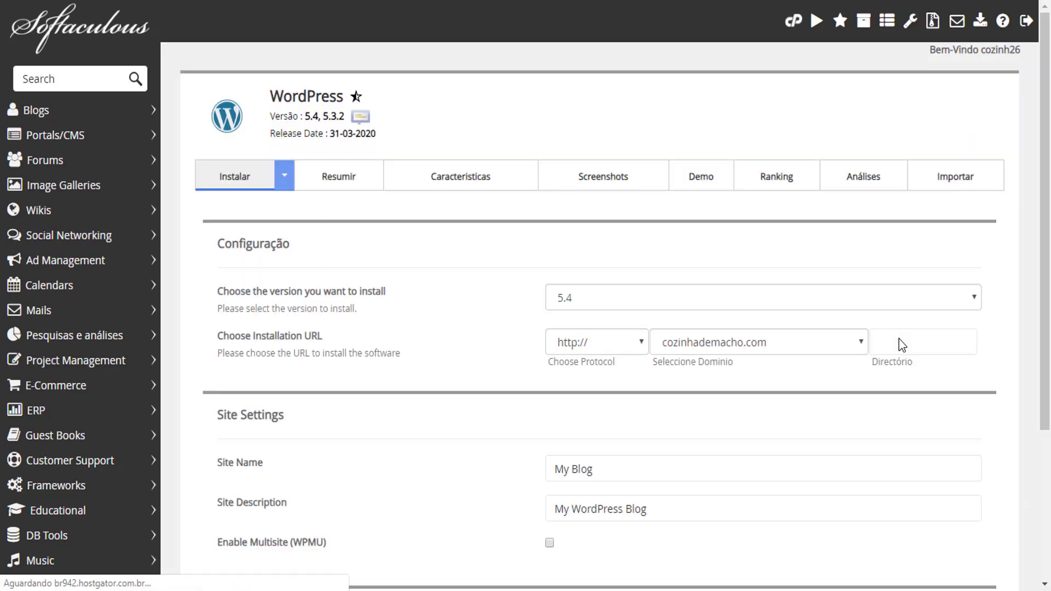
click(779, 344)
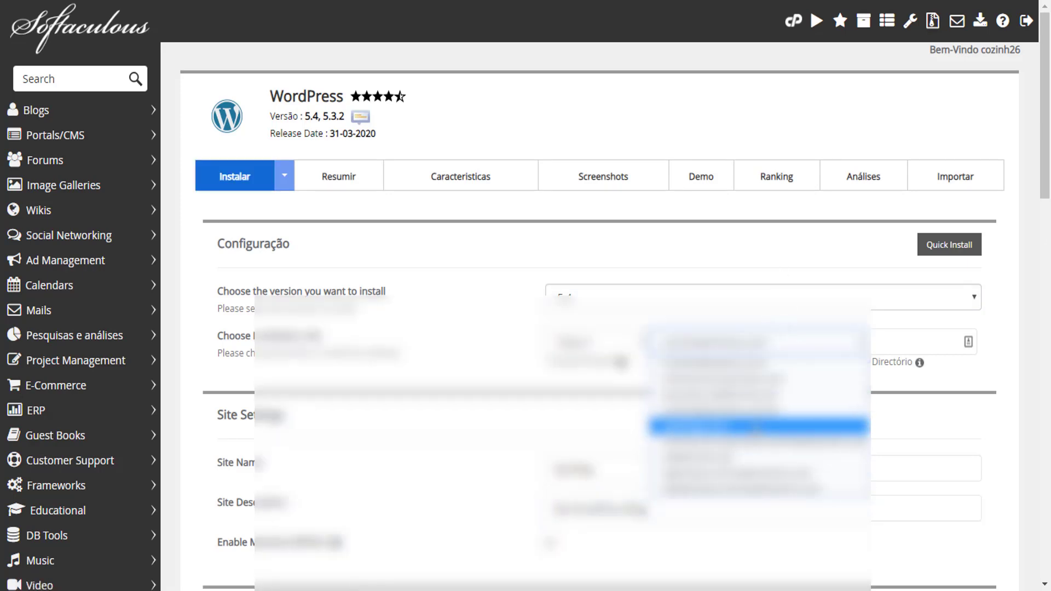
click(758, 427)
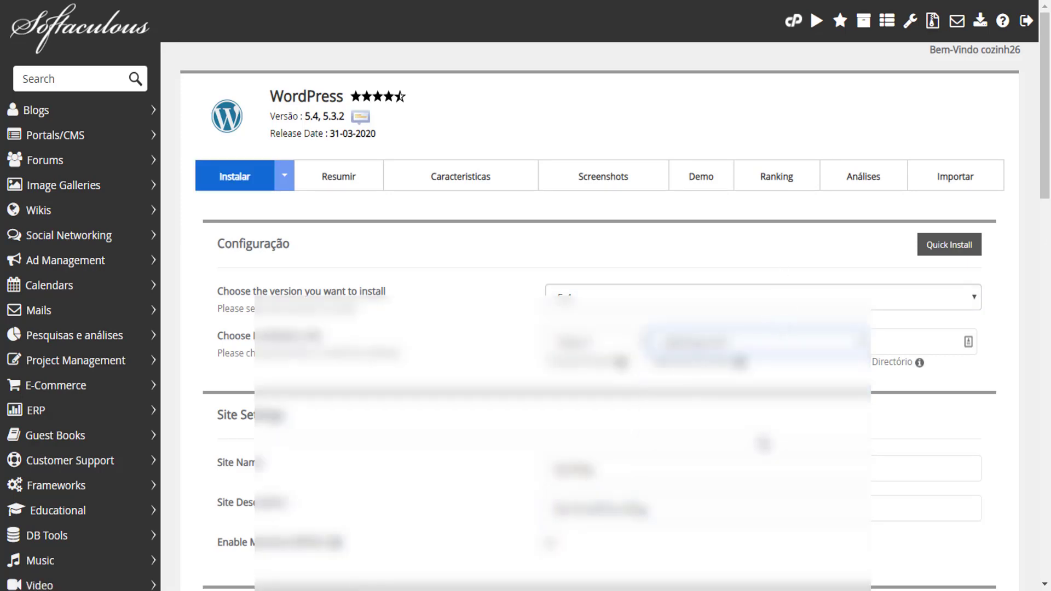
click(923, 351)
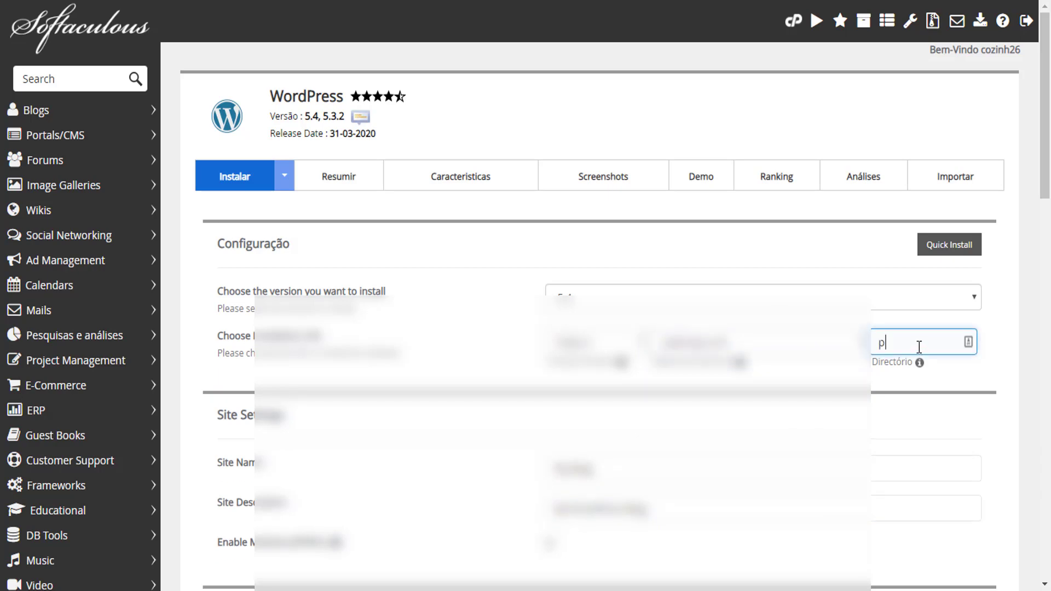
text(portfolio)
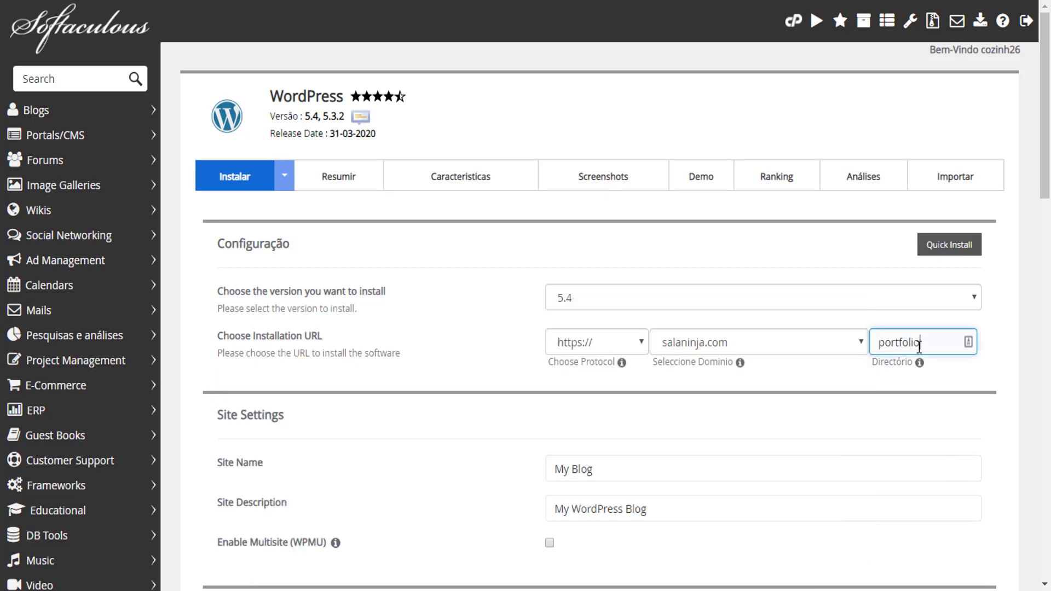
click(989, 378)
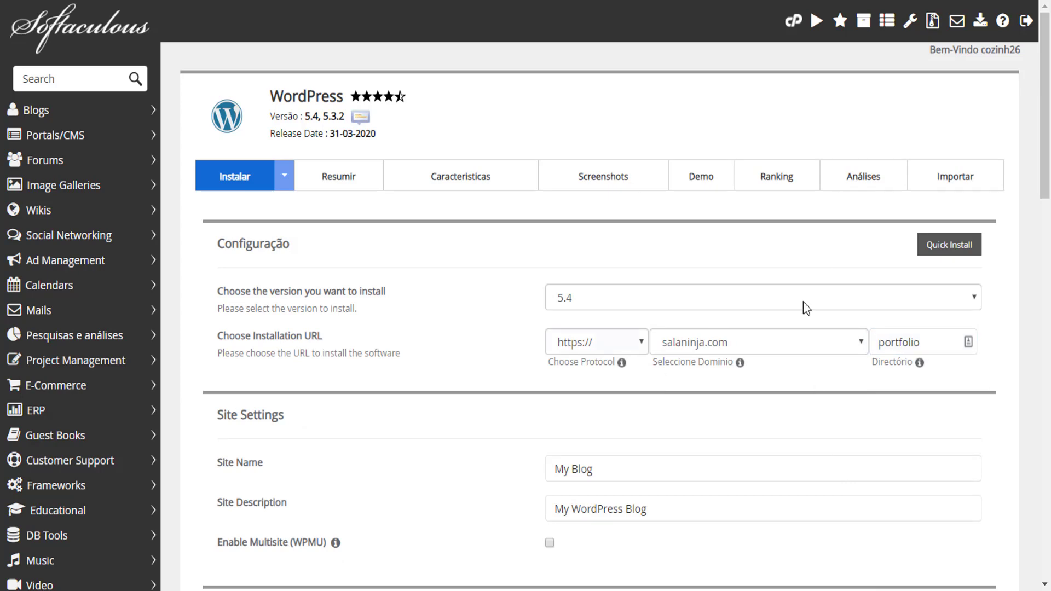
scroll(1004, 396, down, 3)
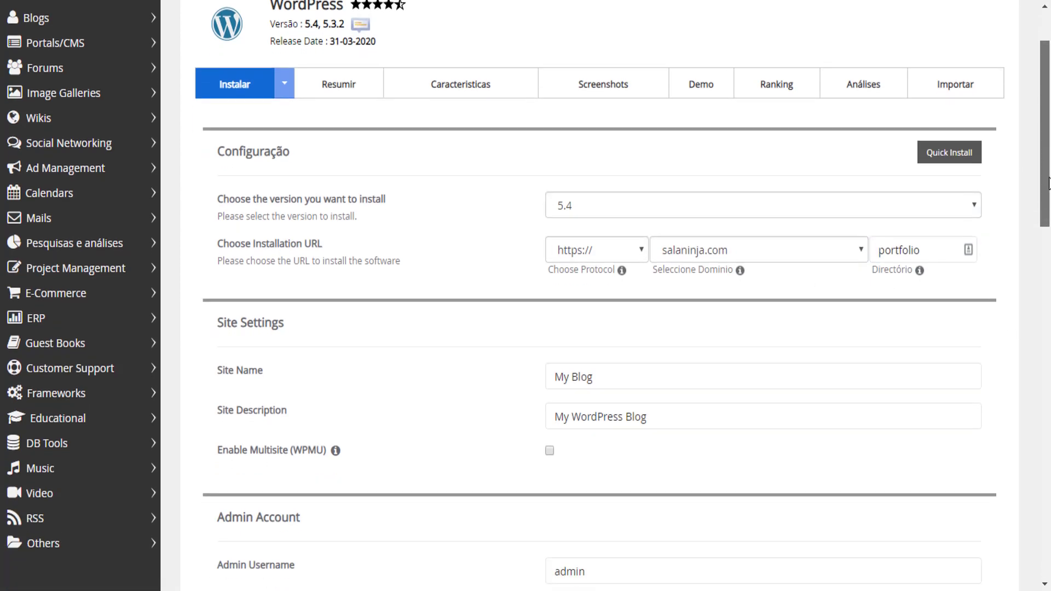
click(612, 302)
drag(612, 302, 484, 296)
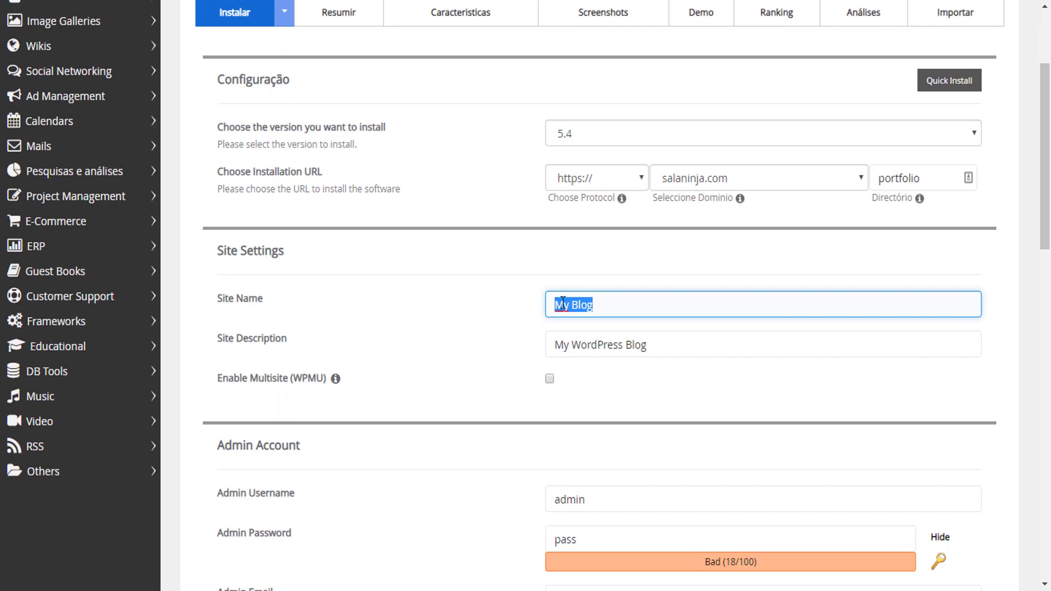
drag(633, 354, 458, 345)
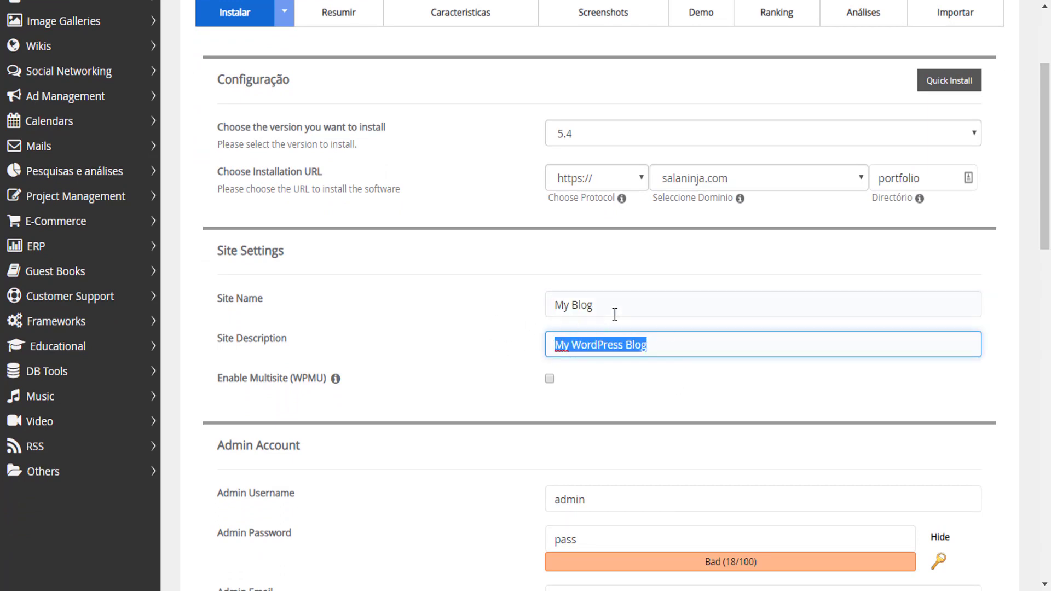
click(615, 315)
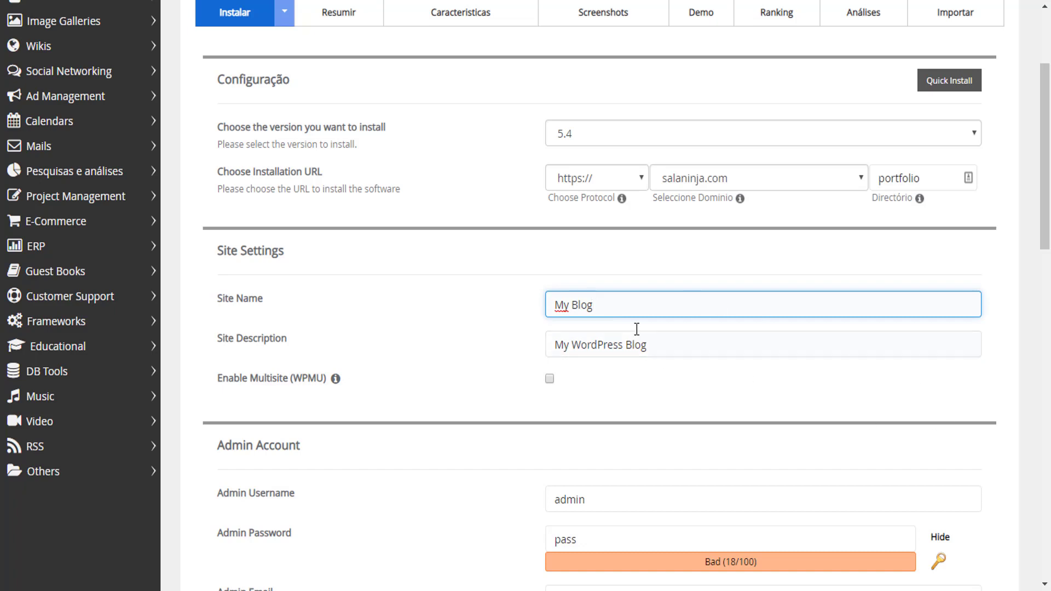
click(755, 344)
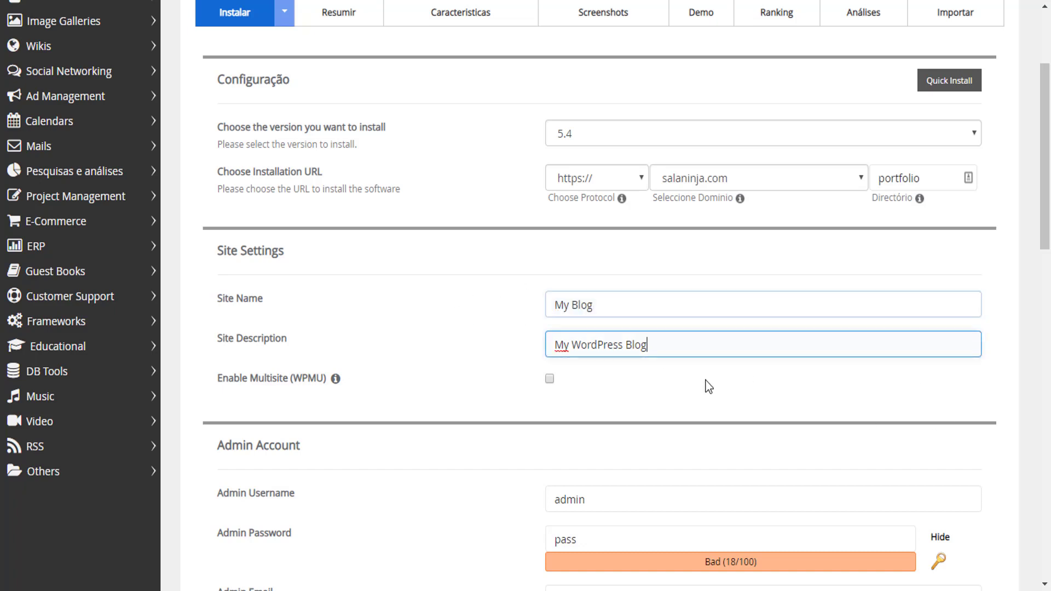
drag(1044, 224, 1047, 299)
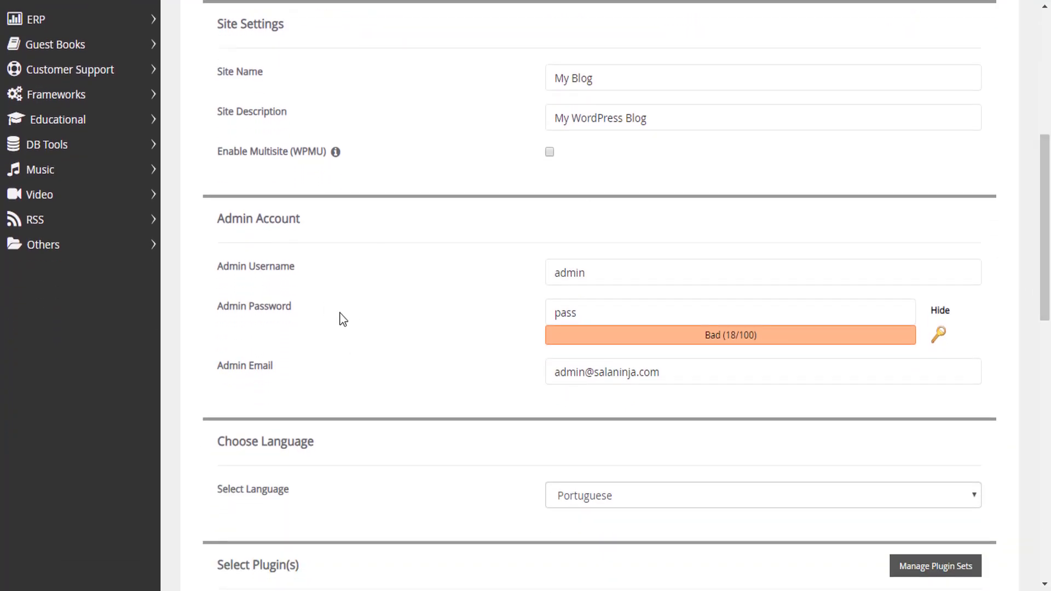
Step: Replace the default admin username with your own and set a new admin password
drag(618, 273, 438, 288)
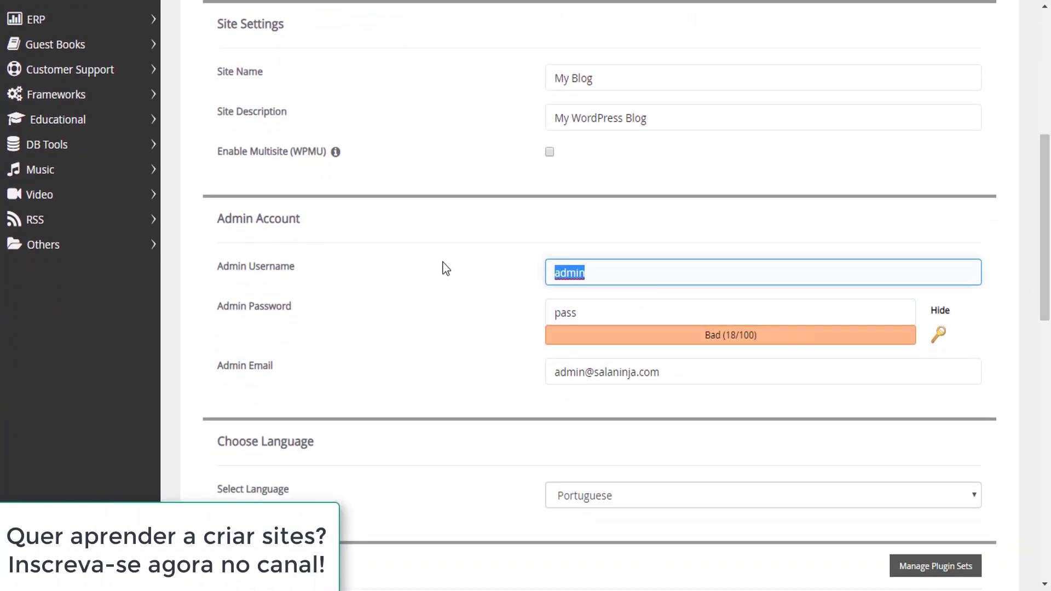
drag(627, 268, 367, 249)
text(Rafael)
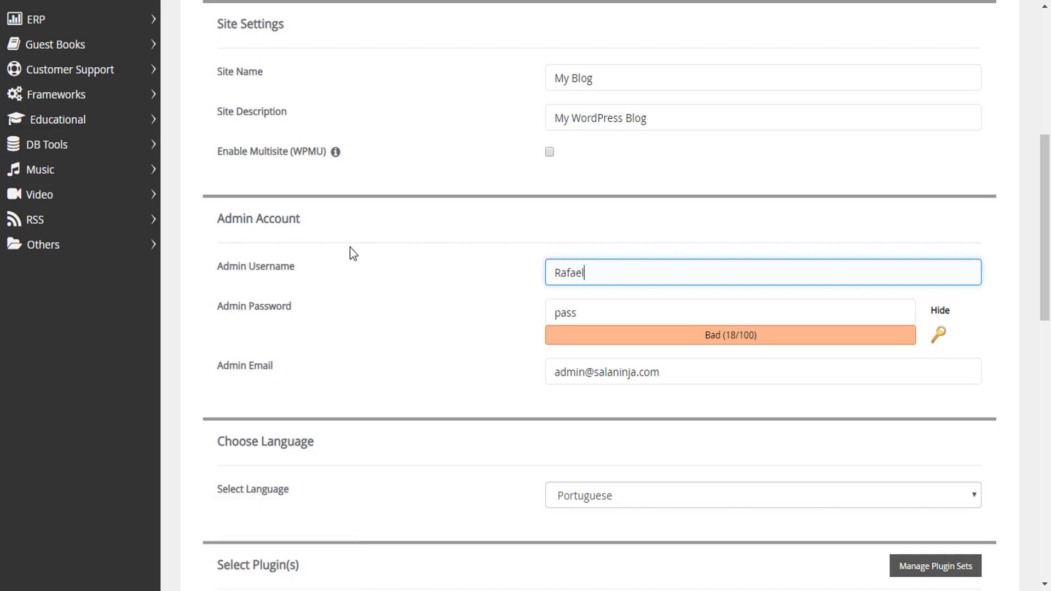
click(715, 321)
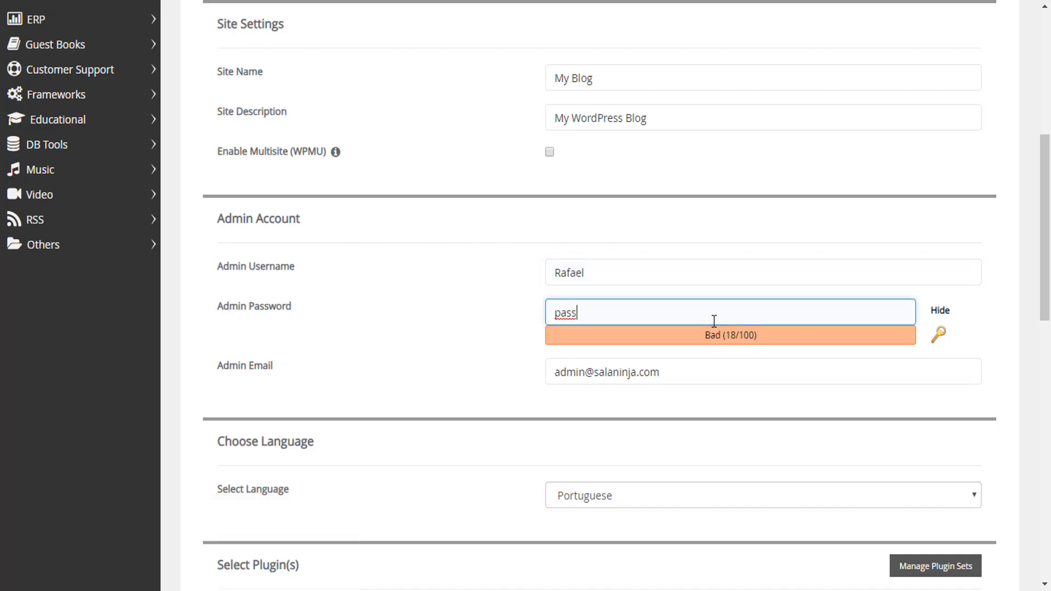
click(941, 312)
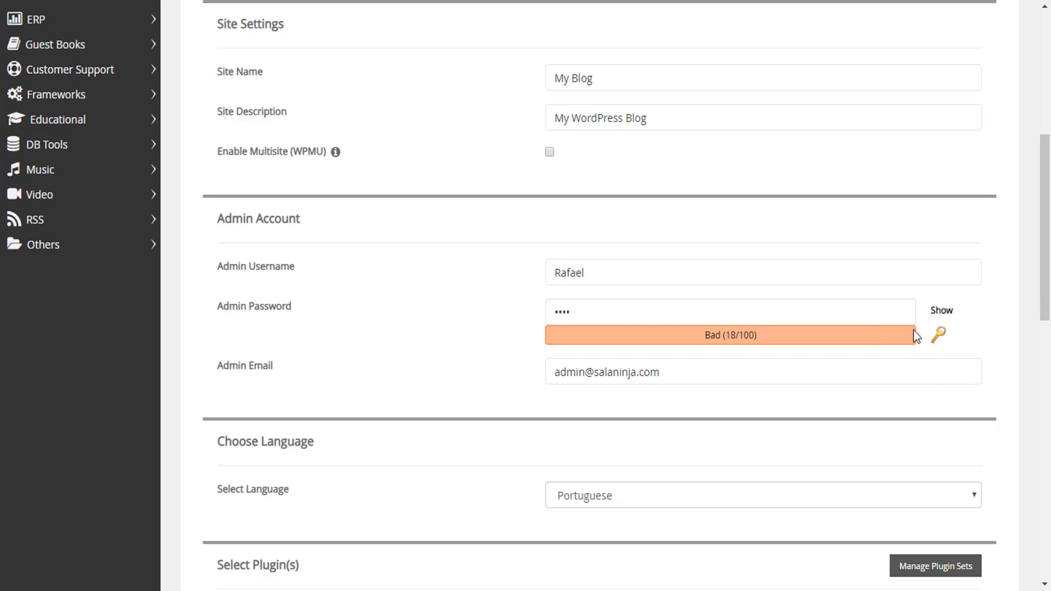
click(938, 336)
click(938, 339)
click(938, 339)
click(938, 342)
click(940, 310)
double_click(715, 309)
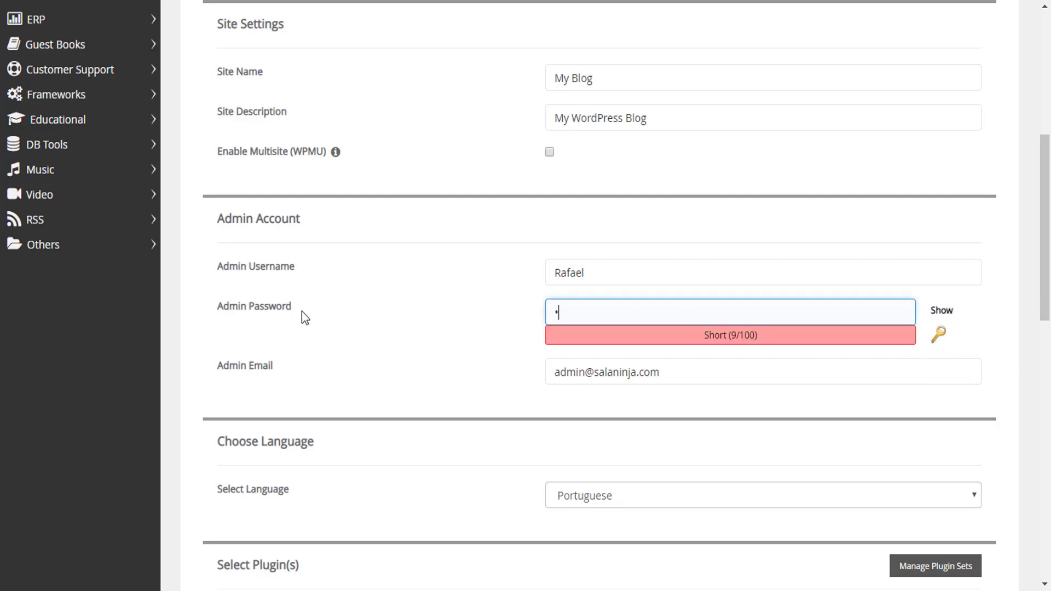
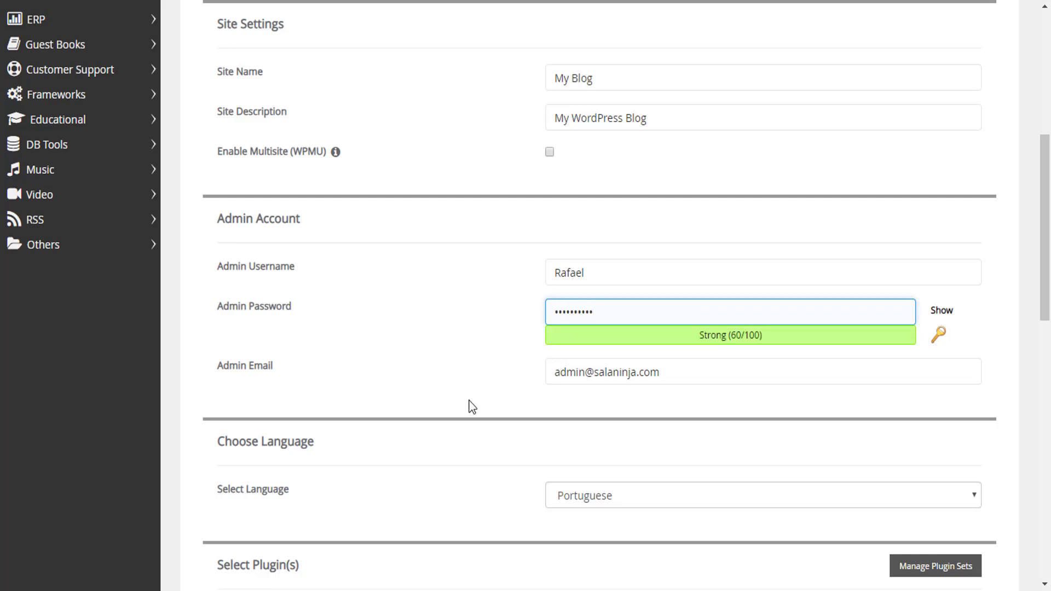
Step: Replace the admin e-mail with your own e-mail address
click(574, 376)
key(ctrl+a)
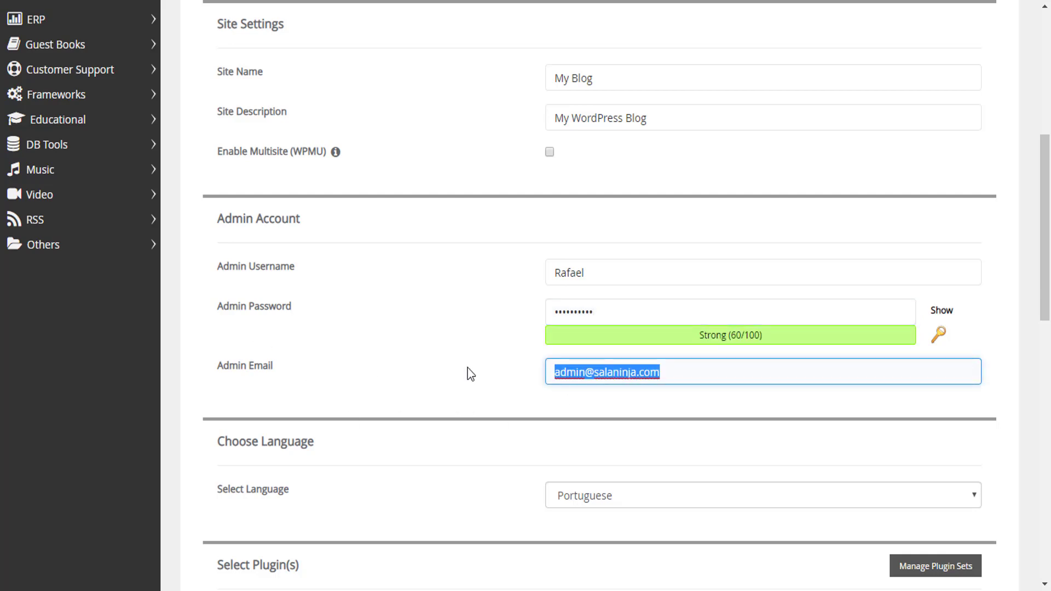
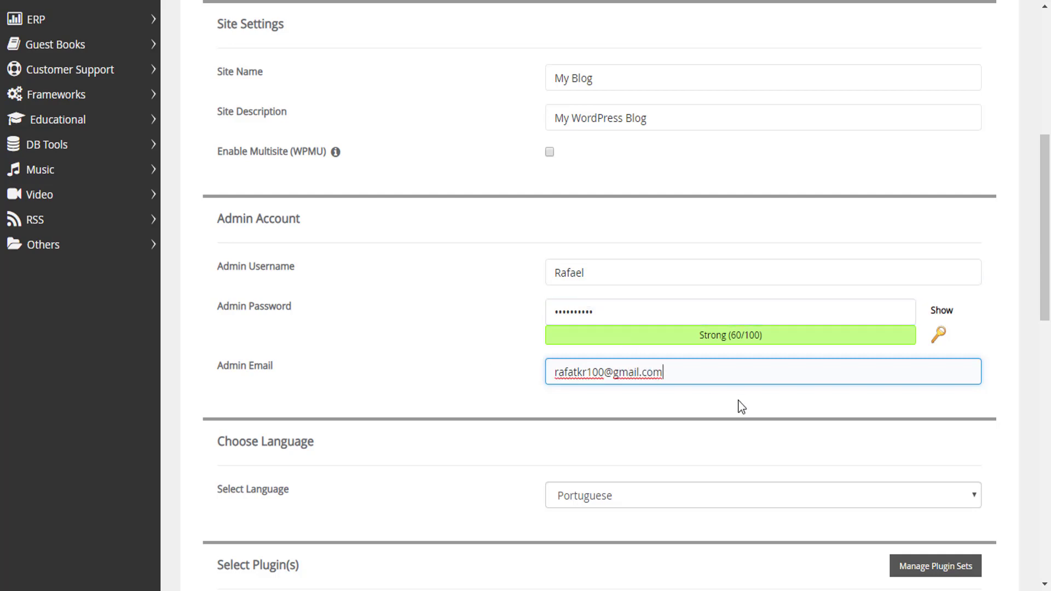
click(563, 392)
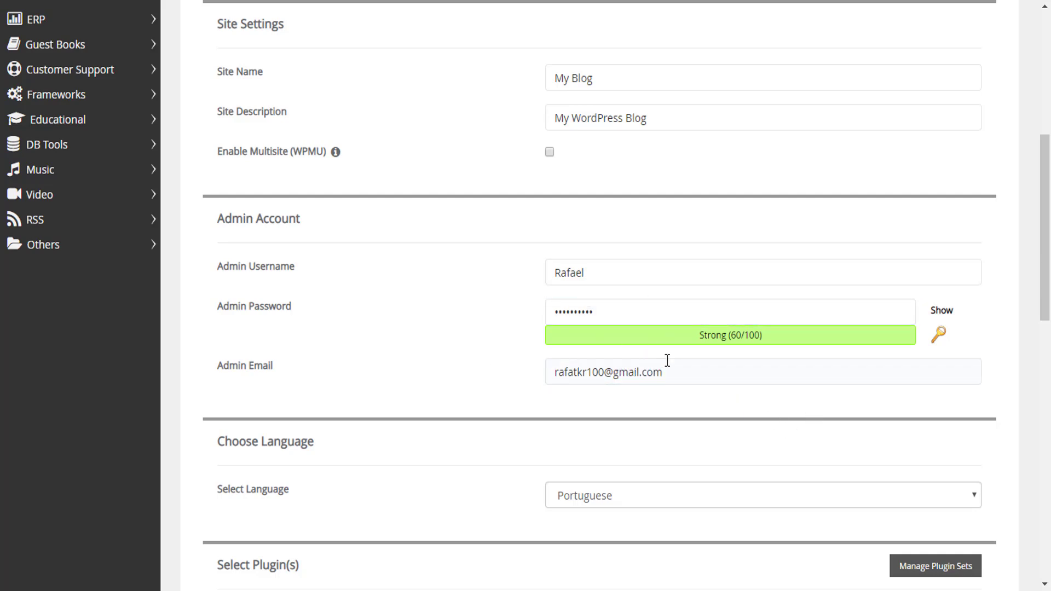
Step: Choose Portuguese-BR as the install language and scroll down to the theme options
scroll(1040, 263, down, 2)
scroll(1040, 264, down, 1)
click(804, 326)
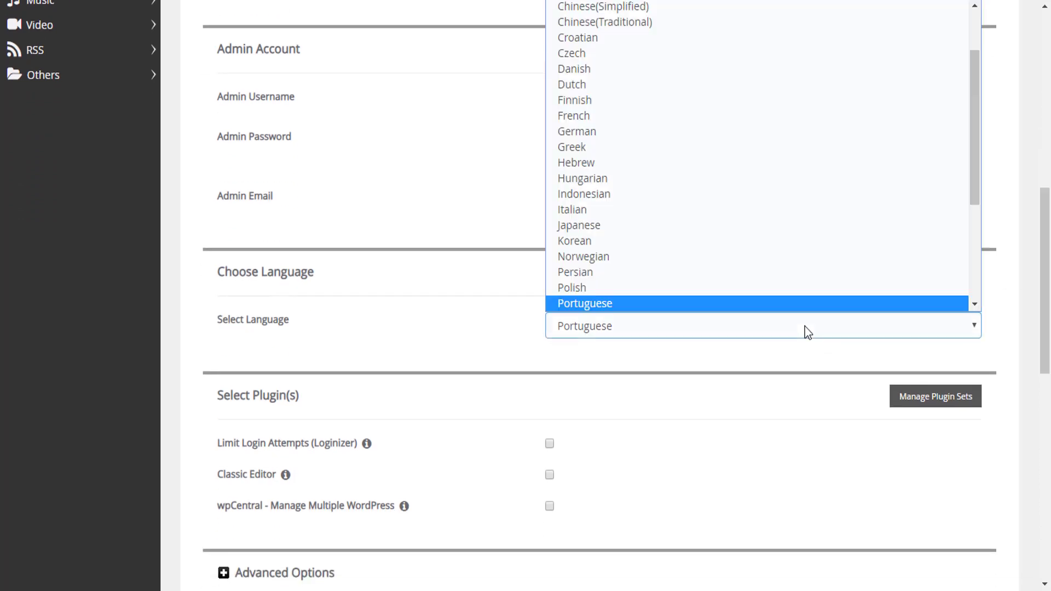
scroll(714, 264, down, 3)
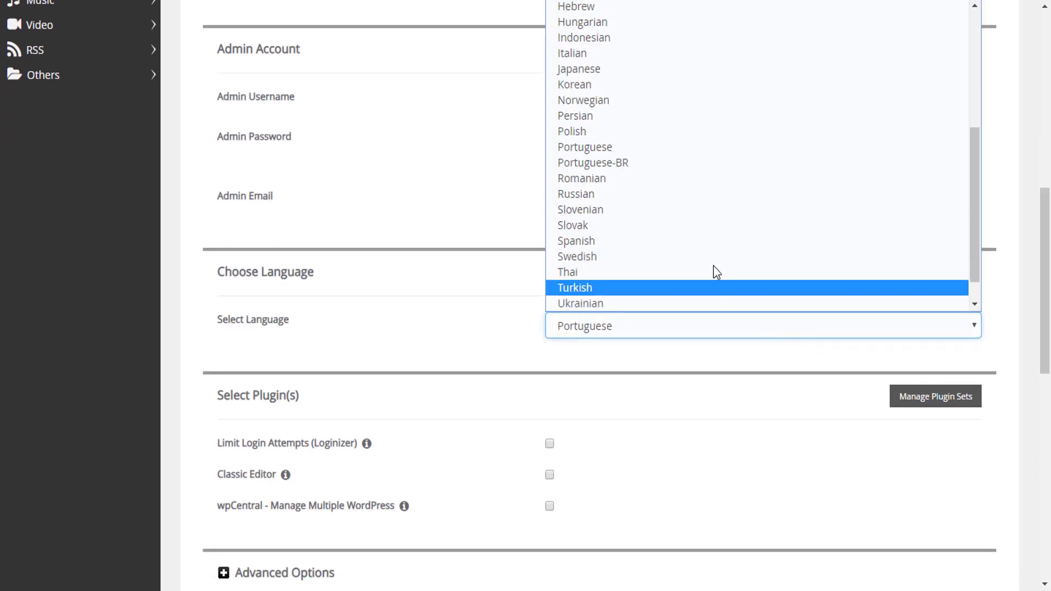
click(608, 162)
scroll(717, 366, down, 9)
scroll(1025, 515, down, 3)
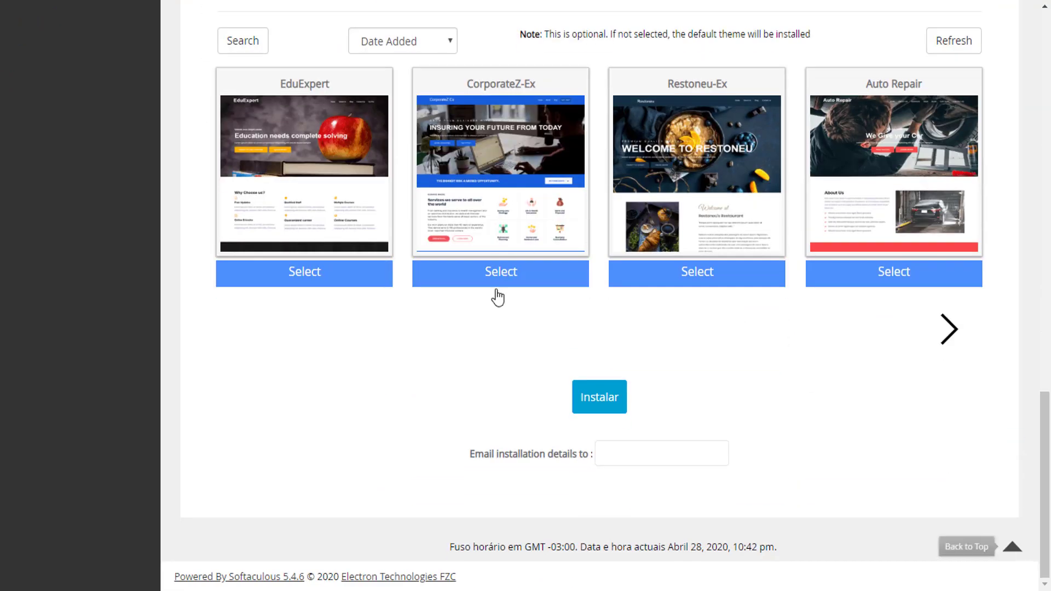
Step: Install WordPress, decline LastPass's save prompt, and open the new site's wp-admin dashboard
click(615, 401)
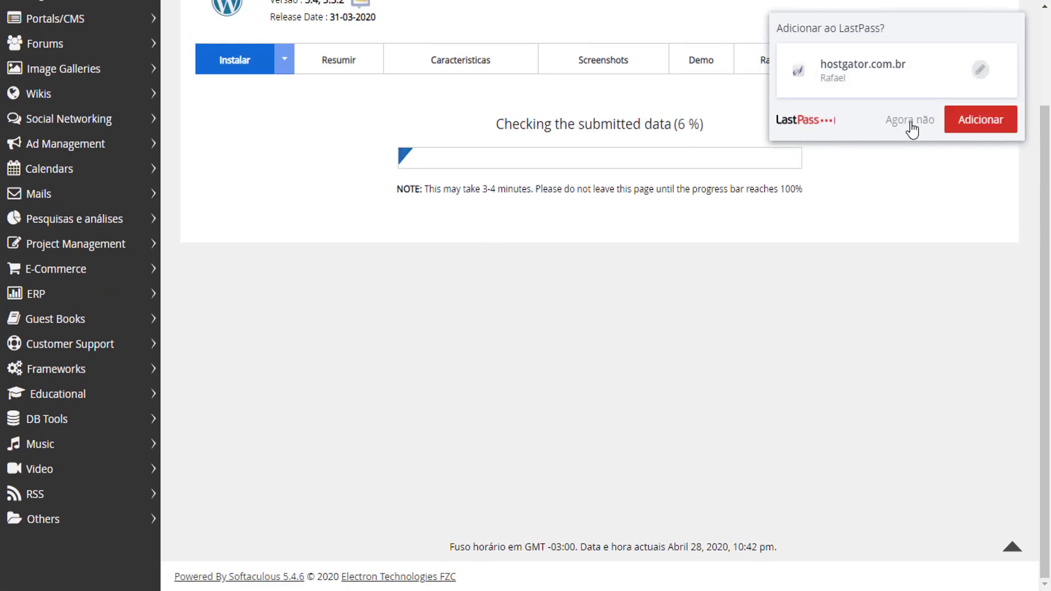
click(909, 120)
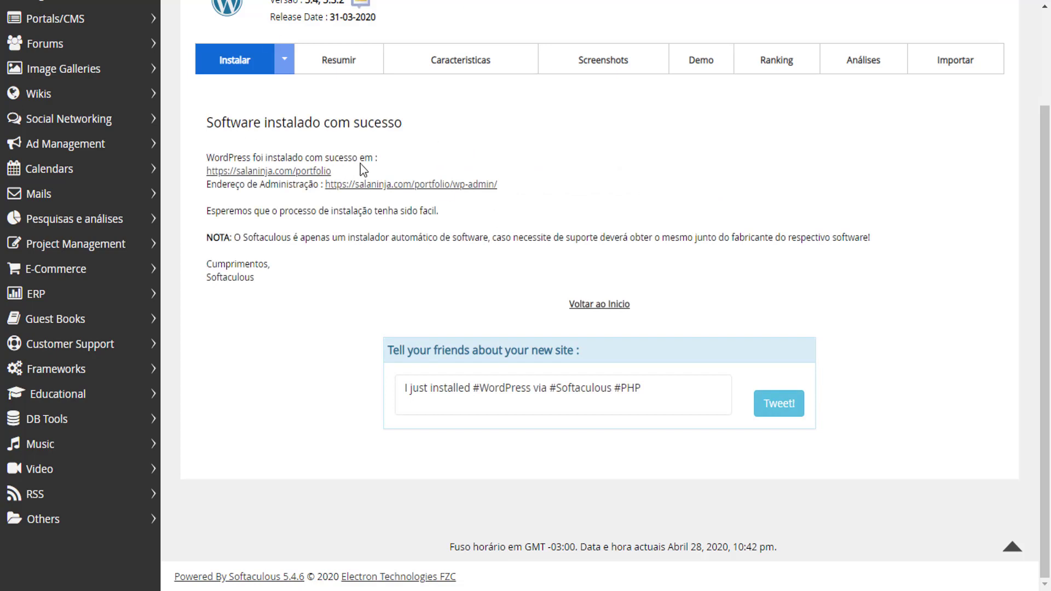
scroll(441, 274, up, 2)
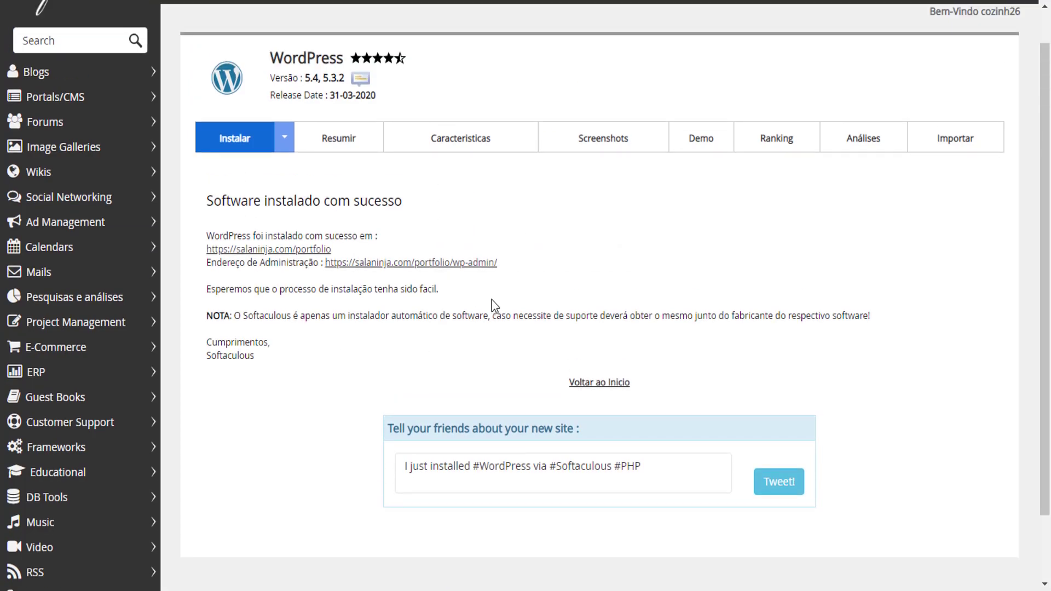
click(429, 262)
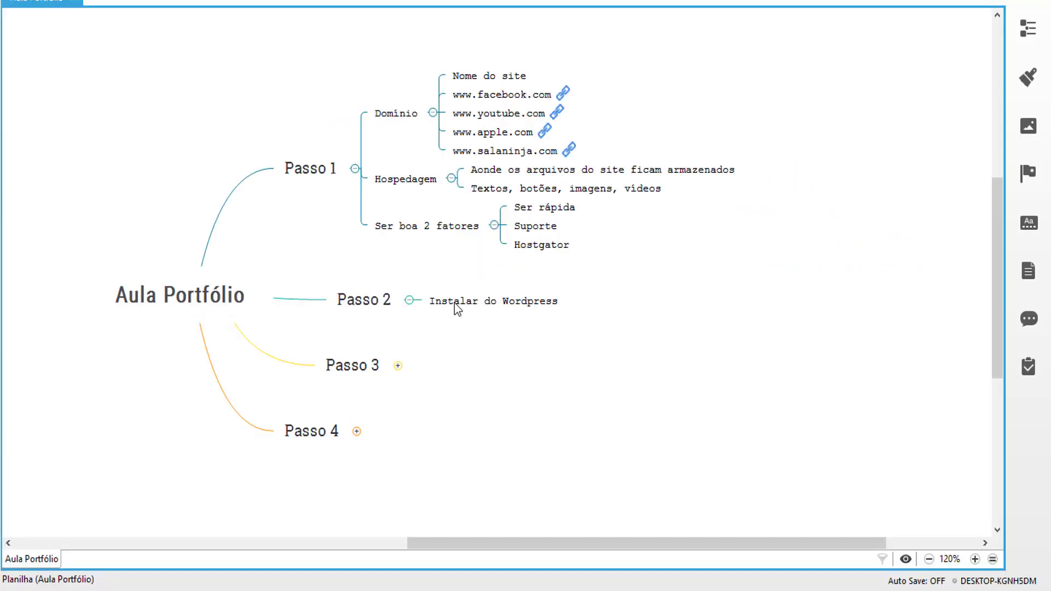
drag(419, 271, 542, 363)
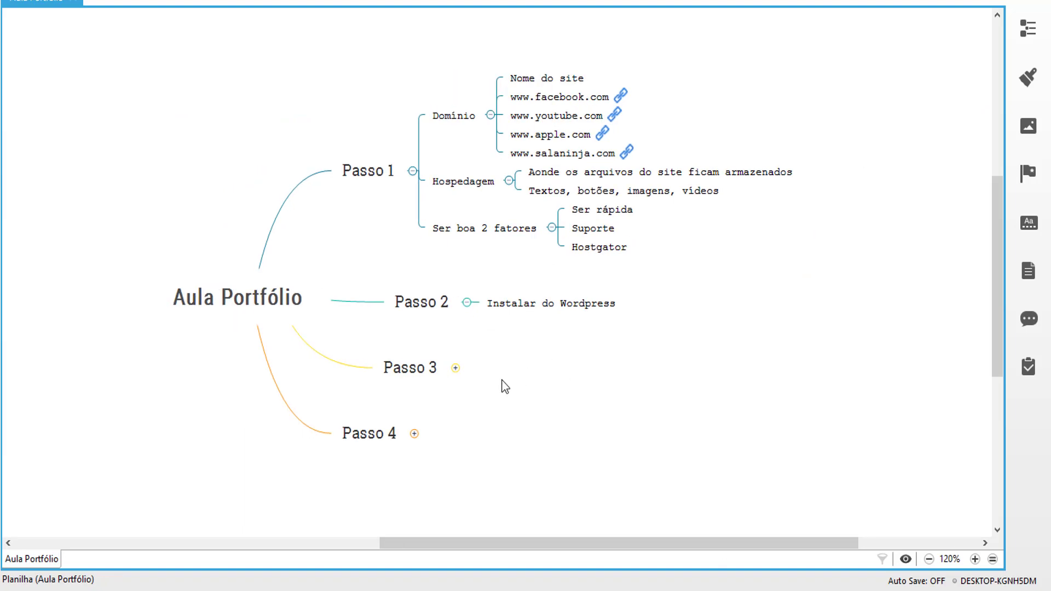
Step: Expand Passo 3 in the XMind map, then return to the WordPress dashboard
click(456, 368)
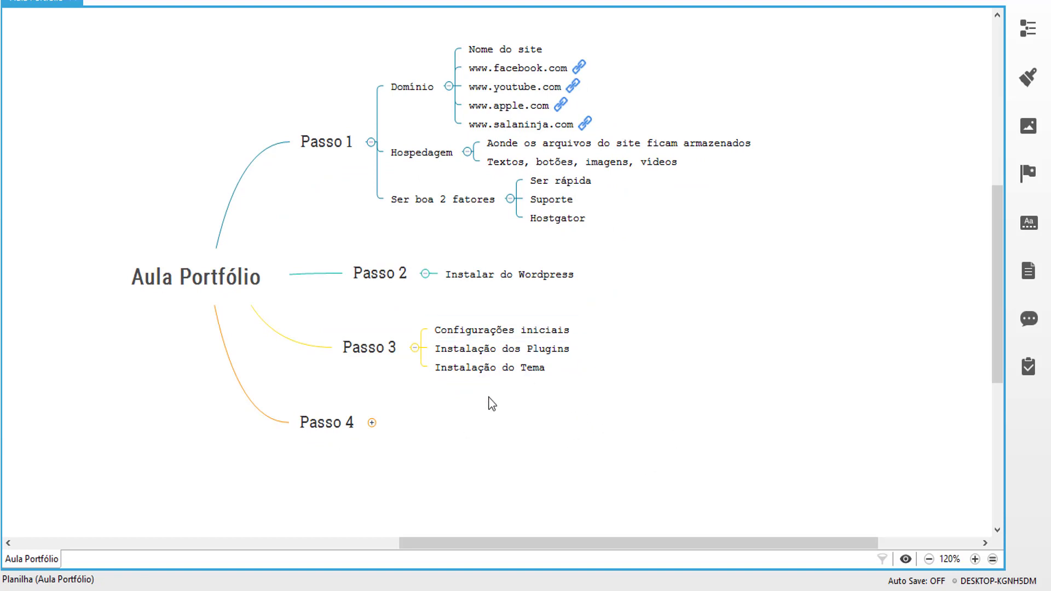
mouse_move(417, 587)
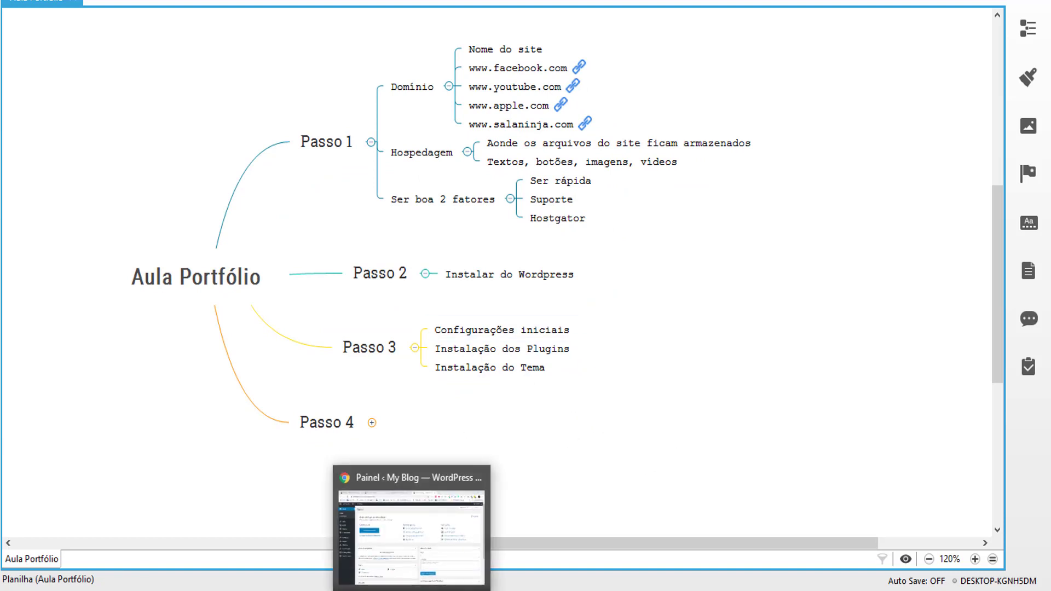
click(338, 496)
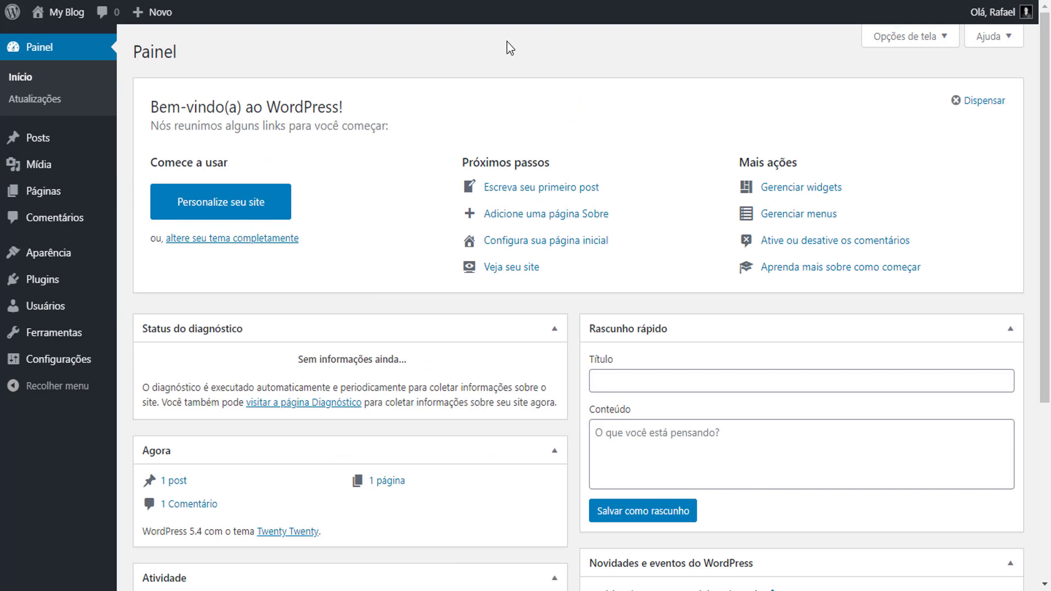
Step: Dismiss the welcome panel and collapse all the dashboard boxes
click(989, 106)
click(554, 89)
click(553, 134)
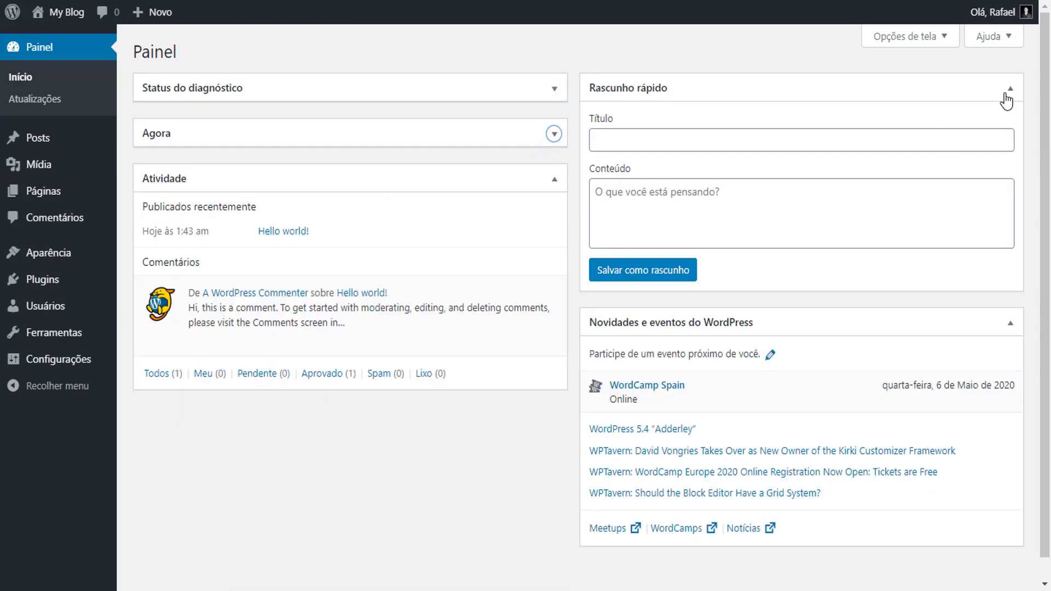
click(1009, 89)
click(1007, 132)
click(555, 179)
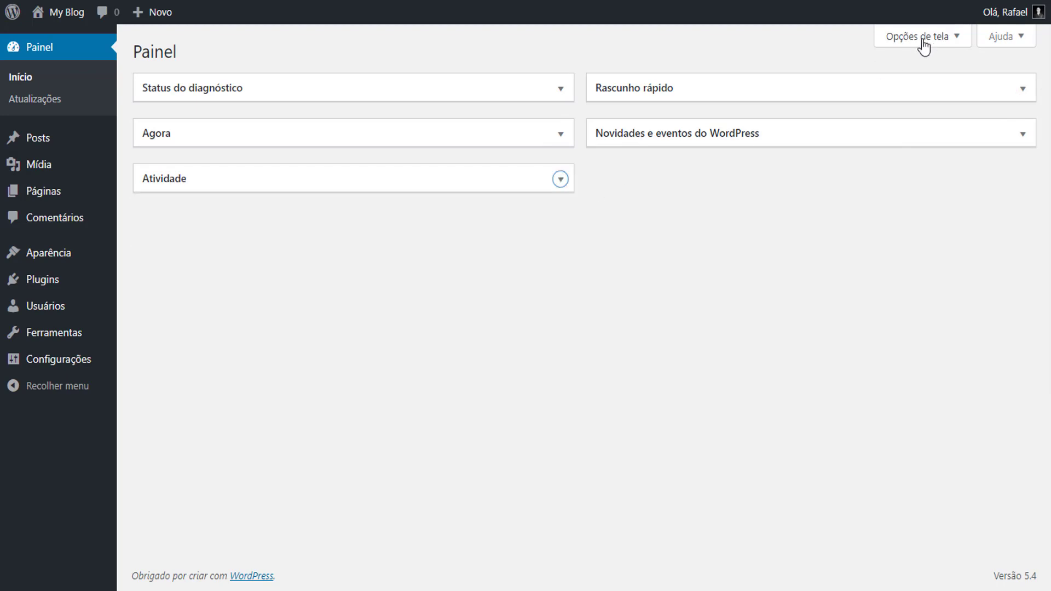
Step: Hide the Atividade box through Opções de tela, keeping the other boxes visible
click(915, 37)
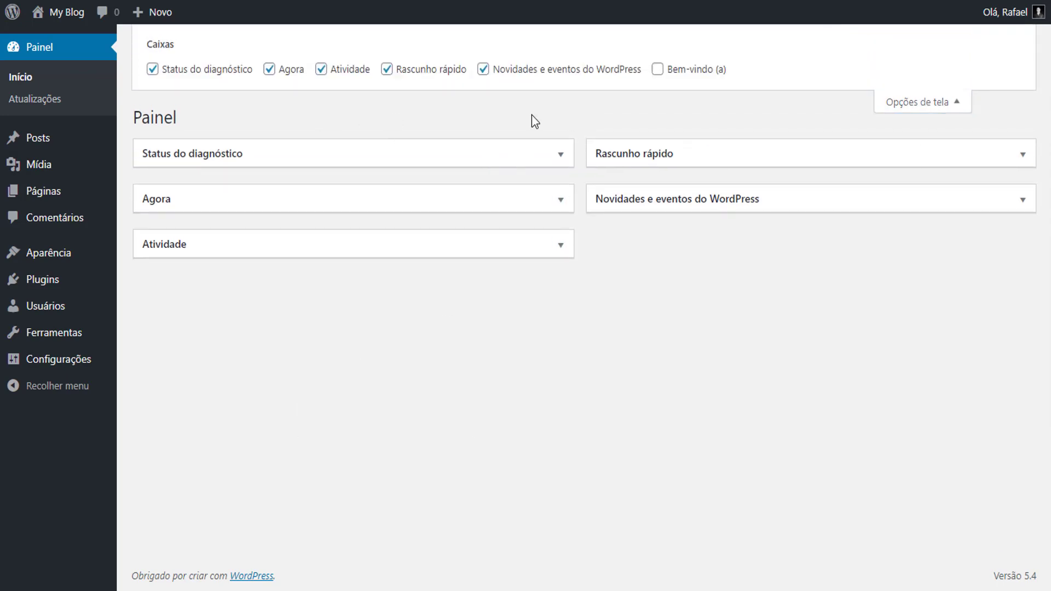
click(341, 75)
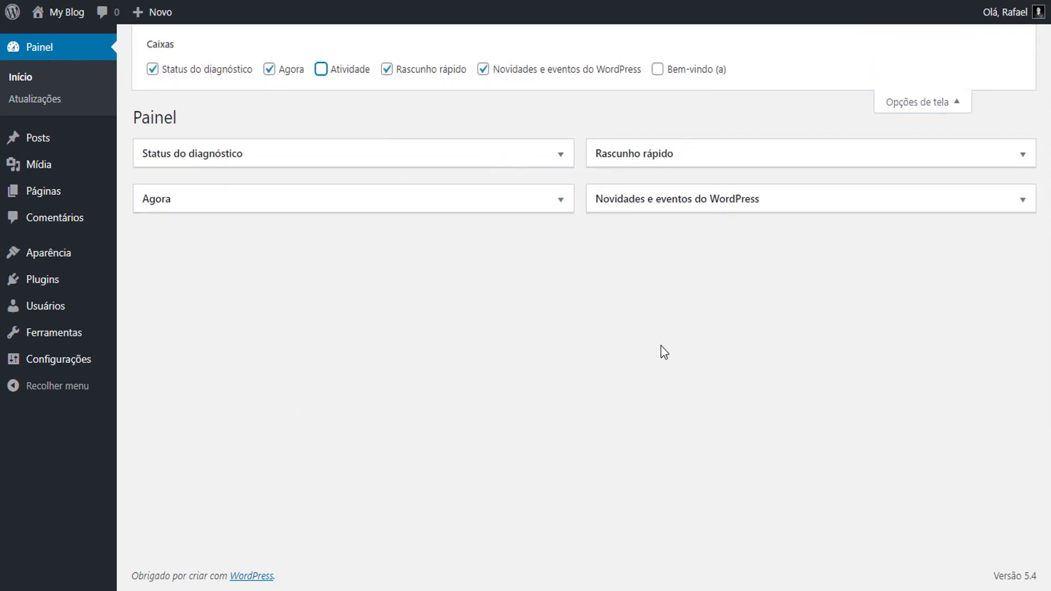
click(474, 70)
click(396, 70)
click(393, 70)
click(506, 70)
click(927, 102)
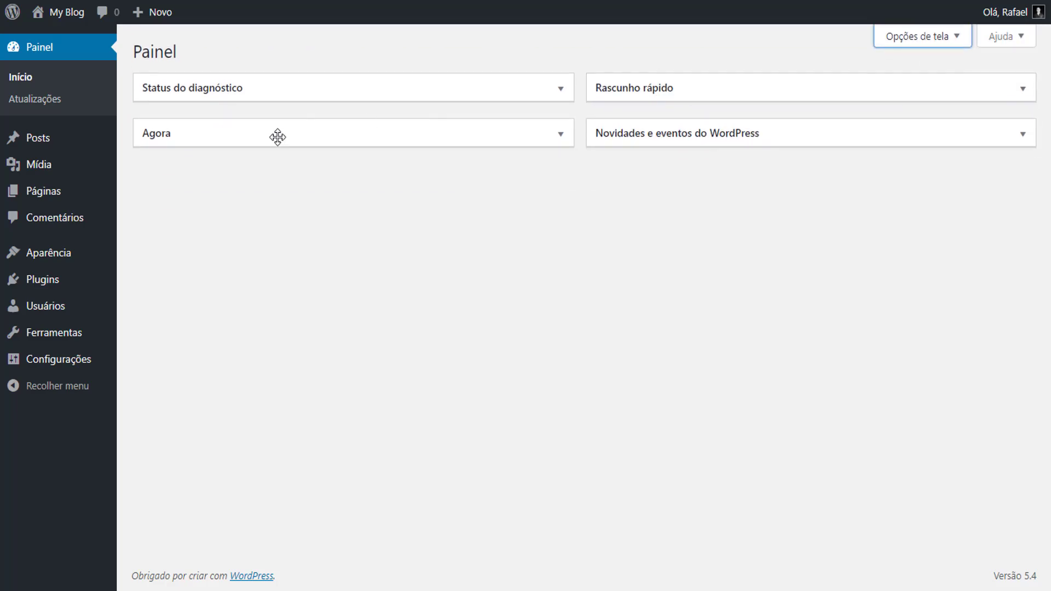
Step: Permanently delete the trashed Hello world! post from Lixo
click(57, 140)
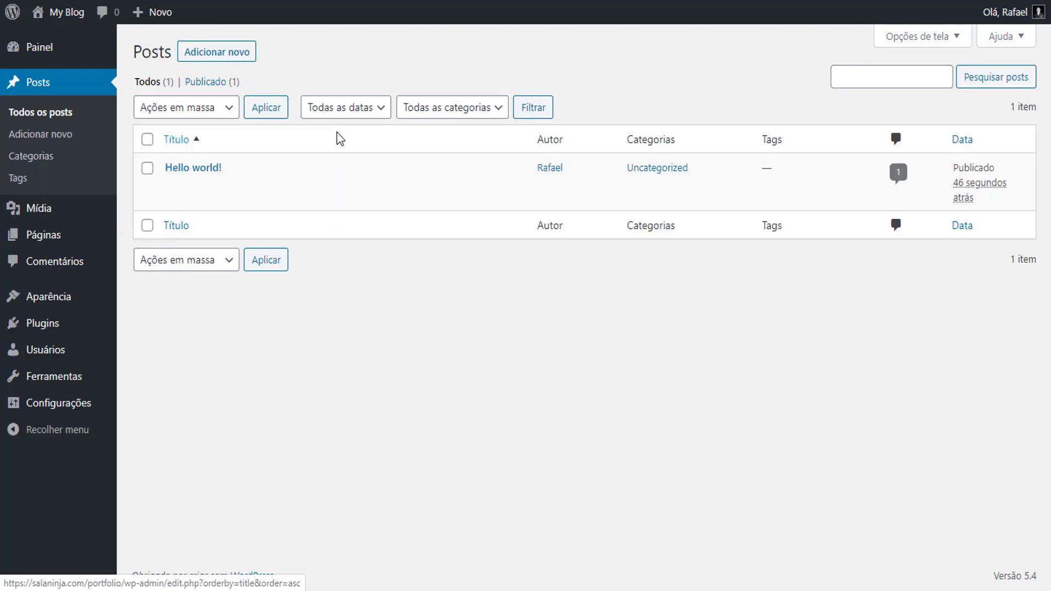
mouse_move(273, 195)
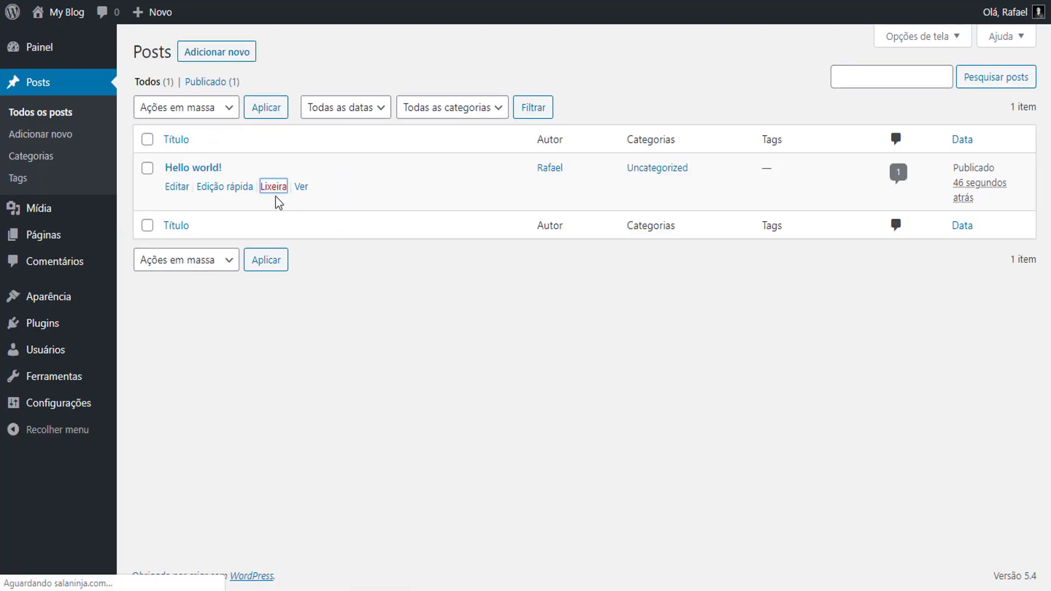
click(192, 128)
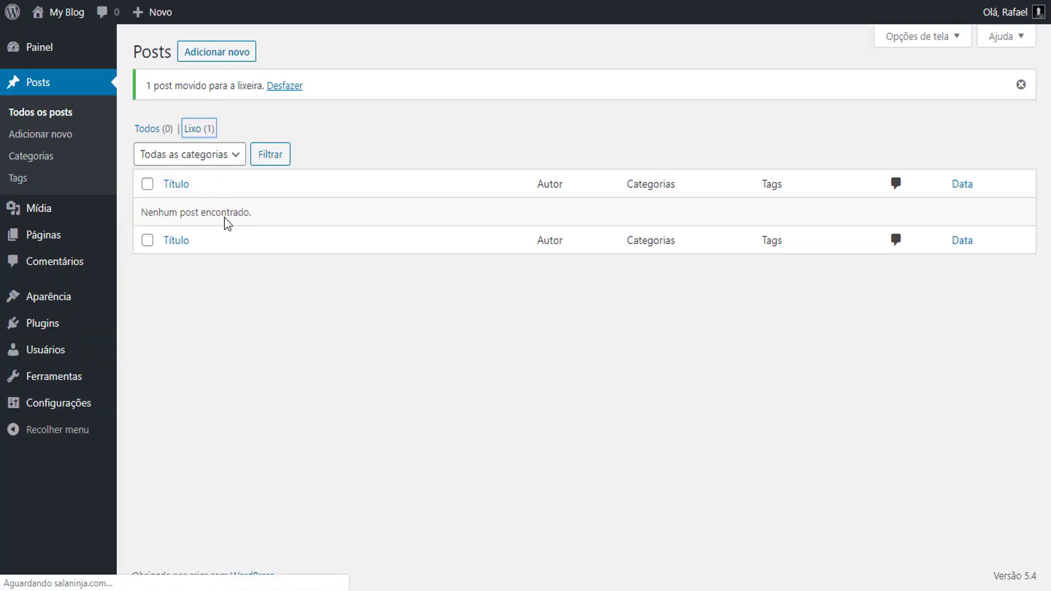
click(262, 187)
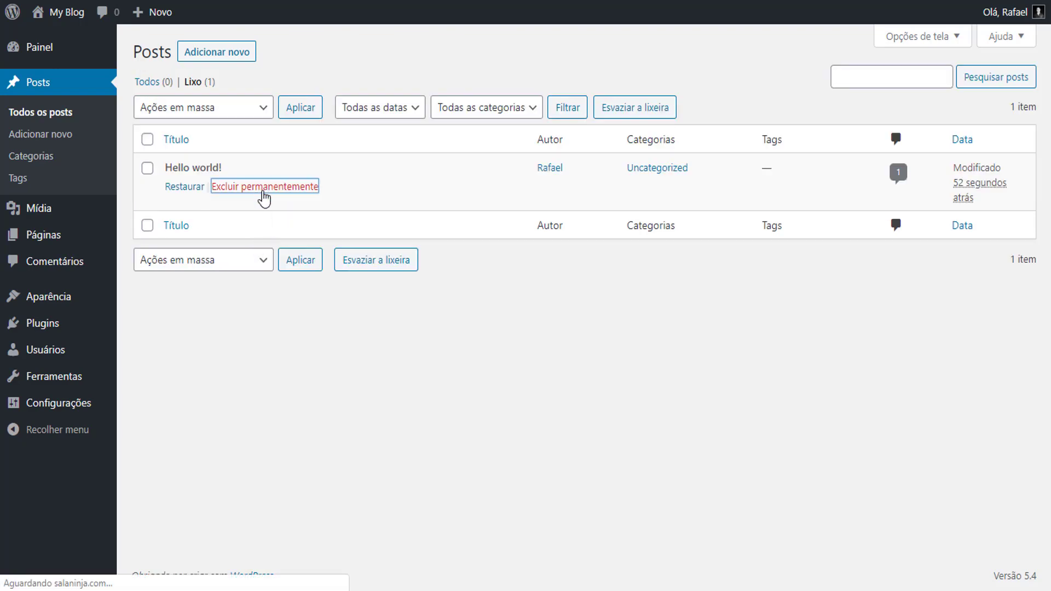
Step: Move both default pages, Privacy Policy and Sample Page, to the trash
click(44, 235)
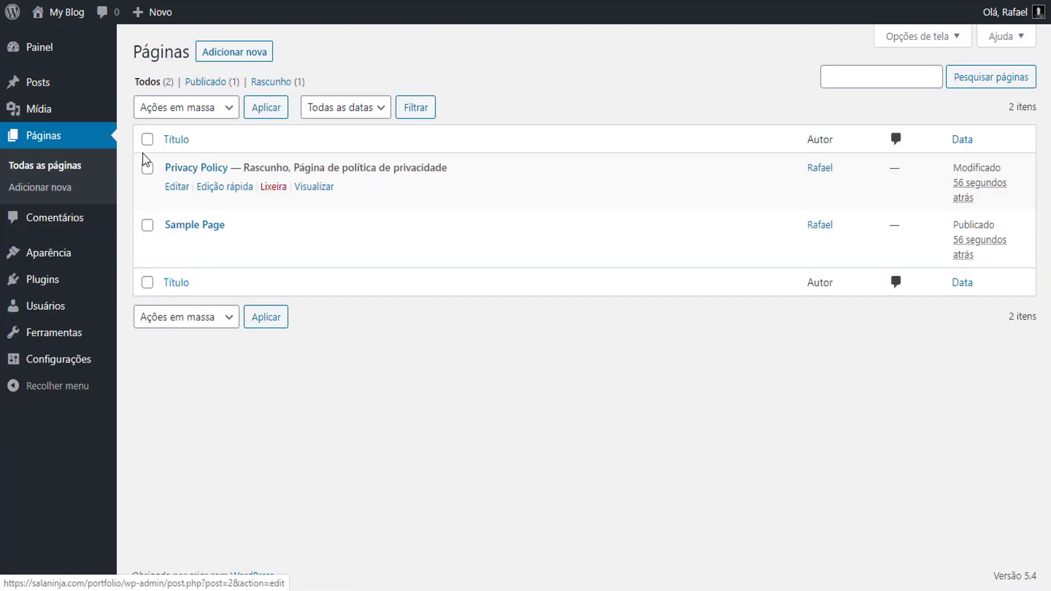
click(147, 140)
click(181, 107)
click(207, 159)
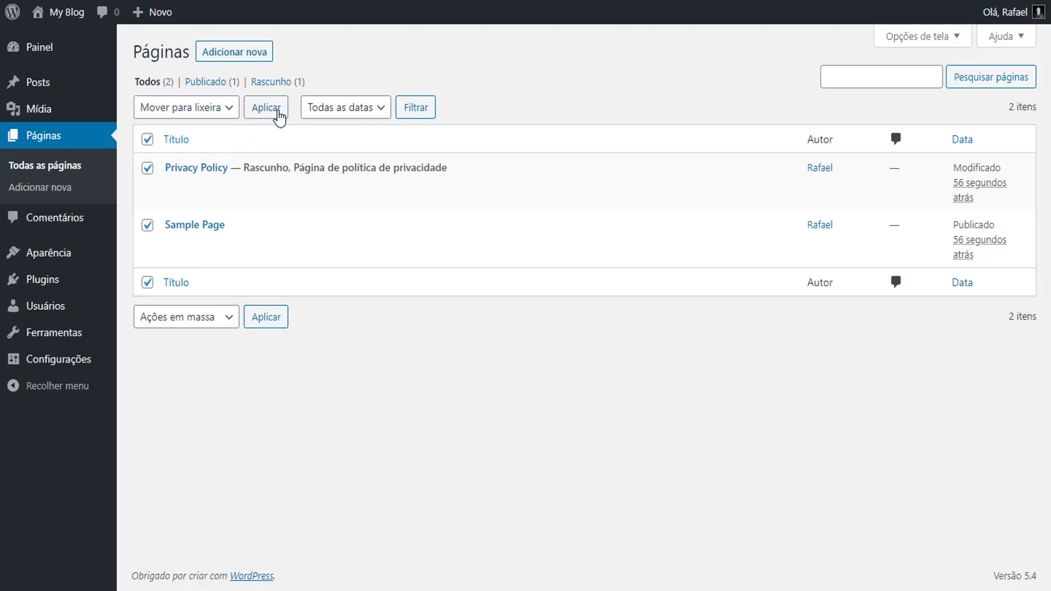
click(274, 111)
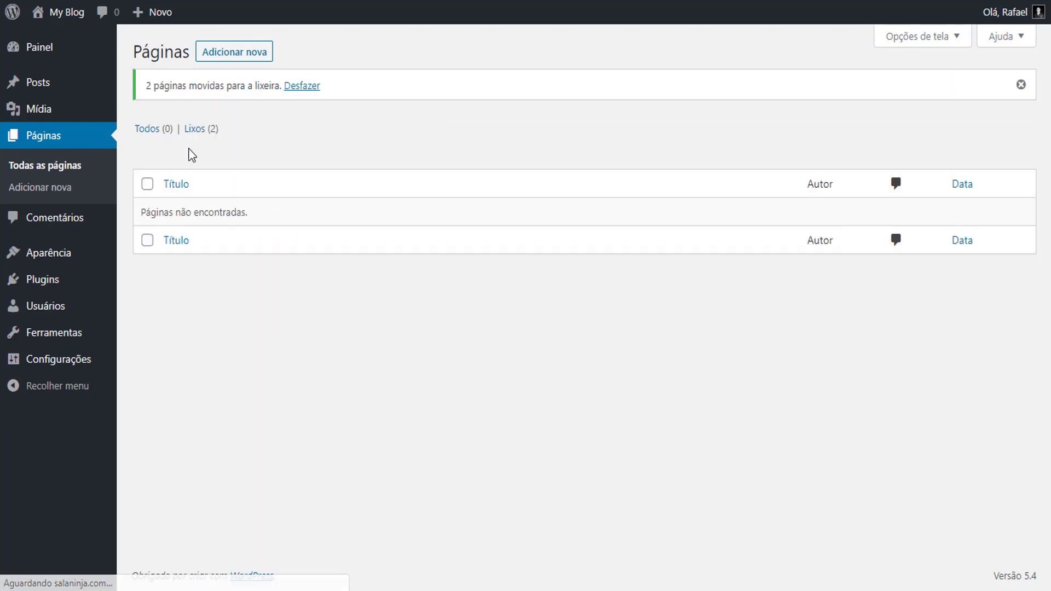
Step: Permanently delete both trashed pages from Lixo
click(194, 130)
click(147, 139)
click(177, 109)
click(202, 158)
click(294, 111)
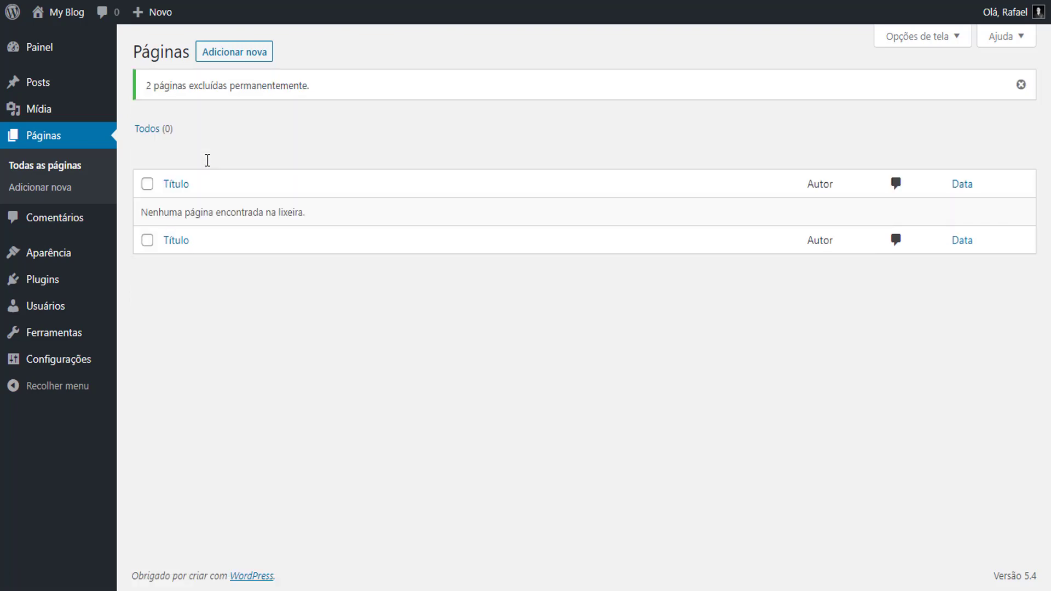
mouse_move(22, 257)
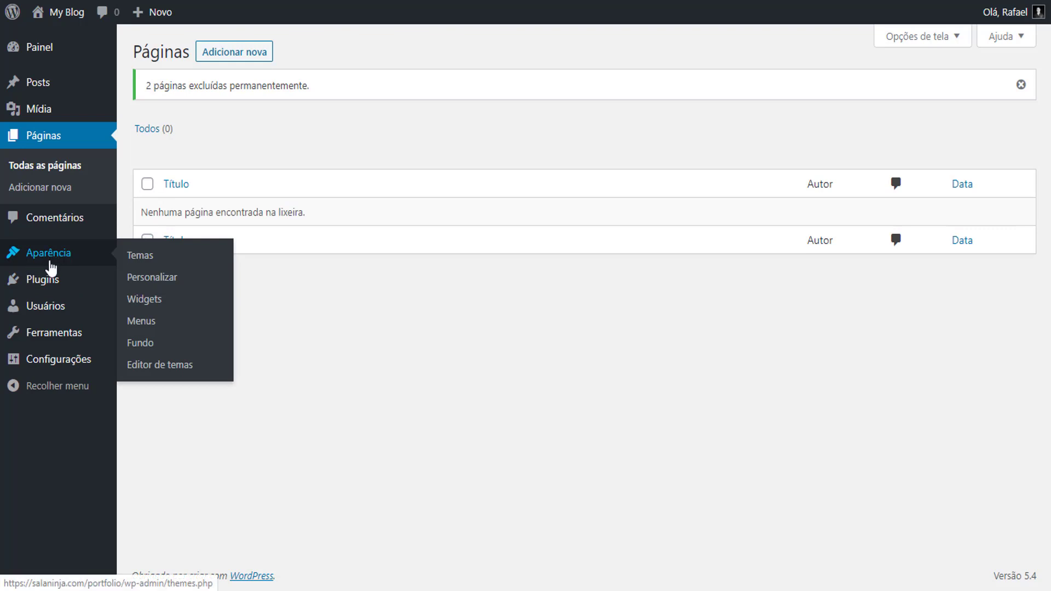
Step: Search for, install and activate the Astra theme
click(66, 259)
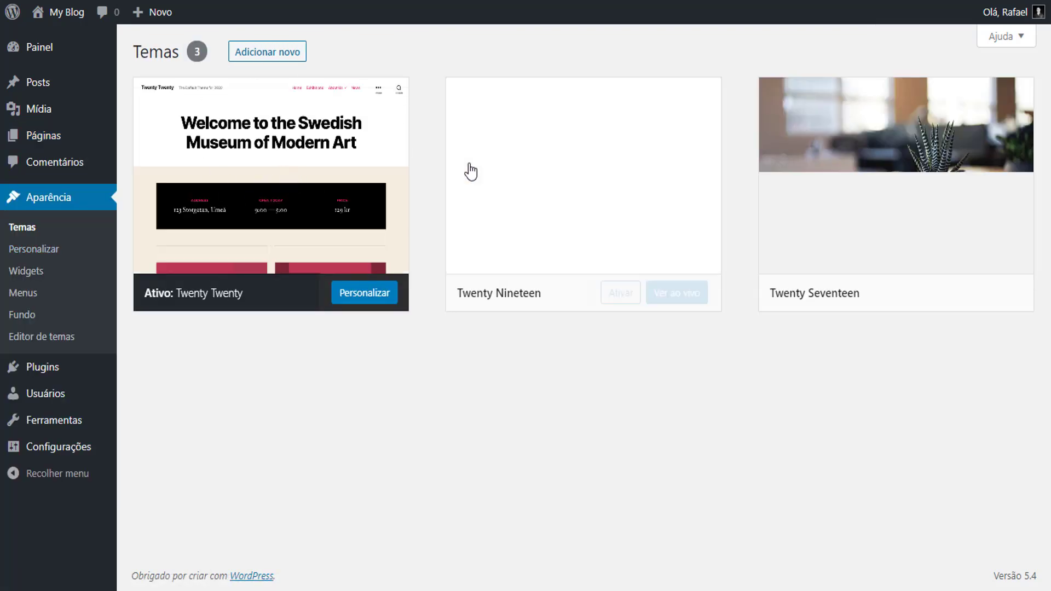
mouse_move(476, 208)
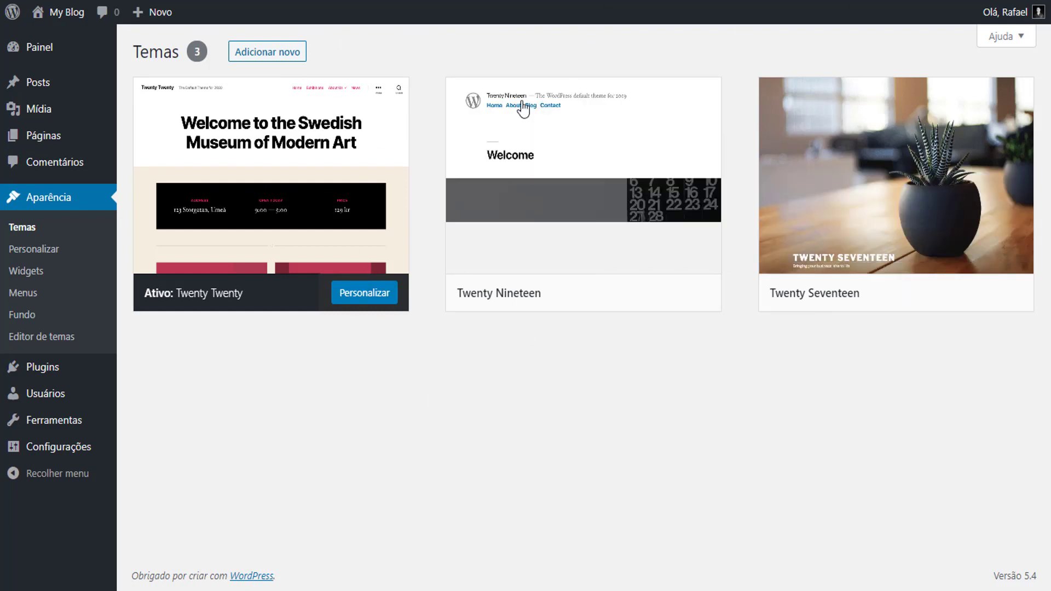
click(284, 55)
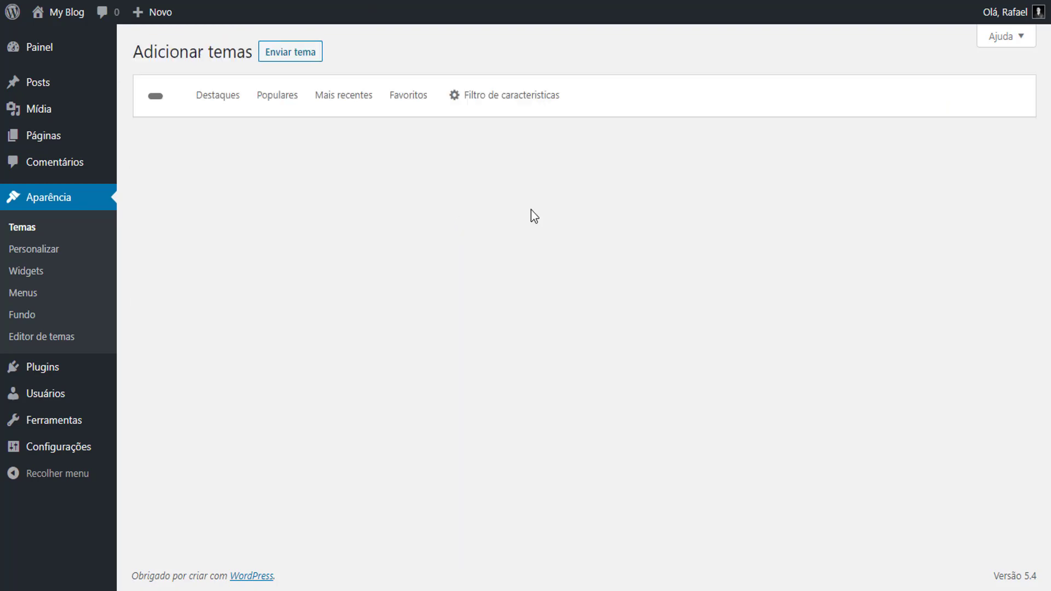
click(887, 97)
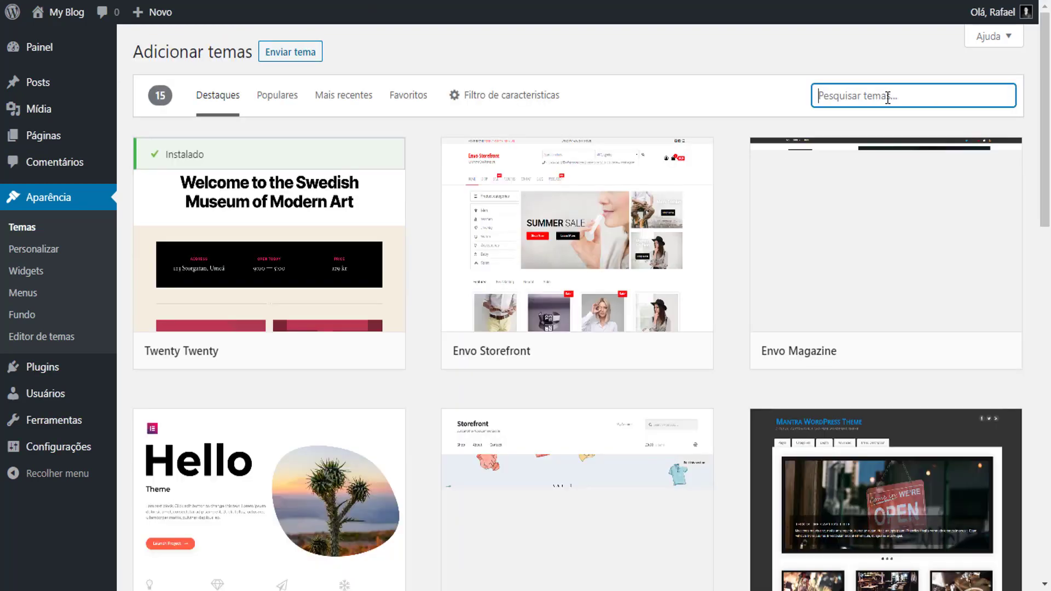
text(Astra)
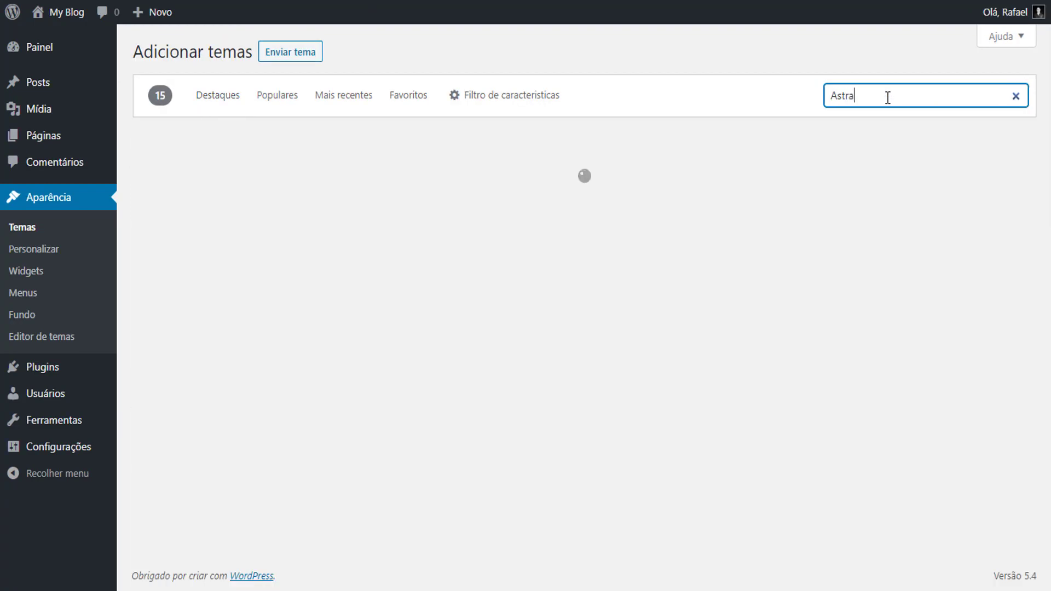
mouse_move(399, 300)
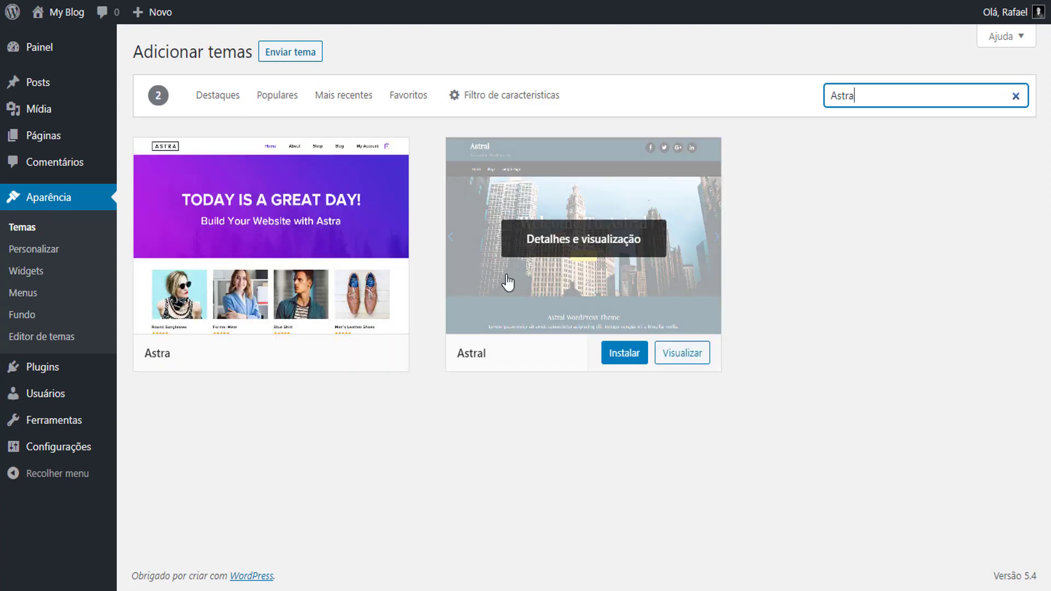
click(313, 363)
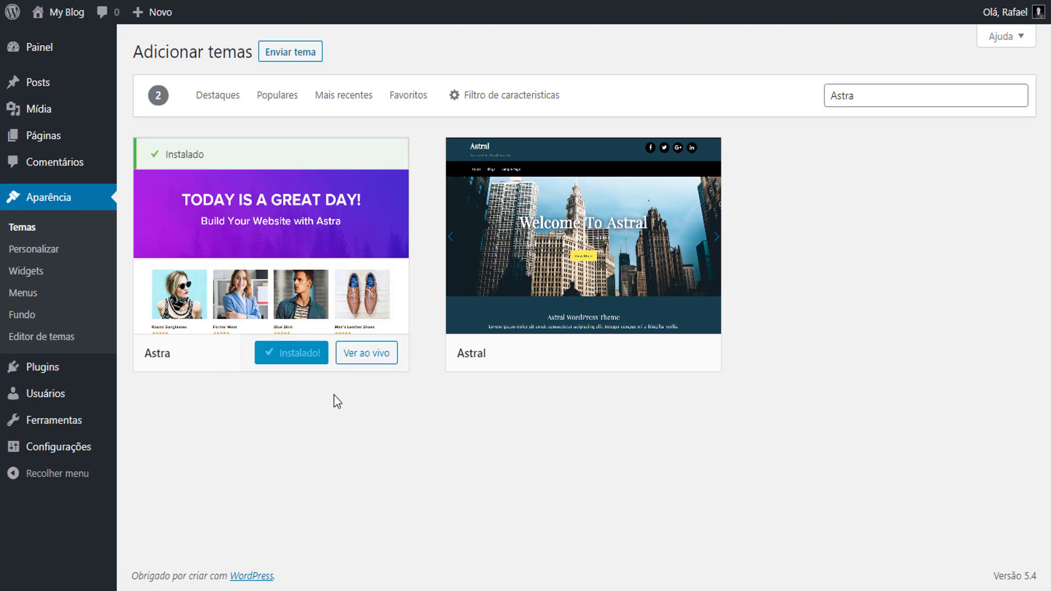
click(303, 361)
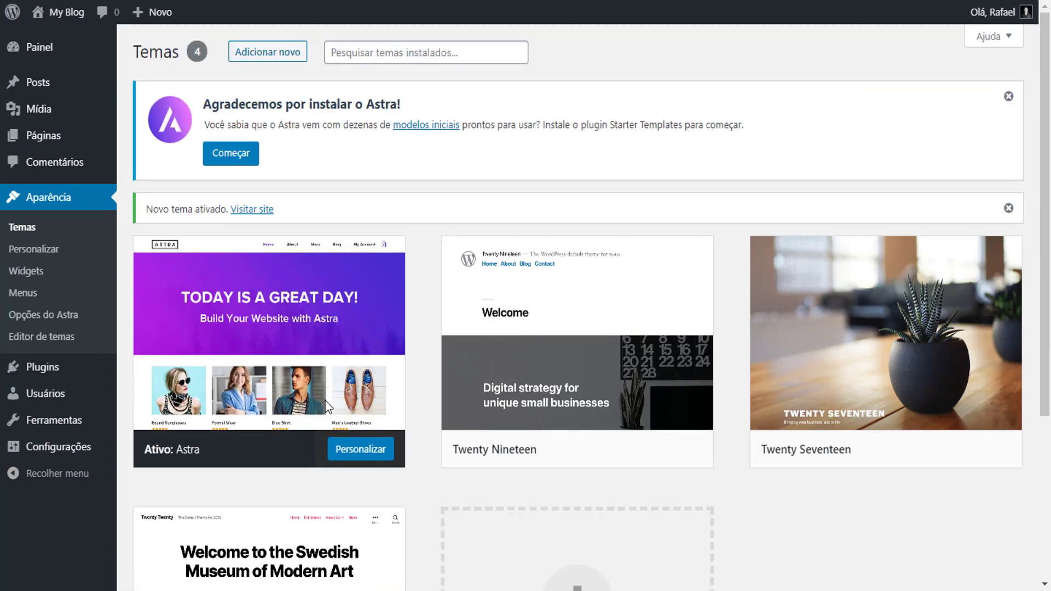
Step: Delete the Twenty Nineteen, Twenty Seventeen and Twenty Twenty themes
scroll(570, 413, down, 5)
scroll(638, 422, up, 5)
click(641, 355)
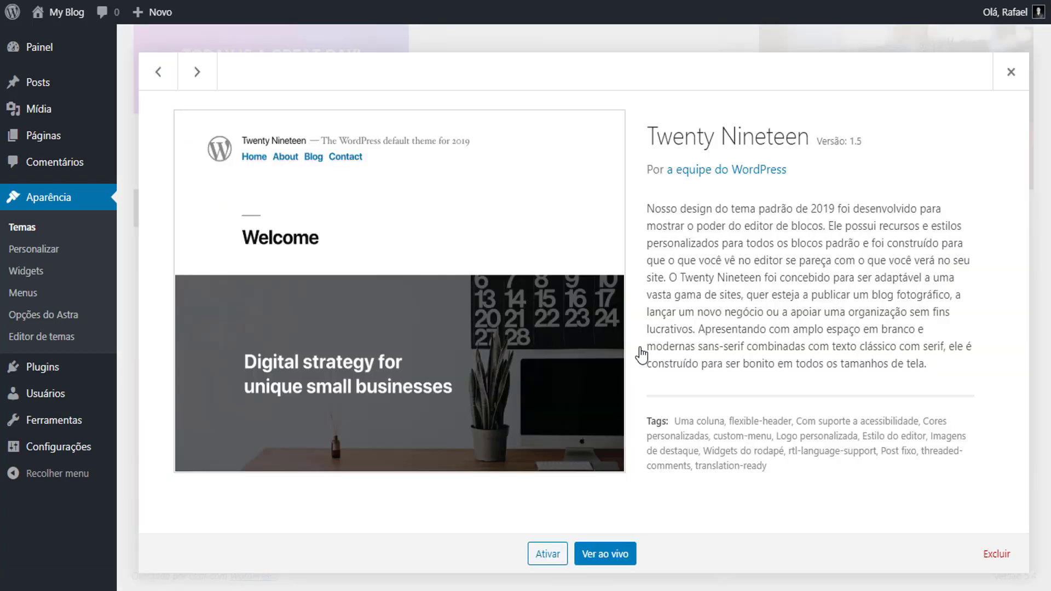
click(993, 554)
click(585, 83)
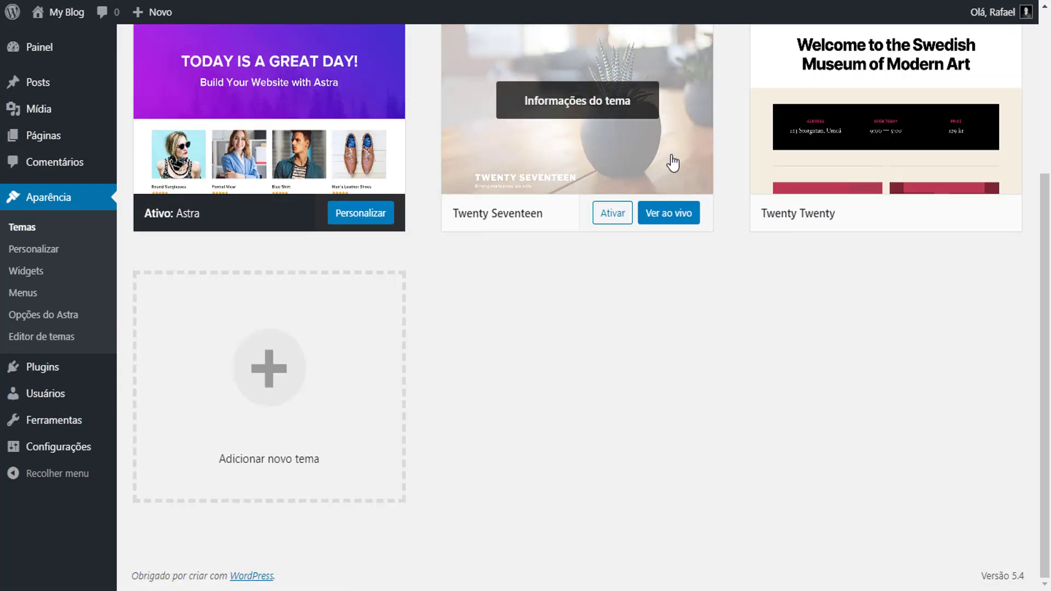
click(671, 164)
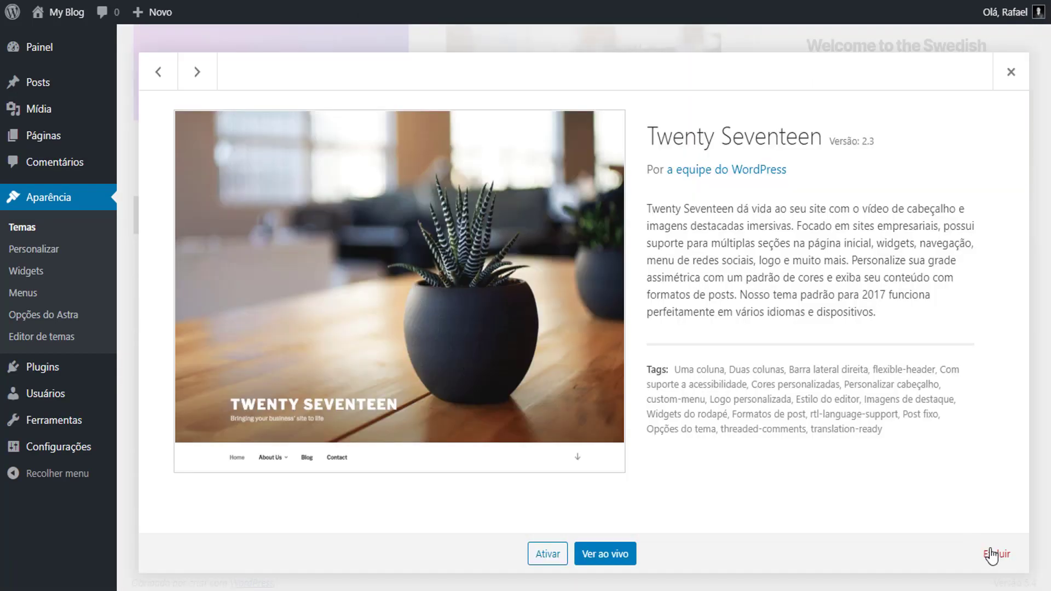
click(988, 554)
click(590, 77)
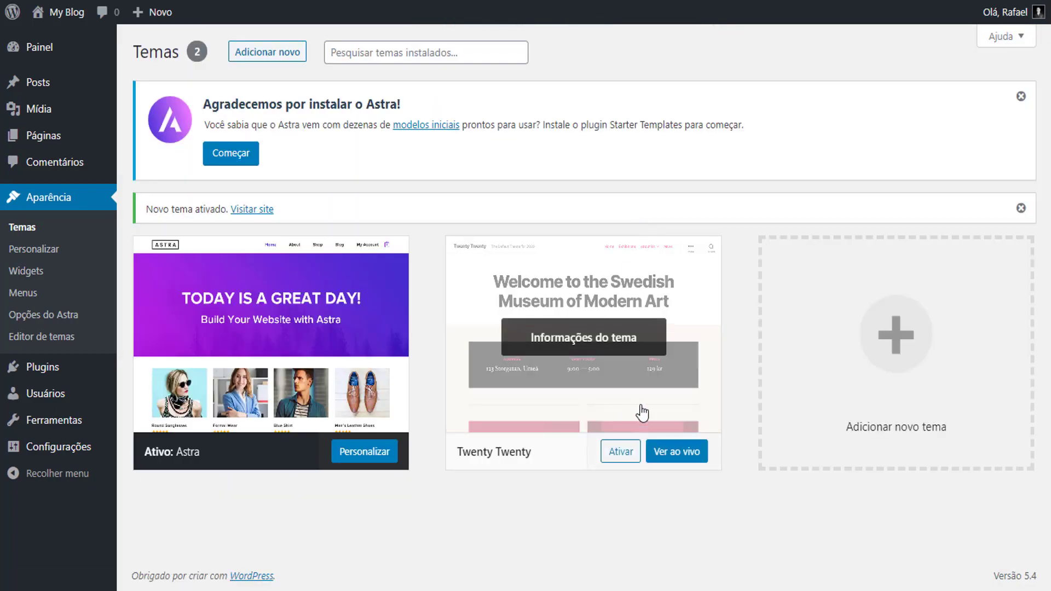
click(640, 413)
click(996, 553)
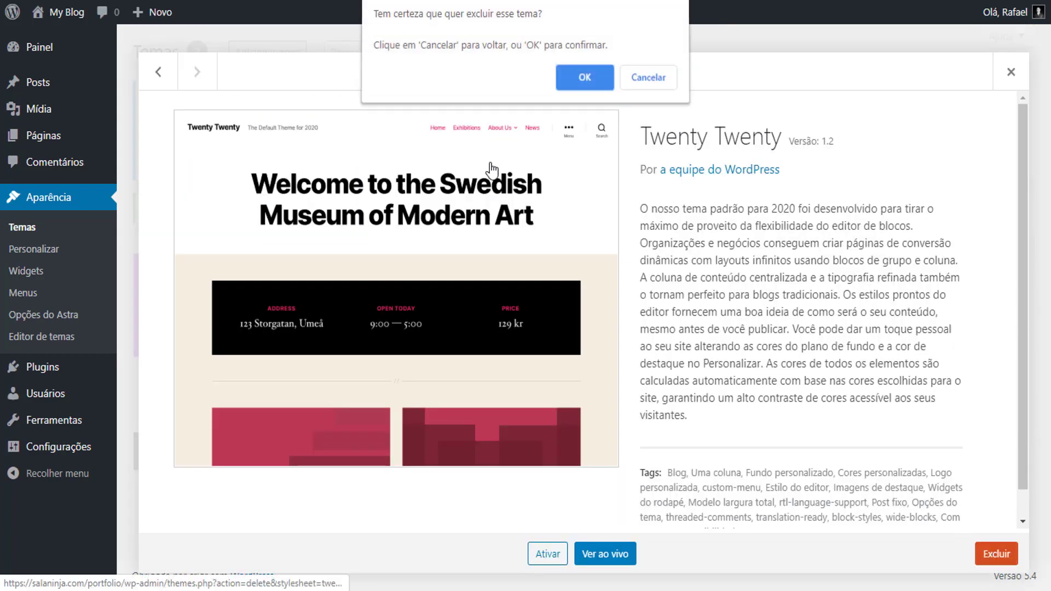
click(587, 76)
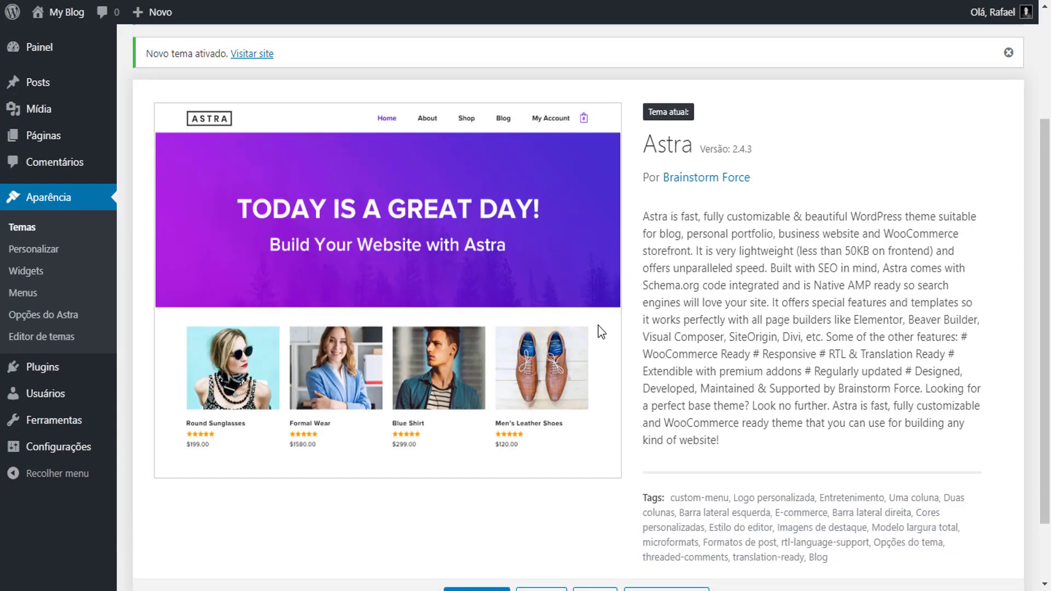
Step: Bulk-delete the Akismet Anti-Spam and Hello Dolly plugins
click(53, 375)
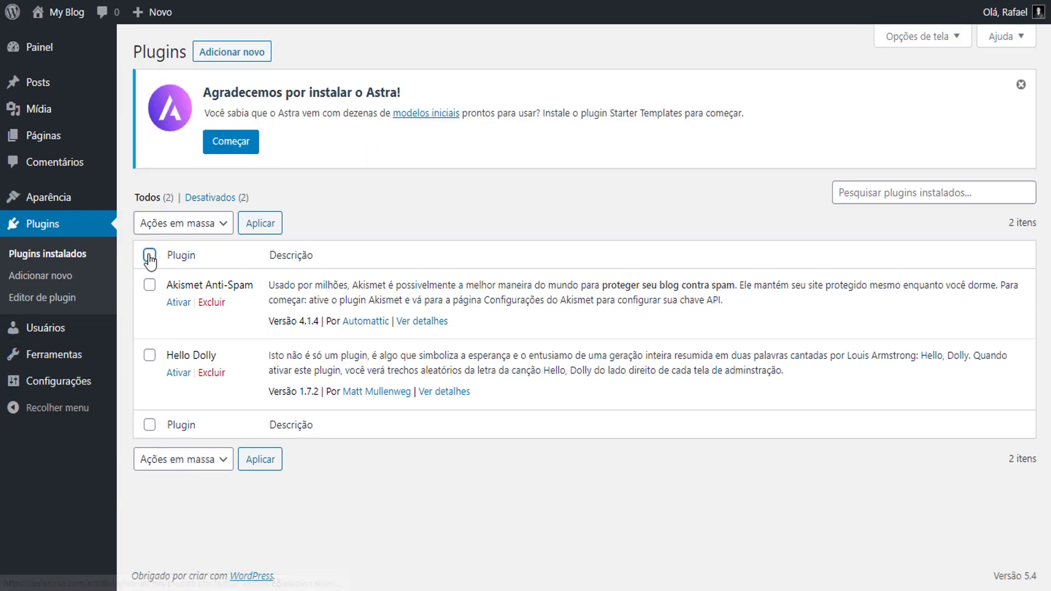
click(149, 255)
click(186, 222)
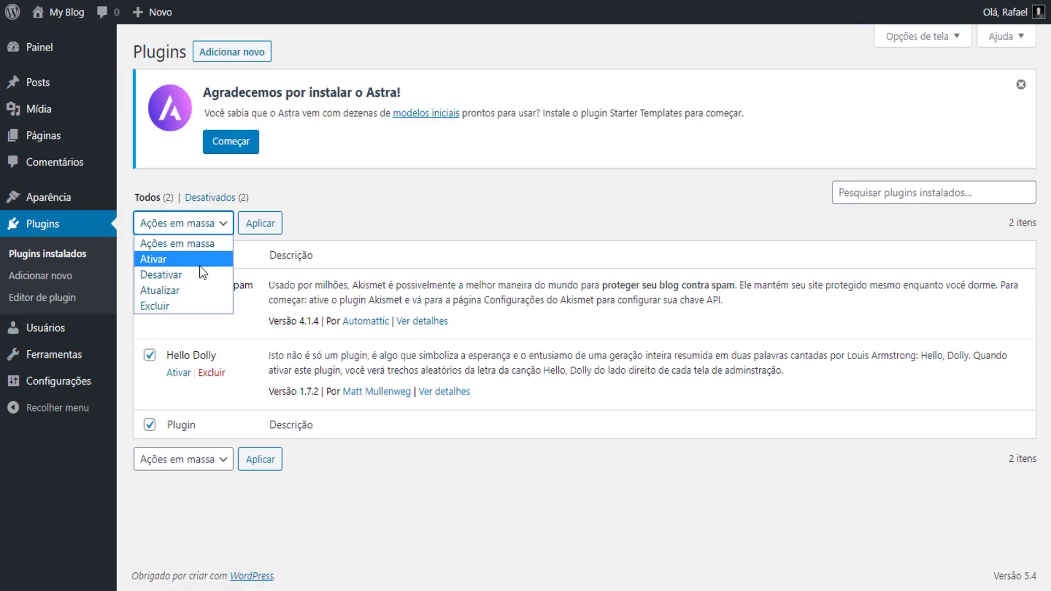
click(158, 306)
click(265, 224)
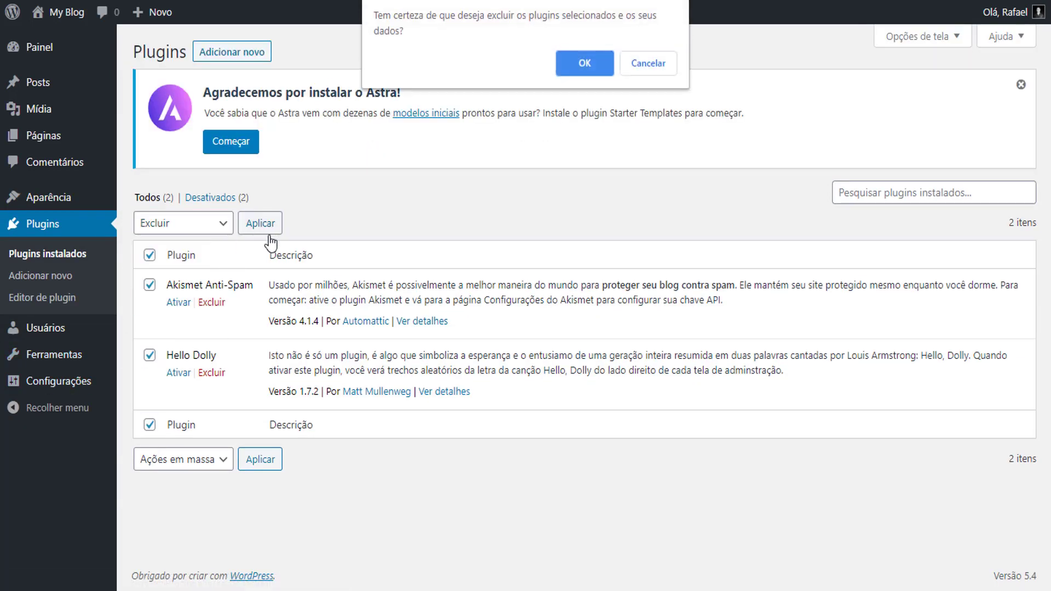
click(576, 64)
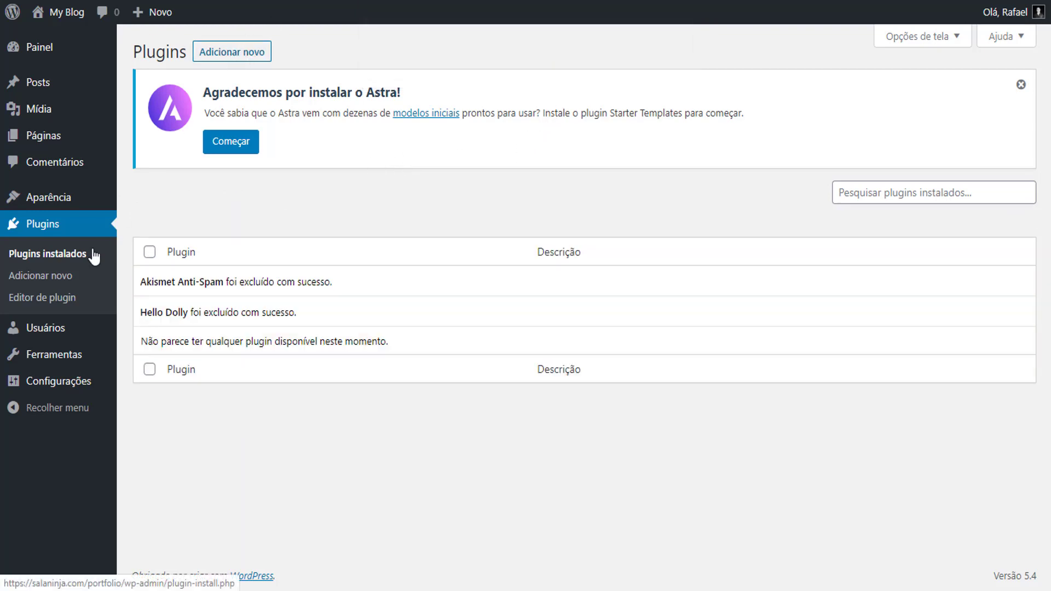
Step: Search for elementor, then install and activate Elementor Page Builder
click(71, 281)
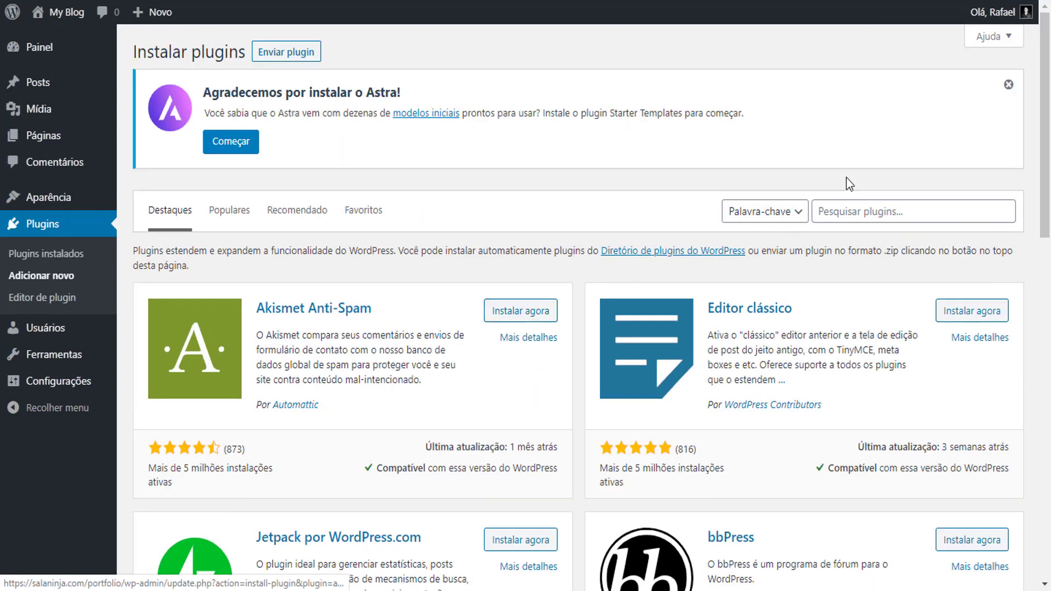
click(853, 208)
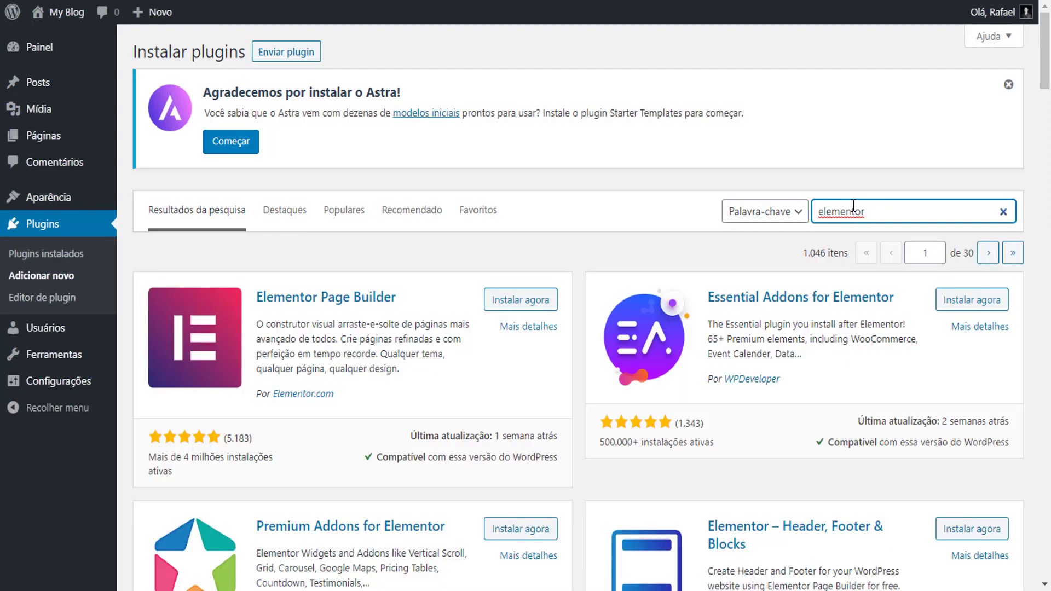
click(522, 307)
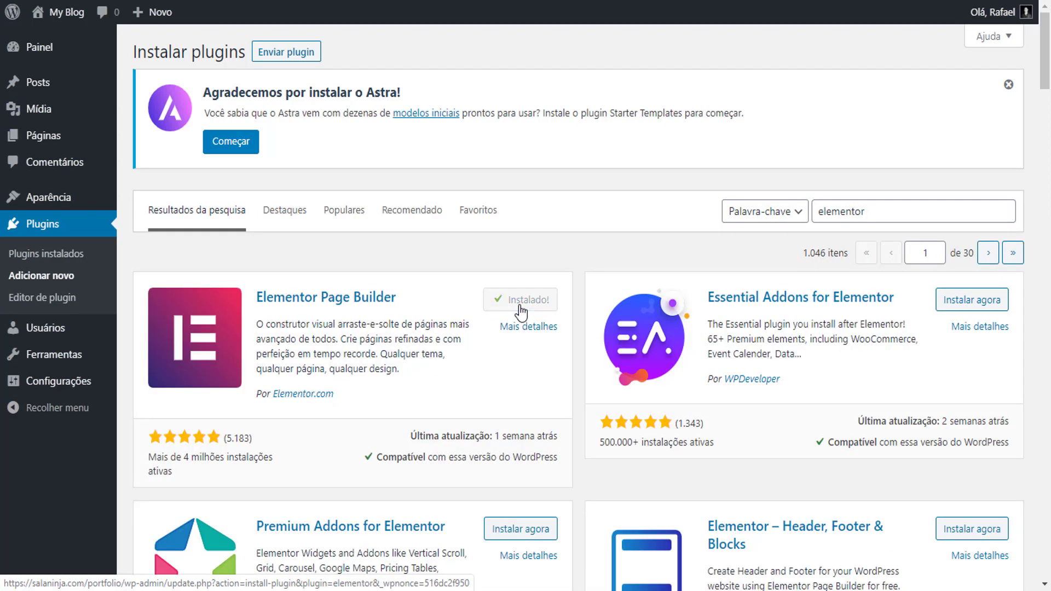
click(540, 302)
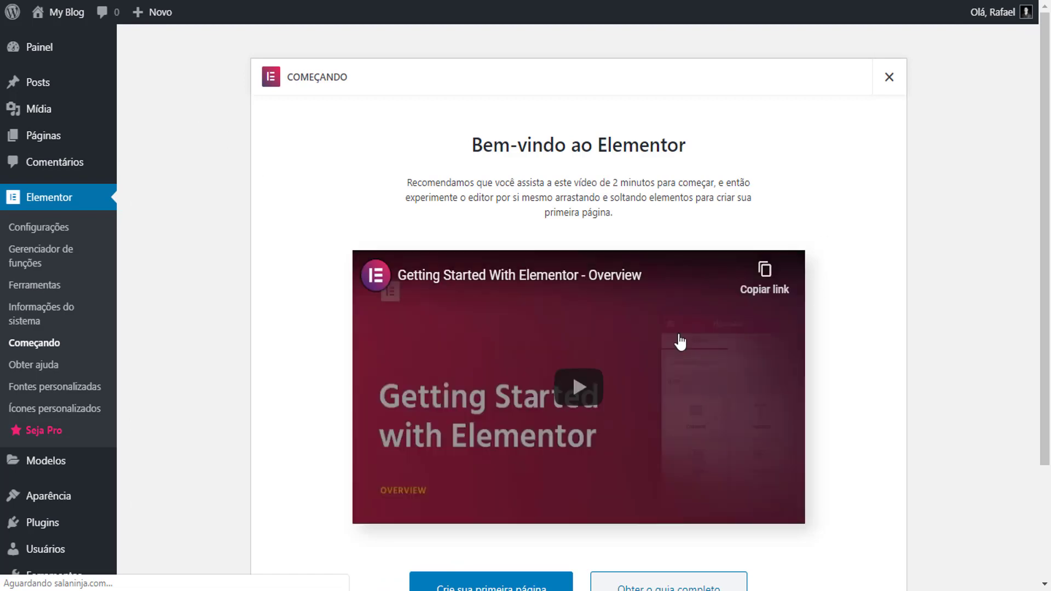
Step: Close the Elementor welcome and hide the Visão geral do Elementor box from the dashboard
click(891, 85)
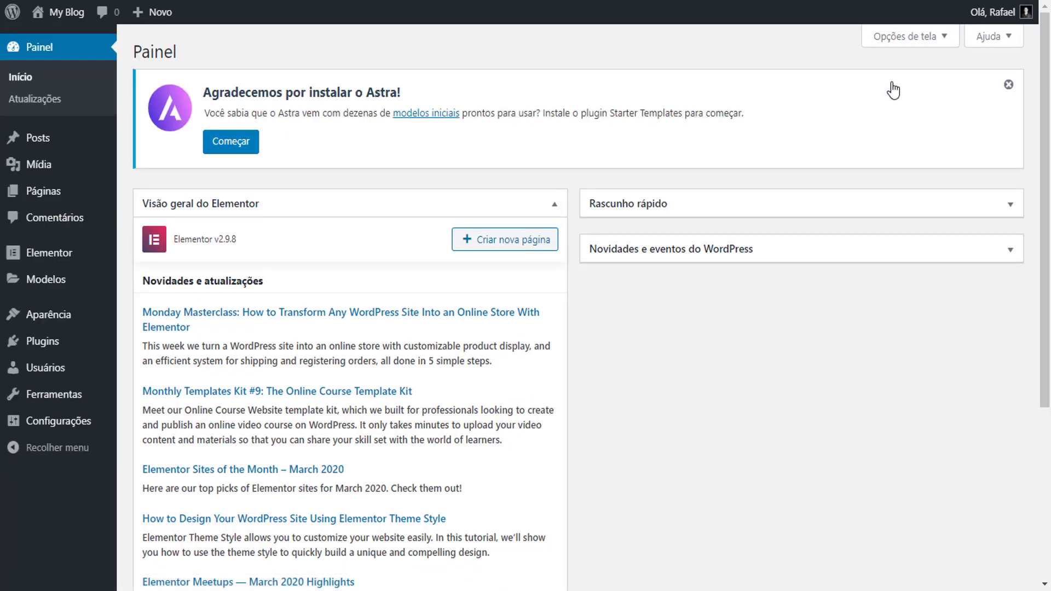
click(908, 53)
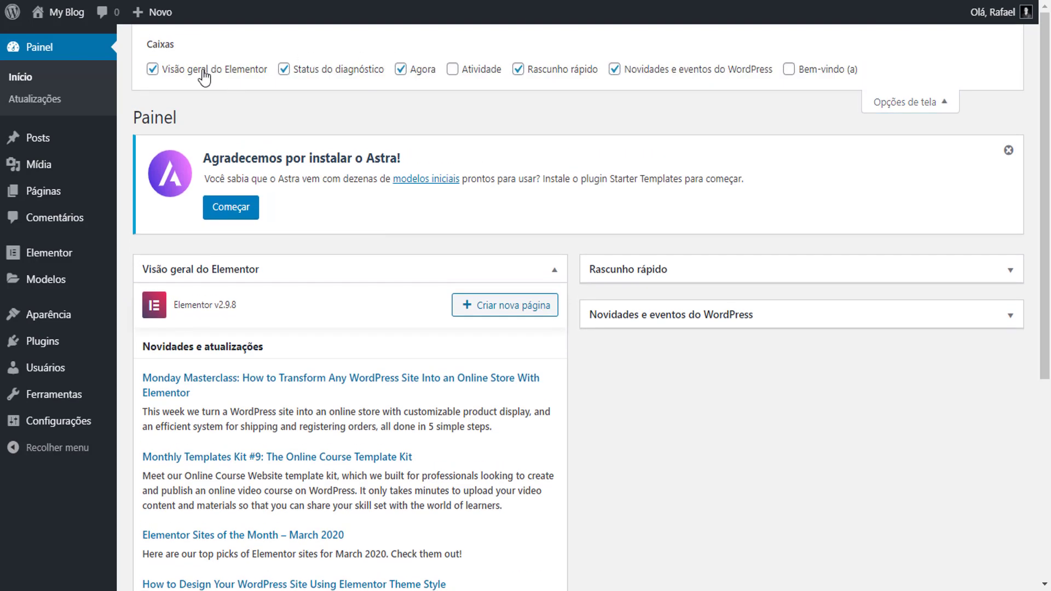
click(202, 77)
click(931, 103)
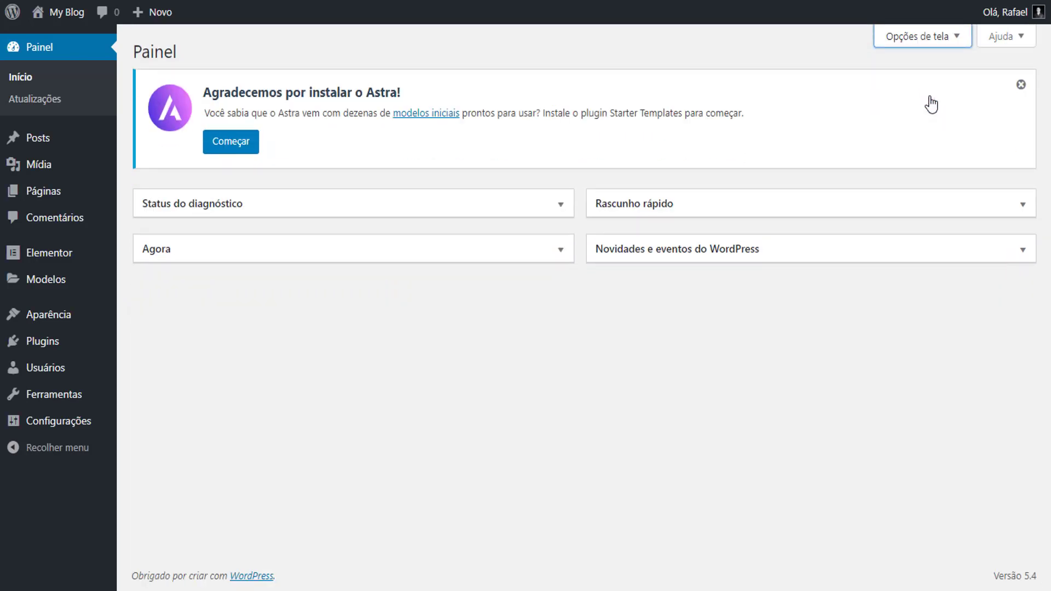
Step: Start the Astra Starter Templates setup from the dashboard notice with Começar
drag(231, 112, 746, 143)
click(547, 111)
click(565, 104)
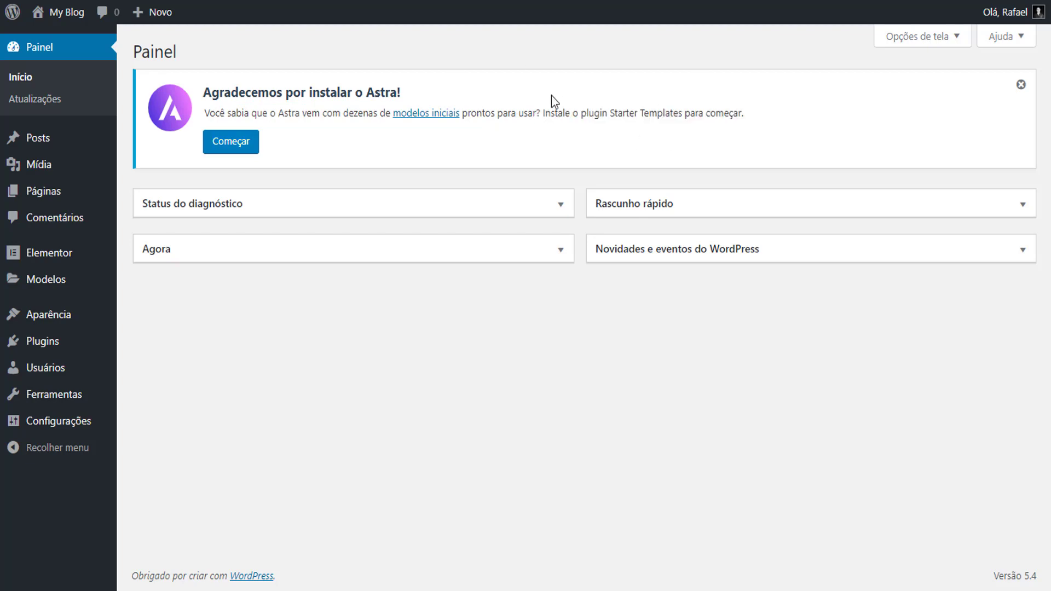
click(232, 144)
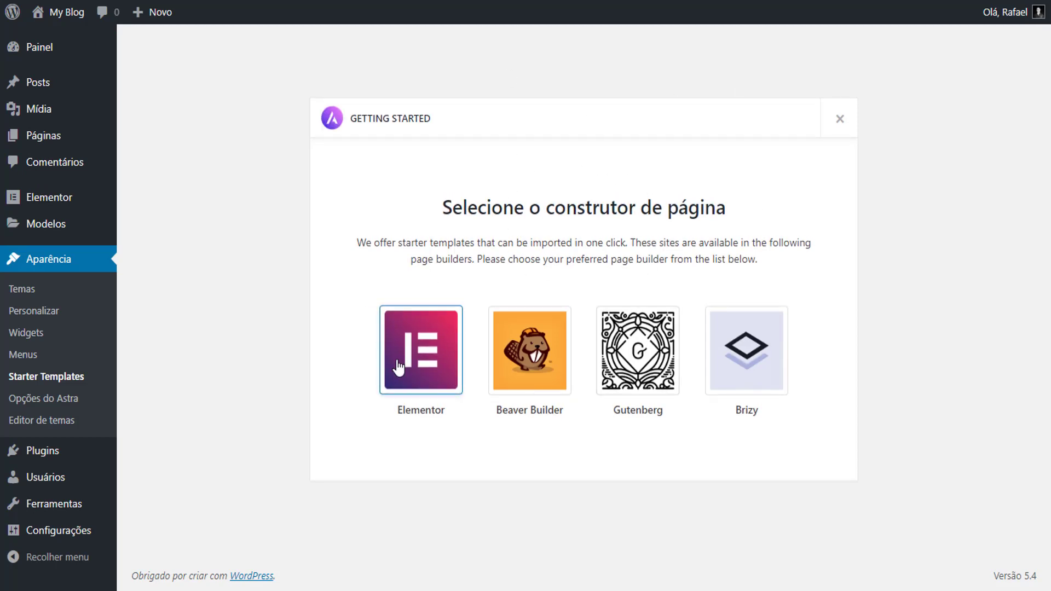
Step: Choose Elementor as the page builder and browse the starter templates
click(432, 377)
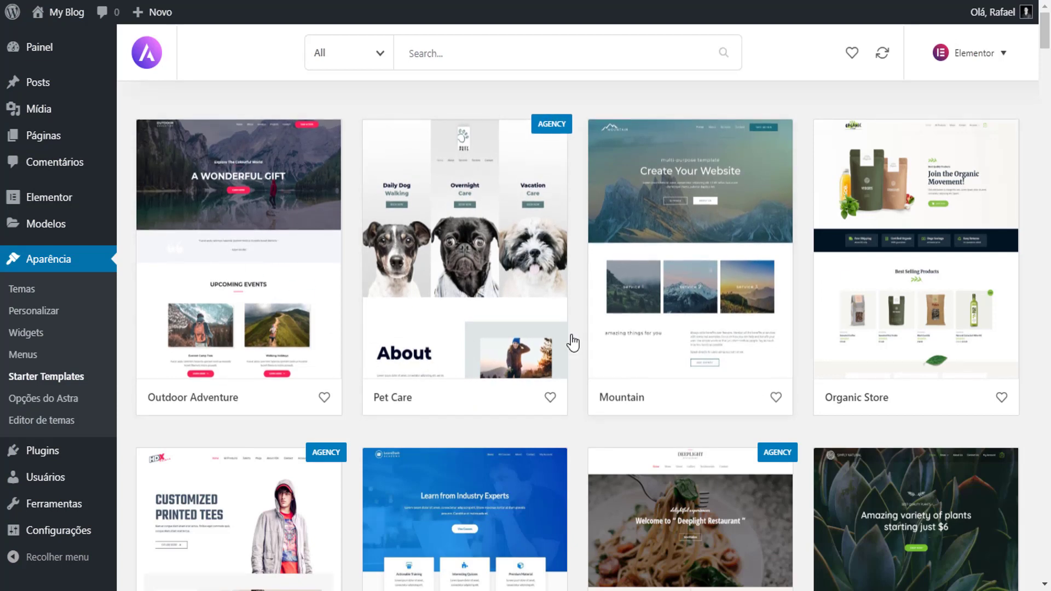
scroll(643, 364, down, 3)
scroll(643, 363, down, 2)
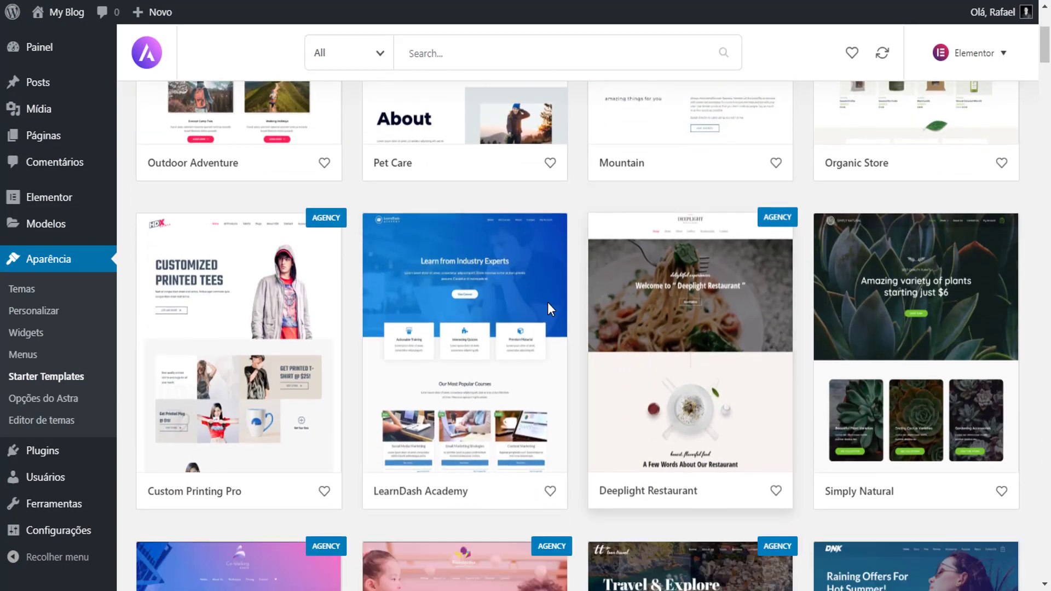
scroll(526, 328, up, 3)
scroll(504, 357, down, 3)
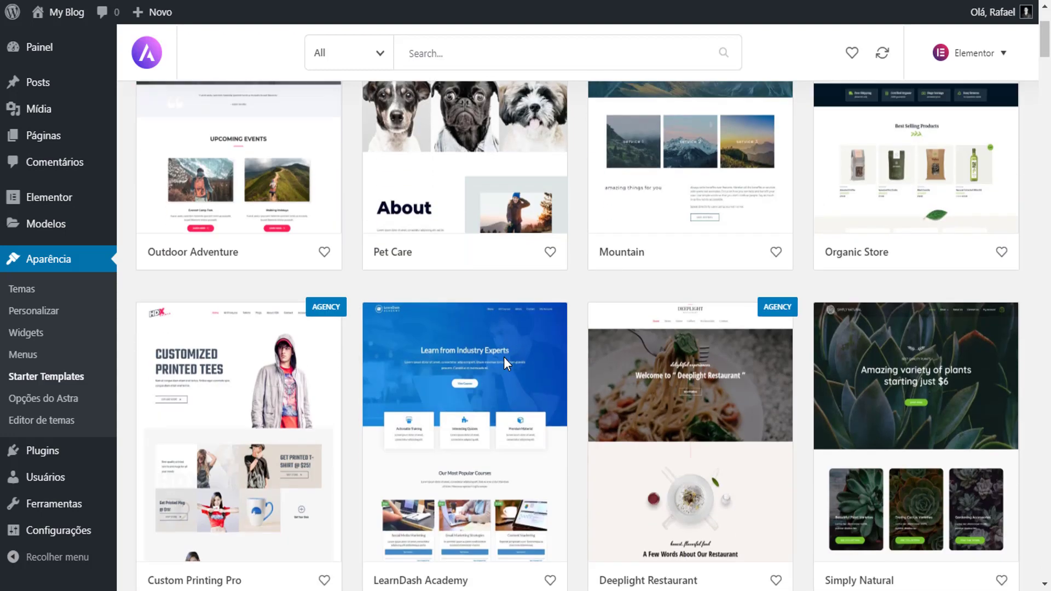
scroll(503, 357, up, 4)
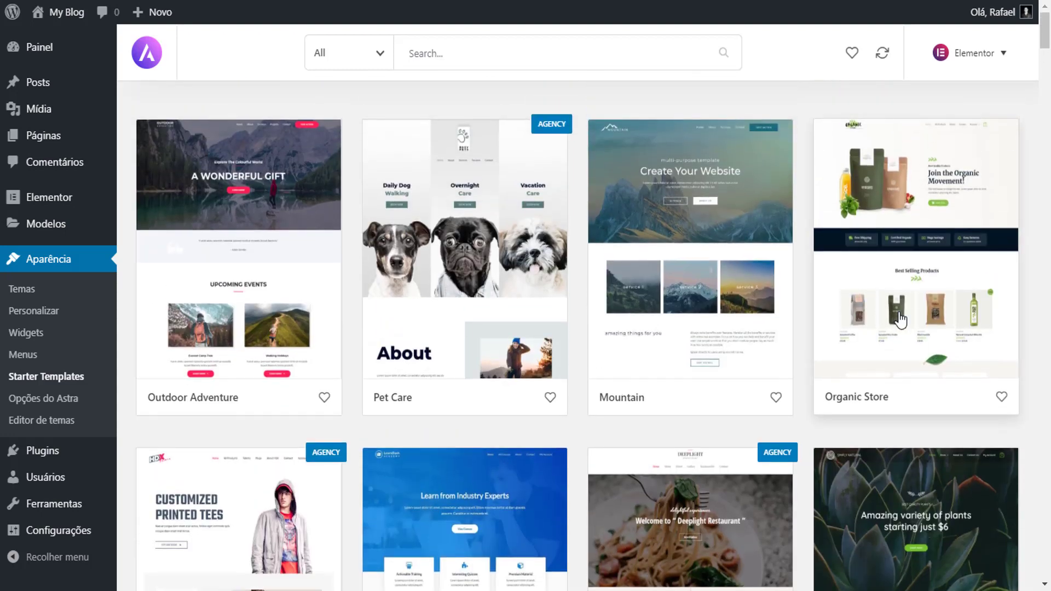
Step: Open the Organic Store template and preview its full site, dismissing the translate popup
click(934, 323)
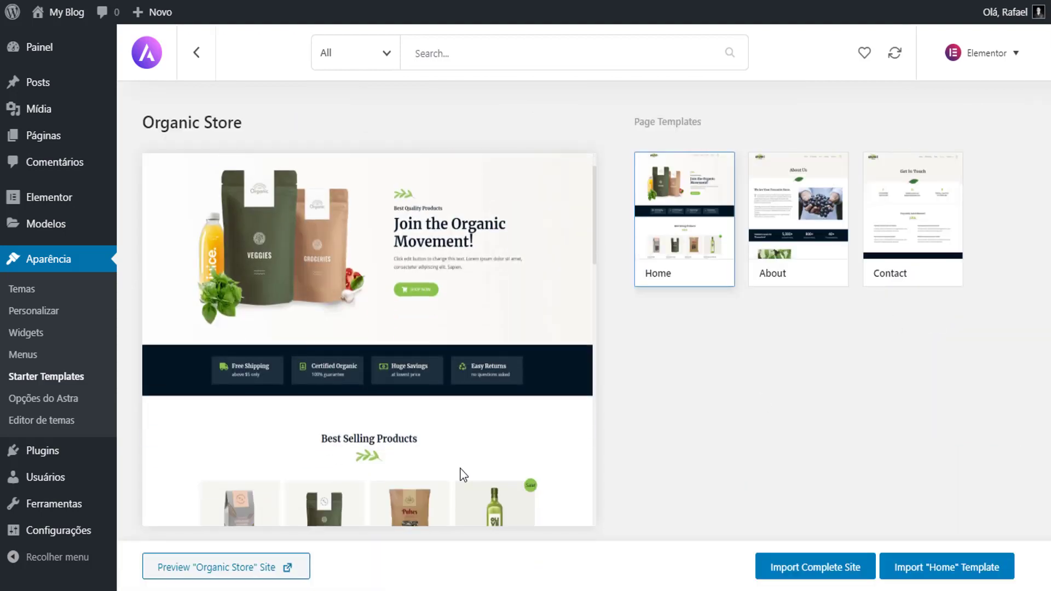
click(306, 570)
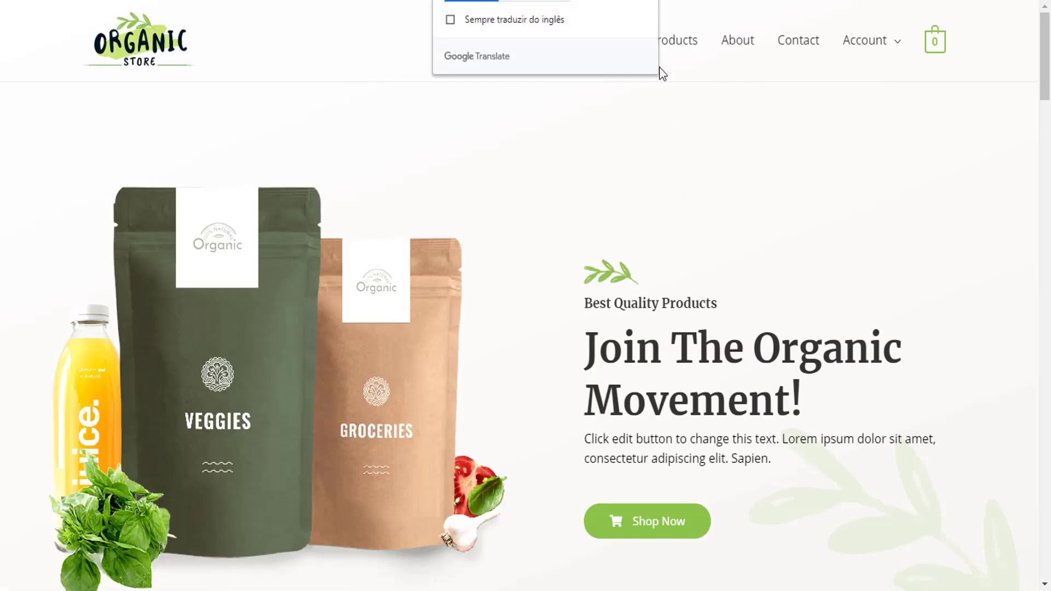
click(649, 2)
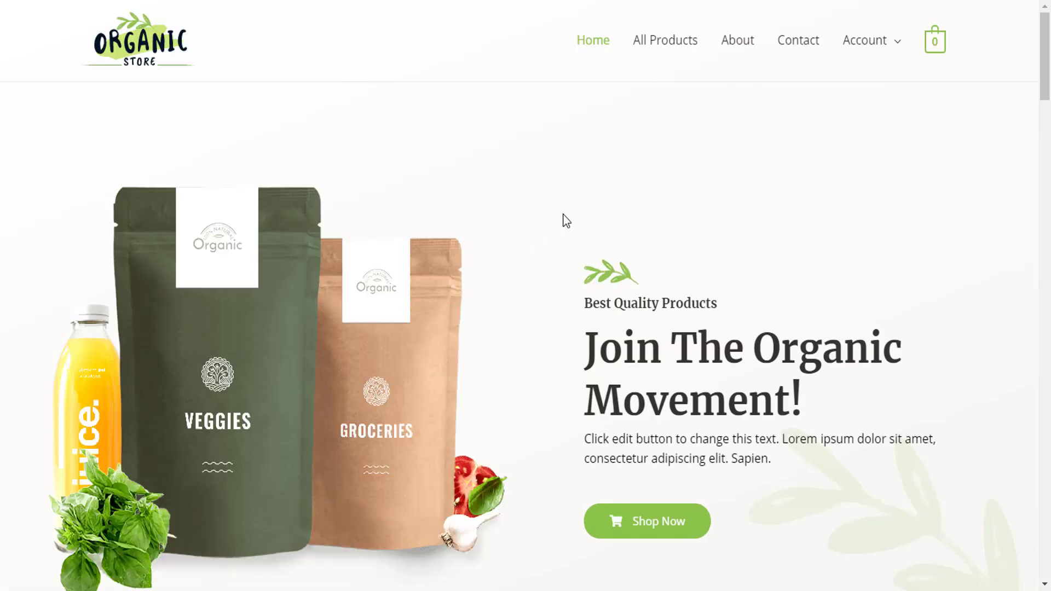
Step: Scroll the Organic Store preview, then exit it and return to the full template list
scroll(526, 423, down, 3)
scroll(565, 419, down, 15)
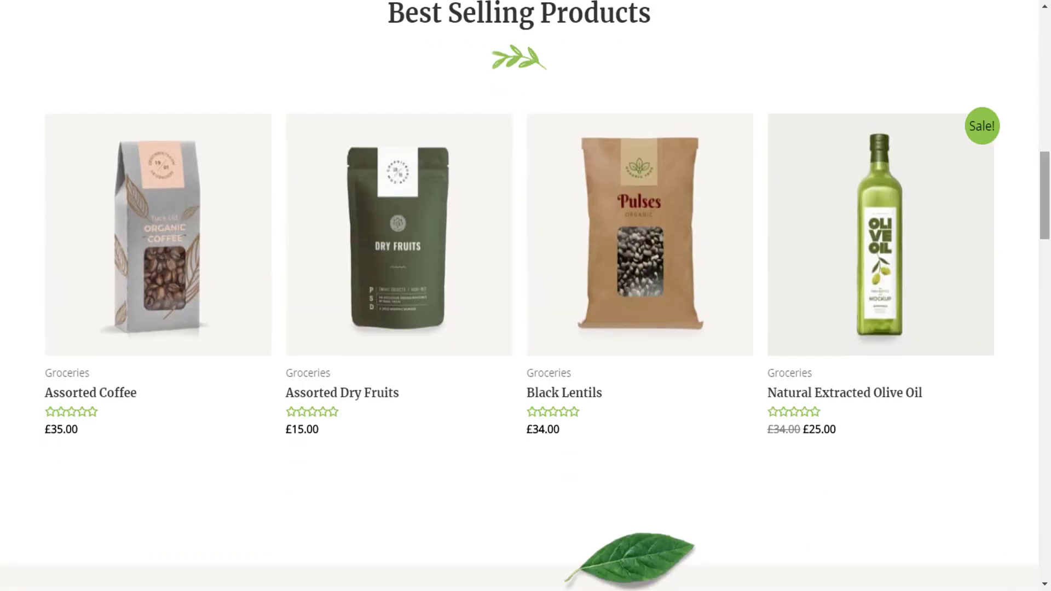
drag(1043, 235, 1012, 376)
scroll(776, 142, down, 10)
key(ctrl+w)
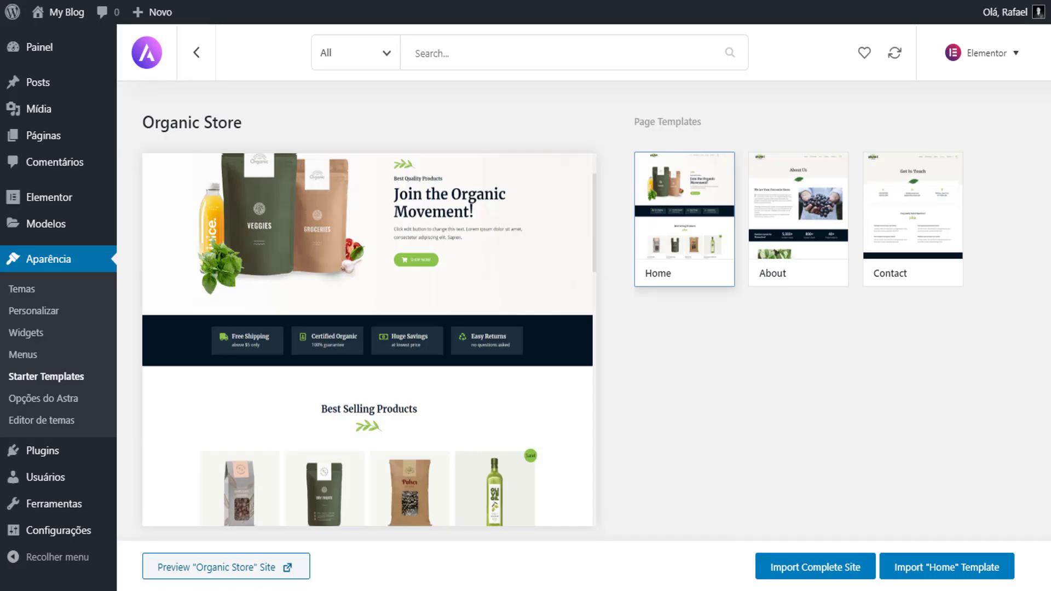
click(201, 55)
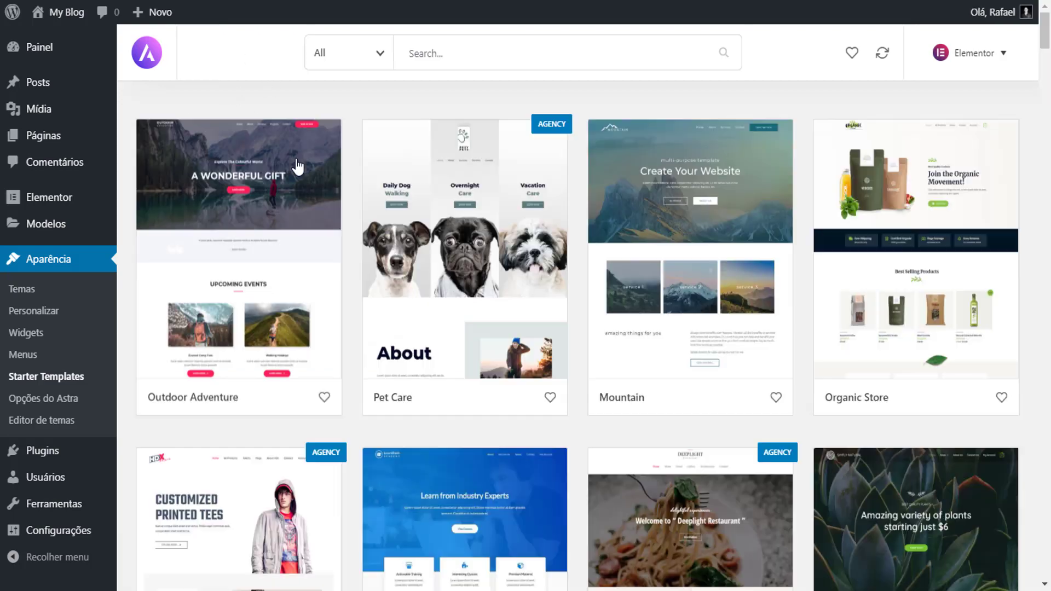
Step: Scroll through the Starter Templates grid of Elementor sites
scroll(726, 329, down, 10)
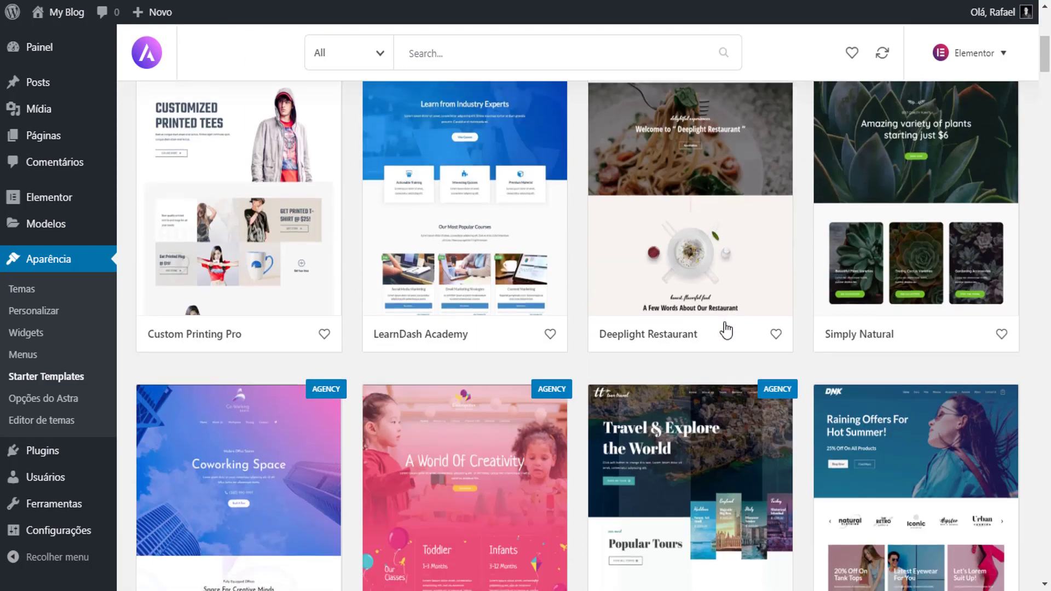
scroll(407, 293, up, 2)
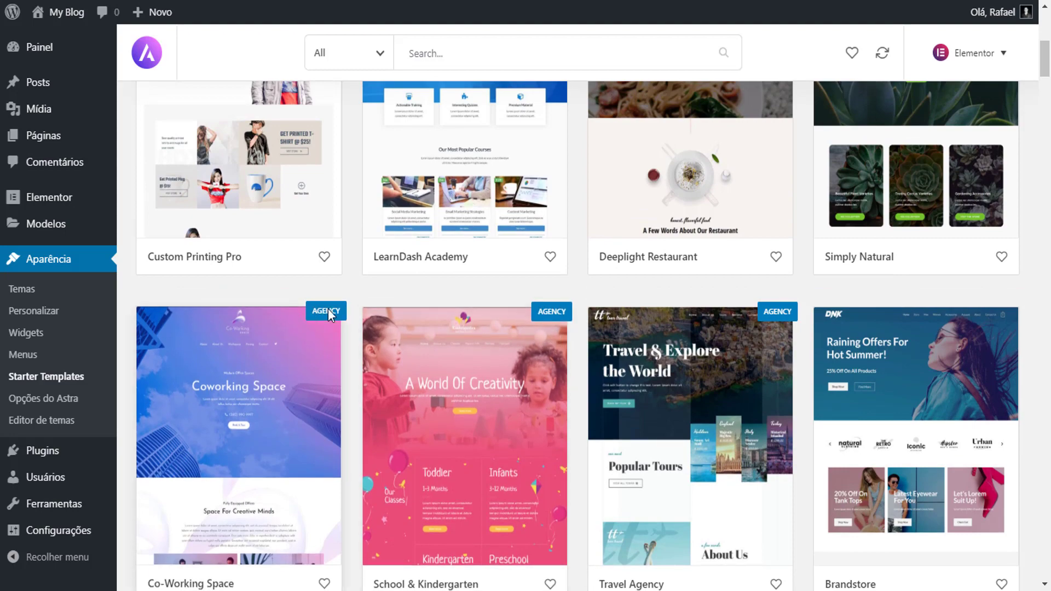
scroll(774, 313, up, 5)
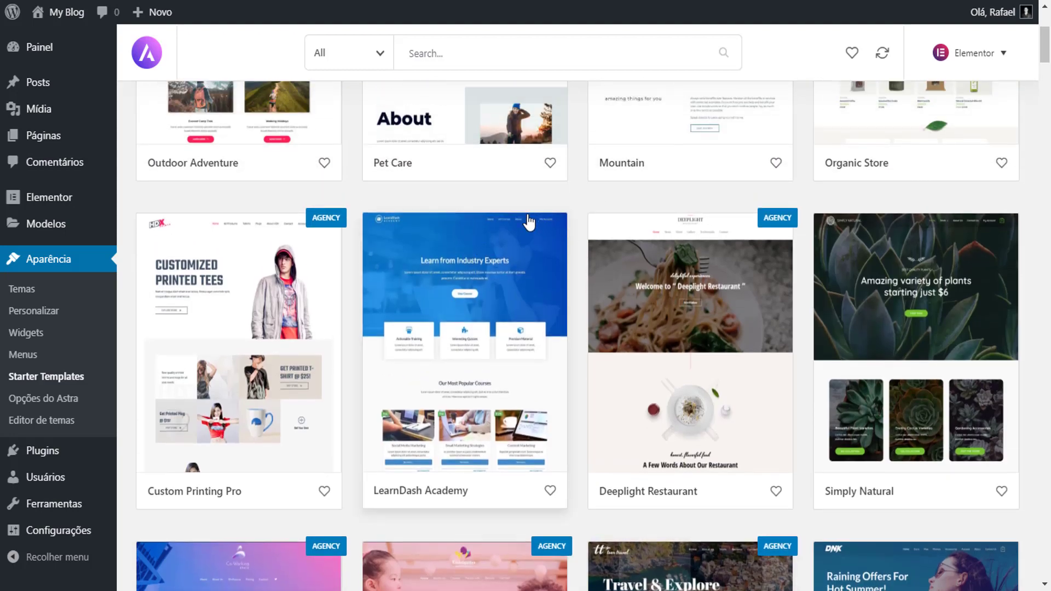
scroll(664, 251, up, 4)
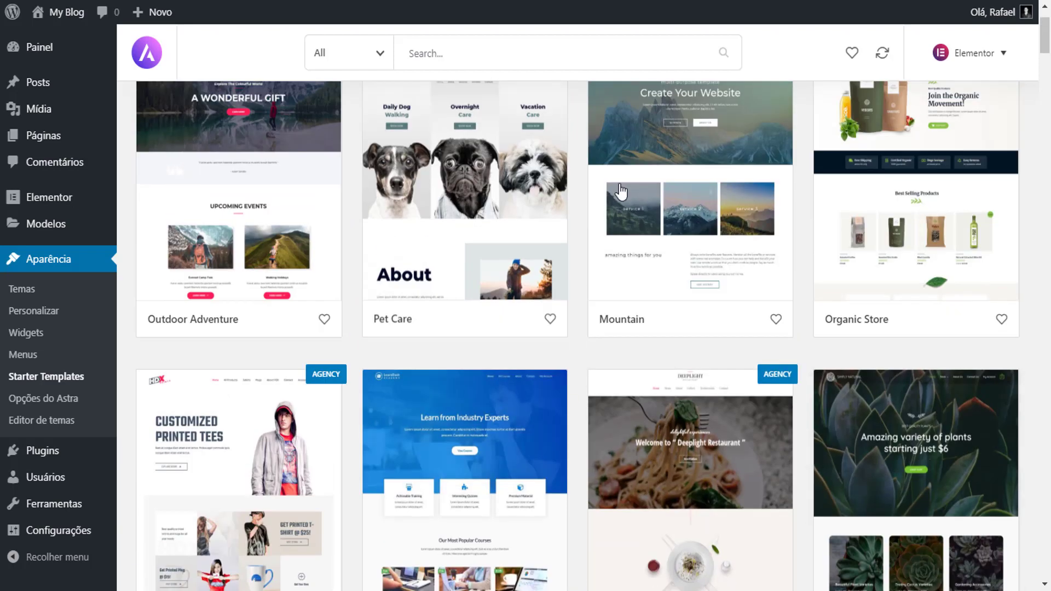
scroll(506, 331, down, 9)
scroll(507, 331, down, 5)
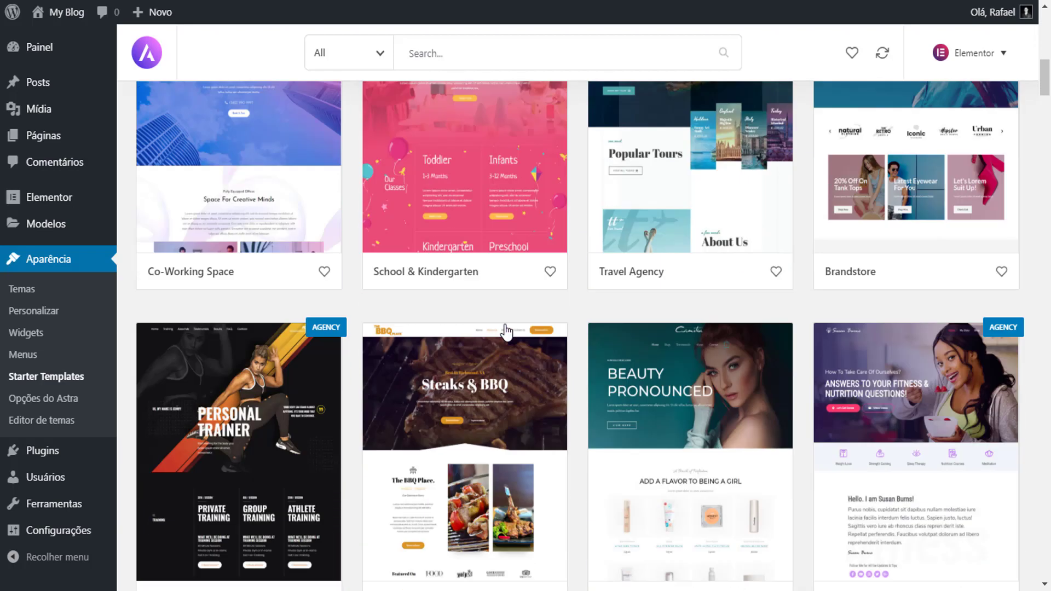
scroll(506, 331, down, 3)
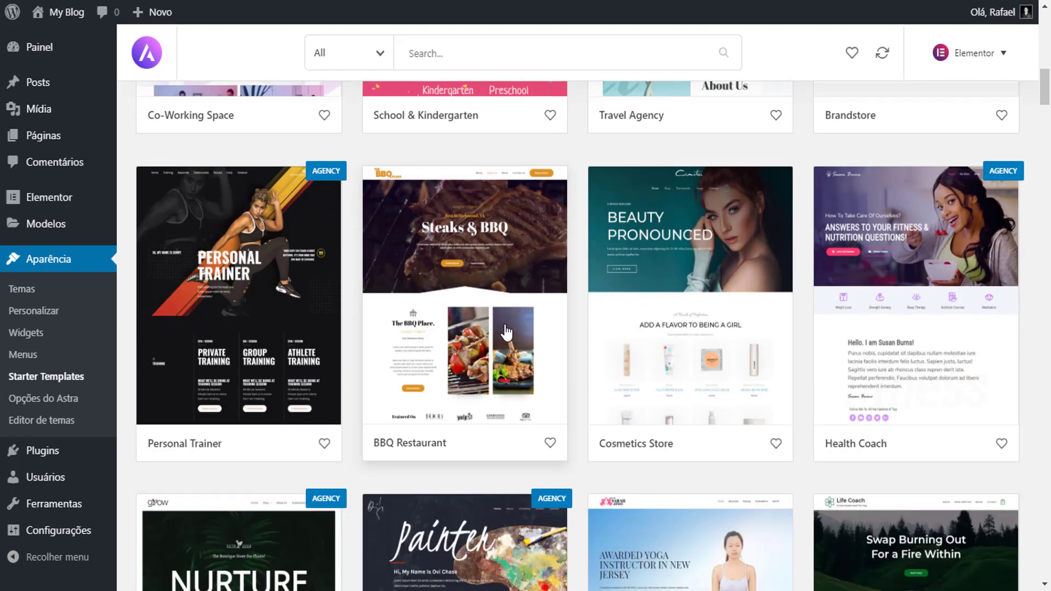
scroll(506, 331, down, 10)
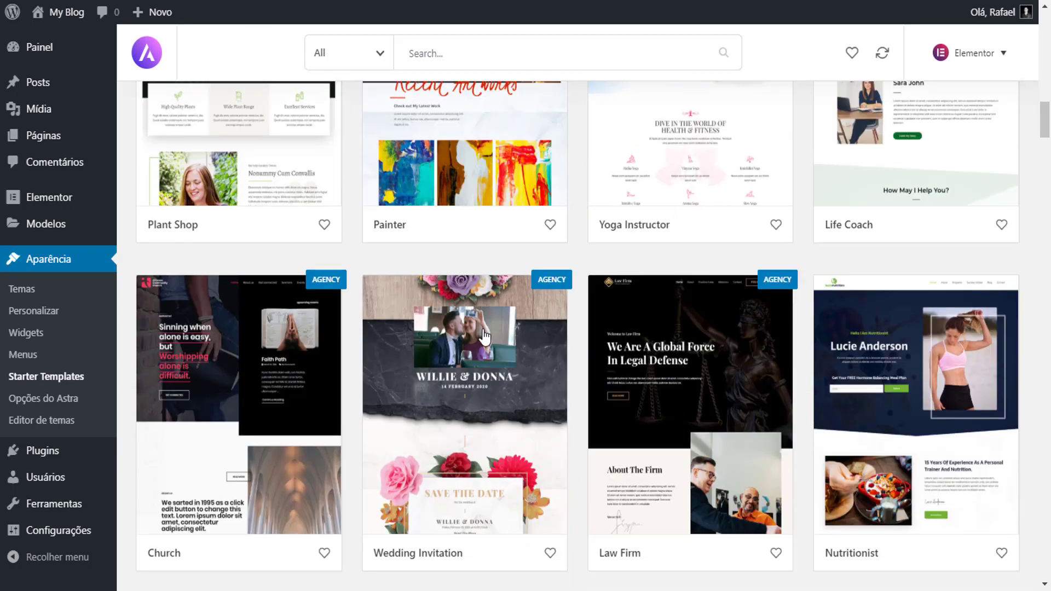
scroll(630, 363, down, 11)
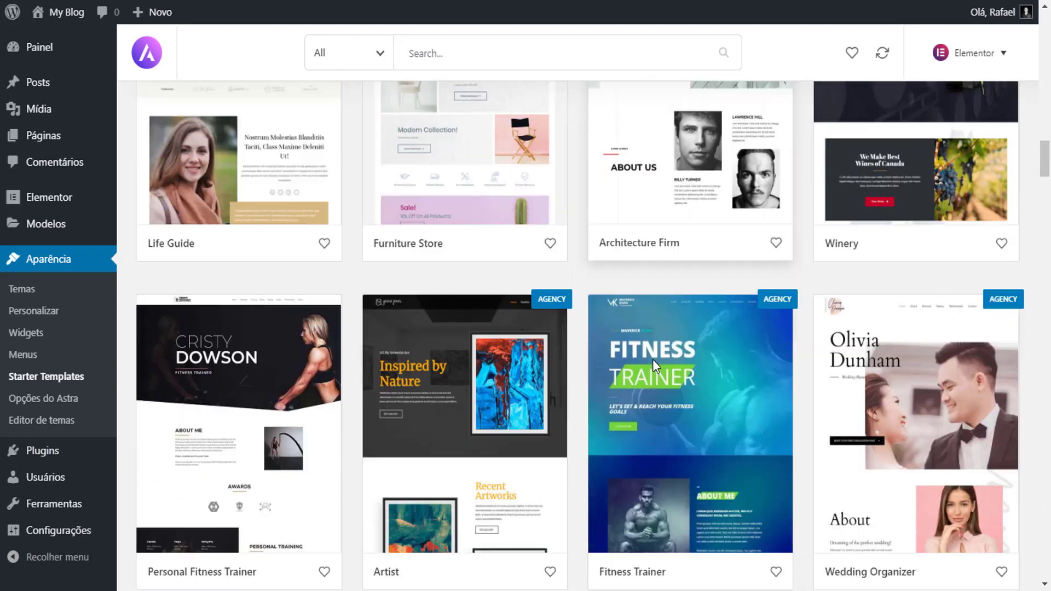
scroll(653, 359, down, 9)
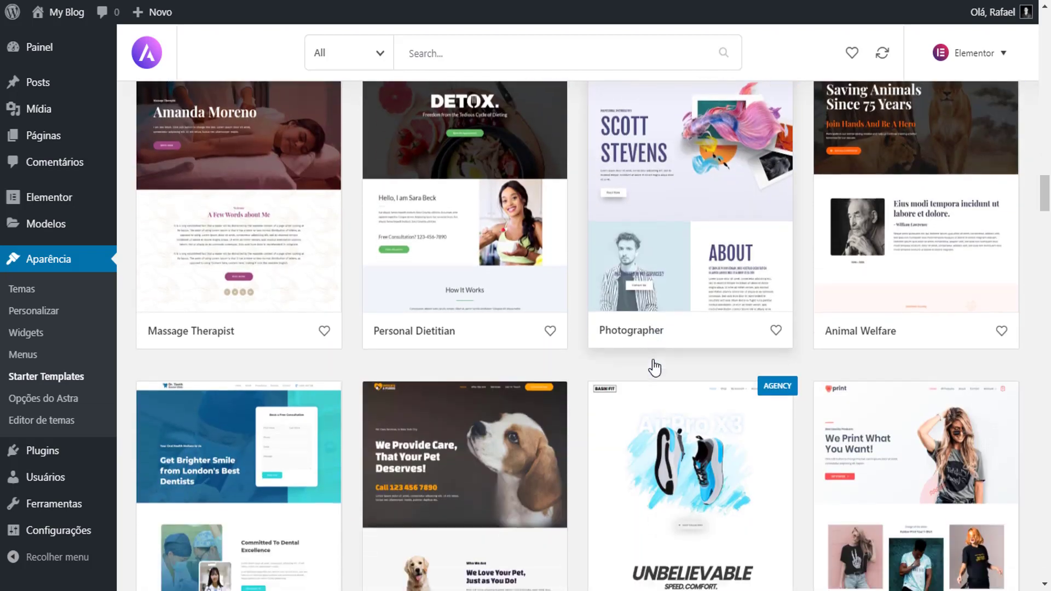
scroll(654, 367, down, 1)
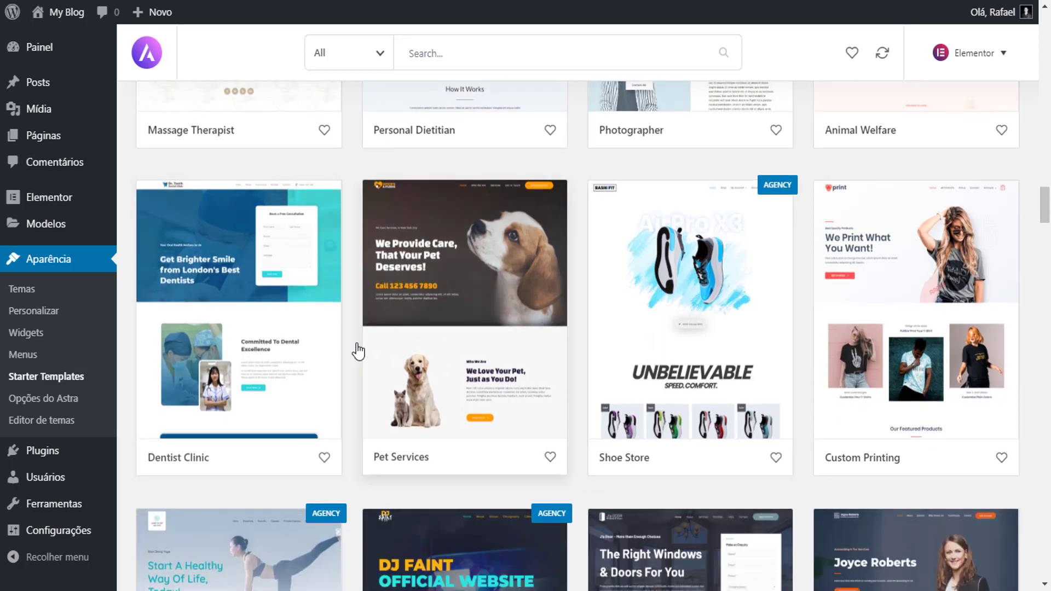
Step: Open the Dentist Clinic template details and launch its live site preview
click(285, 335)
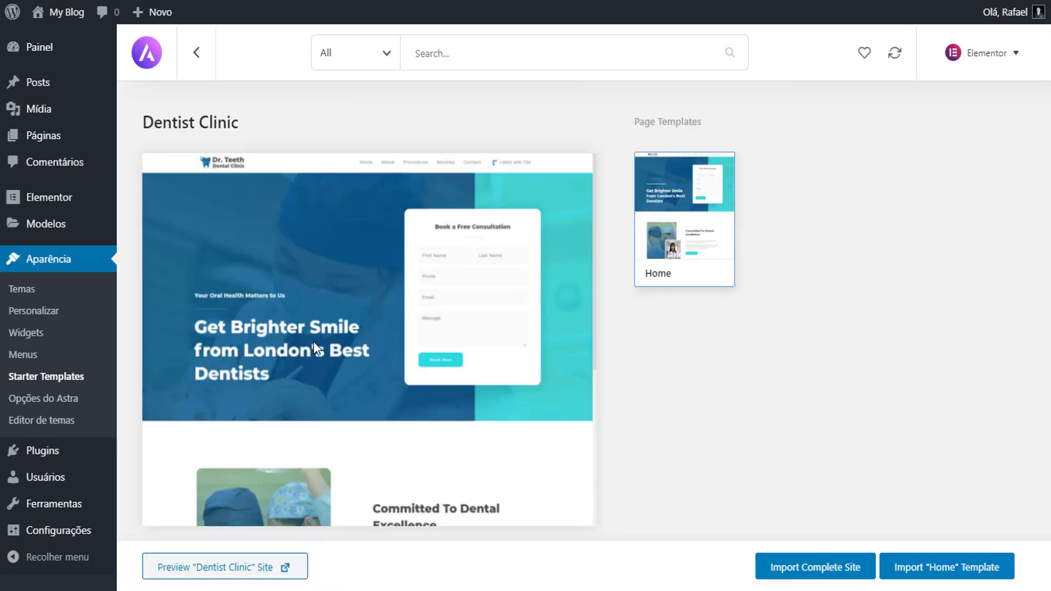
click(229, 569)
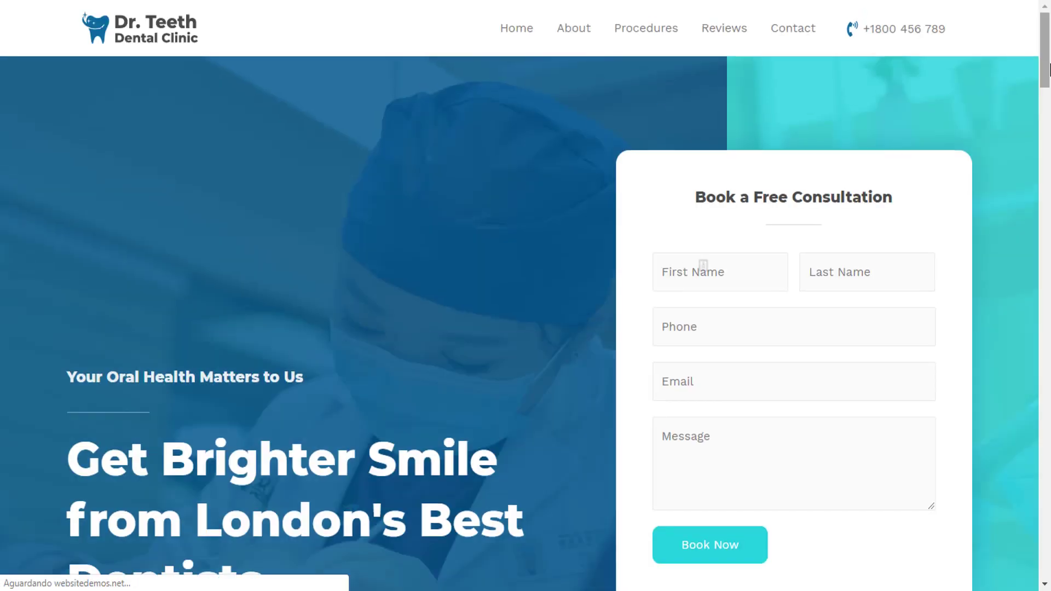
scroll(1044, 83, down, 4)
drag(1044, 92, 1039, 322)
Step: Scroll through the Dentist Clinic demo, close it and return to the templates grid
scroll(345, 249, down, 20)
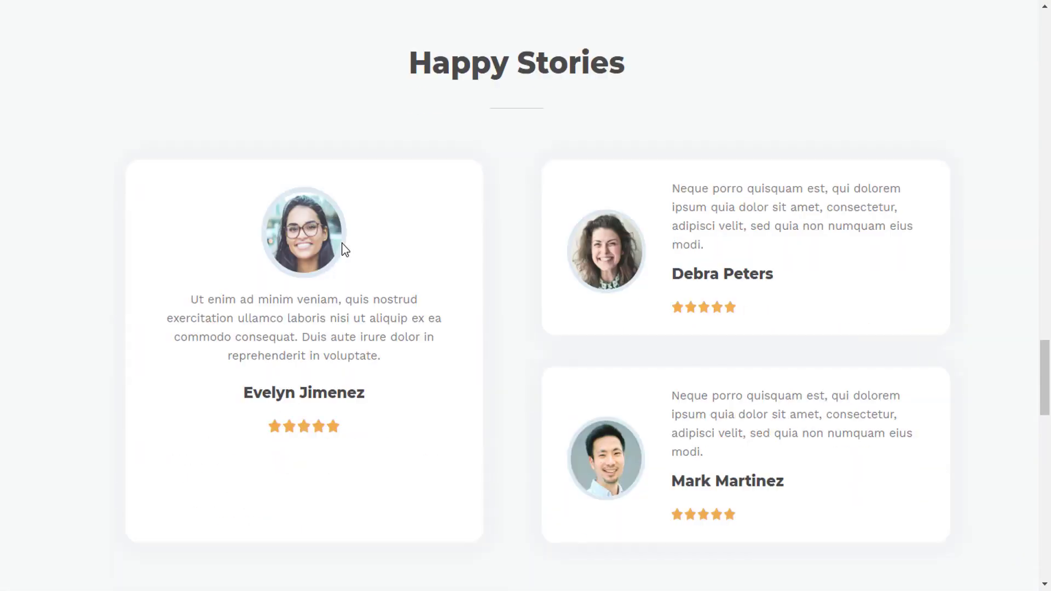
scroll(654, 294, down, 6)
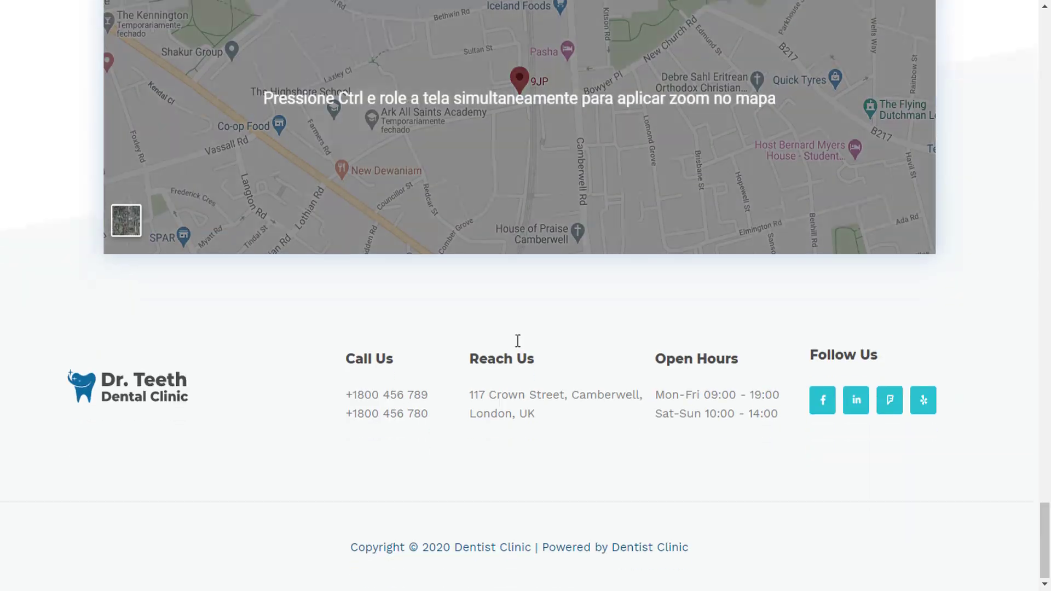
drag(1044, 541, 1038, 43)
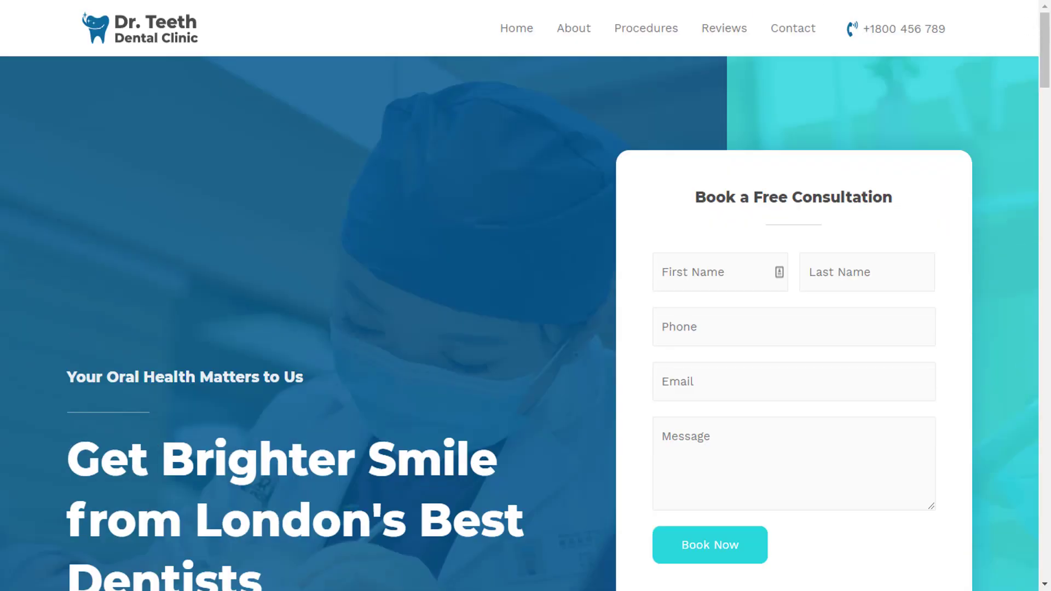
click(759, 1)
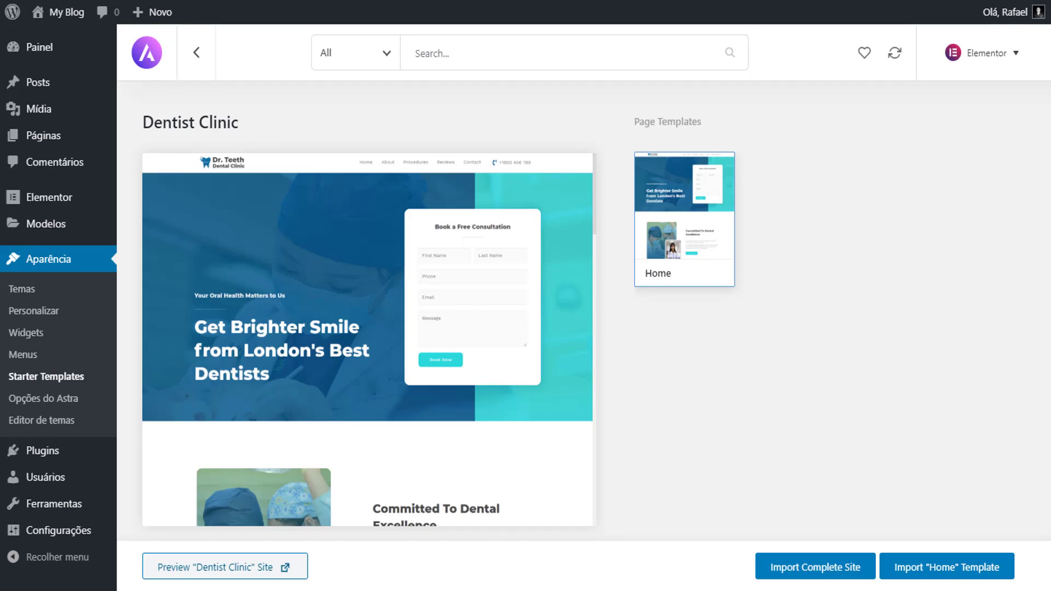
click(213, 59)
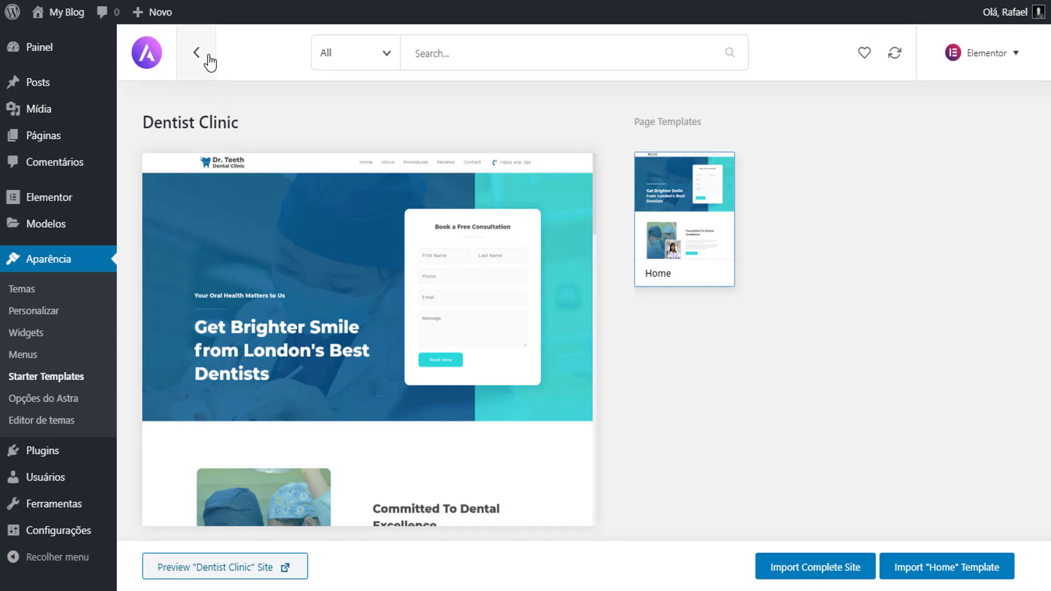
Step: Scroll down through the starter templates grid
scroll(589, 416, down, 2)
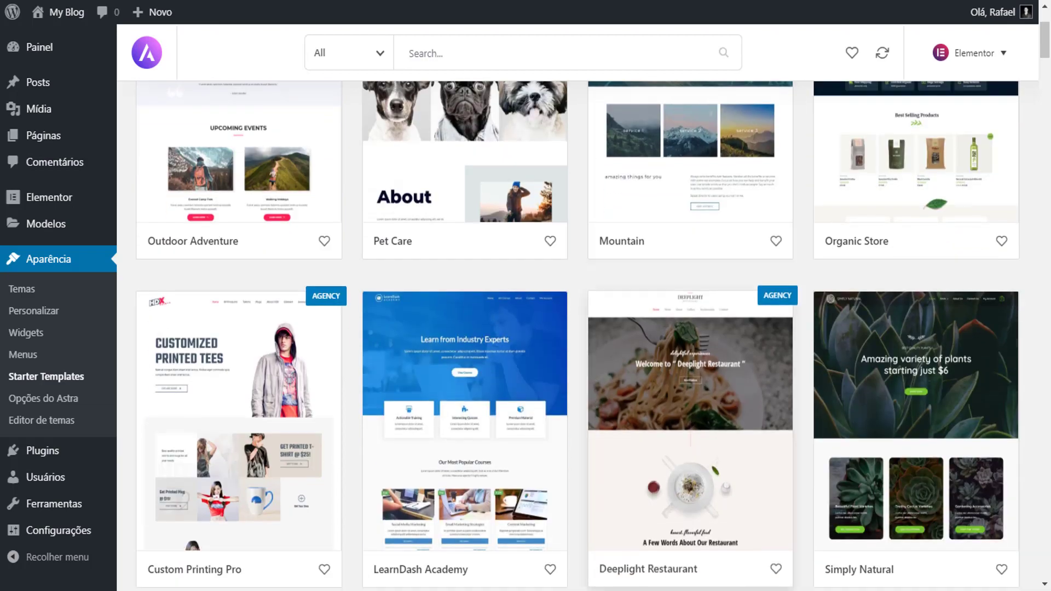
drag(1045, 47, 1046, 287)
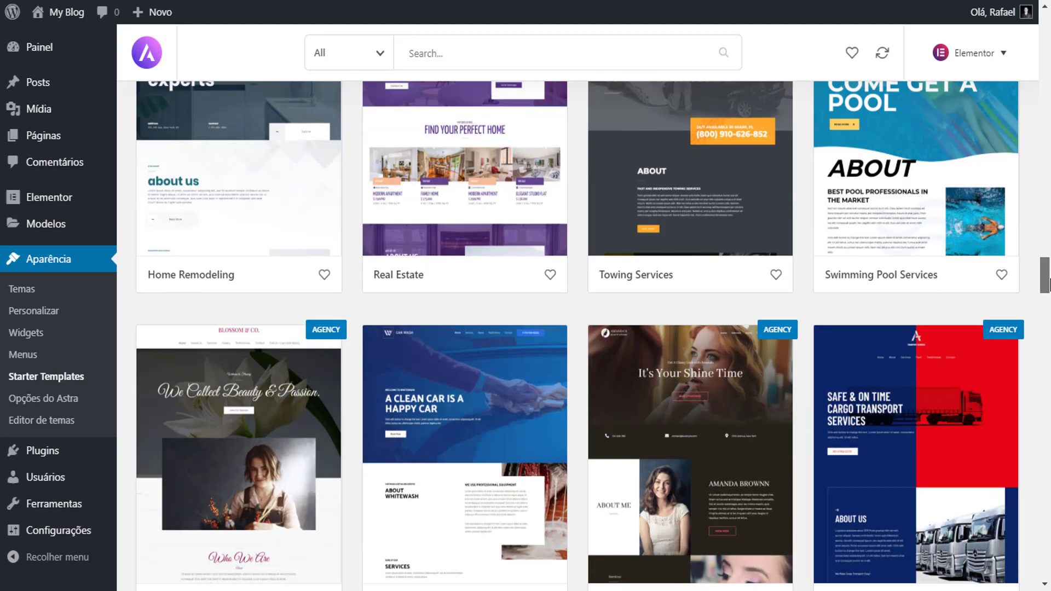
scroll(464, 466, down, 5)
scroll(474, 446, down, 4)
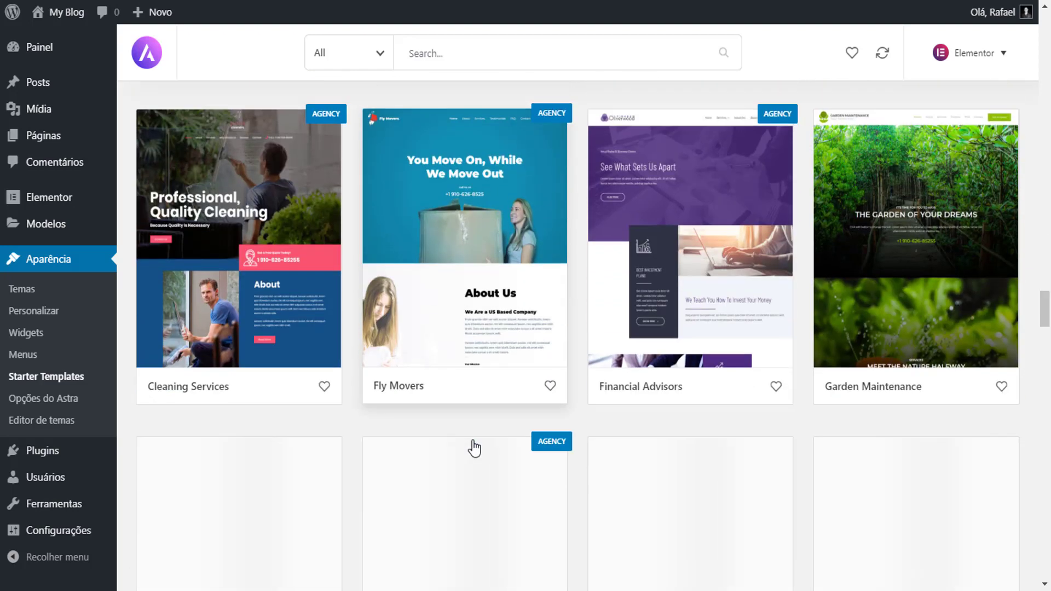
scroll(474, 447, down, 6)
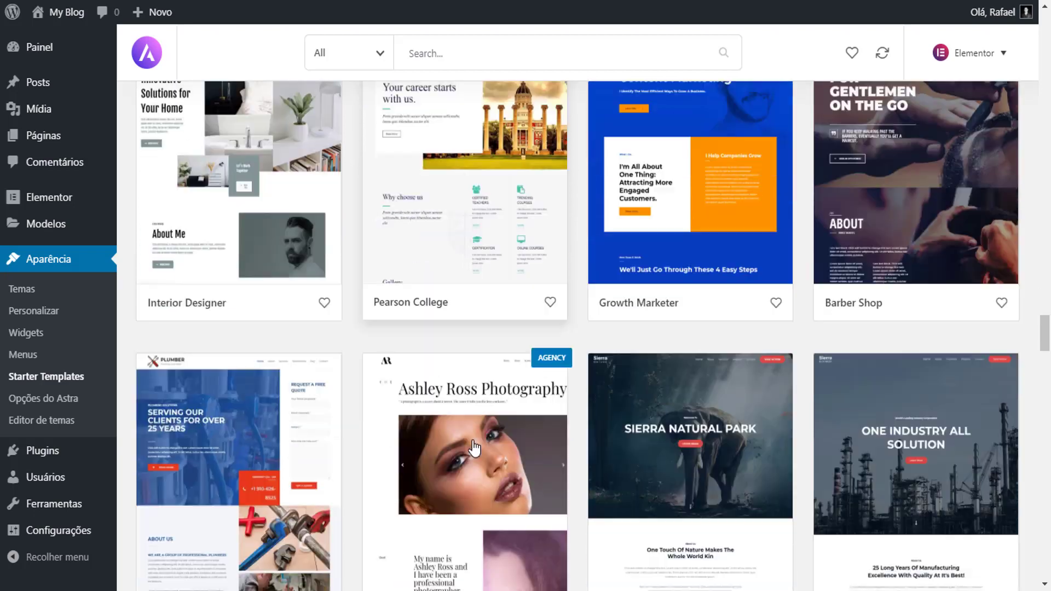
scroll(474, 447, down, 4)
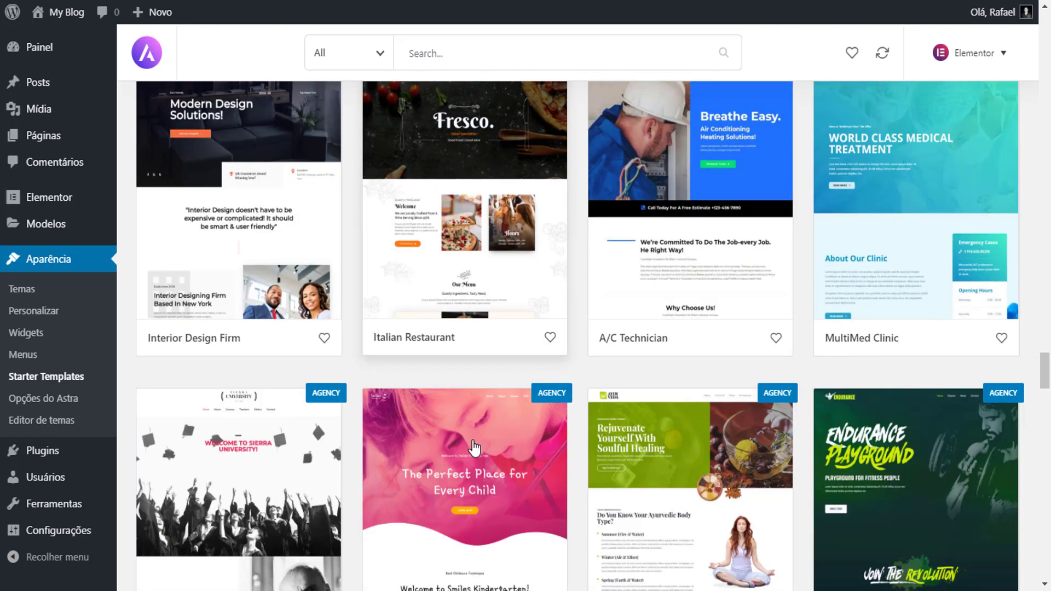
scroll(474, 447, down, 8)
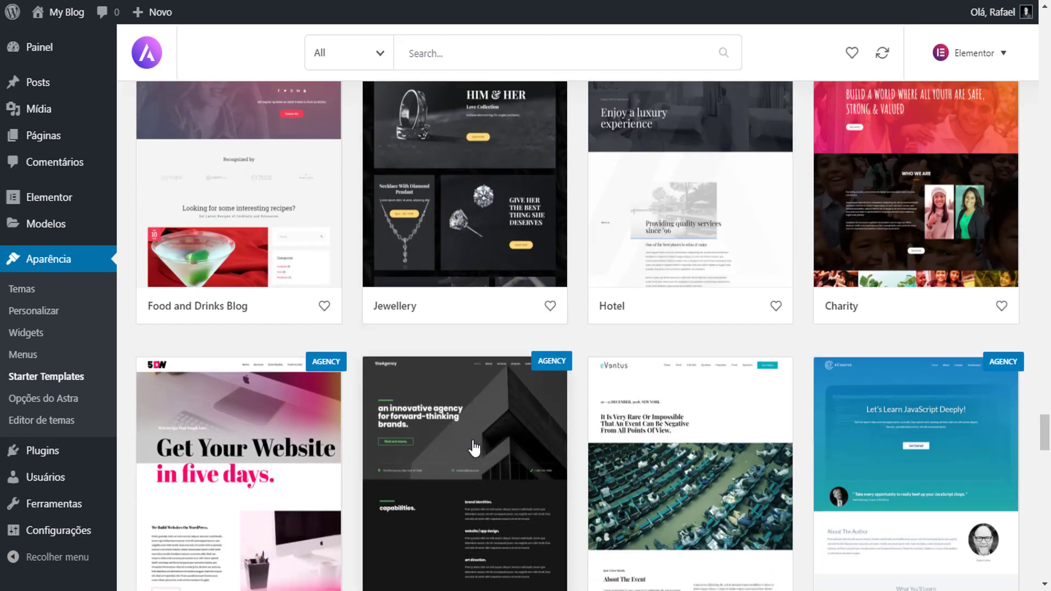
scroll(474, 448, down, 8)
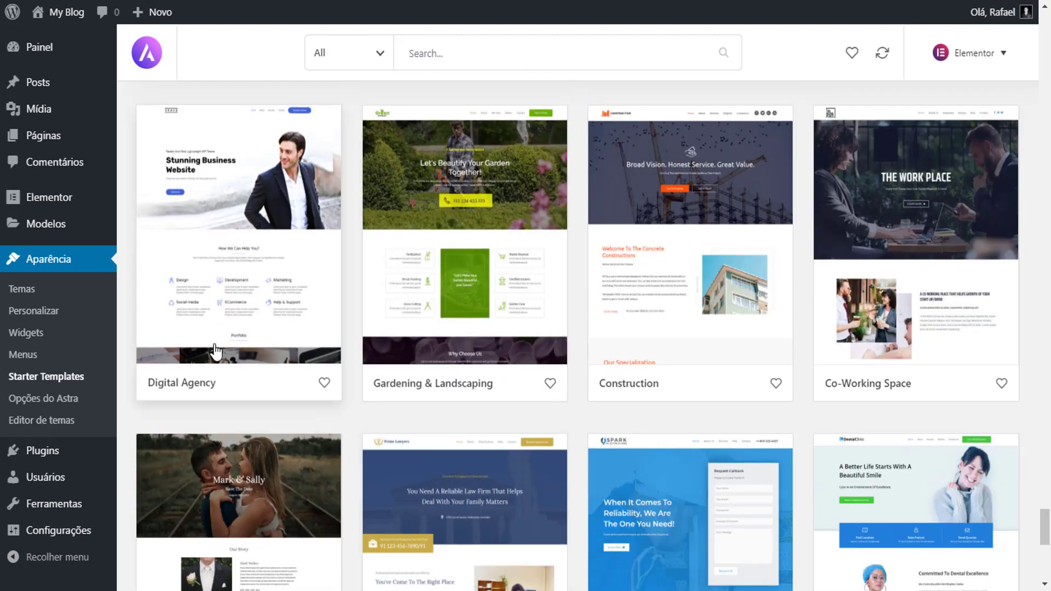
scroll(285, 444, up, 1)
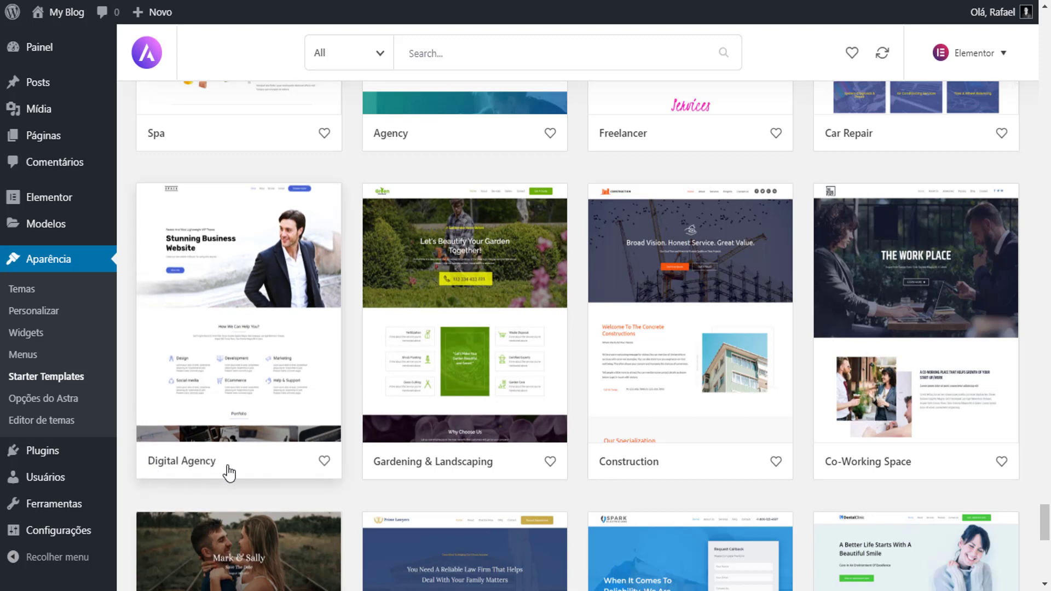
Step: Try the template search and filters, then open the Digital Agency template details
click(449, 54)
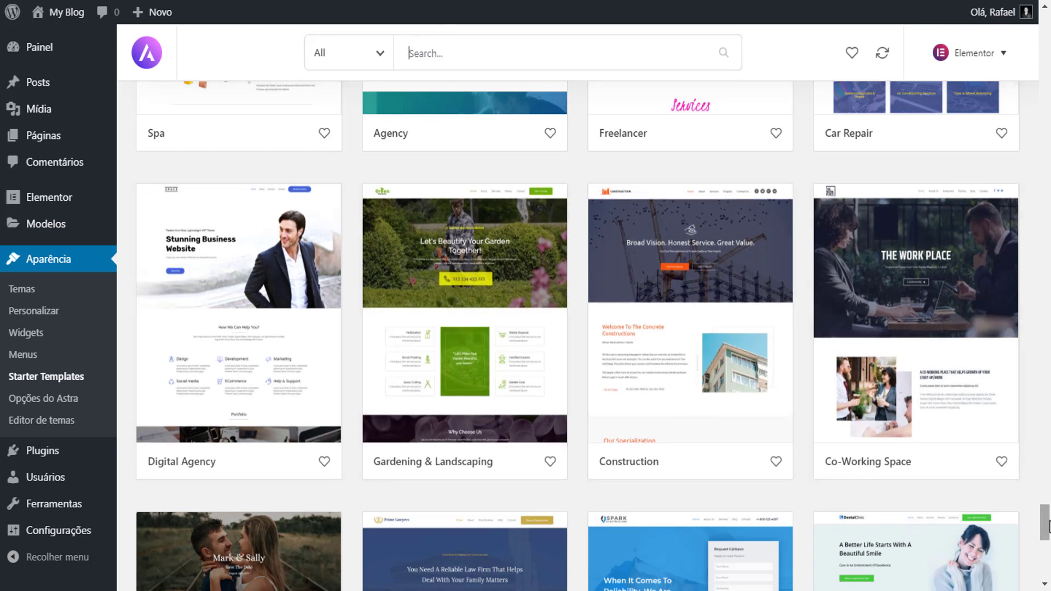
click(384, 64)
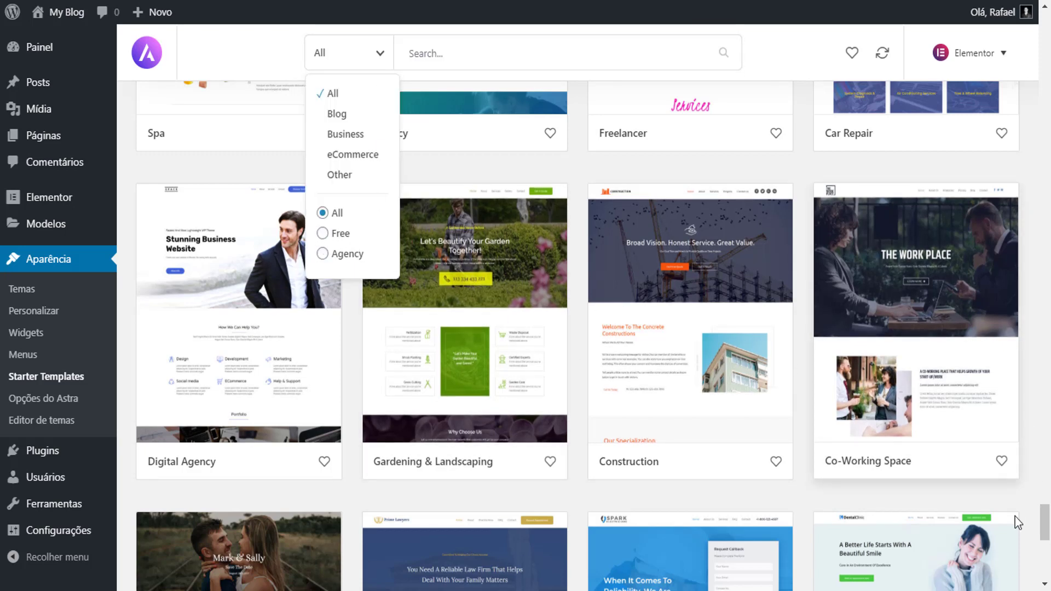
click(782, 502)
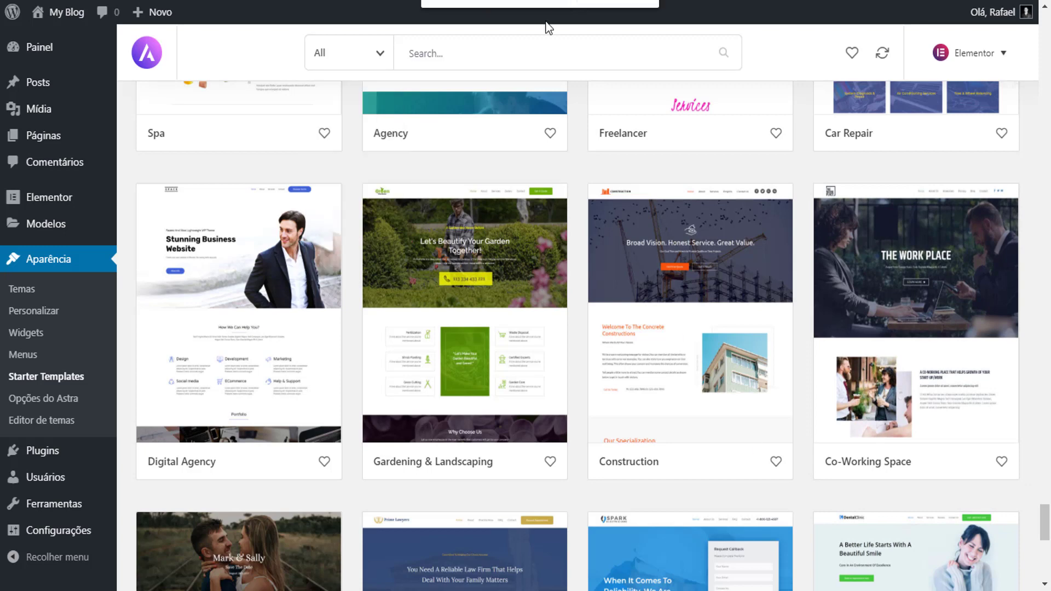
scroll(577, 334, down, 9)
scroll(578, 334, up, 6)
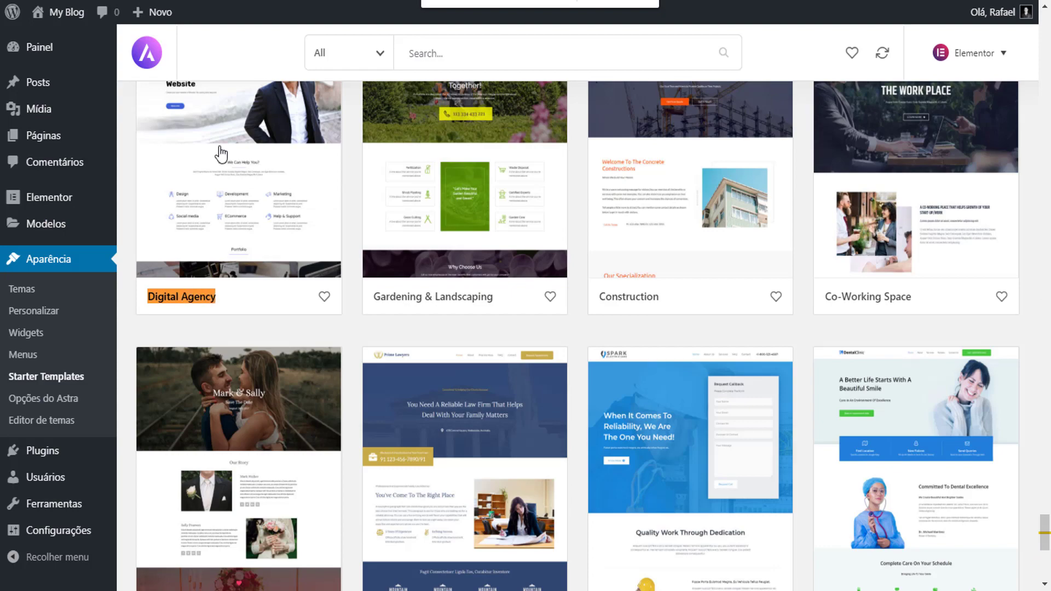
scroll(250, 263, up, 5)
scroll(311, 394, down, 2)
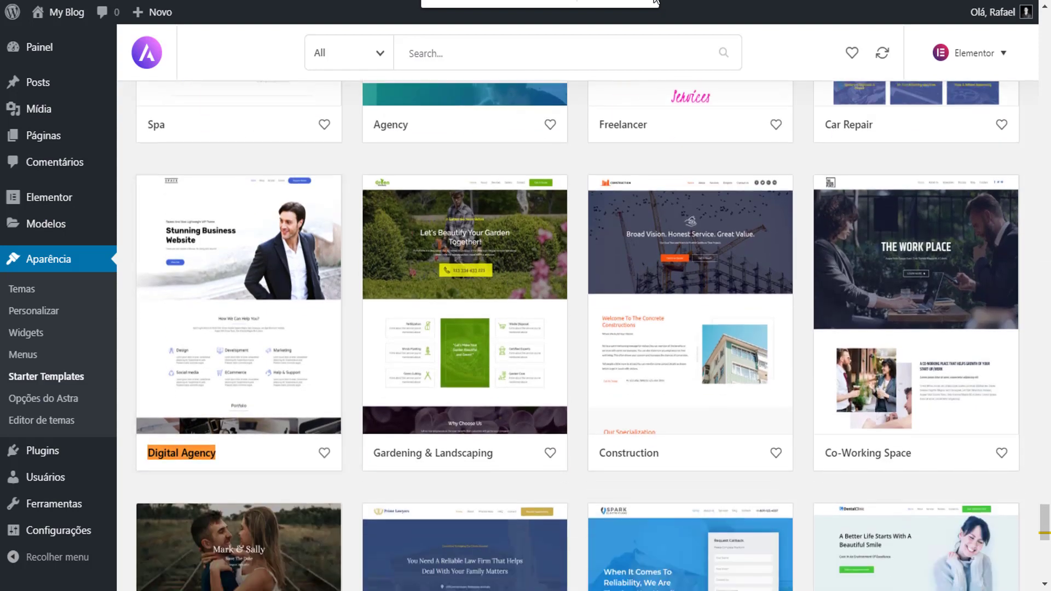
click(284, 350)
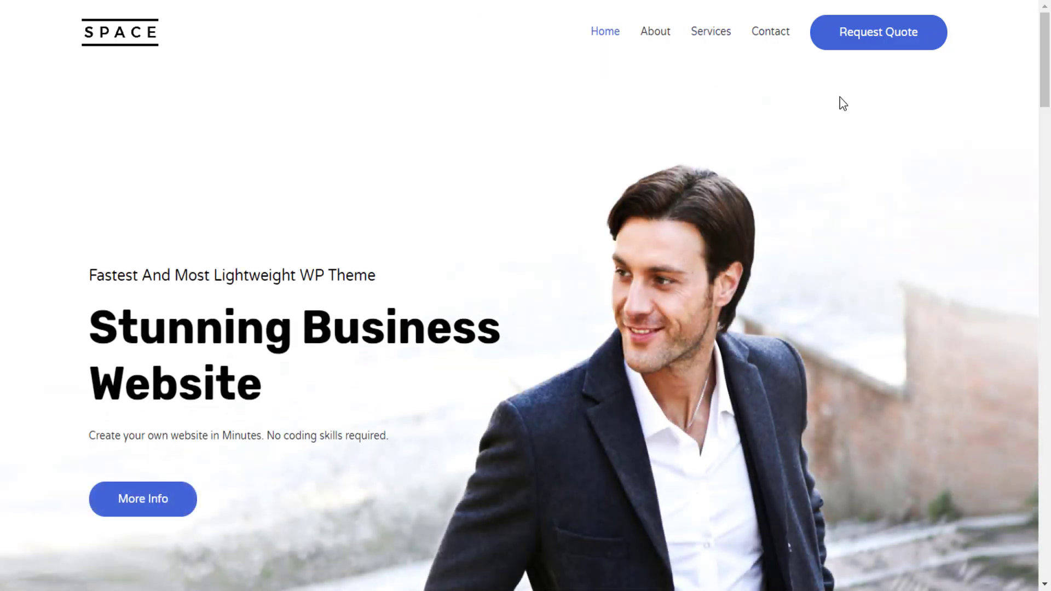
Step: Preview the Digital Agency demo's About page, then begin importing the complete site
drag(1045, 105, 1046, 55)
click(664, 33)
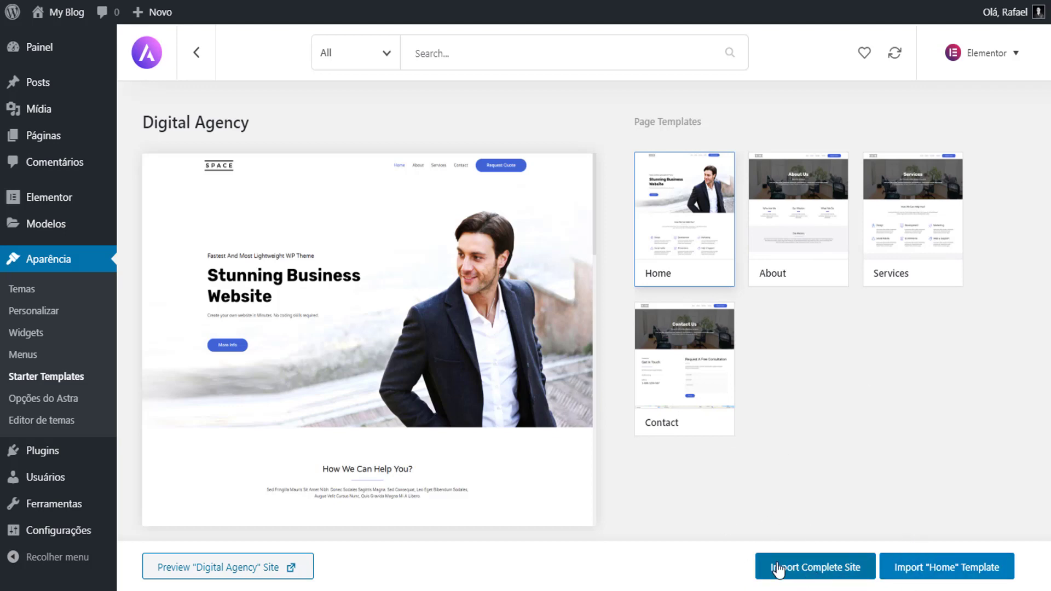
click(795, 569)
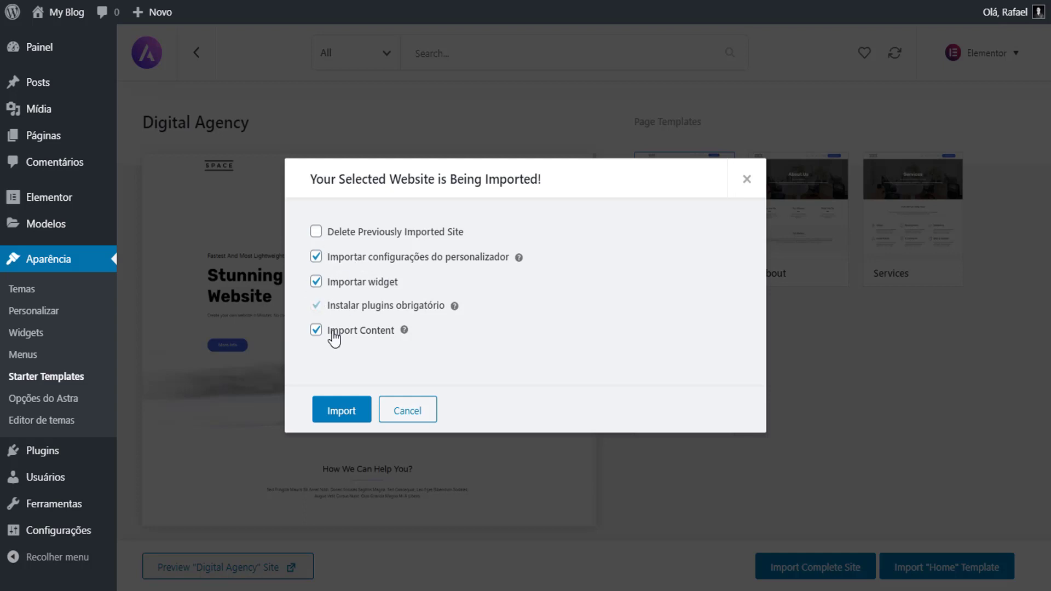
Step: Import the complete Digital Agency site, dismiss the success message and go to Painel
click(340, 413)
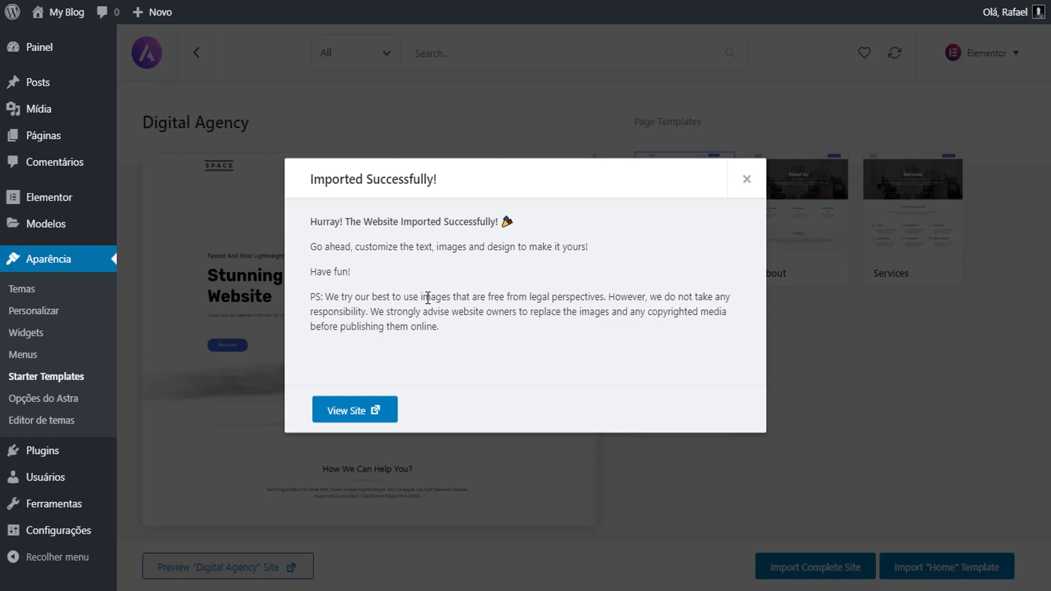
click(746, 179)
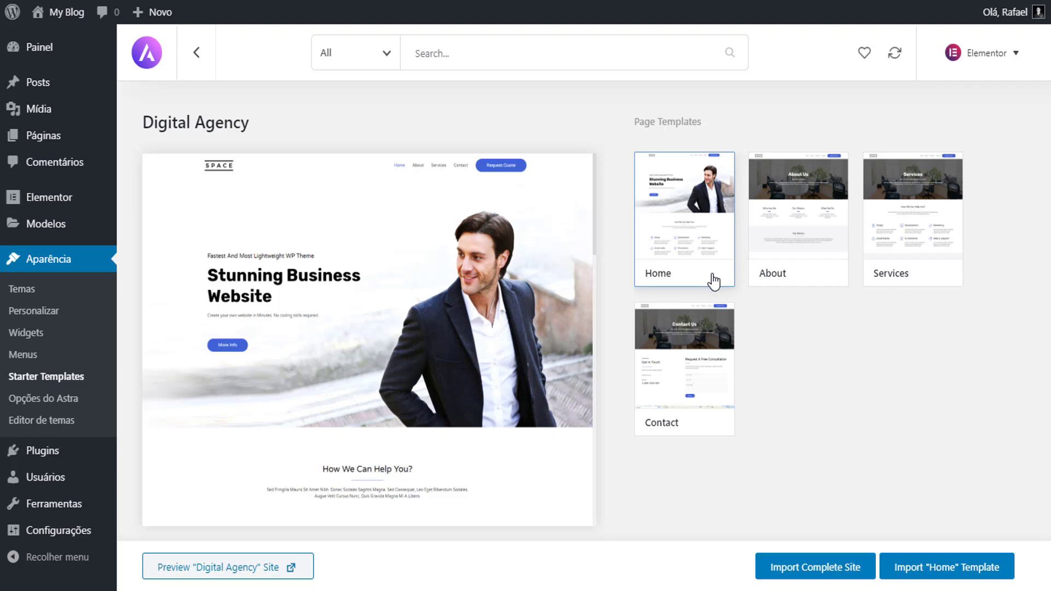
click(51, 61)
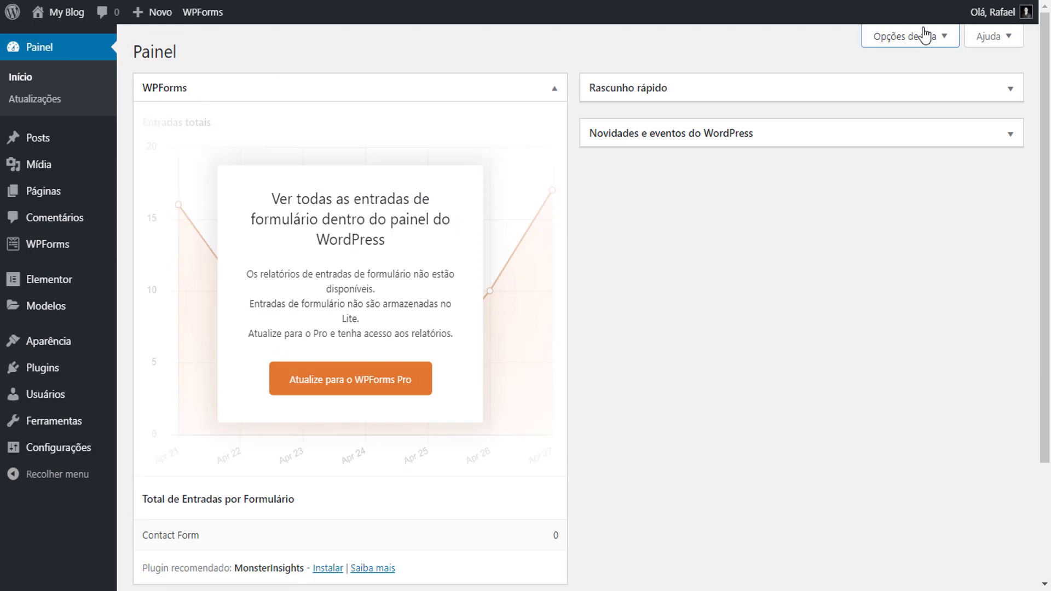
Step: Hide the WPForms box from the dashboard via Opções de tela
click(886, 36)
click(172, 69)
click(930, 103)
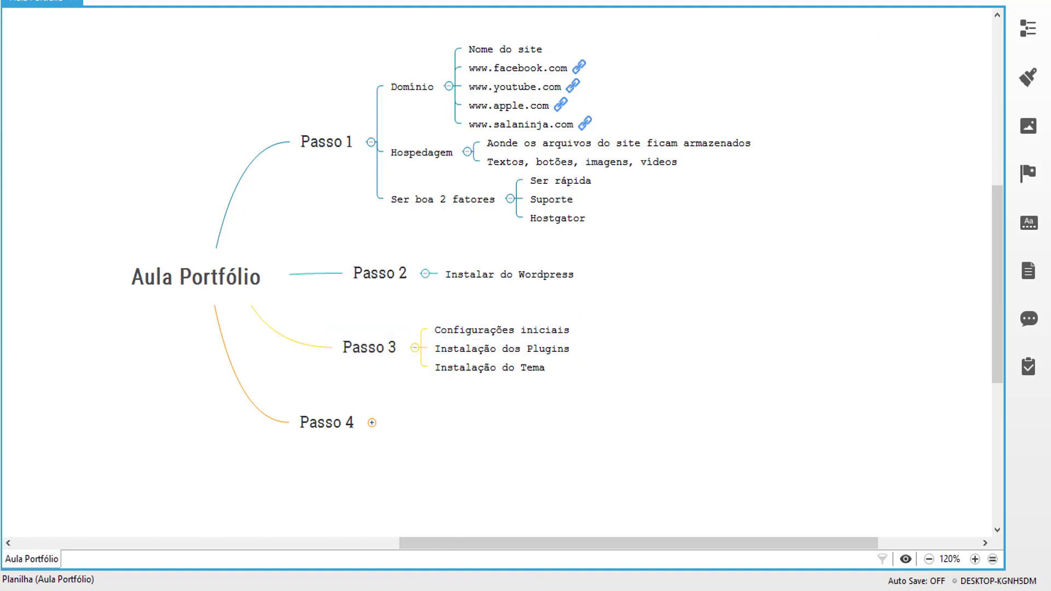
Step: Check the Aula Portfólio mind map, then visit Páginas and Configurações > Leitura
click(413, 520)
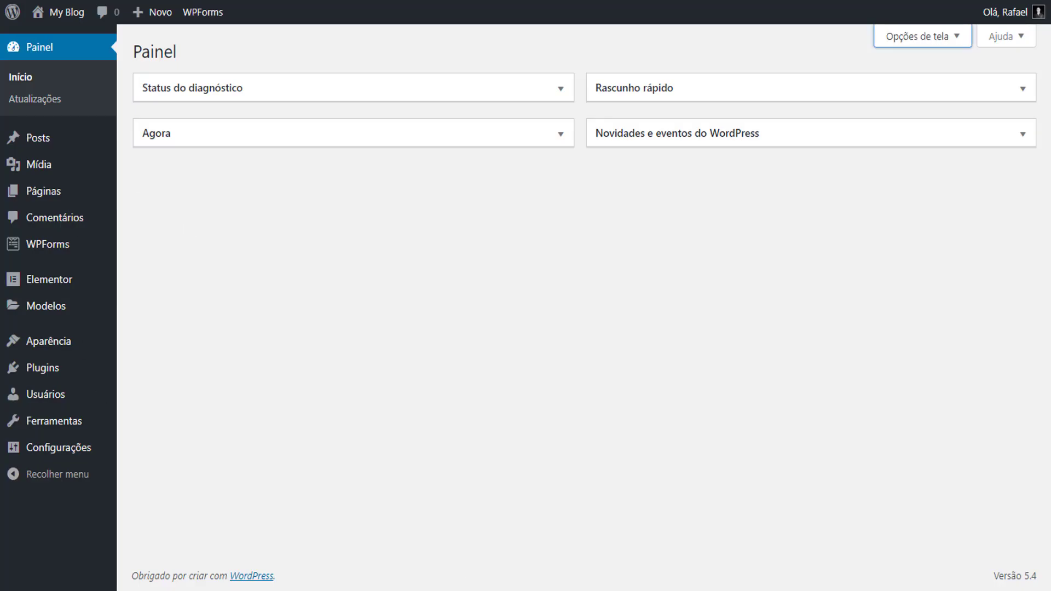
key(alt+Tab)
click(385, 527)
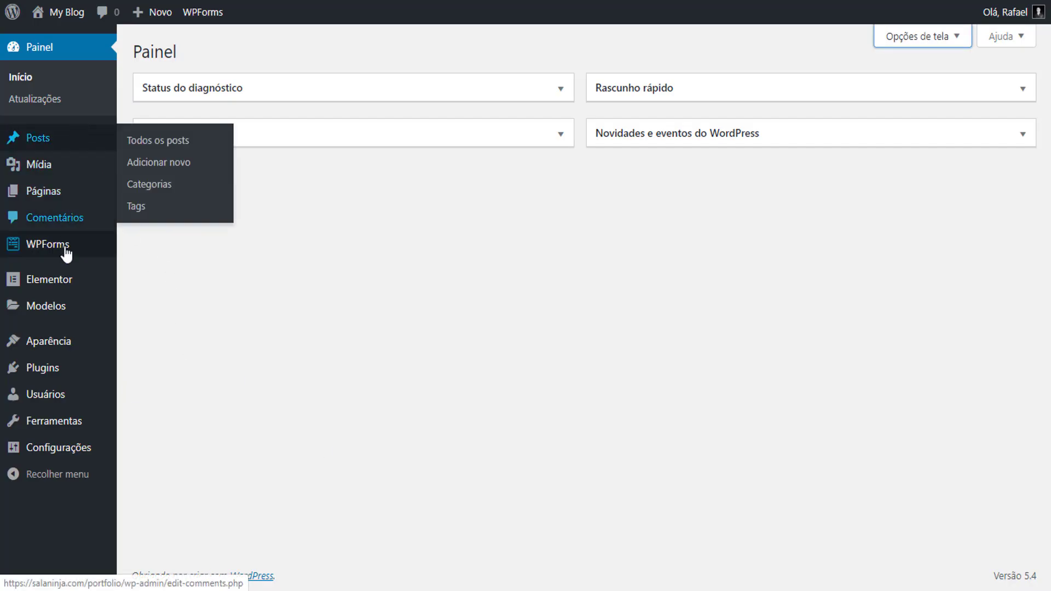
mouse_move(65, 395)
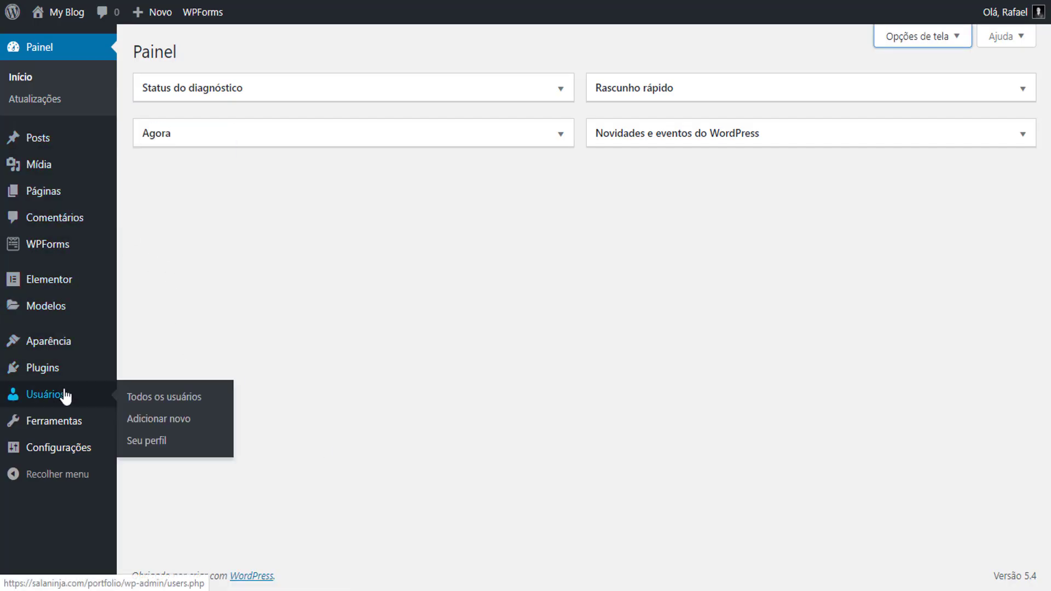
click(60, 198)
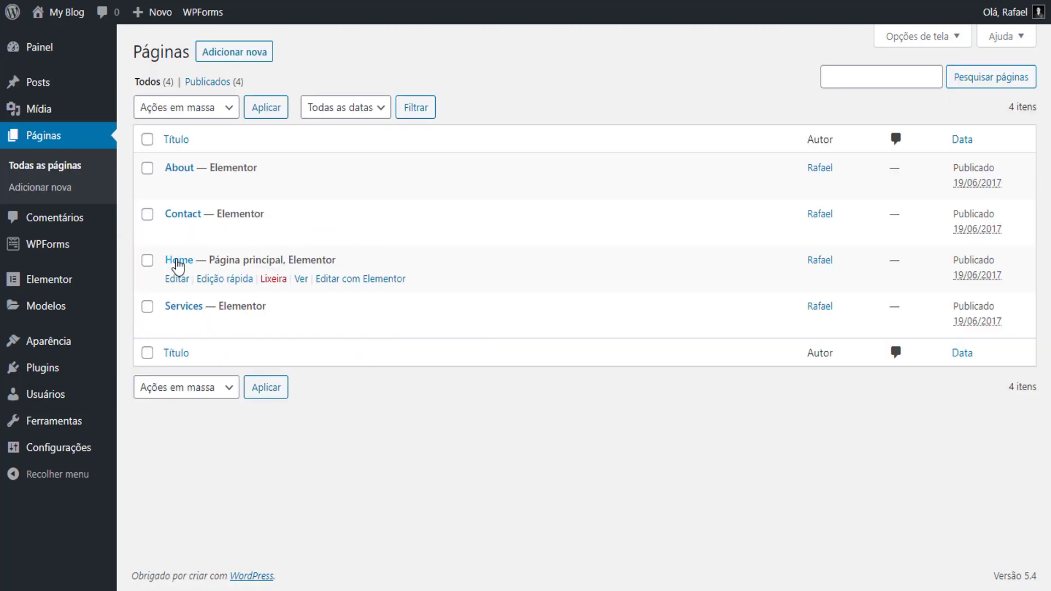
mouse_move(70, 449)
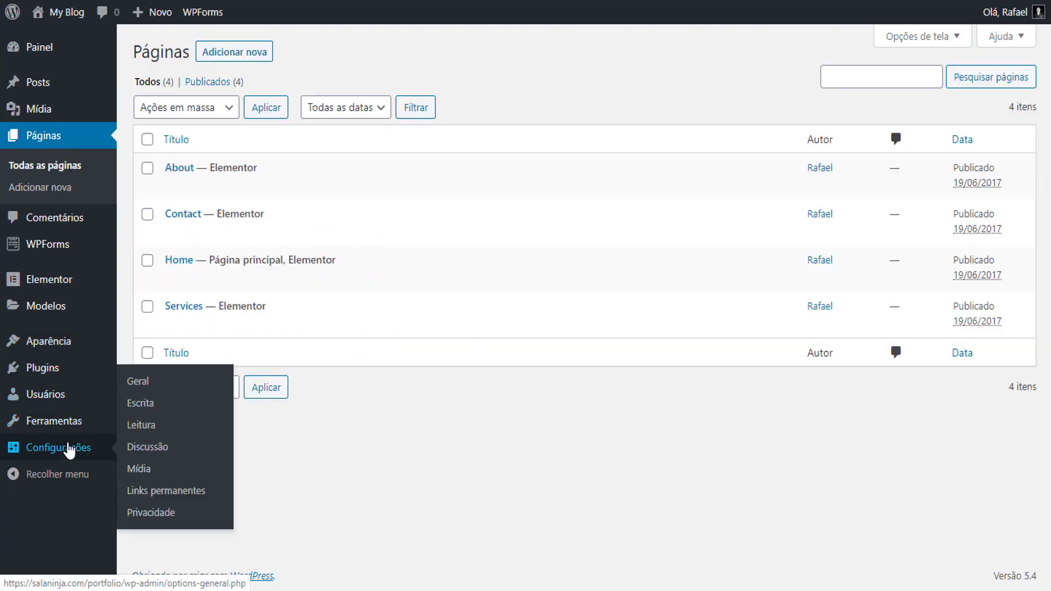
click(162, 427)
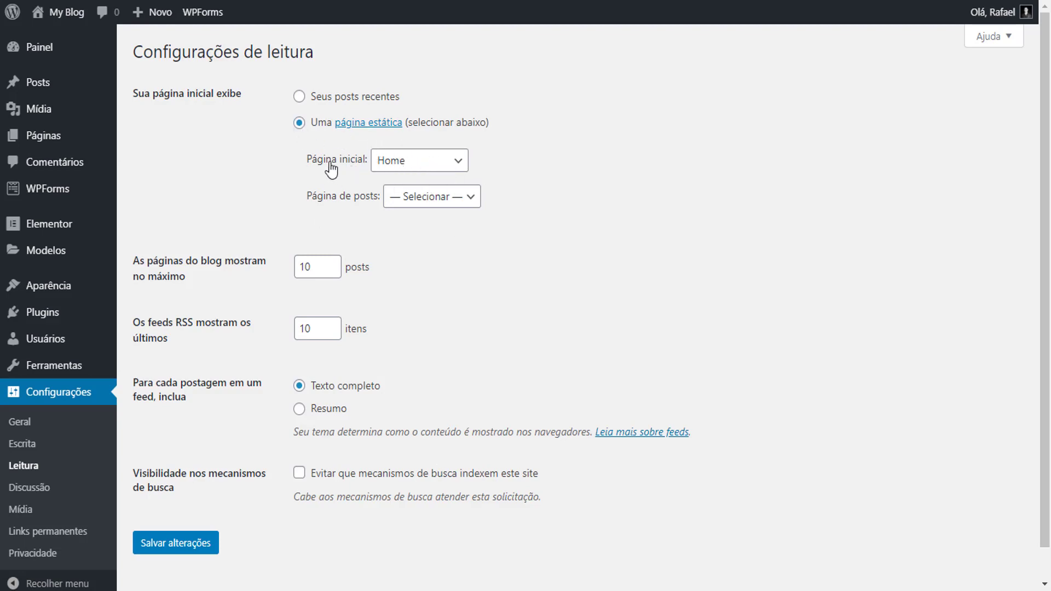
Step: Switch permalinks to the Nome do post (/%postname%/) structure, save, and view the Themes page
scroll(61, 482, down, 1)
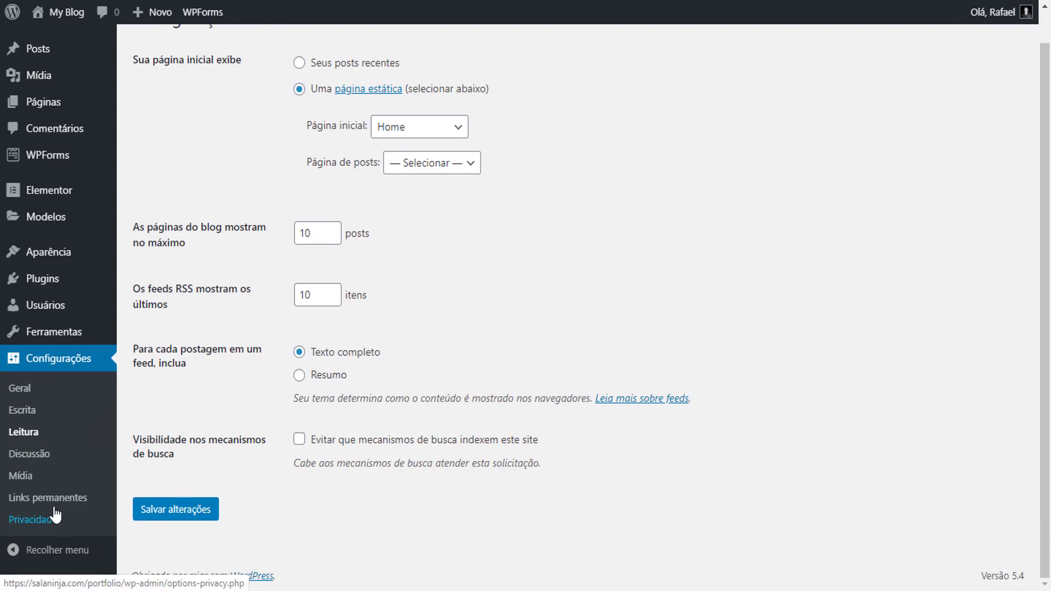
click(61, 509)
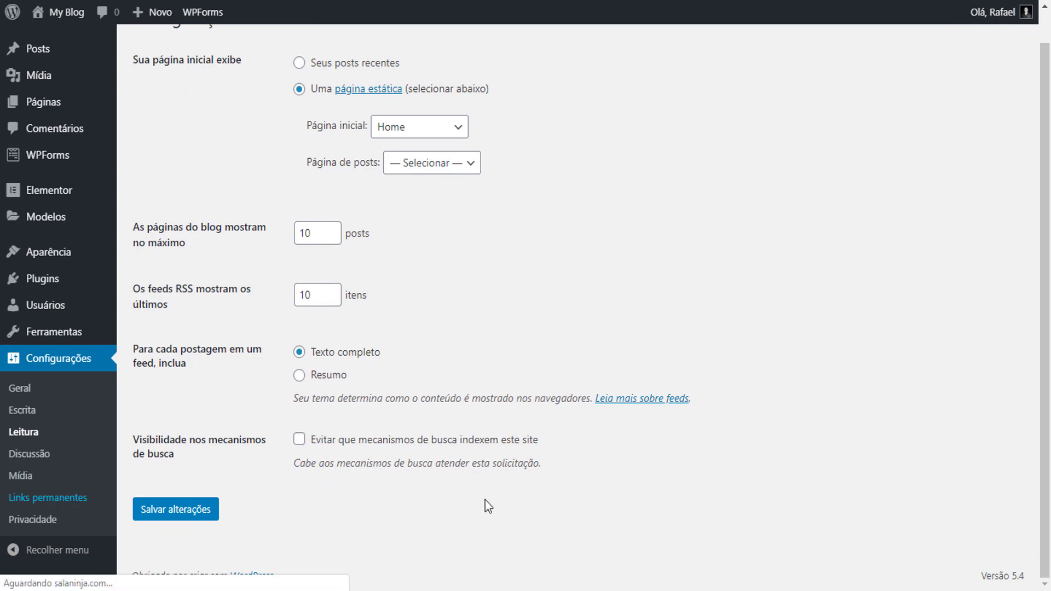
click(209, 370)
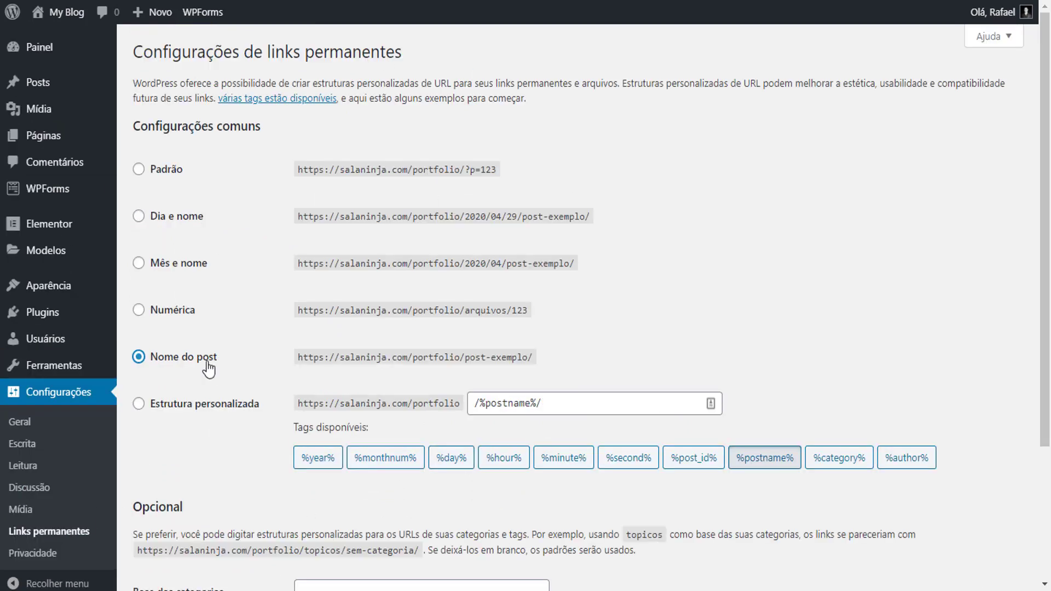
scroll(516, 285, down, 2)
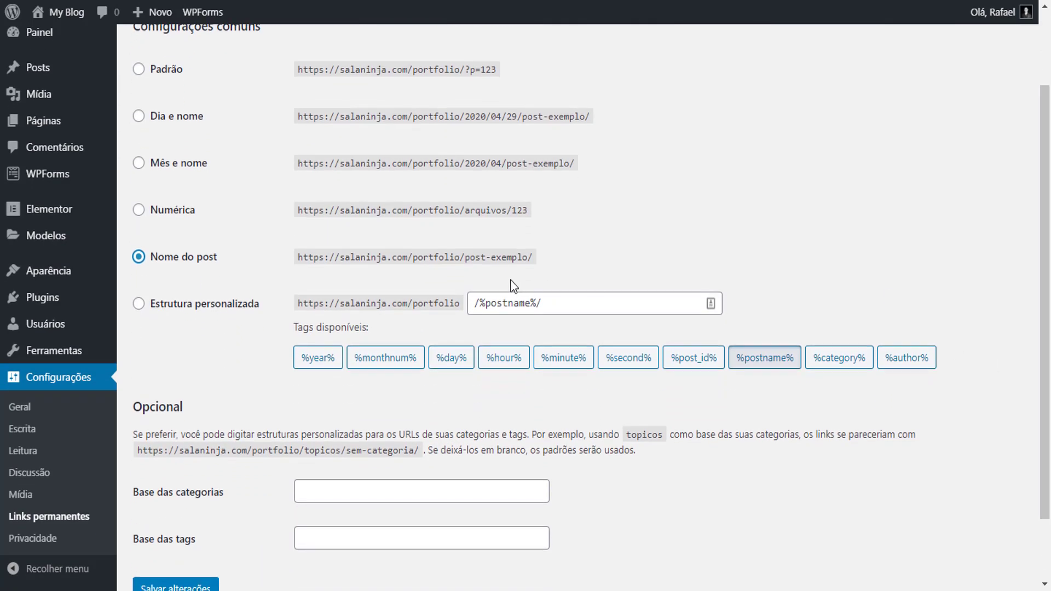
scroll(321, 372, down, 2)
click(189, 512)
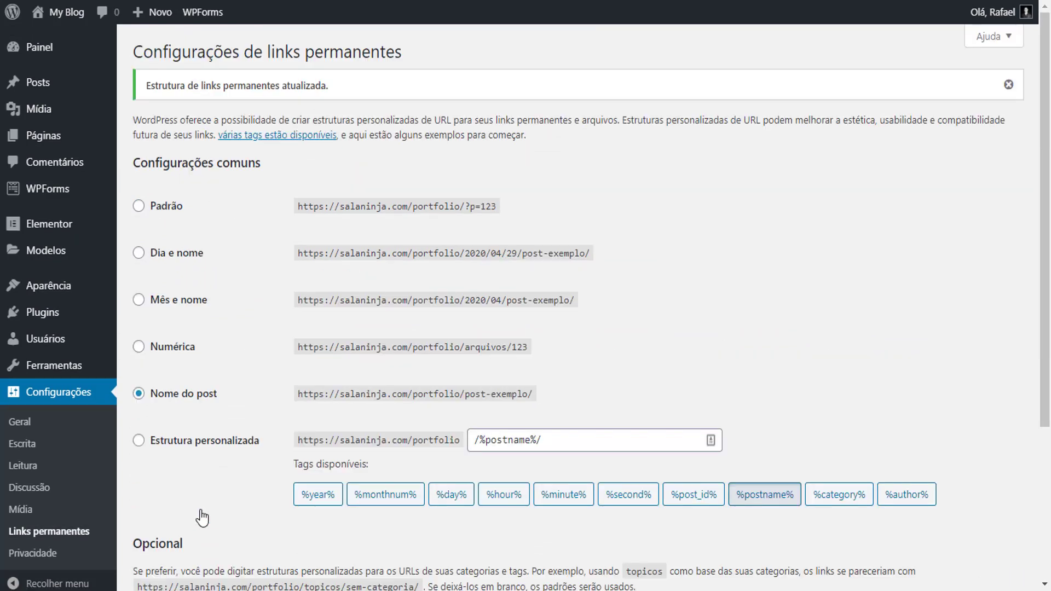
click(64, 290)
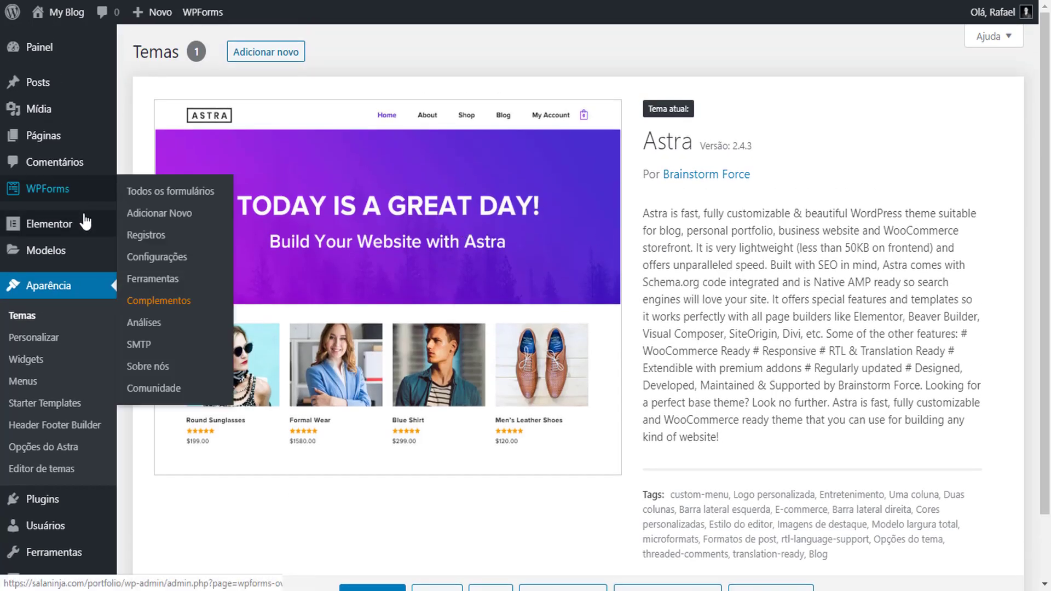
Step: Open the pages list and expand Passo 4 (Design da página) in the mind map
click(66, 146)
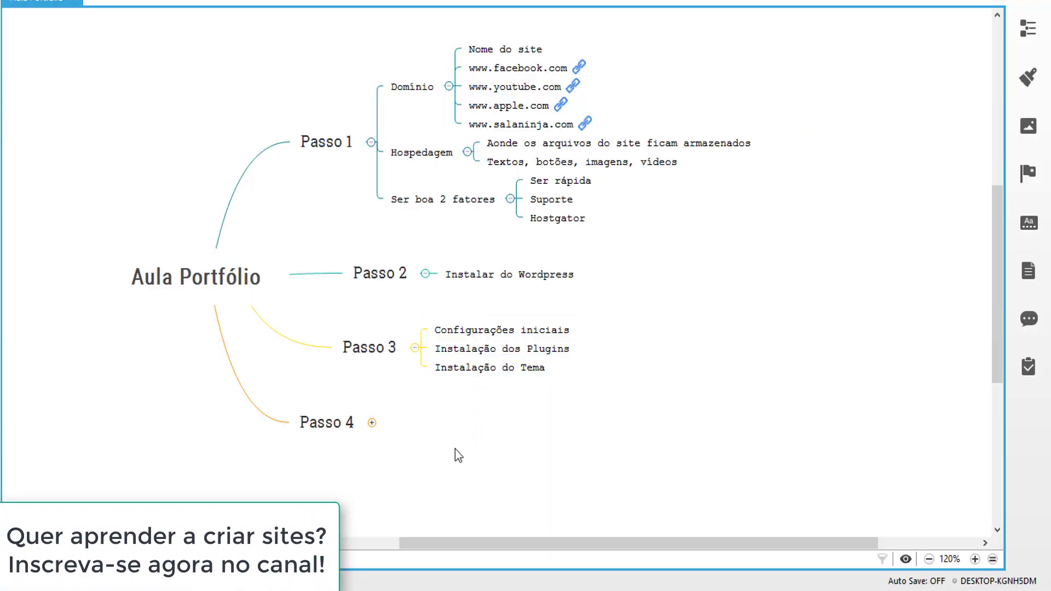
drag(454, 448, 503, 407)
click(419, 382)
click(471, 435)
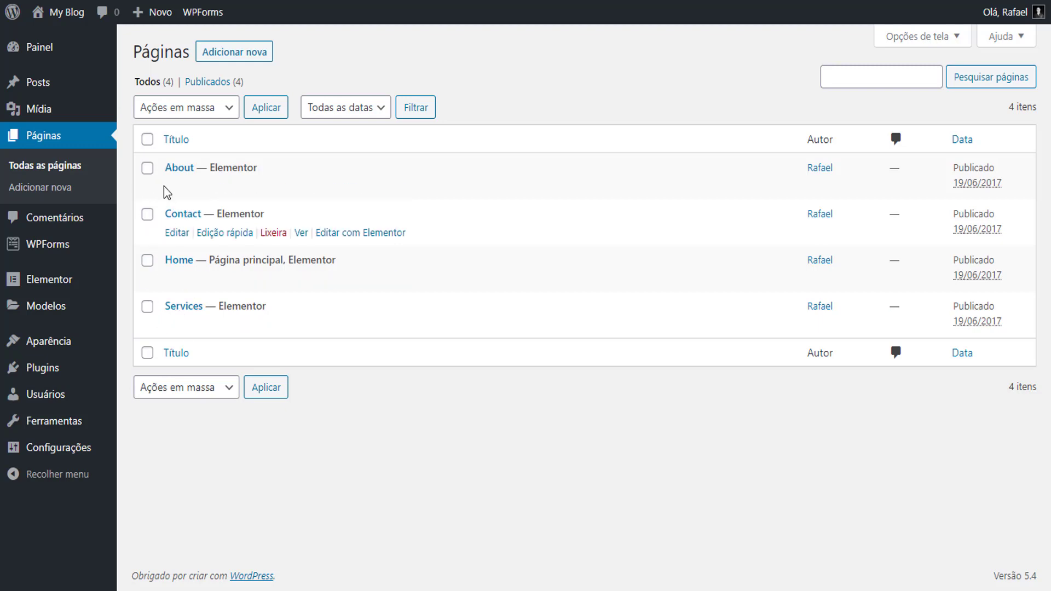
Step: Mark and unmark the Services, Contact and About pages, then open Home in Elementor
click(148, 305)
click(147, 213)
click(148, 168)
click(193, 108)
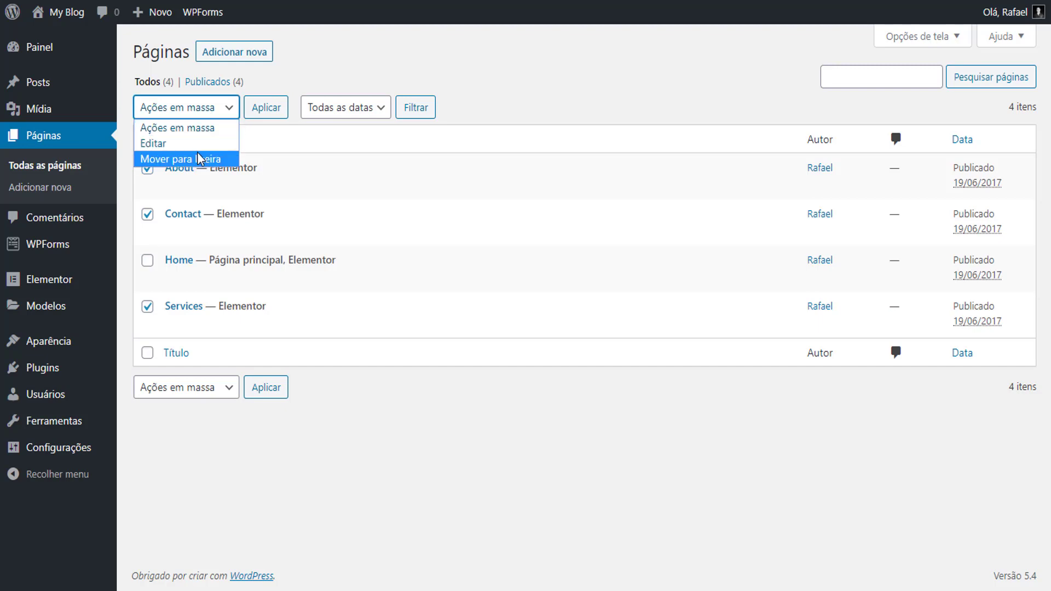
click(353, 491)
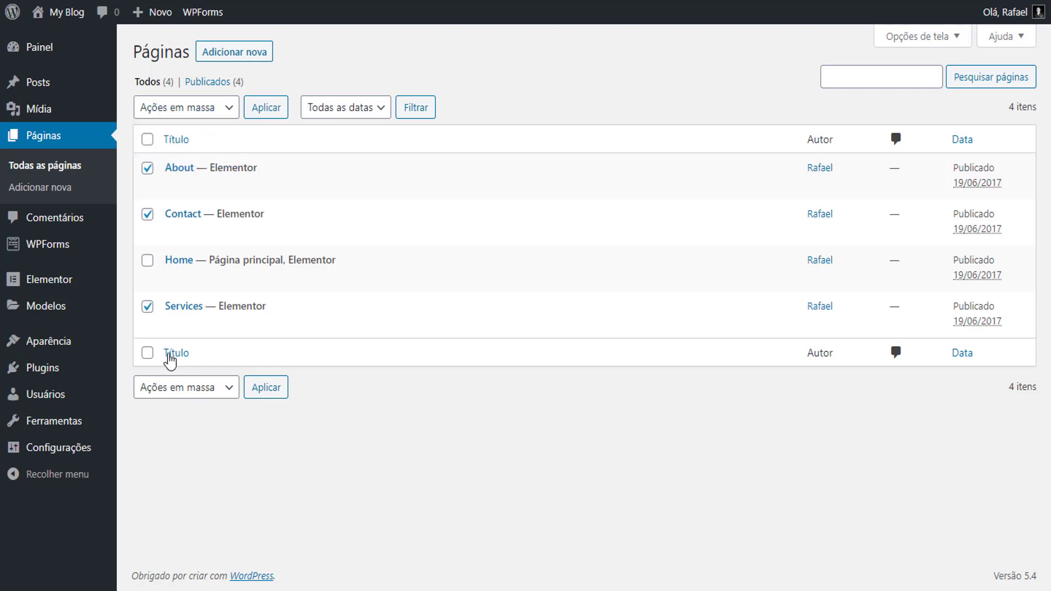
click(147, 306)
click(147, 213)
click(147, 168)
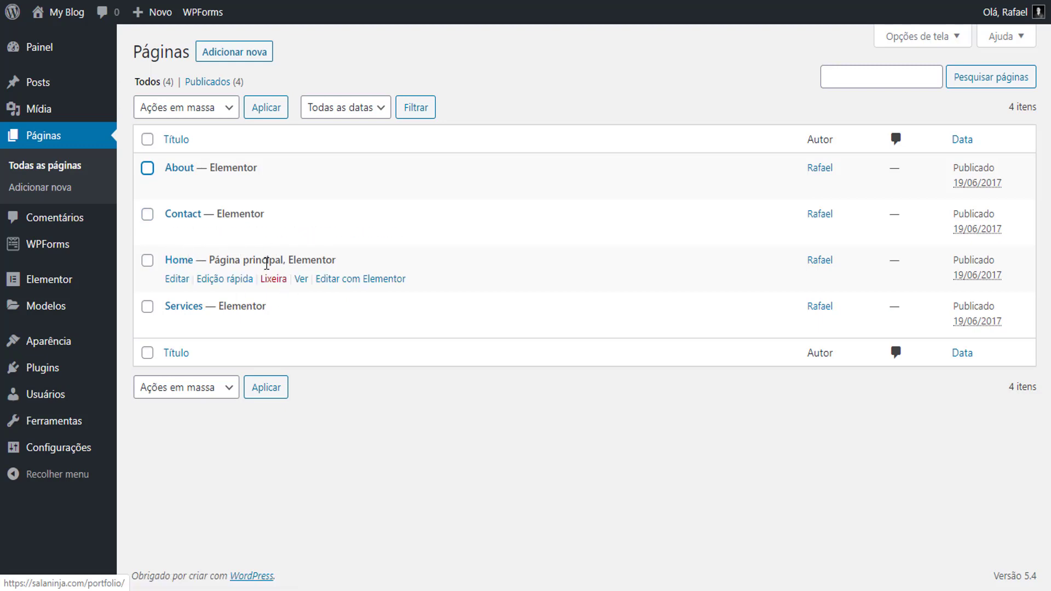
click(357, 280)
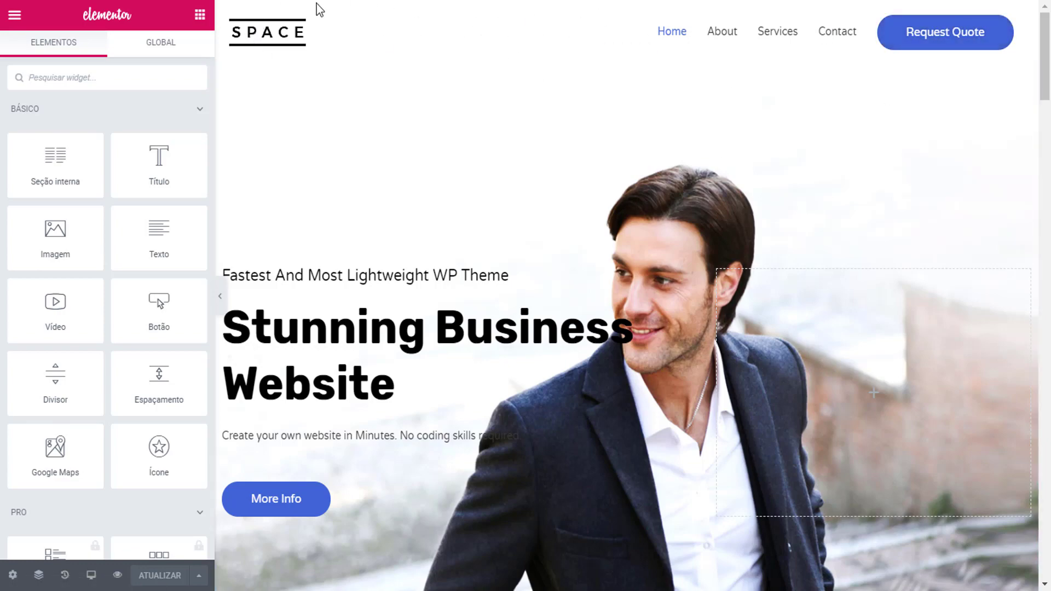
Step: Switch the Home page layout to Elementor Canvas in the page settings
scroll(496, 262, down, 20)
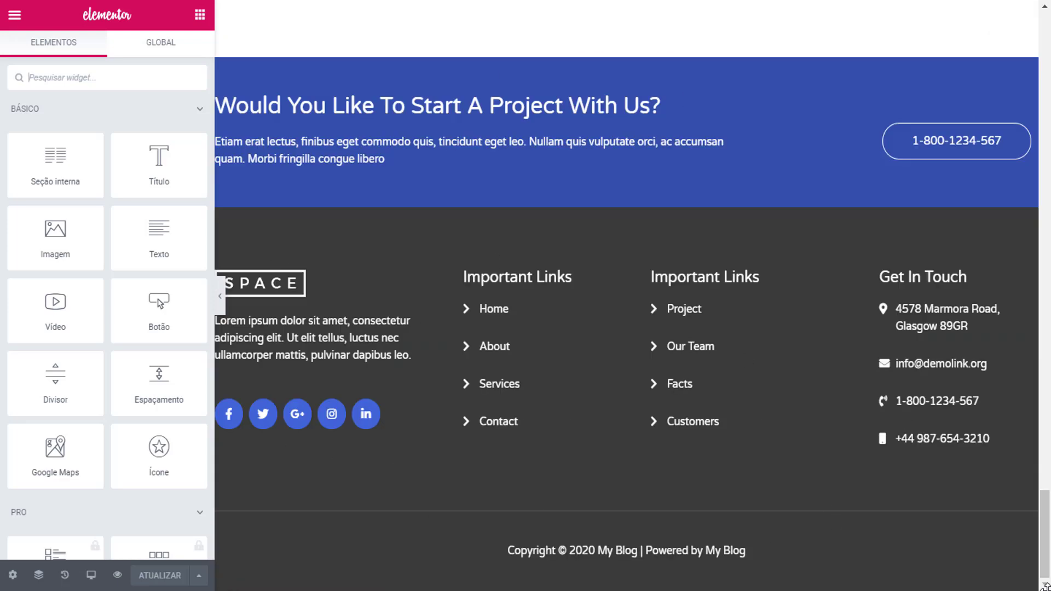
drag(1045, 542, 1038, 41)
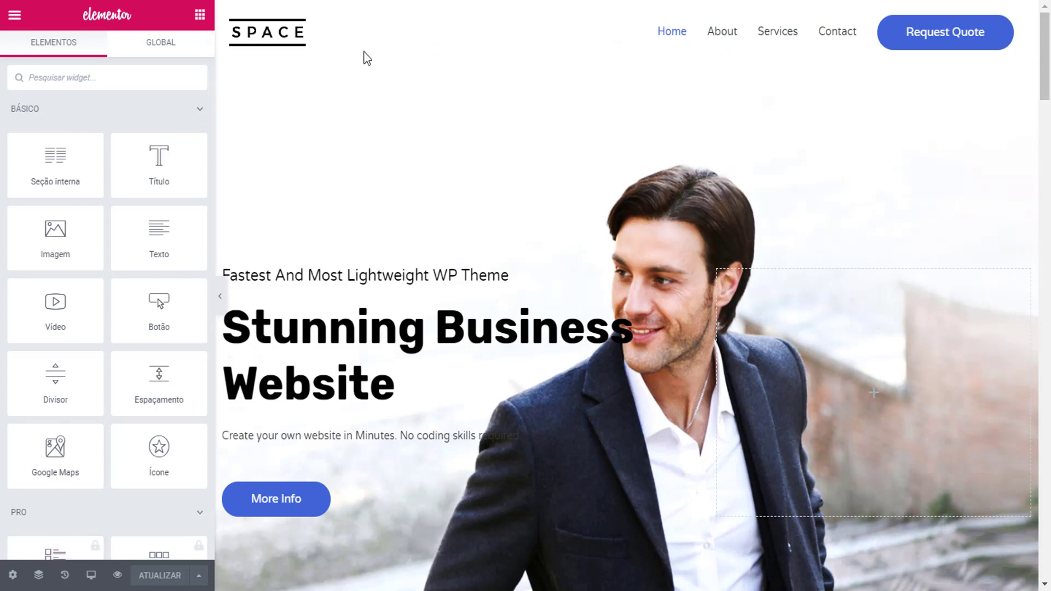
click(13, 576)
click(144, 395)
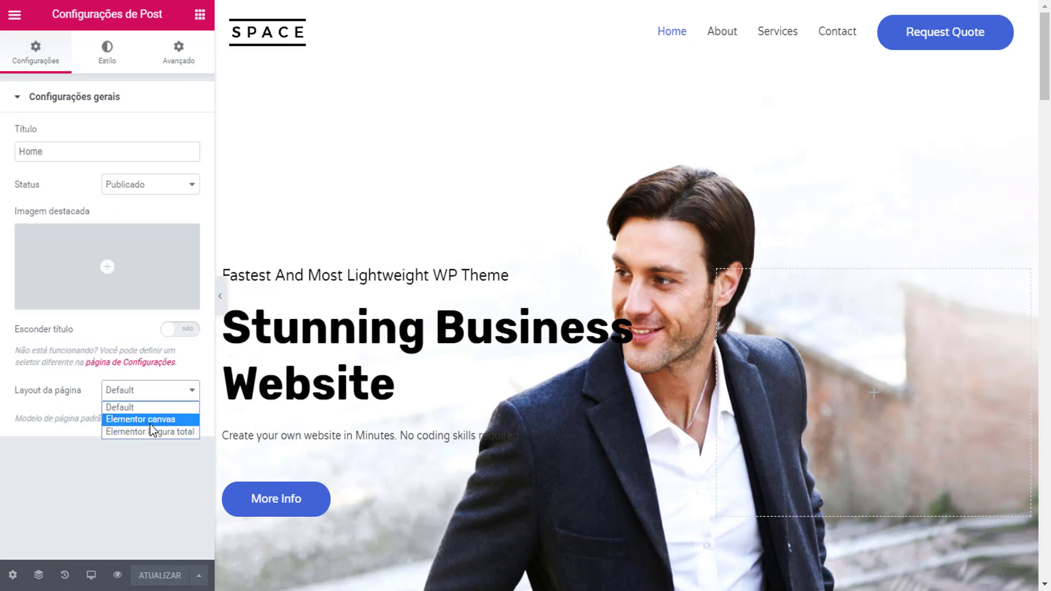
click(151, 421)
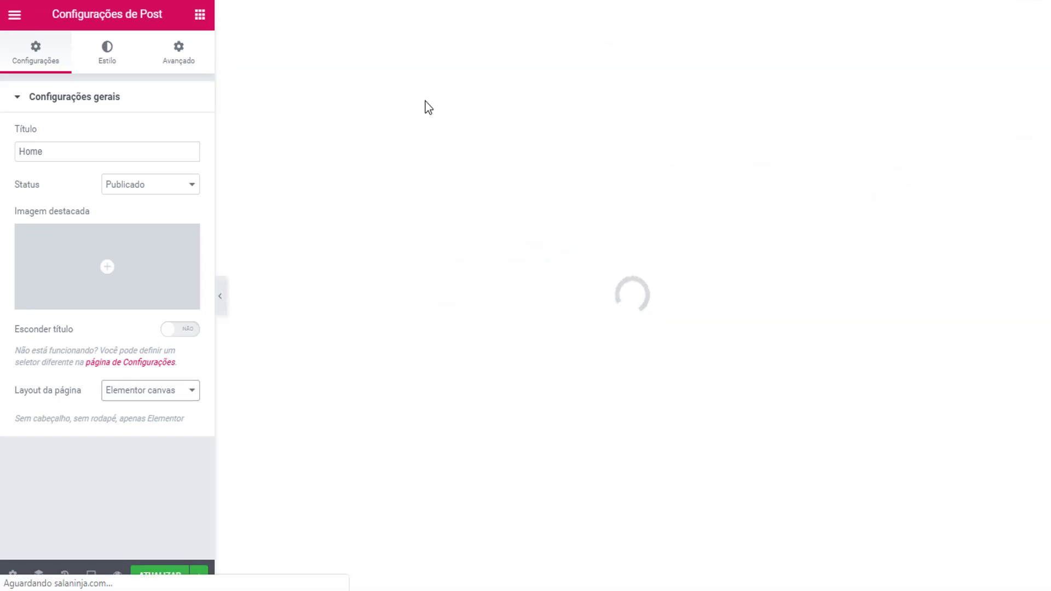
Step: Save the page edits with ATUALIZAR so the draft notice disappears
scroll(620, 405, down, 20)
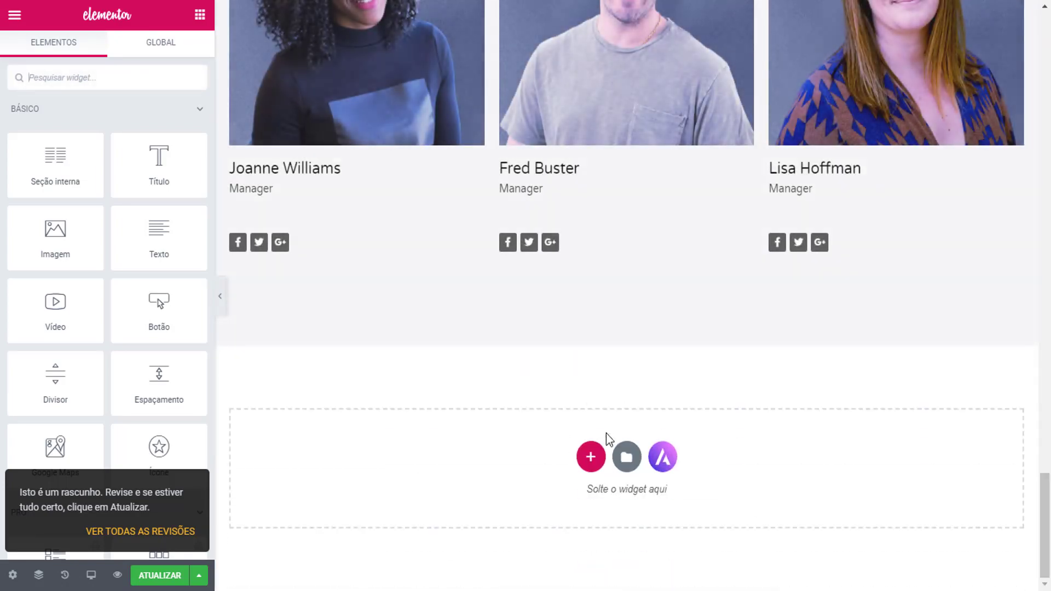
scroll(620, 404, up, 20)
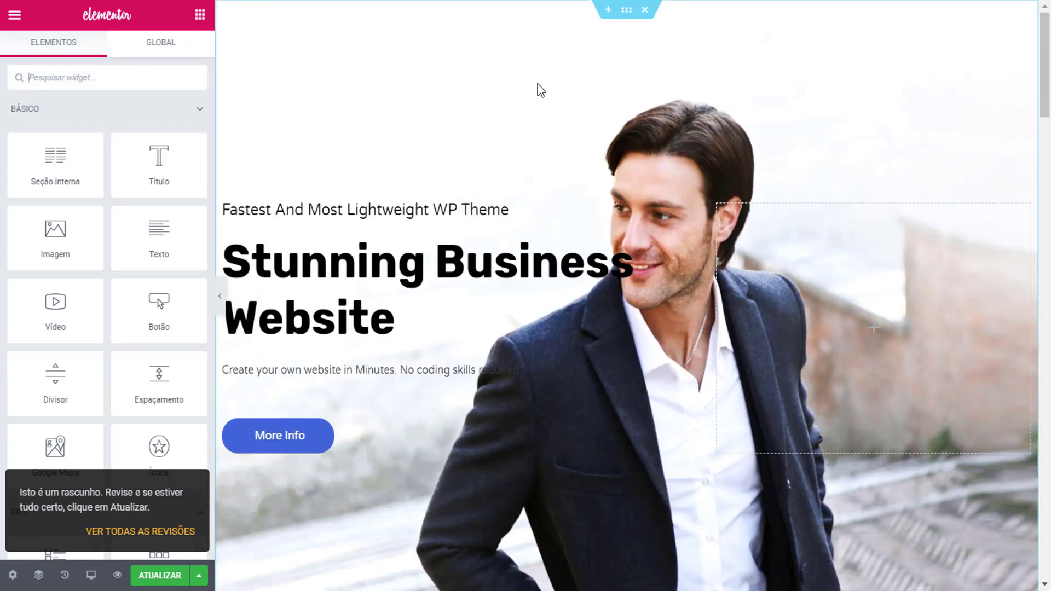
click(169, 582)
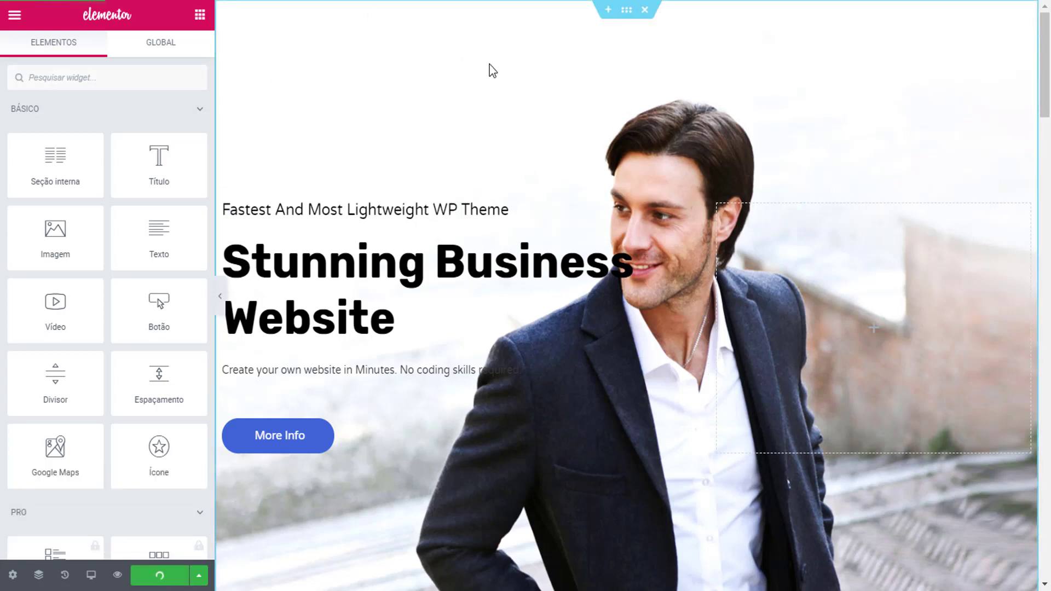
scroll(574, 347, down, 6)
scroll(574, 344, up, 3)
scroll(574, 343, up, 3)
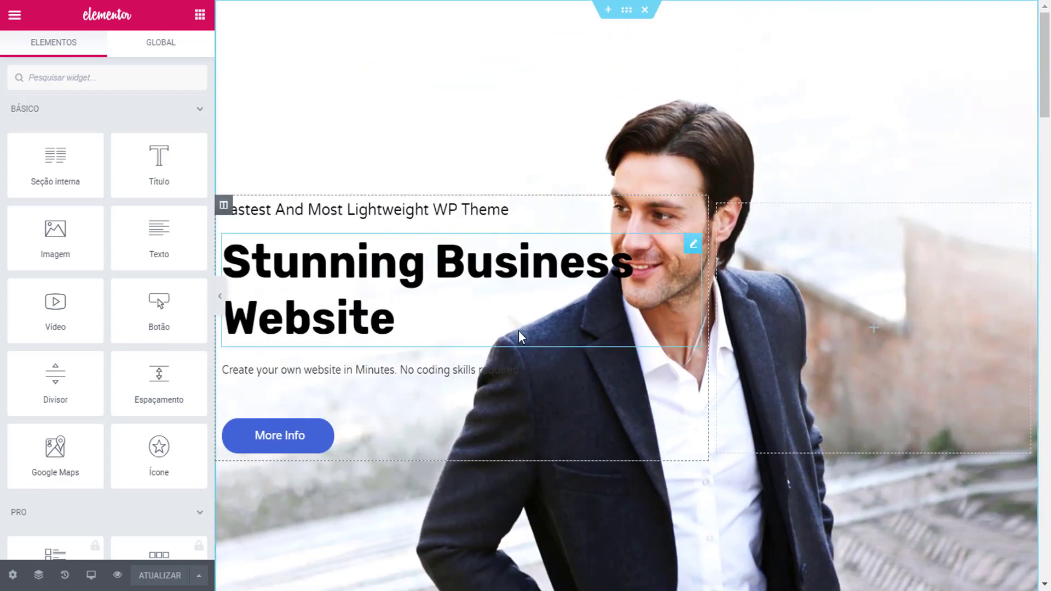
scroll(518, 335, down, 1)
scroll(511, 316, up, 1)
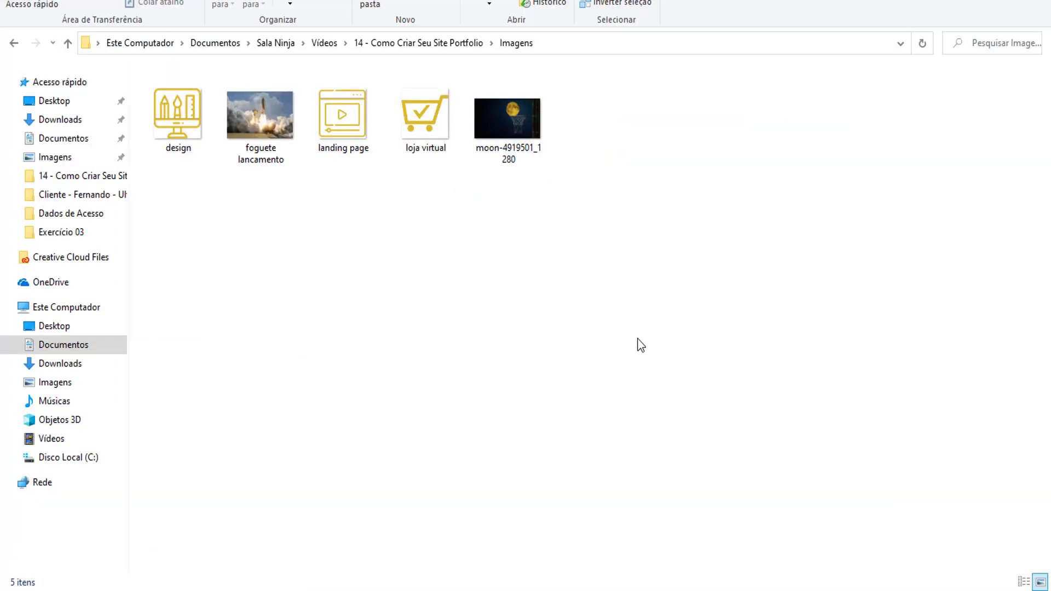
right_click(301, 267)
Step: Show the five files in the Imagens folder as Ícones extra grandes
mouse_move(351, 279)
click(516, 280)
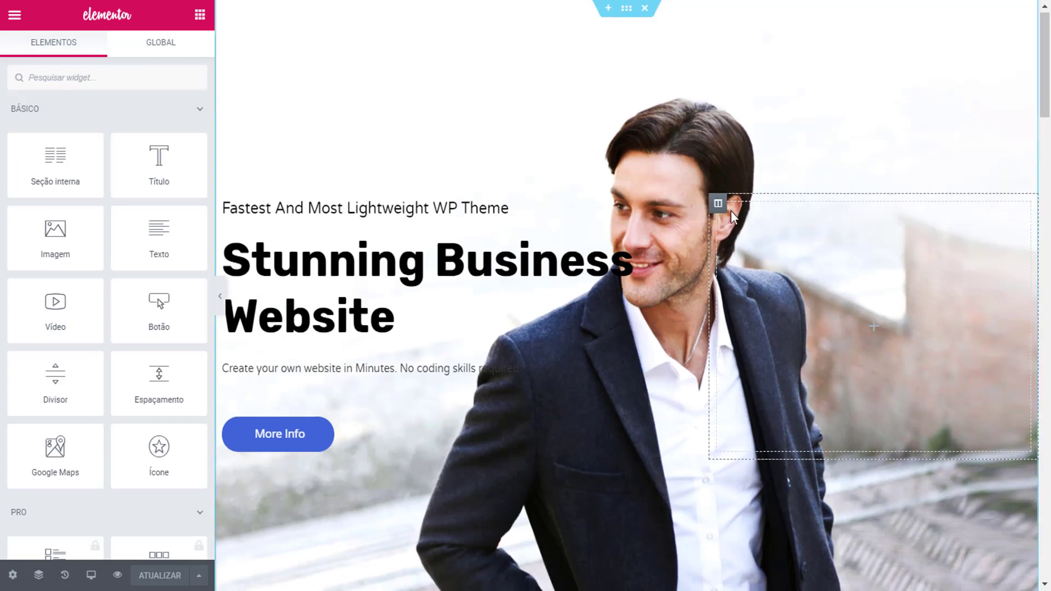
scroll(730, 212, down, 5)
scroll(632, 181, up, 3)
scroll(580, 172, up, 1)
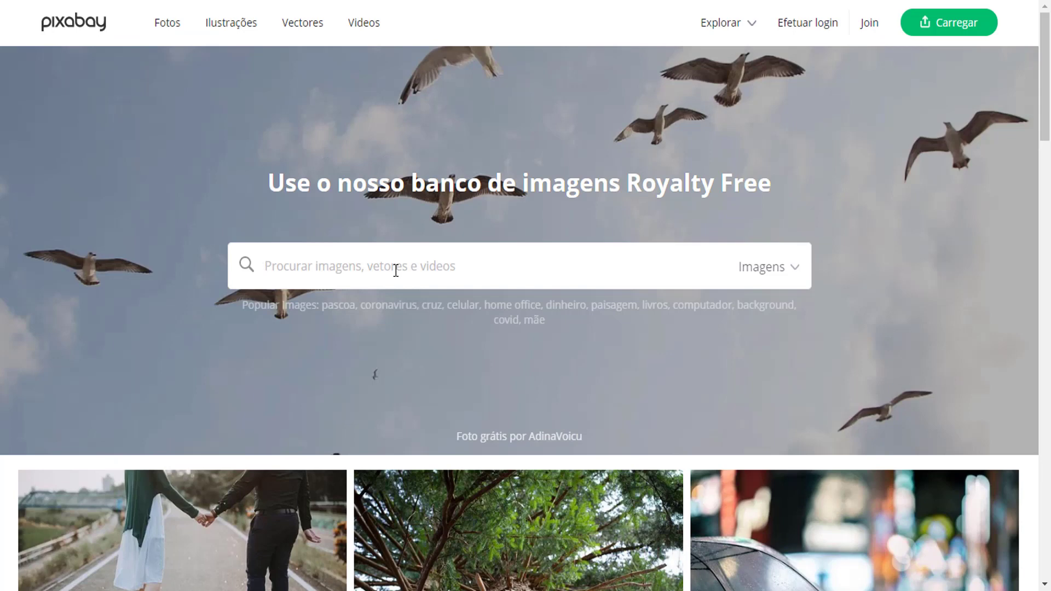
Step: Search Pixabay for 'negocio' images
text(negocio)
key(Return)
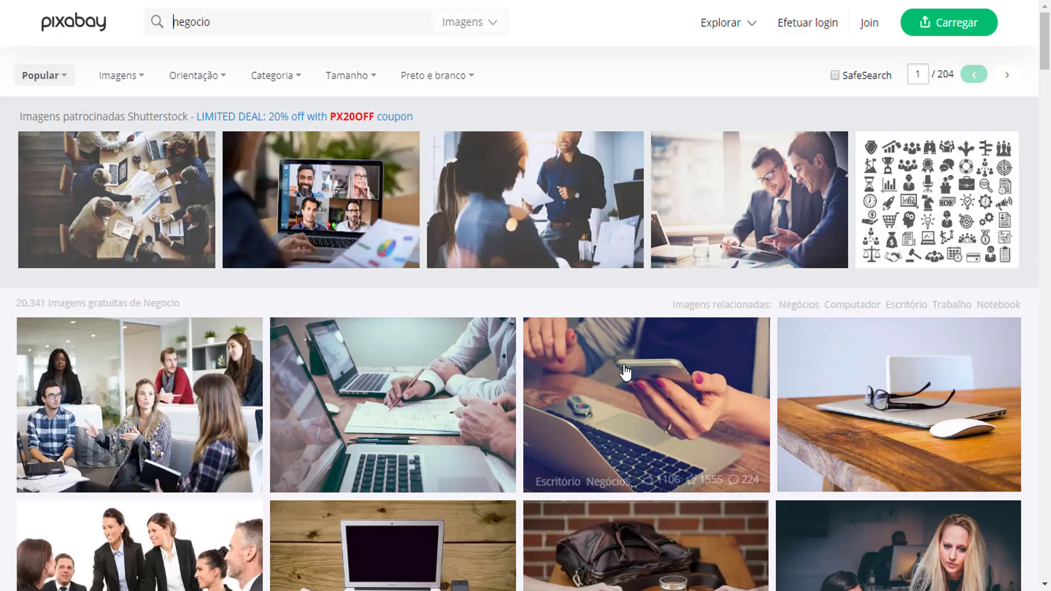
scroll(633, 356, down, 3)
scroll(633, 357, down, 8)
scroll(302, 380, up, 9)
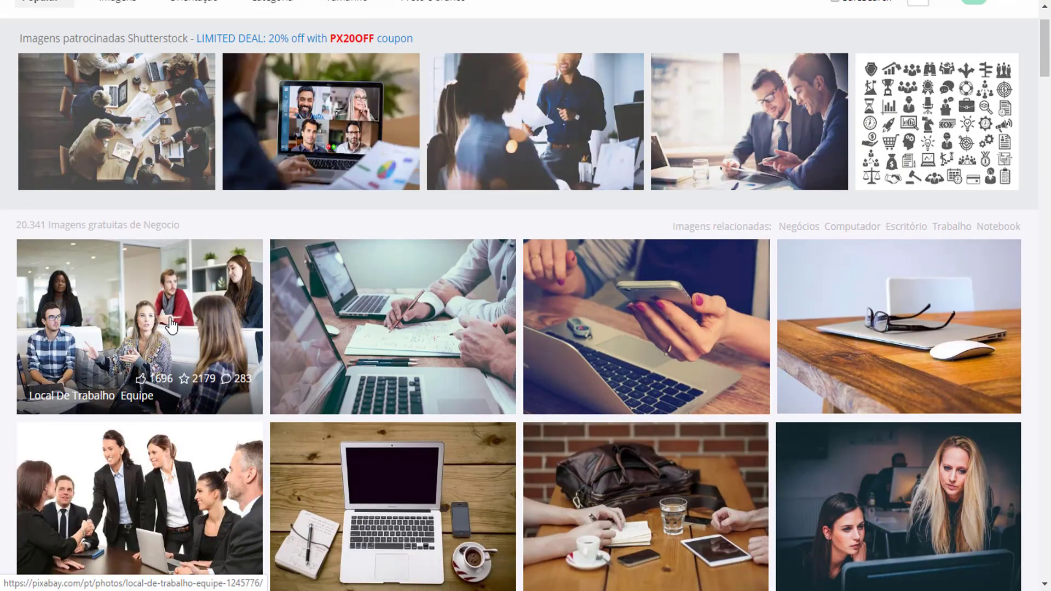
Step: Preview the office team meeting photo, then return to the search results
click(321, 318)
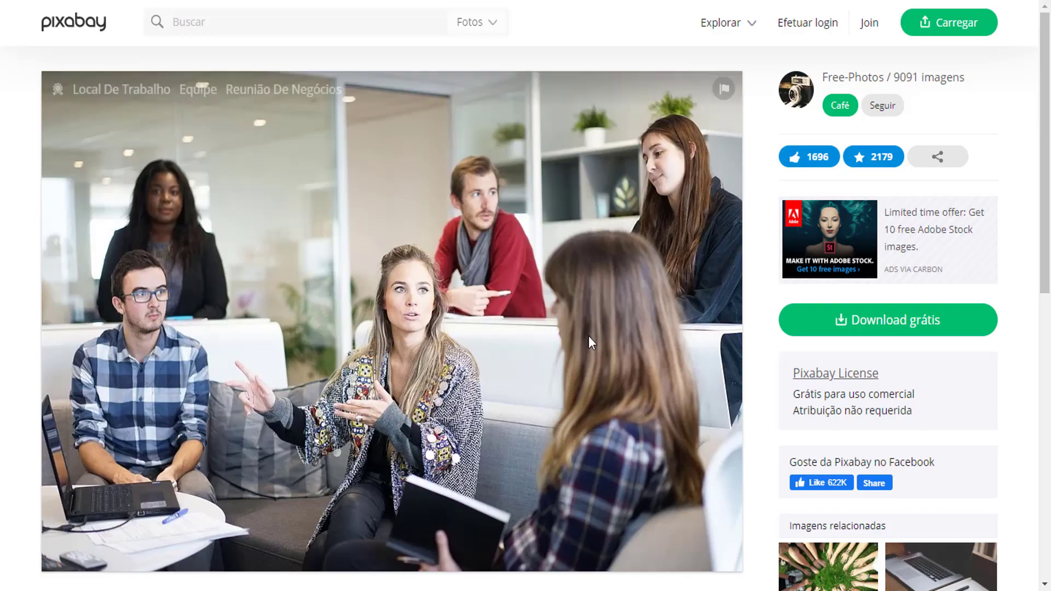
scroll(389, 284, down, 2)
scroll(390, 284, up, 2)
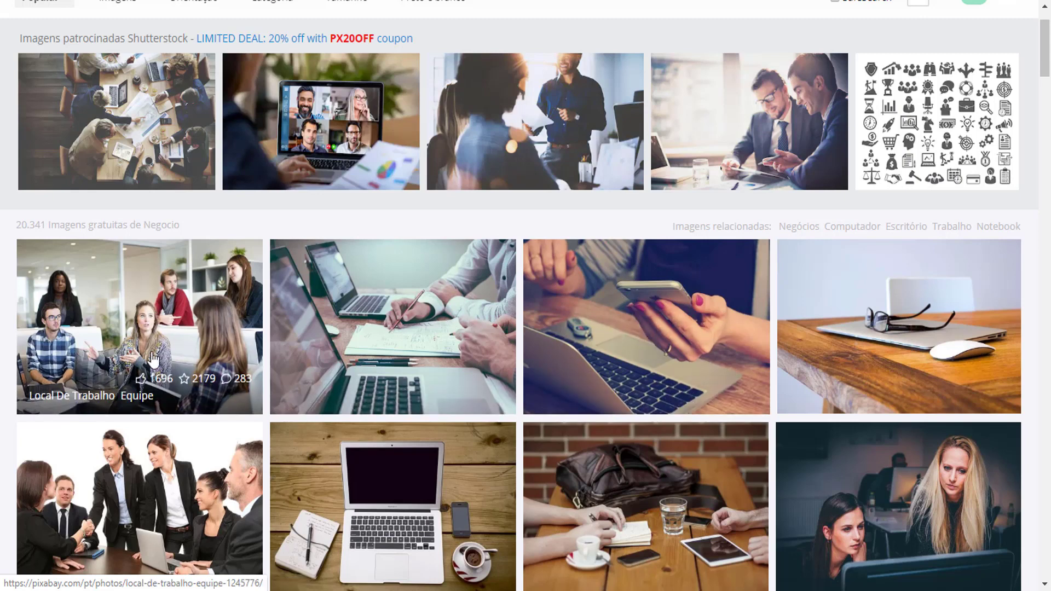
scroll(167, 320, down, 3)
scroll(377, 337, down, 10)
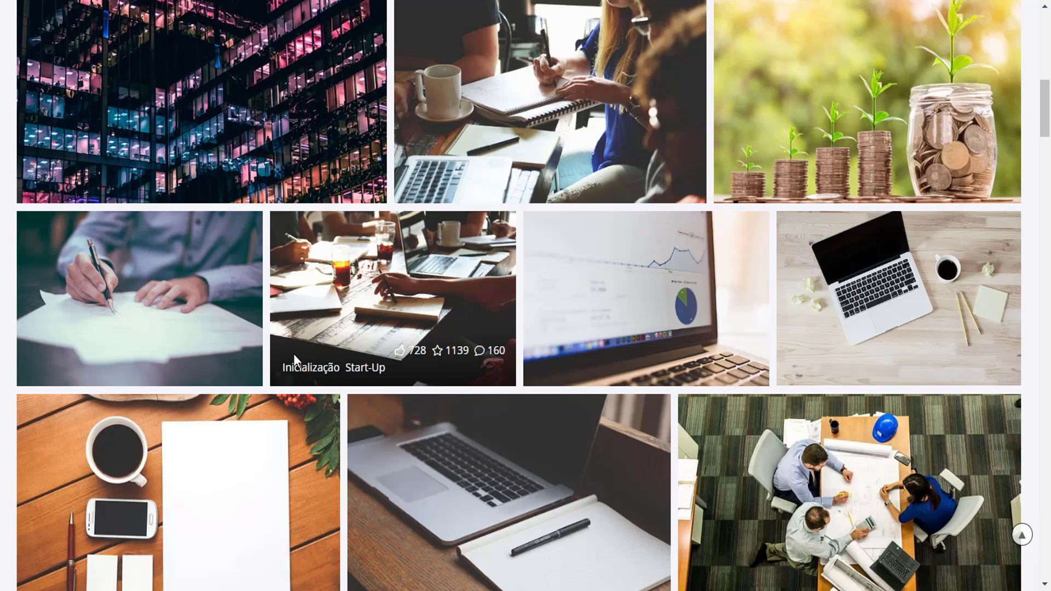
scroll(134, 328, down, 9)
scroll(3, 361, down, 6)
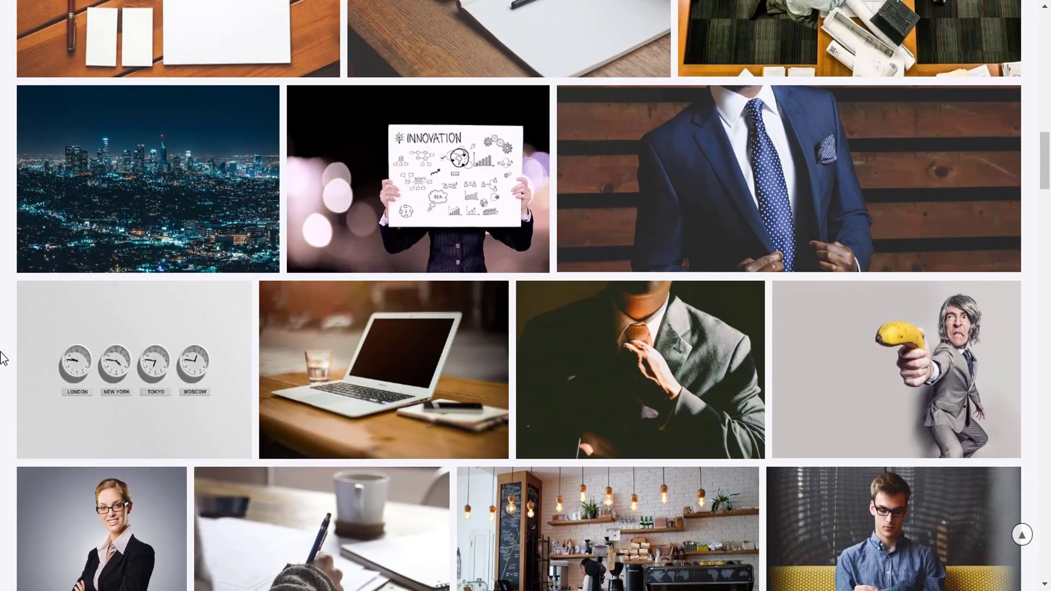
scroll(3, 372, down, 6)
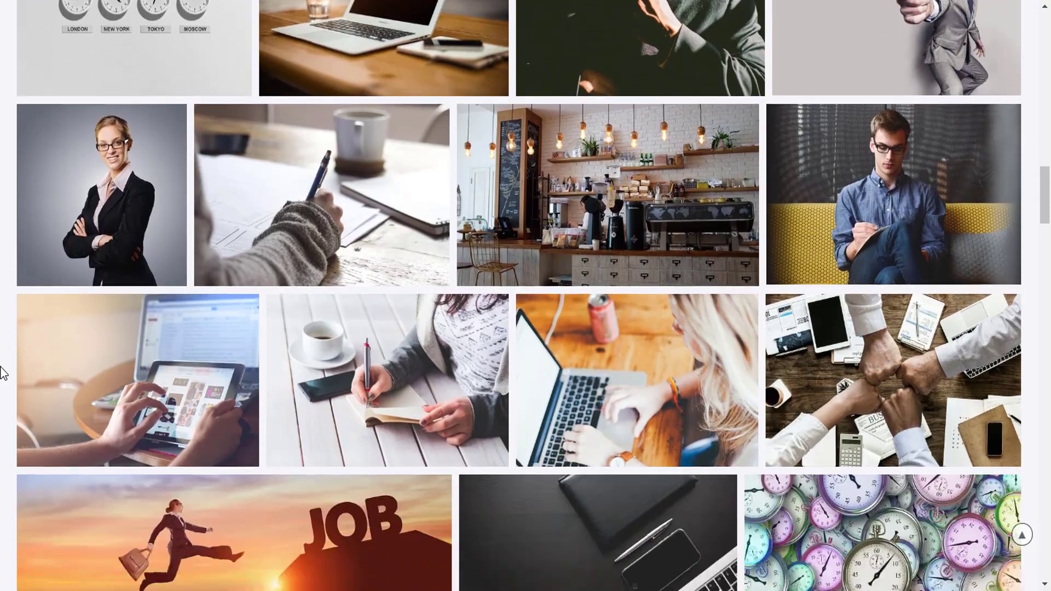
scroll(3, 372, up, 4)
scroll(2, 373, down, 3)
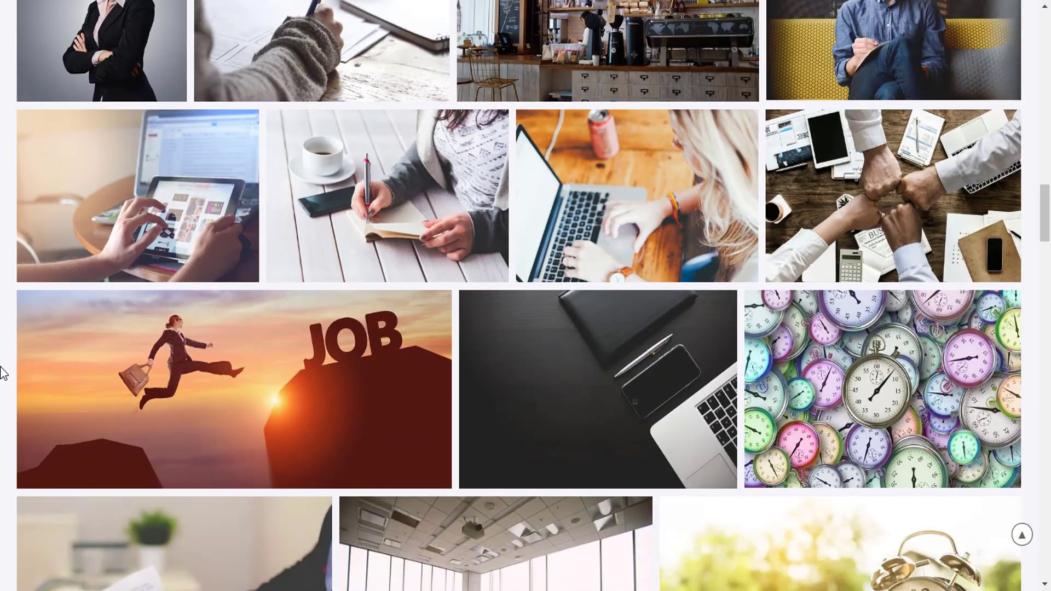
scroll(3, 374, down, 3)
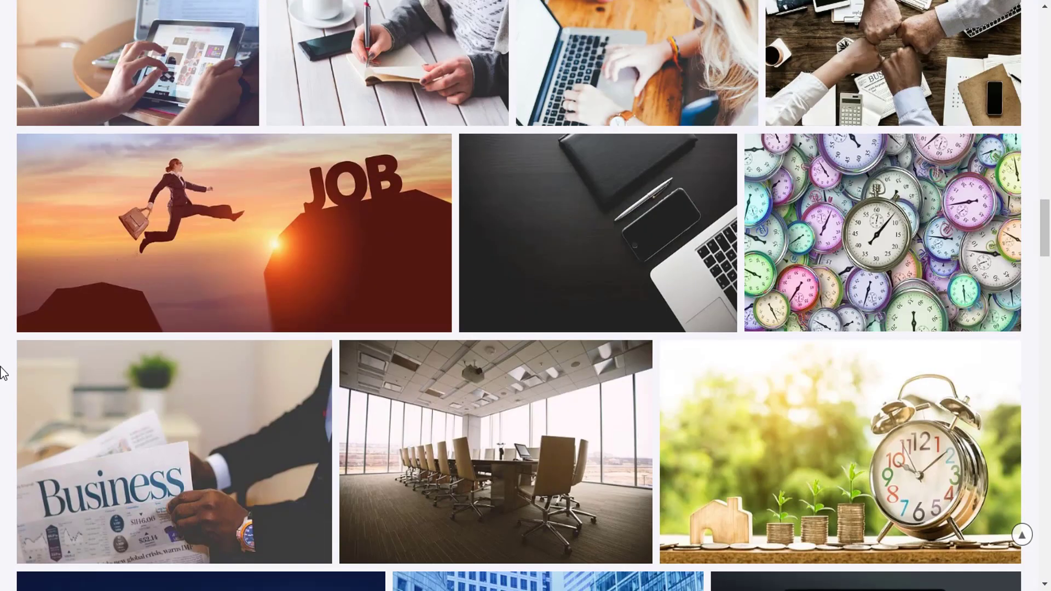
scroll(2, 374, down, 12)
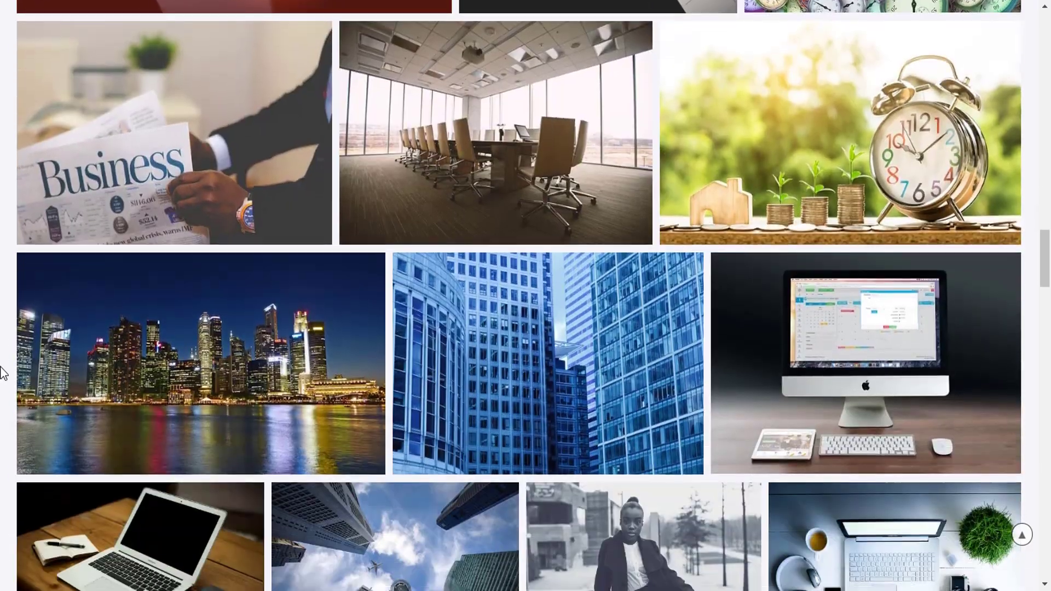
scroll(3, 374, down, 9)
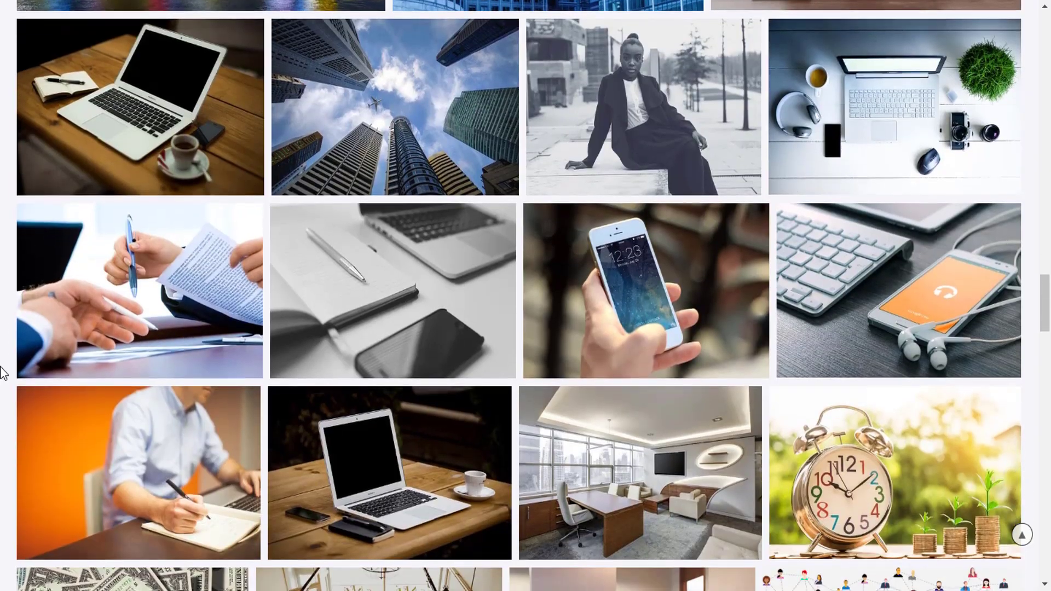
scroll(2, 373, down, 7)
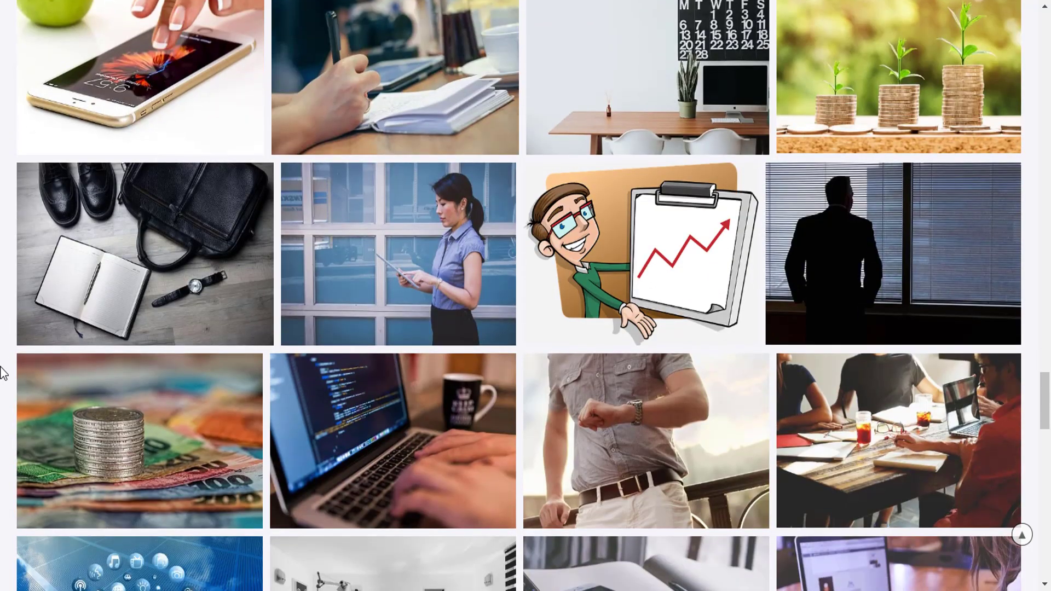
scroll(3, 374, down, 4)
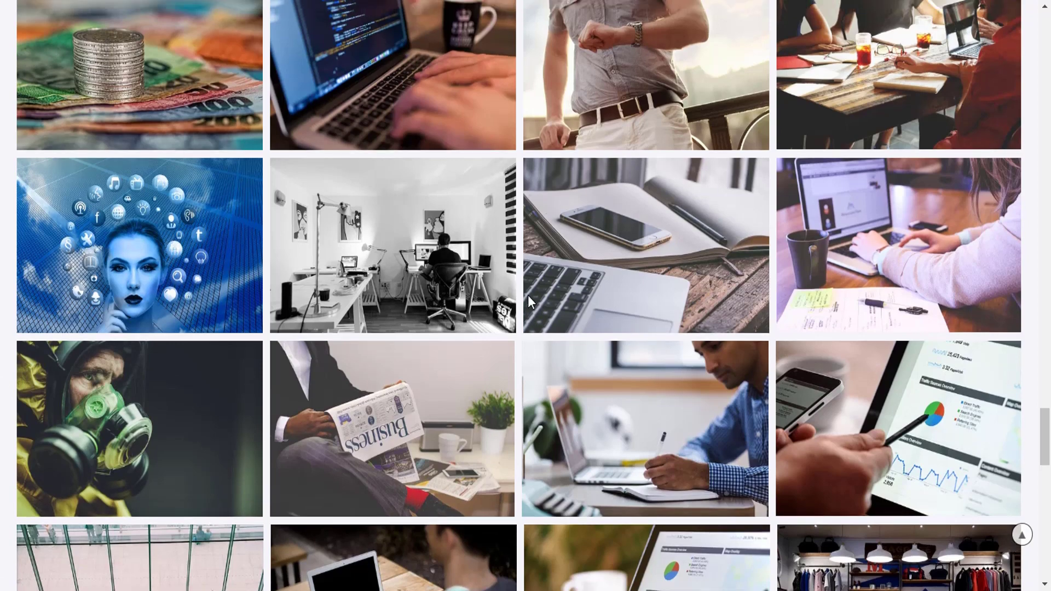
scroll(158, 57, up, 20)
scroll(158, 57, up, 20)
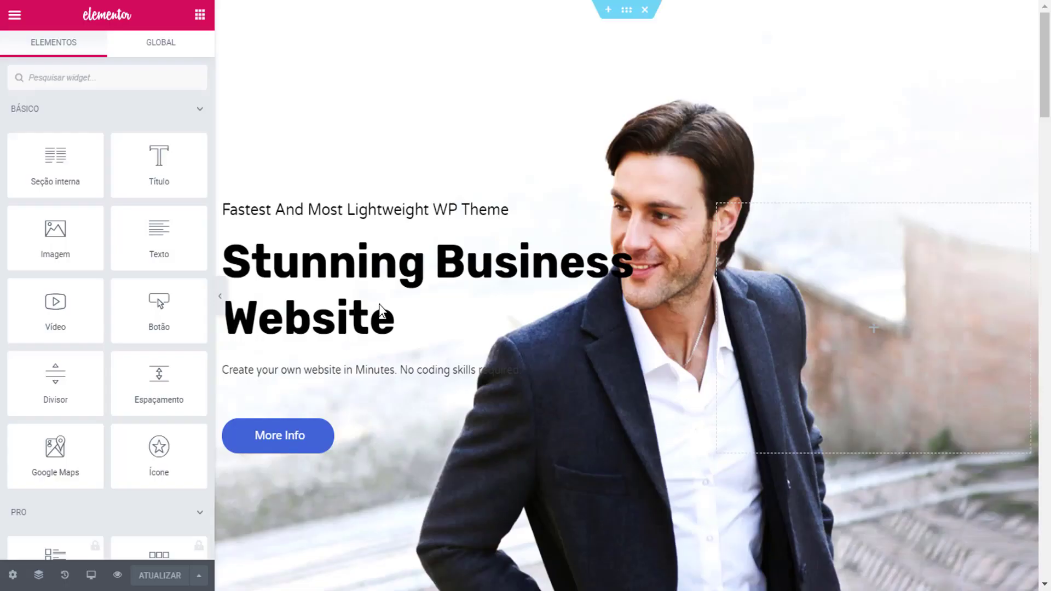
Step: Upload the moon-over-basketball-hoop image and use it as the hero section background
click(629, 16)
click(659, 149)
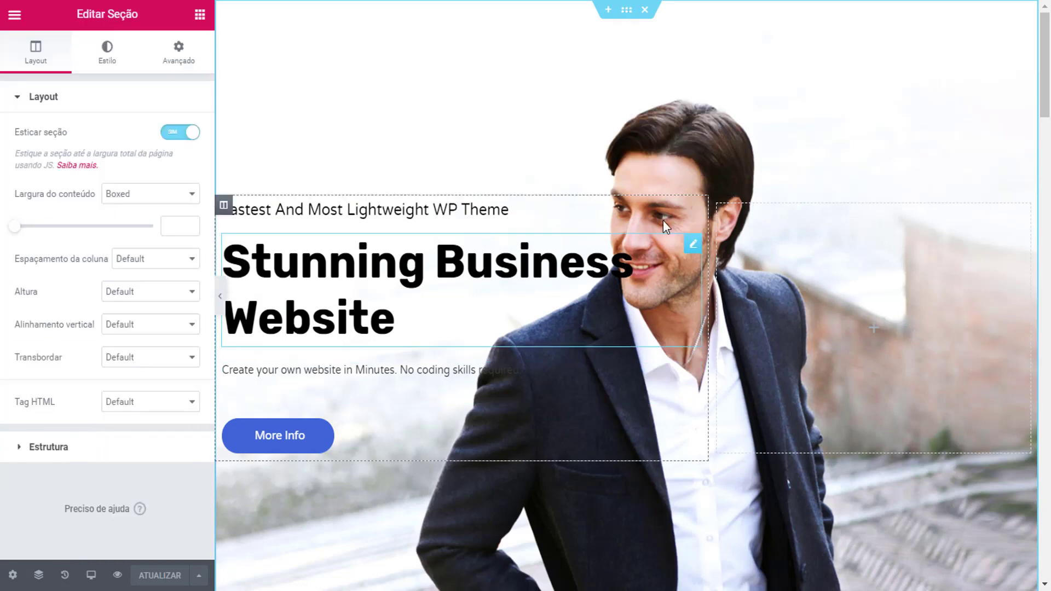
click(124, 67)
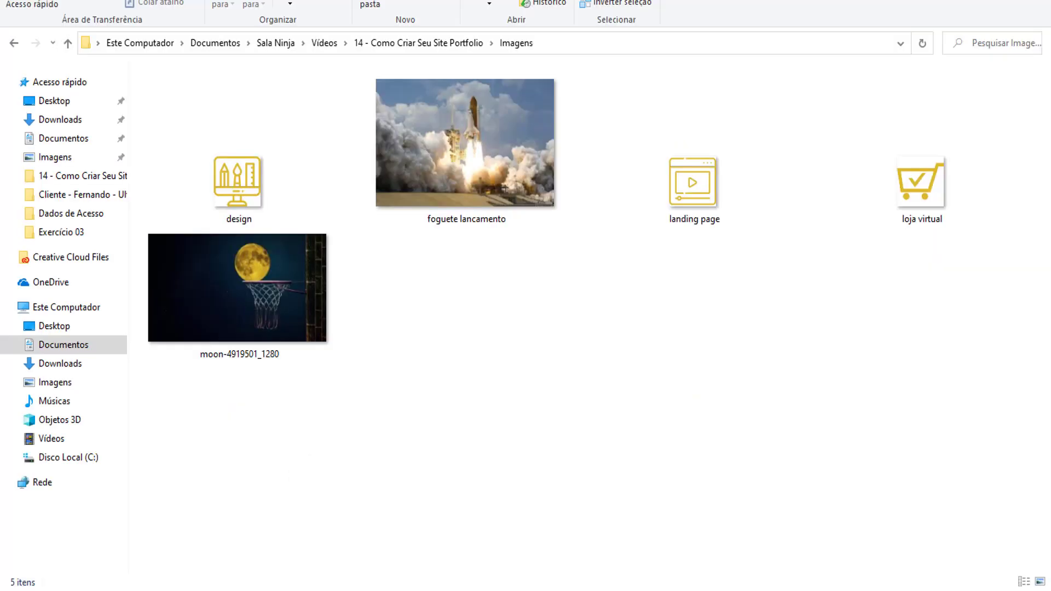
click(268, 324)
drag(277, 291, 331, 333)
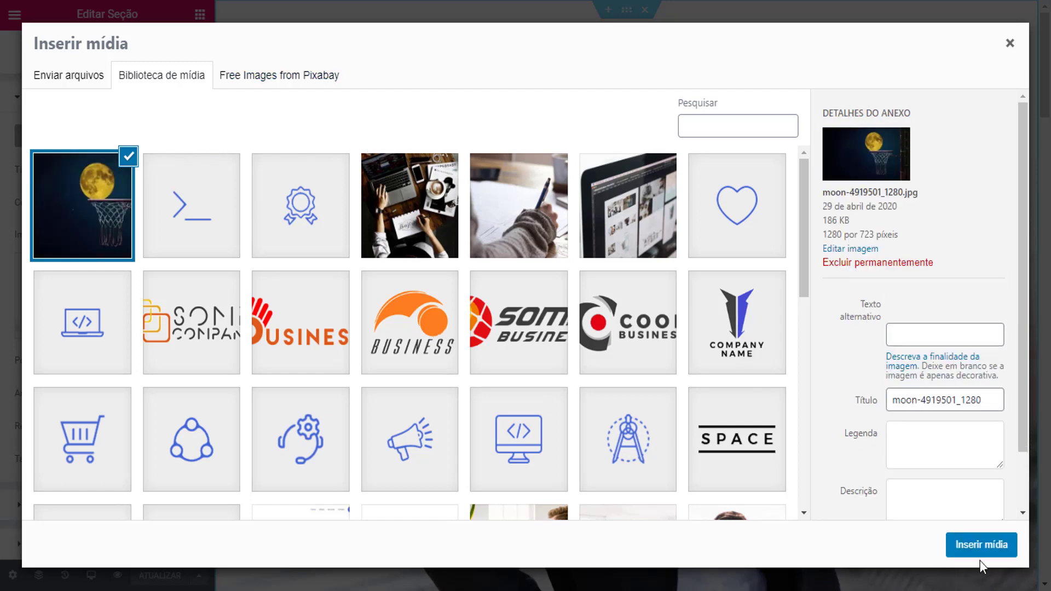
click(971, 554)
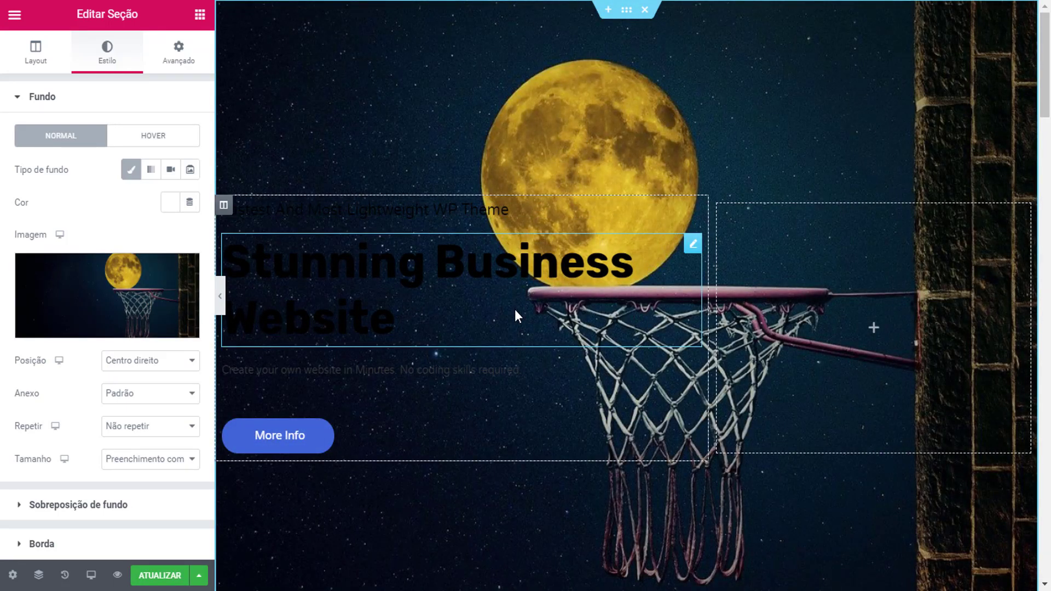
Step: Set the background position to Padrão and save the page
click(158, 360)
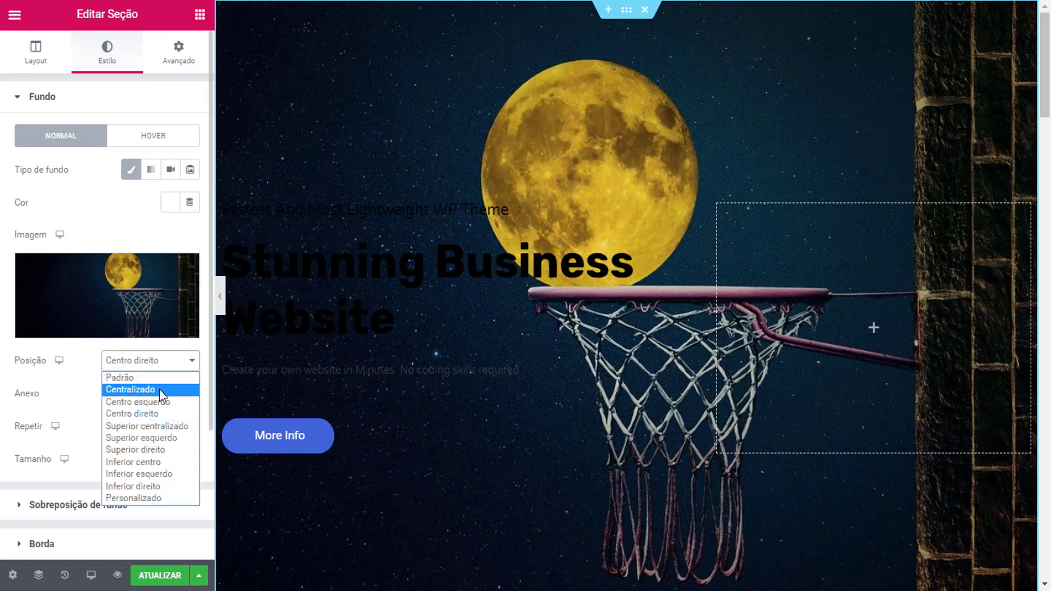
click(157, 378)
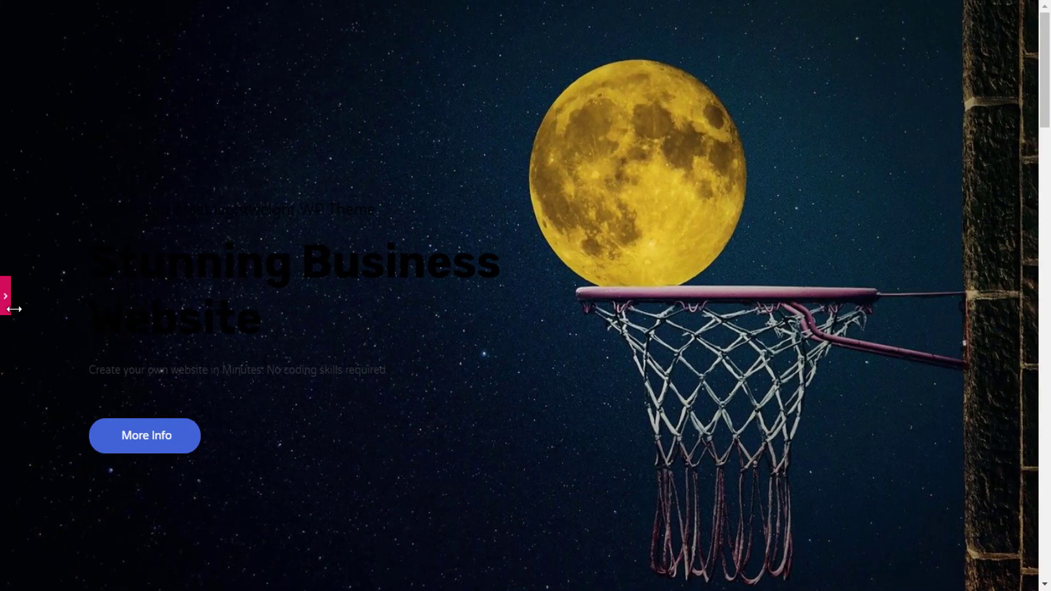
click(6, 295)
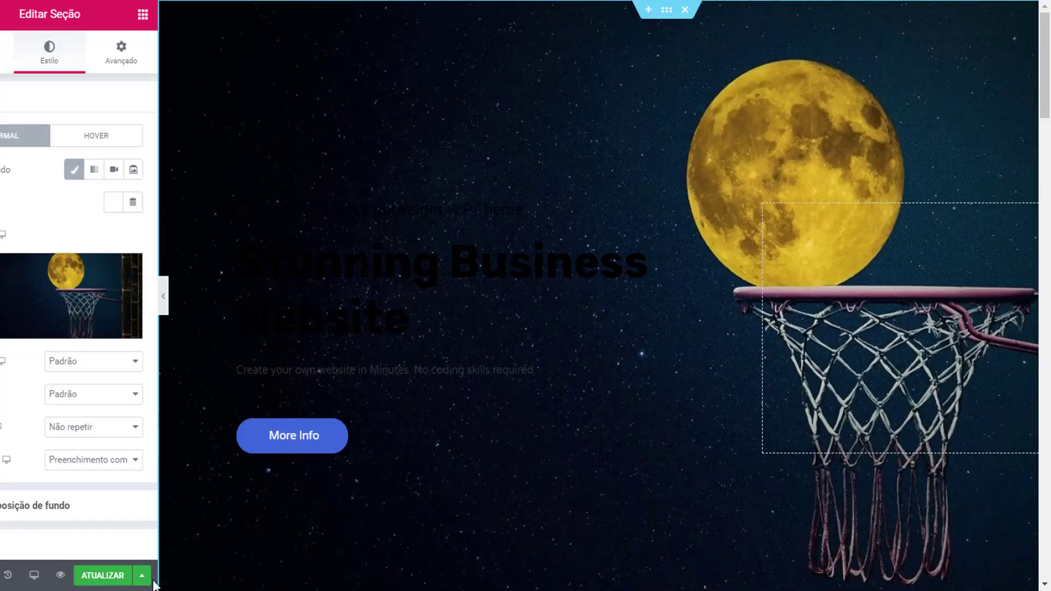
click(137, 579)
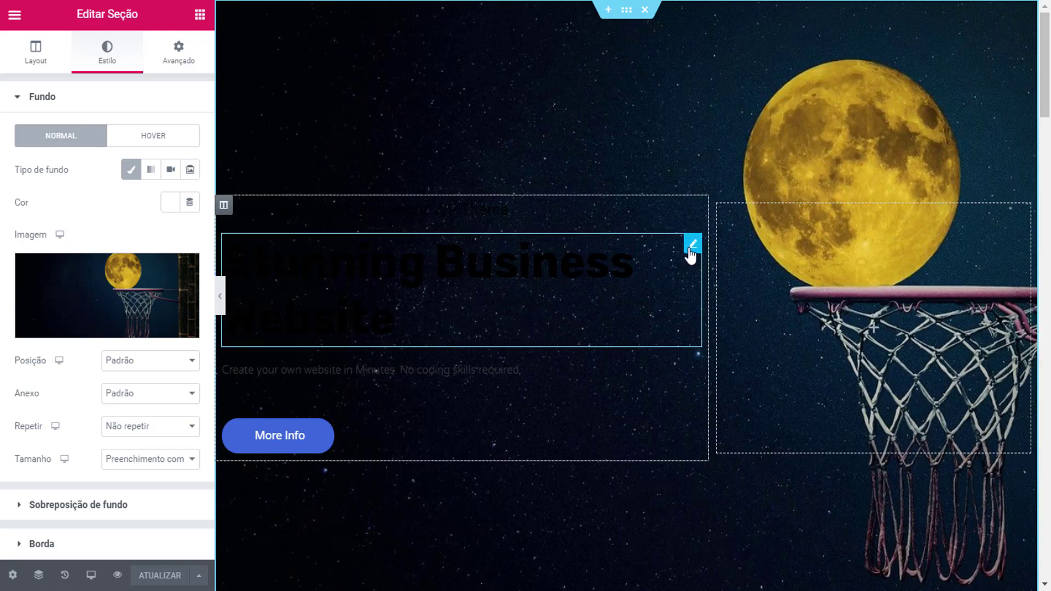
click(691, 247)
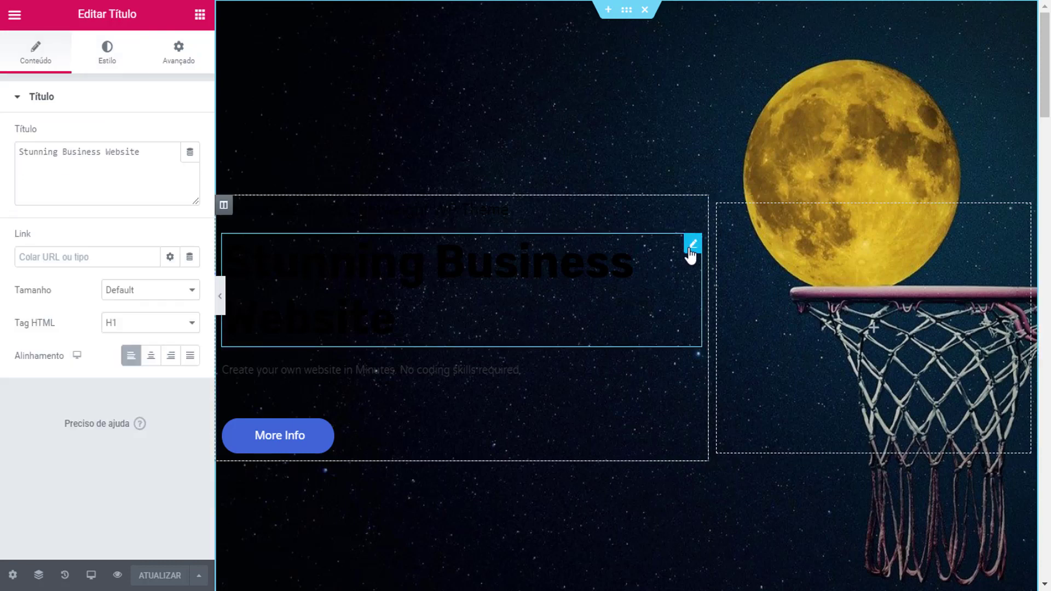
Step: Make the main heading text white (#FFFFFF)
click(114, 68)
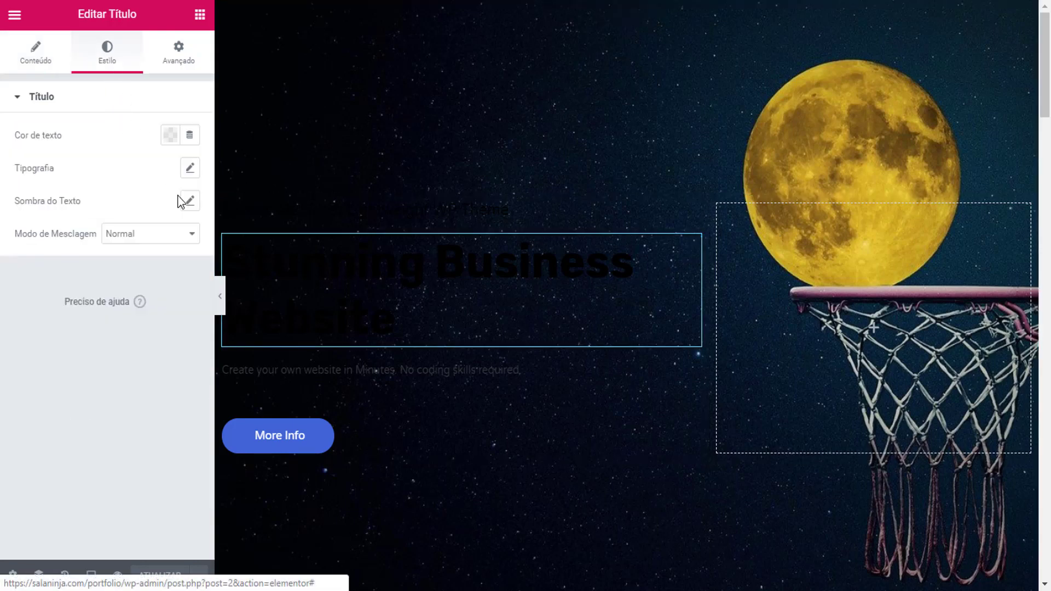
click(170, 134)
click(234, 172)
click(38, 317)
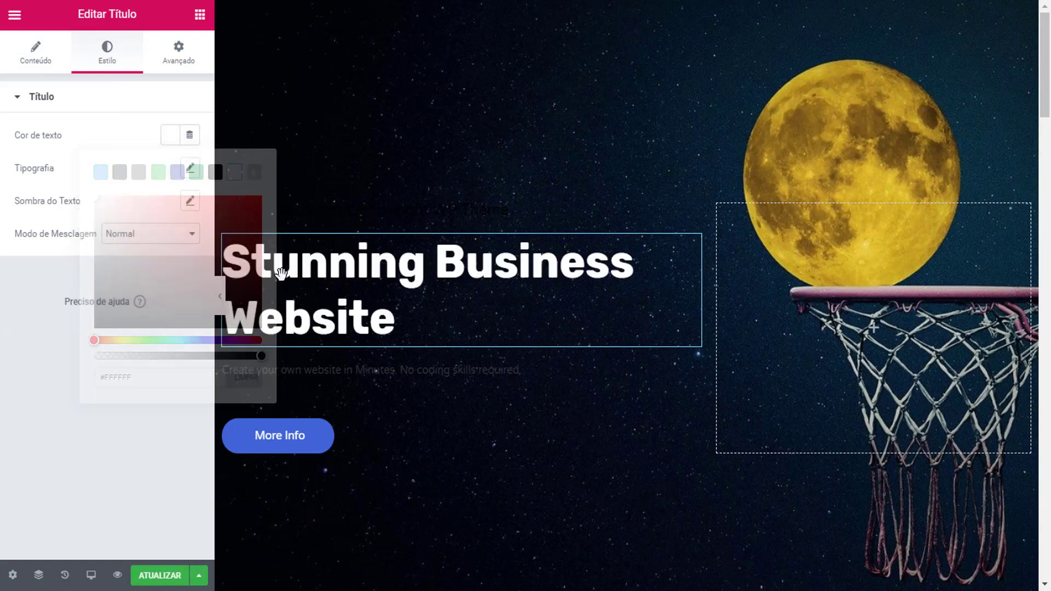
Step: Make the small subtitle above the heading white
click(693, 210)
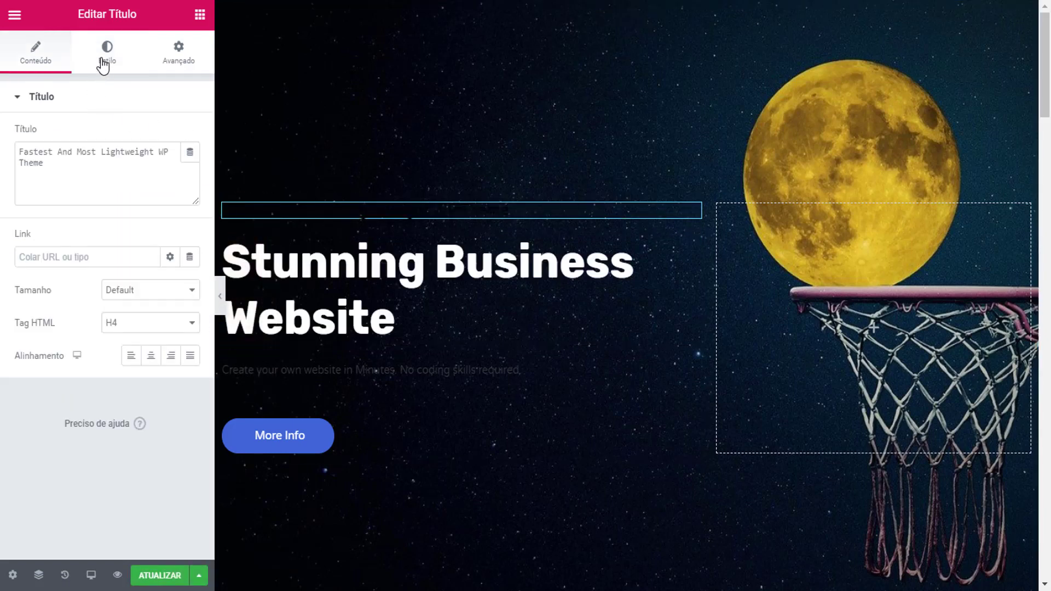
click(106, 58)
click(171, 135)
click(234, 171)
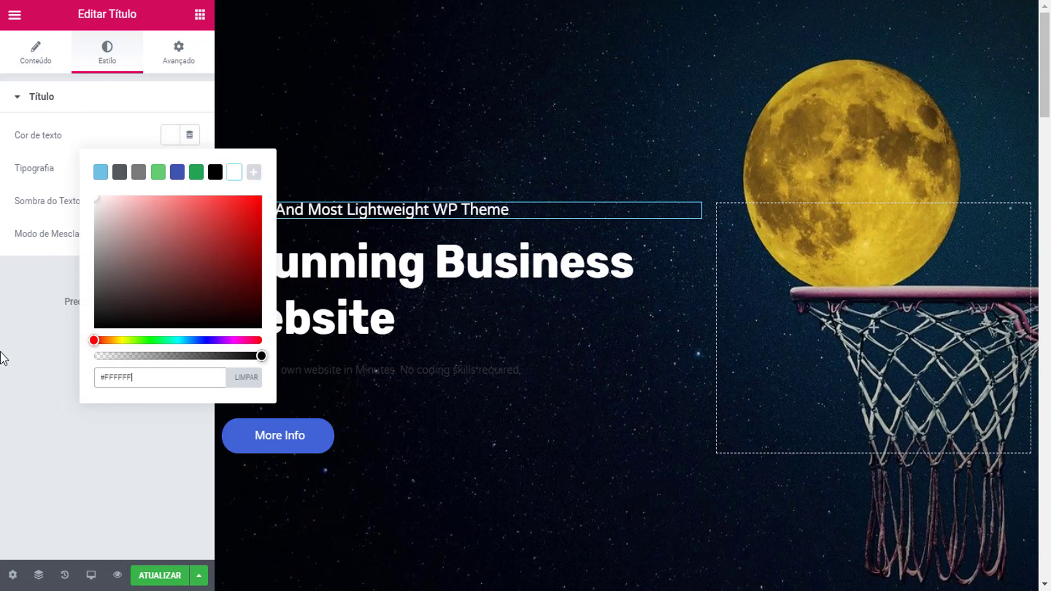
click(5, 356)
Step: Make the hero paragraph text white
click(694, 369)
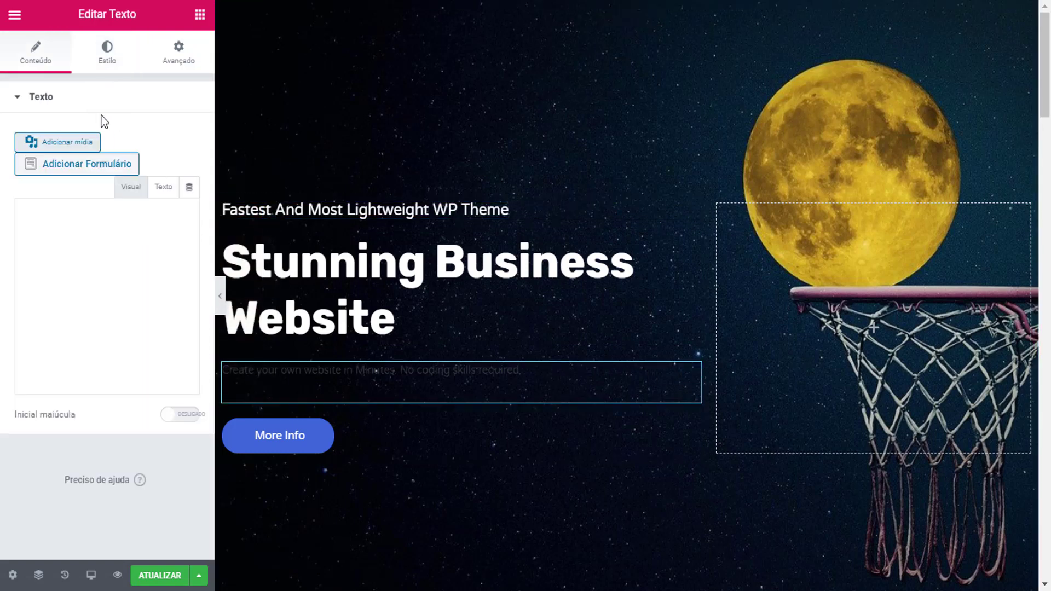
click(108, 53)
click(171, 168)
click(234, 205)
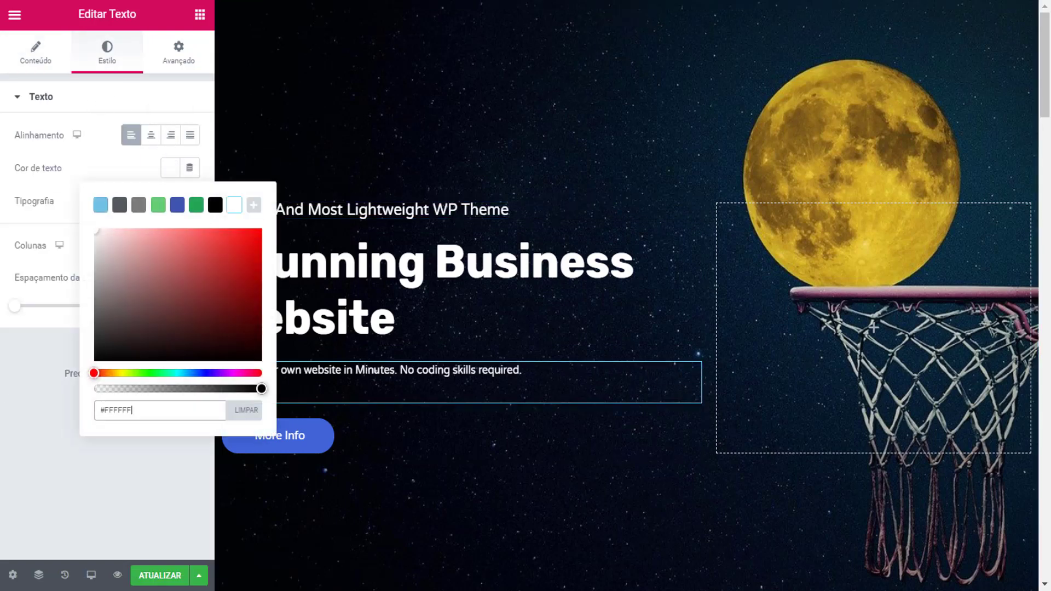
click(26, 438)
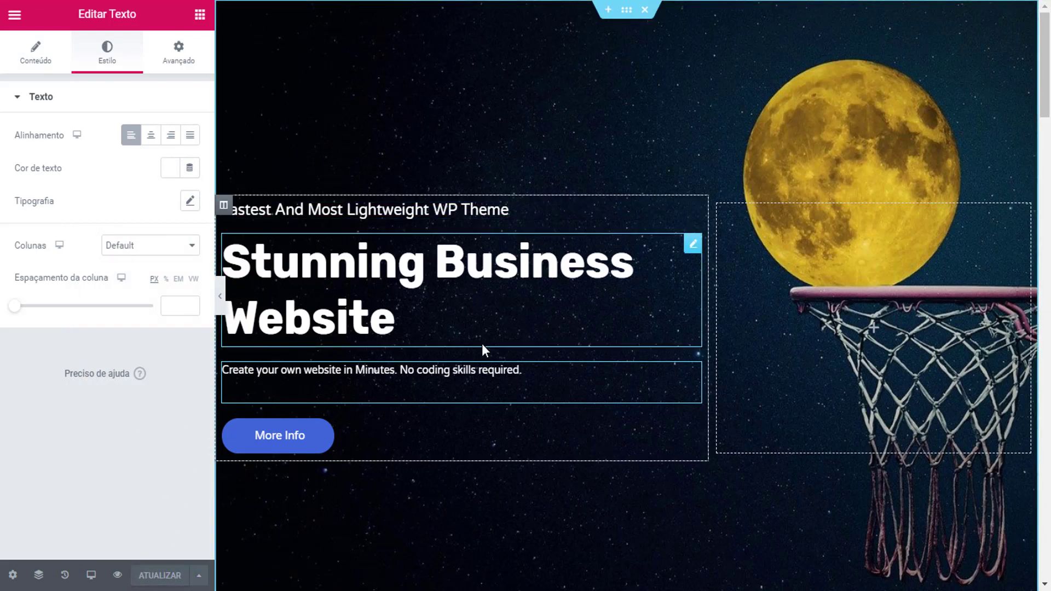
scroll(482, 356, down, 3)
scroll(487, 389, down, 5)
scroll(487, 394, up, 8)
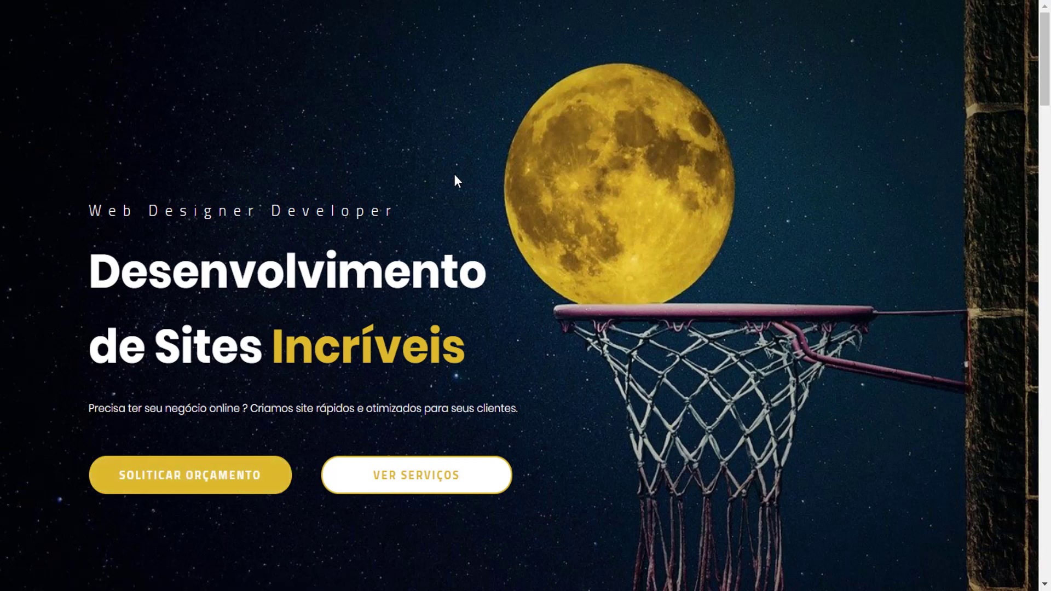
Step: Sample the yellow of 'Incríveis' from the reference page with ColorZilla
click(797, 1)
click(711, 12)
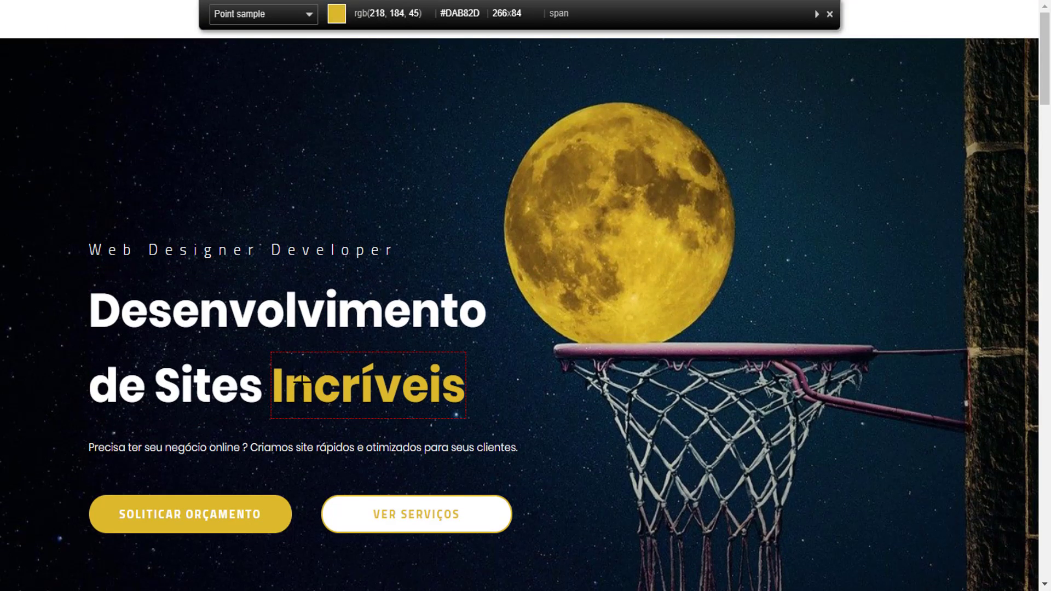
click(368, 386)
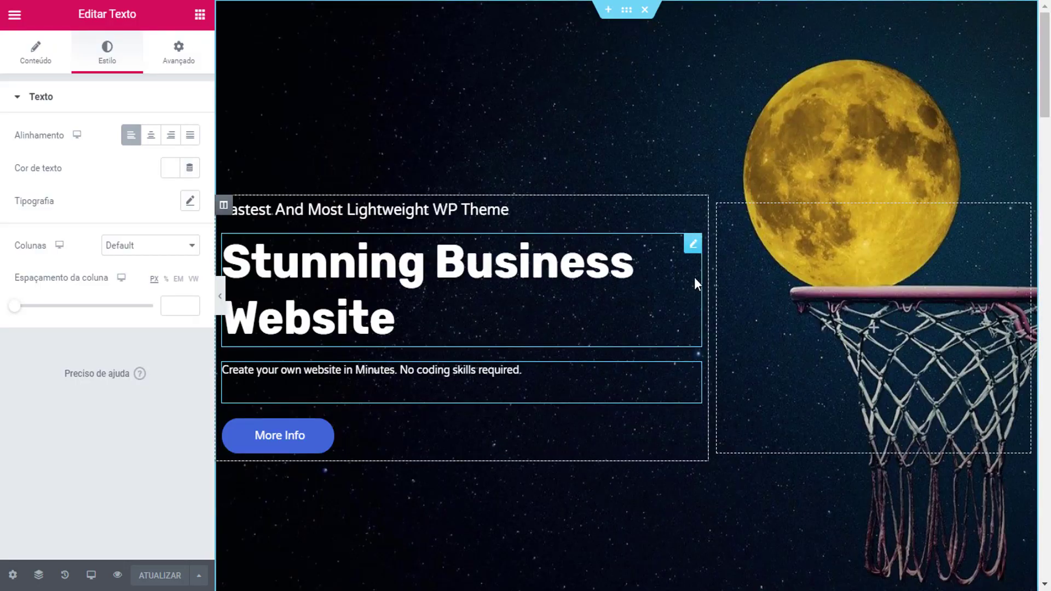
Step: Give the More Info button a #DCB92D background and add that yellow to the palette
click(690, 430)
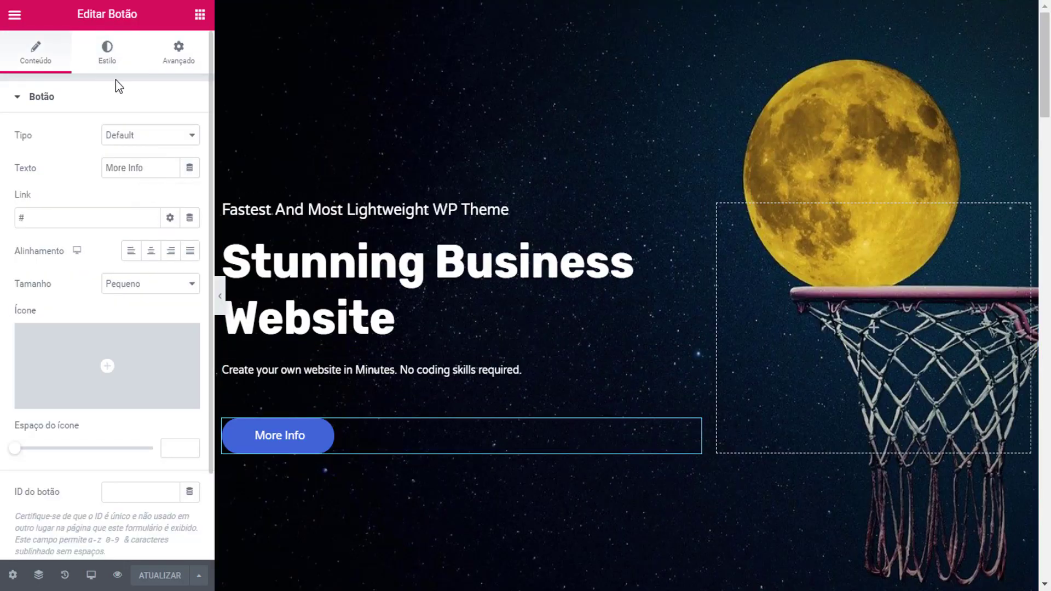
click(107, 57)
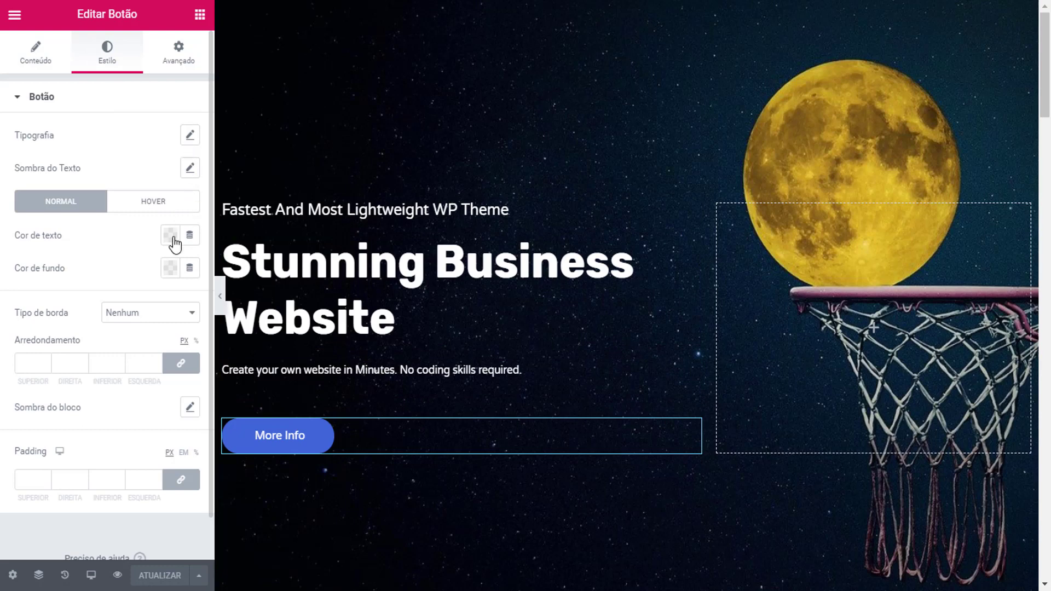
click(168, 268)
click(116, 473)
click(227, 347)
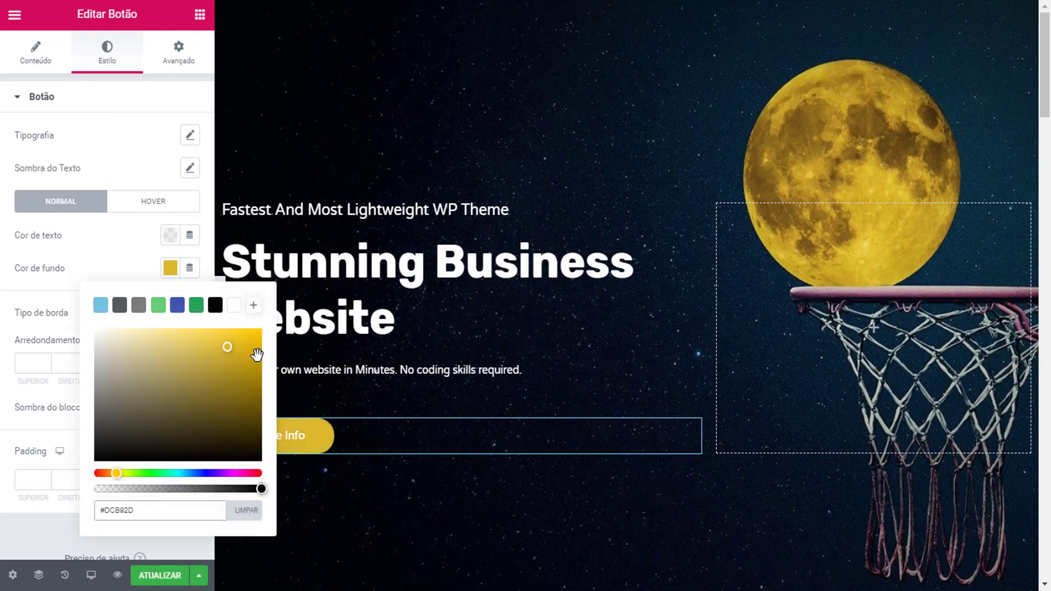
click(252, 307)
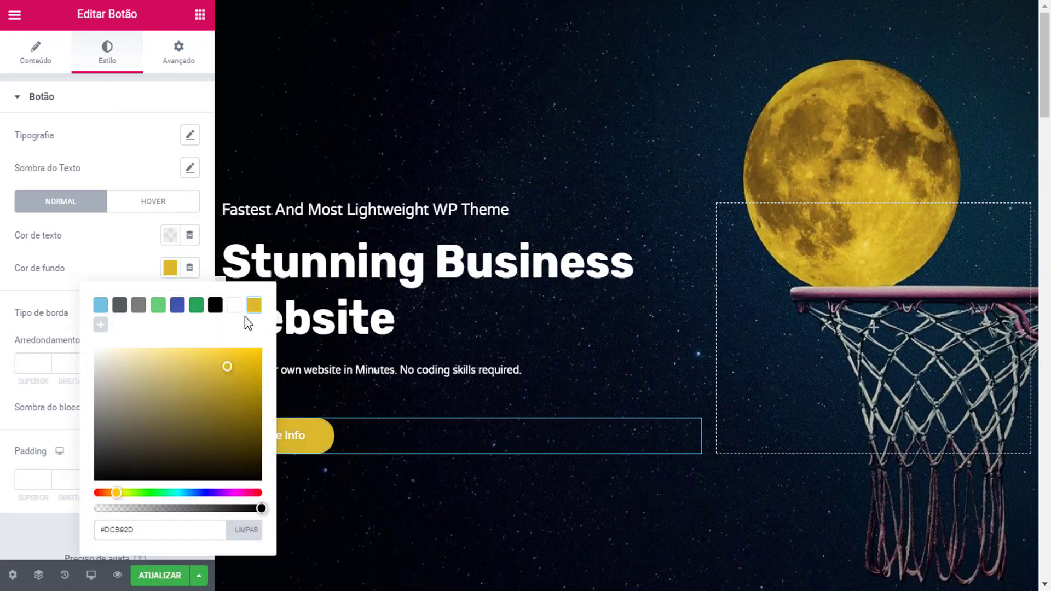
click(103, 472)
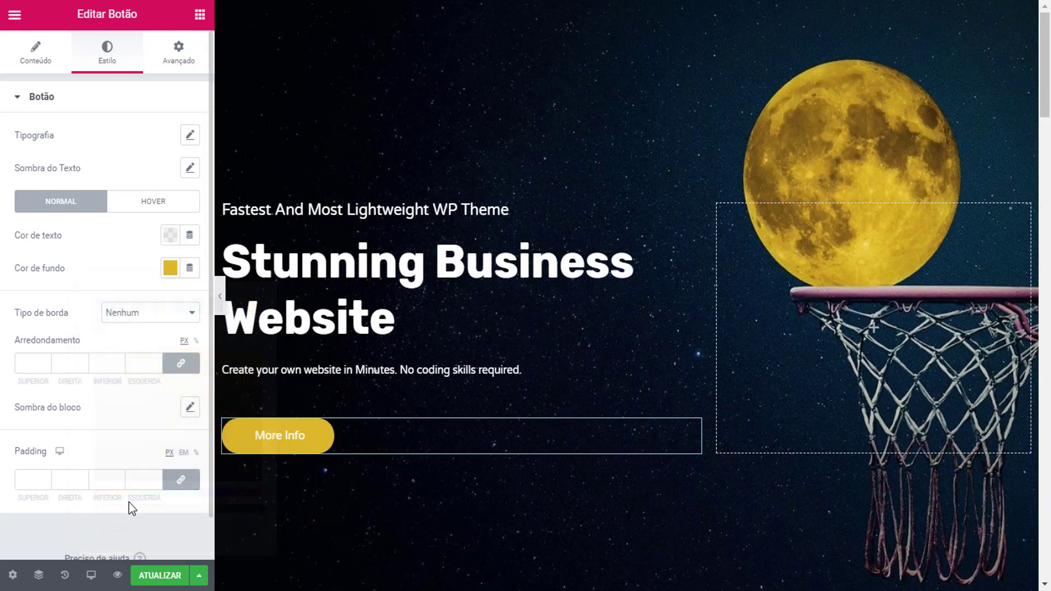
Step: Update the page and preview the hero full-width
scroll(353, 339, down, 4)
scroll(353, 339, up, 4)
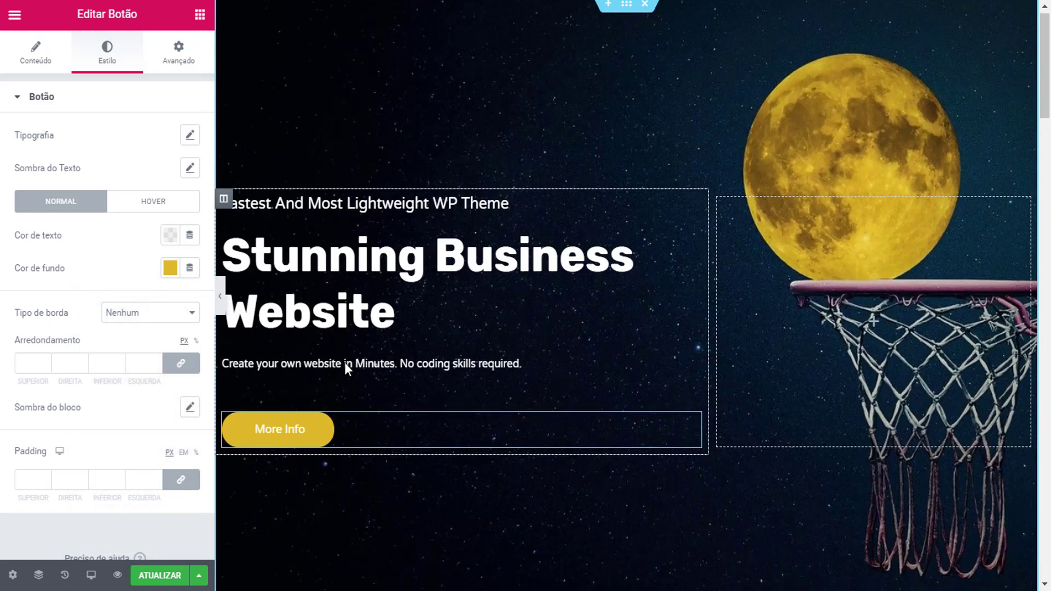
click(162, 577)
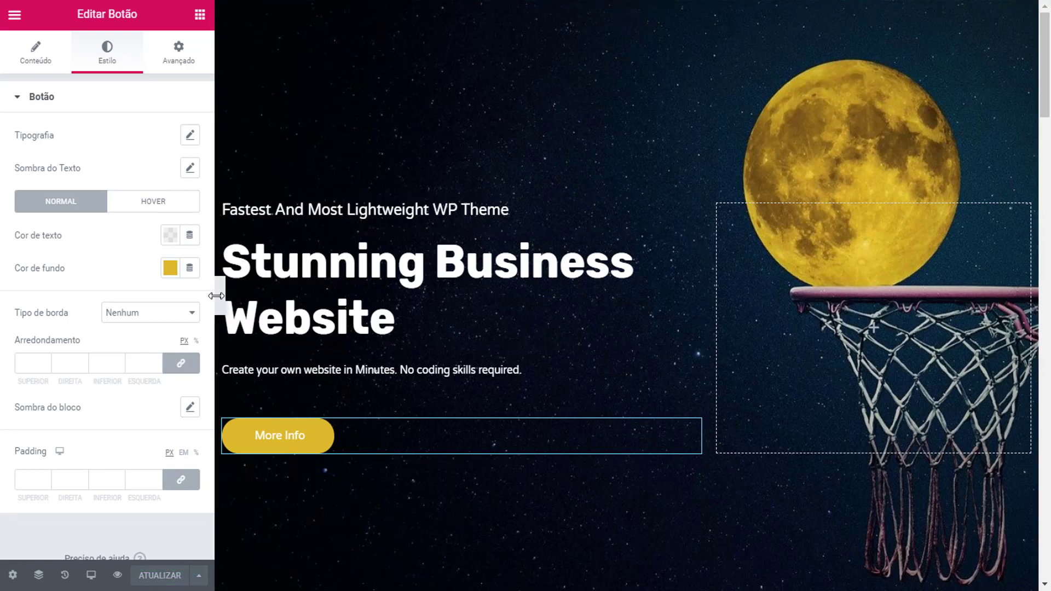
click(216, 292)
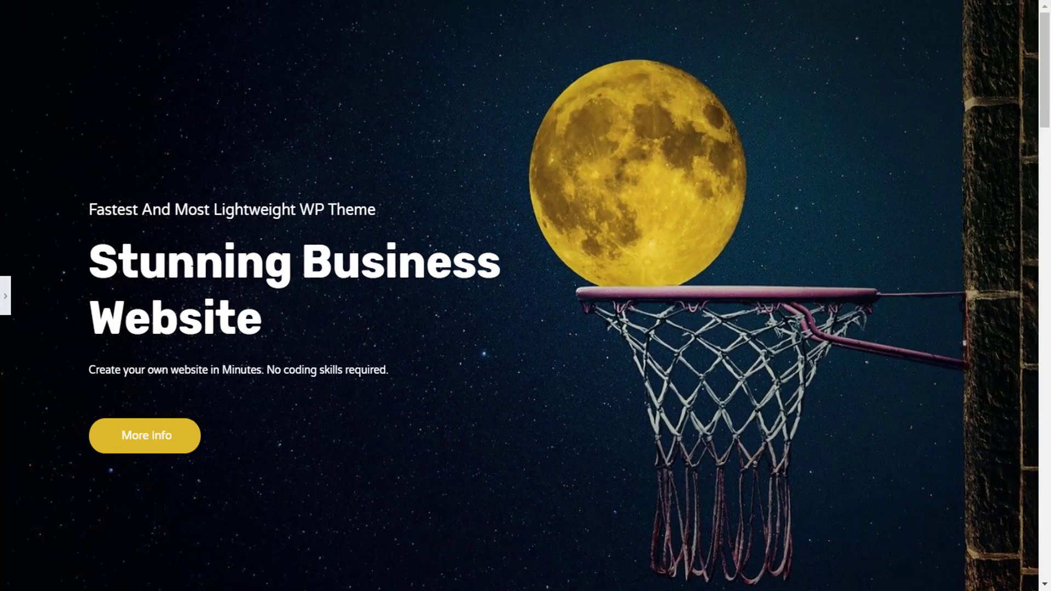
click(4, 298)
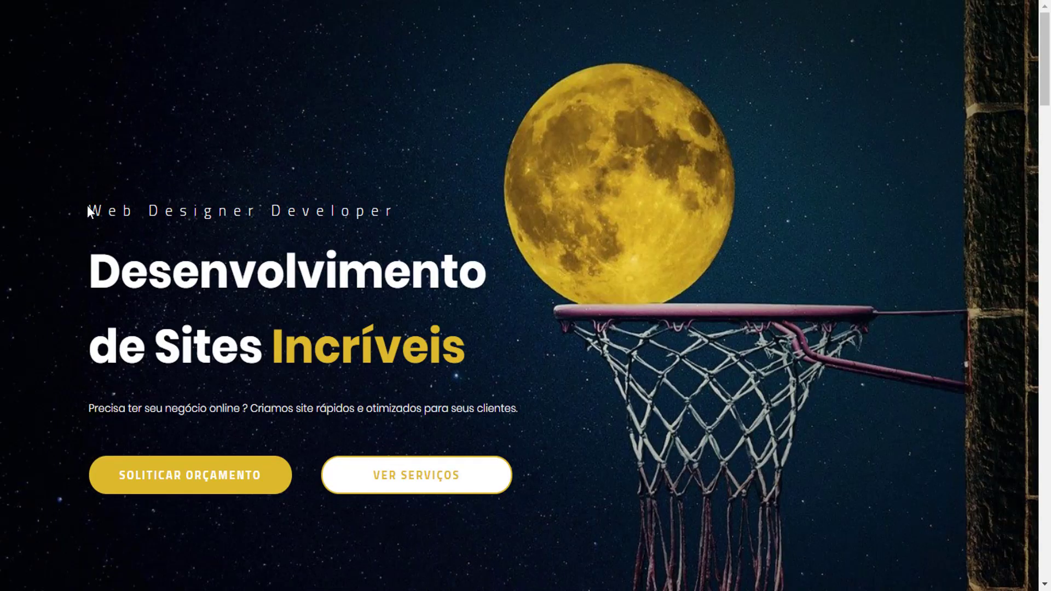
drag(88, 211, 371, 213)
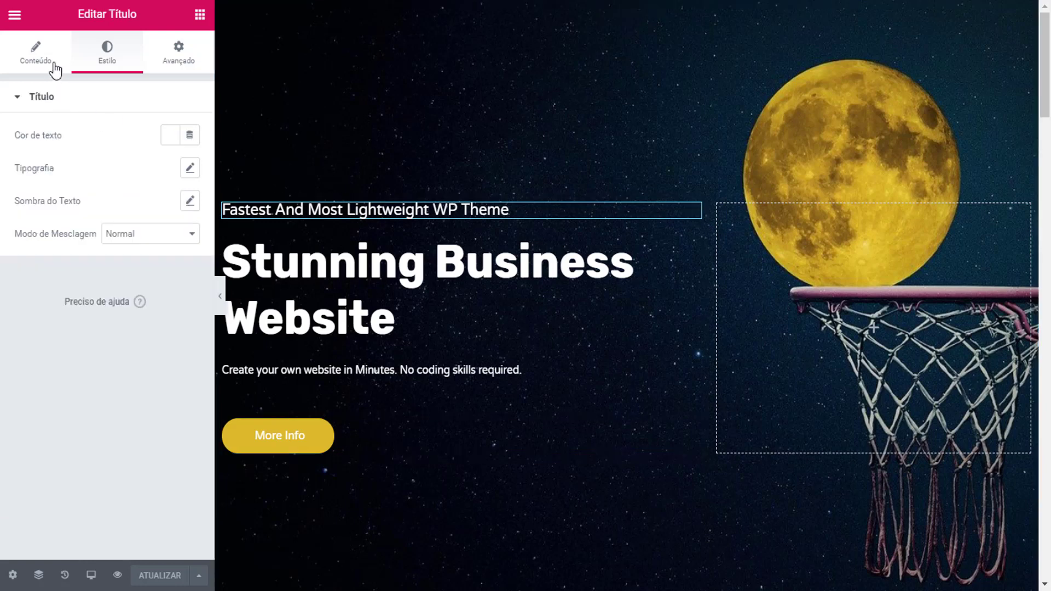
Step: Paste 'Web Designer Developer' as subtitle and 'Desenvolvimento de Sites Incríveis' as heading
click(39, 55)
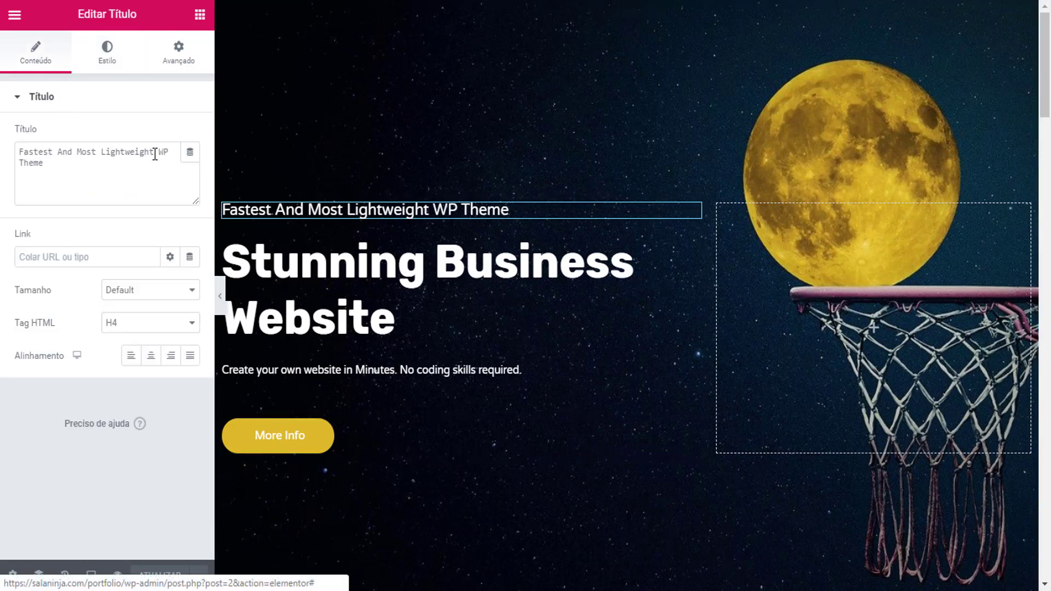
key(ctrl+a)
key(ctrl+v)
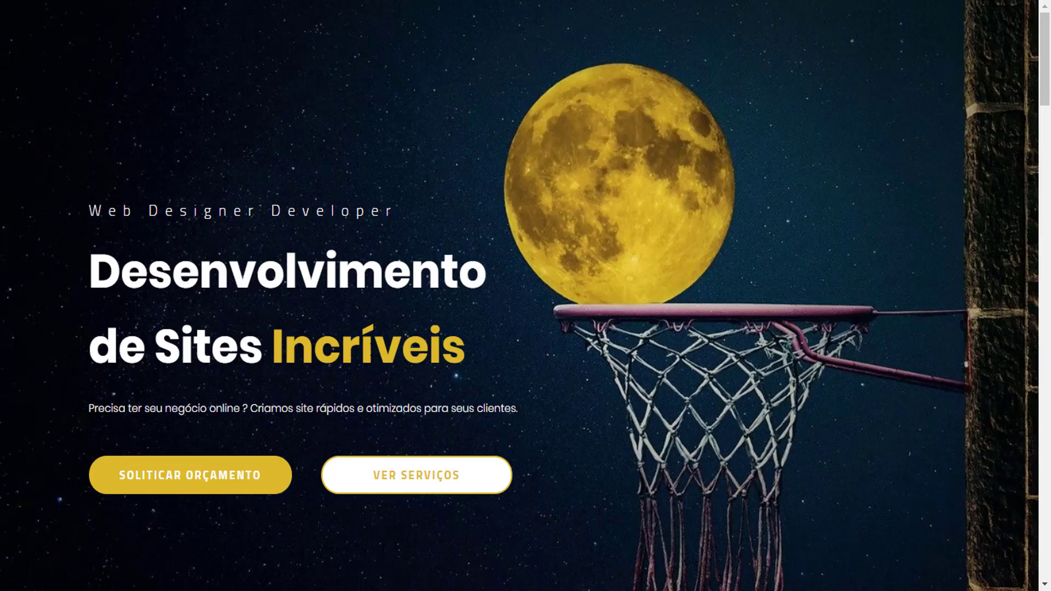
drag(482, 361, 139, 293)
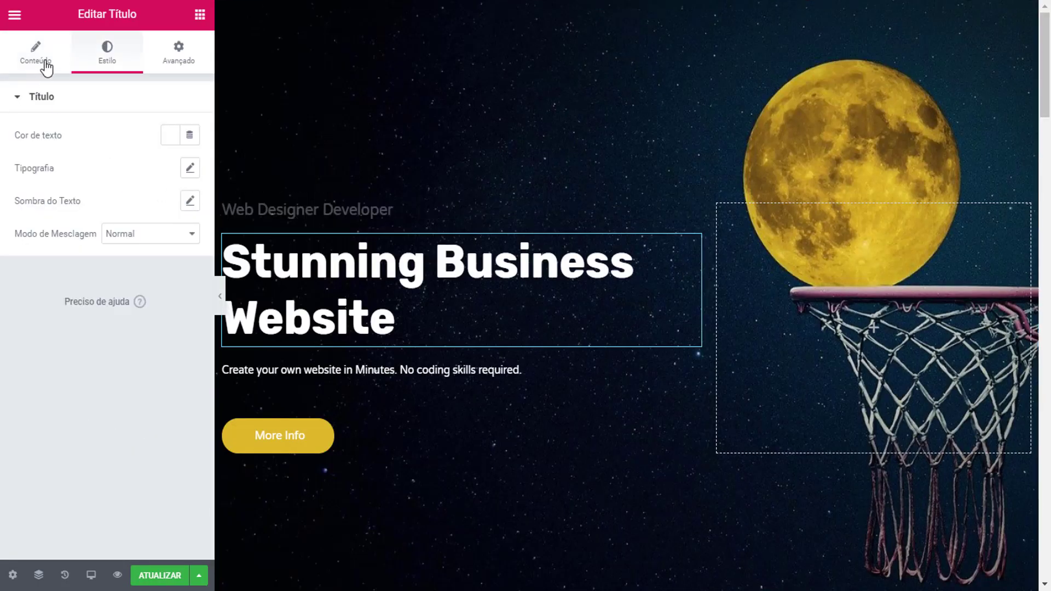
click(46, 68)
drag(181, 152, 15, 153)
key(ctrl+v)
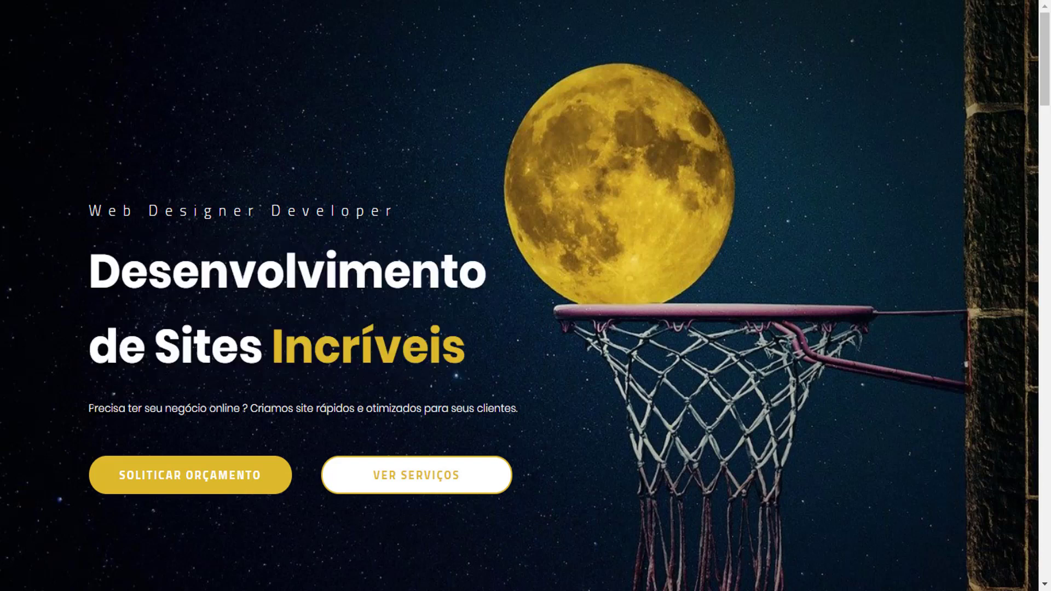
Step: Replace the hero paragraph with the reference page's Portuguese client pitch
drag(87, 415, 523, 402)
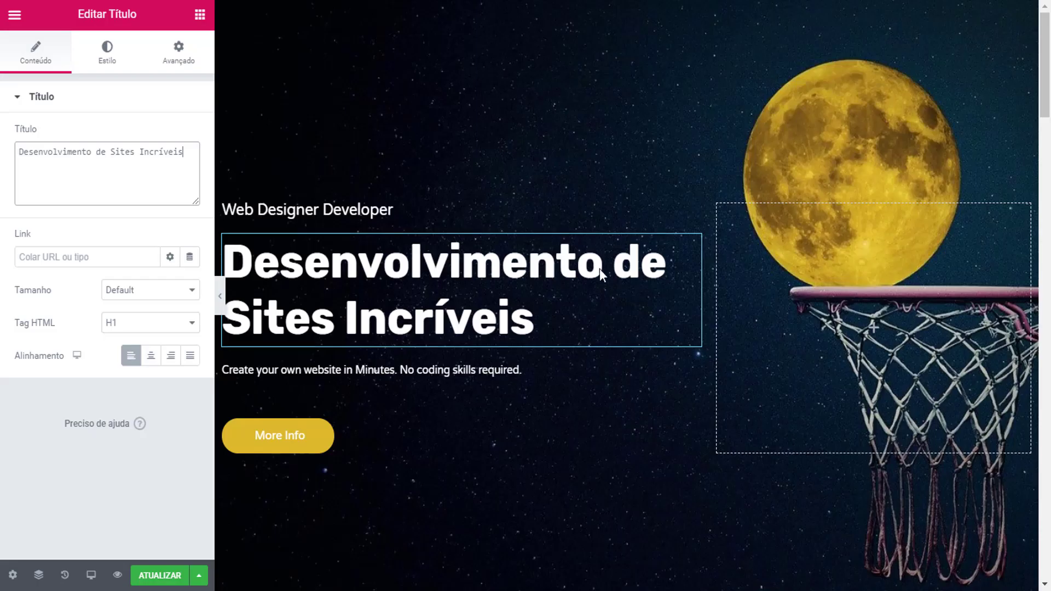
click(693, 372)
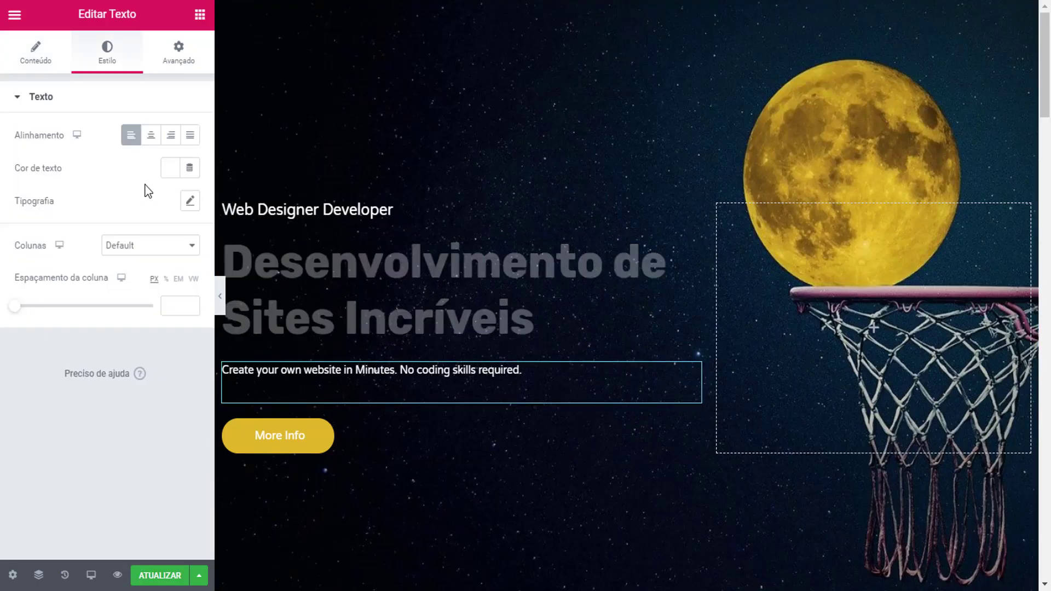
click(36, 52)
key(ctrl+a)
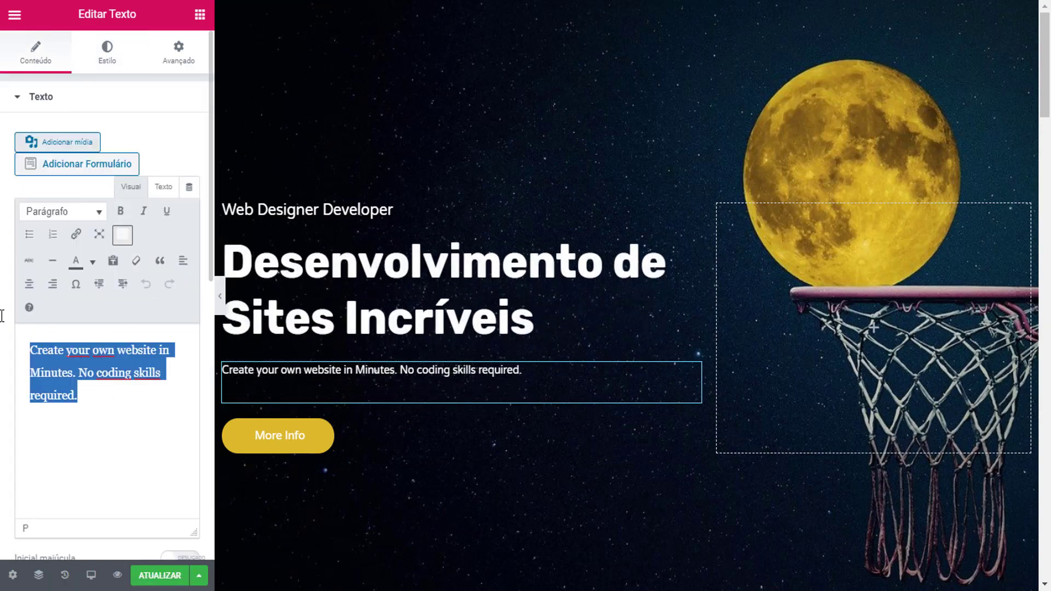
key(ctrl+v)
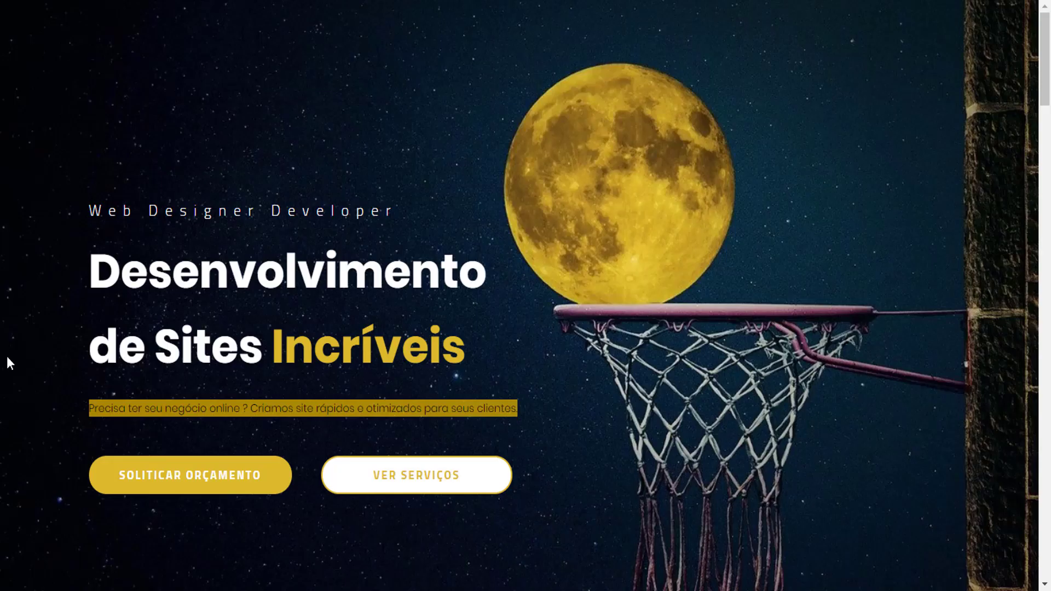
scroll(7, 359, down, 3)
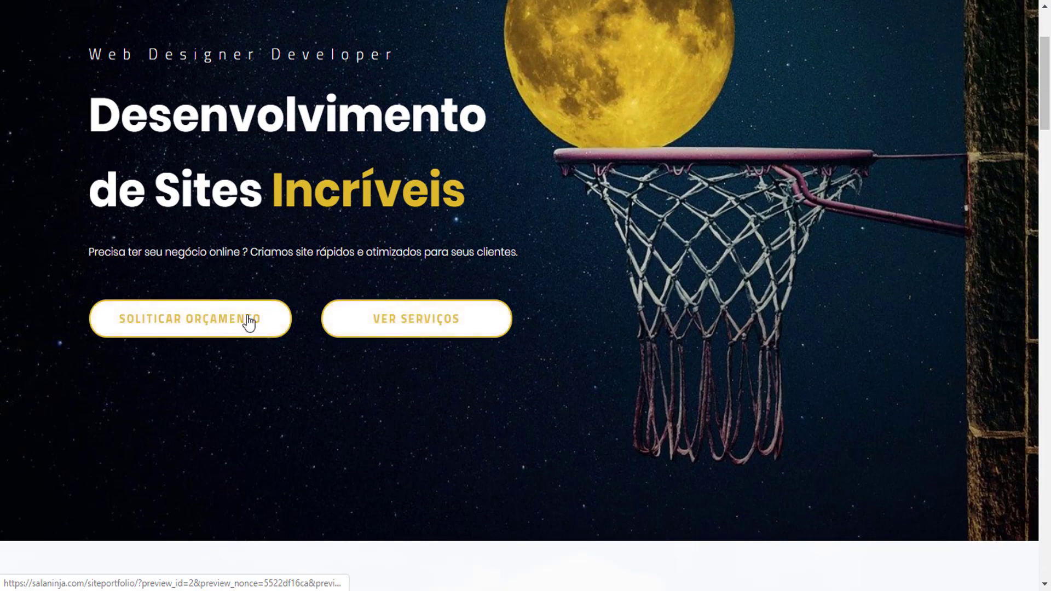
scroll(280, 445, down, 10)
scroll(63, 480, up, 6)
scroll(1, 334, up, 7)
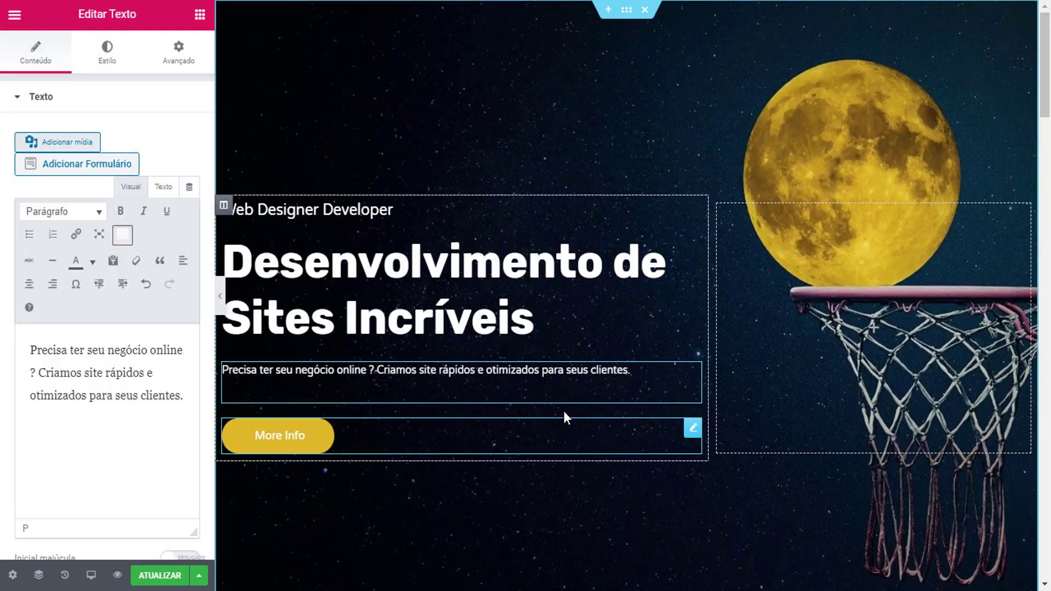
Step: Add a two-column inner section holding the More Info button and its duplicate
click(199, 19)
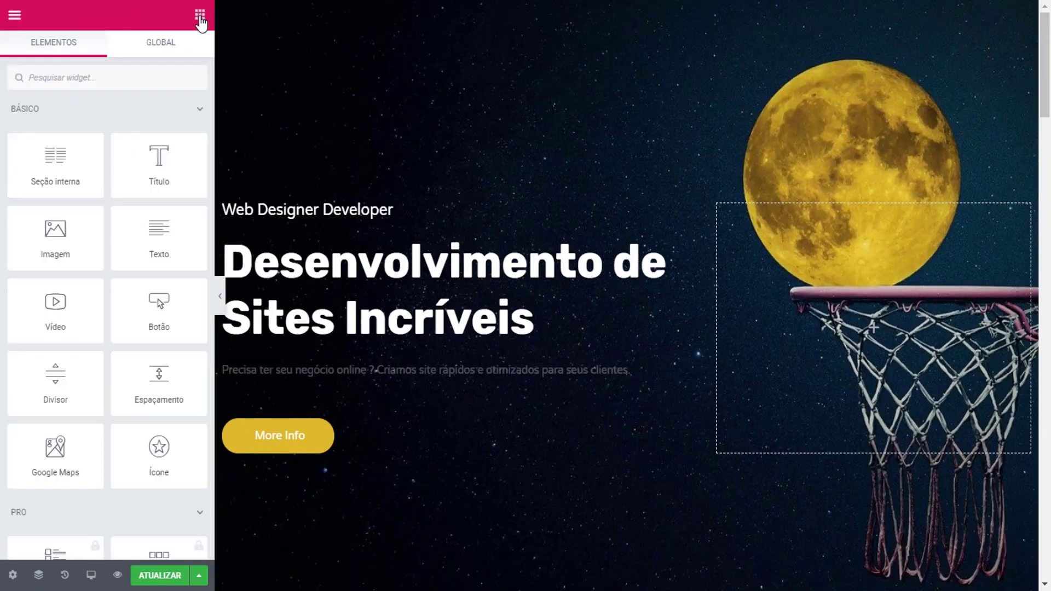
drag(20, 181, 446, 444)
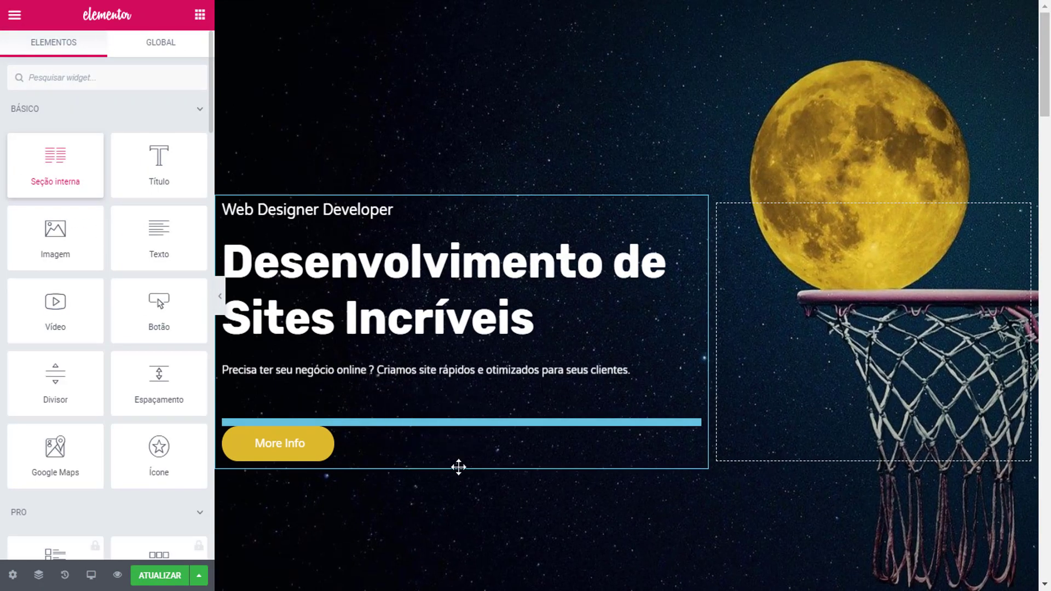
drag(571, 485, 602, 481)
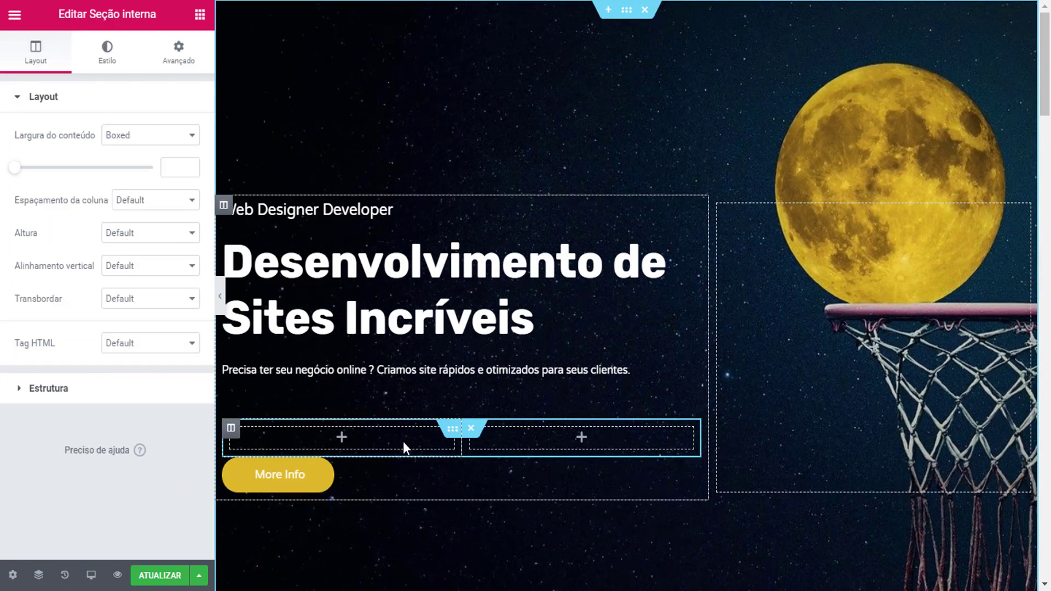
click(693, 467)
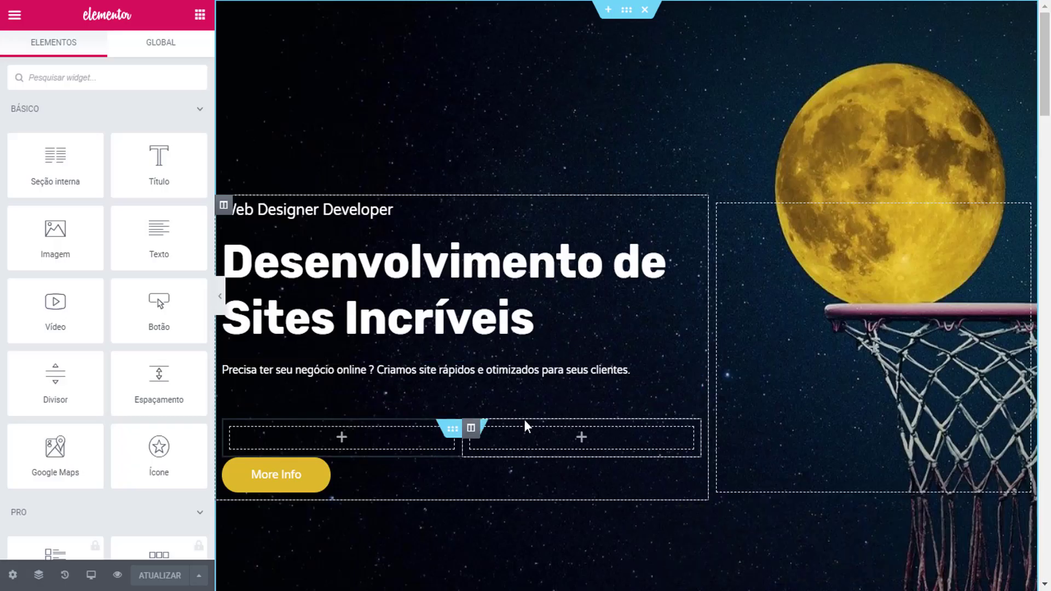
drag(692, 470, 383, 446)
right_click(442, 448)
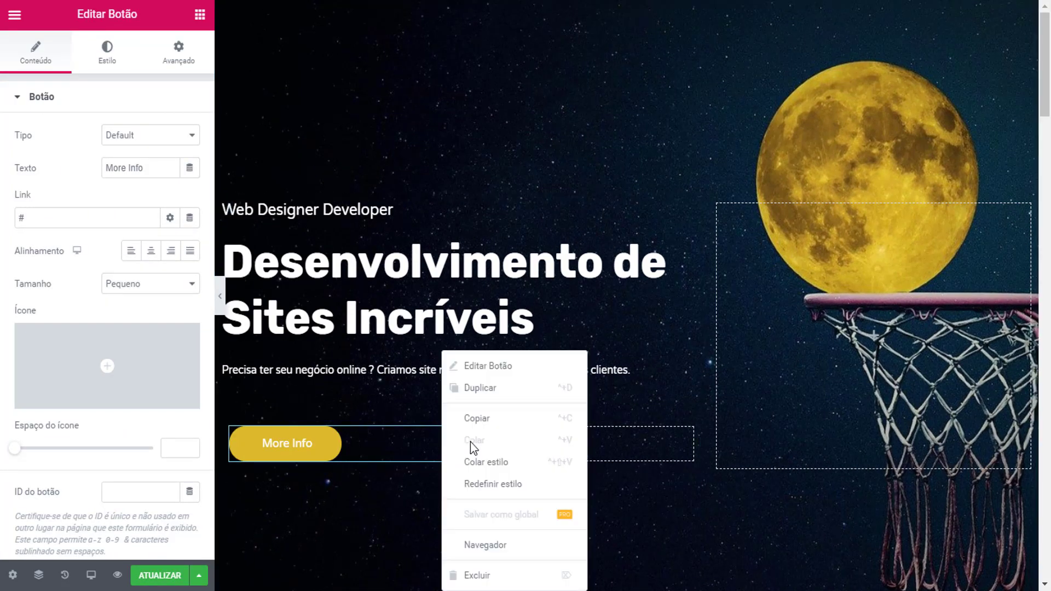
click(503, 396)
drag(446, 495, 569, 465)
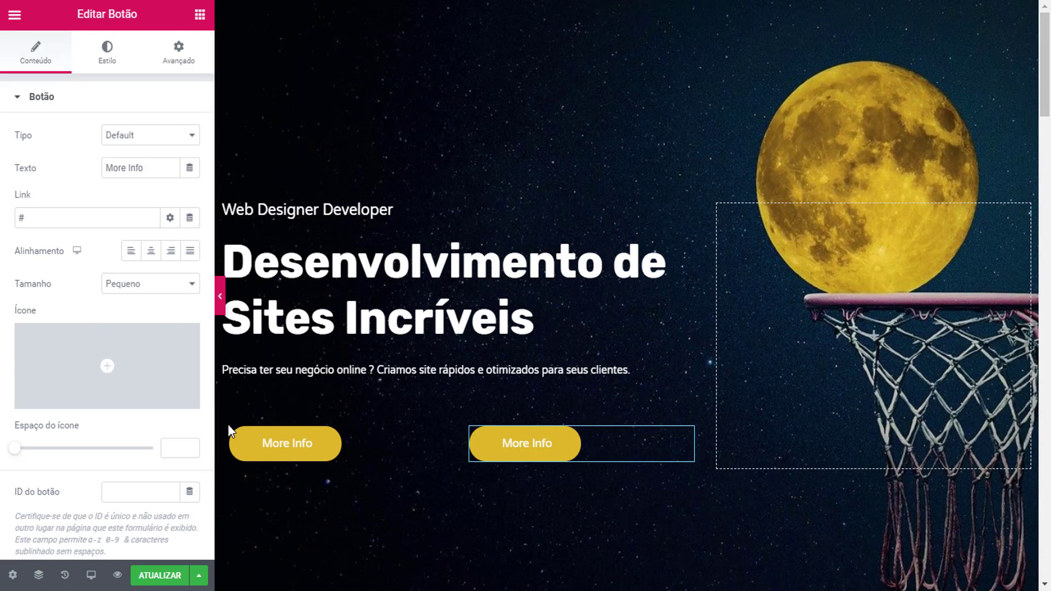
Step: Preview the hero with the two buttons side by side
key(ctrl+p)
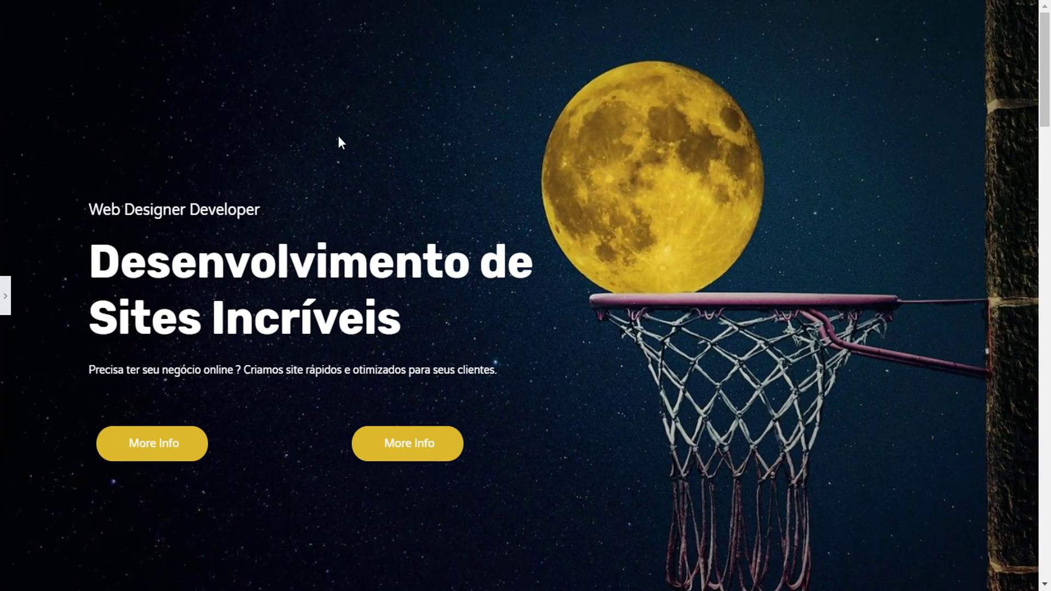
scroll(495, 265, down, 2)
scroll(495, 265, up, 1)
scroll(495, 265, down, 4)
scroll(495, 265, up, 5)
click(5, 298)
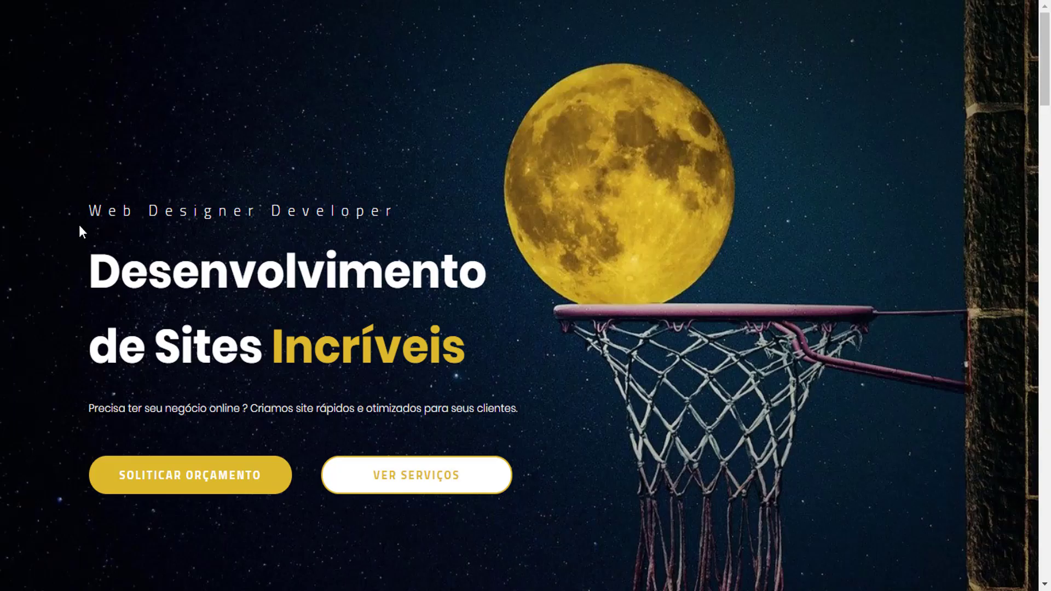
drag(81, 232, 386, 217)
click(145, 398)
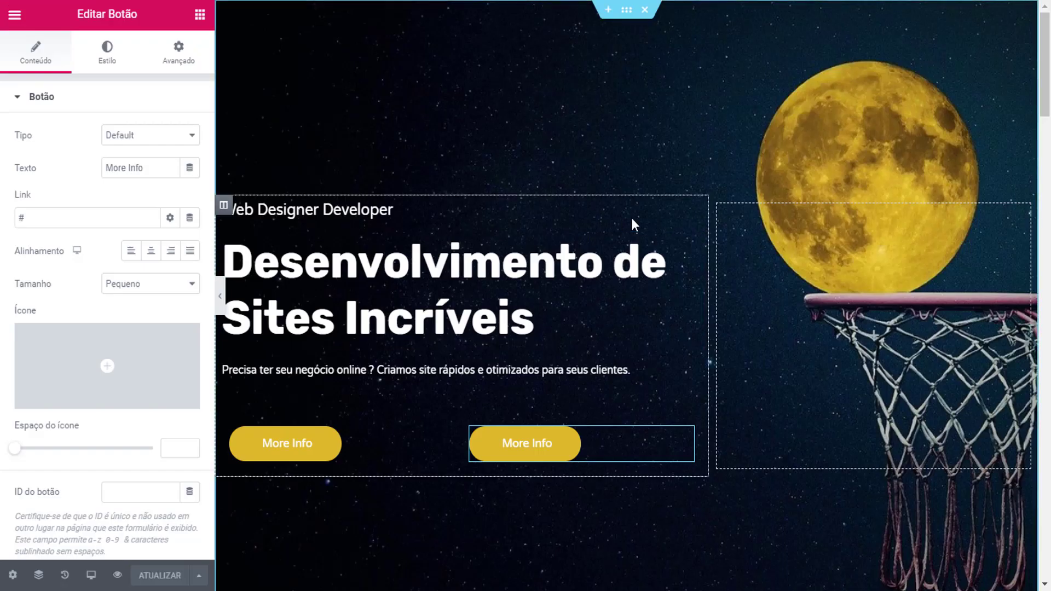
Step: Restore the subtitle text to 'Web Designer Developer' after an accidental overwrite
click(692, 210)
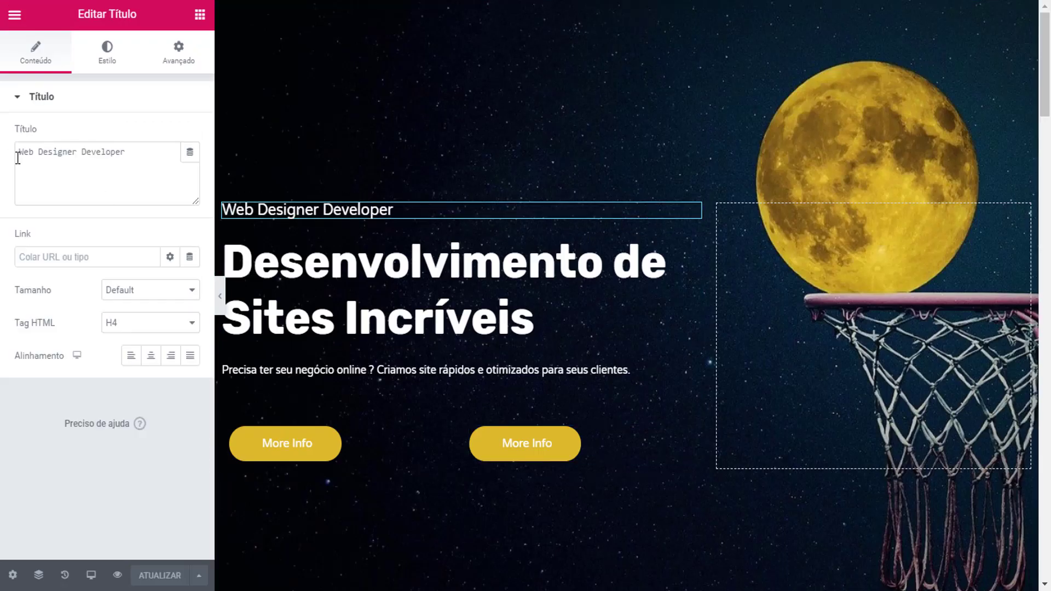
drag(17, 157, 108, 155)
click(130, 162)
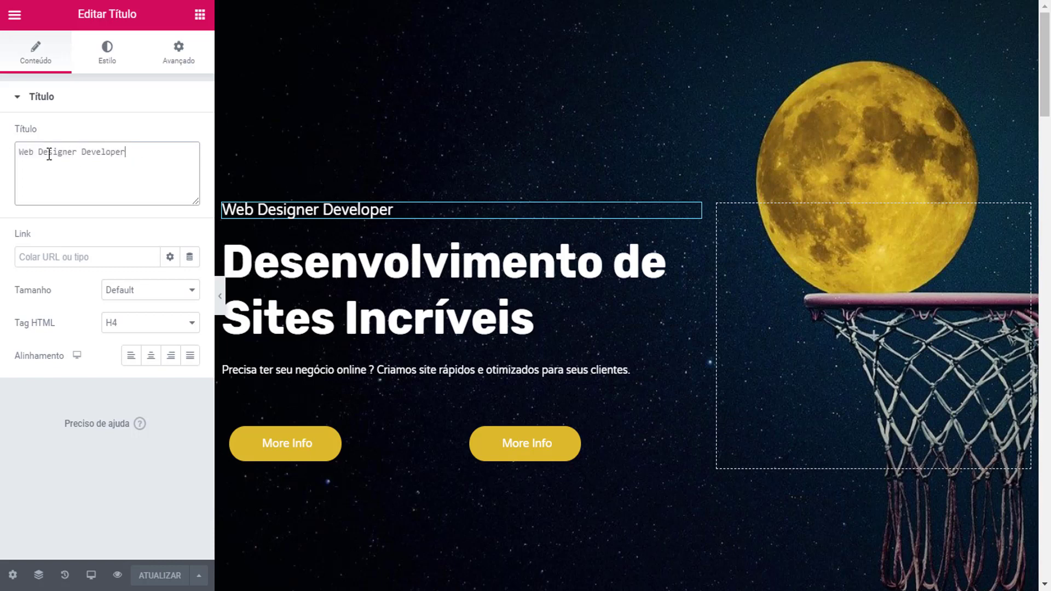
drag(21, 155, 161, 158)
key(ctrl+c)
text(afael Mota Web)
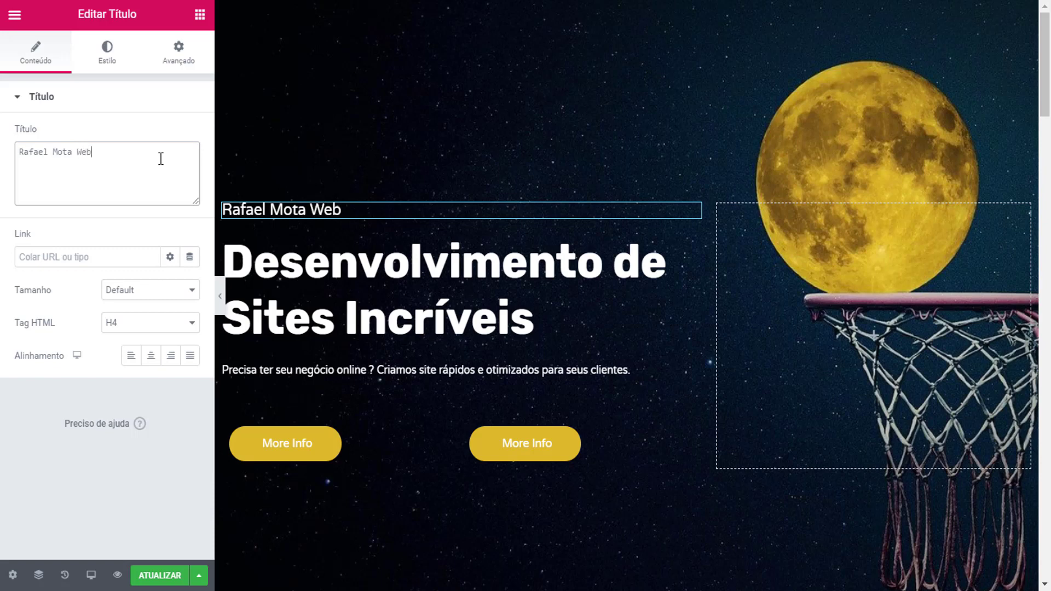
drag(161, 159, 24, 186)
key(End)
key(BackSpace)
key(BackSpace)
key(BackSpace)
key(BackSpace)
key(BackSpace)
key(BackSpace)
key(BackSpace)
key(BackSpace)
key(BackSpace)
key(BackSpace)
key(BackSpace)
key(BackSpace)
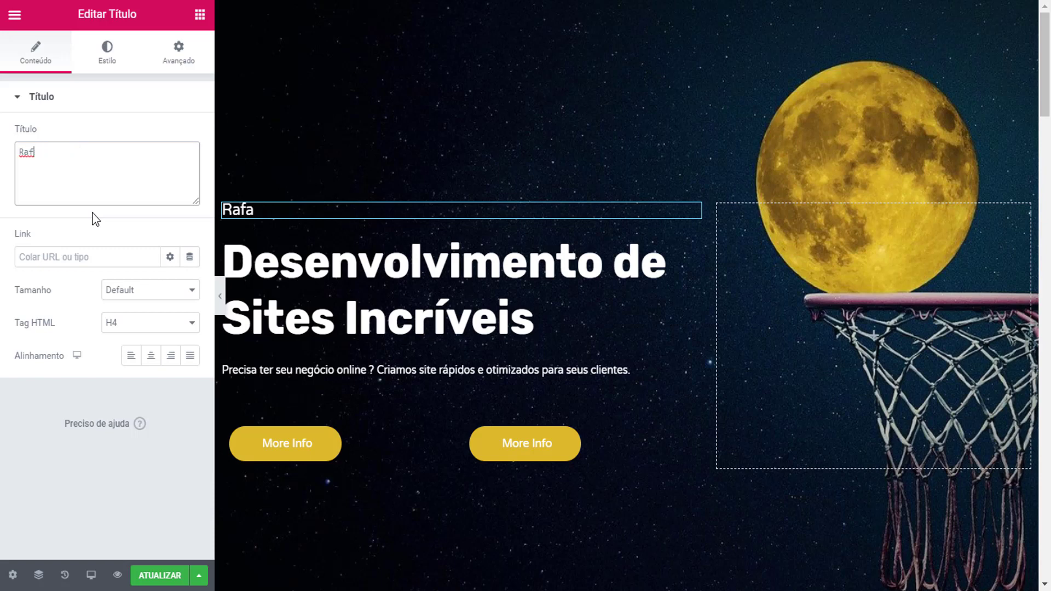
key(BackSpace)
key(BackSpace)
key(ctrl+v)
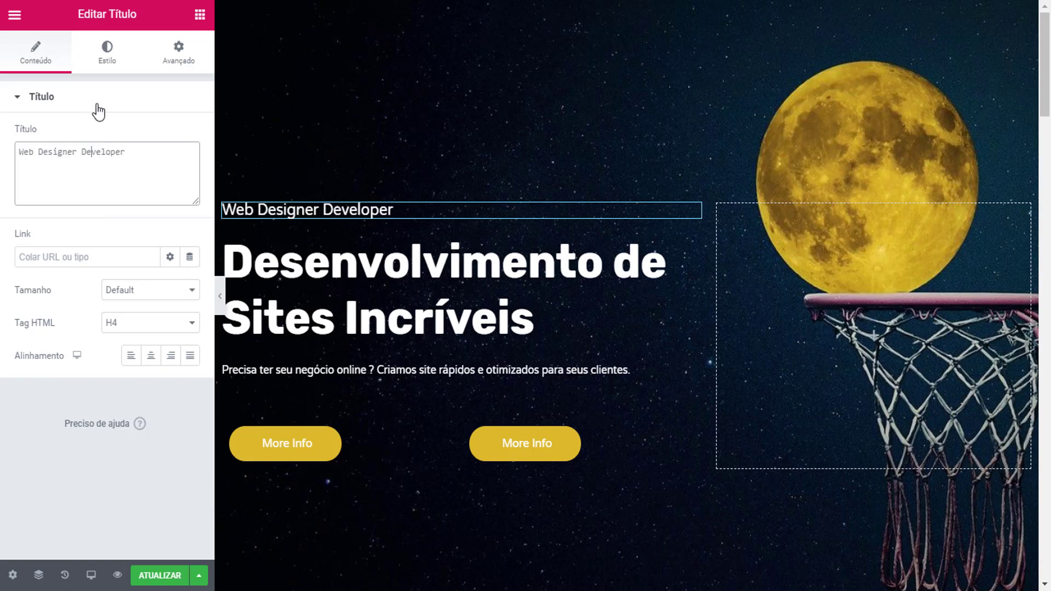
Step: Set the subtitle font to Cairo with letter spacing 6
click(114, 60)
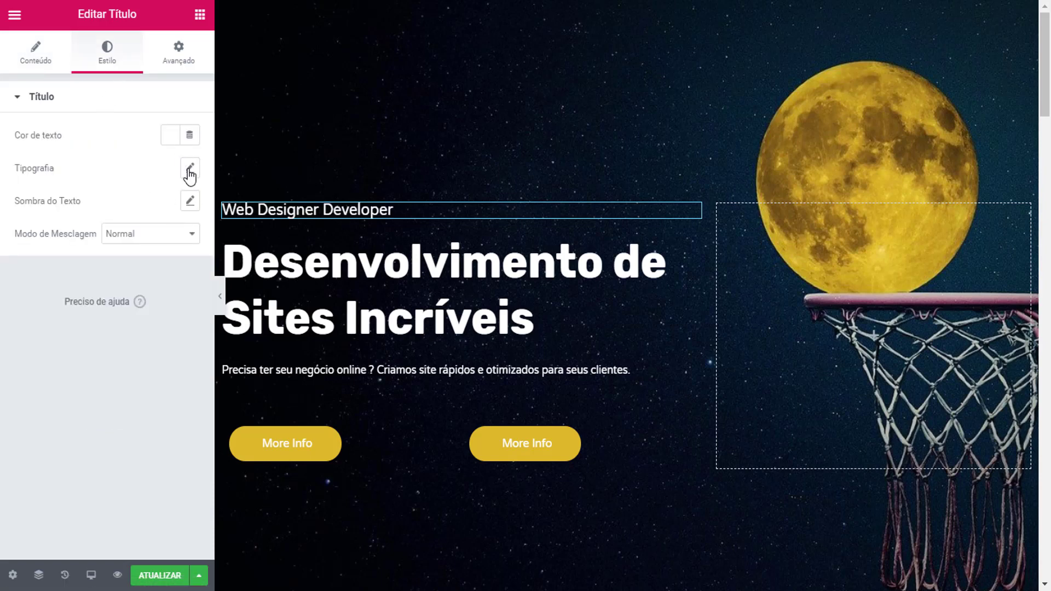
click(189, 170)
click(152, 211)
text(cairo)
key(Return)
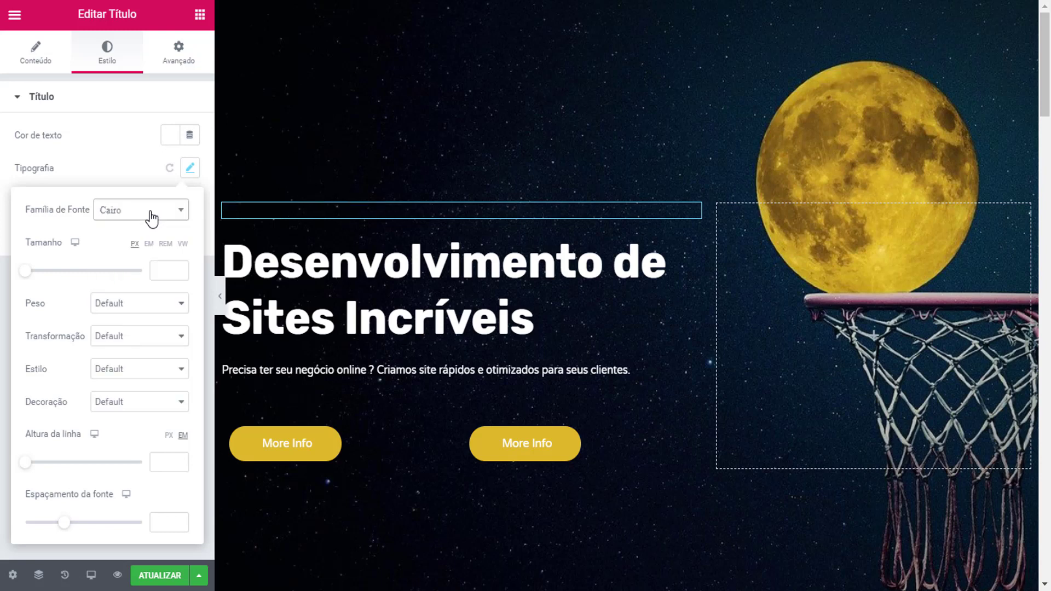
drag(55, 526, 109, 530)
click(179, 526)
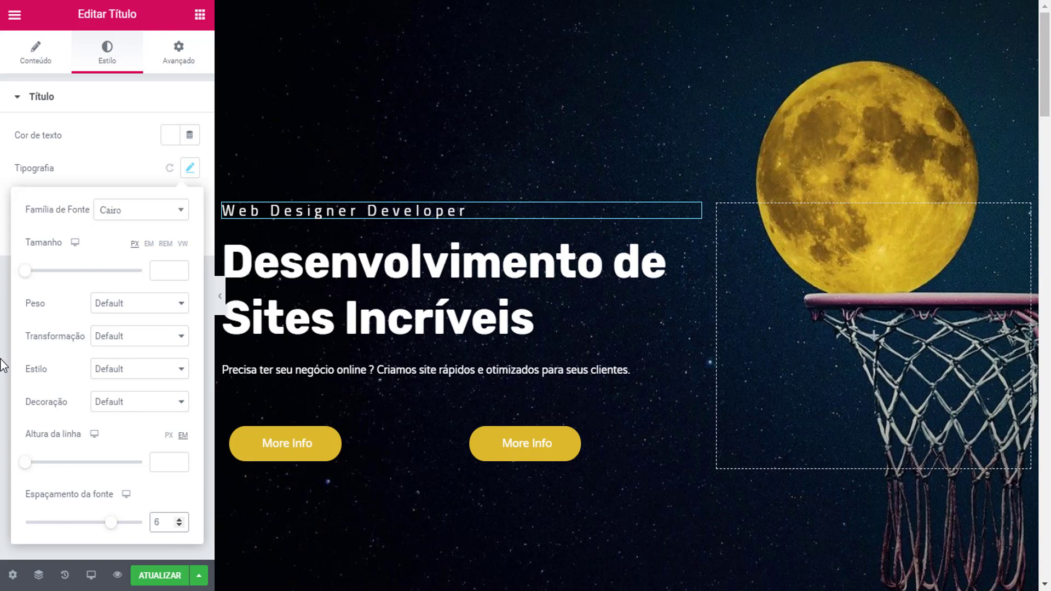
click(2, 363)
Step: Set the subtitle font weight to 300 and preview the result
click(191, 169)
click(133, 314)
click(142, 347)
click(2, 358)
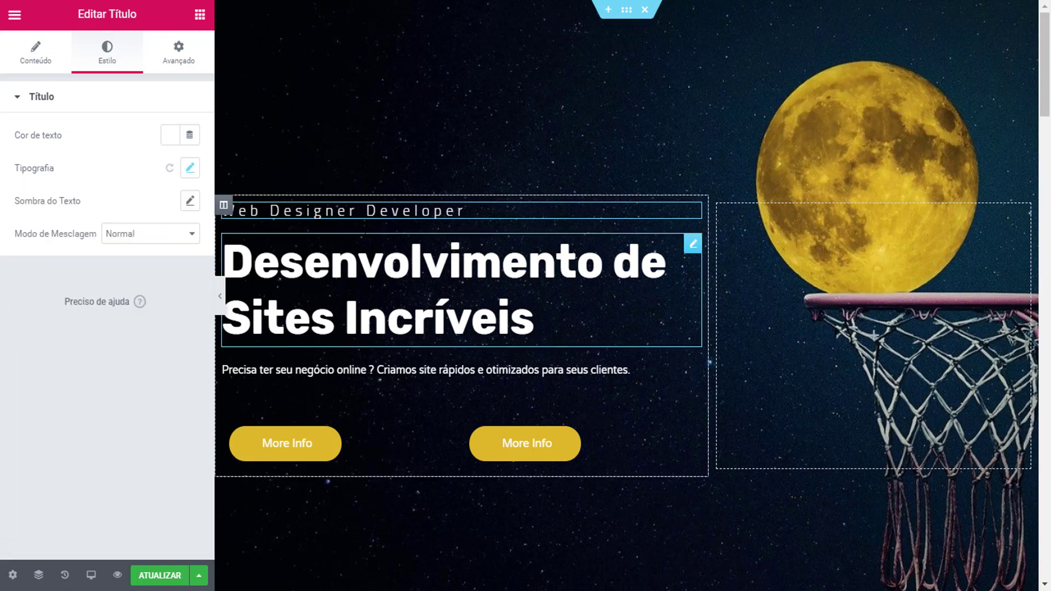
click(216, 290)
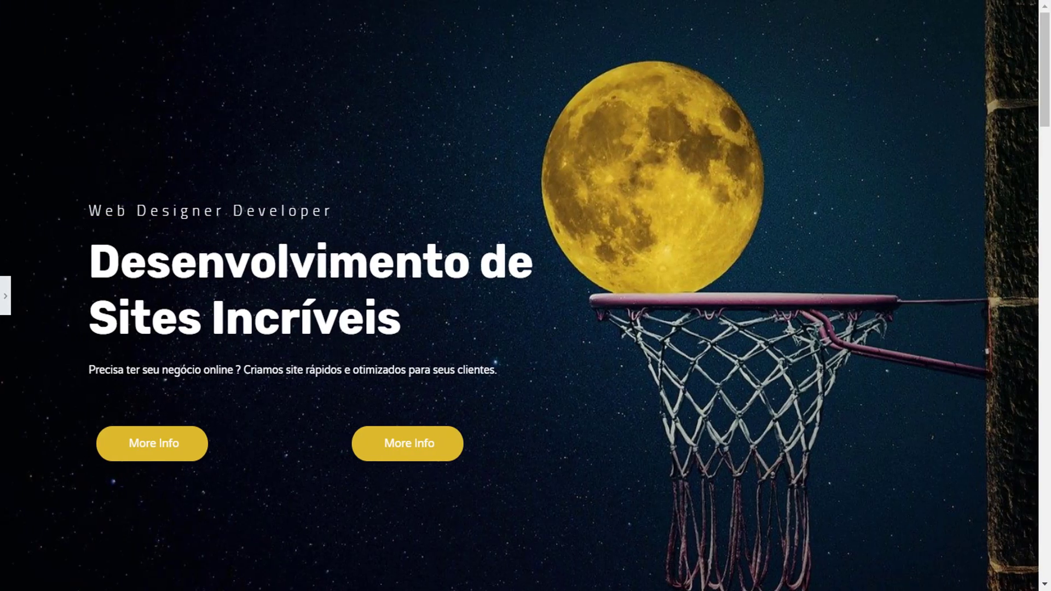
click(5, 295)
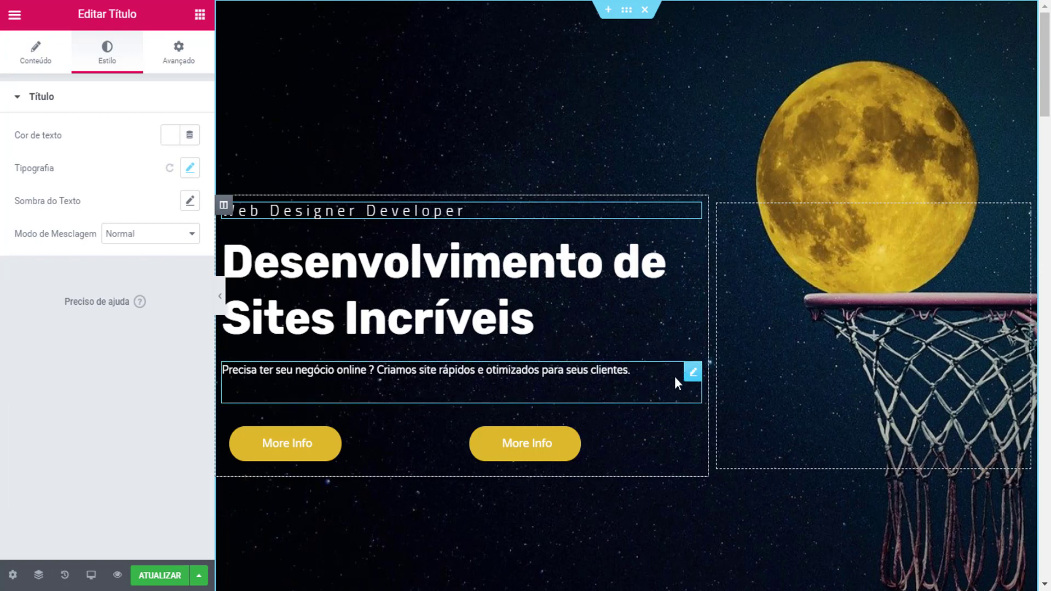
Step: Set the hero paragraph's typography to the Cairo font with 0.6 letter spacing
click(693, 373)
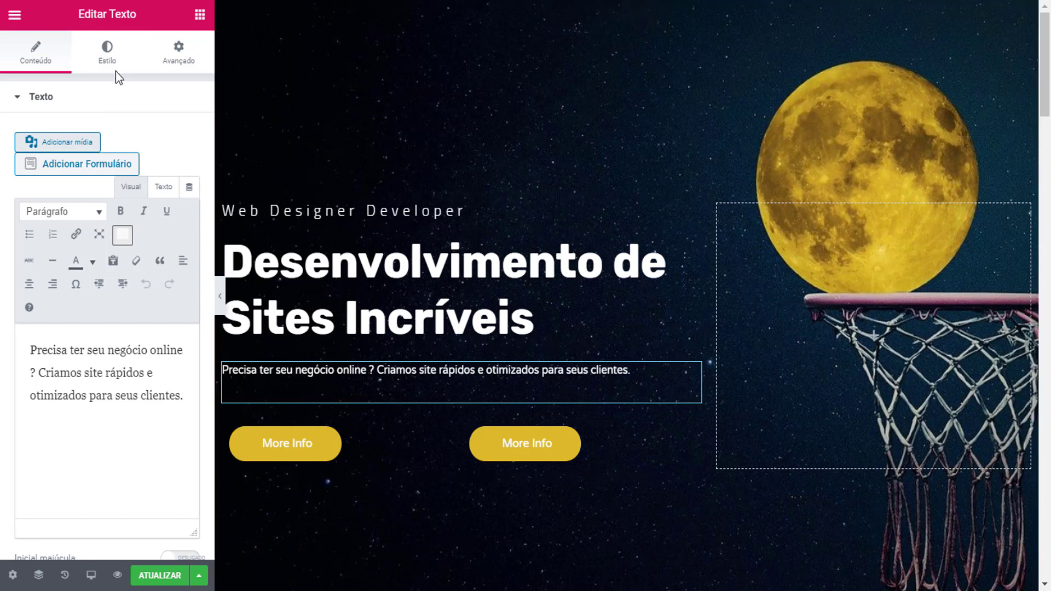
click(107, 52)
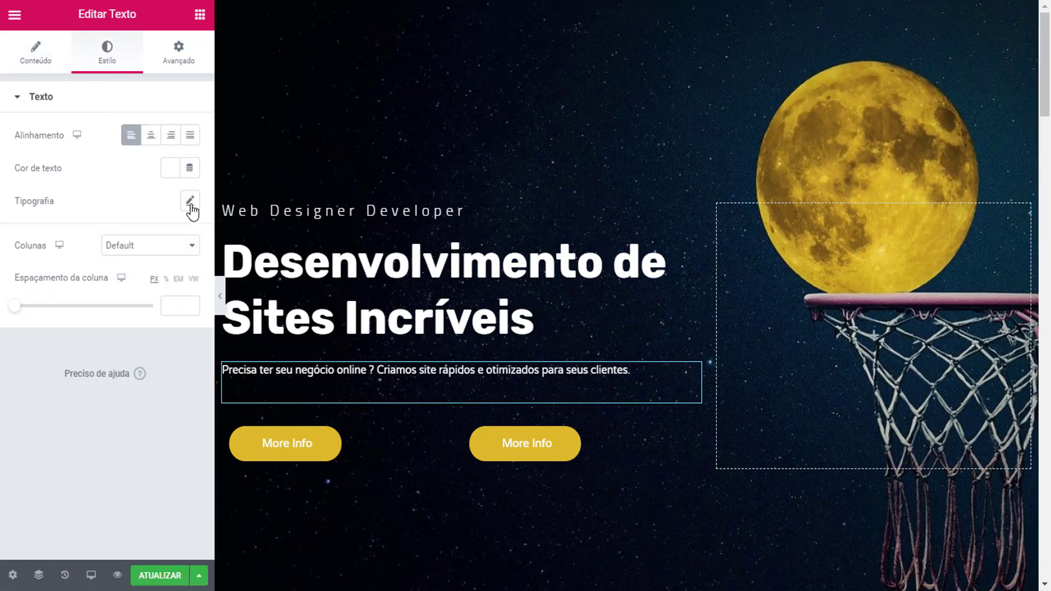
click(190, 200)
click(134, 243)
text(cairo)
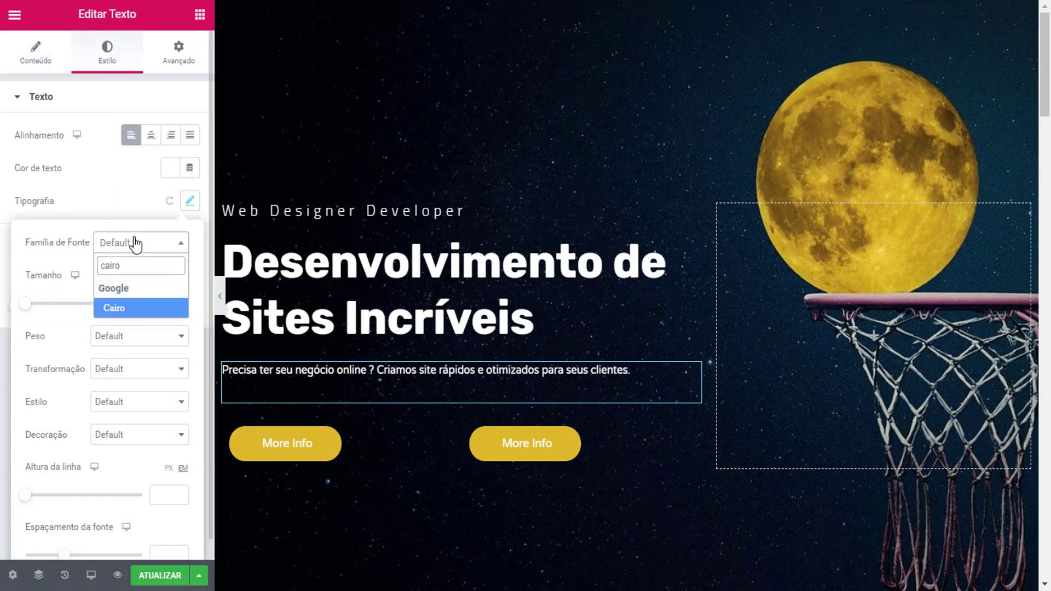
key(Return)
scroll(131, 518, down, 1)
click(179, 531)
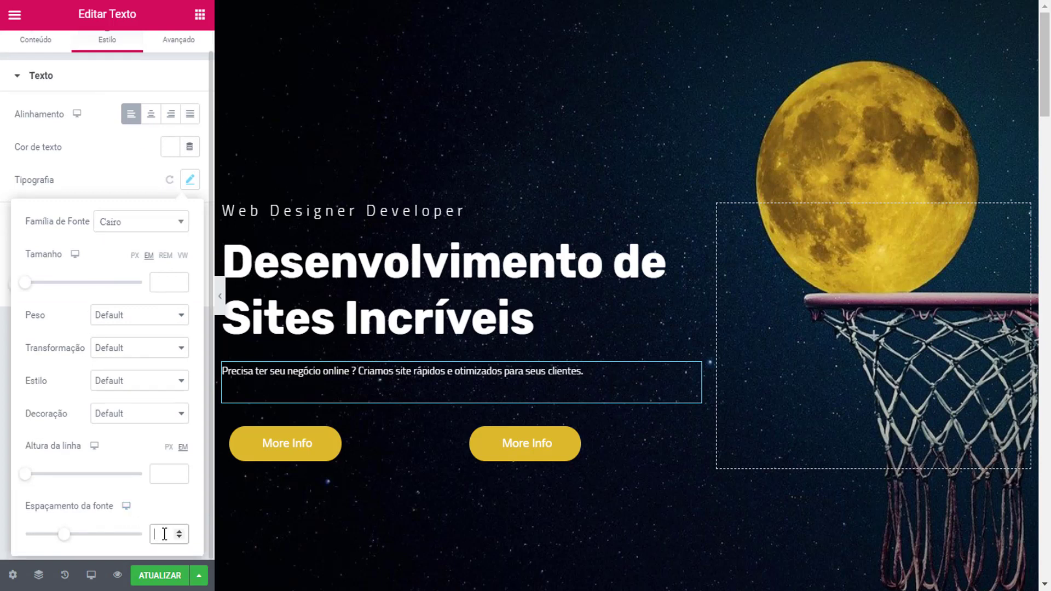
click(179, 537)
click(179, 537)
click(179, 536)
click(179, 537)
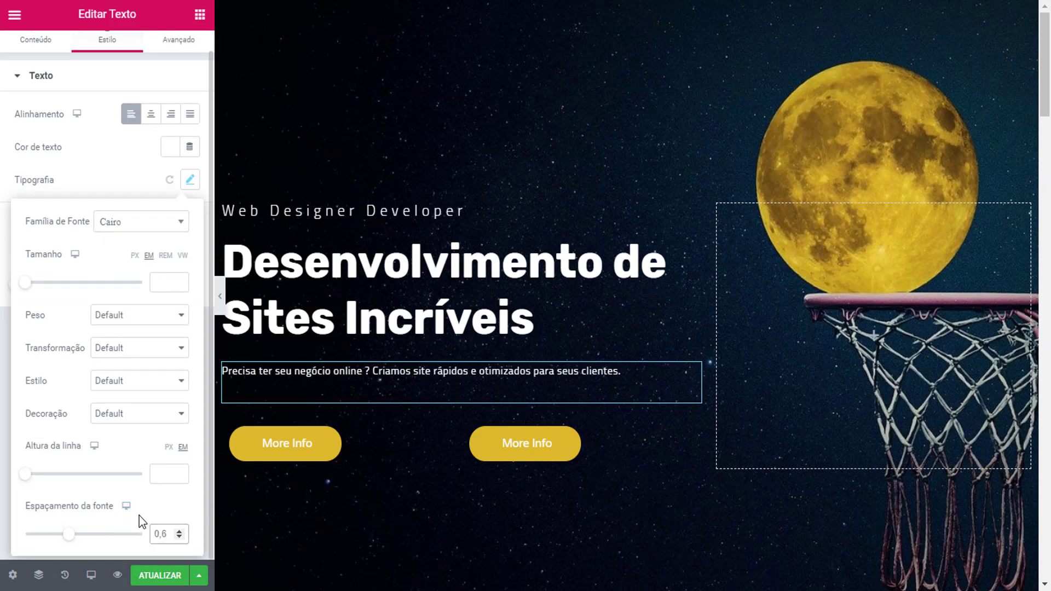
Step: Set the paragraph's font size to 14 px
scroll(137, 515, up, 1)
click(154, 296)
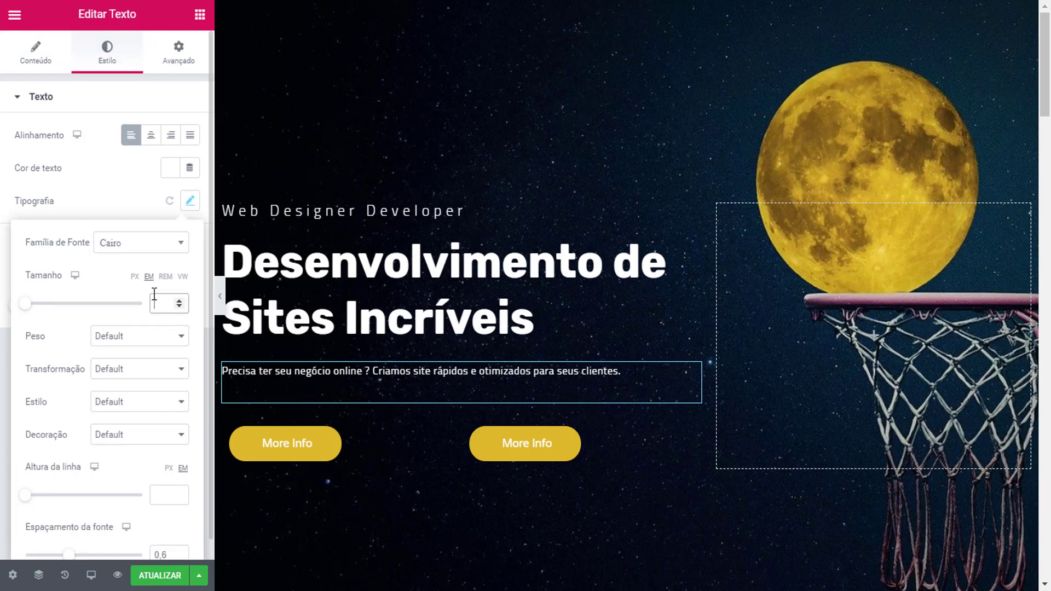
text(13)
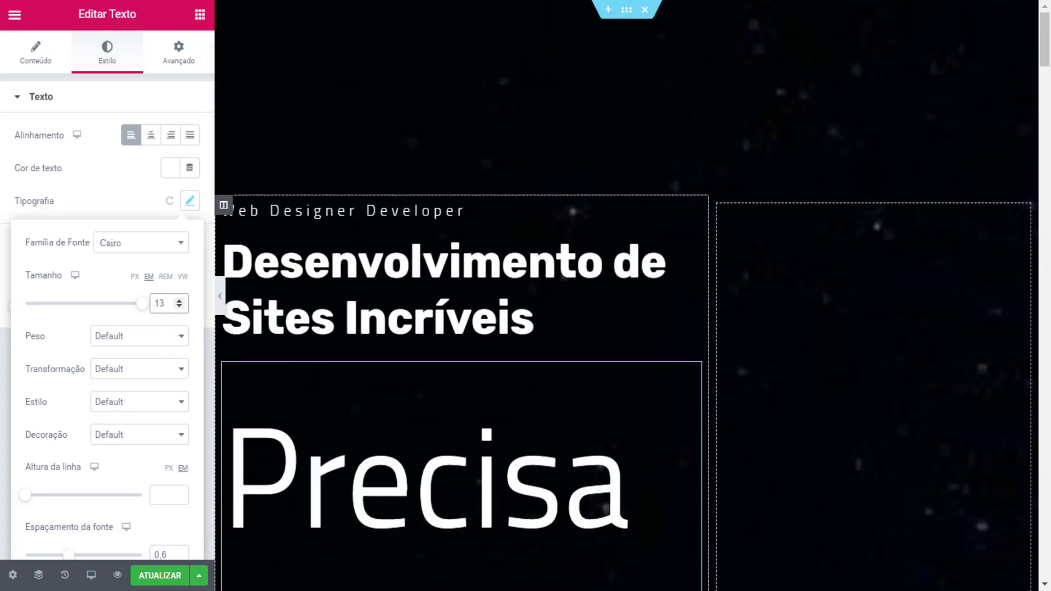
click(135, 278)
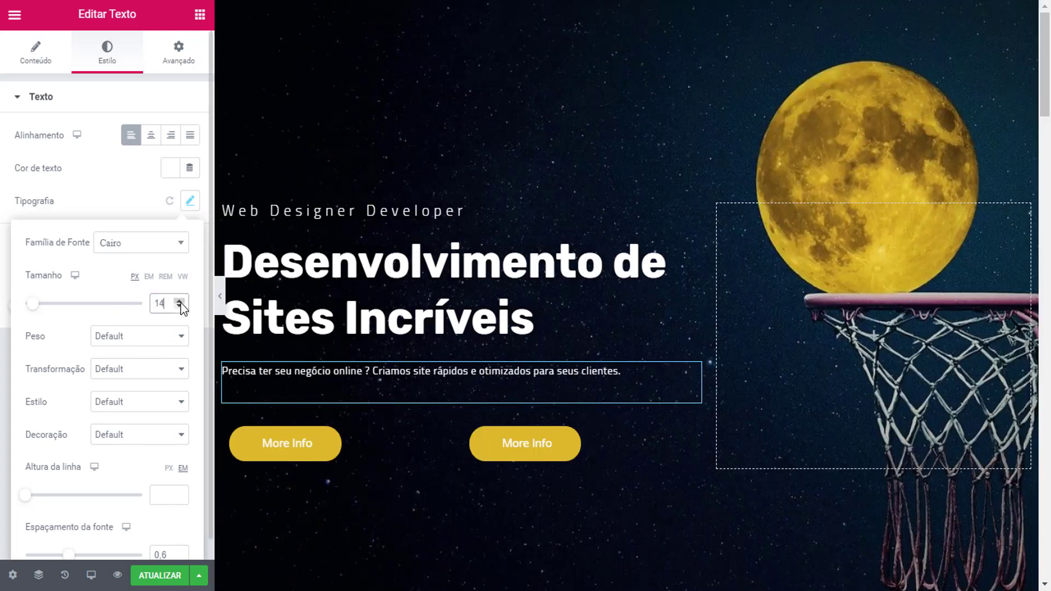
click(180, 302)
click(179, 306)
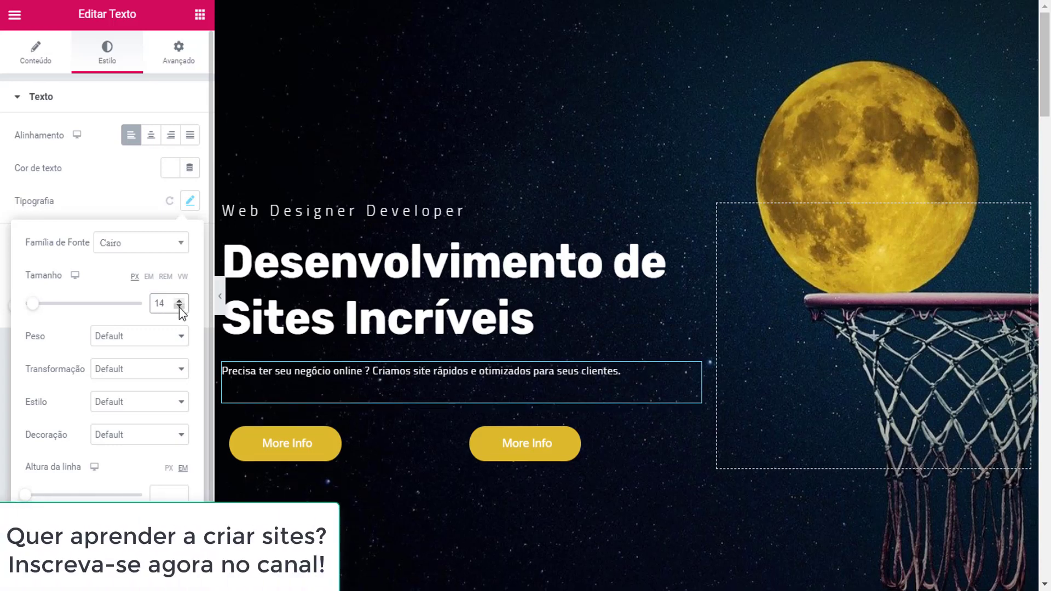
click(6, 367)
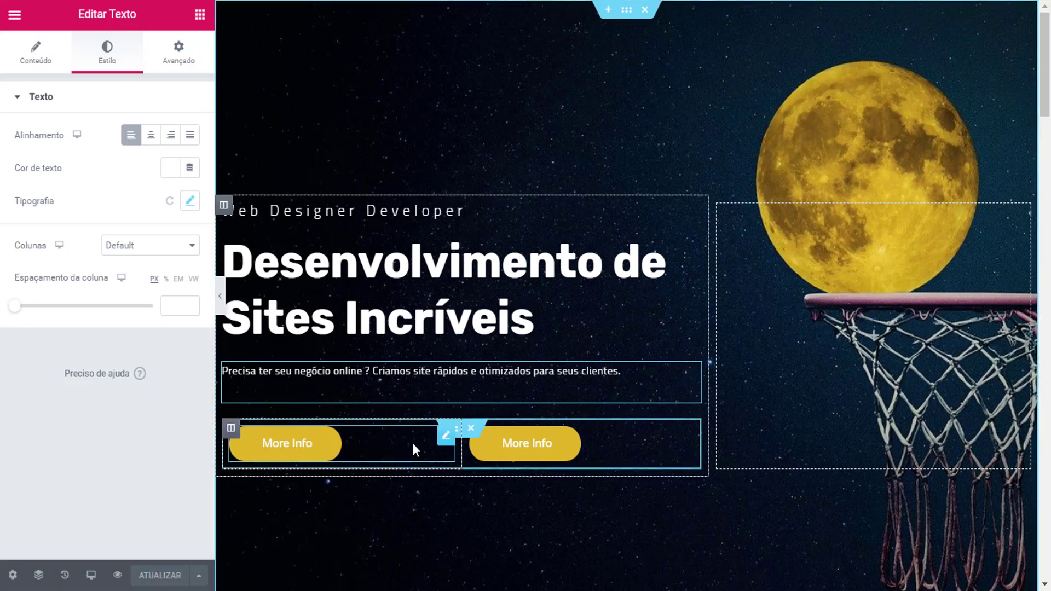
Step: Set the left button column's padding to 0 in the Avançado tab
click(231, 428)
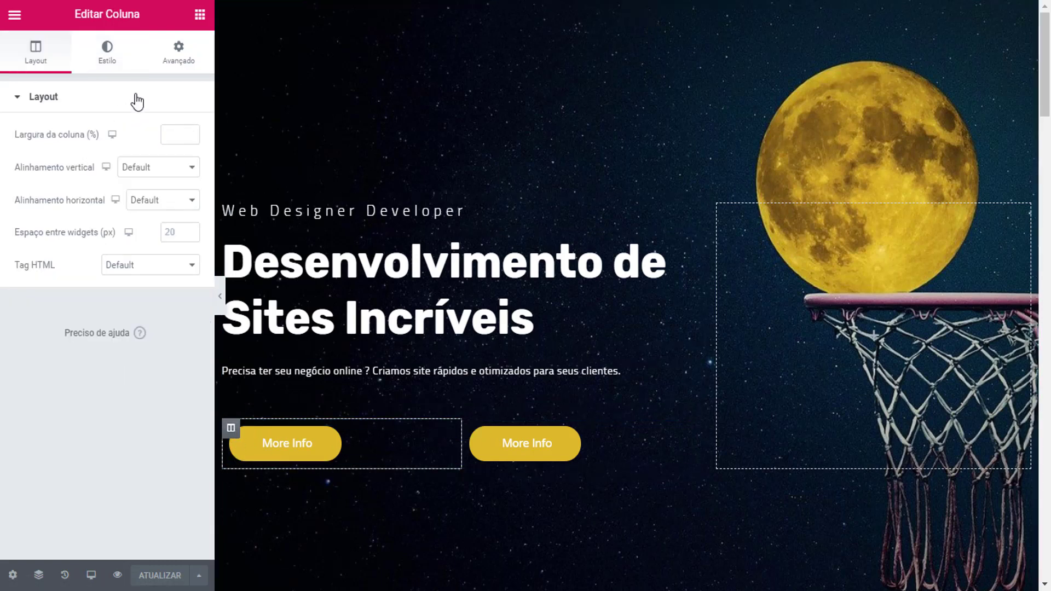
click(167, 67)
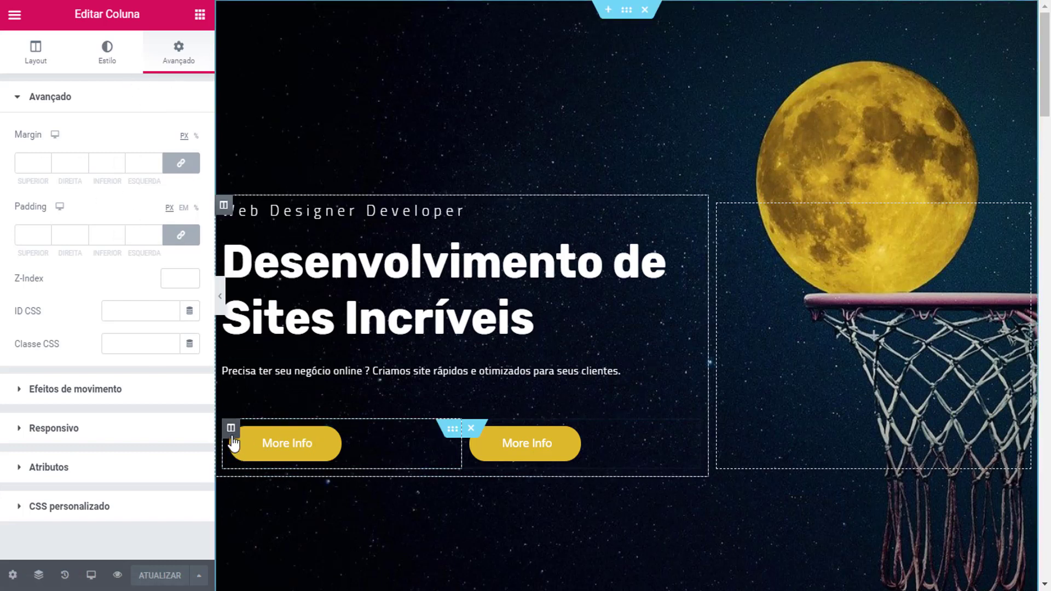
click(192, 236)
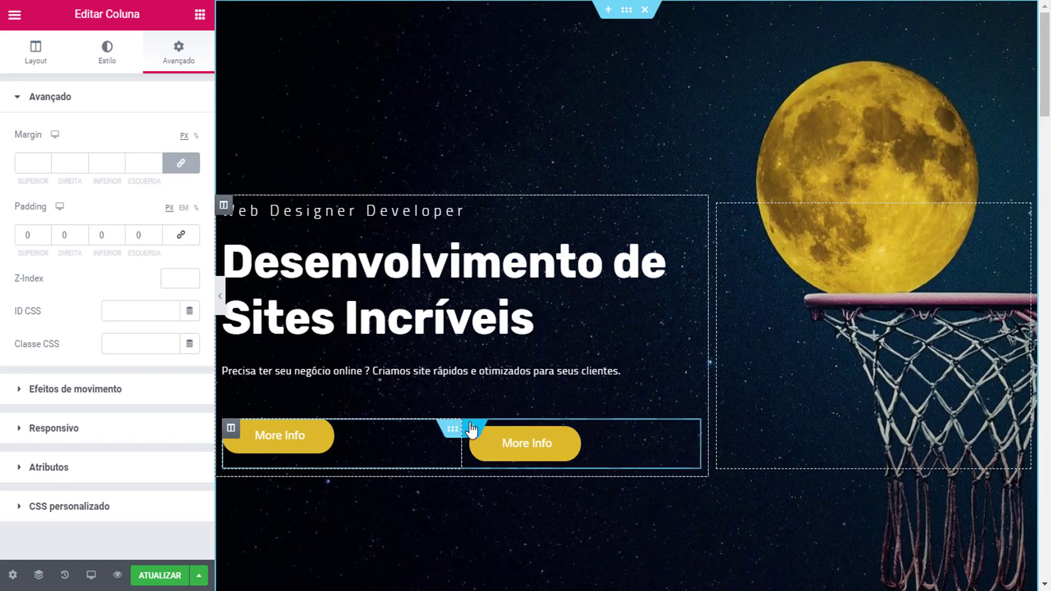
Step: Set the second column's padding to 0 on every side
click(470, 429)
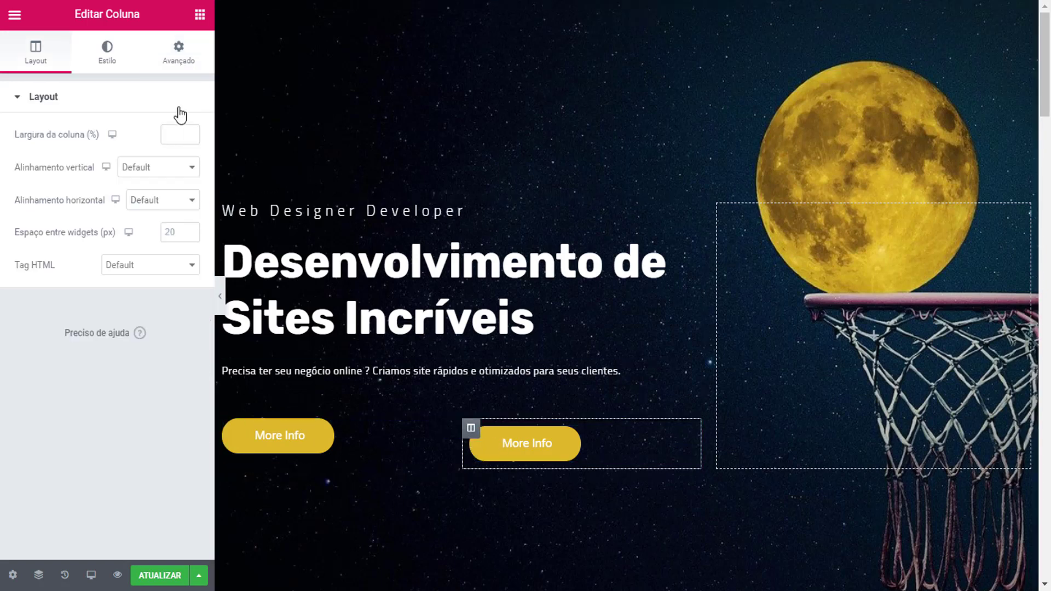
click(179, 52)
click(181, 234)
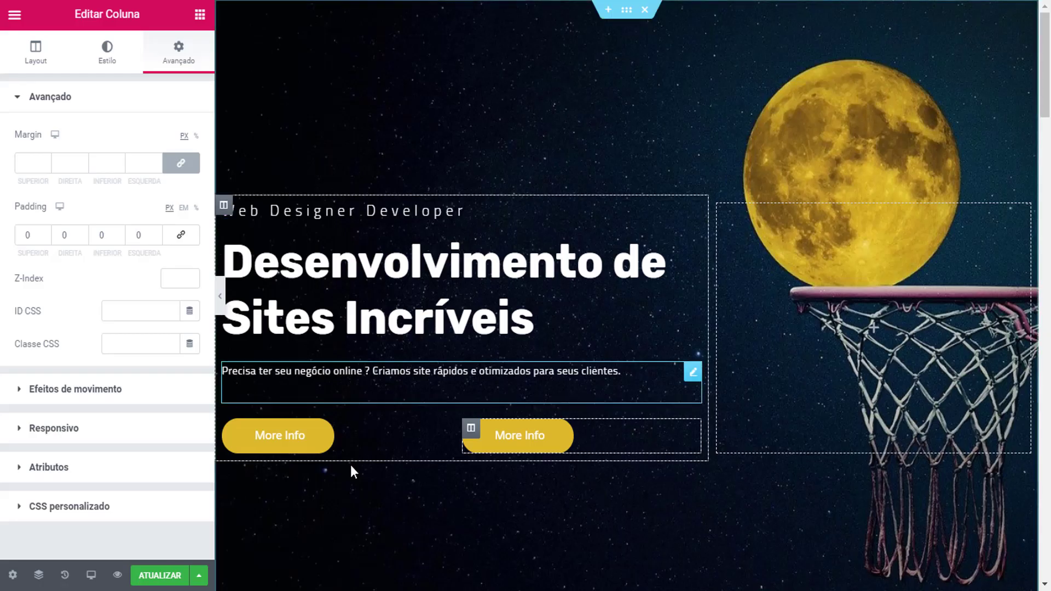
click(328, 438)
Step: Relabel the first button 'SOLICITAR ORÇAMENTO' and set its link to #orcamento
drag(143, 168, 22, 166)
text(SOLICITAR O)
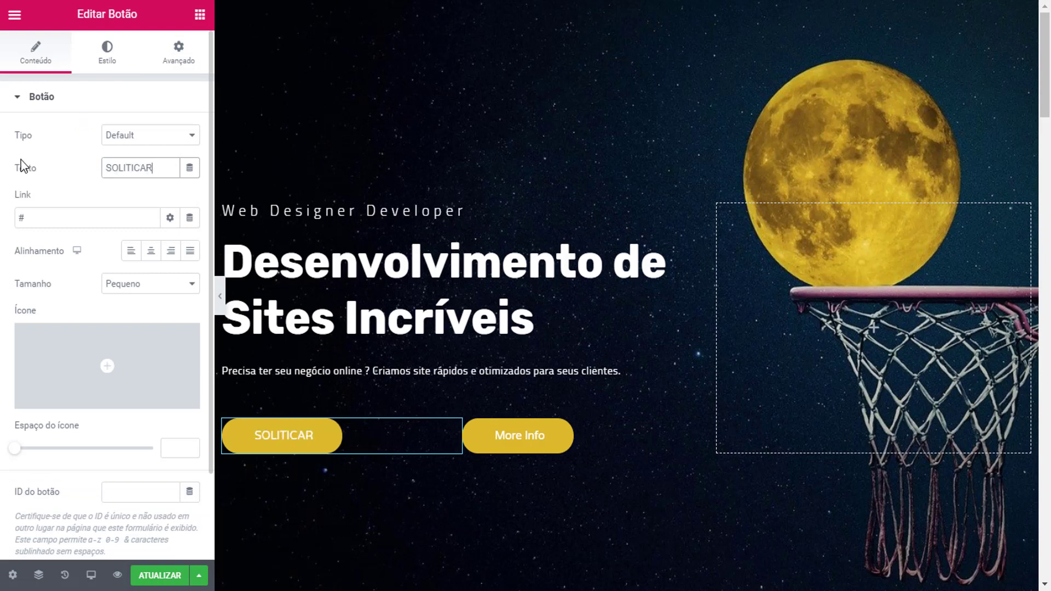
key(BackSpace)
key(BackSpace)
key(BackSpace)
key(BackSpace)
key(BackSpace)
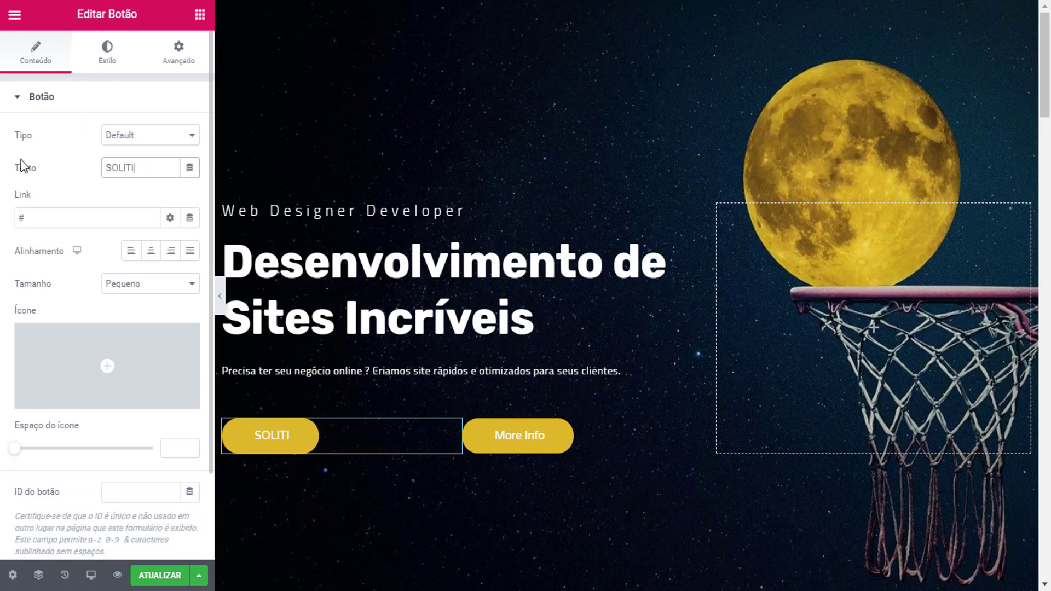
key(BackSpace)
key(BackSpace)
key(BackSpace)
text(LICITAR ORÇAMENTO)
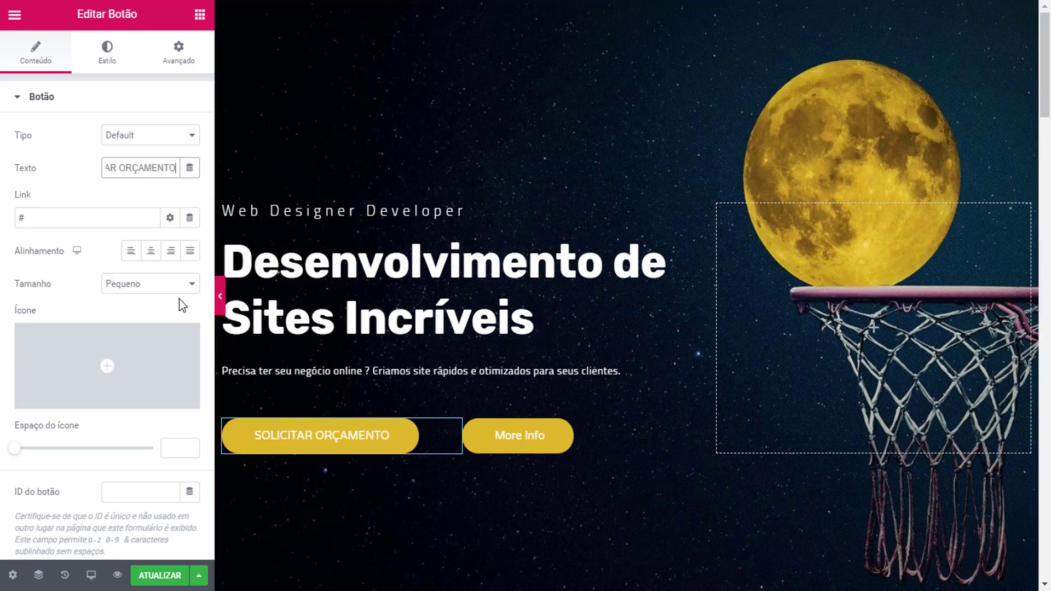
click(60, 222)
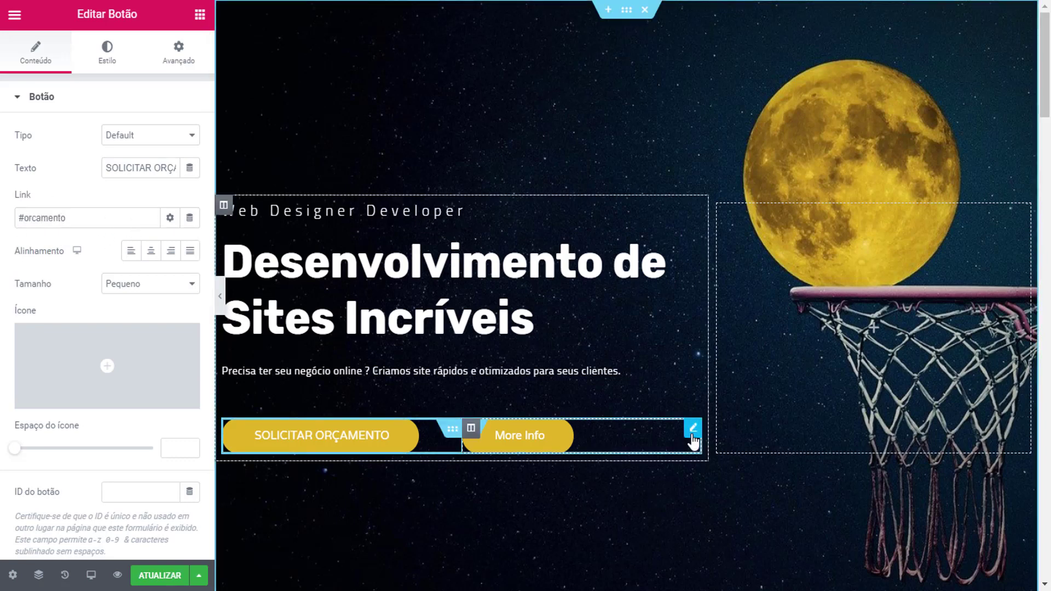
Step: Relabel the second button 'VER SERVIÇOS', link it to #servicos, and update the page
click(692, 440)
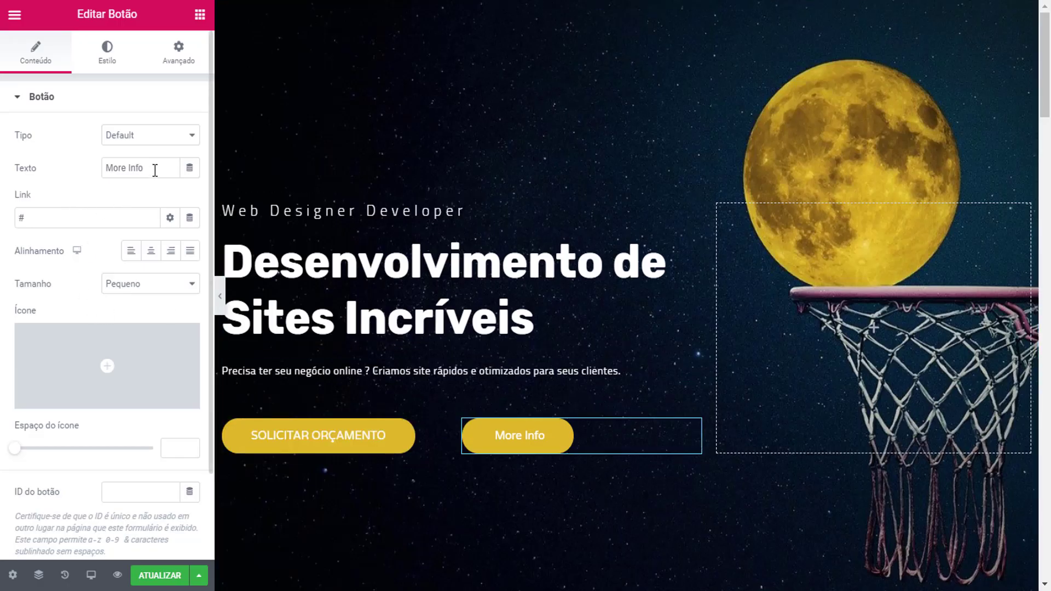
triple_click(155, 171)
text(VER SERVIÇOS)
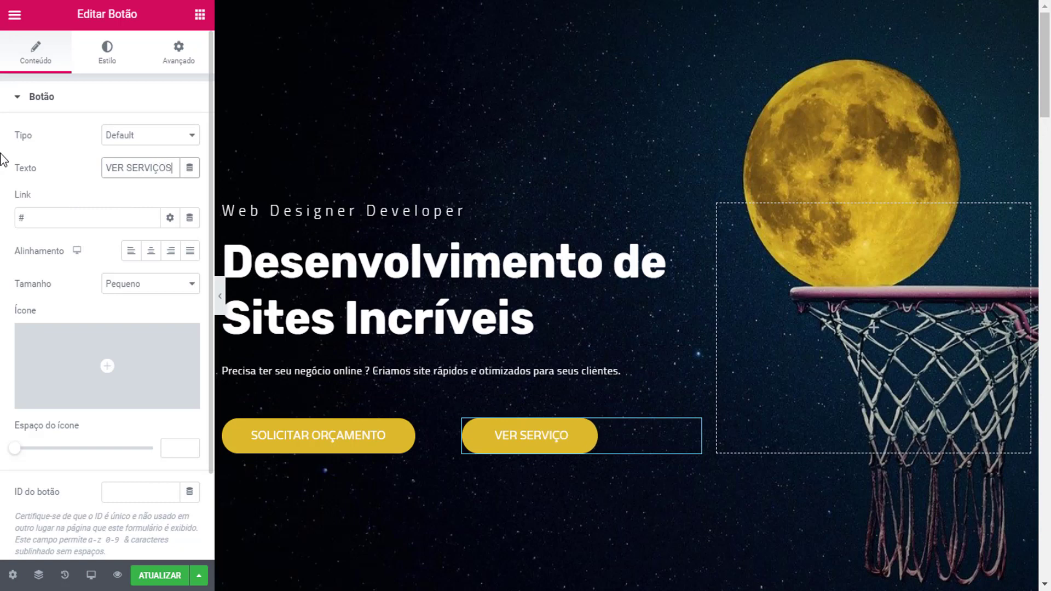
click(75, 225)
text(servicos)
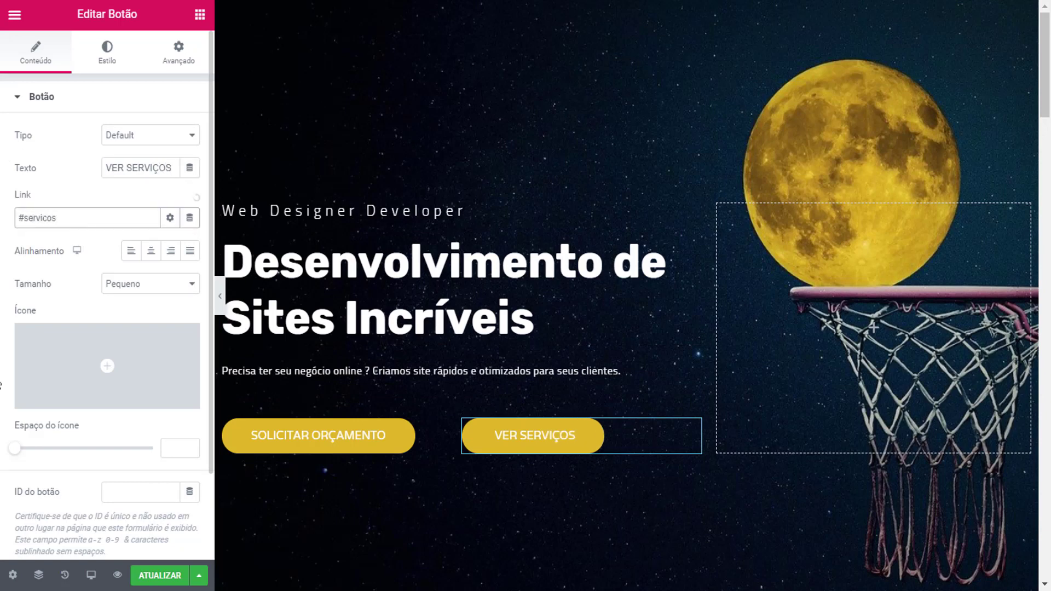
click(162, 575)
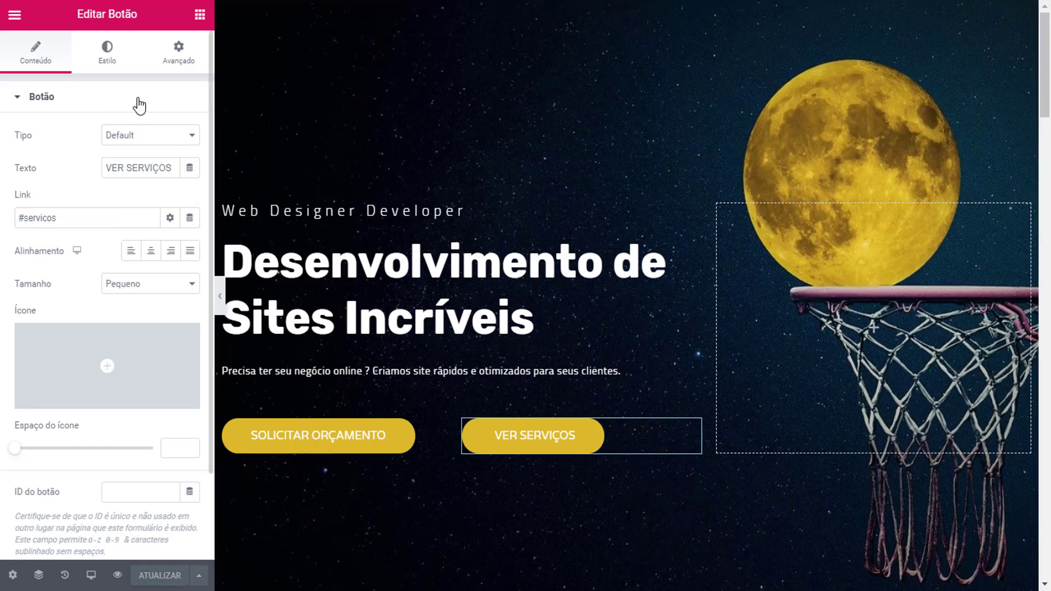
click(411, 441)
Step: Set the SOLICITAR ORÇAMENTO button's typography to Cairo with letter spacing 1
click(108, 53)
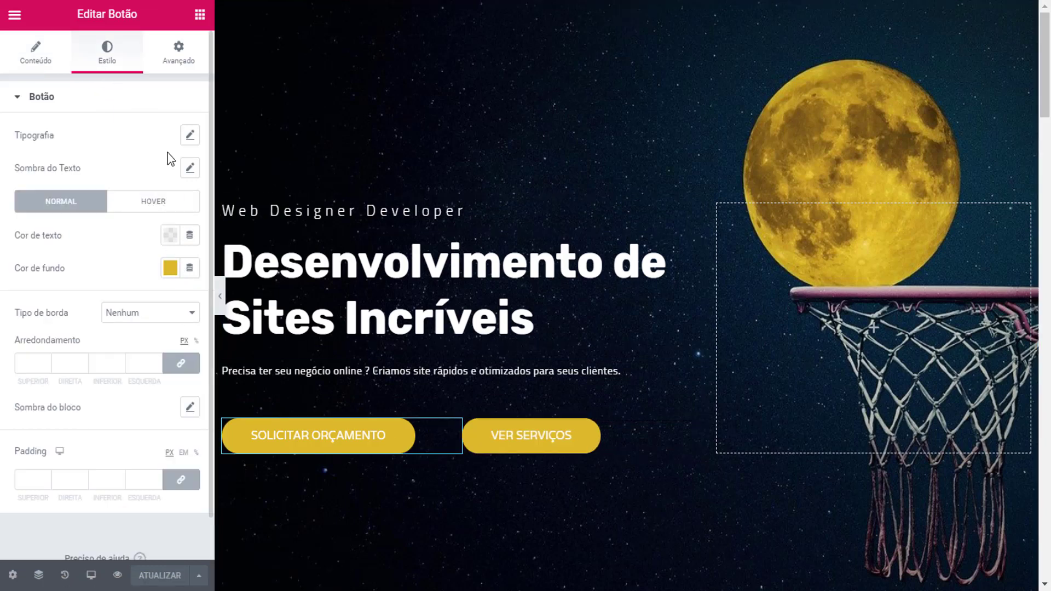
click(189, 135)
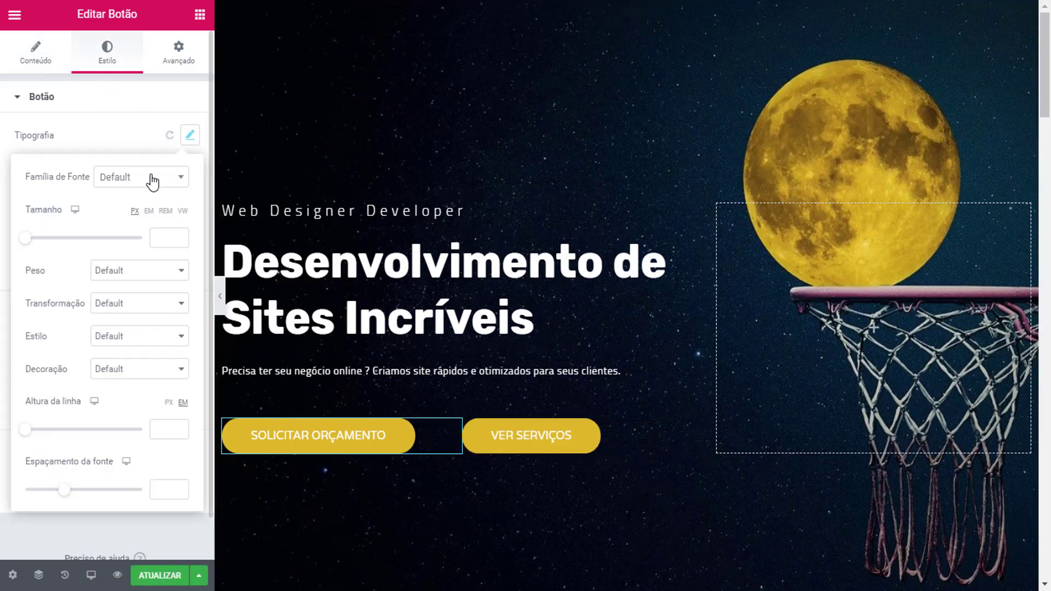
click(152, 180)
text(cairo)
key(Return)
click(162, 491)
text(1)
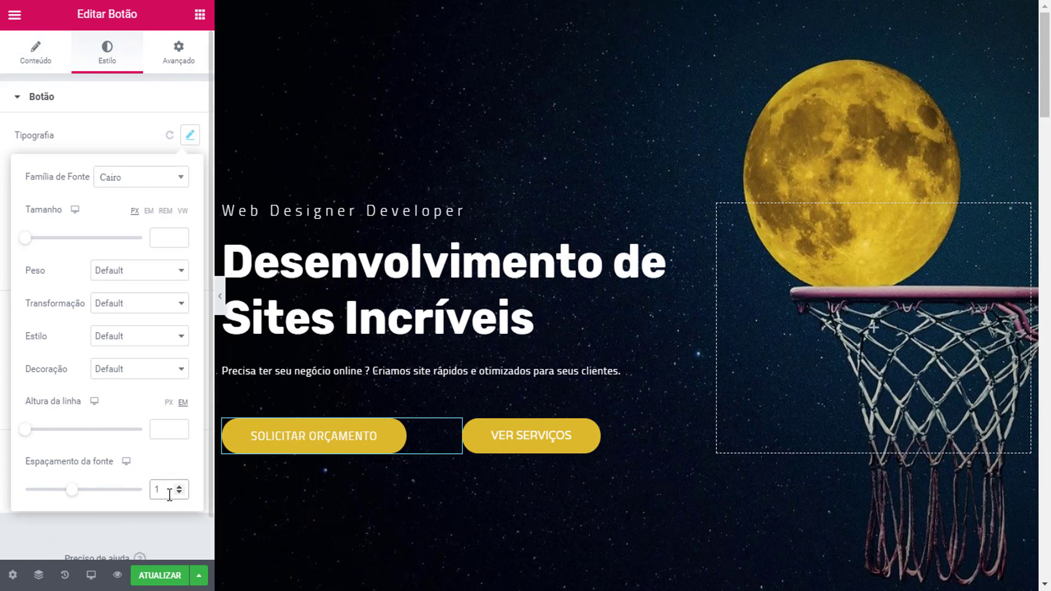
click(3, 420)
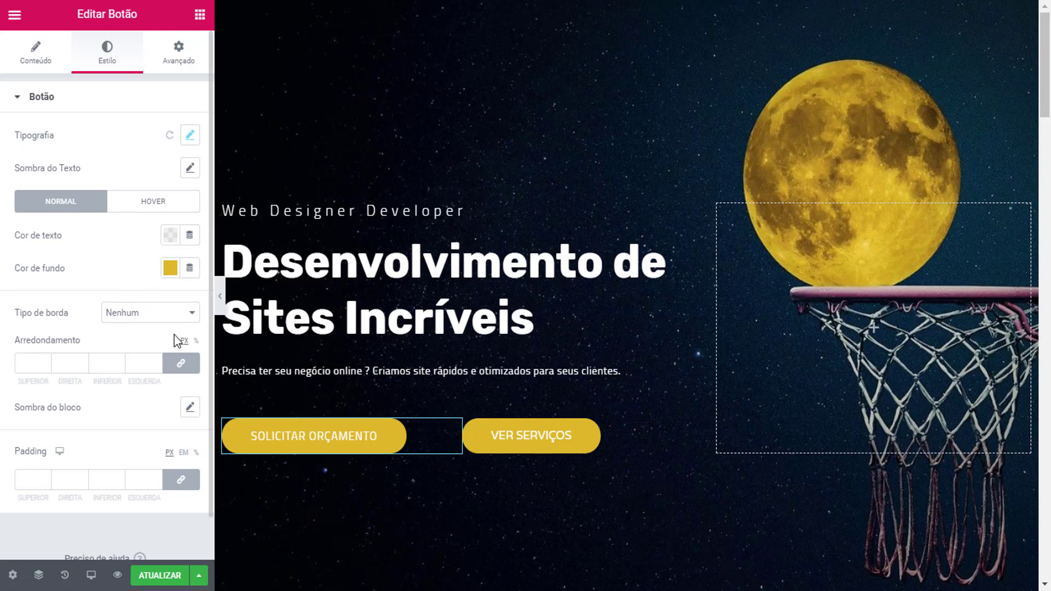
Step: Give the button a solid 1 px yellow border on all sides
click(167, 314)
click(159, 341)
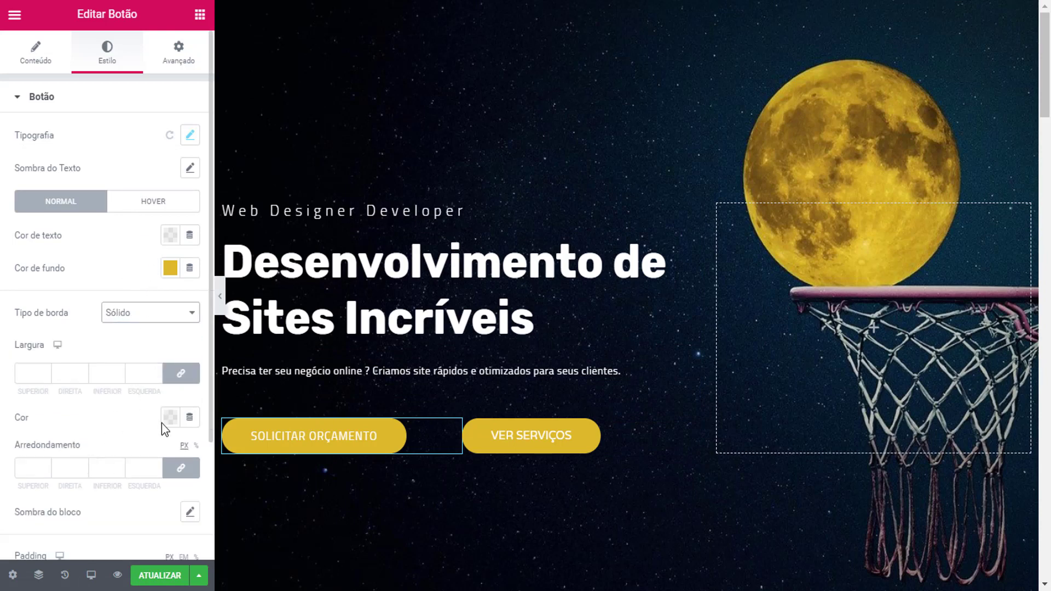
click(46, 377)
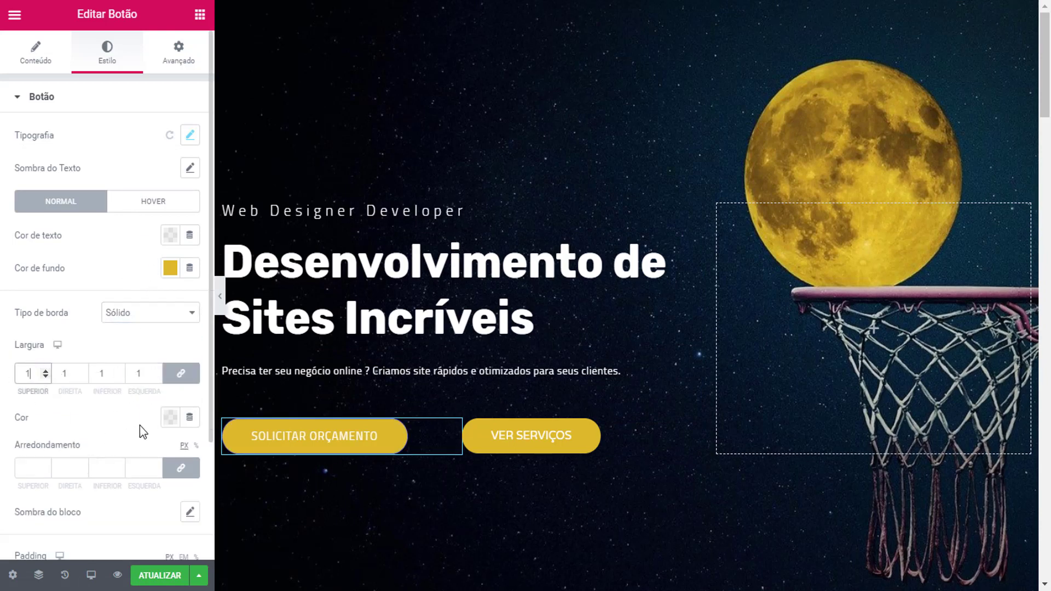
click(169, 419)
click(253, 174)
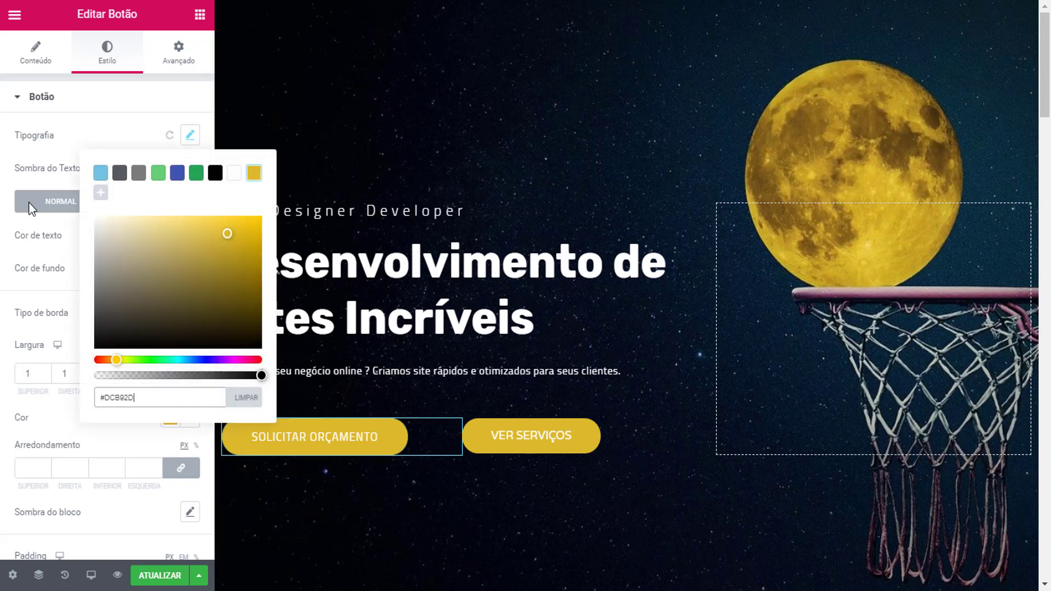
click(5, 353)
click(150, 205)
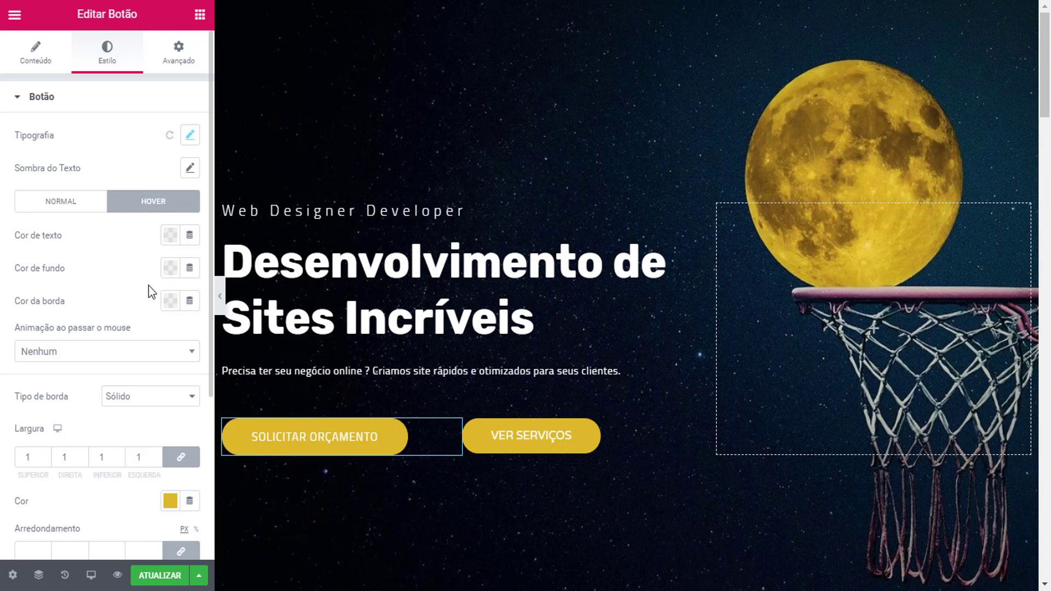
Step: Set hover colours to a white background with gold text and gold border, then hide the panel
click(170, 268)
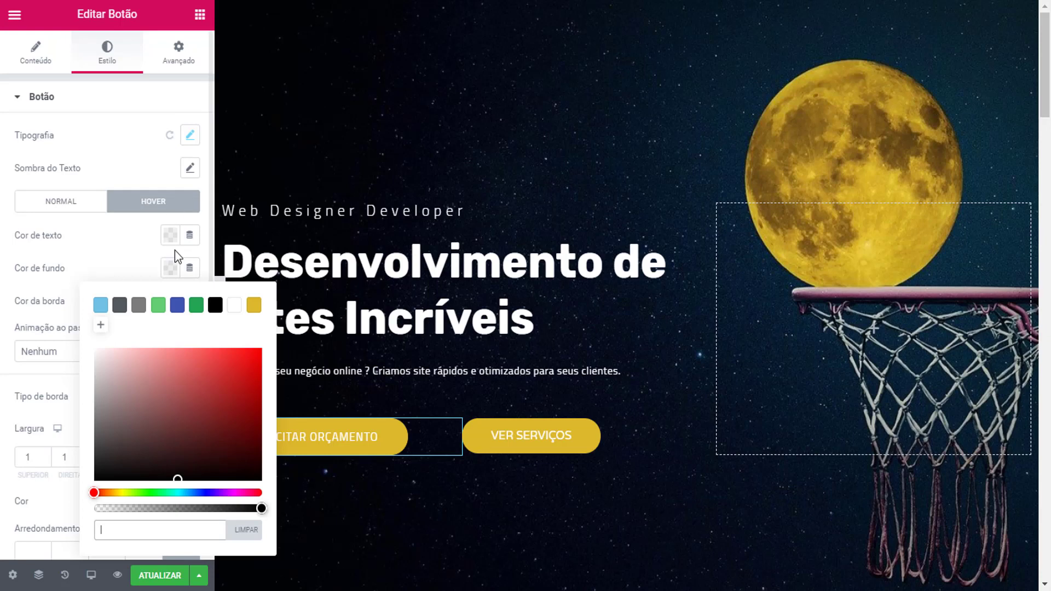
click(234, 305)
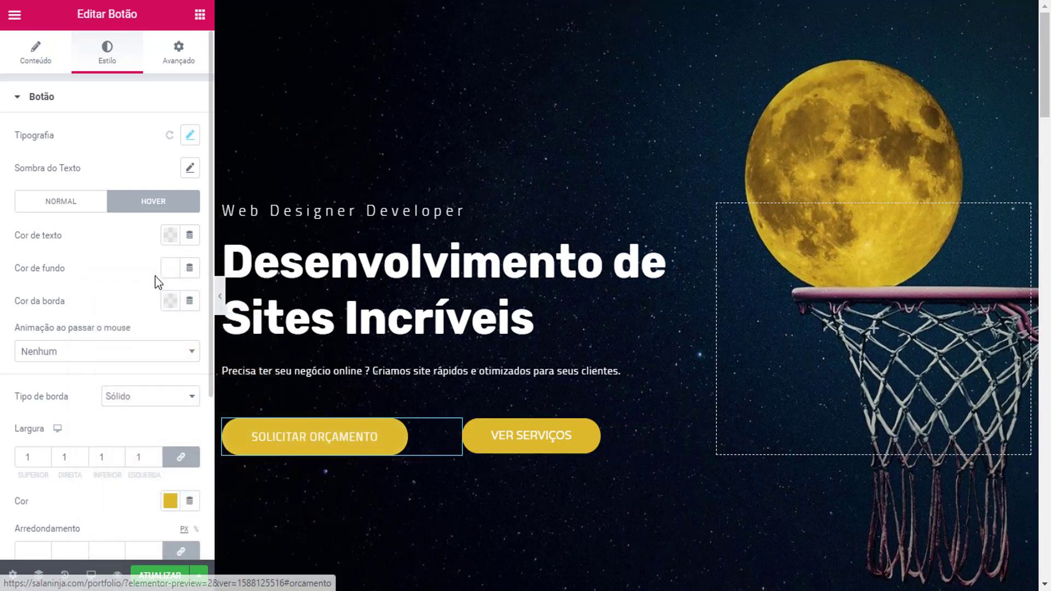
click(169, 238)
click(254, 272)
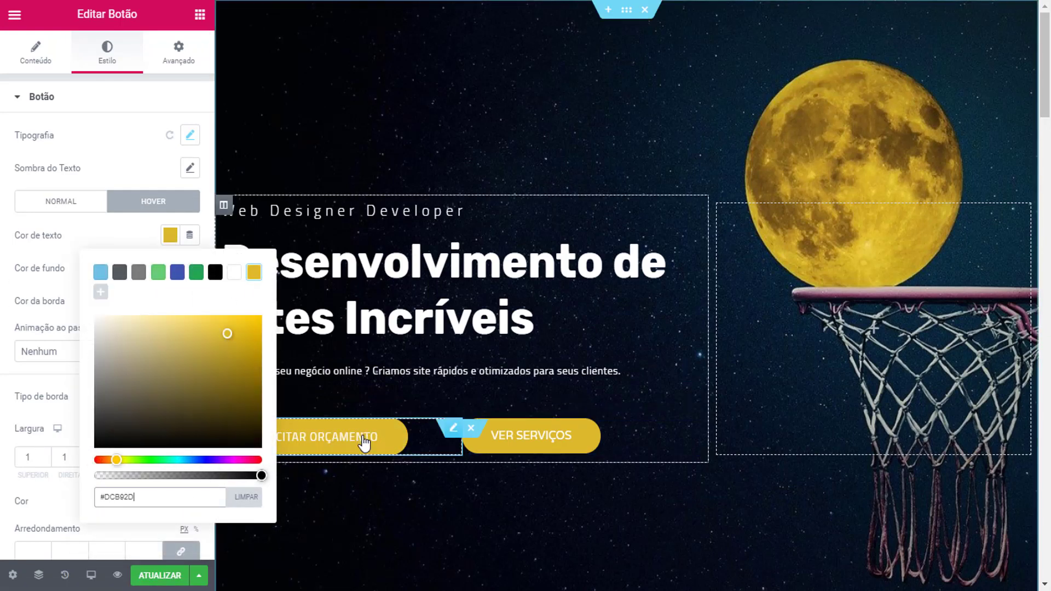
click(170, 300)
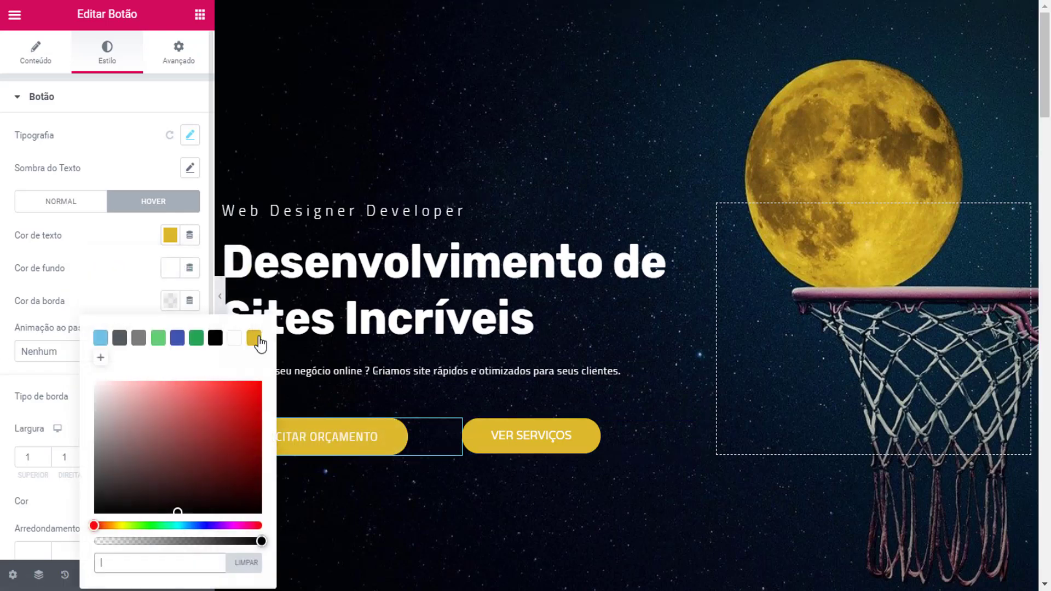
click(252, 337)
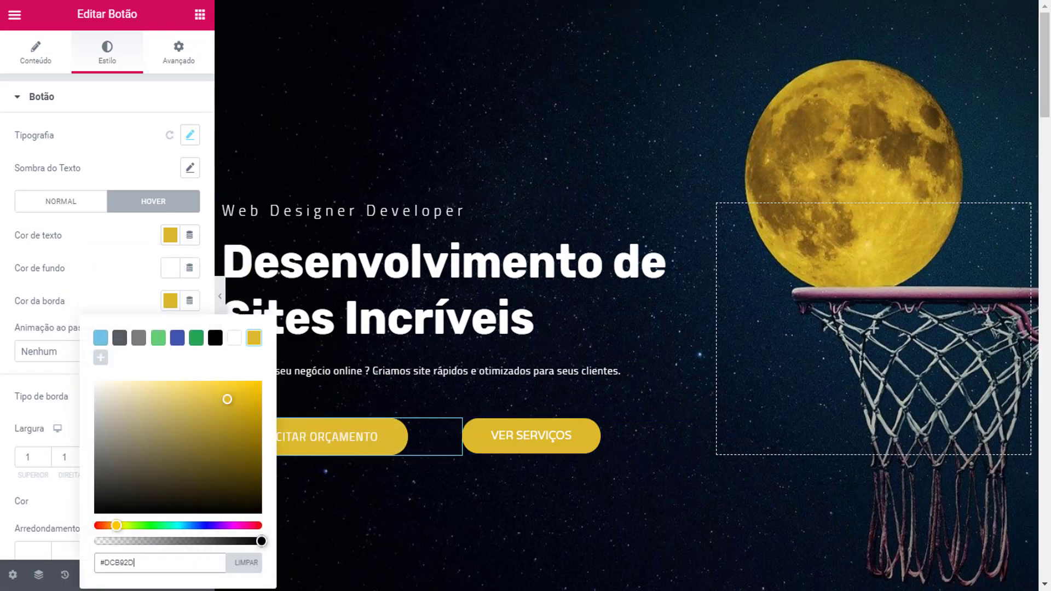
click(219, 296)
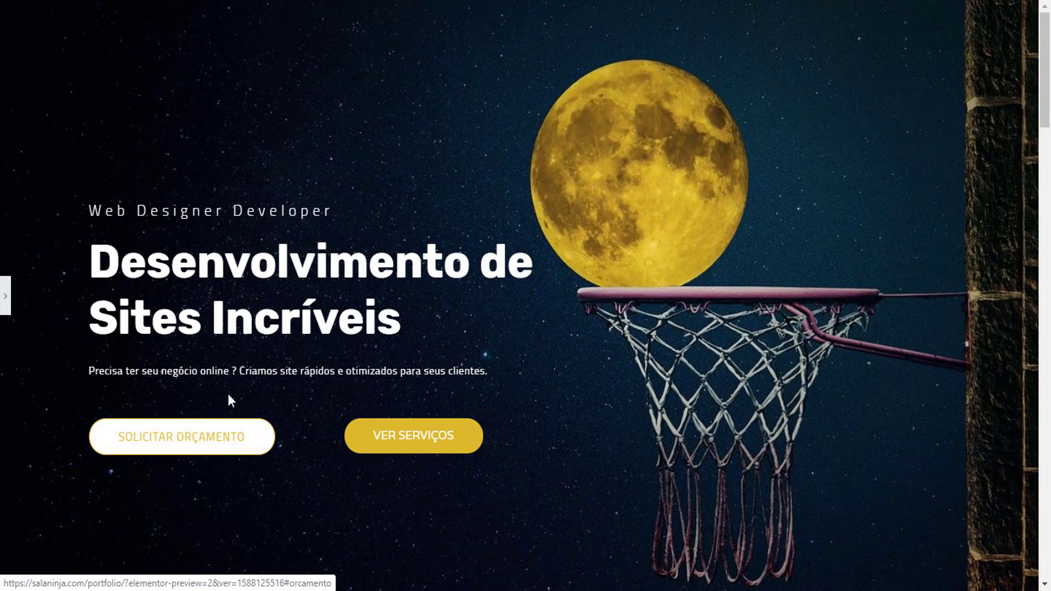
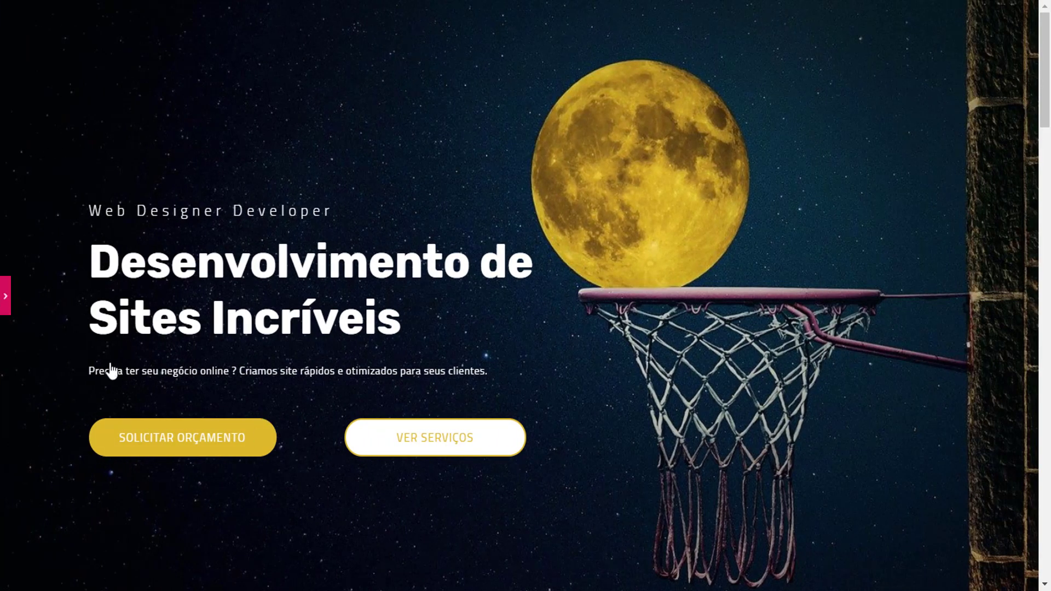
Step: Select the buttons' inner section and clear its Content Width value
click(5, 298)
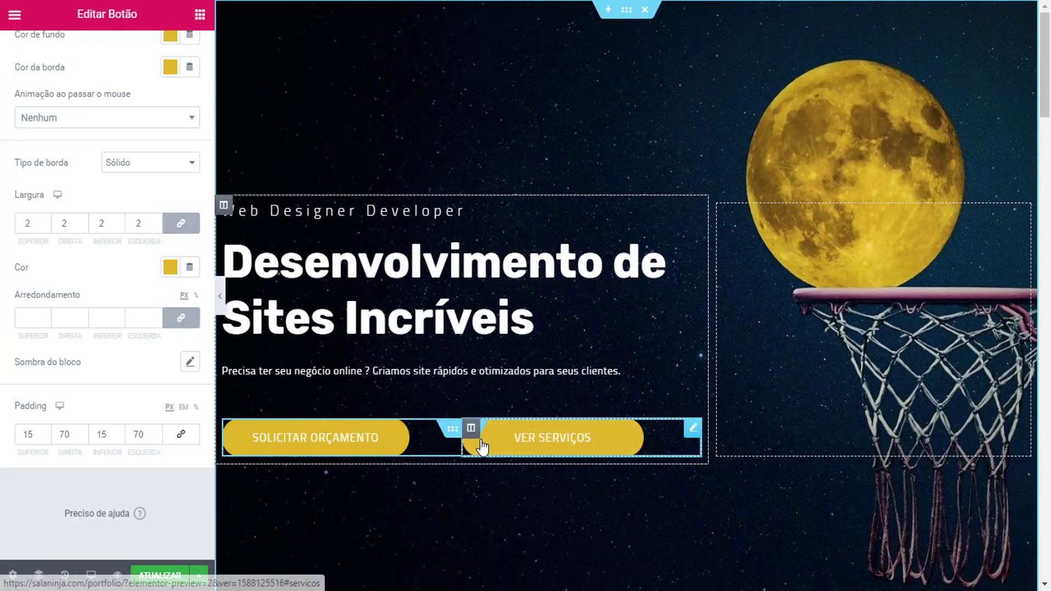
click(452, 428)
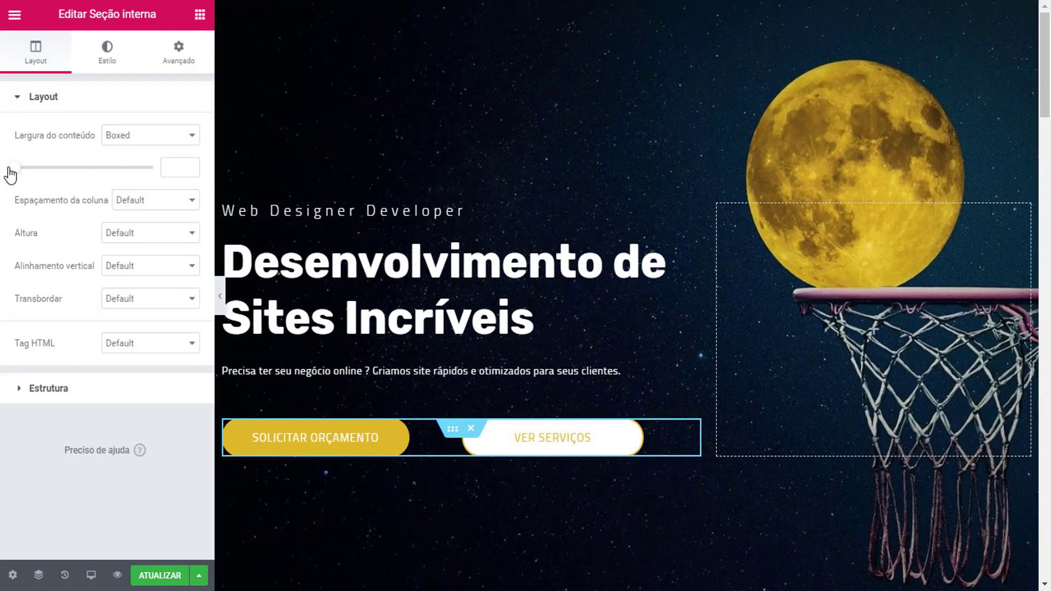
mouse_move(21, 169)
mouse_down()
mouse_move(41, 170)
mouse_move(6, 174)
mouse_up()
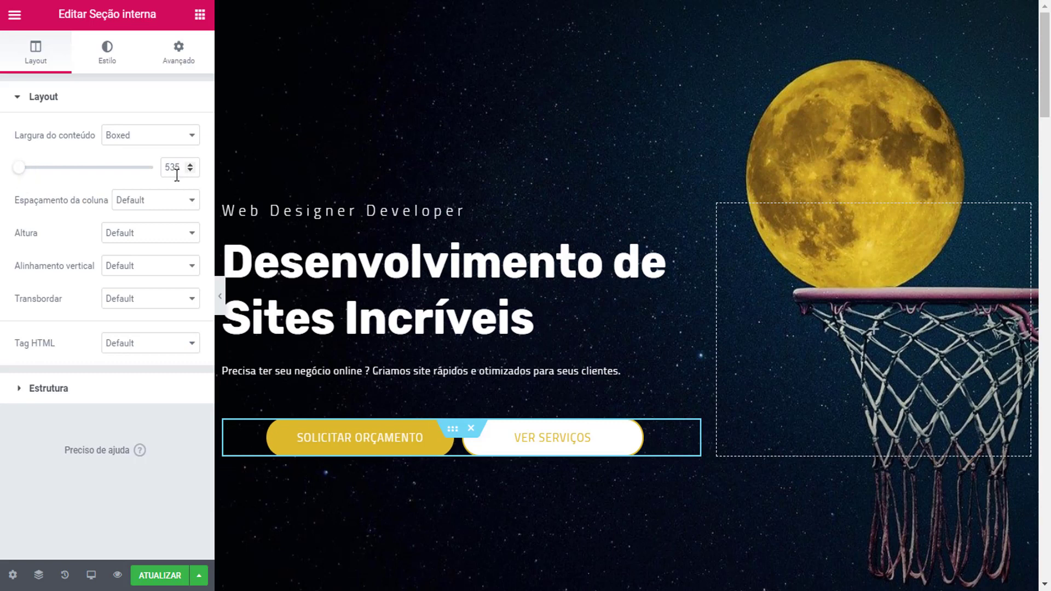
drag(172, 170, 93, 171)
key(BackSpace)
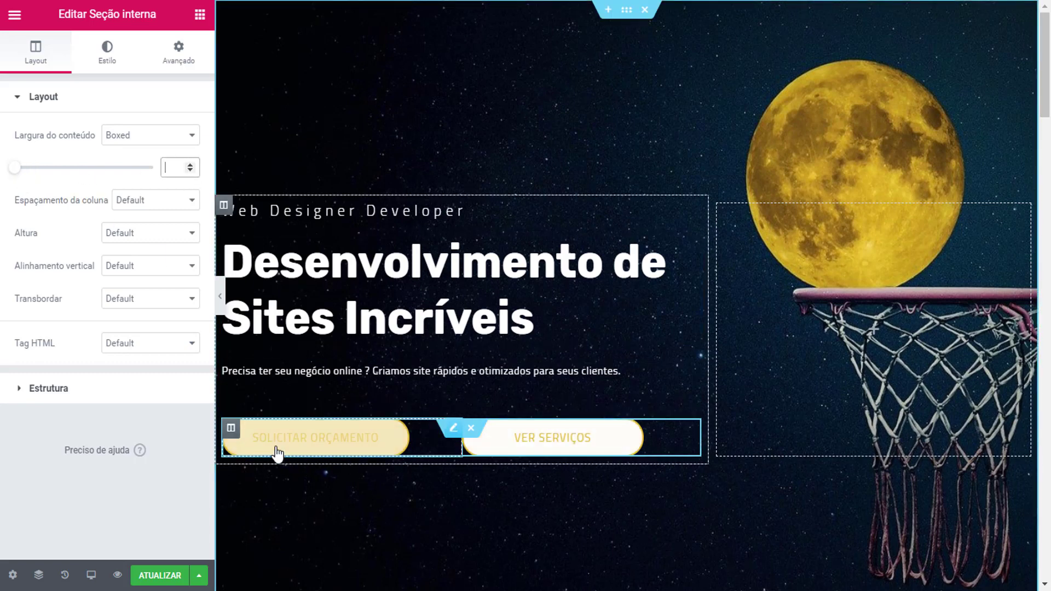
Step: Set the left button column's width to 40% and preview the page
click(231, 427)
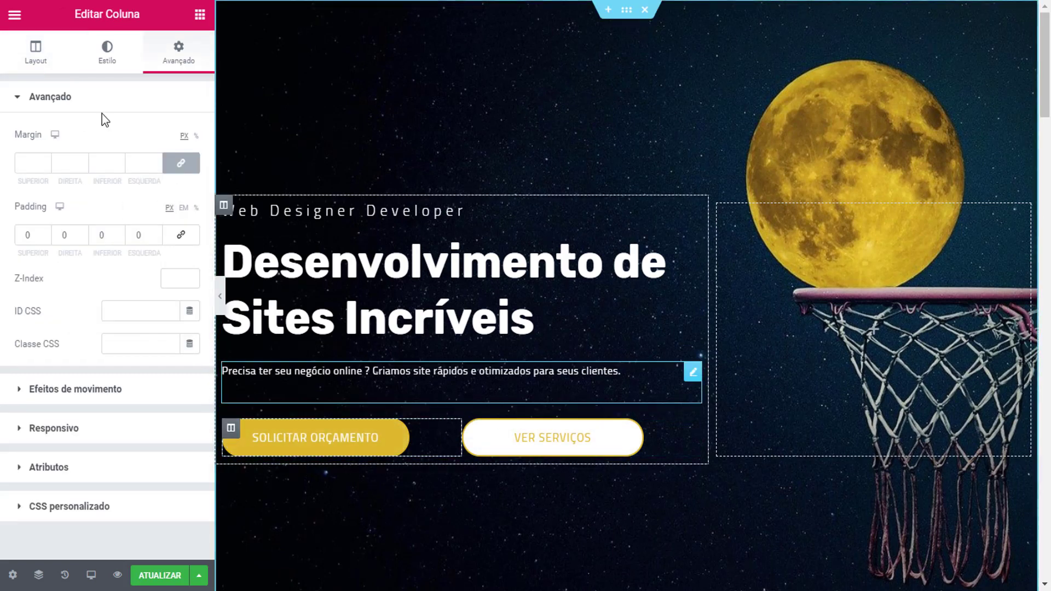
click(55, 61)
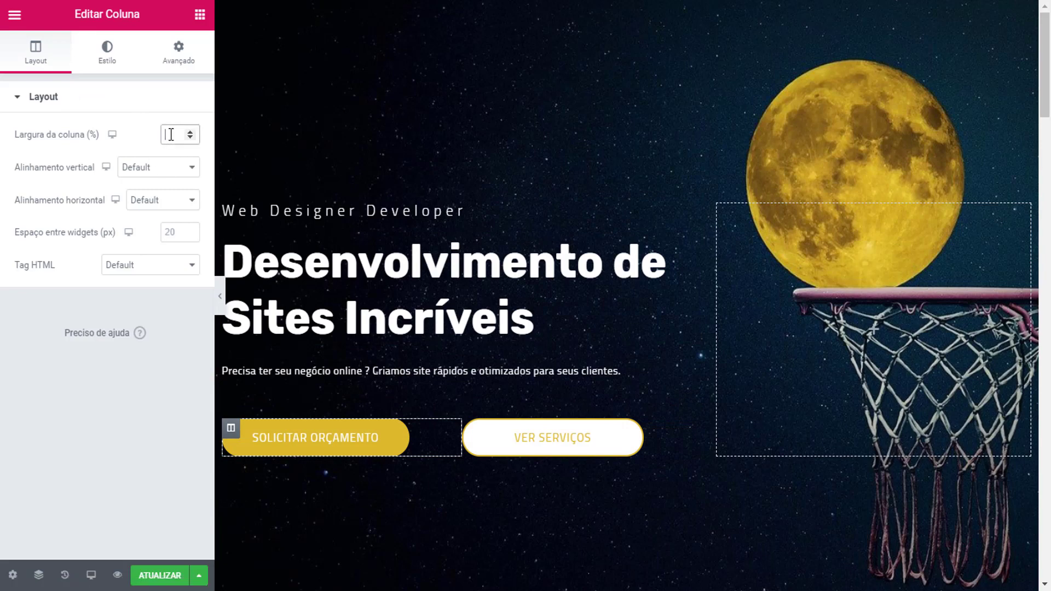
text(40)
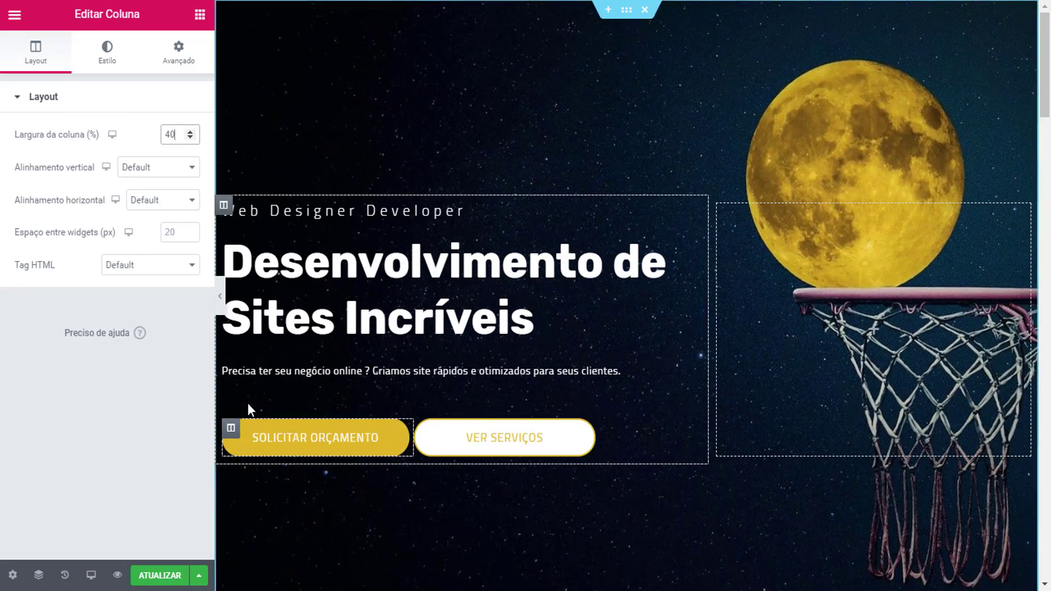
key(ctrl+p)
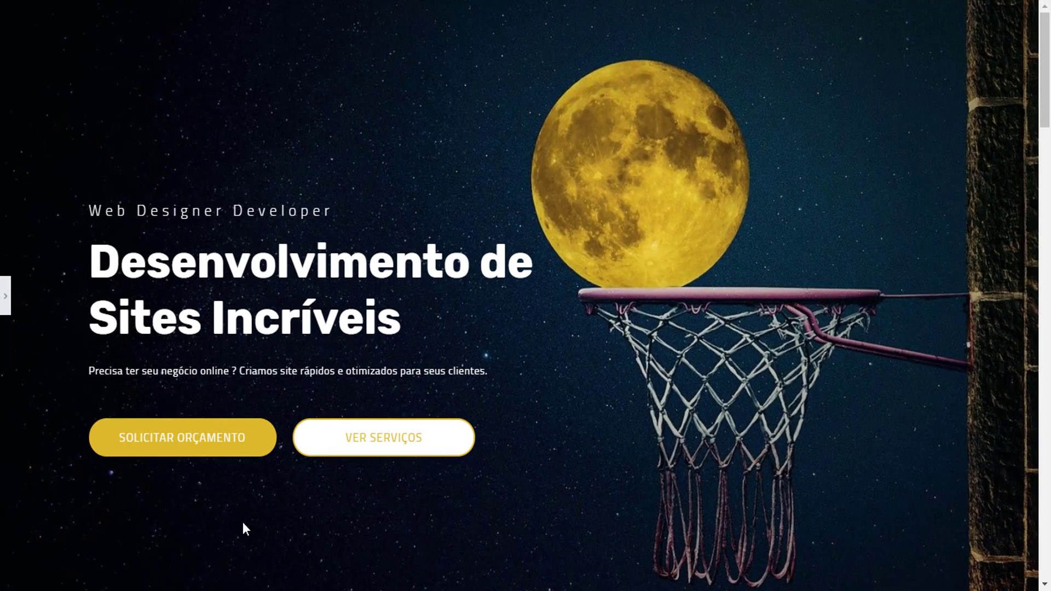
Step: Publish the hero changes with ATUALIZAR and inspect the headline on the live page
click(5, 296)
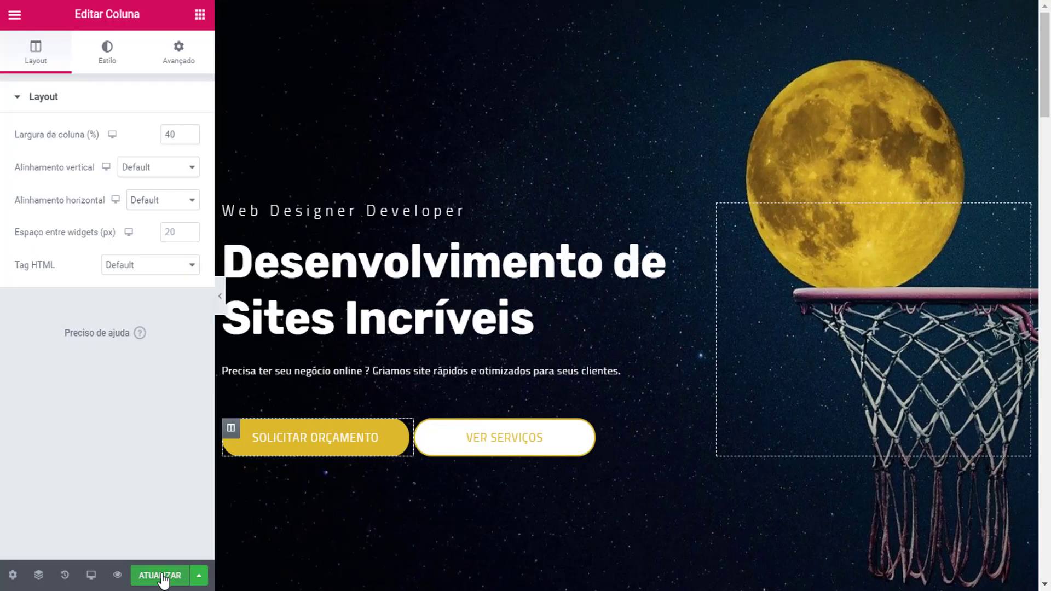
click(164, 575)
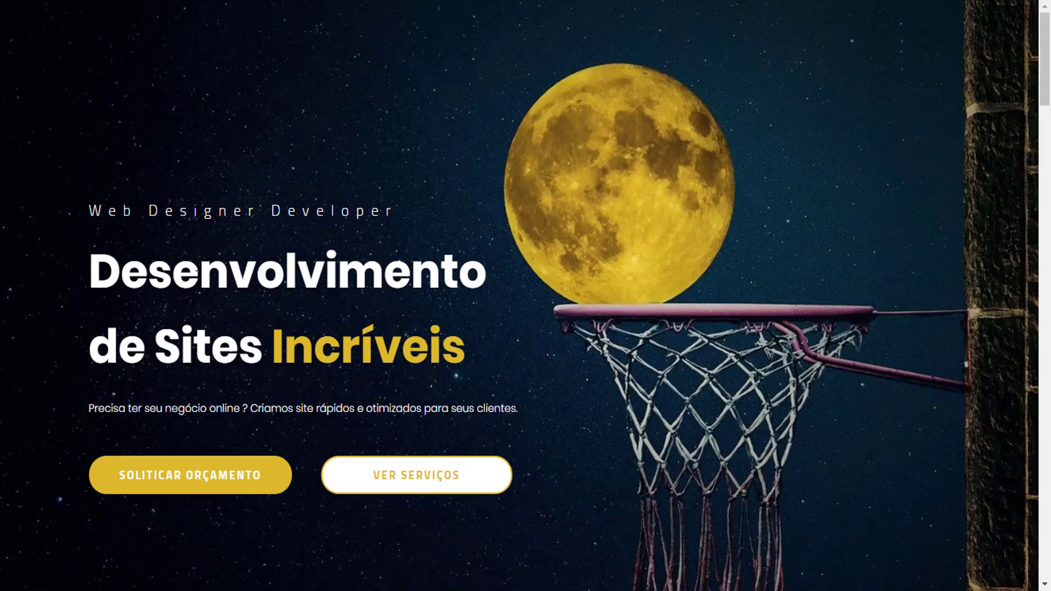
drag(64, 289, 495, 393)
click(383, 358)
Step: Check the word Incríveis, then select the hero headline and show the widget library
drag(314, 346, 375, 346)
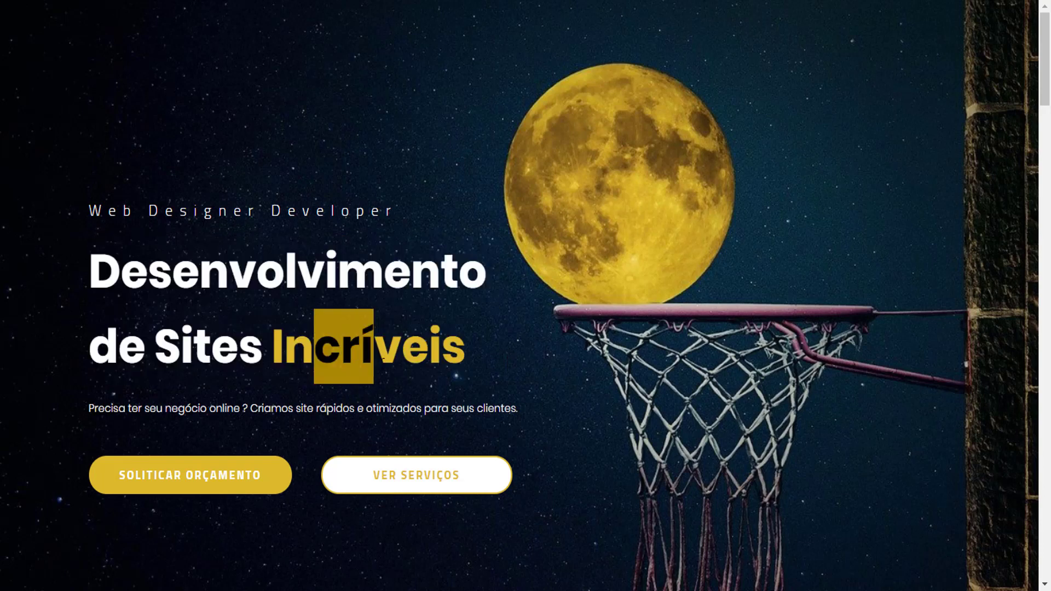
click(348, 353)
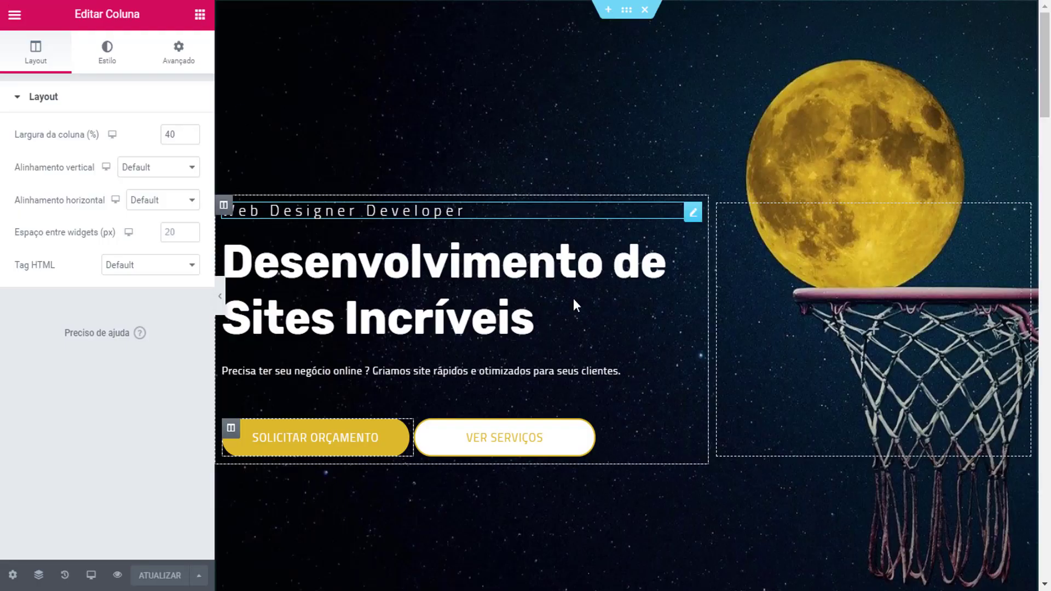
click(573, 300)
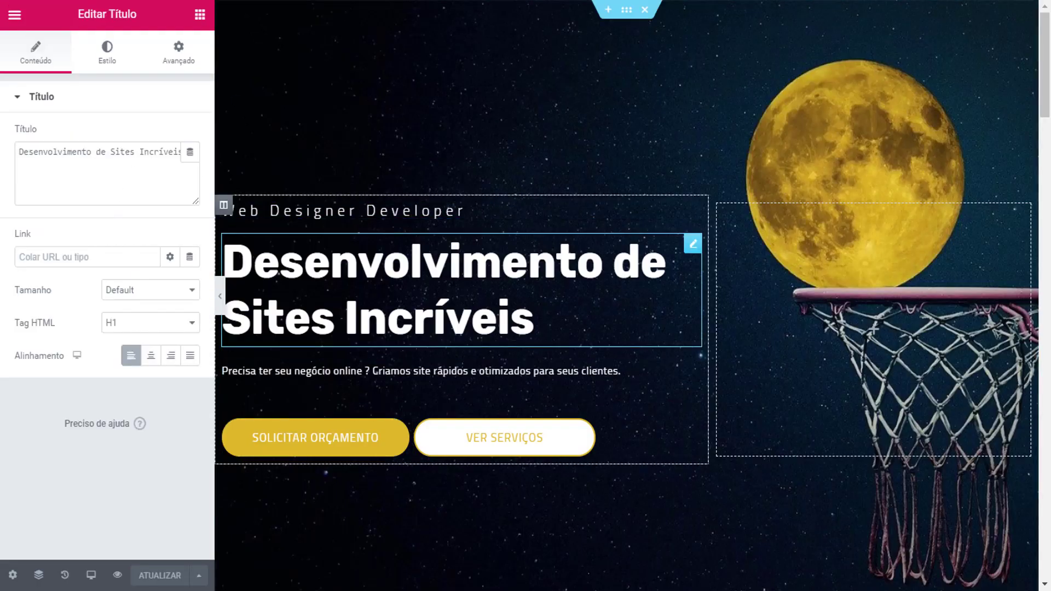
click(200, 15)
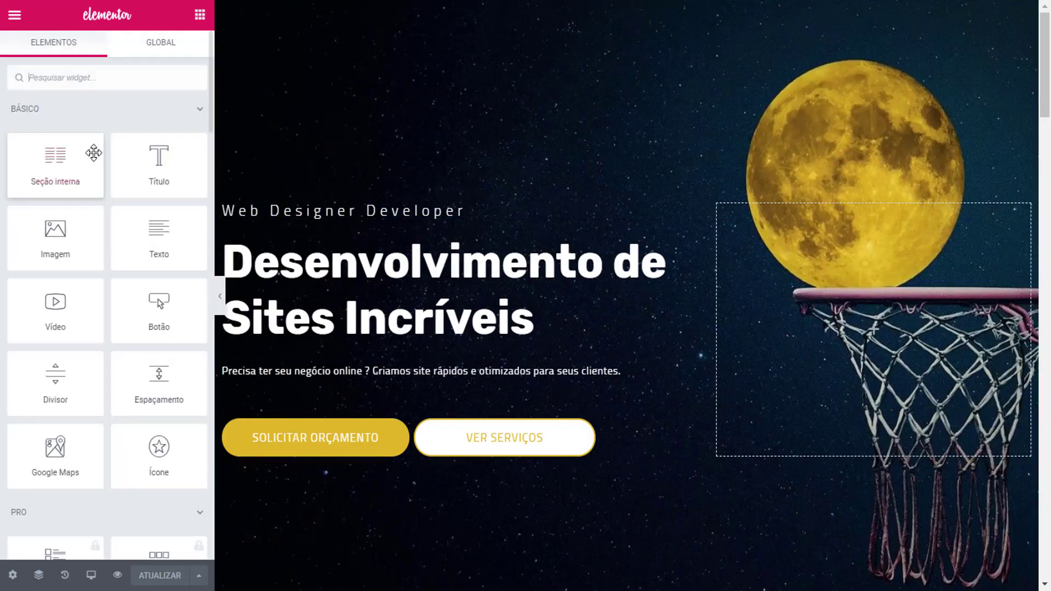
Step: Add a Text widget below the headline and paste 'Desenvolvimento de Sites Incríveis' into it
drag(160, 239, 414, 346)
click(693, 246)
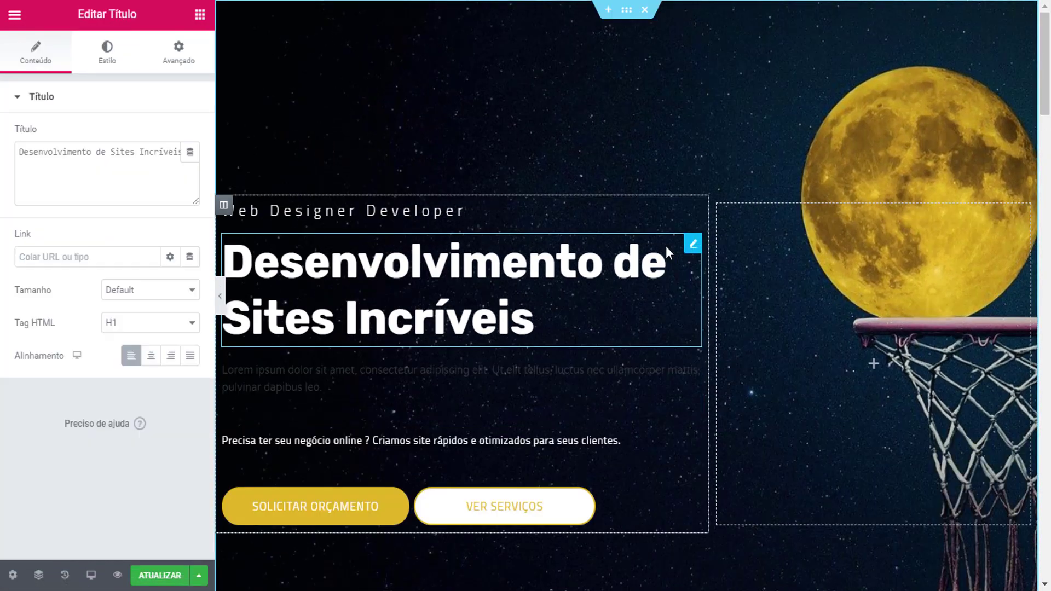
triple_click(111, 171)
key(ctrl+c)
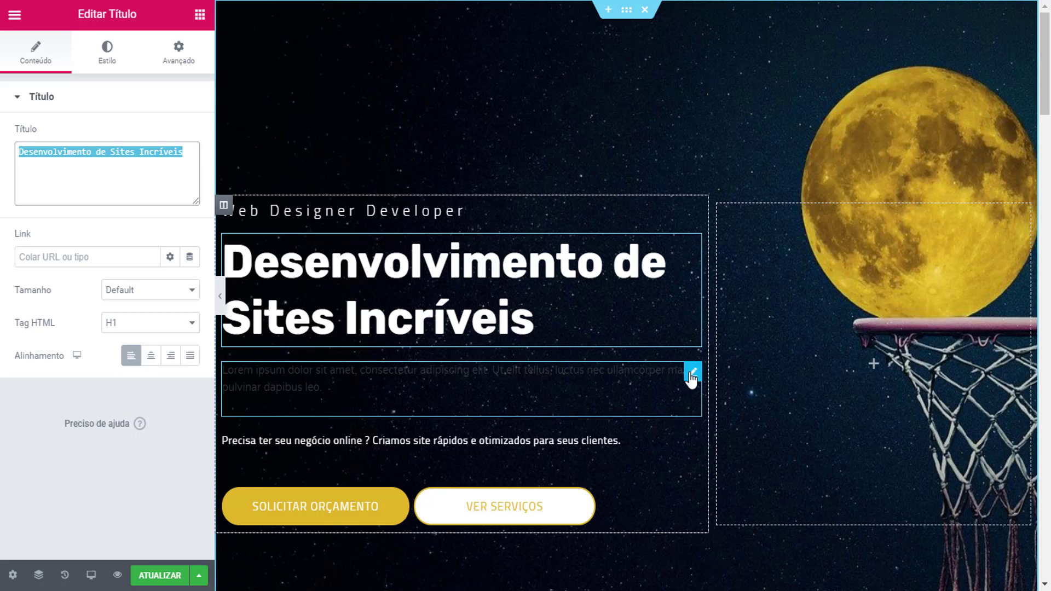
click(694, 370)
drag(95, 441, 2, 337)
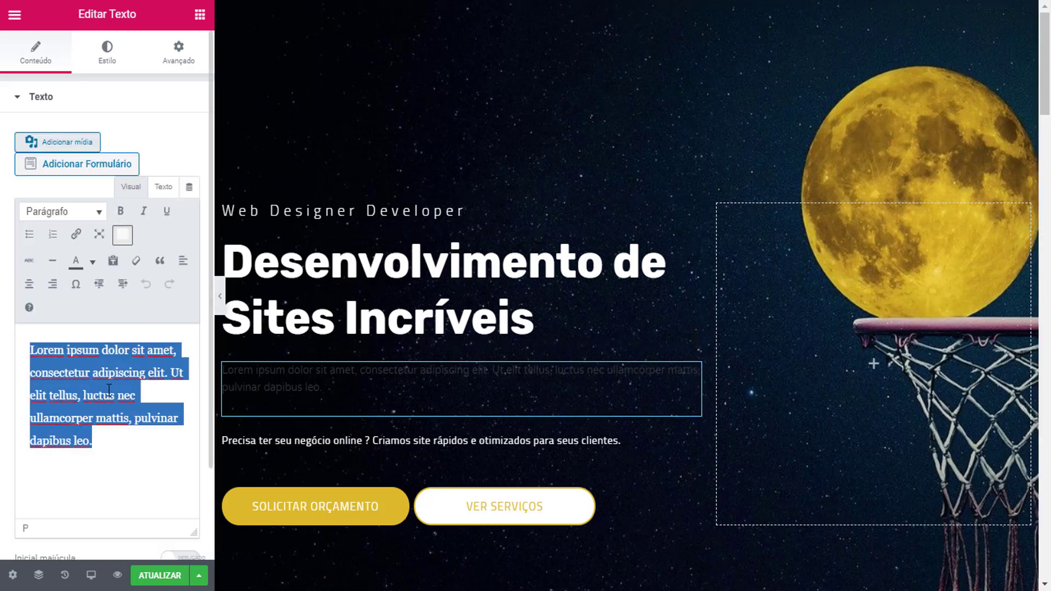
key(ctrl+v)
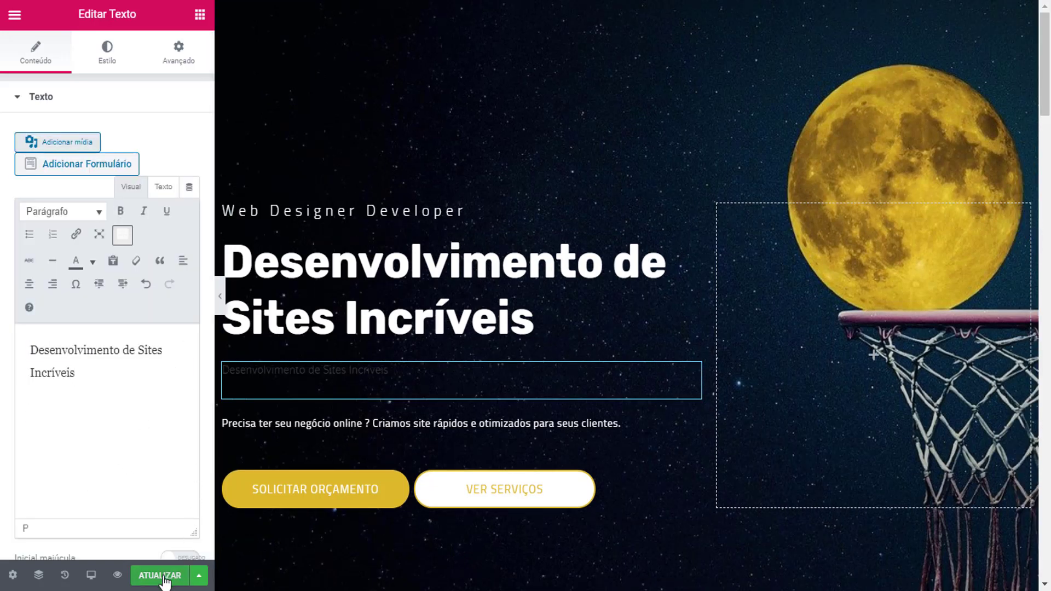
Step: Save the page and delete the original heading with Excluir
click(160, 575)
right_click(695, 251)
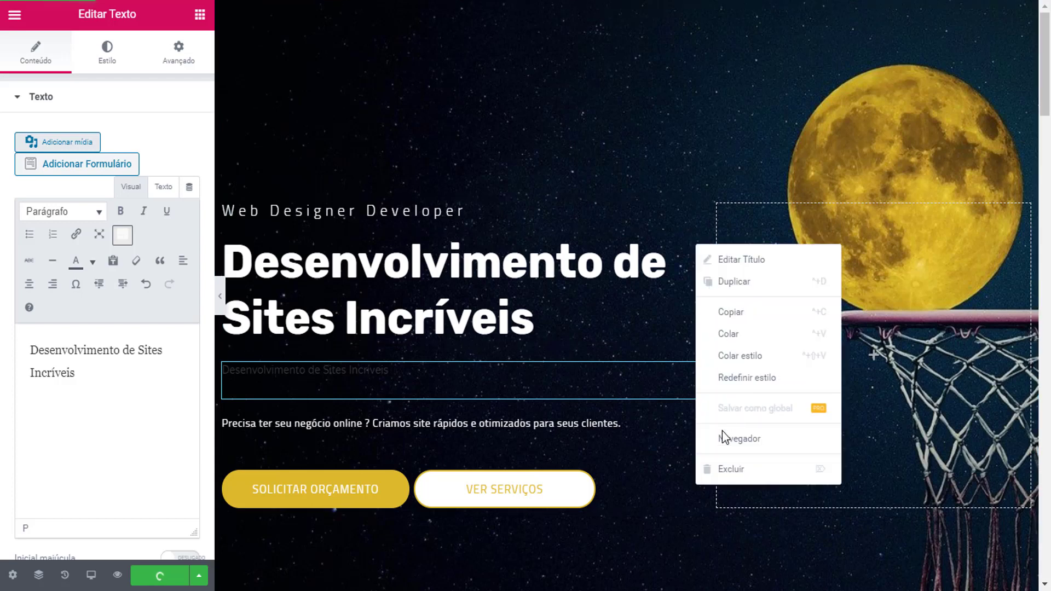
click(727, 466)
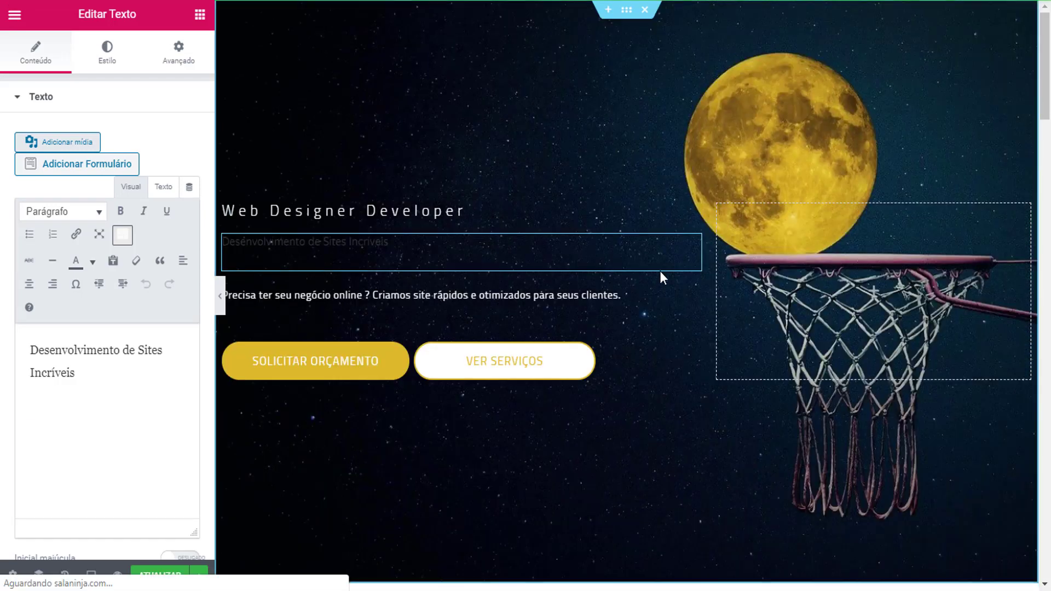
Step: Make the text widget's colour white in its style settings
click(107, 51)
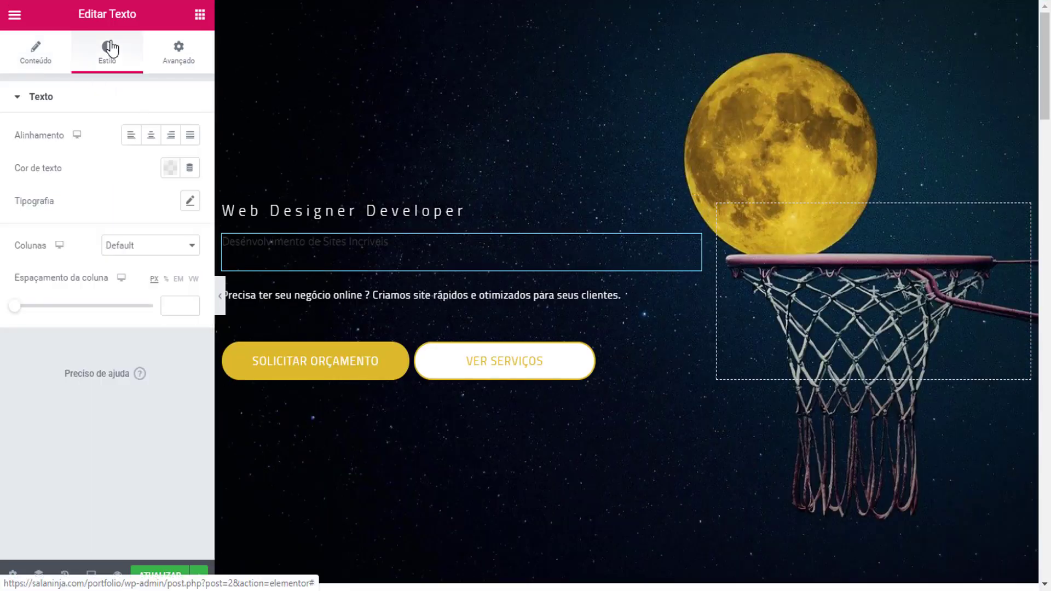
click(171, 168)
click(236, 206)
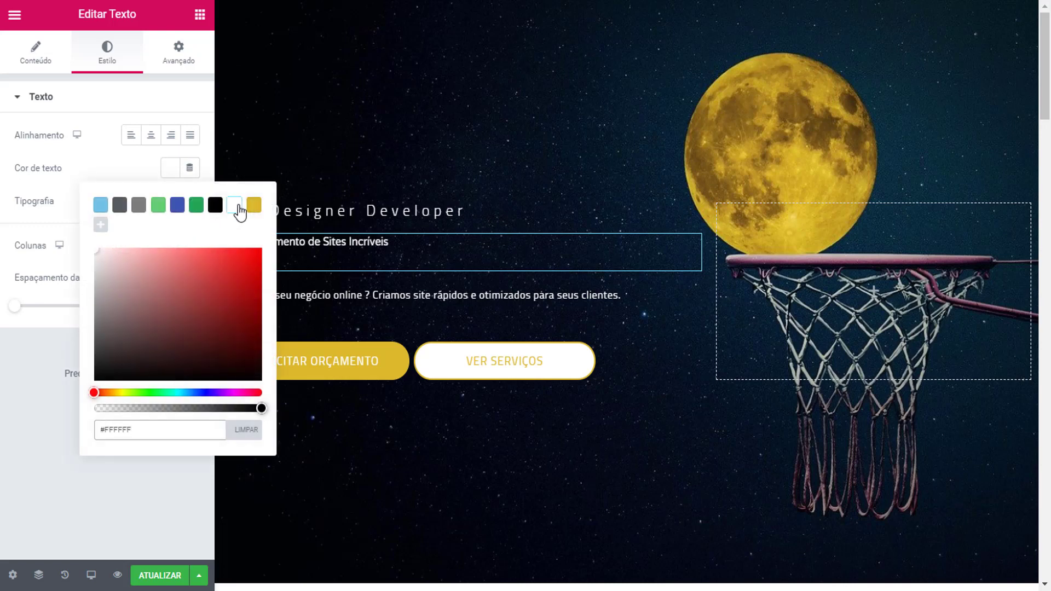
click(3, 400)
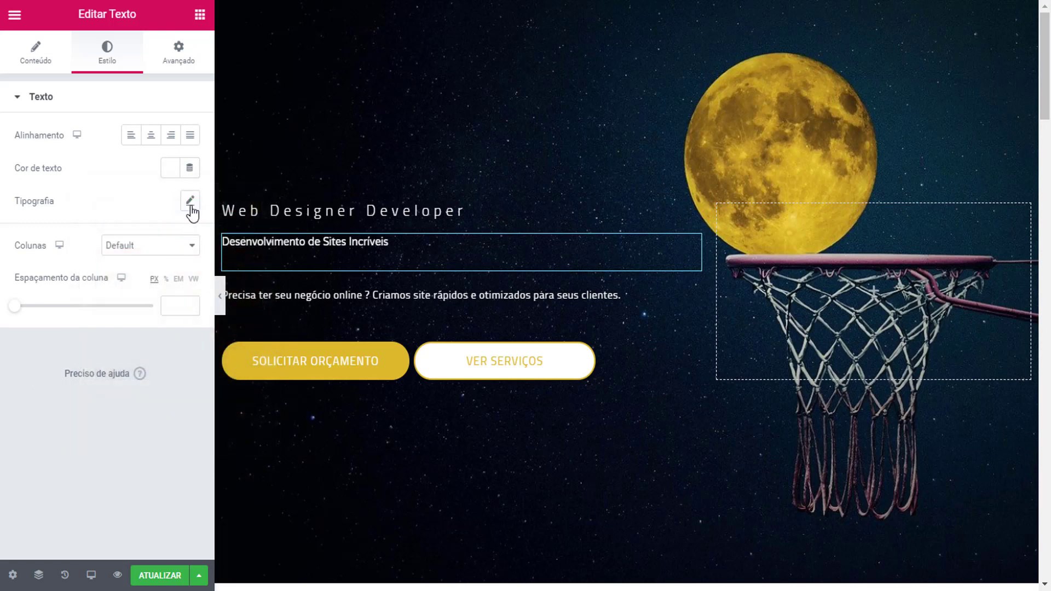
Step: Set the heading typography to Montserrat, size 40, bold weight
click(191, 206)
click(151, 245)
text(mont)
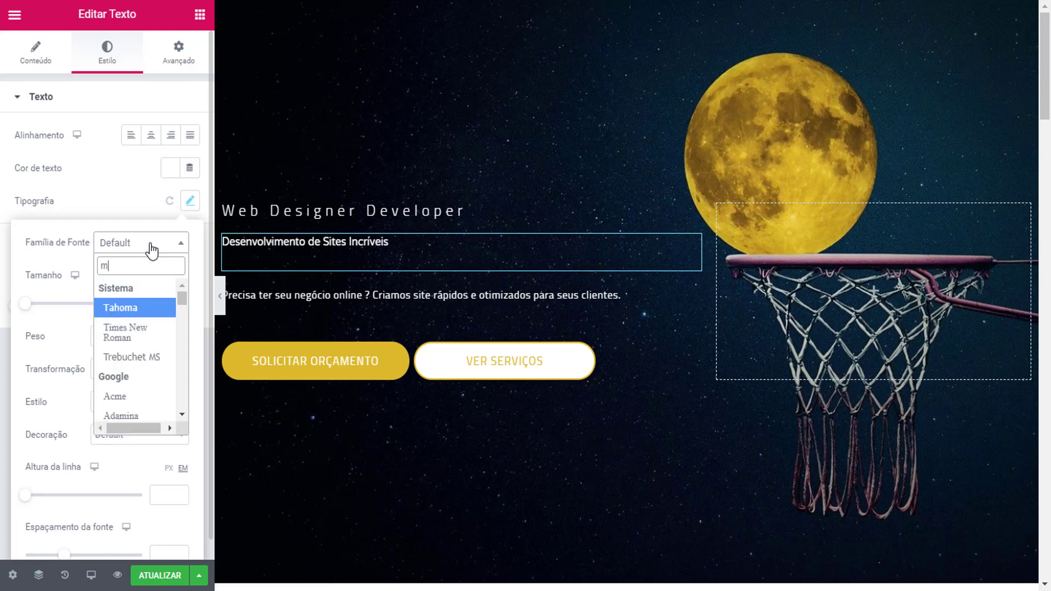
key(Down)
key(Down)
key(Return)
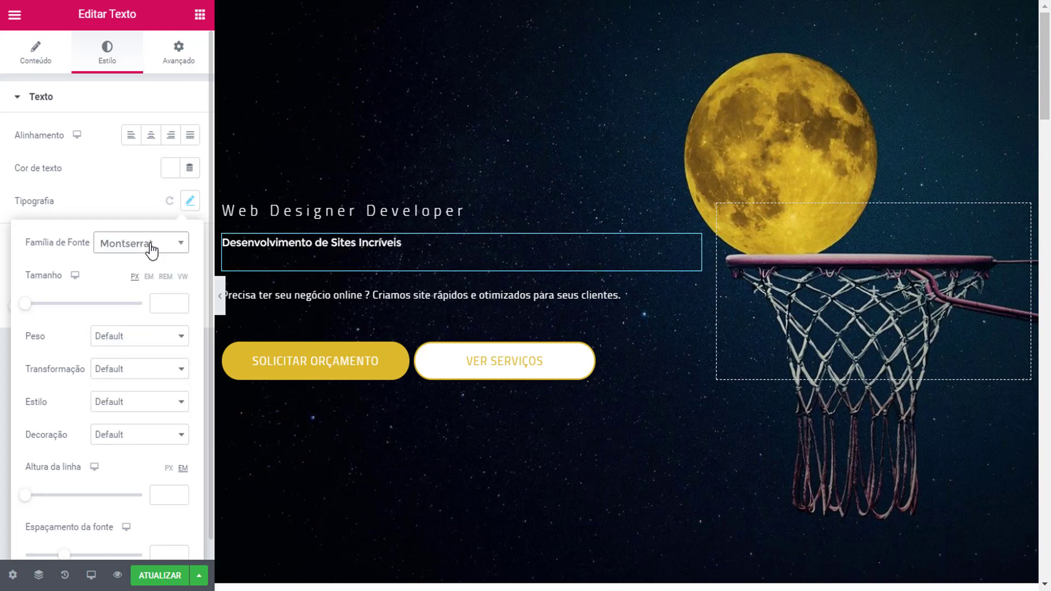
click(160, 304)
text(40)
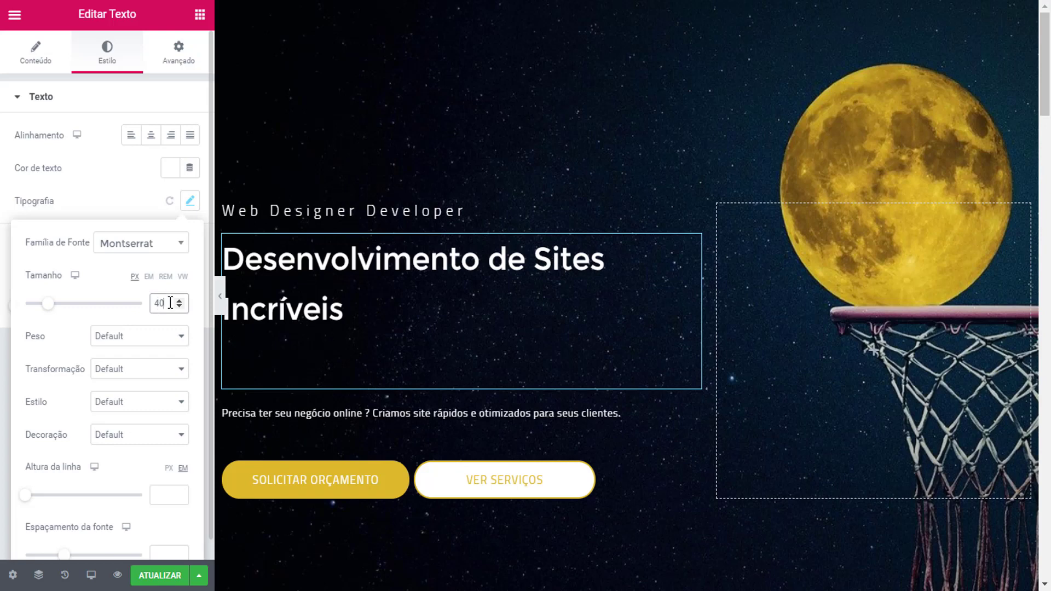
click(141, 340)
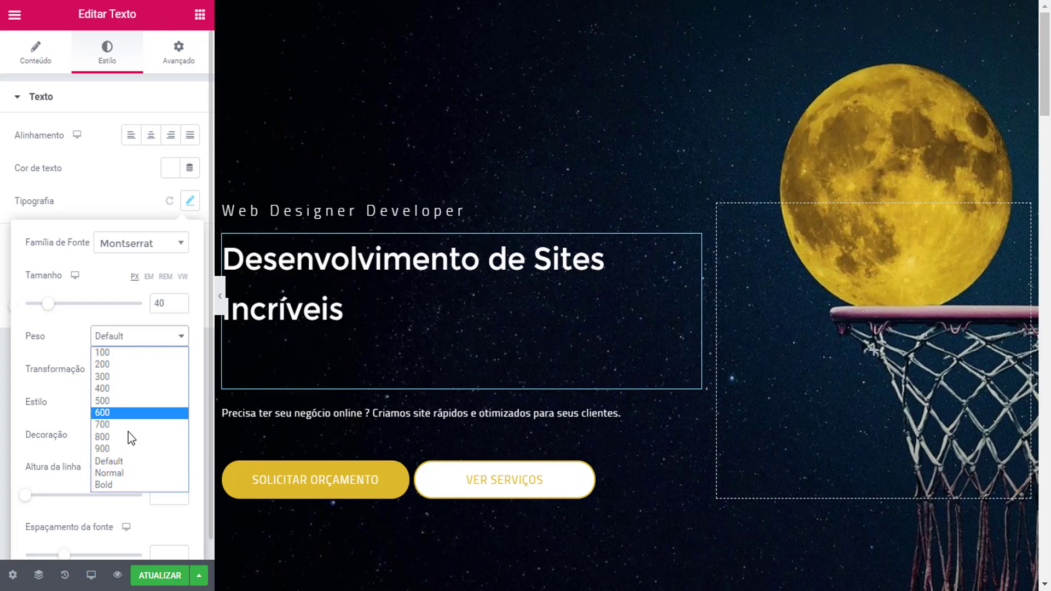
click(113, 488)
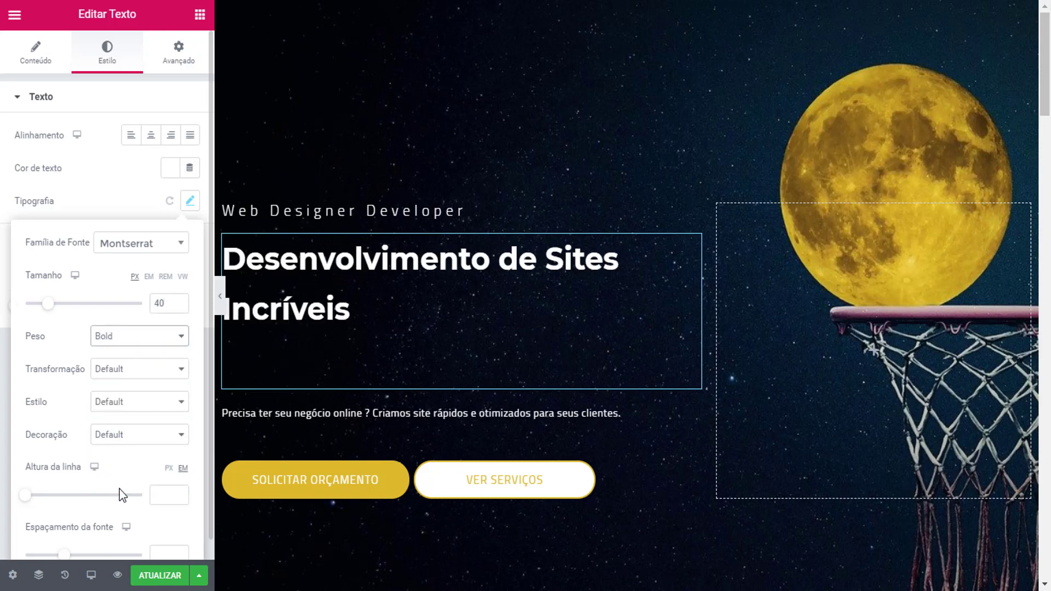
Step: Raise the heading font size step by step to 50 px
click(181, 300)
click(181, 301)
click(181, 301)
click(180, 300)
click(181, 300)
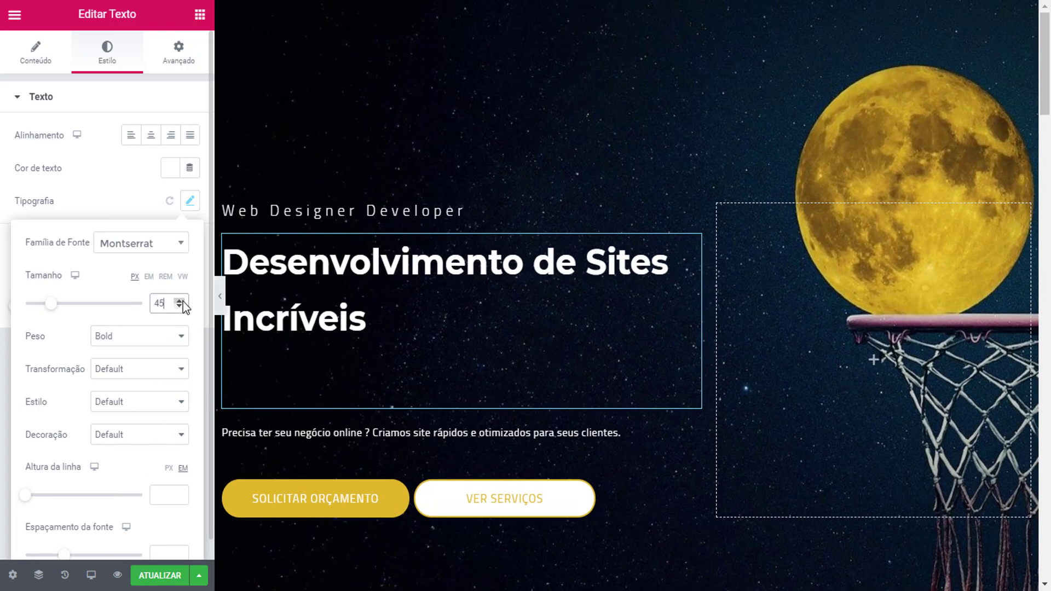
click(180, 300)
click(181, 300)
click(180, 301)
click(181, 301)
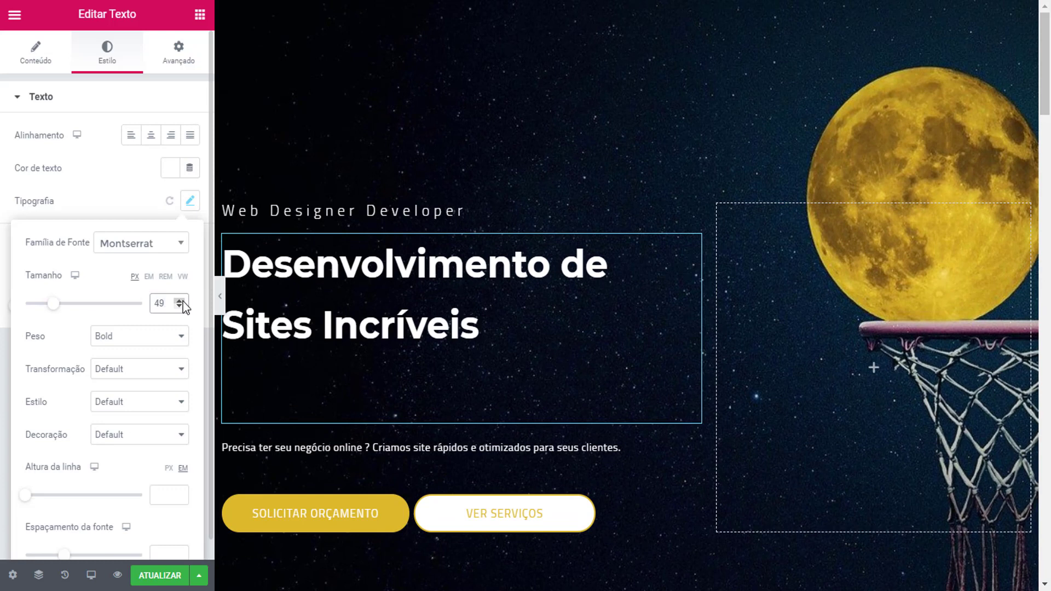
click(180, 300)
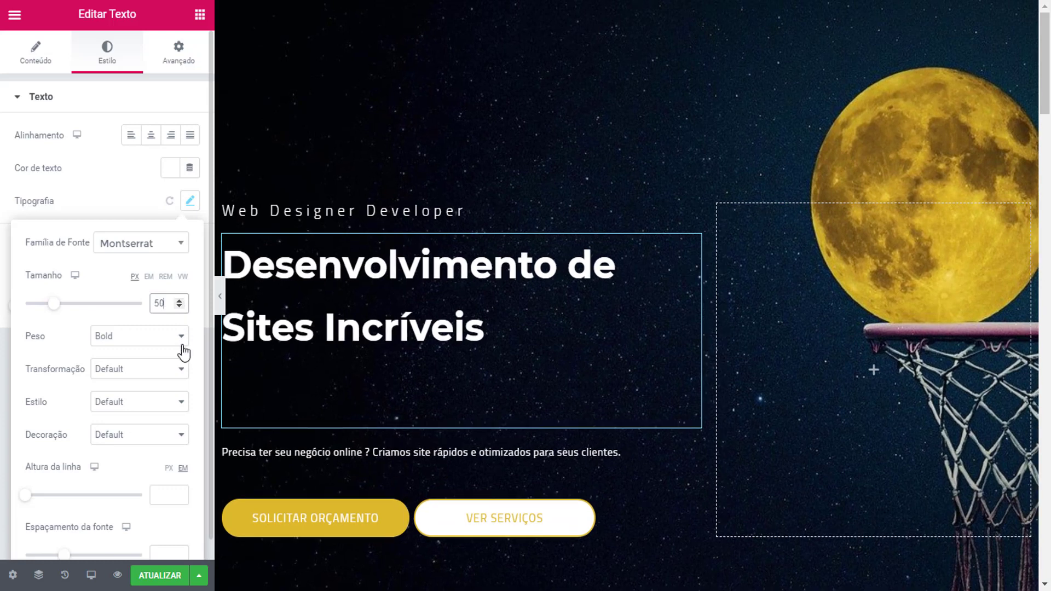
click(4, 418)
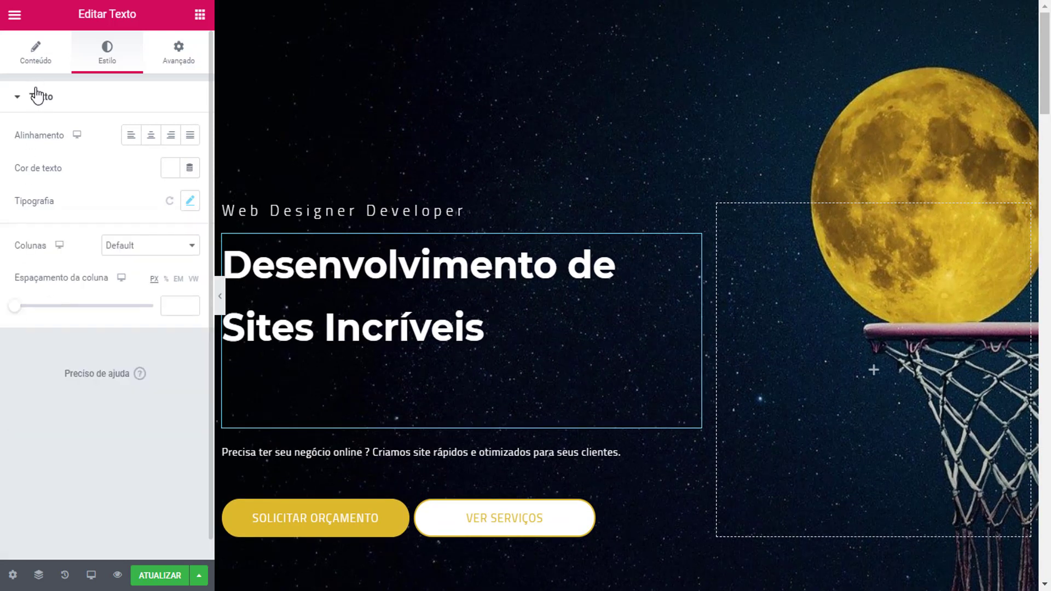
Step: Colour the word Incríveis gold with custom hex #dcb92d and preview the heading
click(39, 70)
drag(75, 373, 24, 373)
click(93, 261)
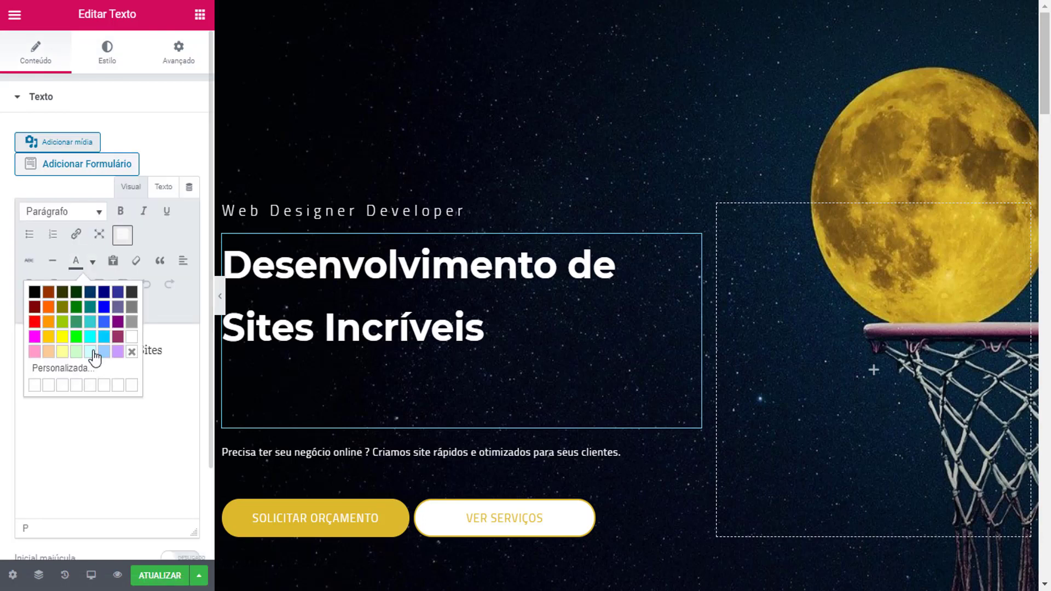
click(87, 368)
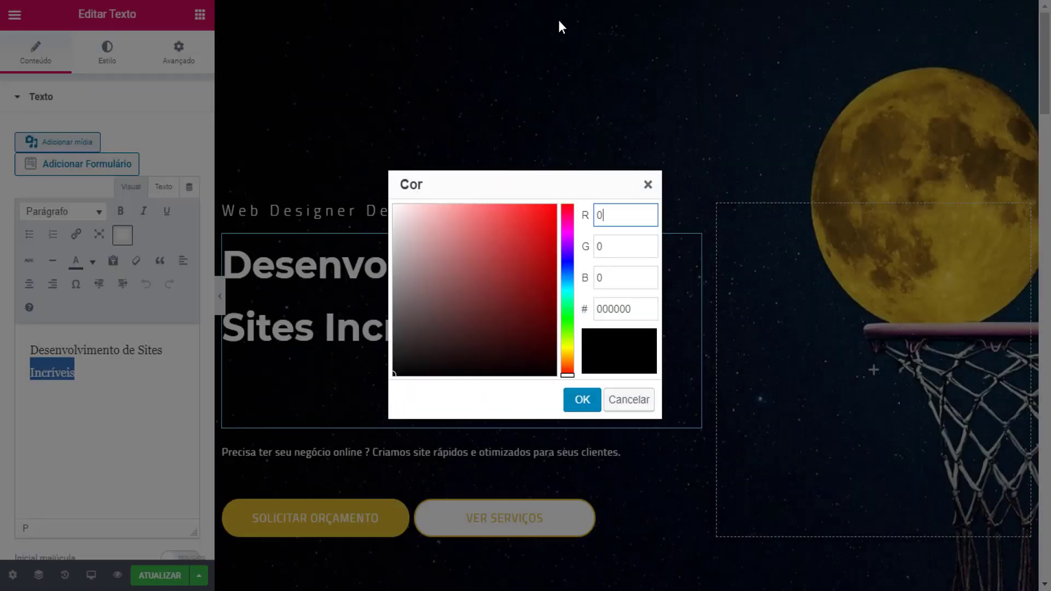
click(722, 6)
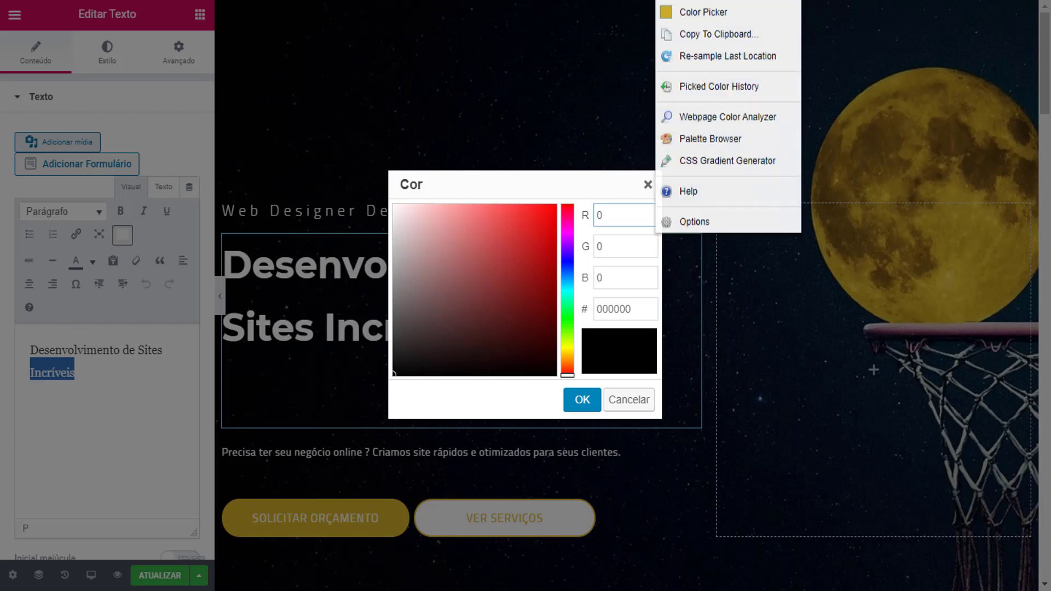
click(721, 12)
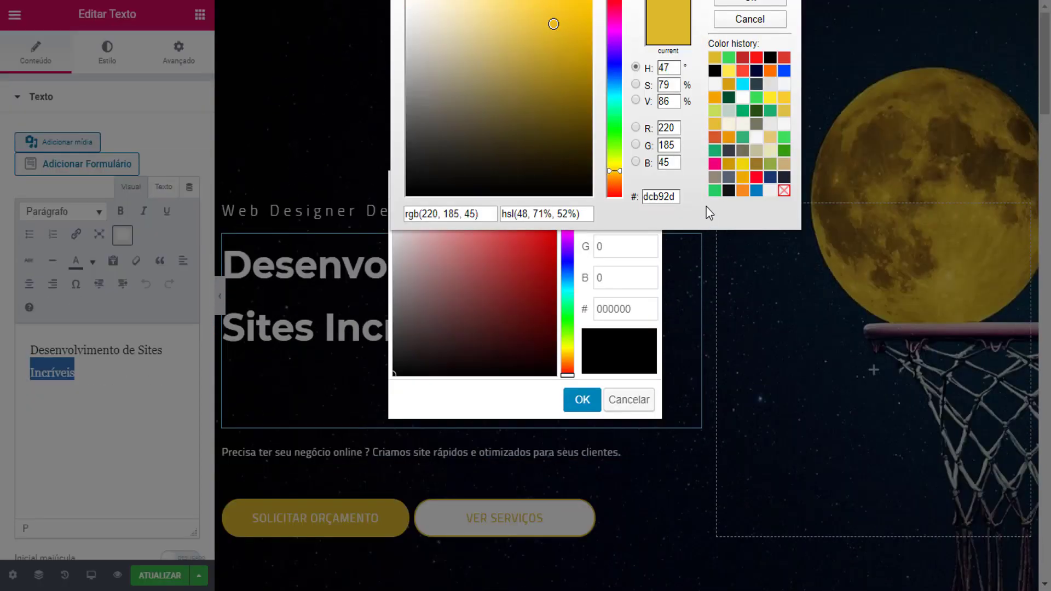
click(744, 21)
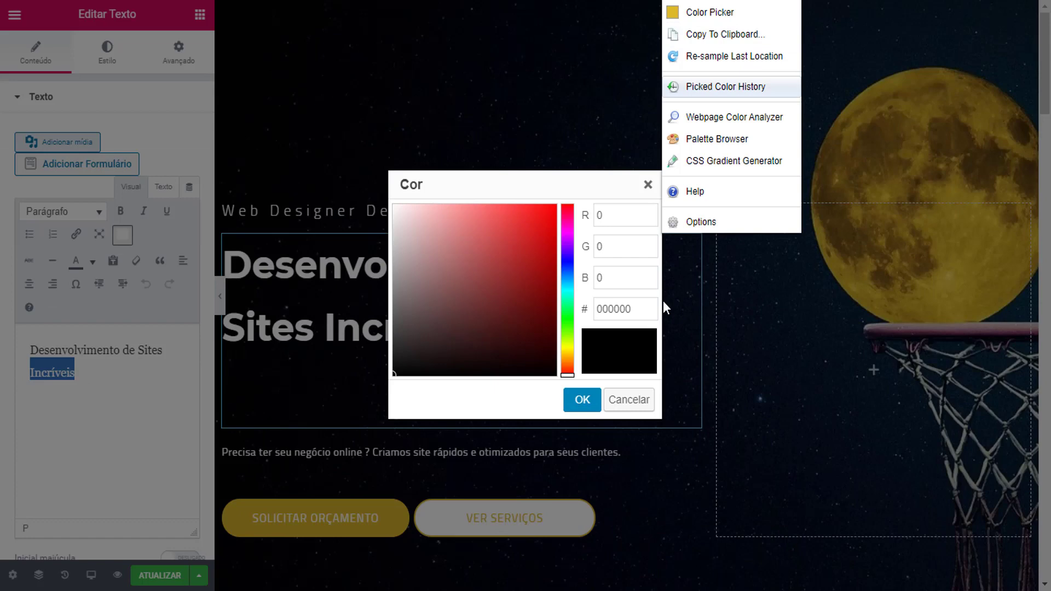
double_click(627, 309)
click(577, 398)
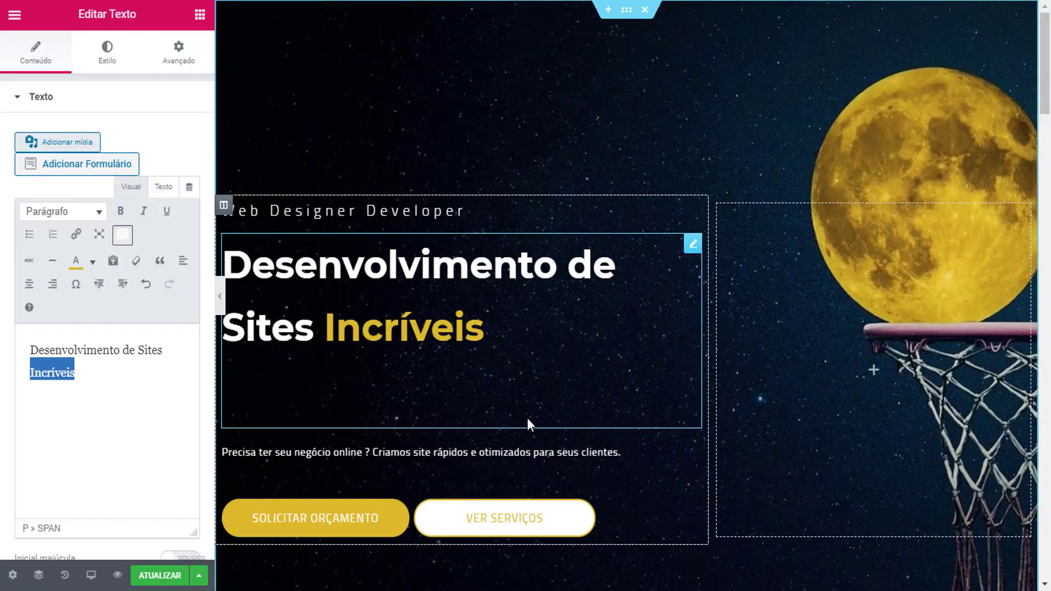
click(219, 296)
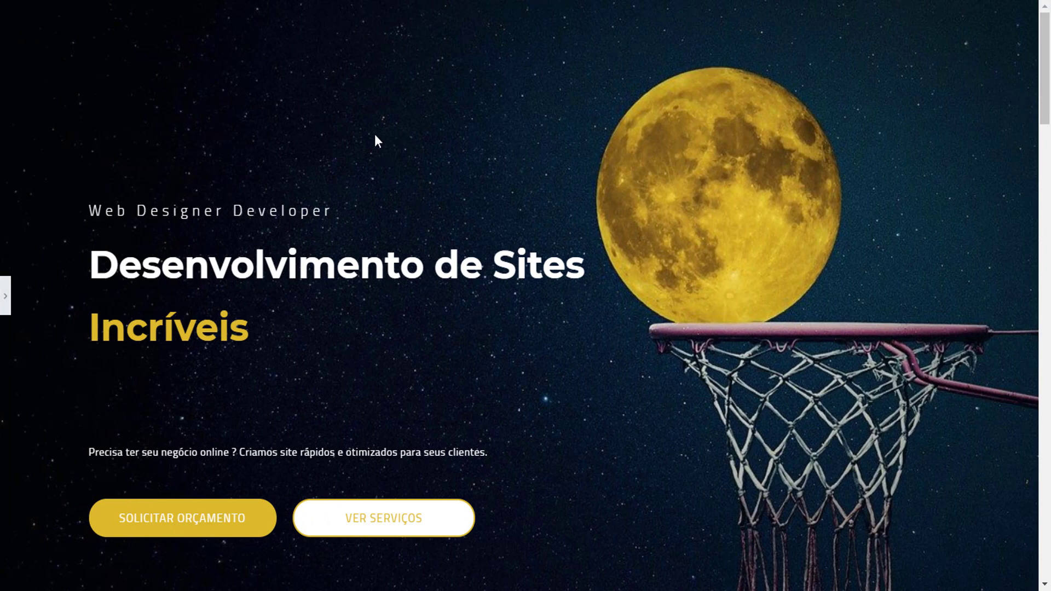
Step: Inspect how the heading wraps in the preview and check its HTML tag
drag(89, 257, 581, 281)
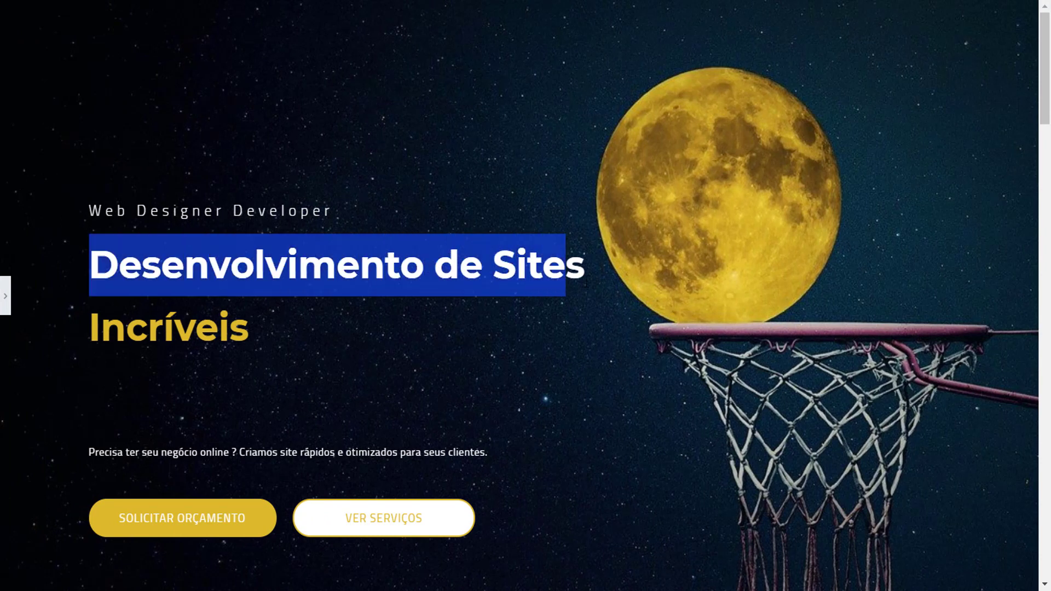
drag(270, 320, 125, 329)
click(124, 328)
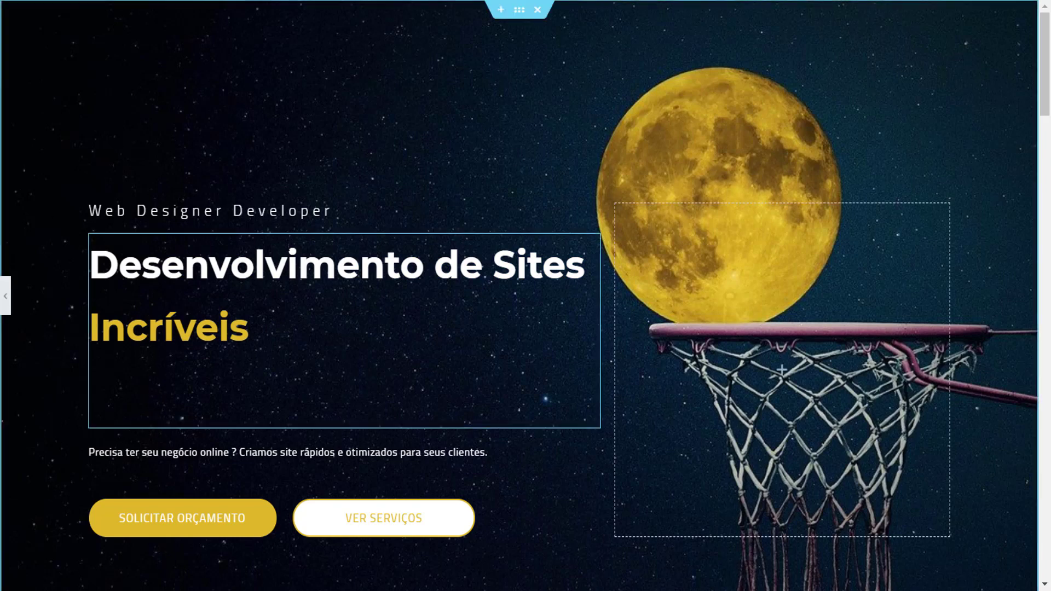
click(287, 248)
click(93, 365)
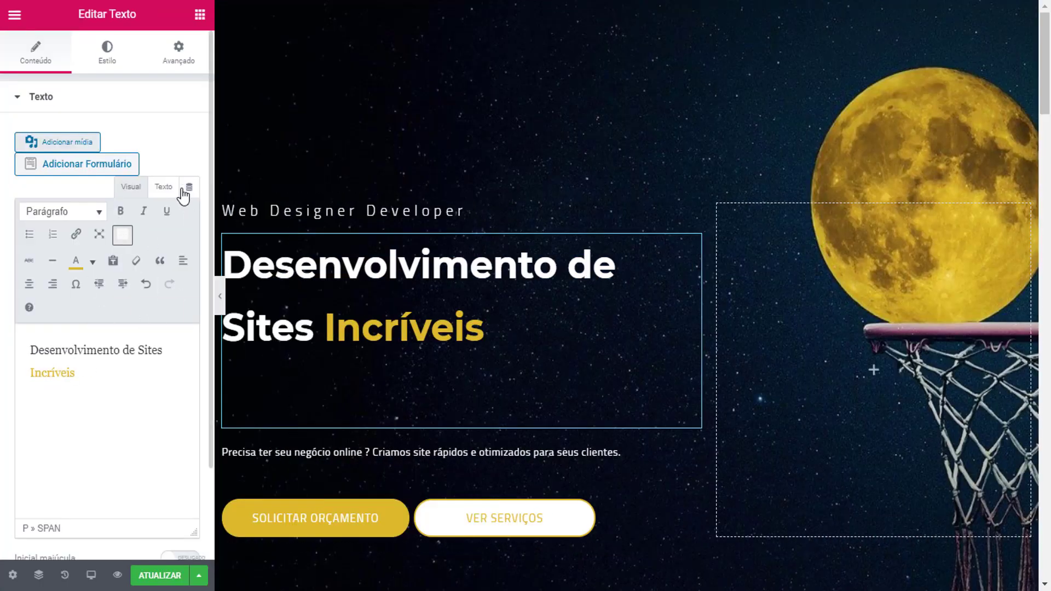
click(166, 188)
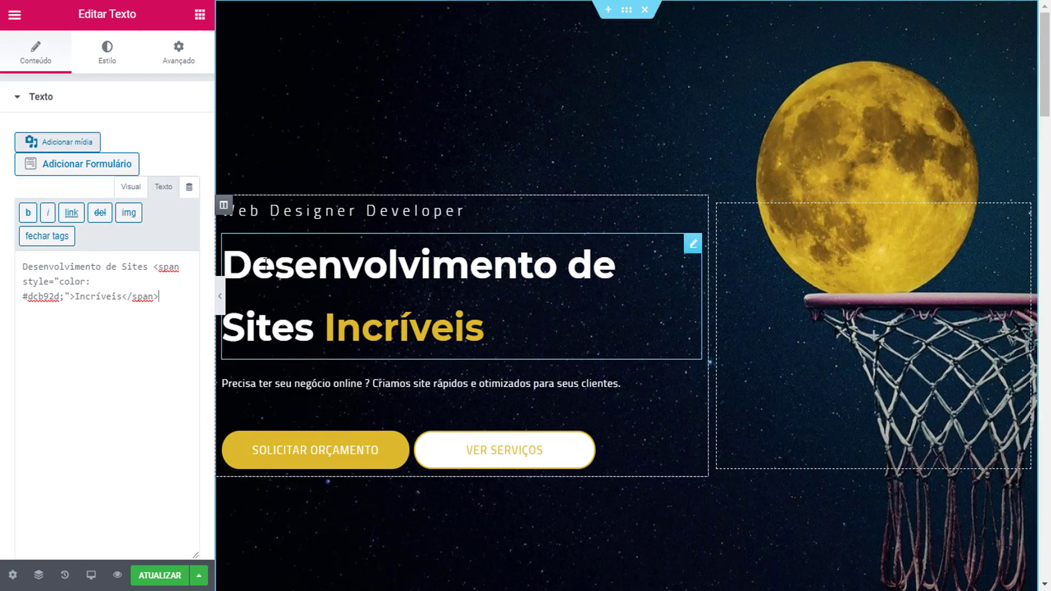
click(220, 299)
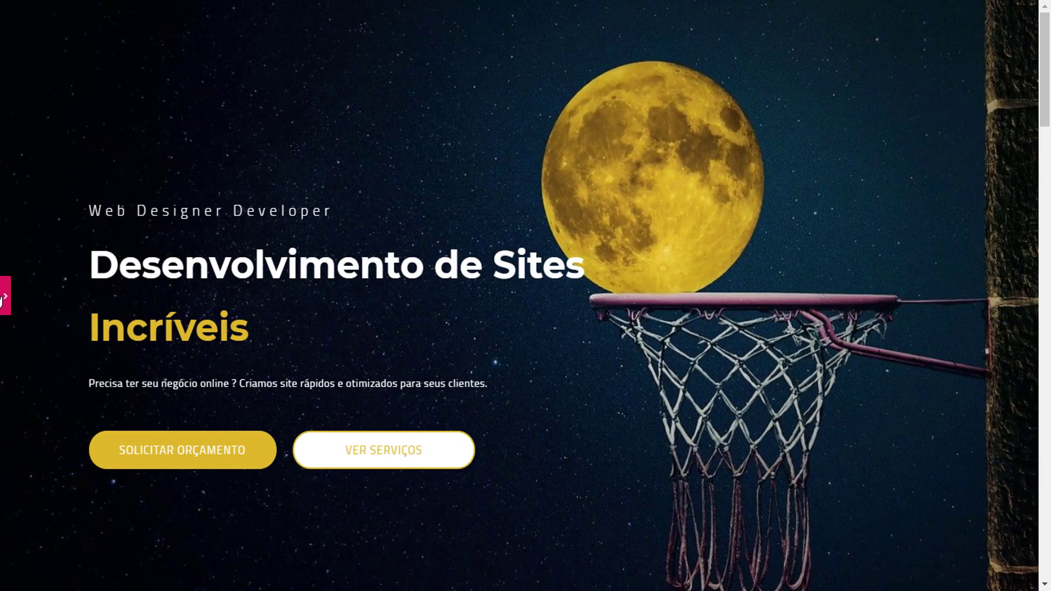
click(507, 294)
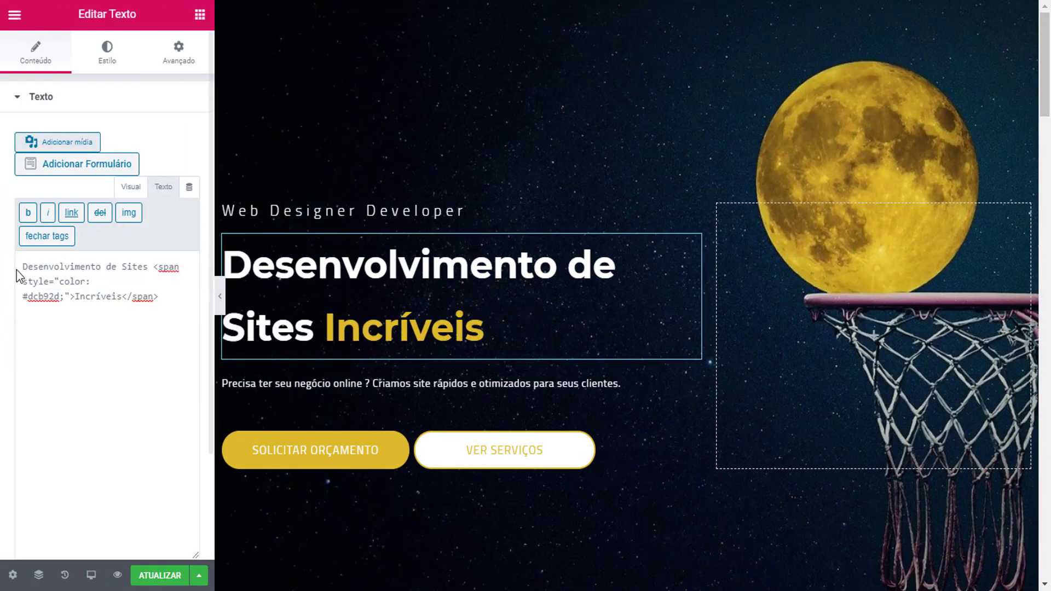
Step: Unlink the heading margins and try right-margin values, previewing the wrap each time
click(179, 52)
click(180, 163)
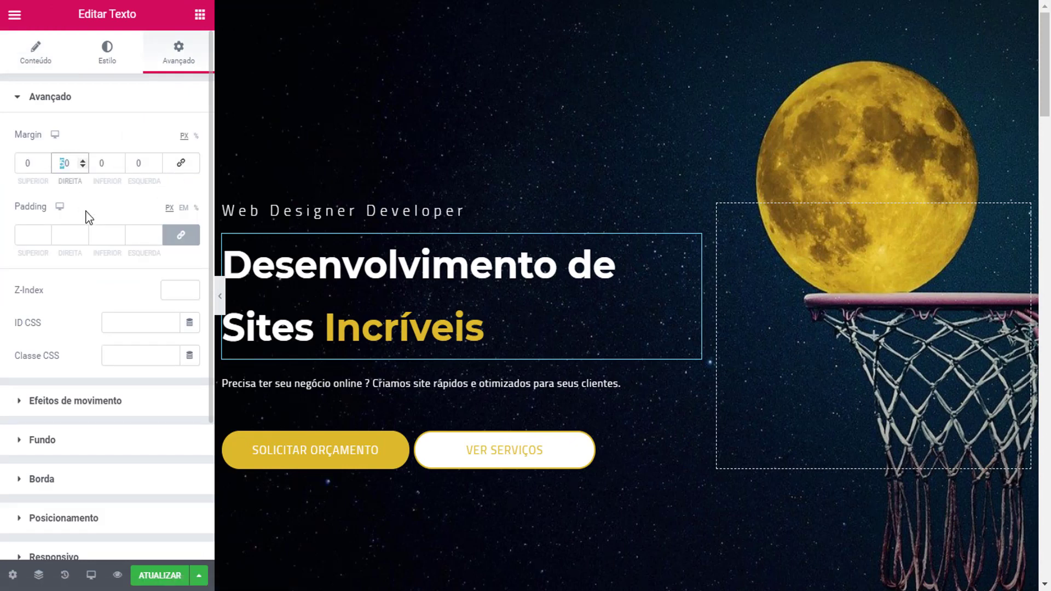
click(220, 296)
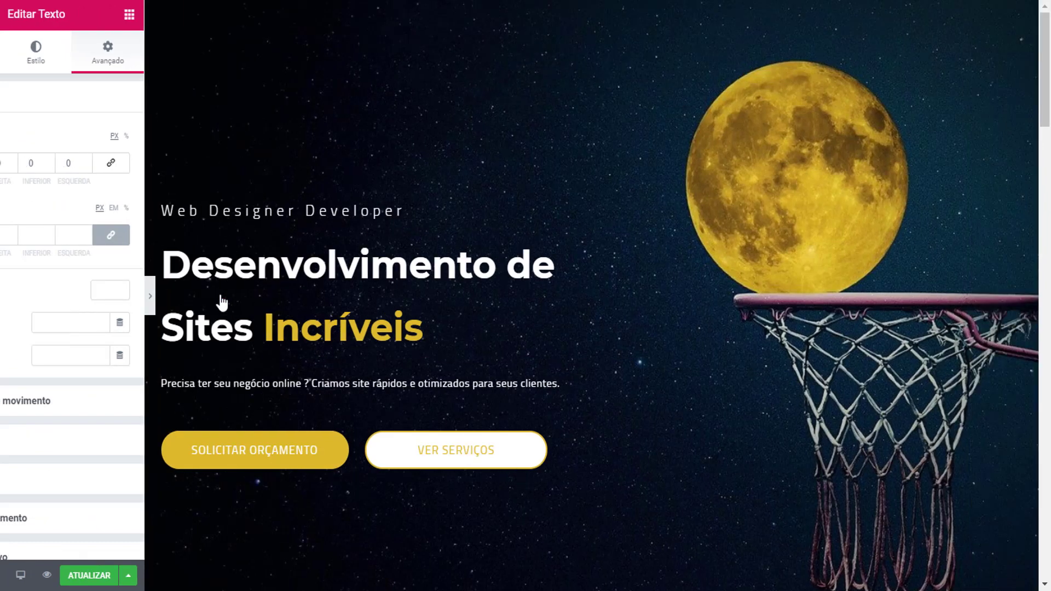
click(6, 296)
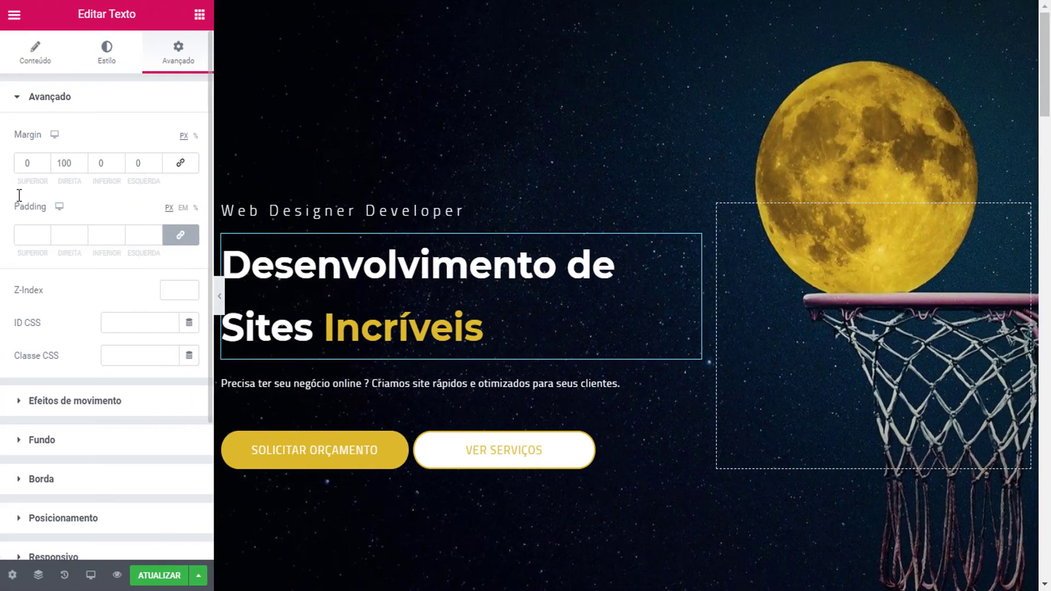
click(67, 164)
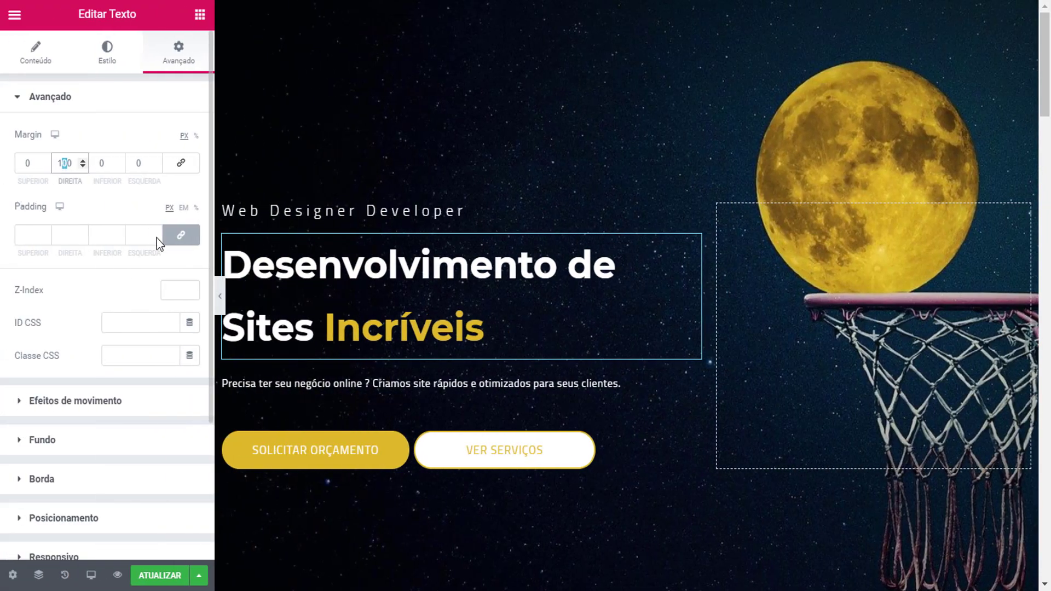
click(219, 295)
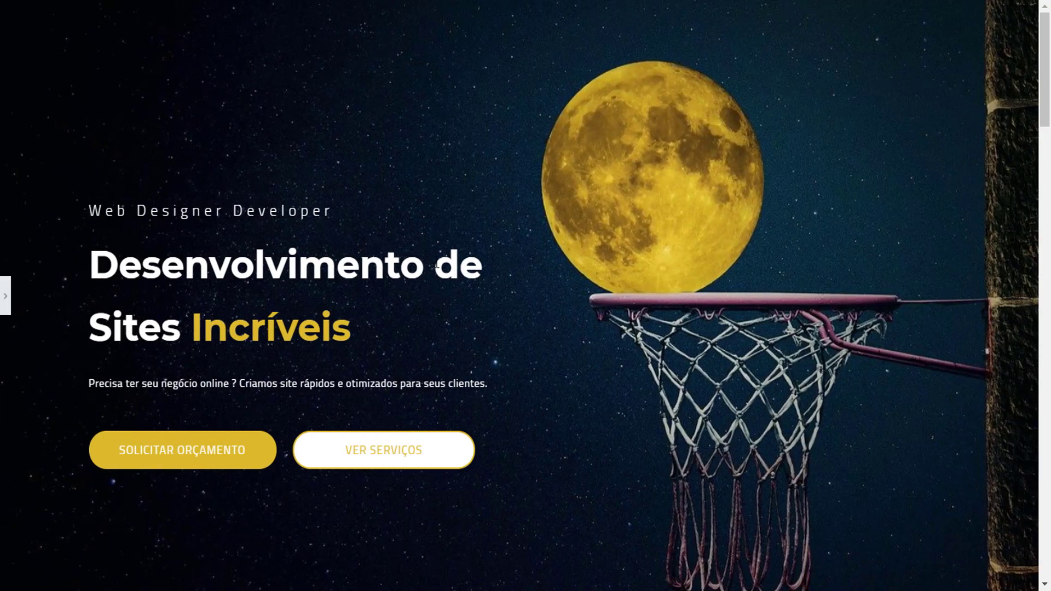
mouse_move(436, 265)
mouse_down()
mouse_move(482, 267)
mouse_move(435, 267)
mouse_up()
click(5, 295)
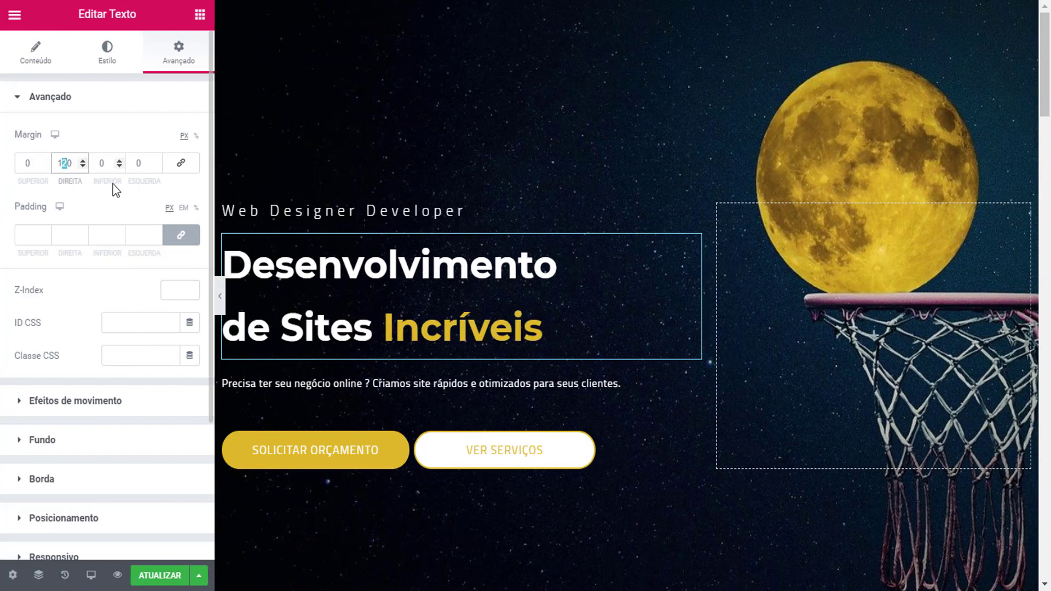
click(220, 296)
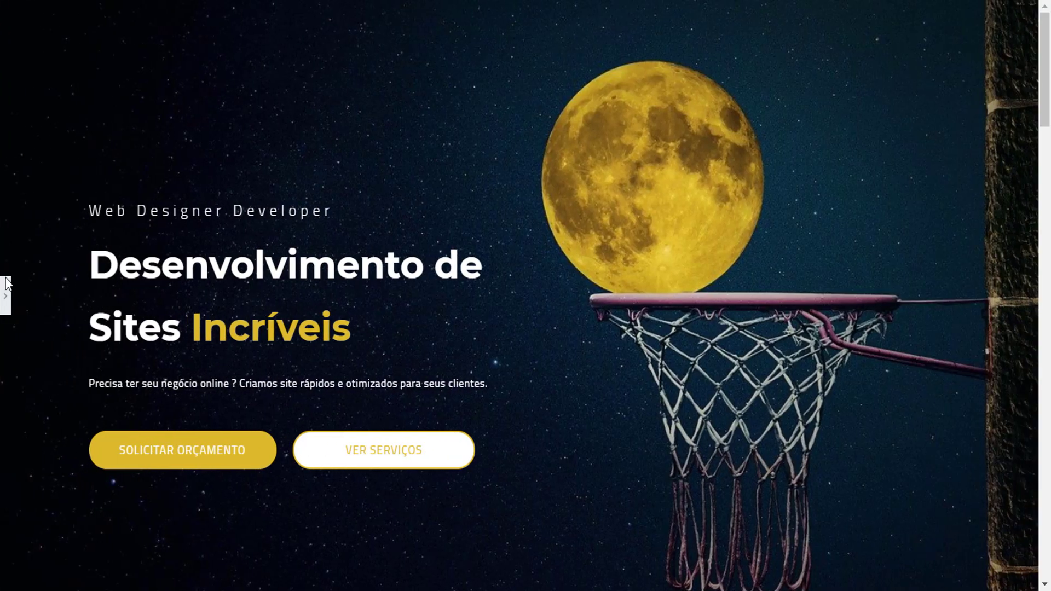
click(5, 285)
click(67, 164)
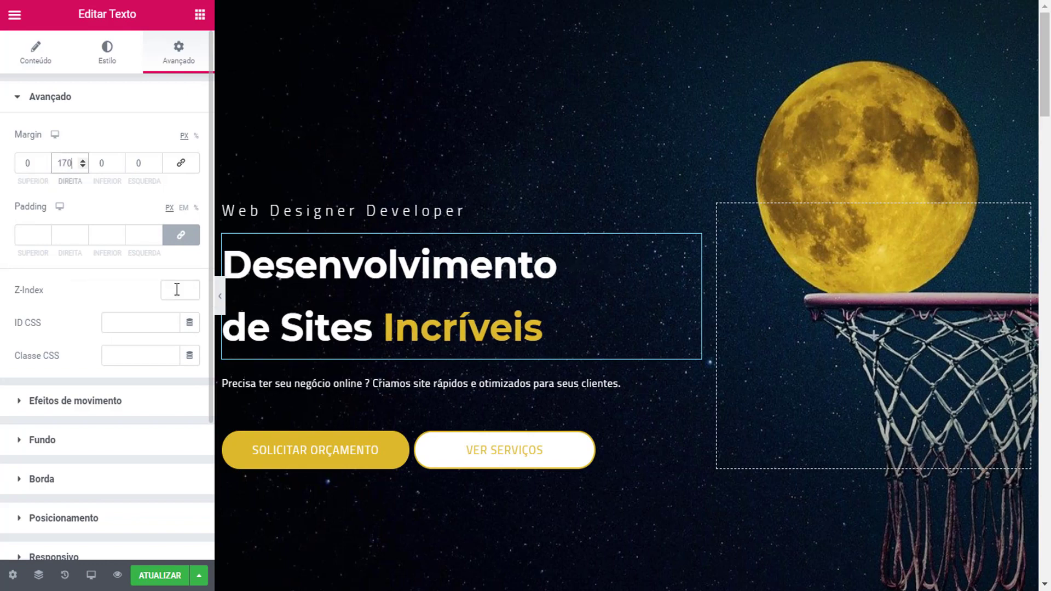
click(219, 296)
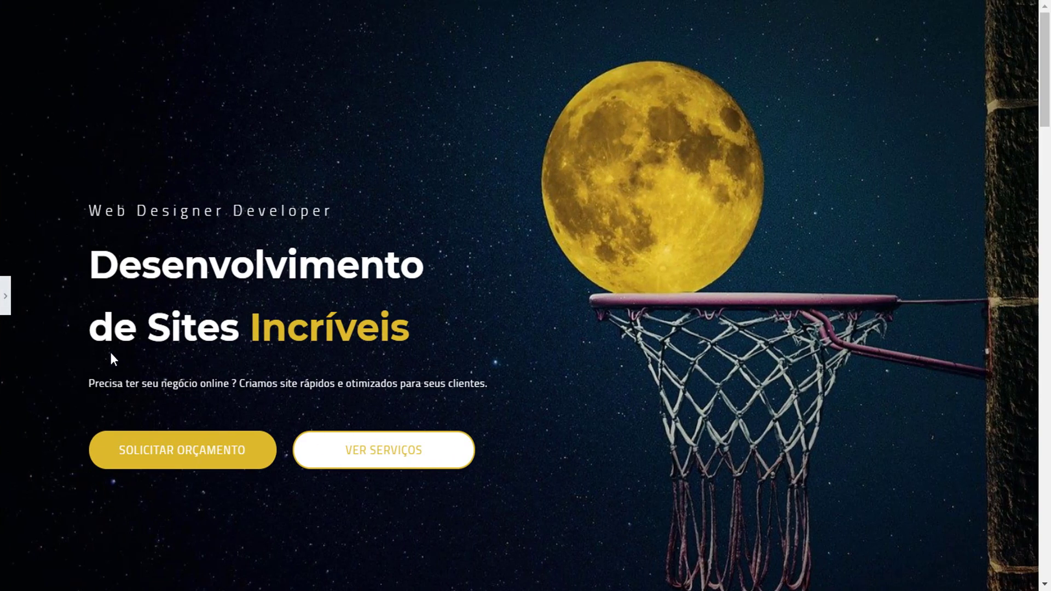
click(5, 295)
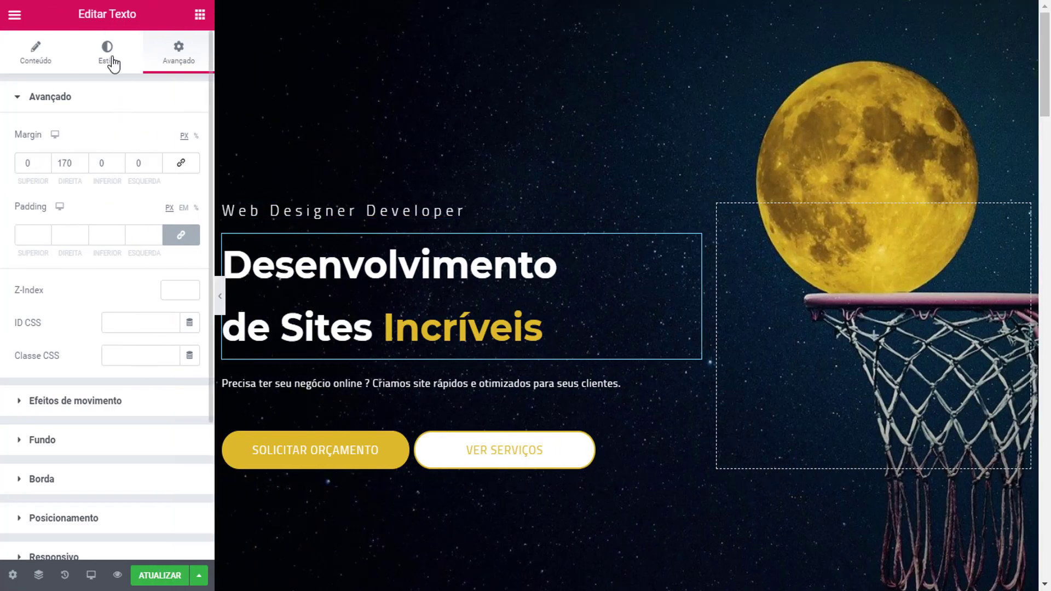
Step: Enlarge the heading's typography font size to about 58
click(109, 61)
click(190, 201)
mouse_move(133, 305)
mouse_down()
mouse_move(48, 305)
mouse_move(56, 309)
mouse_up()
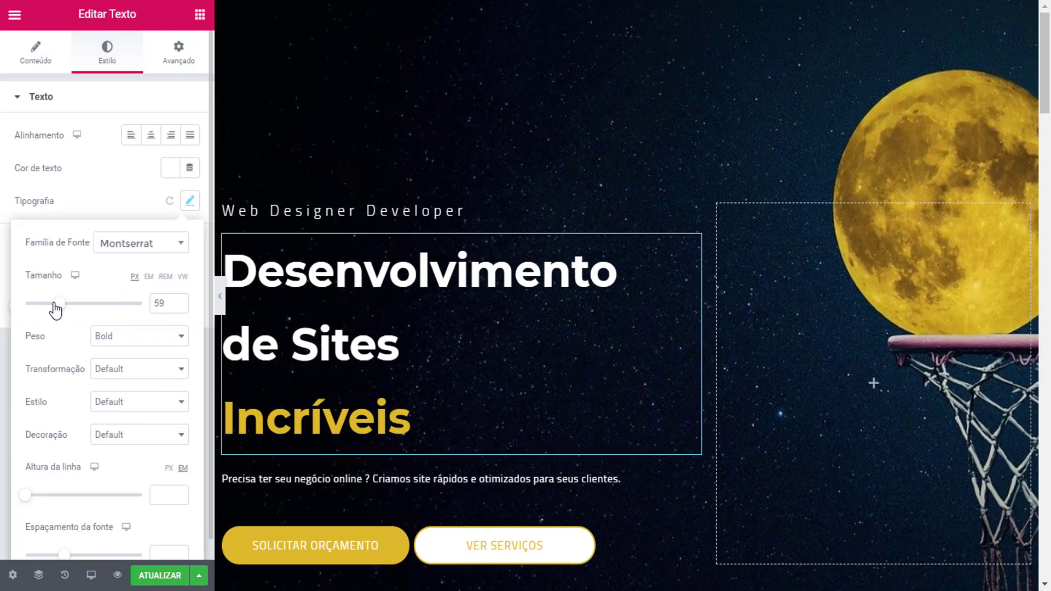
click(179, 305)
click(175, 86)
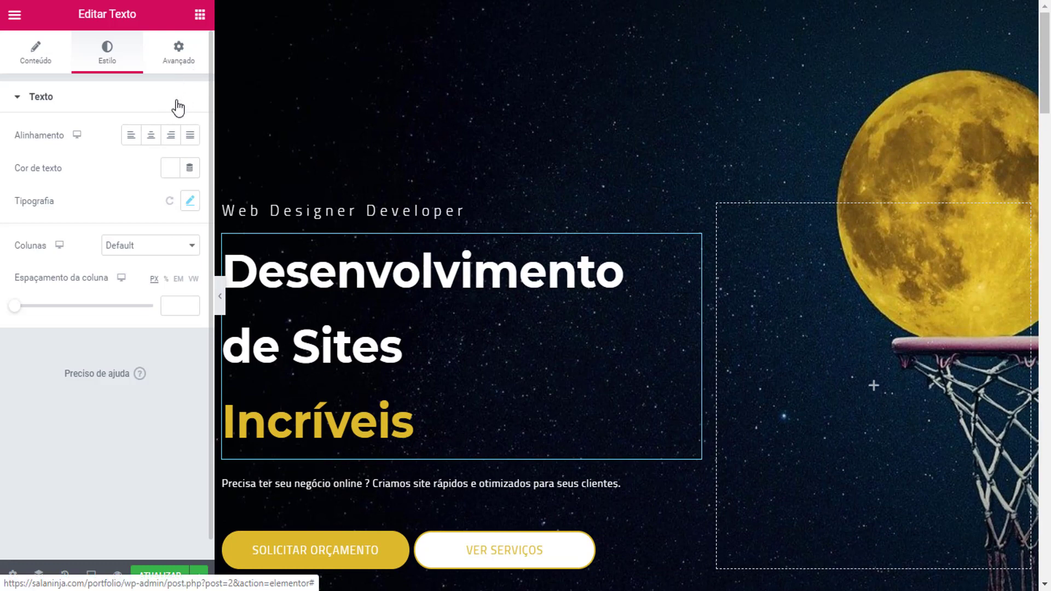
Step: Set the heading's right margin to 140 px and preview the two-line wrap
click(178, 52)
drag(71, 165, 65, 168)
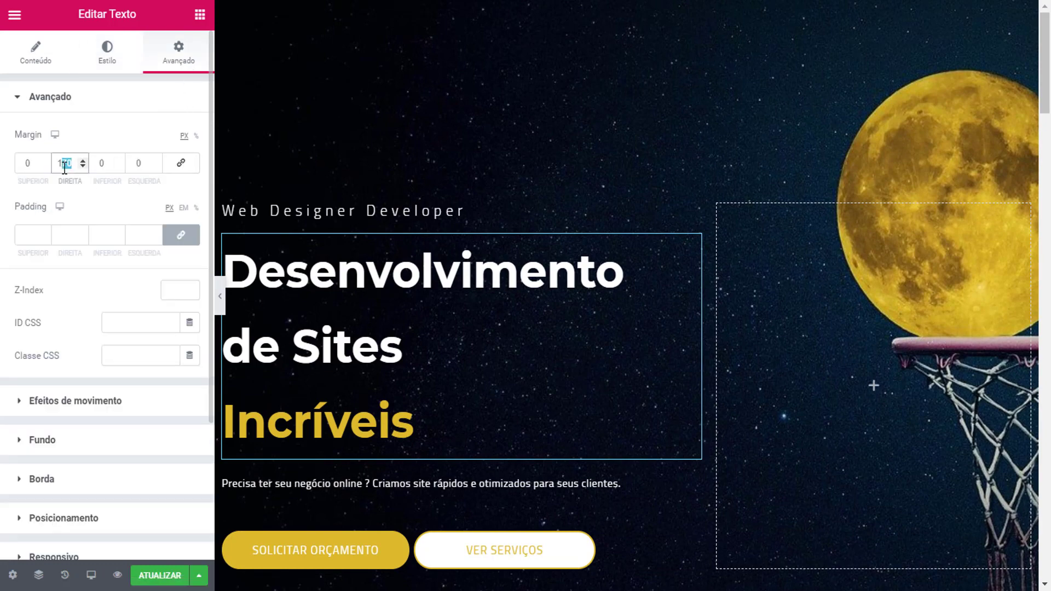
text(40)
click(220, 296)
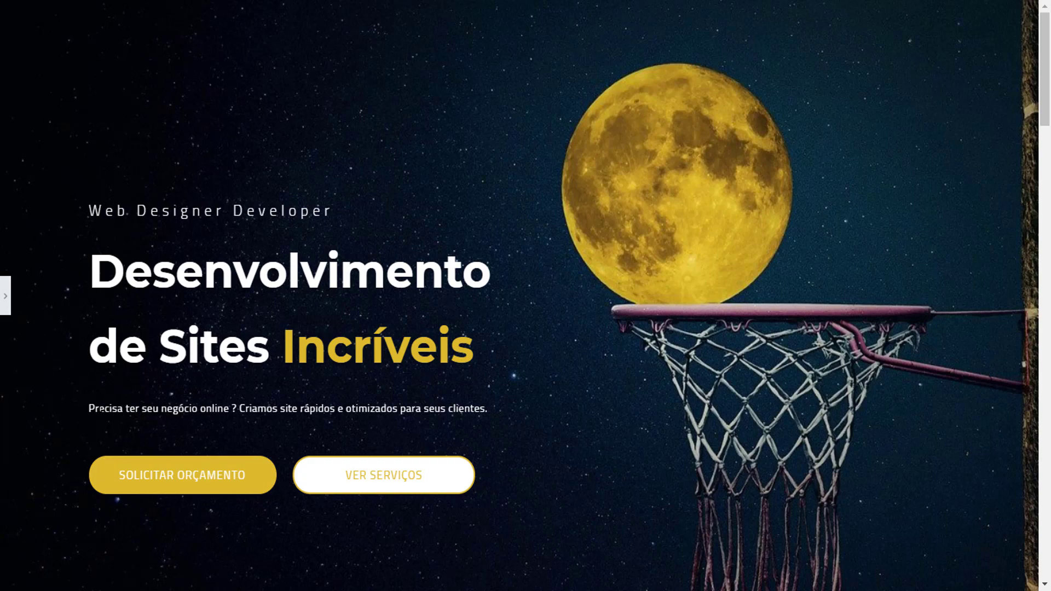
scroll(5, 306, down, 3)
scroll(4, 306, up, 3)
Step: Align the VER SERVIÇOS button to the right and preview the button layout
click(3, 307)
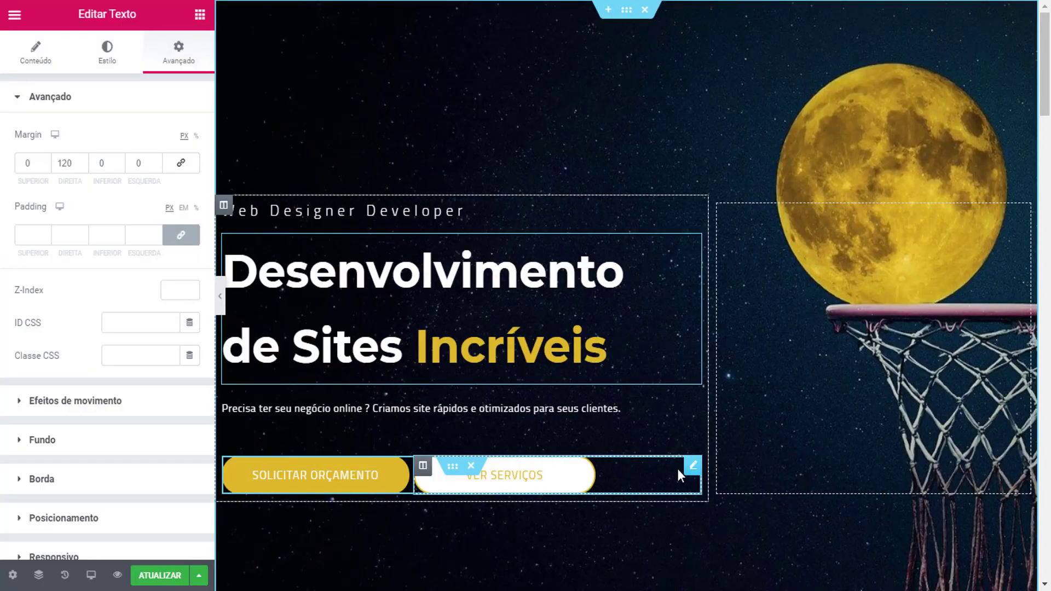
click(692, 472)
click(34, 66)
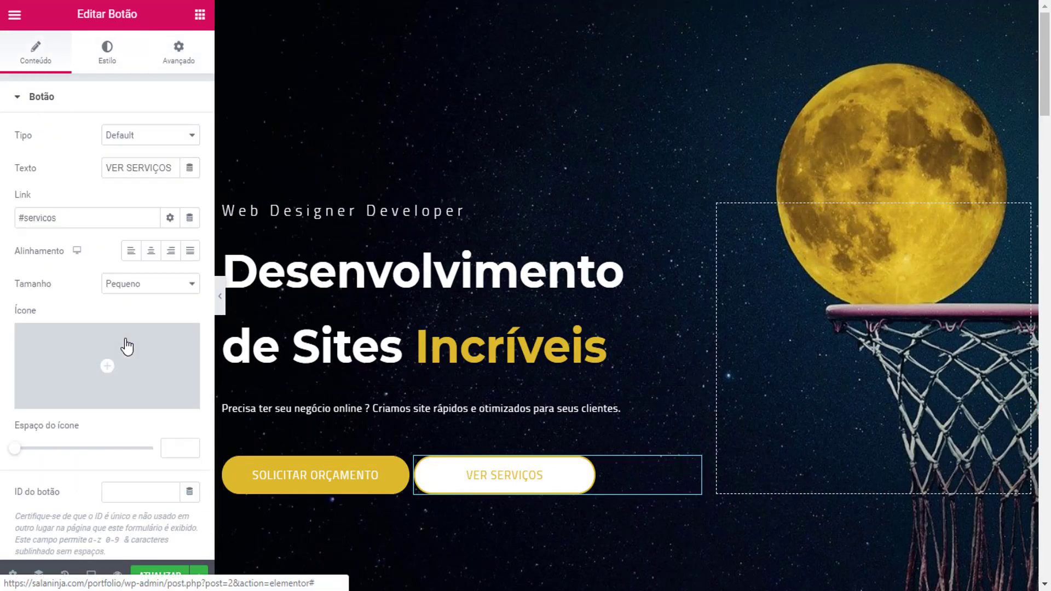
click(171, 251)
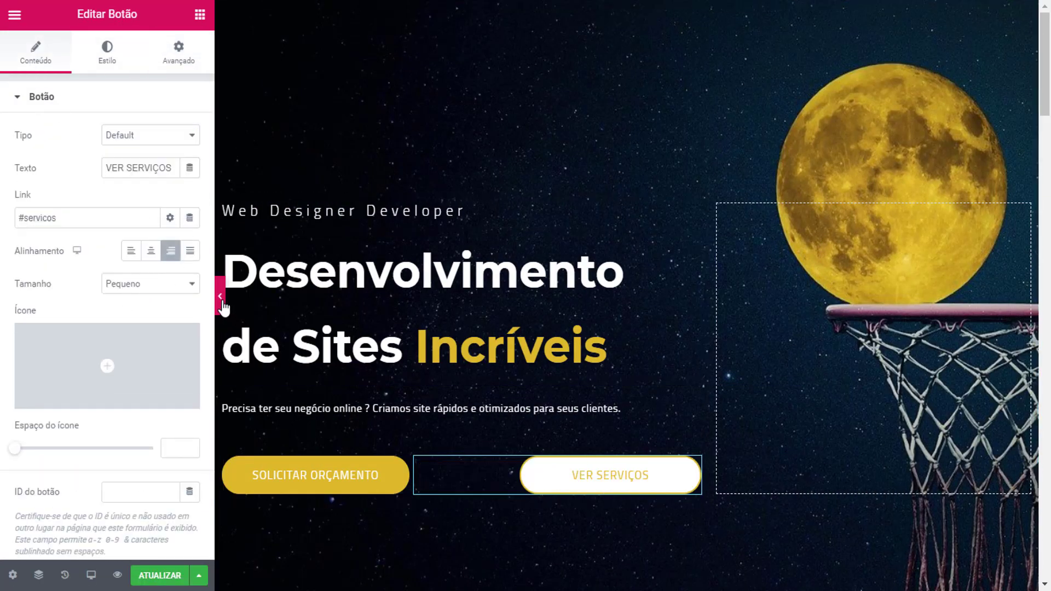
click(220, 296)
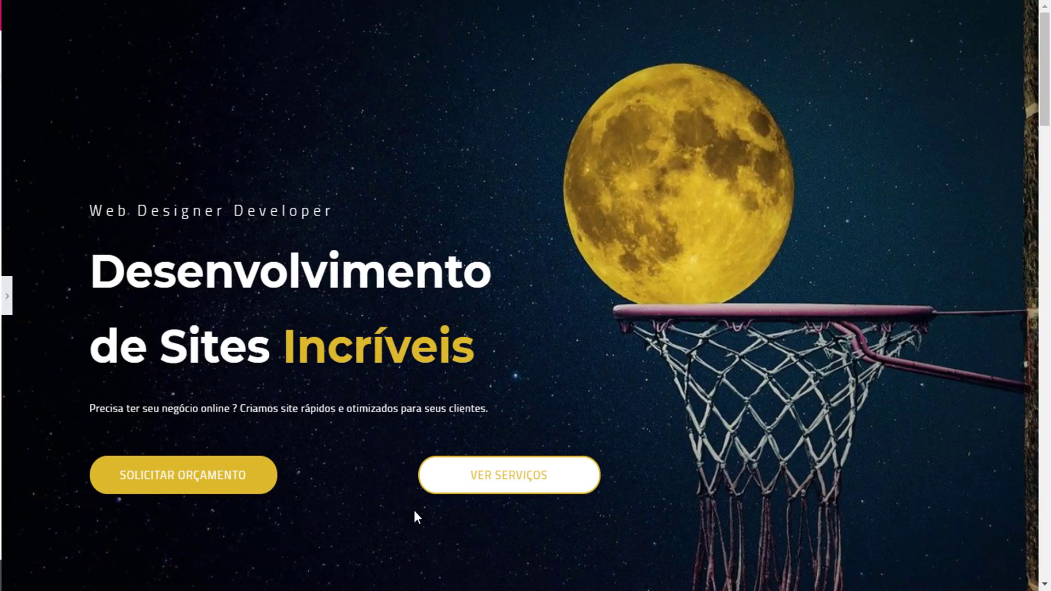
Step: Return VER SERVIÇOS to left alignment, save with ATUALIZAR, and preview the page
click(4, 290)
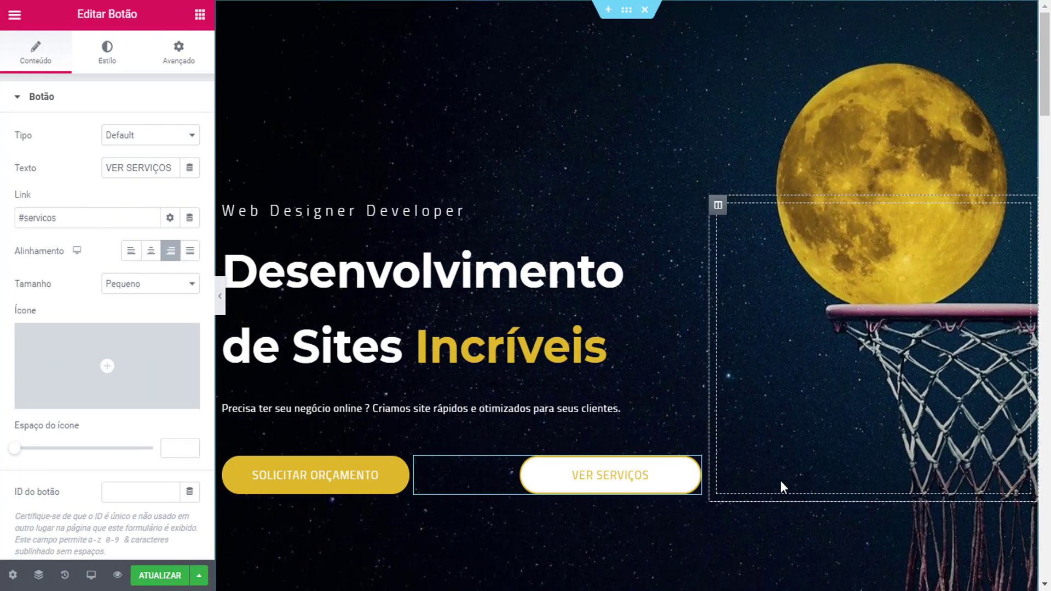
click(132, 251)
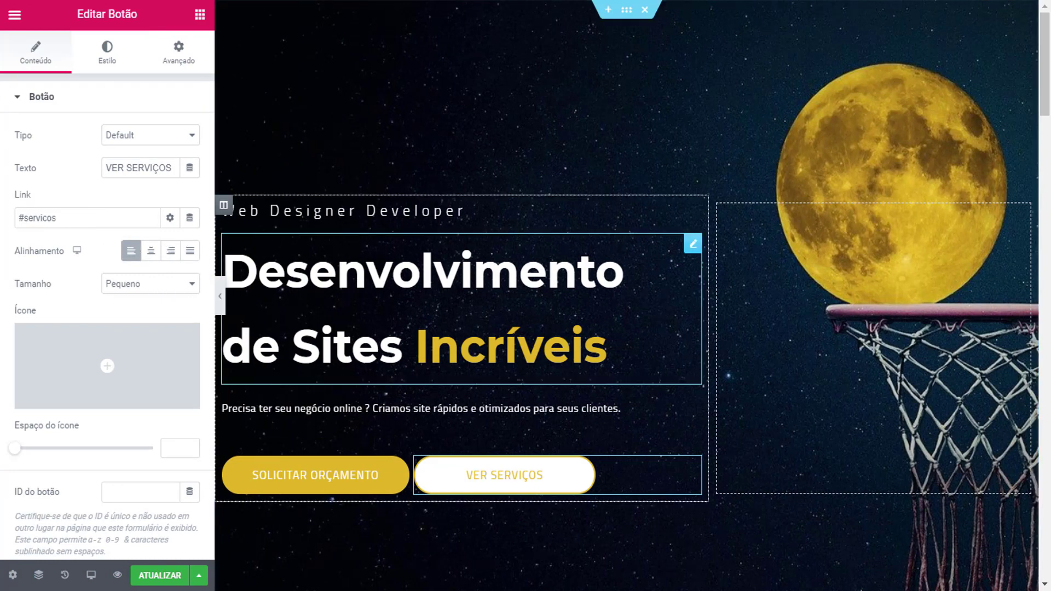
click(159, 576)
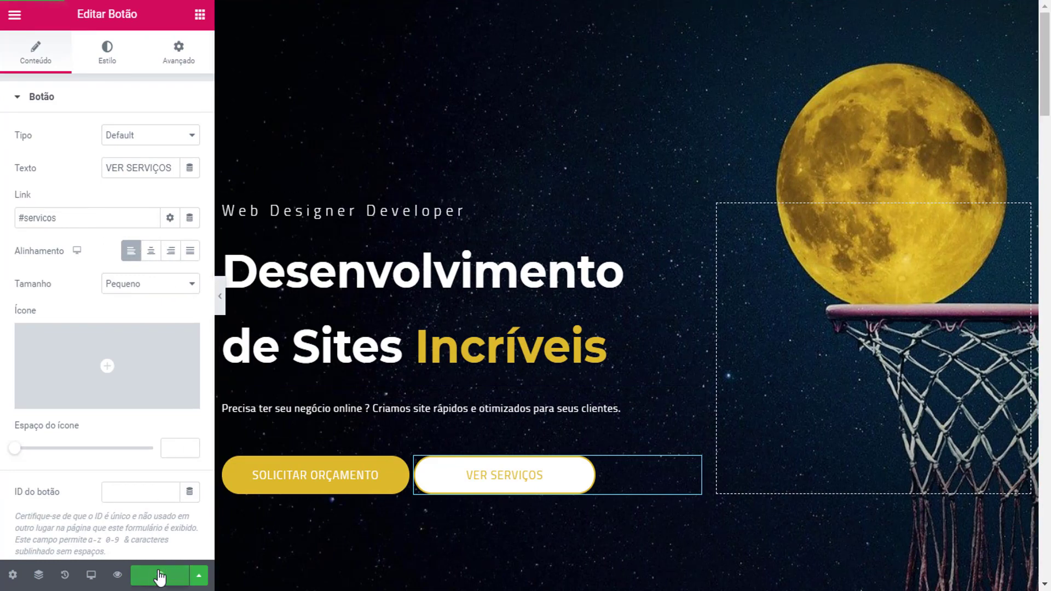
click(221, 298)
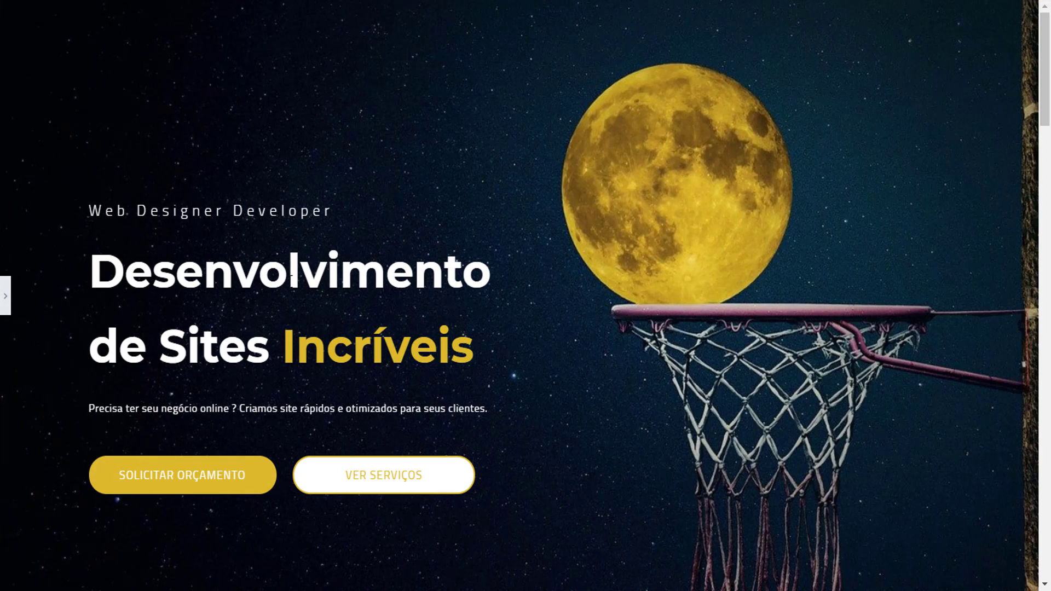
scroll(525, 295, down, 6)
scroll(525, 295, up, 6)
key(ctrl+p)
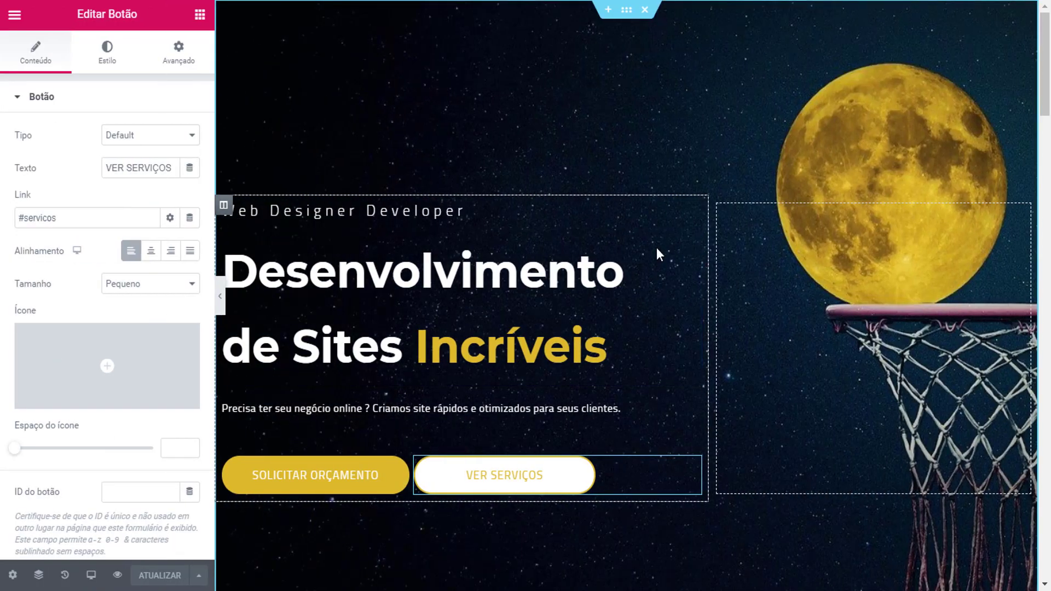
scroll(664, 402, down, 3)
scroll(754, 296, up, 3)
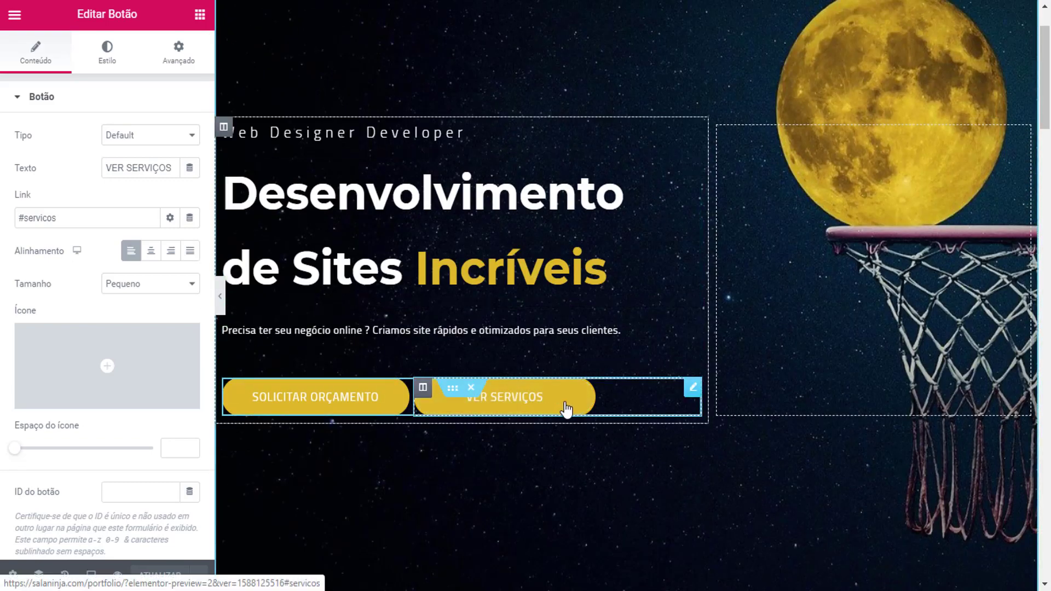
scroll(554, 408, down, 5)
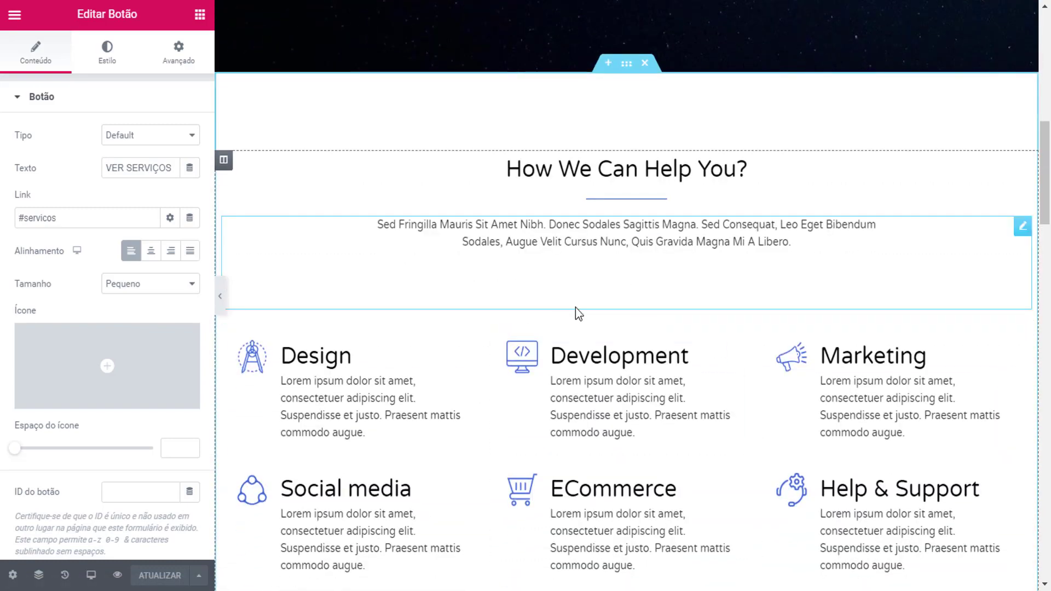
scroll(558, 359, up, 5)
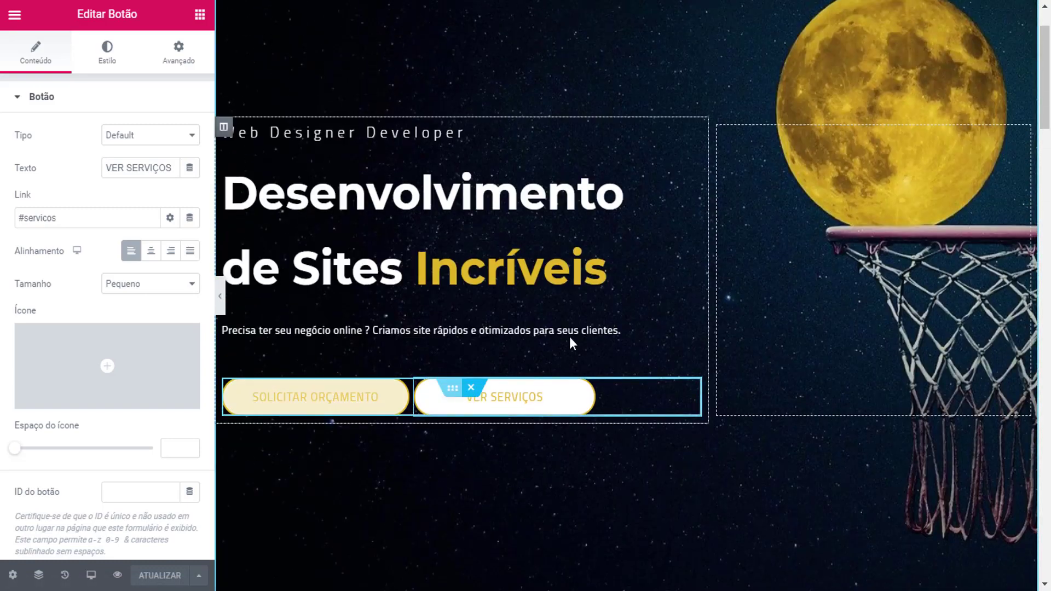
scroll(569, 342, down, 1)
drag(1041, 68, 1046, 410)
scroll(556, 392, down, 5)
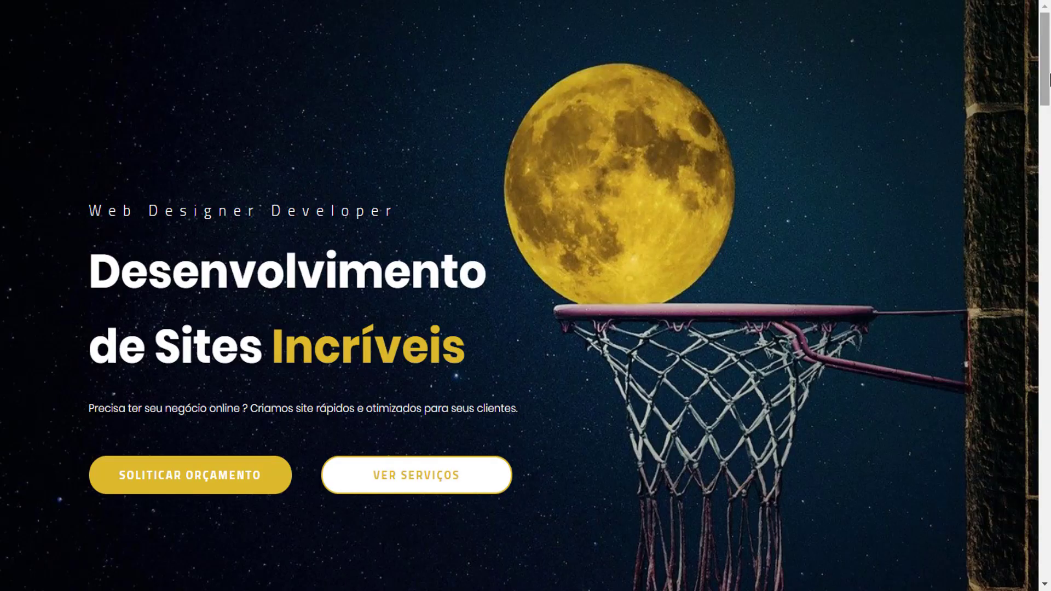
drag(1048, 79, 1034, 525)
scroll(525, 295, down, 1)
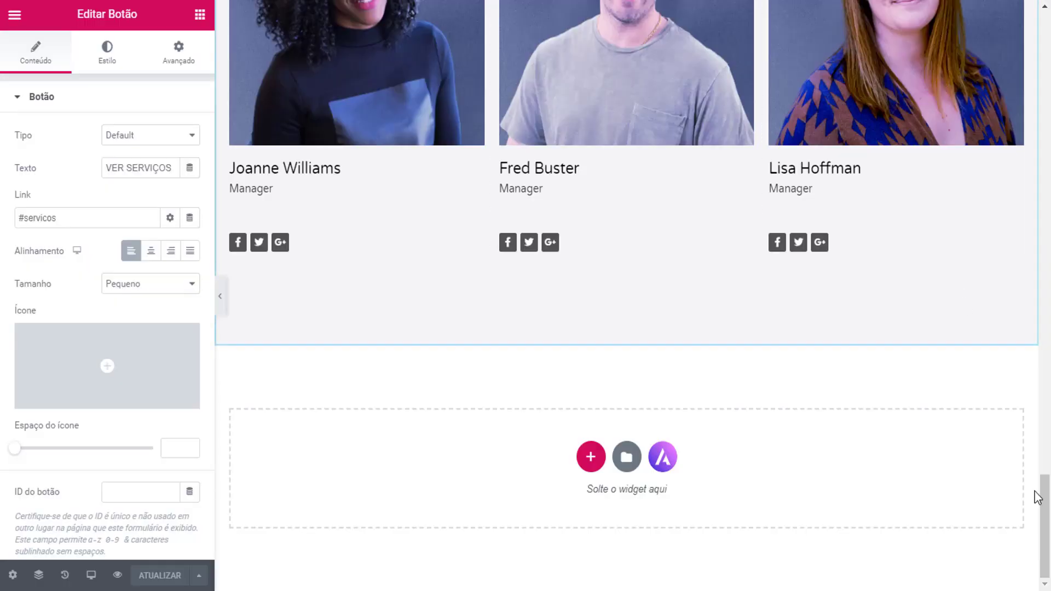
scroll(930, 328, up, 15)
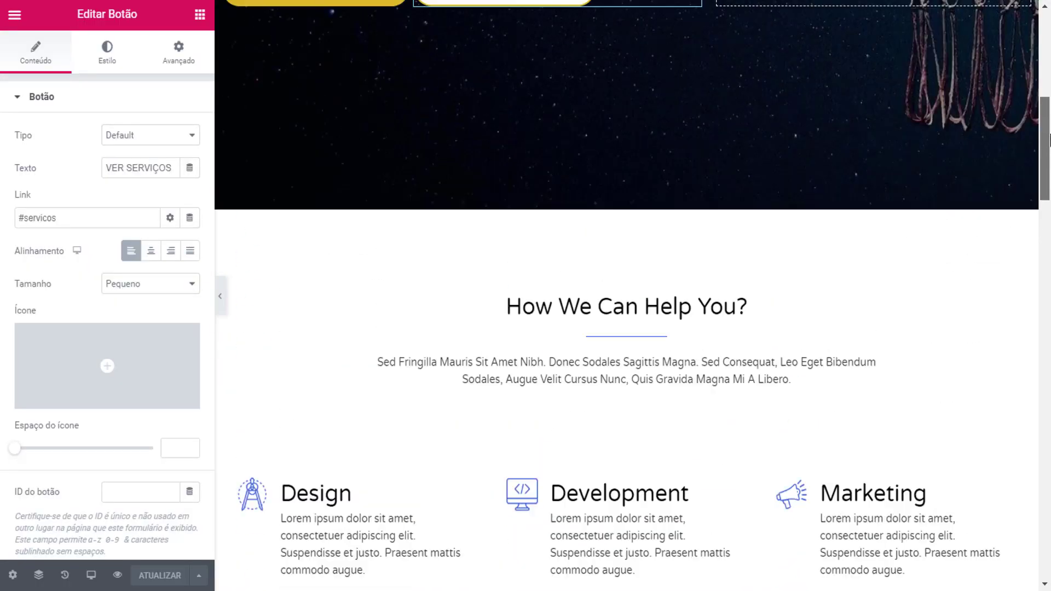
scroll(829, 193, down, 2)
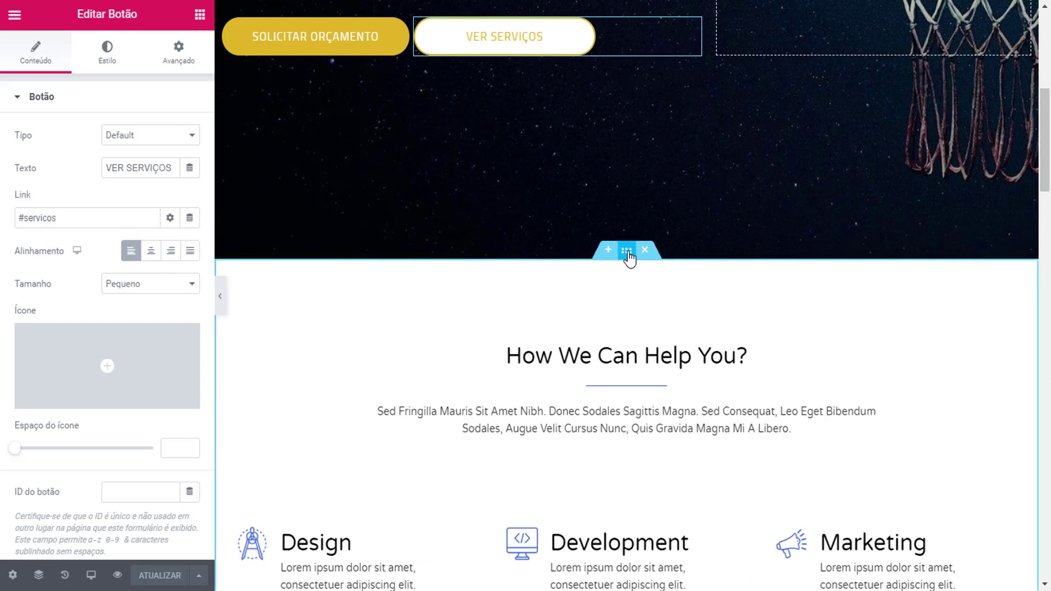
Step: Give the How We Can Help You? section the CSS ID servicos in its advanced settings
click(628, 251)
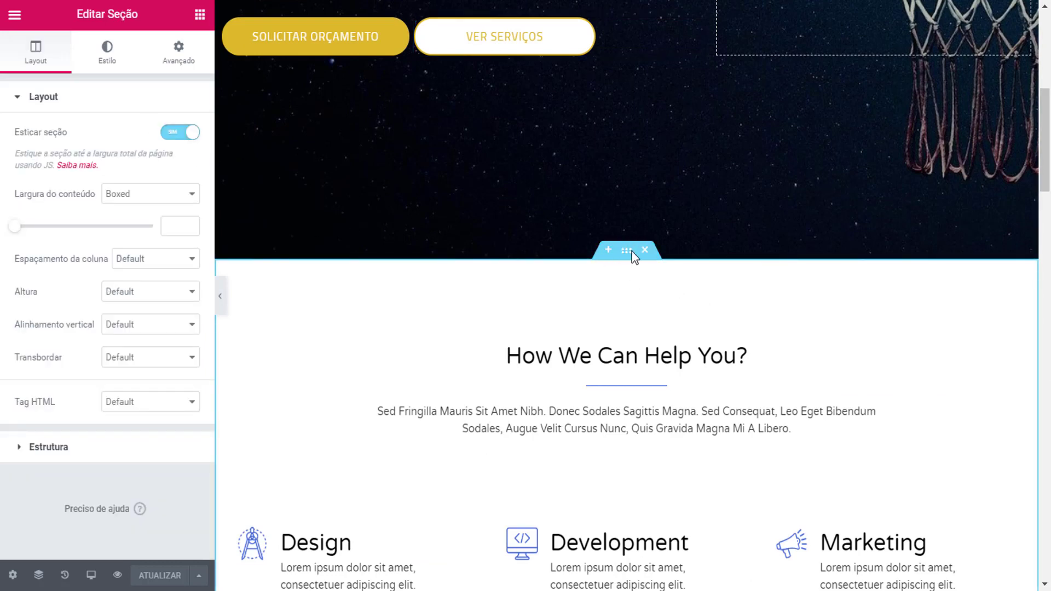
click(181, 58)
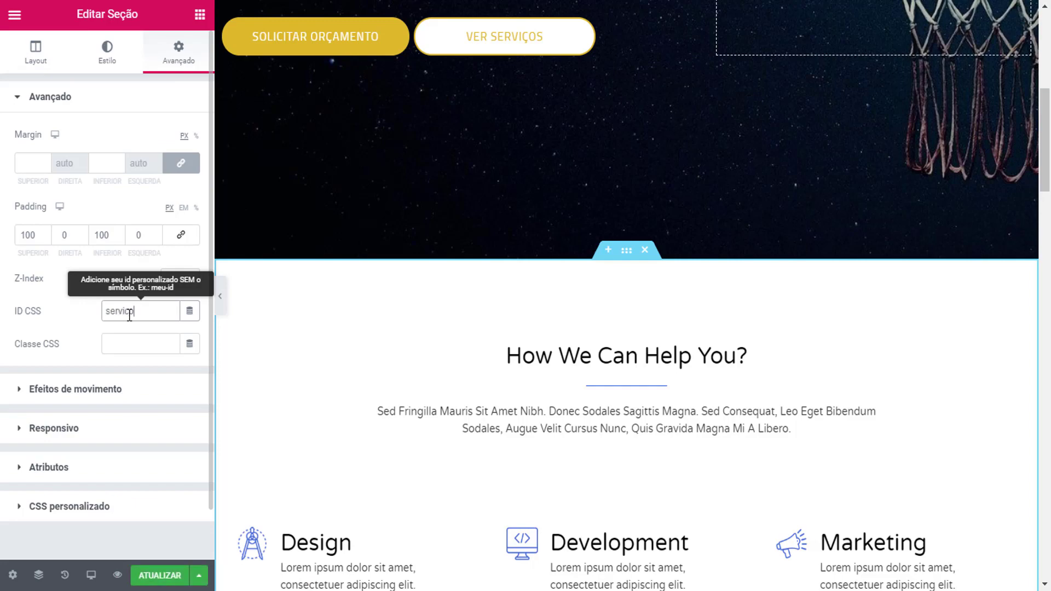
scroll(412, 228, up, 3)
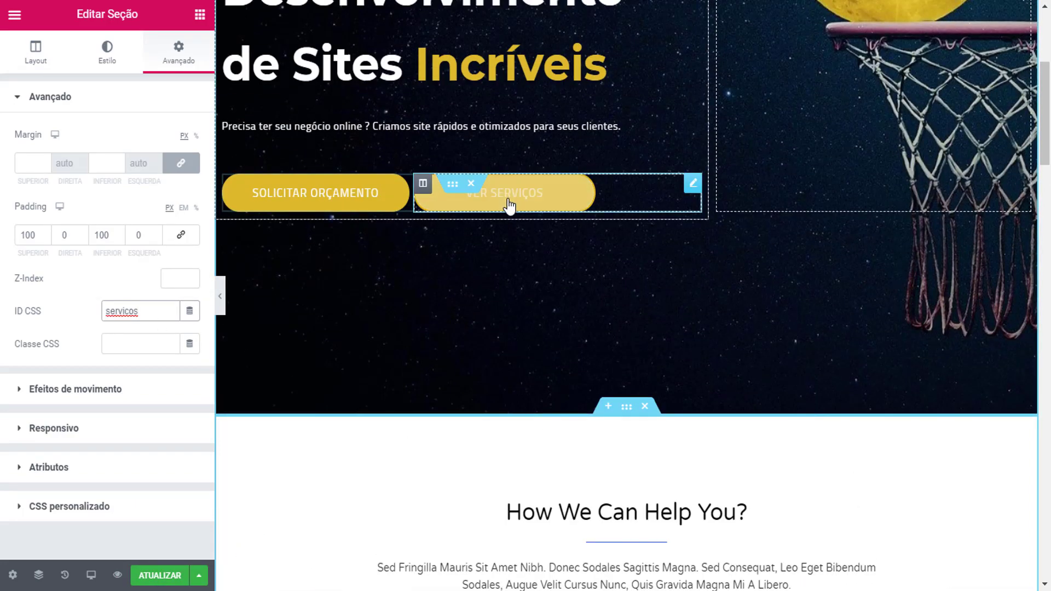
Step: Test that VER SERVIÇOS jumps to the services section, then save the page
click(509, 208)
scroll(511, 301, down, 2)
scroll(511, 301, down, 5)
scroll(522, 417, up, 12)
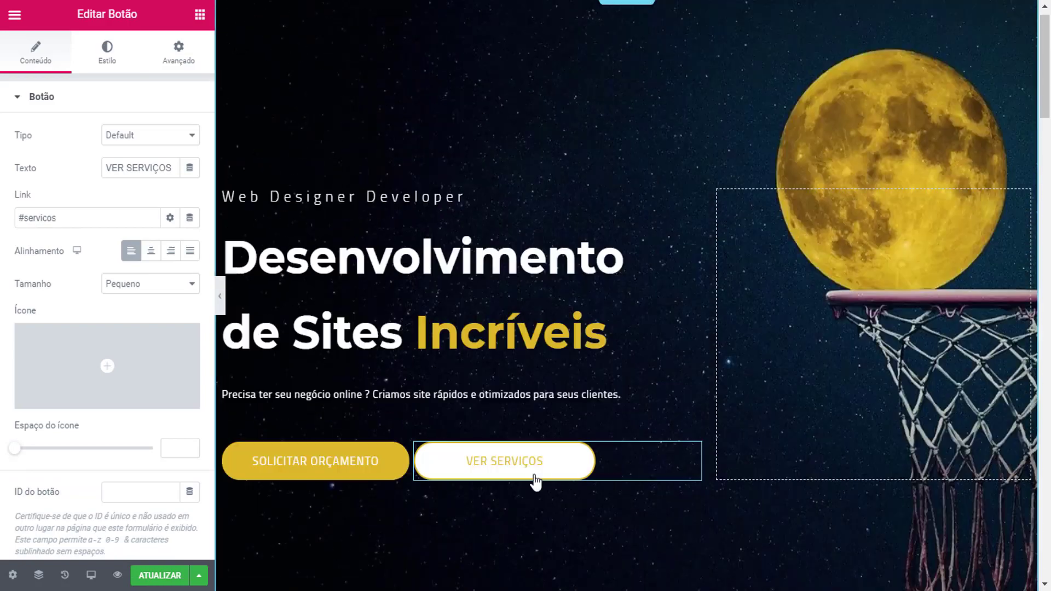
scroll(540, 481, down, 10)
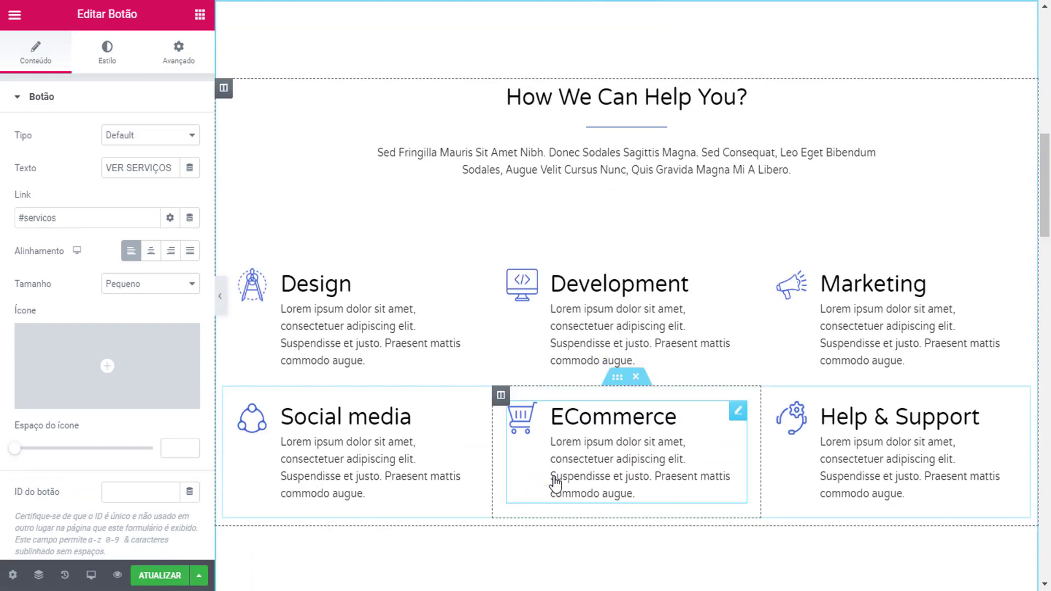
scroll(656, 295, up, 10)
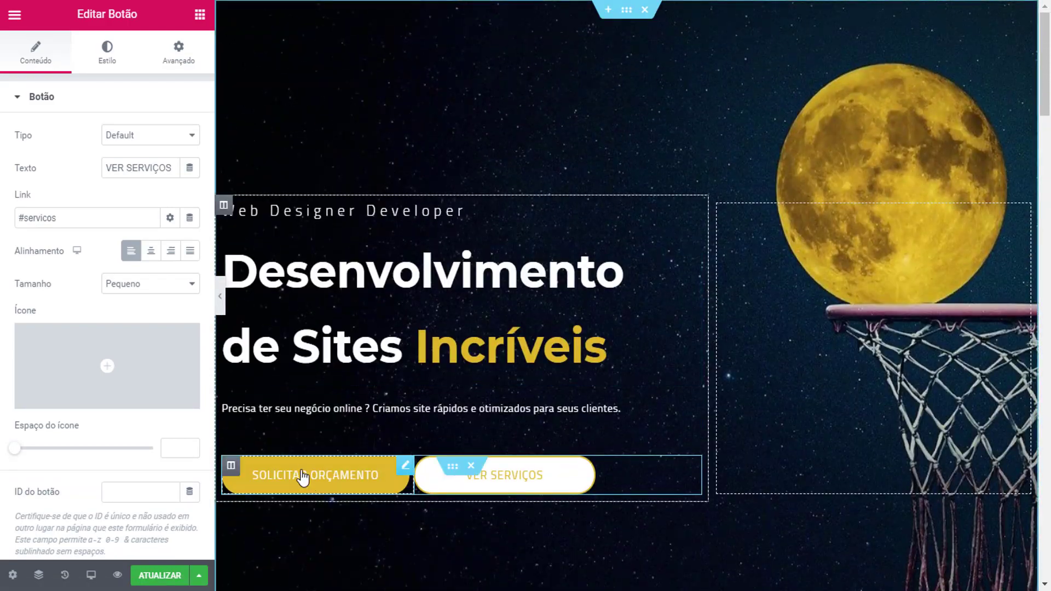
scroll(285, 503, down, 4)
click(144, 575)
scroll(711, 460, down, 5)
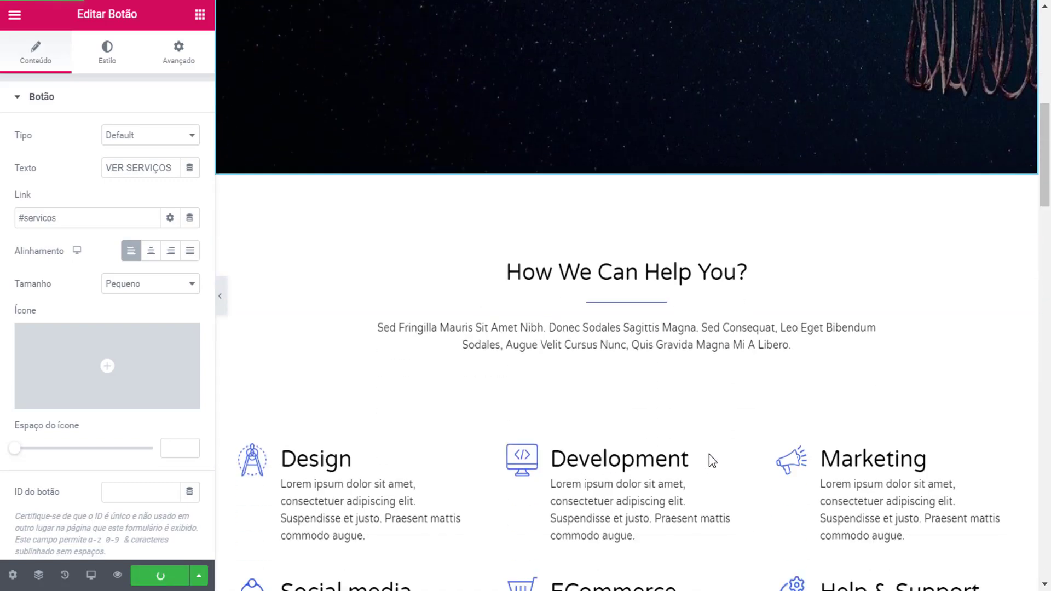
scroll(631, 260, down, 10)
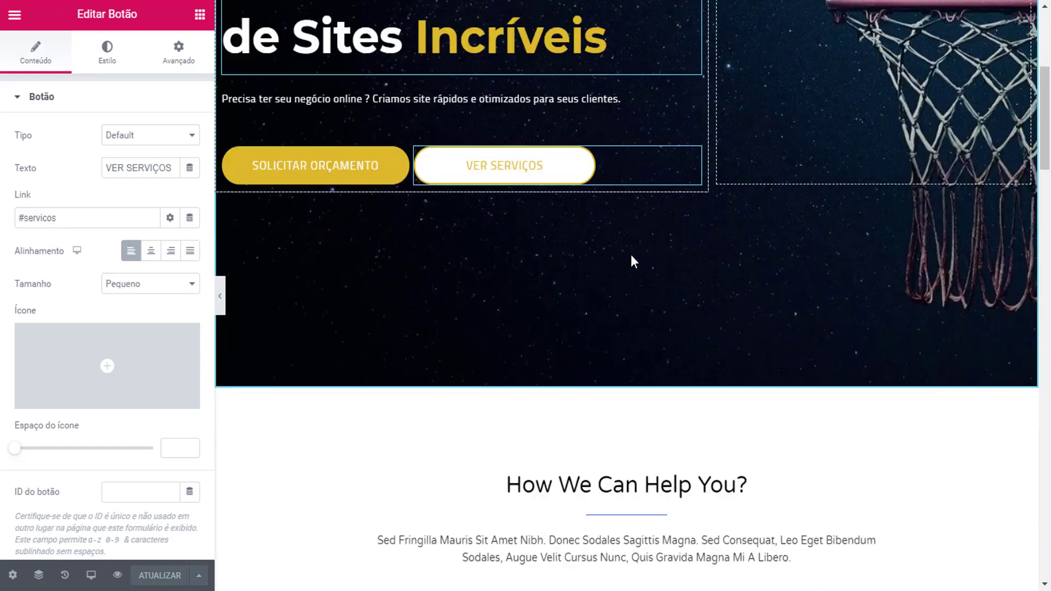
Step: Open the How We Can Help You? heading's style settings
click(1022, 244)
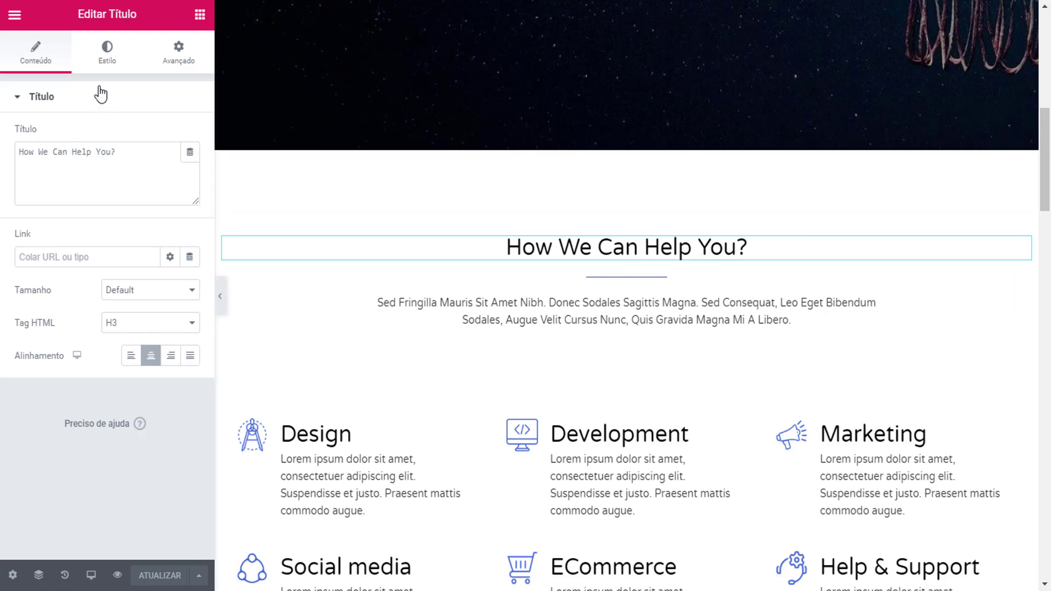
click(107, 55)
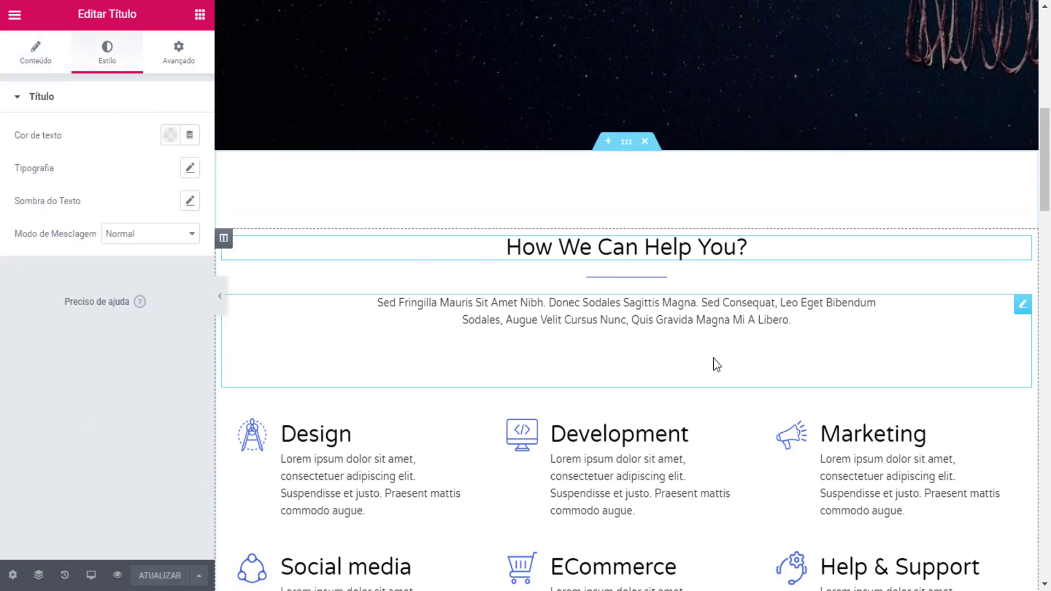
scroll(716, 364, up, 10)
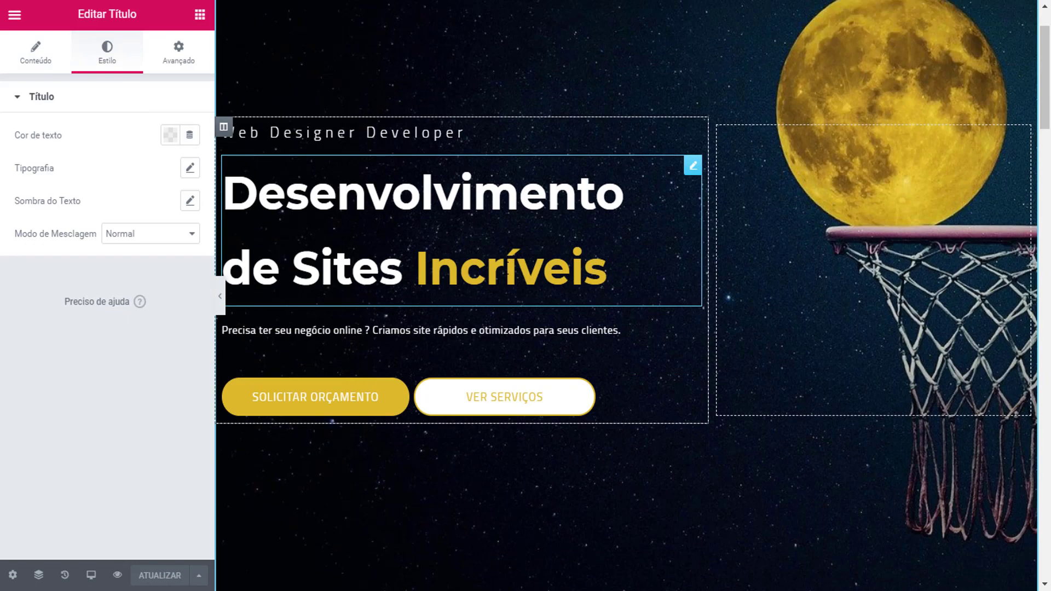
scroll(500, 416, down, 10)
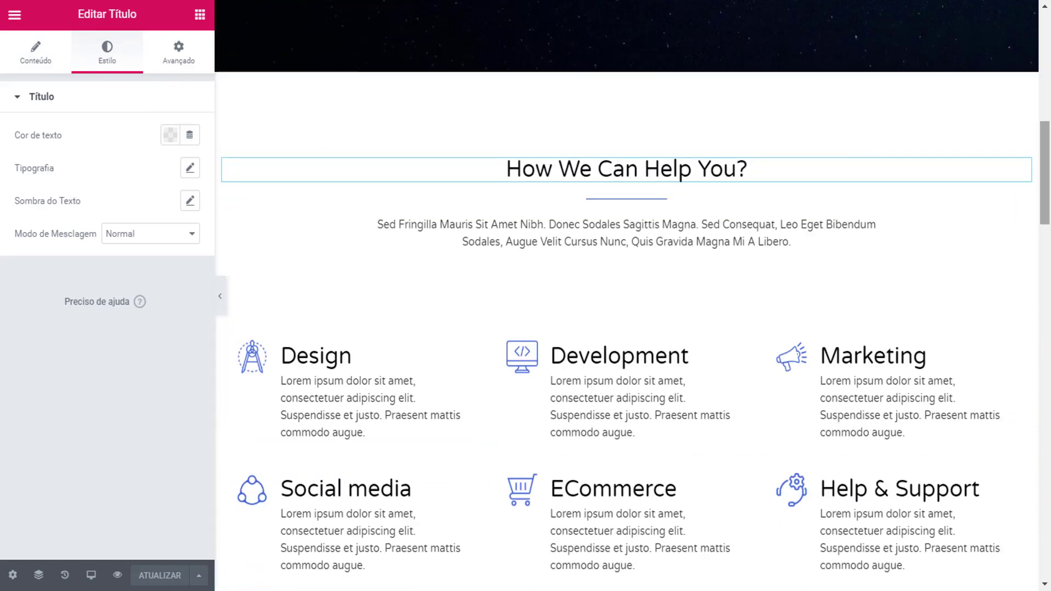
scroll(1017, 326, down, 15)
scroll(1018, 326, up, 15)
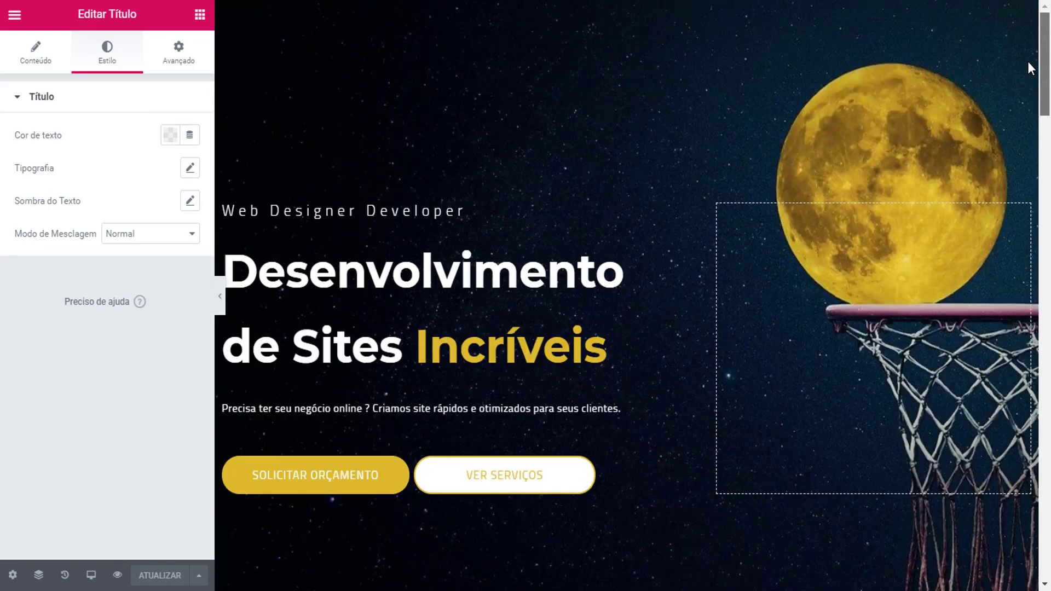
Step: Scroll the reference site to the SERVIÇOS heading and copy its text
drag(1049, 82, 1049, 212)
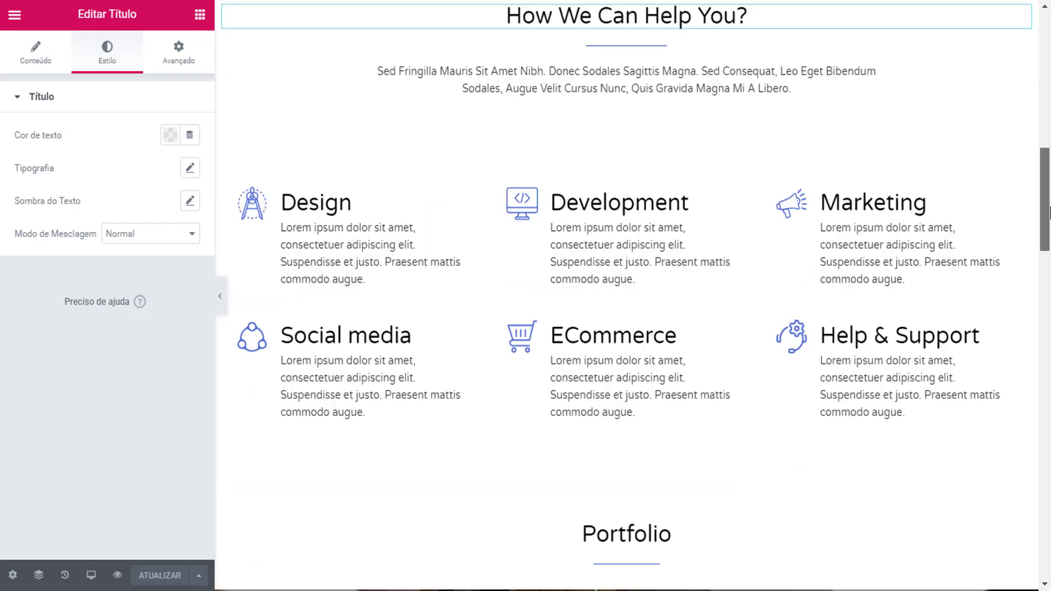
scroll(544, 225, up, 10)
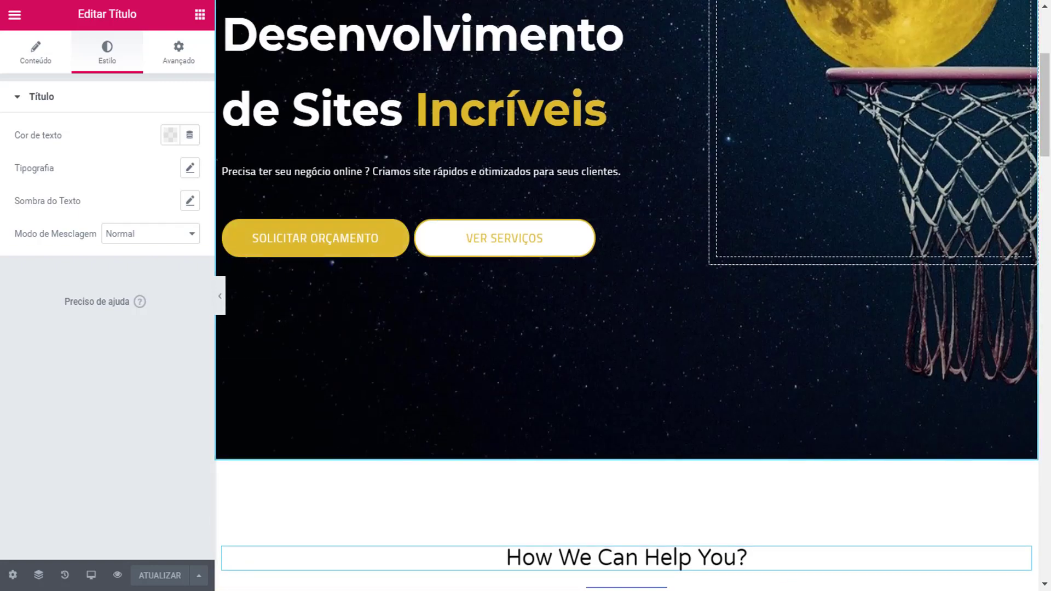
drag(1049, 69, 1049, 192)
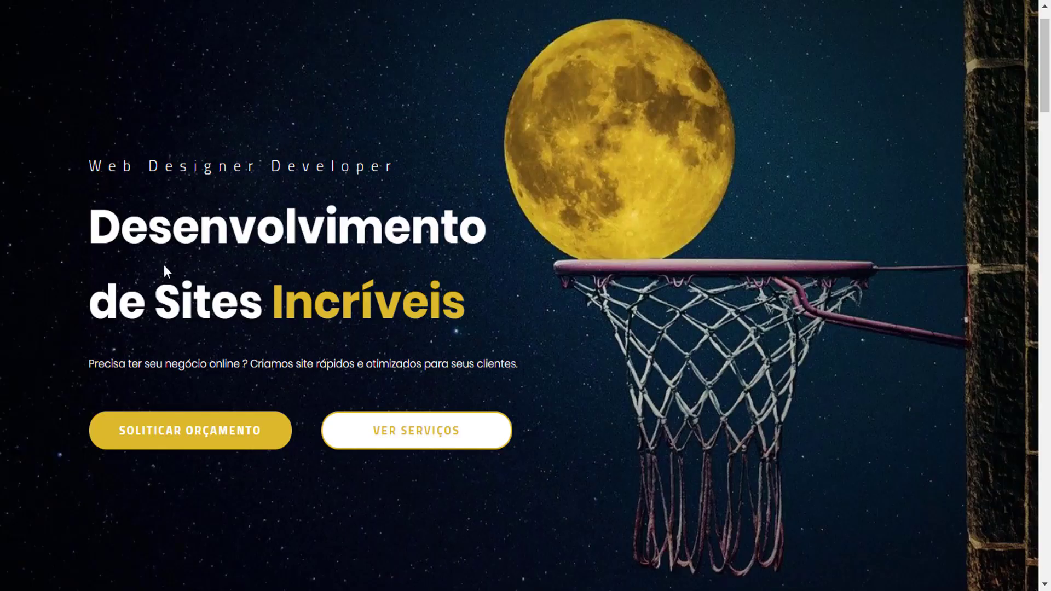
scroll(142, 383, down, 8)
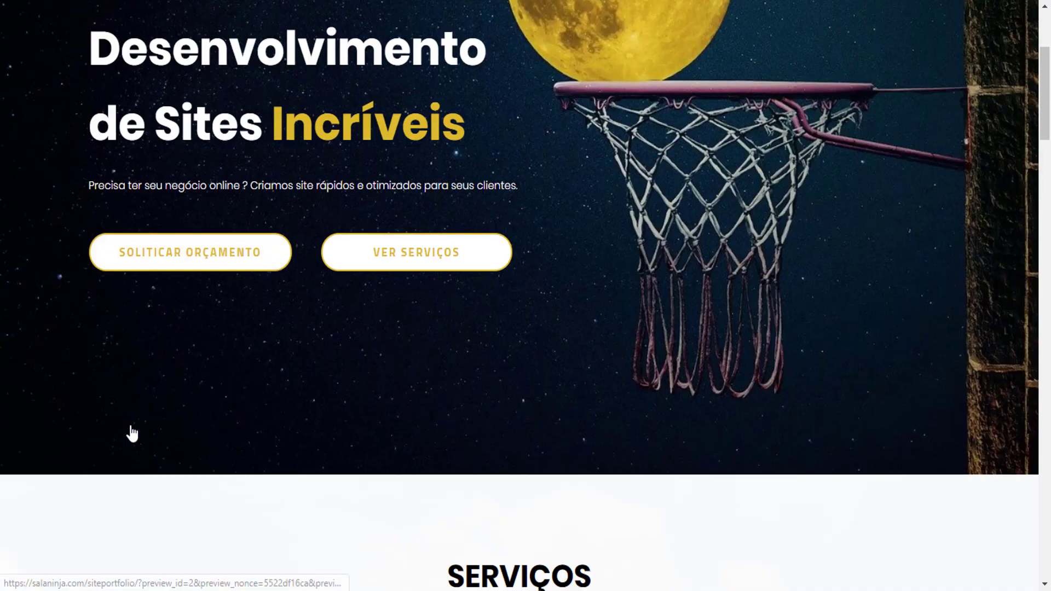
scroll(139, 417, down, 2)
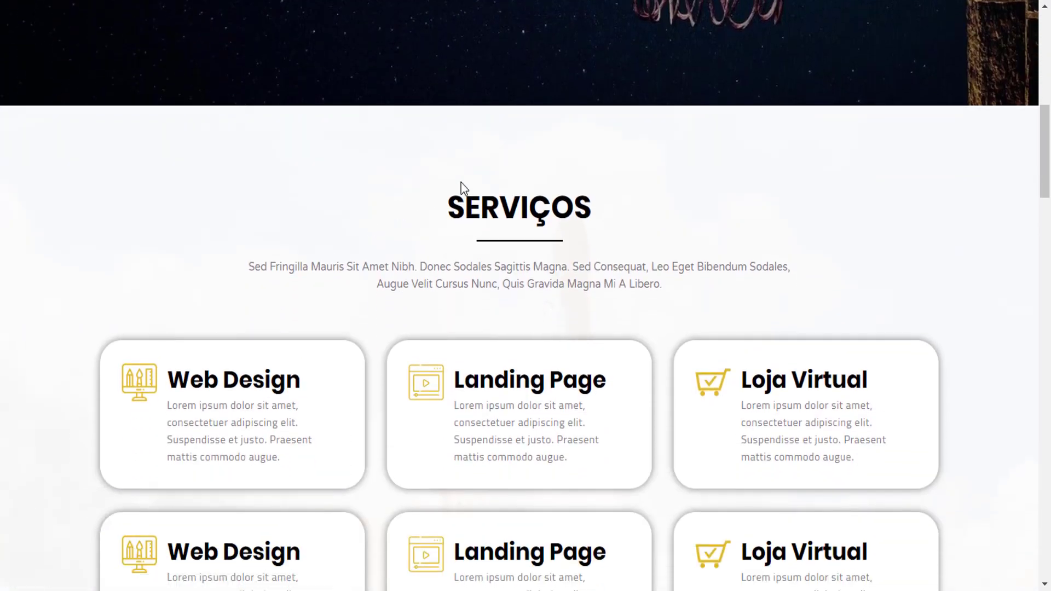
right_click(494, 198)
click(511, 212)
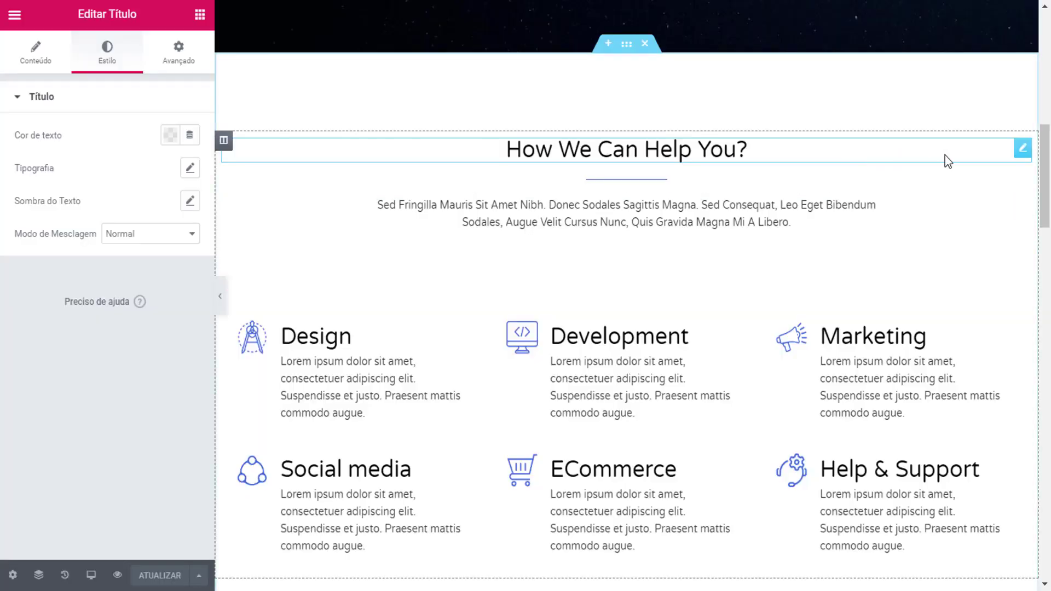
Step: Make the SERVIÇOS heading text colour black
click(36, 55)
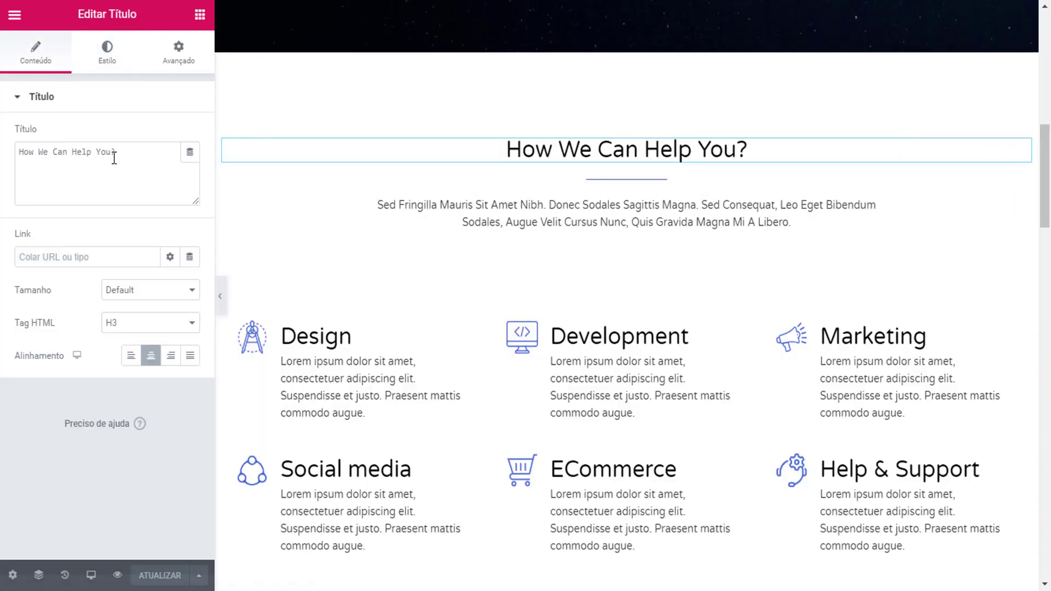
click(105, 55)
click(170, 134)
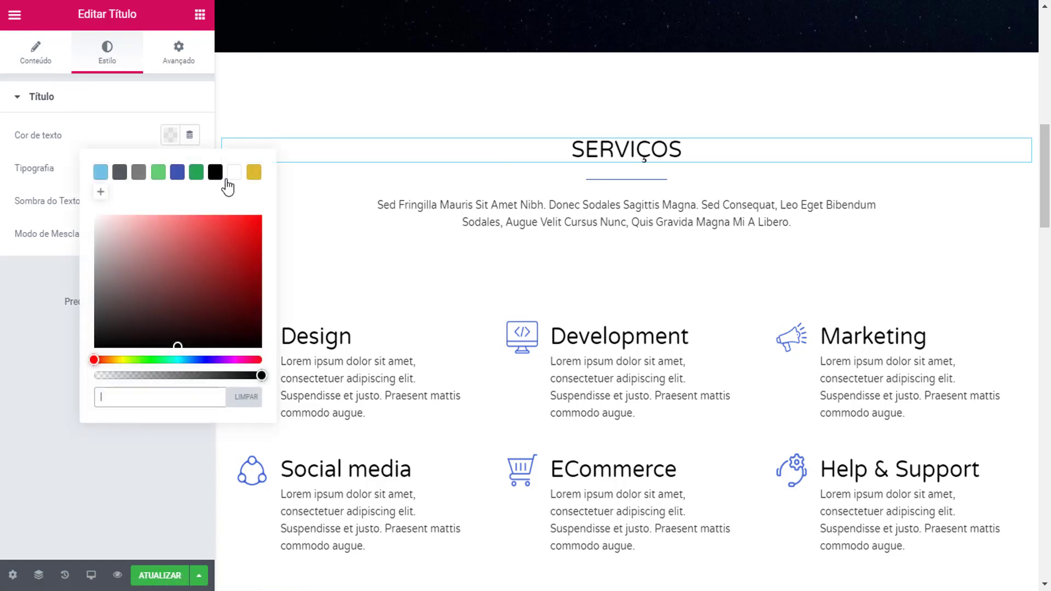
click(190, 168)
Step: Set the heading typography to Montserrat at 40 px
click(190, 168)
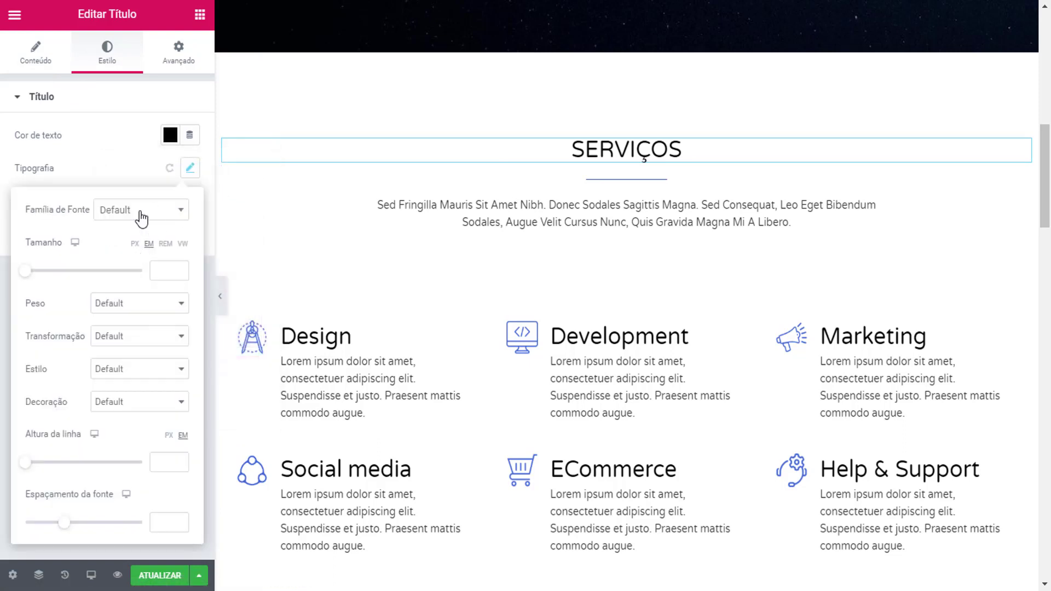
click(141, 217)
text(mo)
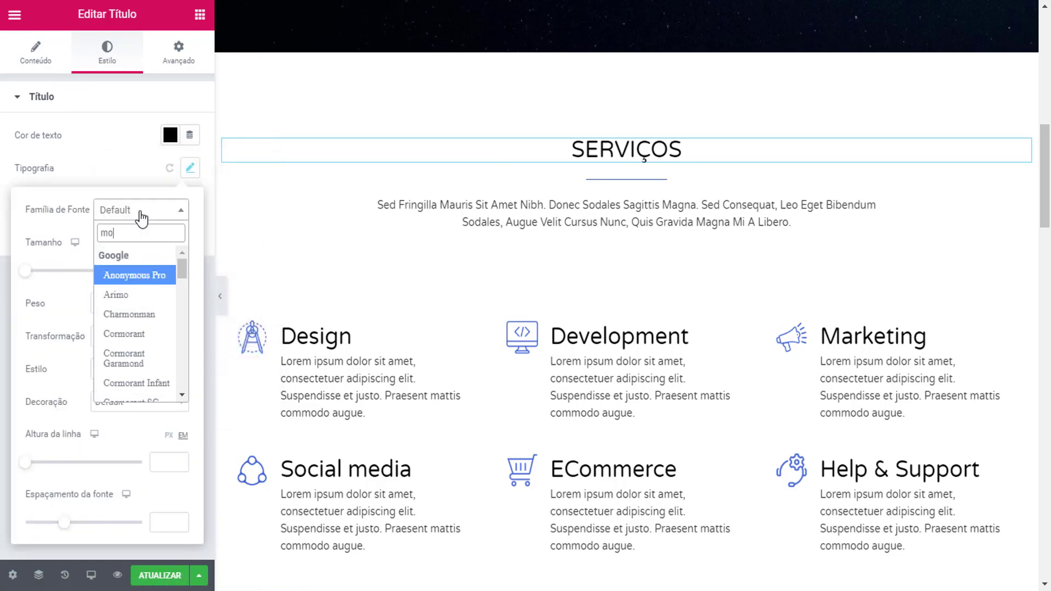
text(nt)
key(Down)
key(Down)
key(Return)
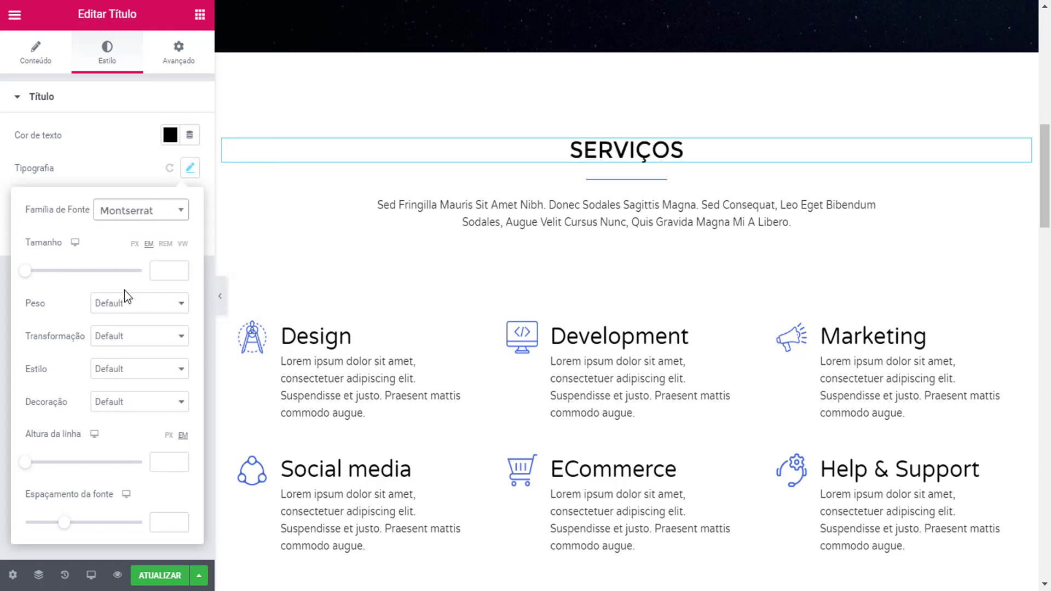
click(165, 266)
text(40)
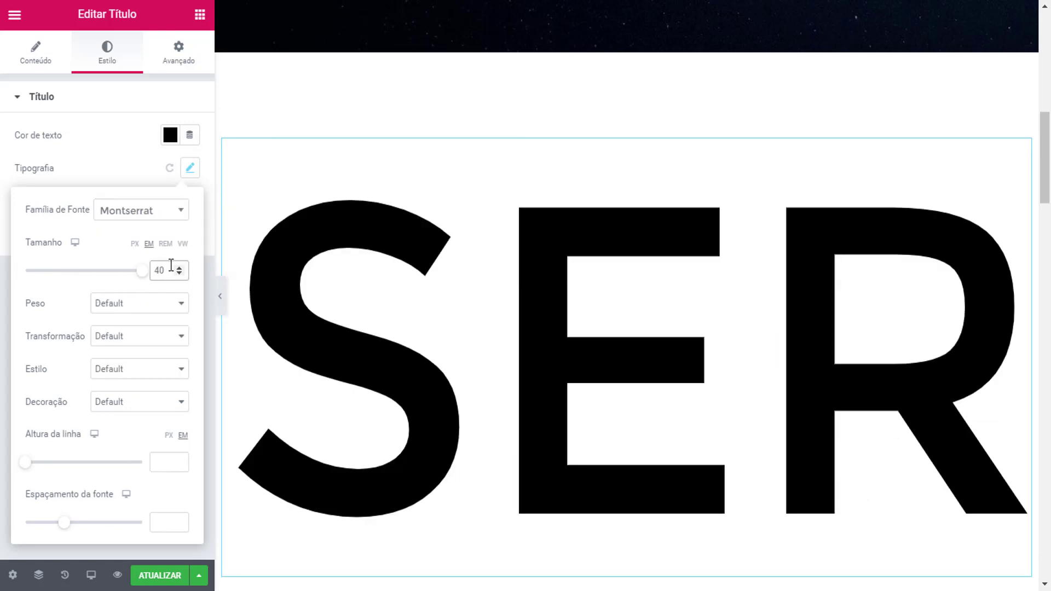
click(134, 244)
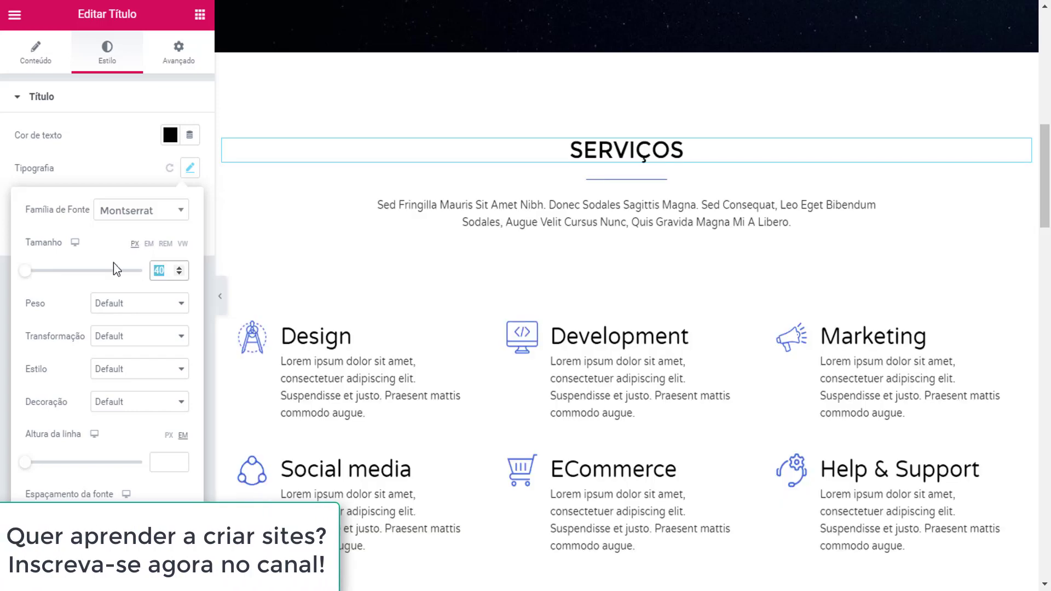
text(60)
click(730, 144)
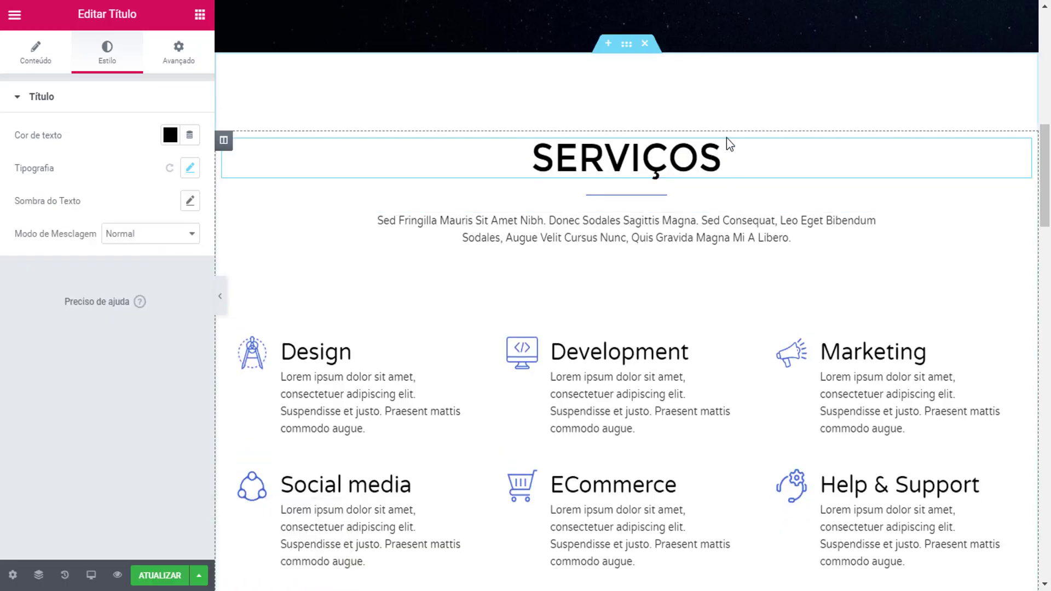
Step: Increase the weight of the divider under SERVIÇOS to 2
click(1023, 203)
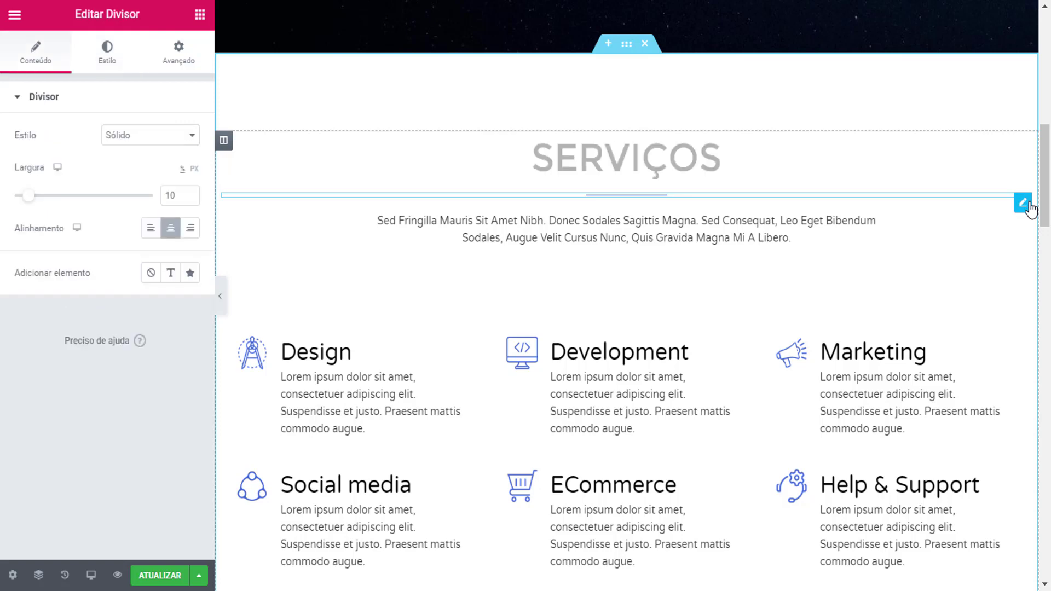
click(98, 63)
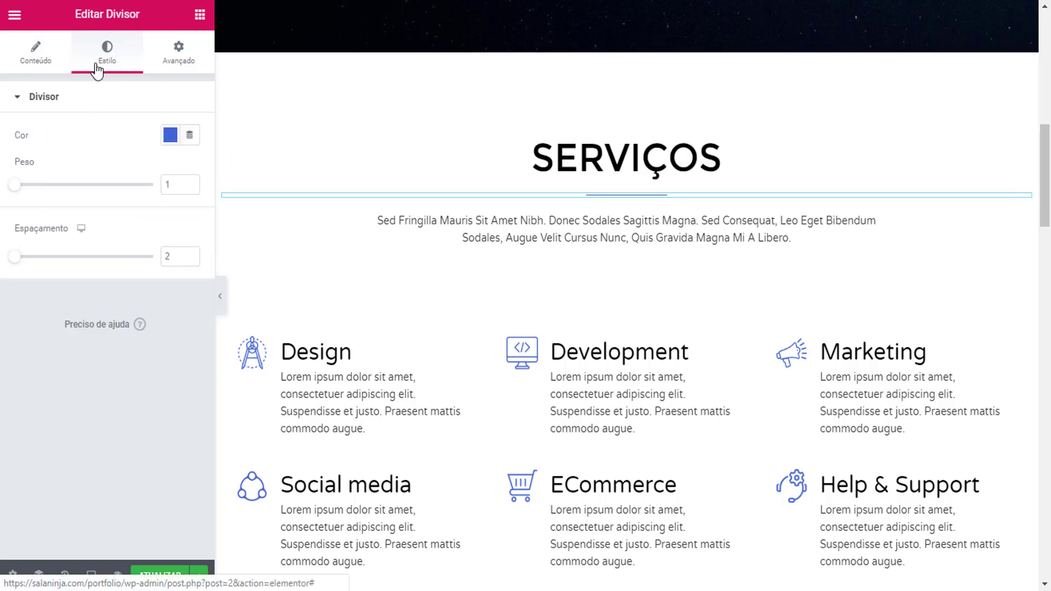
drag(12, 187, 30, 191)
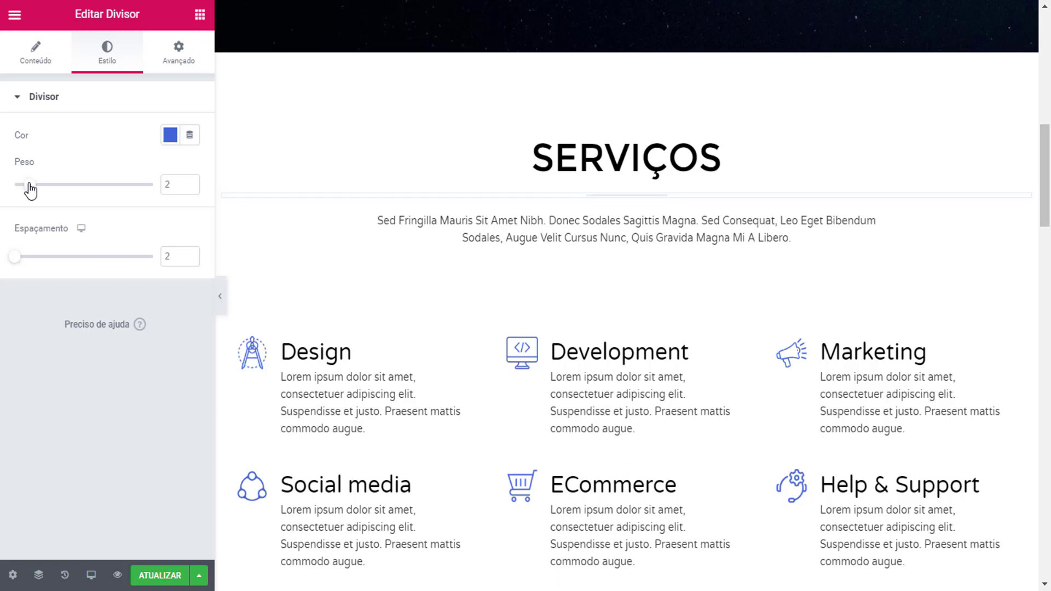
Step: Change the divider colour to gold #DCB92D and preview the page full-width
click(170, 135)
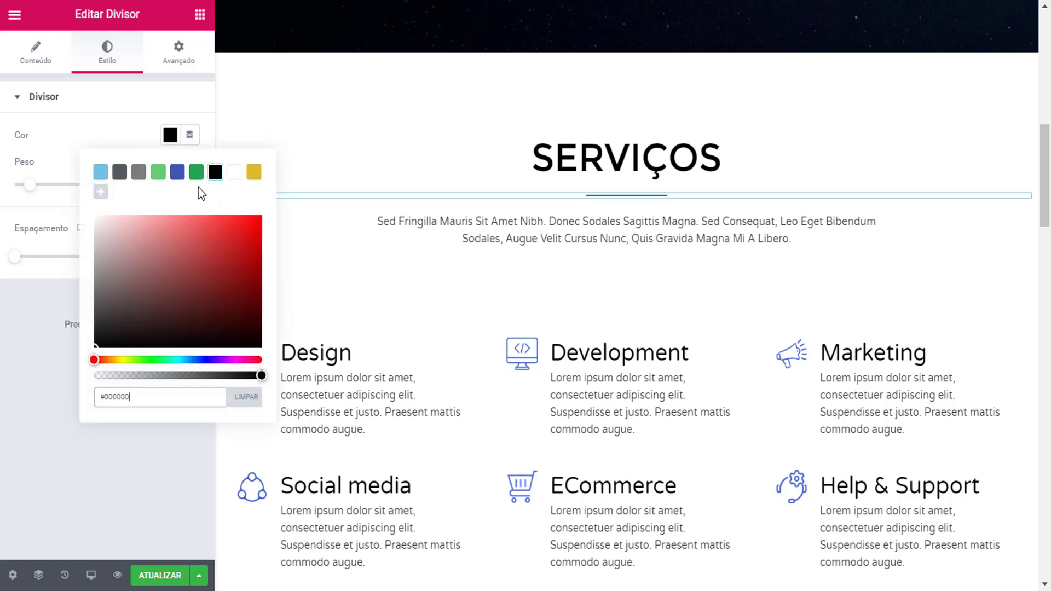
click(71, 298)
drag(261, 375, 257, 376)
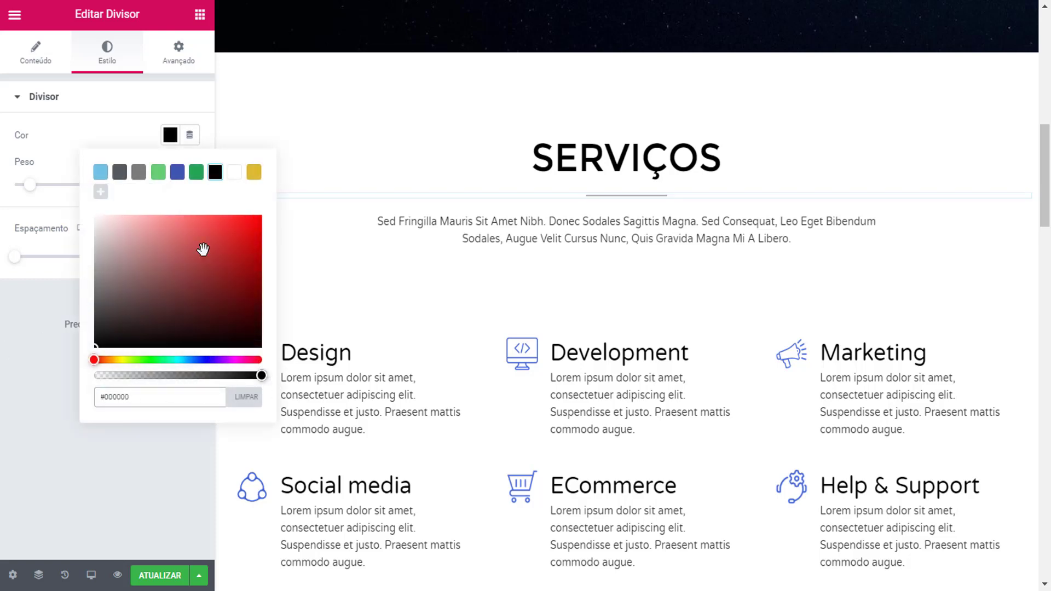
click(253, 172)
key(Escape)
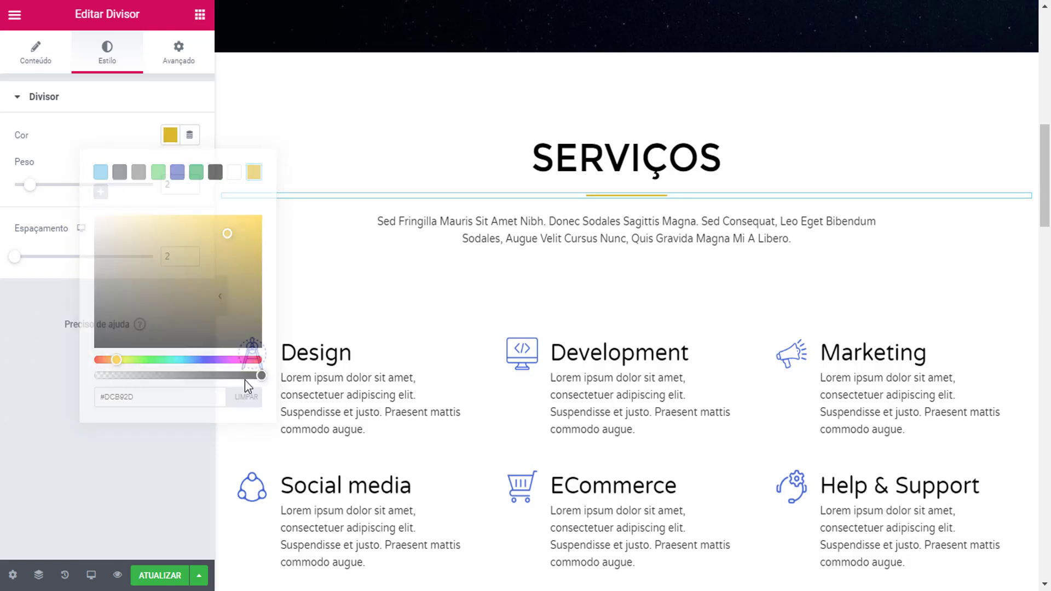
click(219, 296)
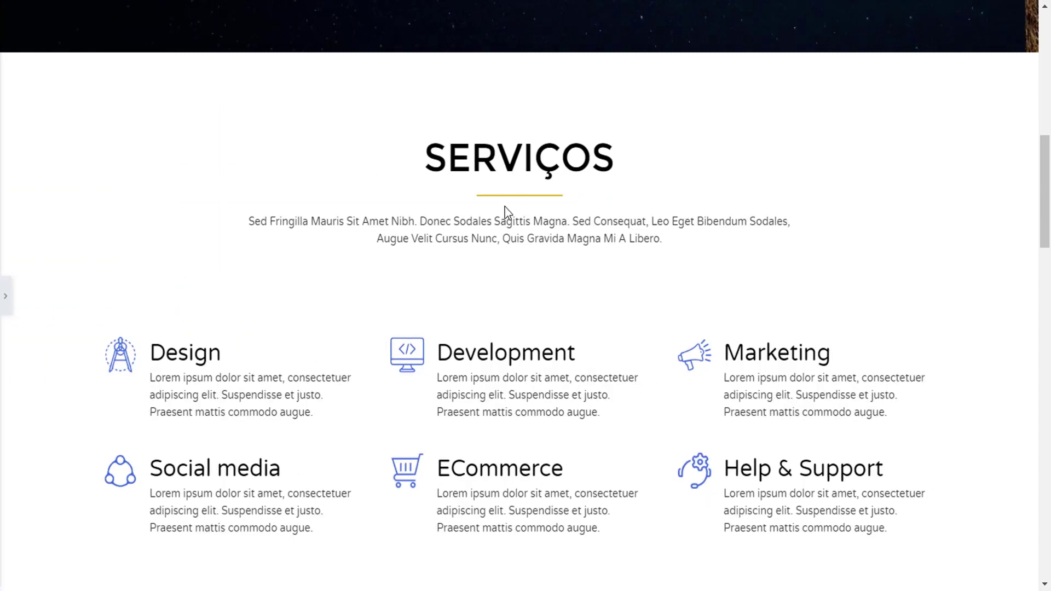
click(3, 298)
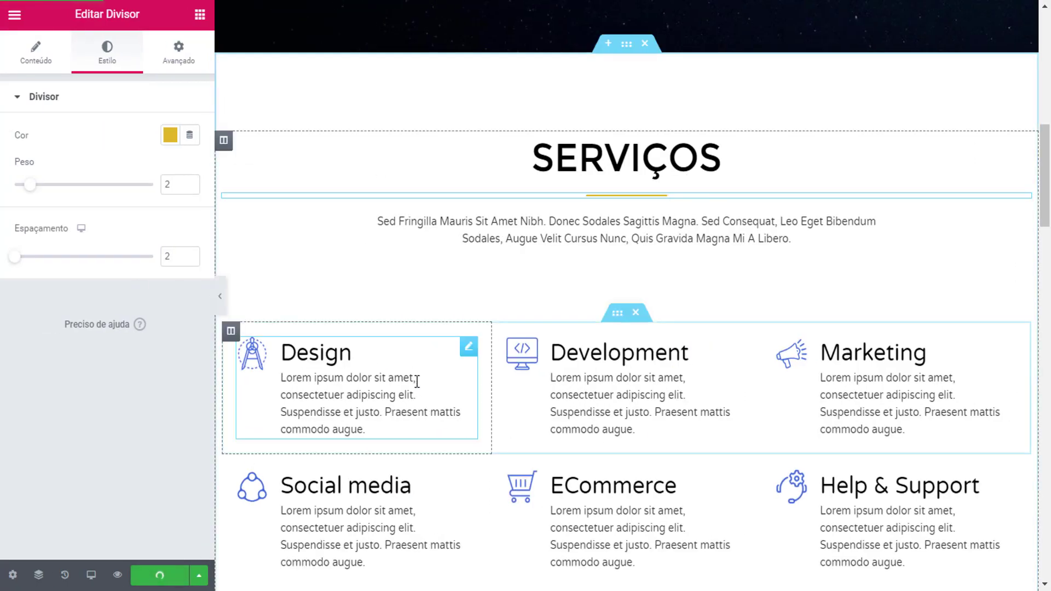
Step: Retitle the Design service box 'Web' using the reference site's title
scroll(415, 382, down, 3)
scroll(415, 382, up, 1)
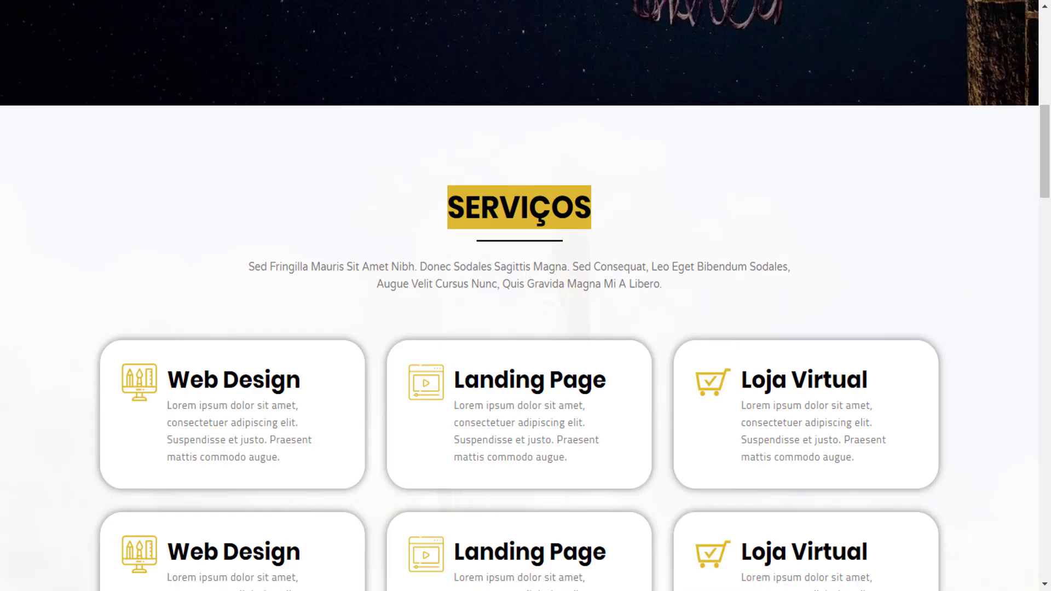
scroll(301, 334, down, 2)
triple_click(337, 298)
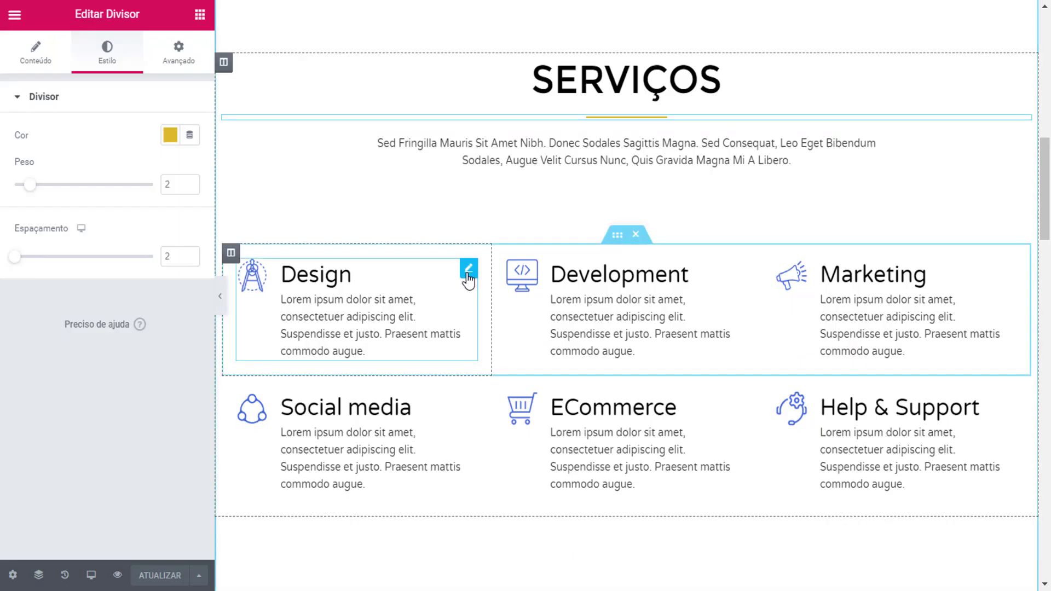
click(469, 266)
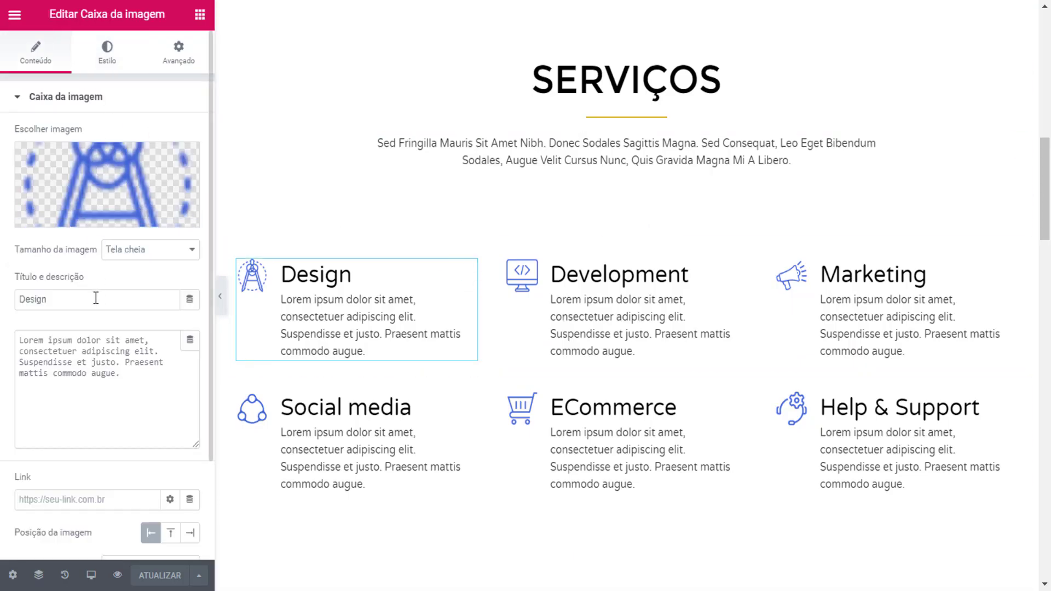
text(Web)
drag(121, 374, 96, 417)
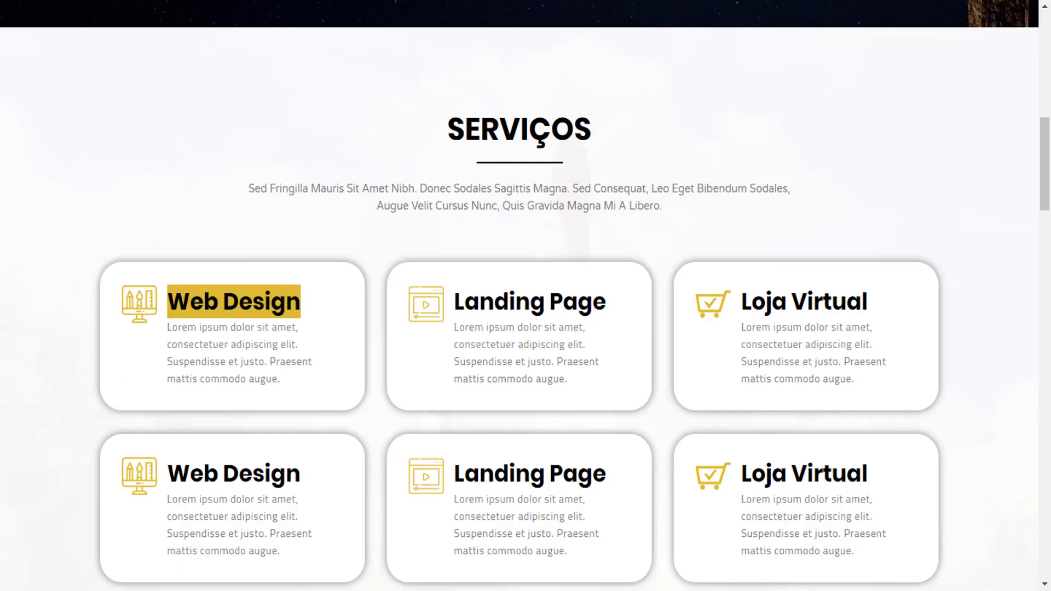
Step: Copy 'Landing Page' from the reference site as the Development box title
click(482, 296)
drag(552, 294, 605, 300)
key(ctrl+c)
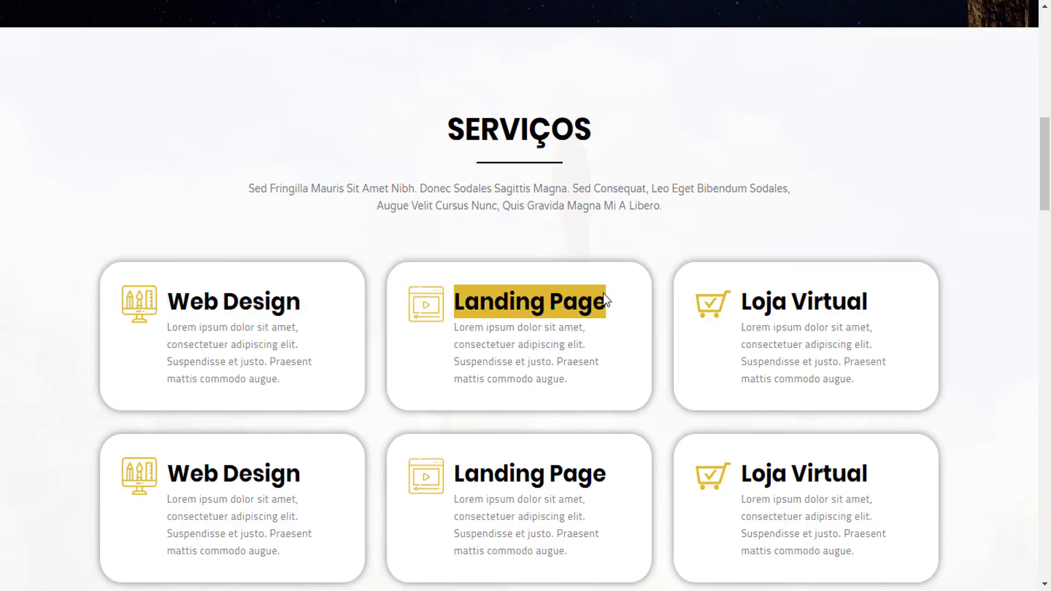
click(737, 268)
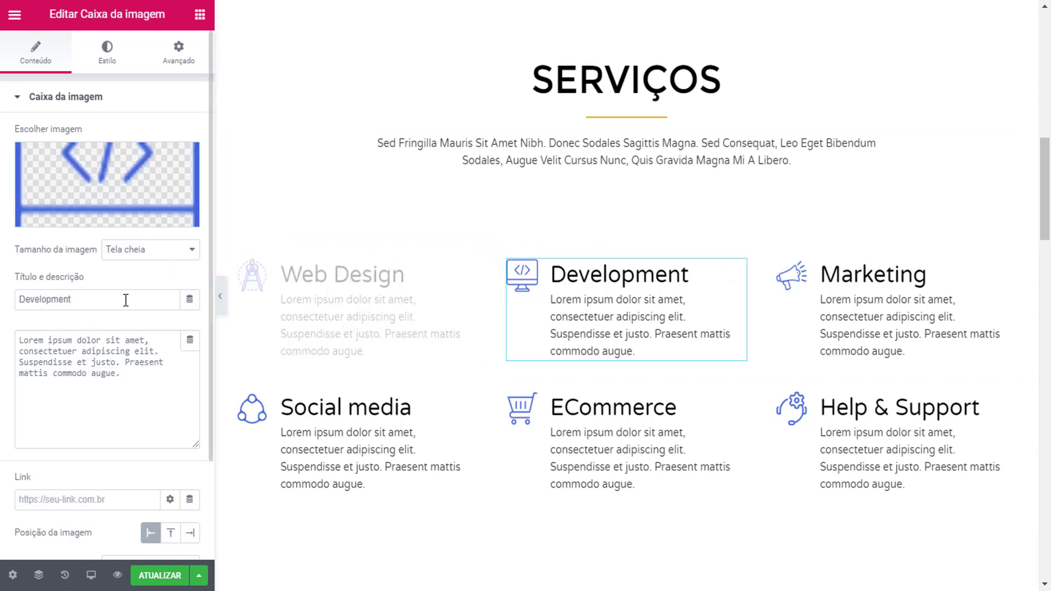
key(ctrl+v)
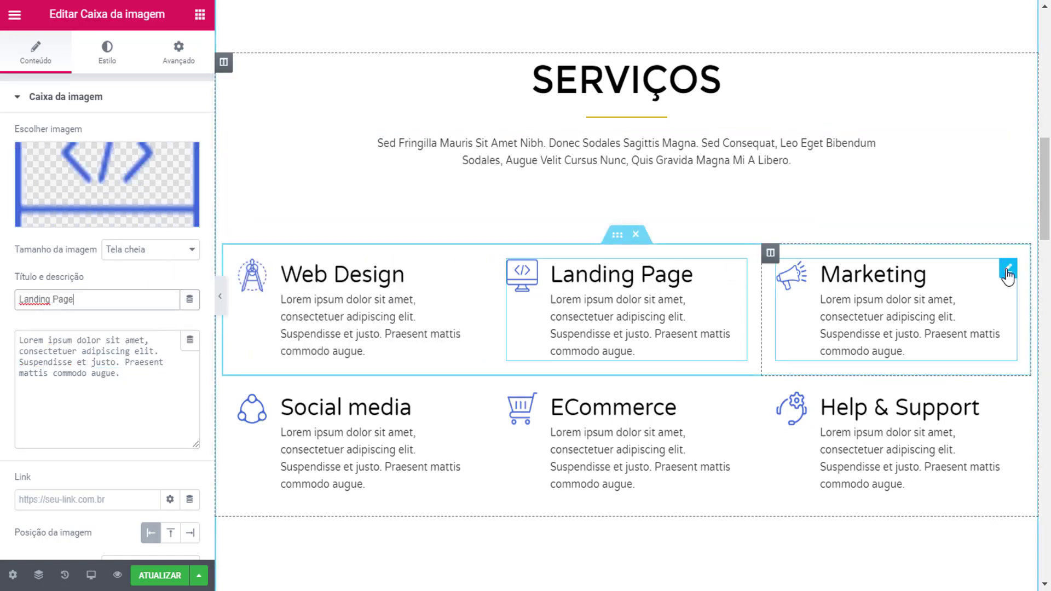
Step: Take 'Loja Virtual' for the Marketing box and delete the second row of service boxes
click(1008, 270)
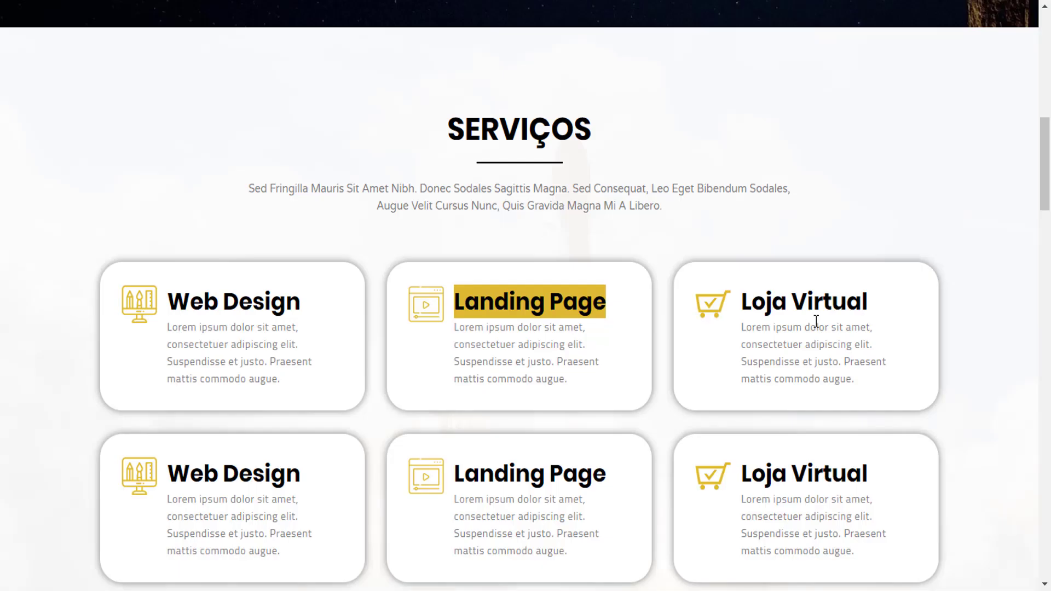
drag(867, 301, 754, 292)
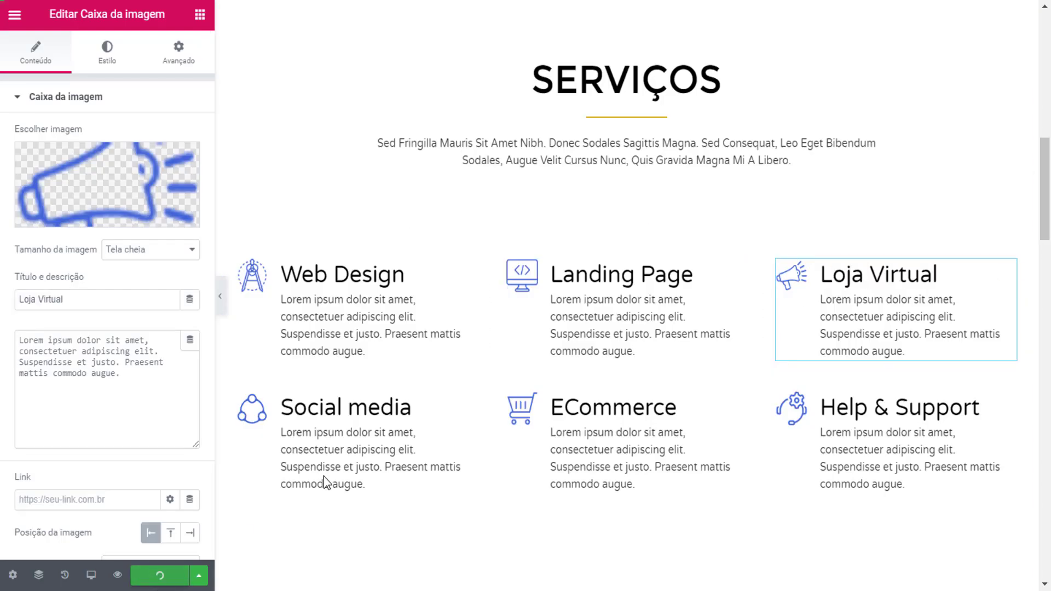
mouse_move(563, 394)
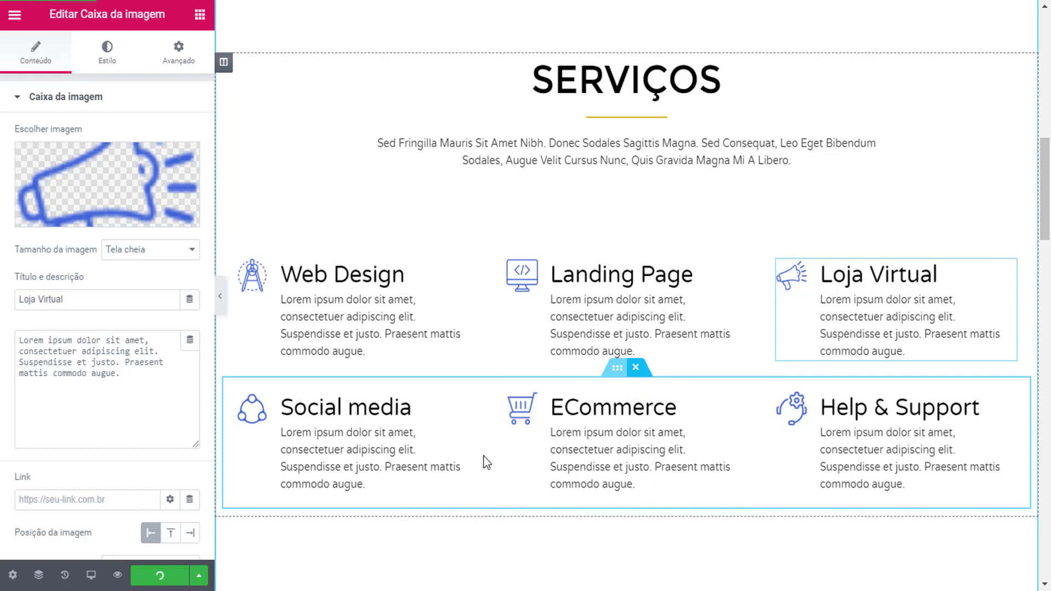
click(635, 367)
scroll(638, 347, up, 2)
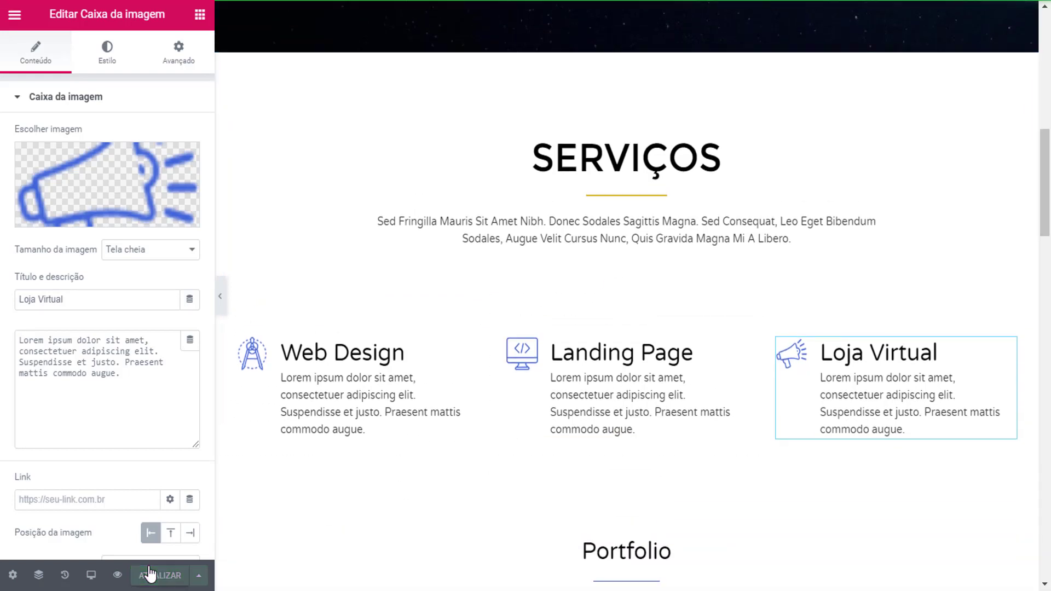
Step: Review the design and loja virtual icon files in Imagens, then go to Flaticon
click(468, 347)
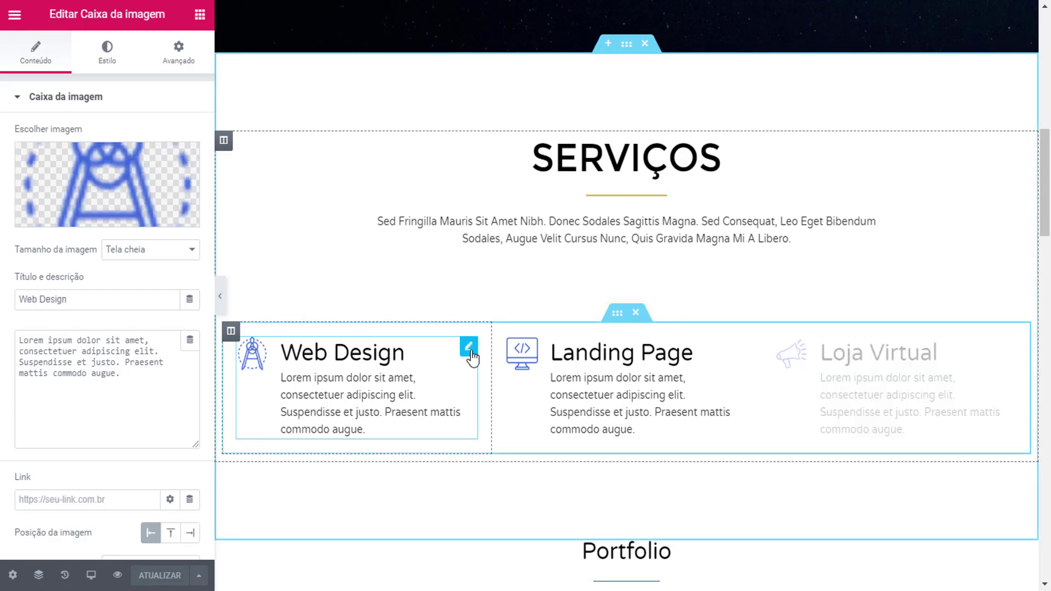
mouse_move(125, 186)
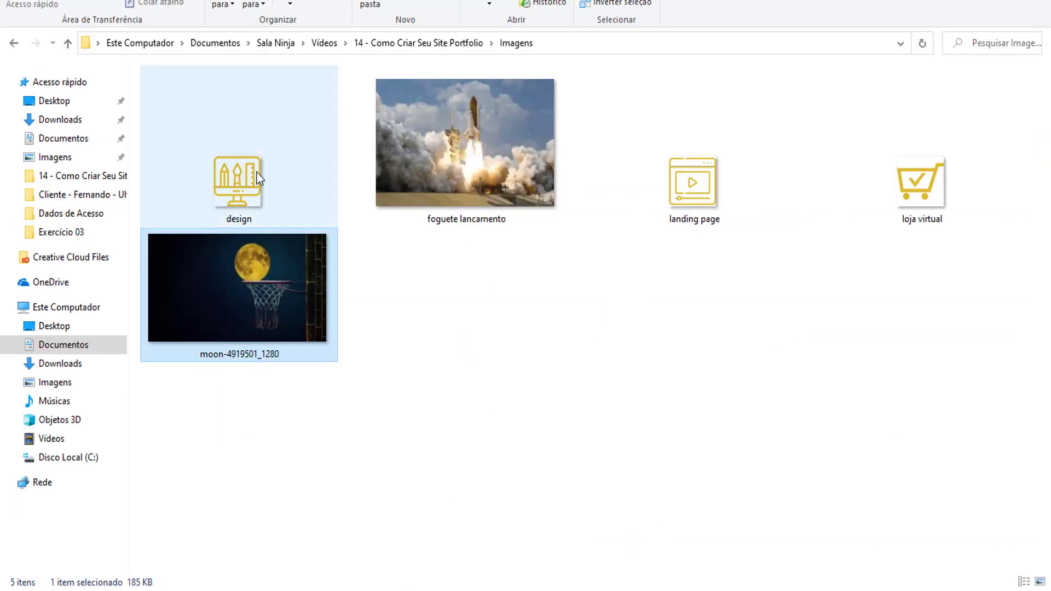
click(256, 172)
click(918, 205)
click(797, 387)
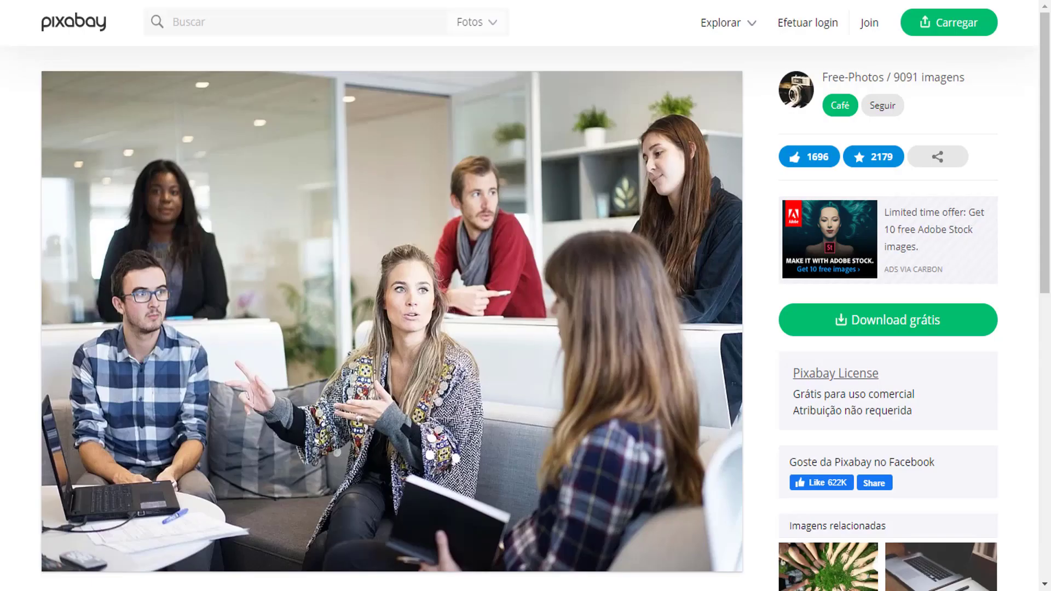
text(fa)
key(Return)
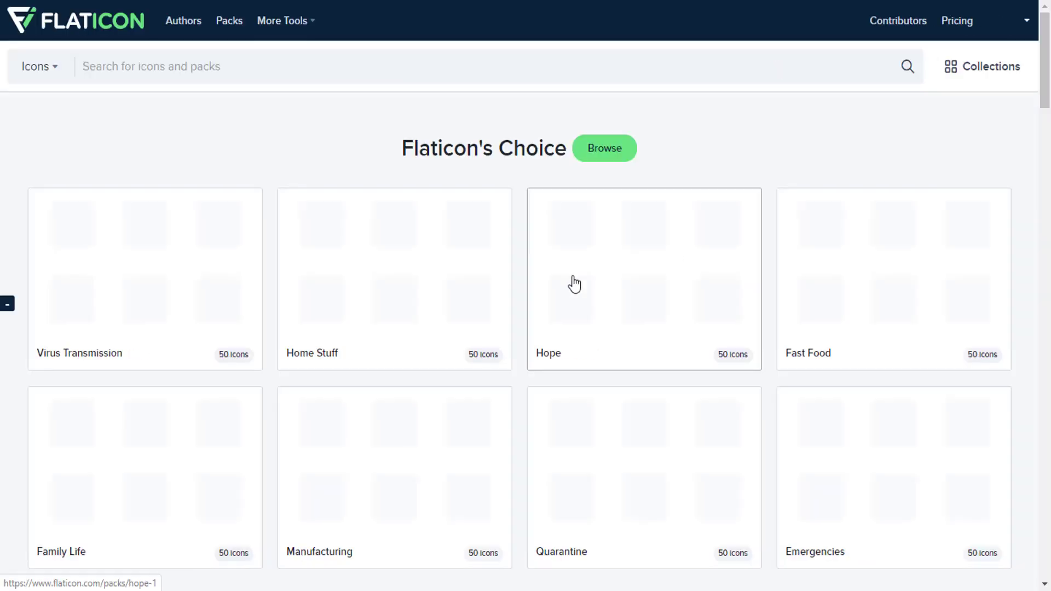
Step: Search Flaticon for 'web design' icons
click(276, 68)
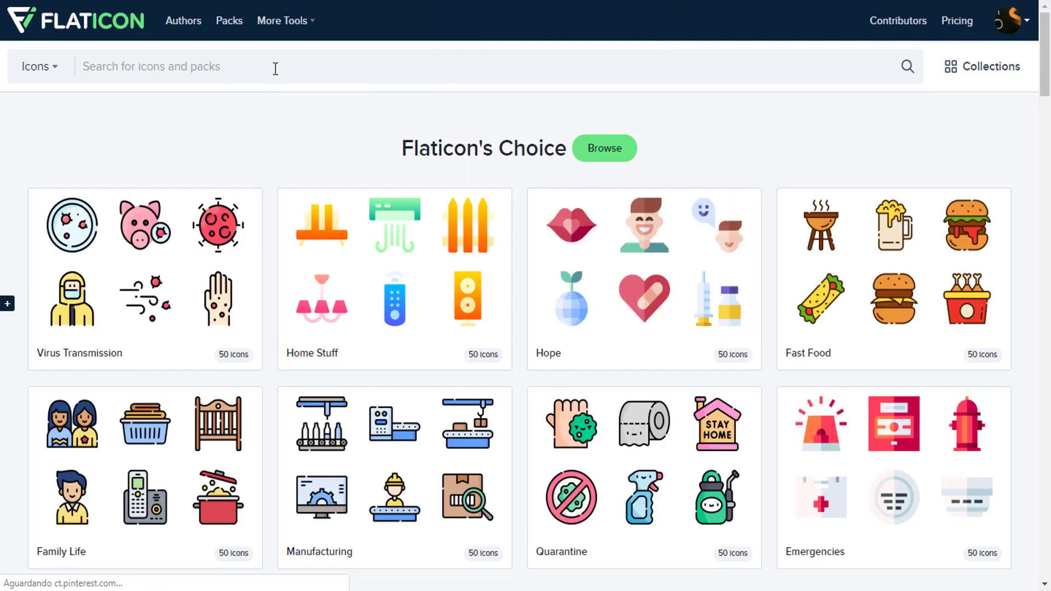
text(web design)
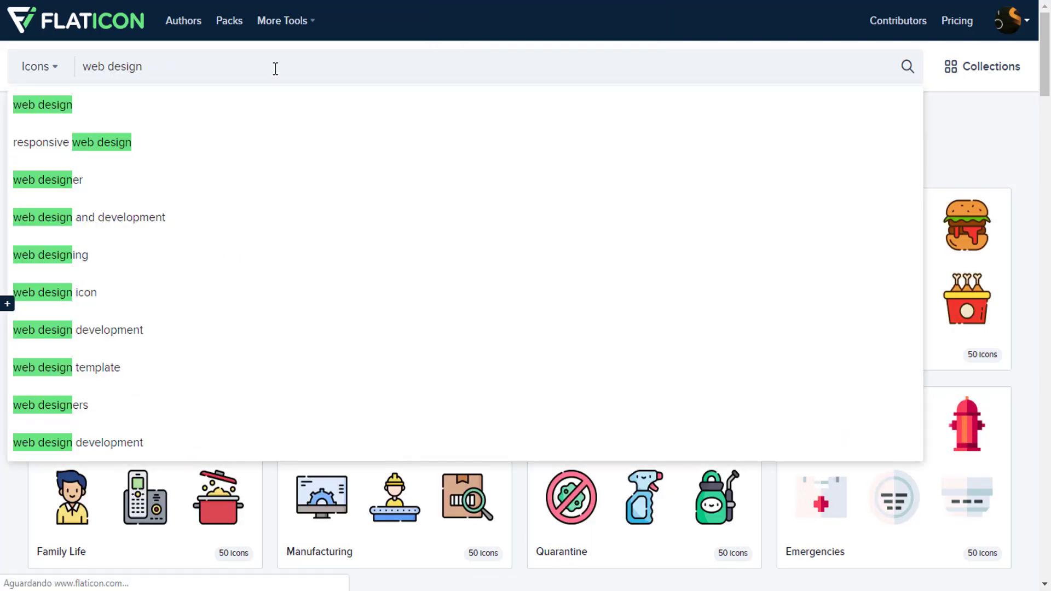
key(Return)
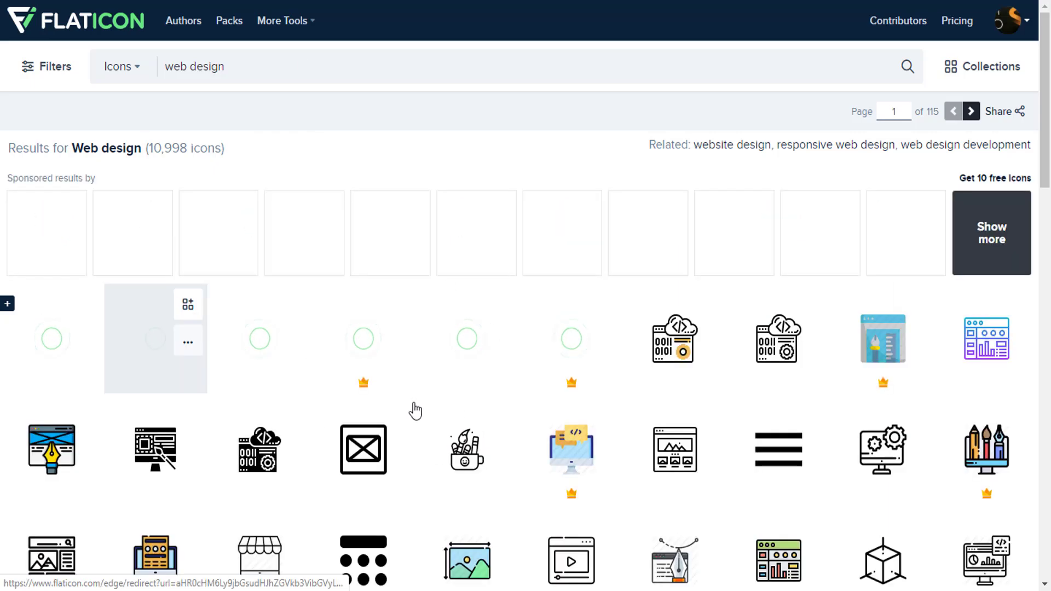
scroll(134, 404, down, 1)
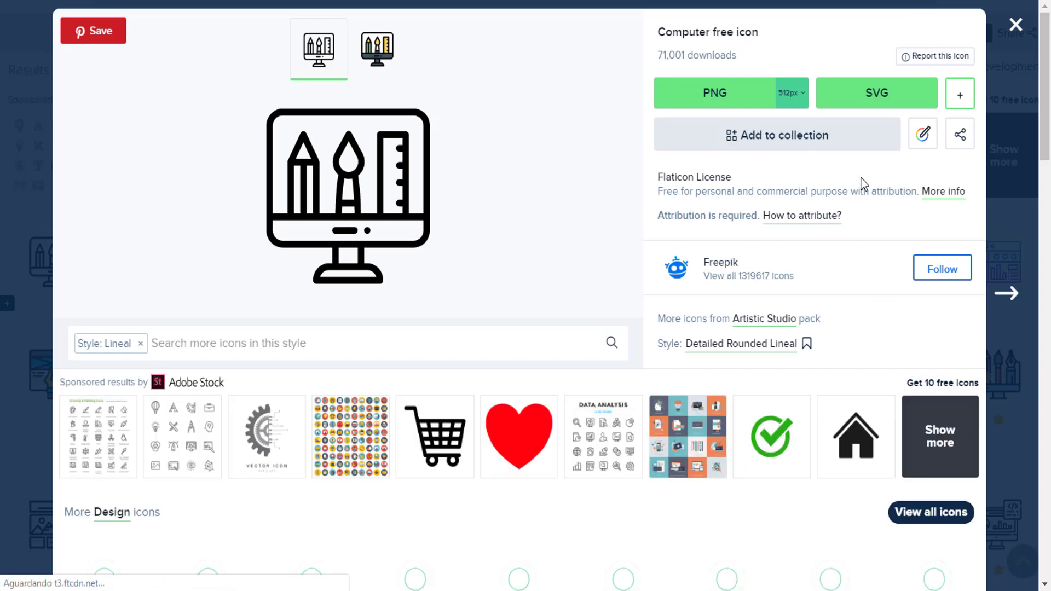
Step: Recolour the monitor icon yellow and choose its download format
click(922, 135)
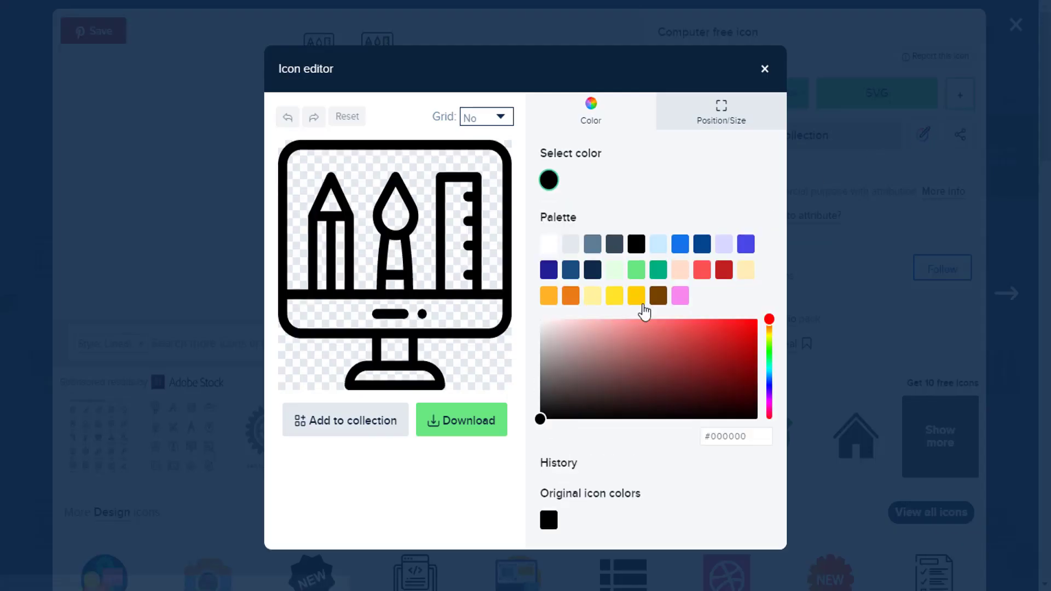
click(637, 296)
click(661, 296)
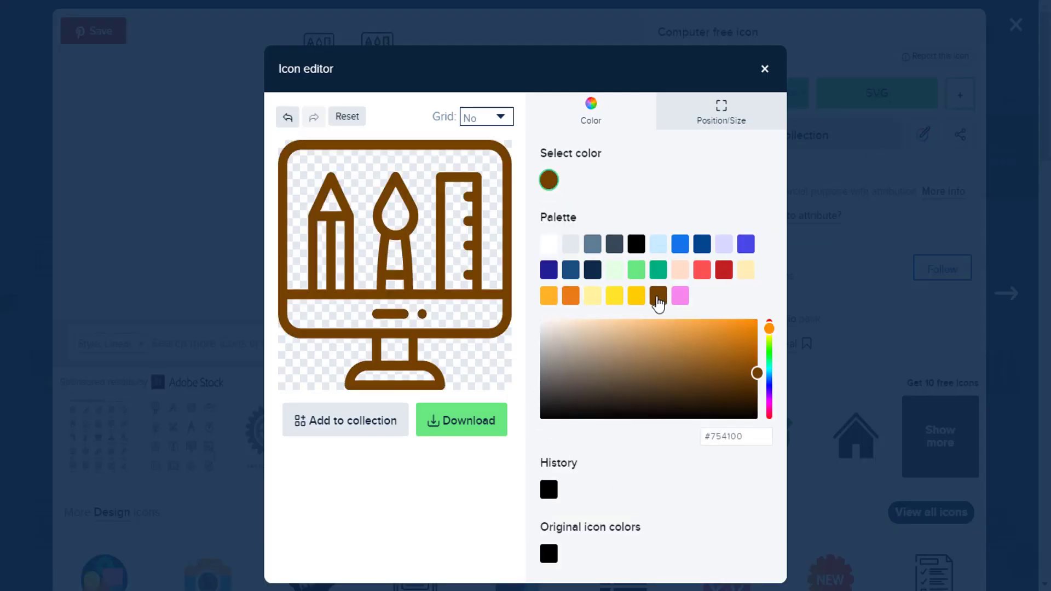
click(614, 296)
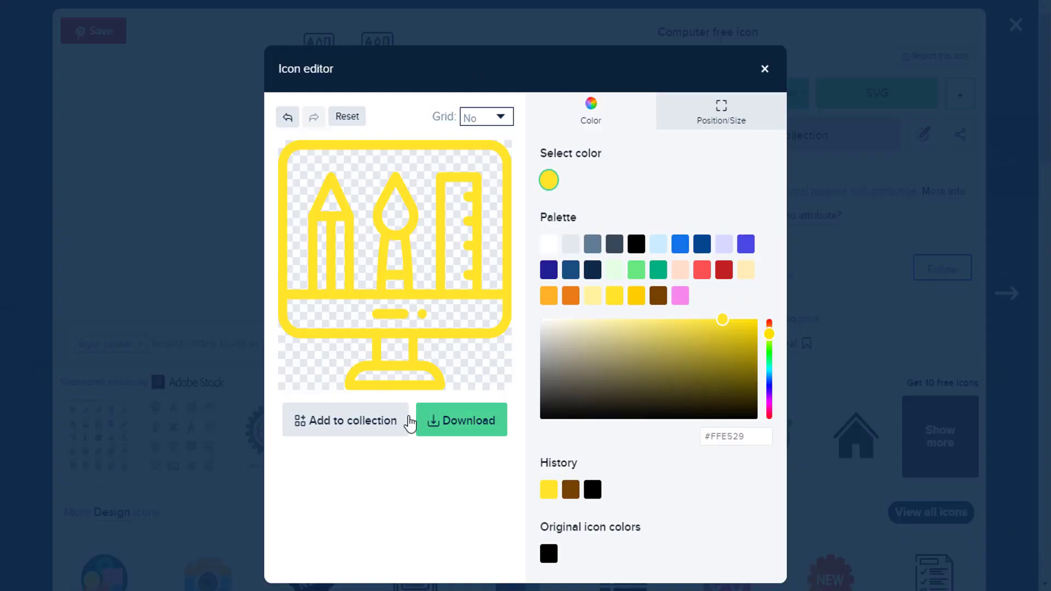
click(483, 435)
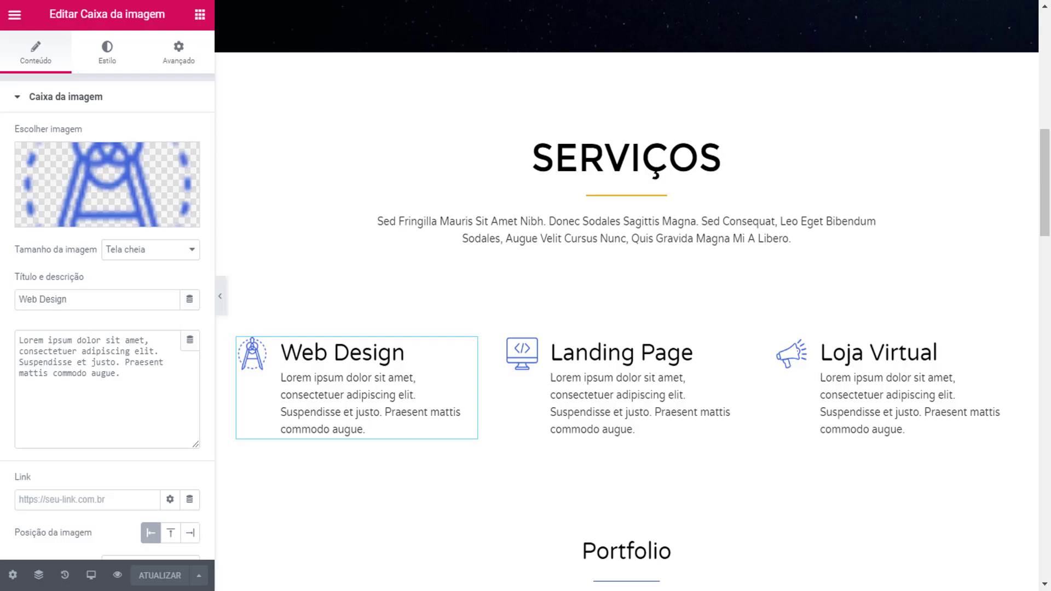
Step: Upload the yellow design icon and insert it into the Web Design box
click(42, 176)
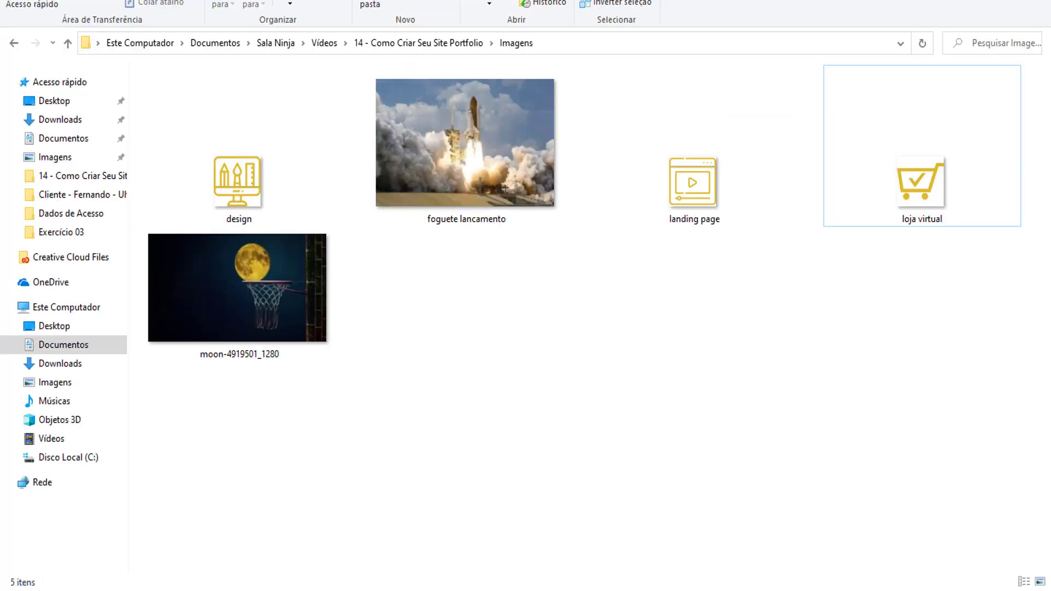
drag(498, 308, 297, 298)
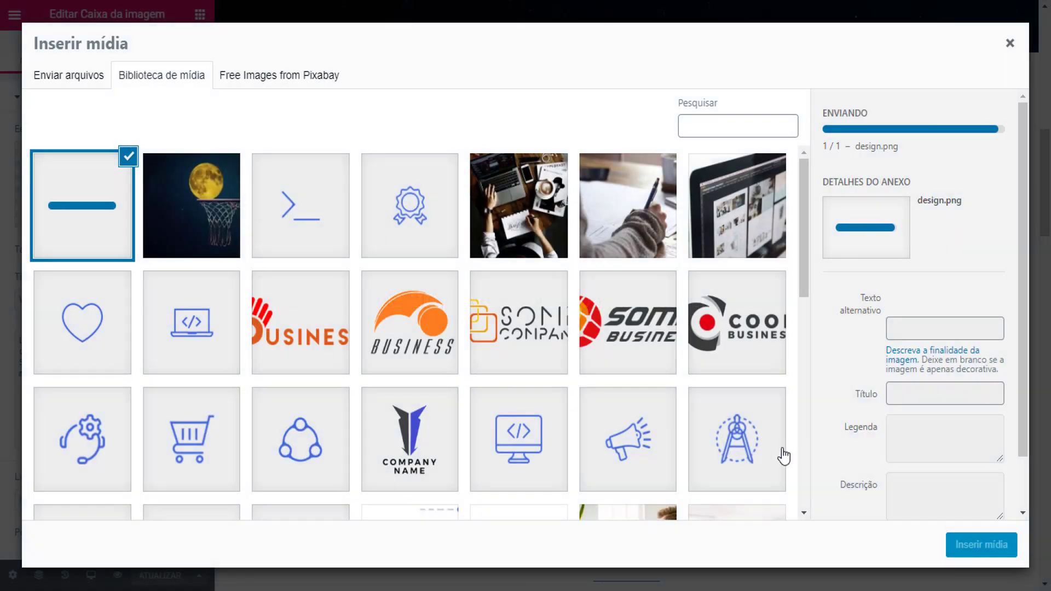
click(972, 545)
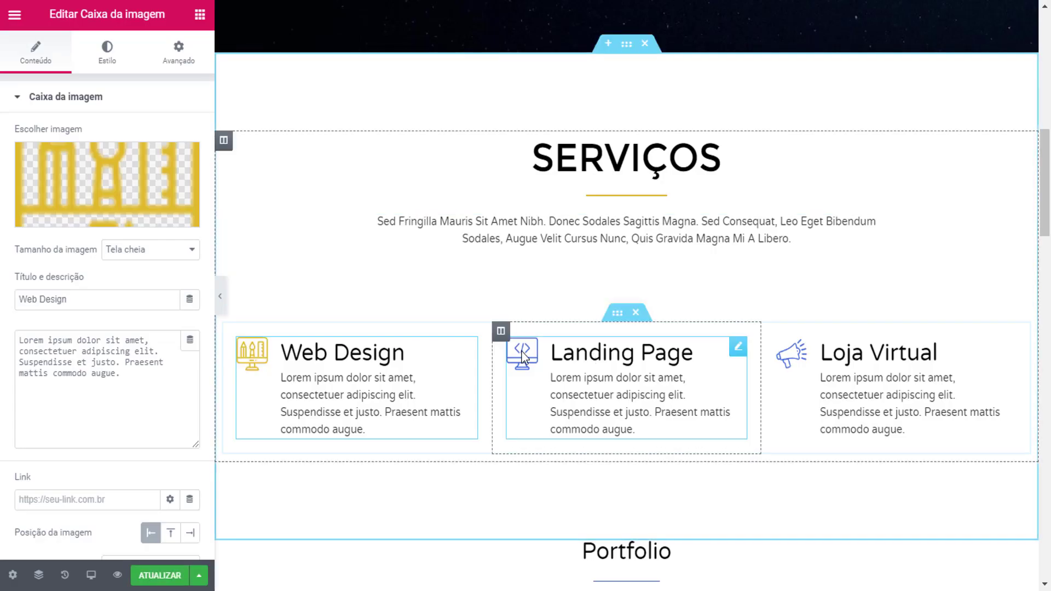
Step: Upload the yellow landing page icon and insert it into the Landing Page box
click(622, 345)
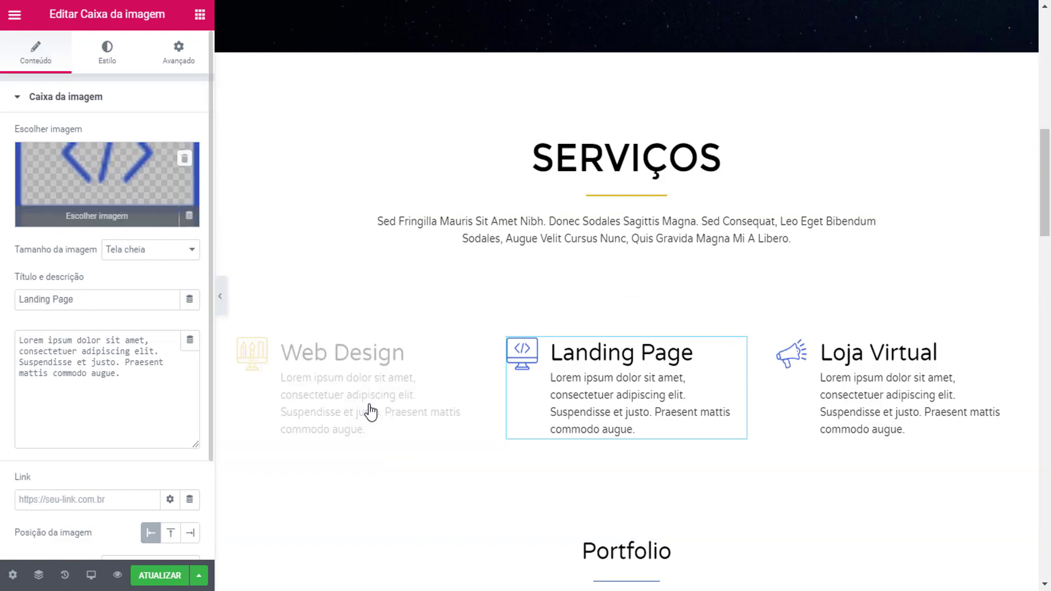
click(96, 182)
key(alt+Tab)
drag(697, 197, 821, 465)
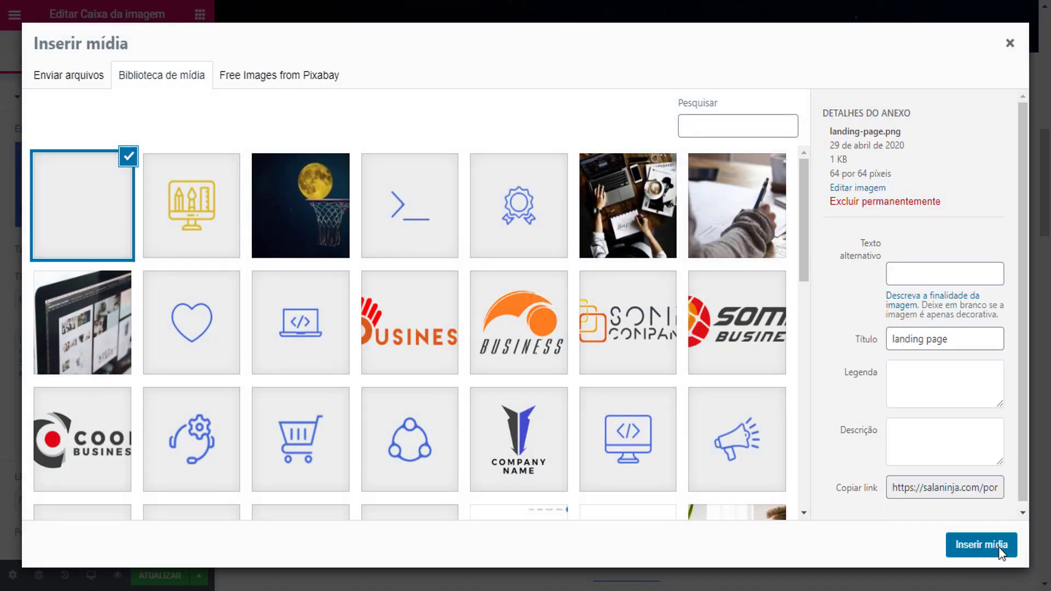
click(998, 546)
Step: Insert the yellow cart icon into Loja Virtual and save the page
click(1008, 344)
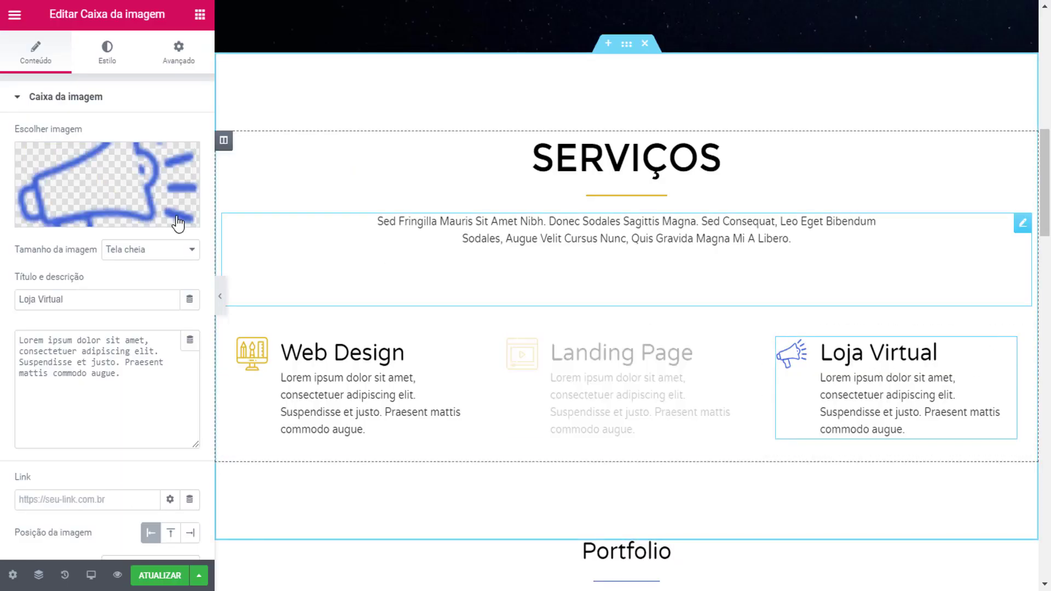
click(96, 183)
key(alt+Tab)
drag(868, 198, 356, 310)
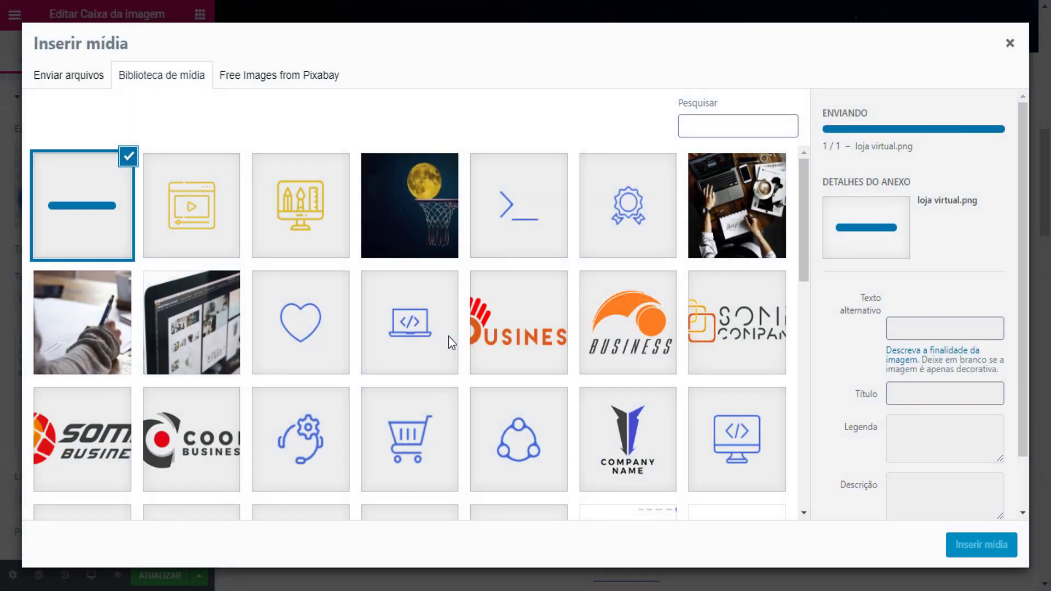
click(979, 548)
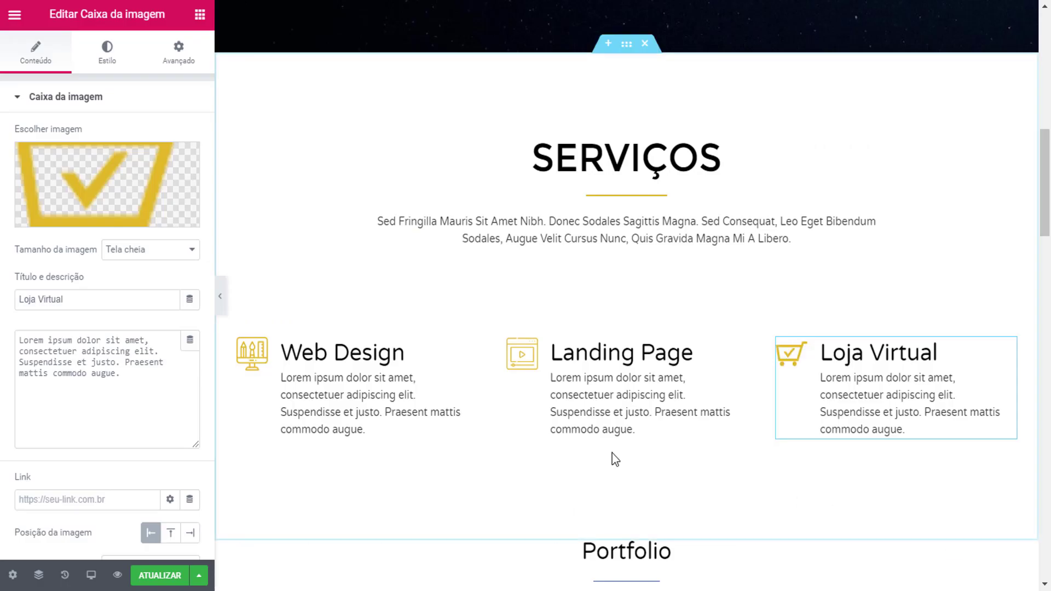
click(159, 580)
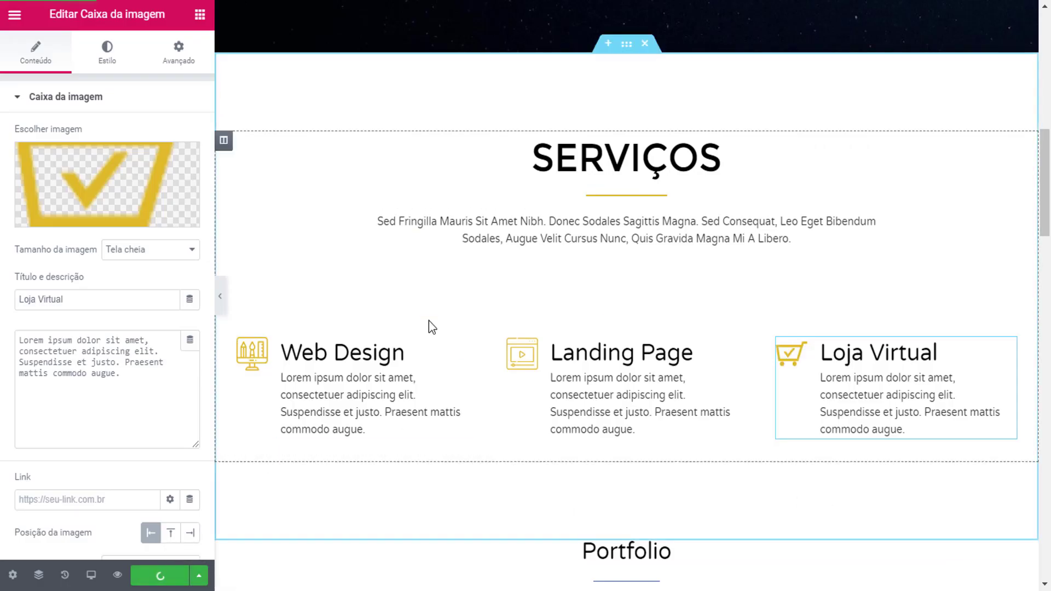
Step: Set the Loja Virtual box title font to Montserrat
scroll(77, 360, down, 2)
scroll(82, 219, up, 2)
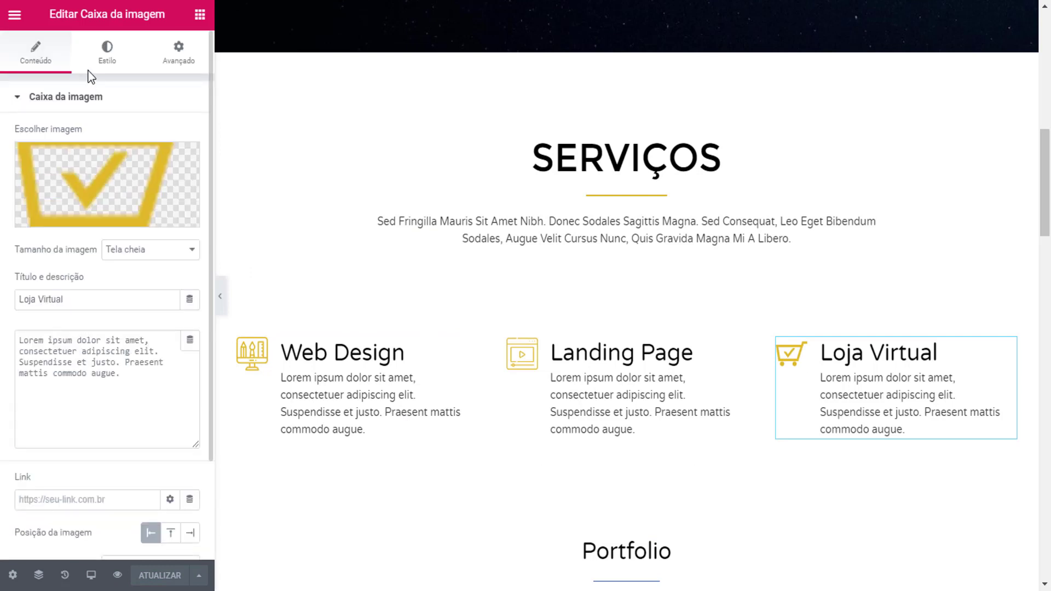
click(107, 49)
click(86, 493)
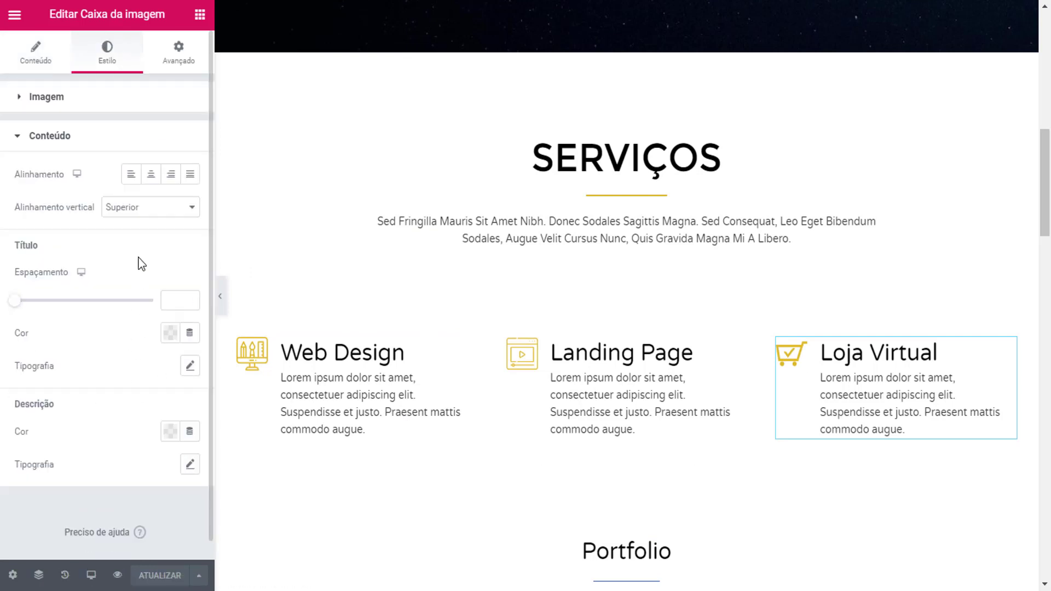
click(170, 334)
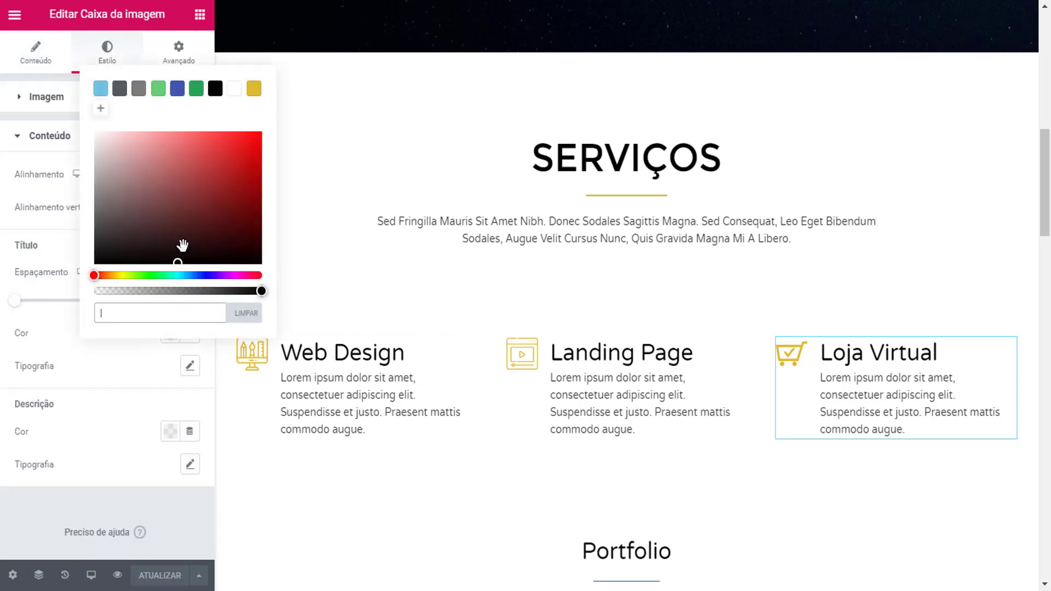
click(186, 350)
click(189, 365)
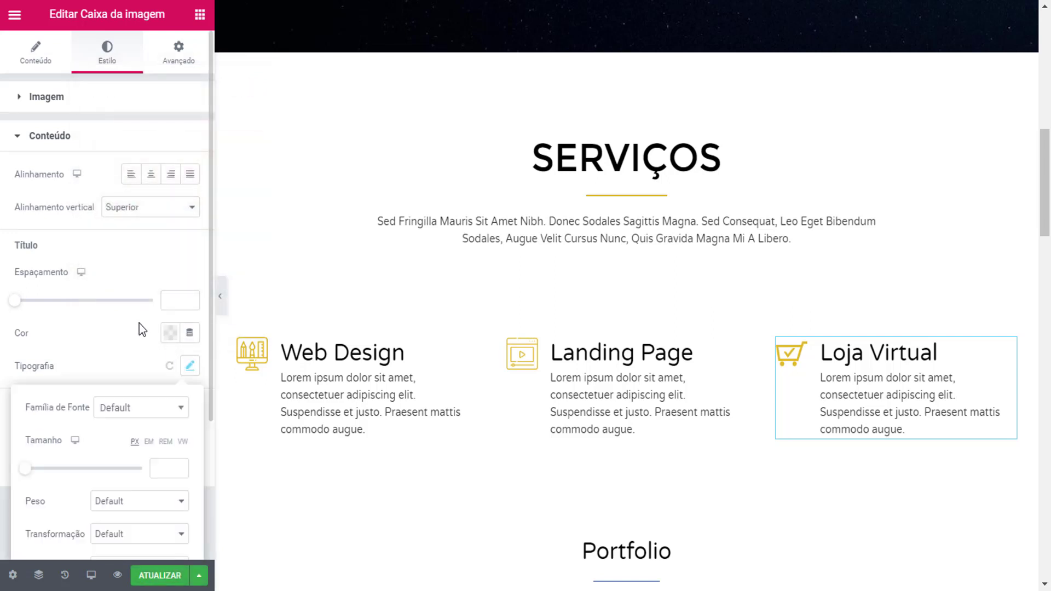
click(131, 411)
text(mont)
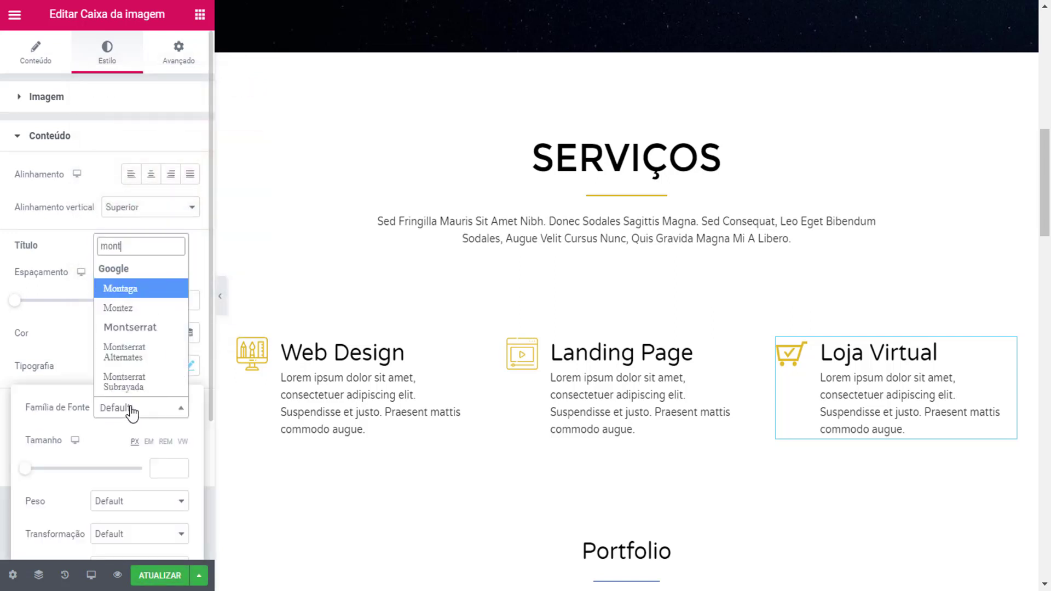
key(Return)
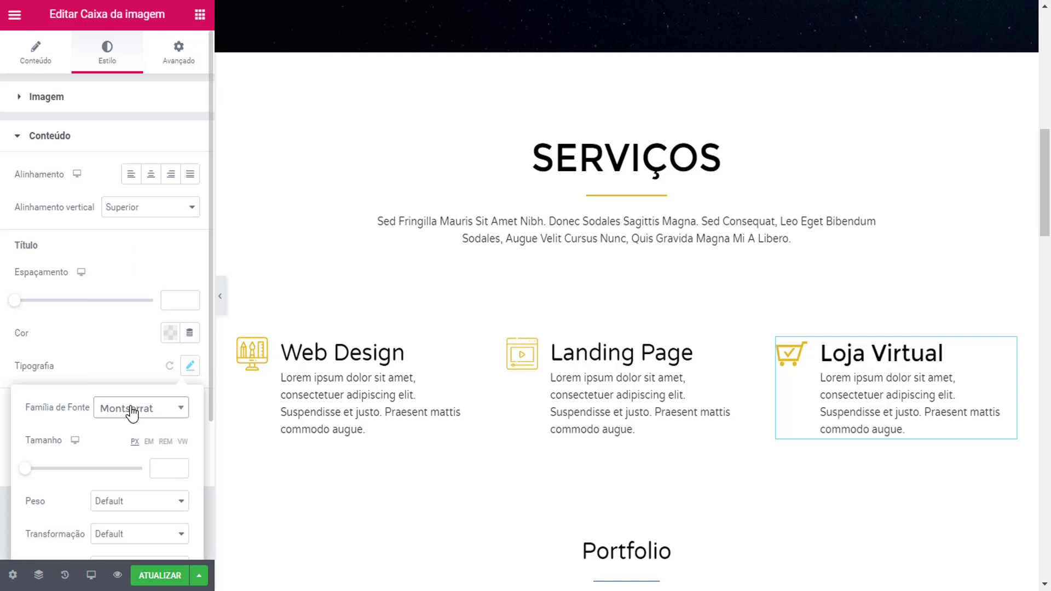
click(3, 412)
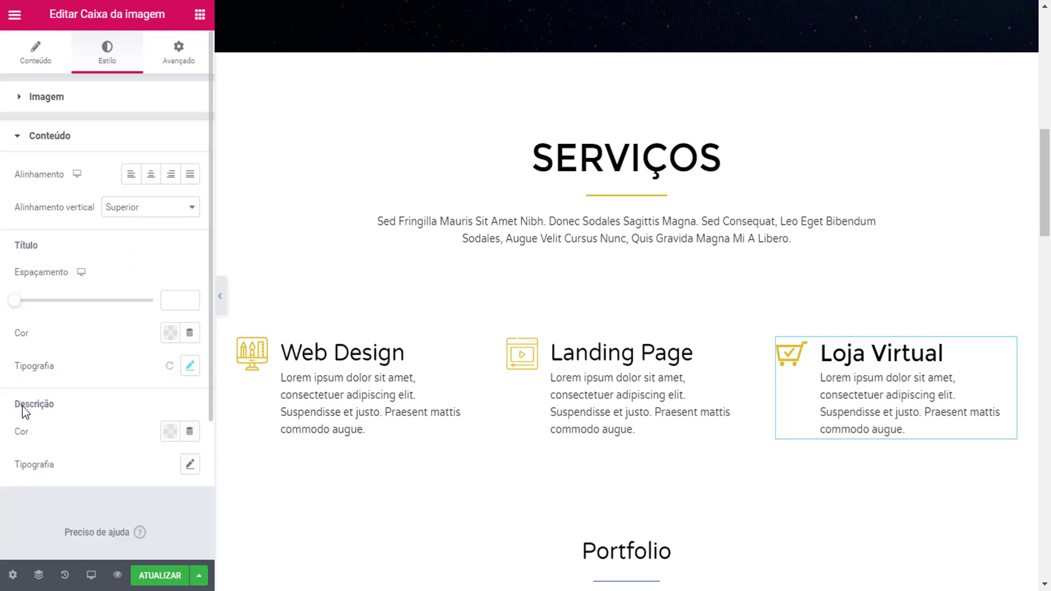
Step: Set the Loja Virtual description font to Cairo
click(190, 465)
click(135, 507)
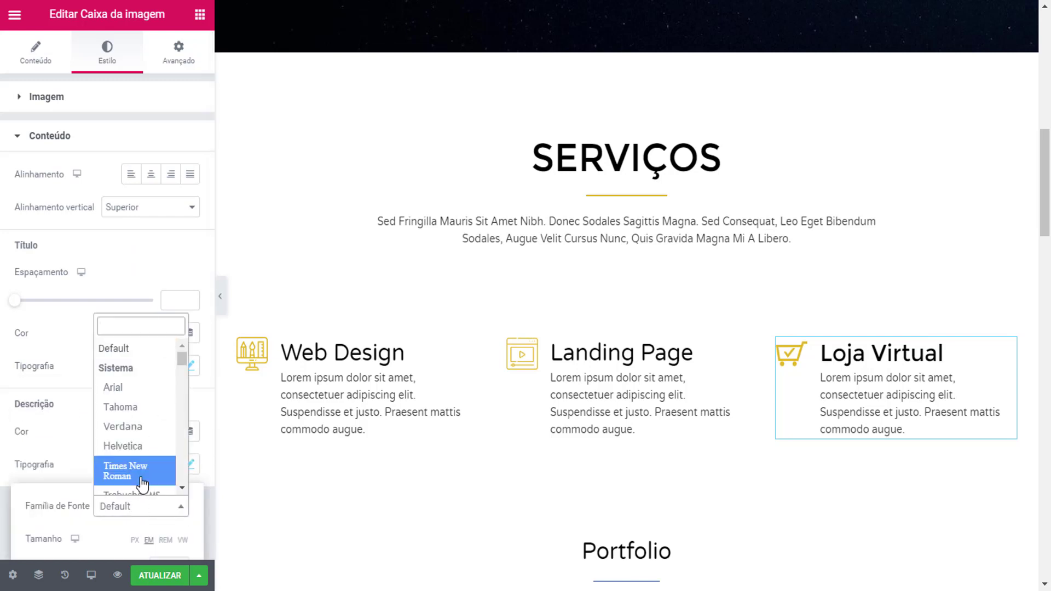
text(cairo)
click(141, 485)
scroll(2, 443, down, 4)
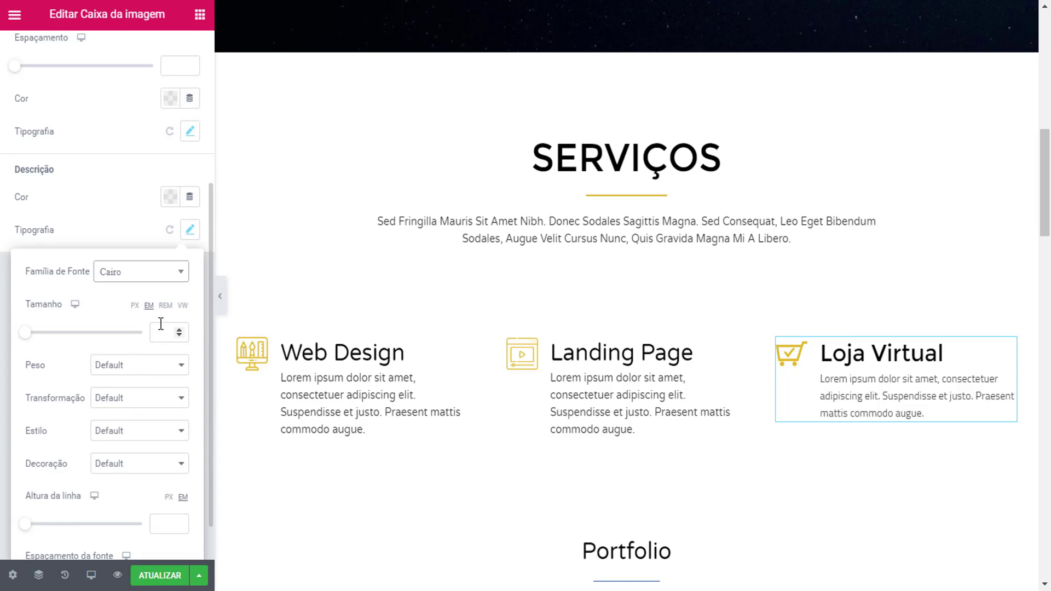
scroll(445, 291, up, 2)
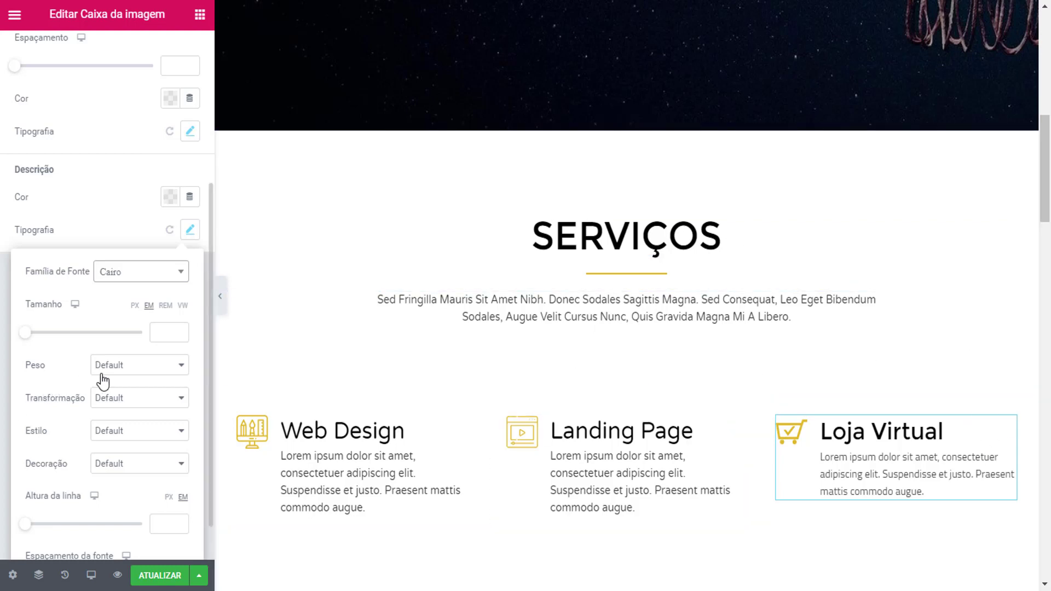
Step: Give the description 0.6 letter spacing and a 14 px size
scroll(152, 498, down, 1)
click(163, 532)
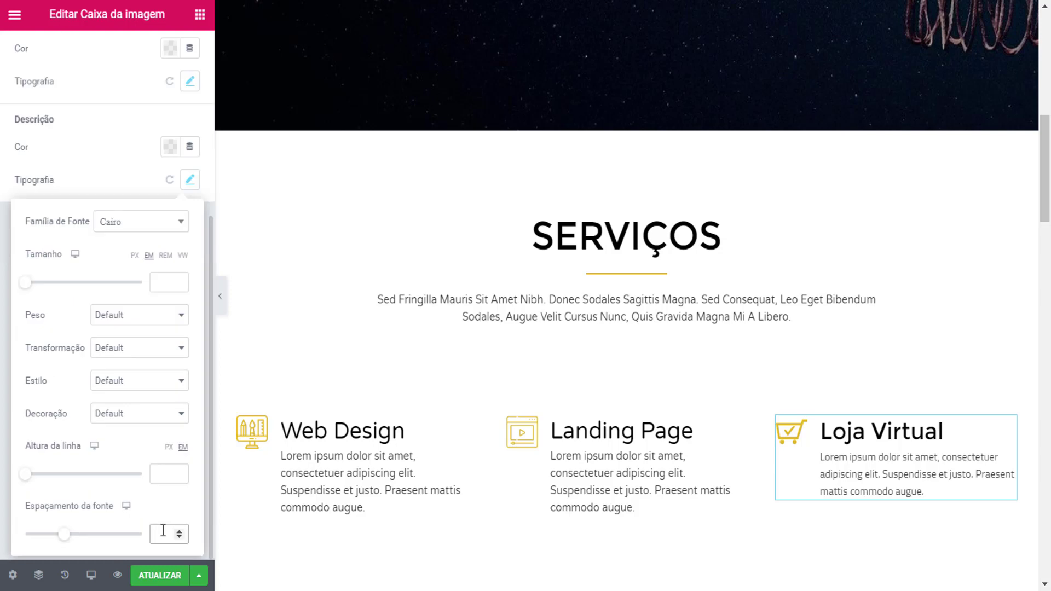
text(0.5)
scroll(481, 501, down, 1)
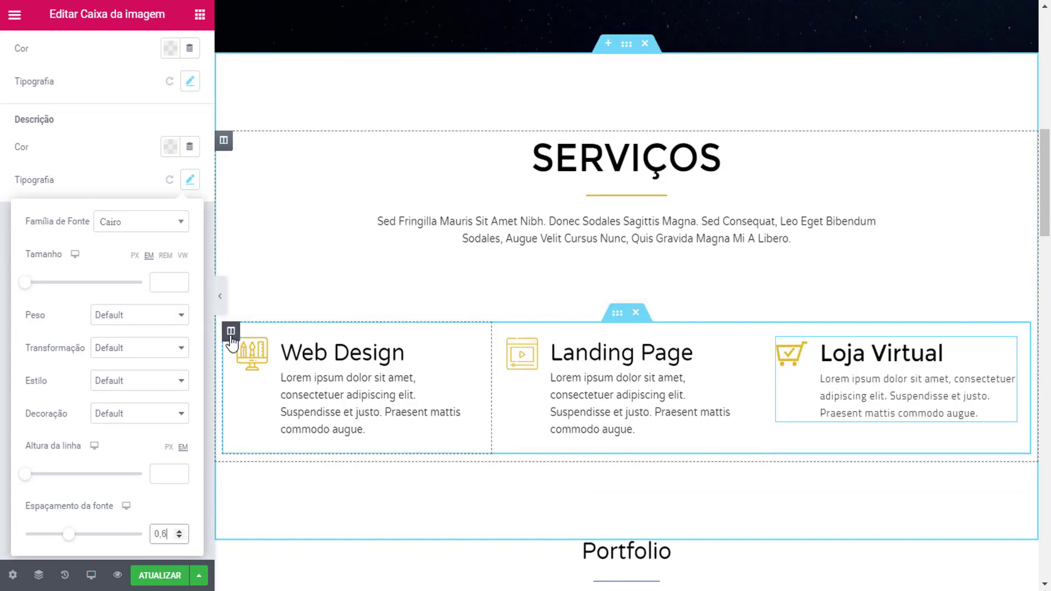
click(164, 282)
text(13)
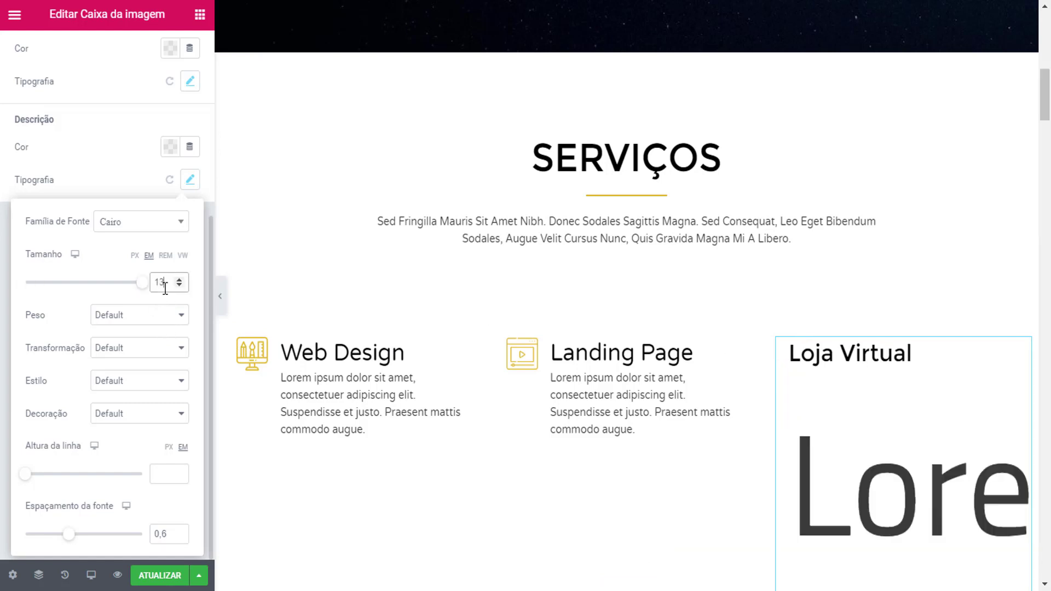
click(134, 255)
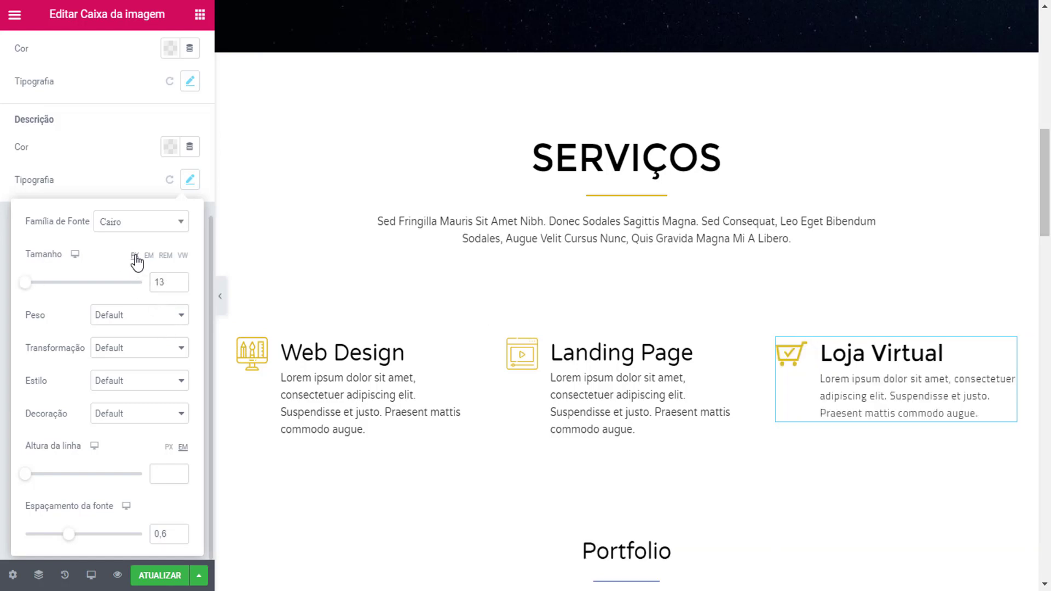
click(180, 280)
click(179, 280)
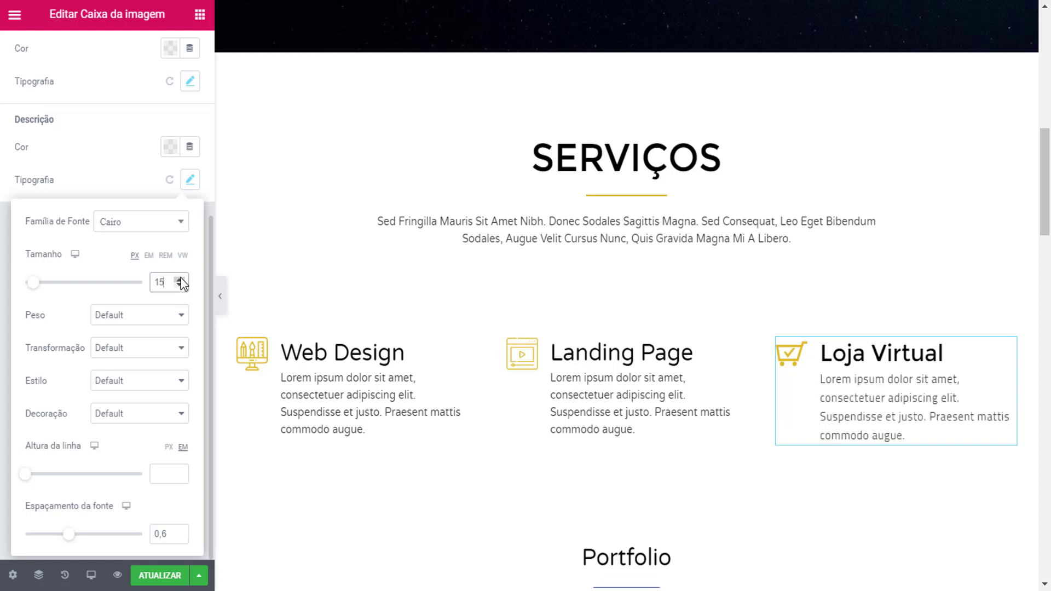
click(180, 285)
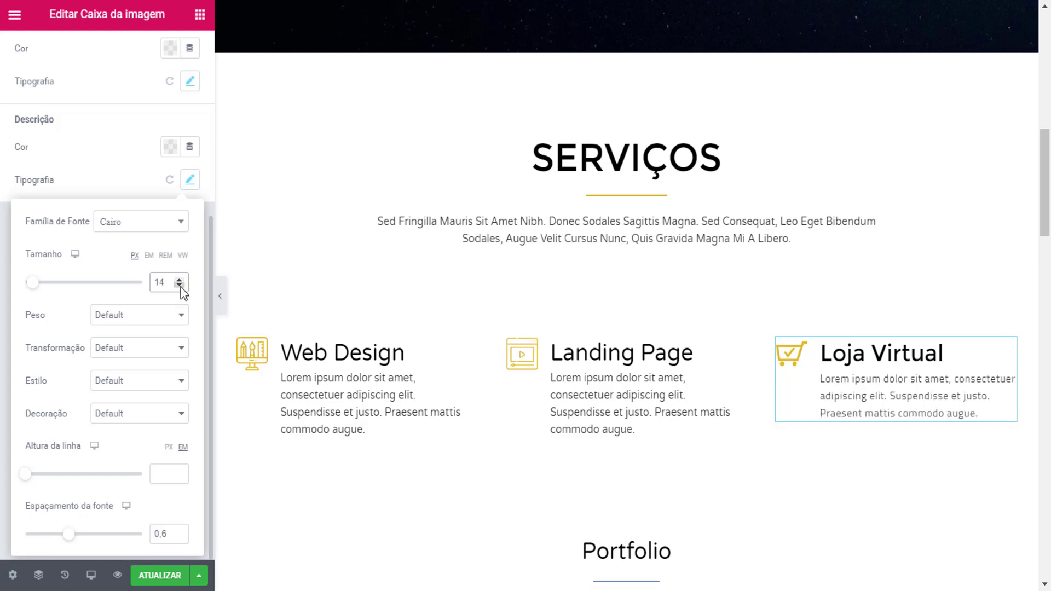
Step: Round the Loja Virtual column's corners to a 30 px border radius
click(770, 330)
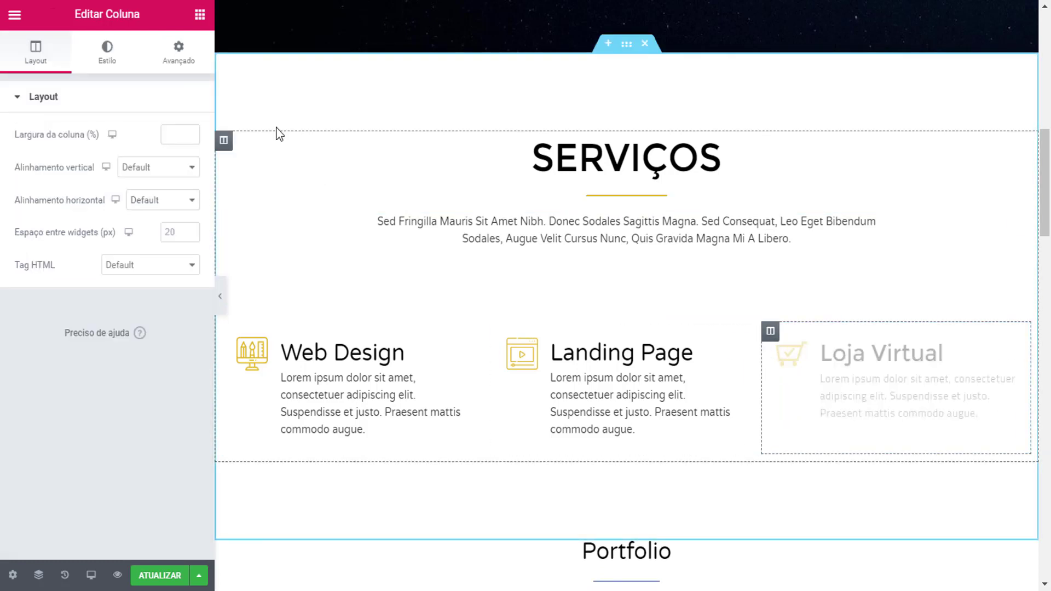
click(178, 55)
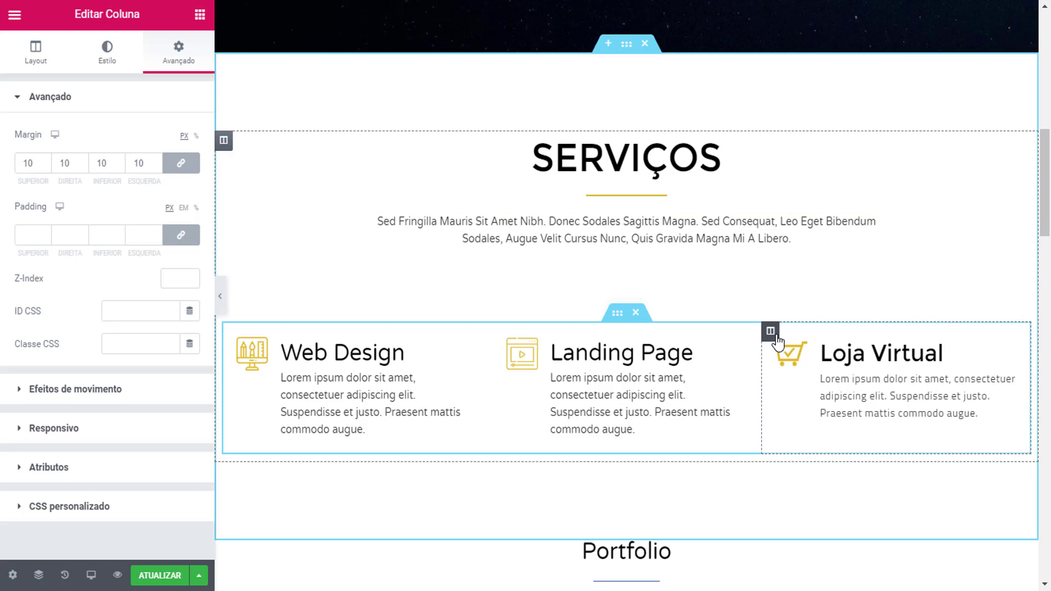
click(107, 54)
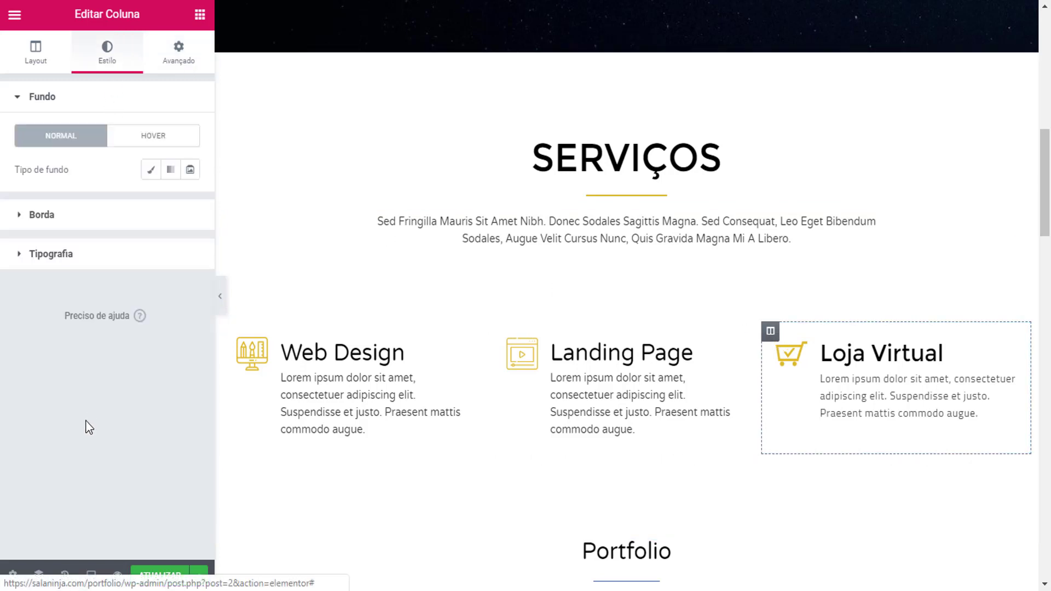
click(68, 221)
click(24, 268)
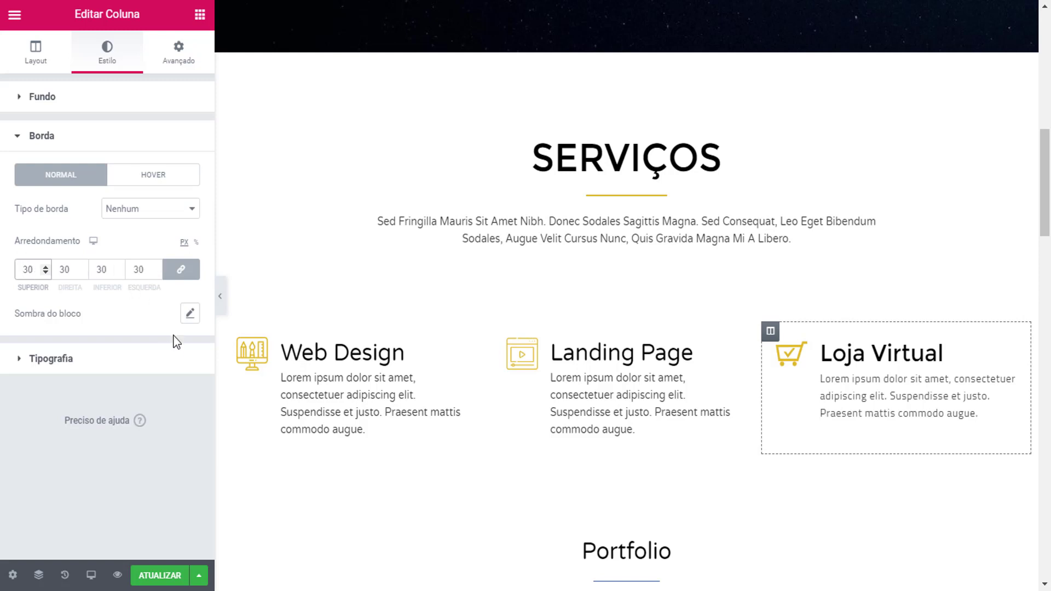
Step: Add a box shadow to the column with blur raised to 15
click(191, 315)
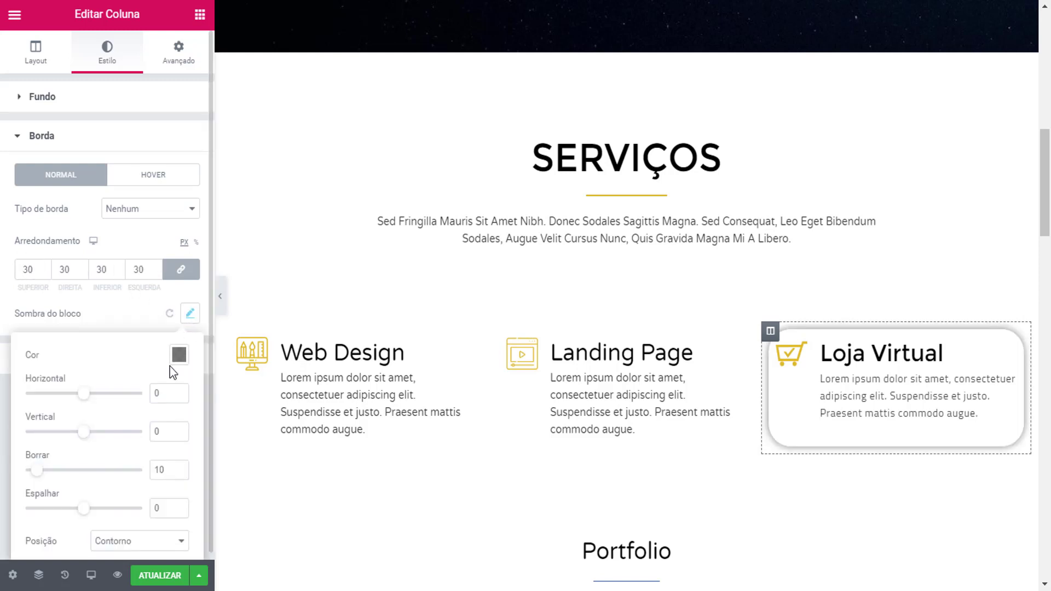
scroll(2, 498, down, 1)
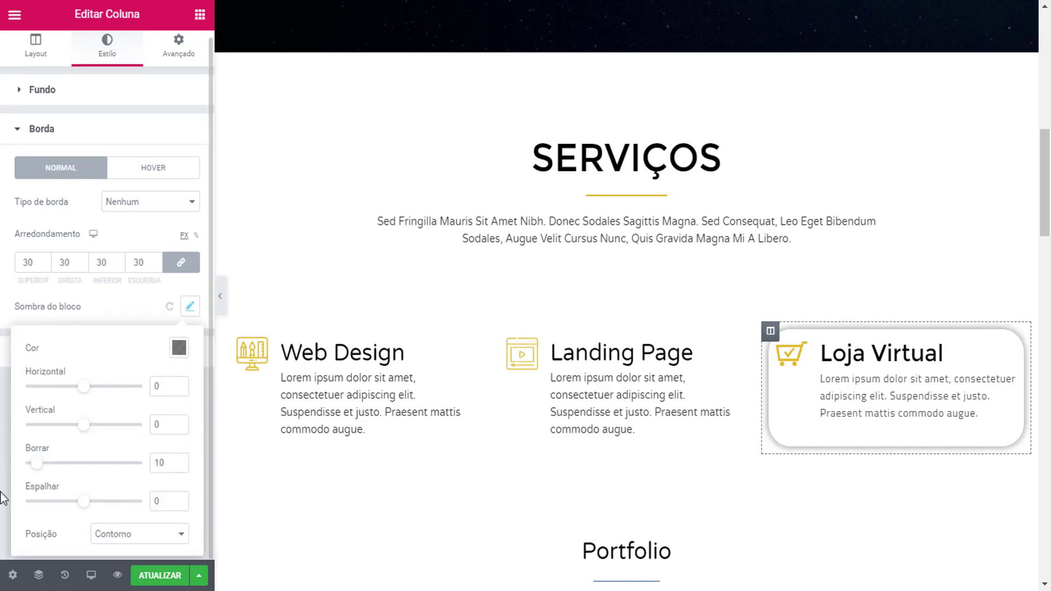
click(179, 460)
click(179, 460)
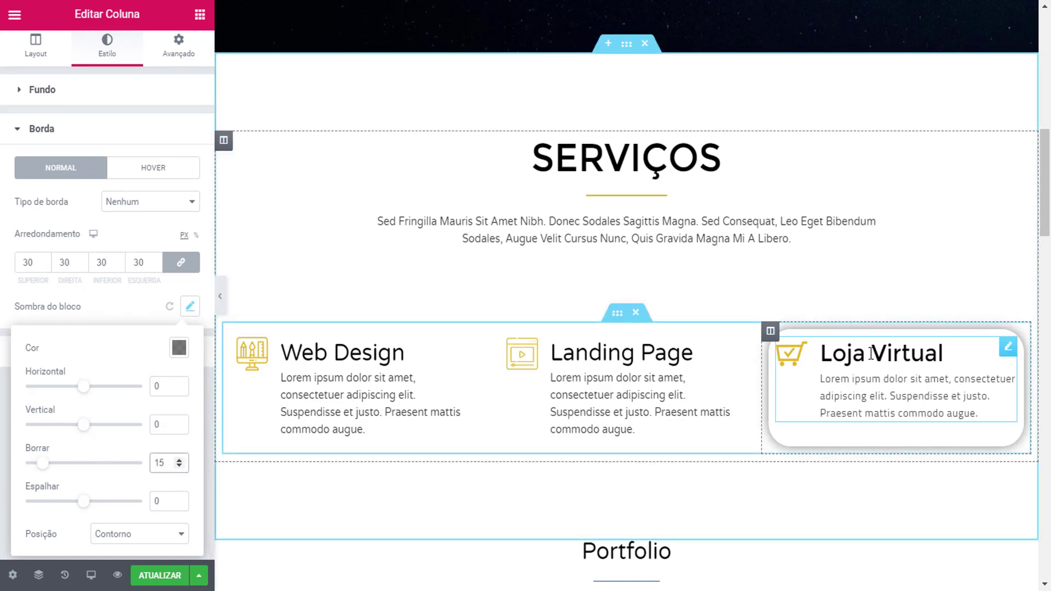
click(783, 337)
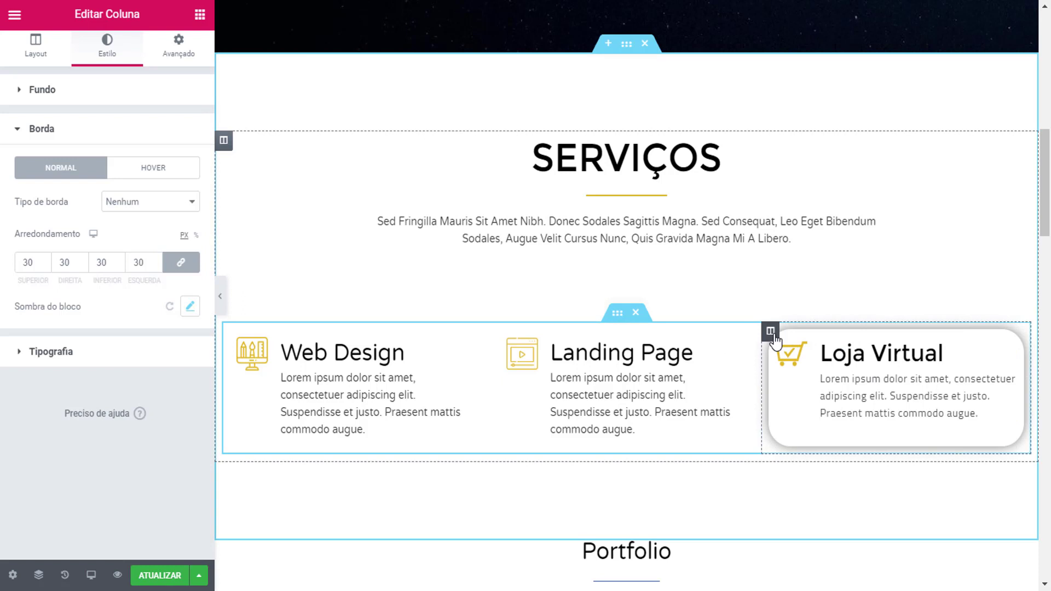
click(179, 50)
Step: Set unlinked padding of 40 top/bottom and 30 left/right, then preview full-width
click(189, 240)
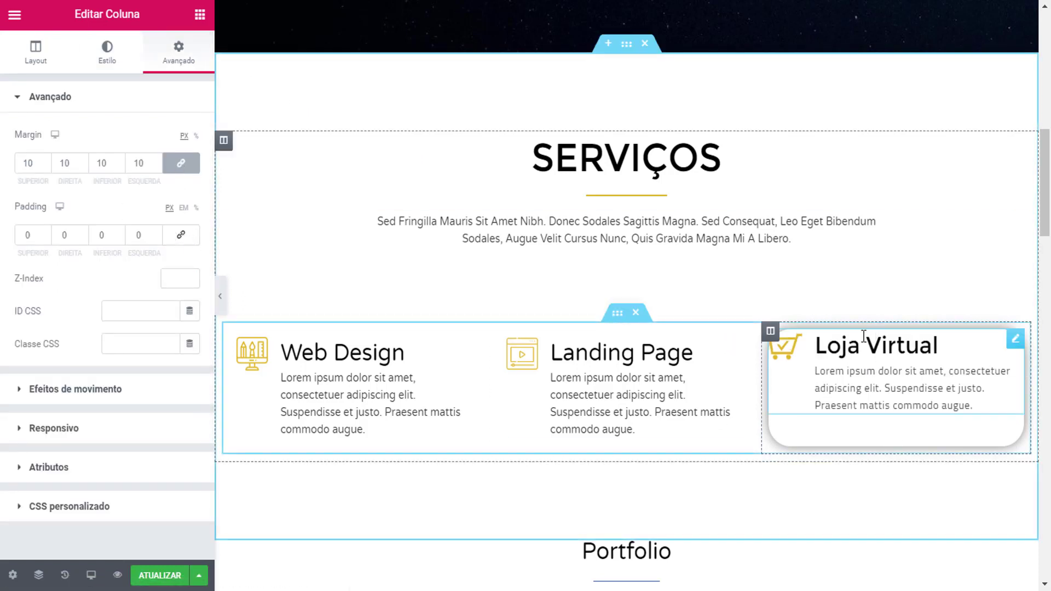
click(22, 240)
text(4)
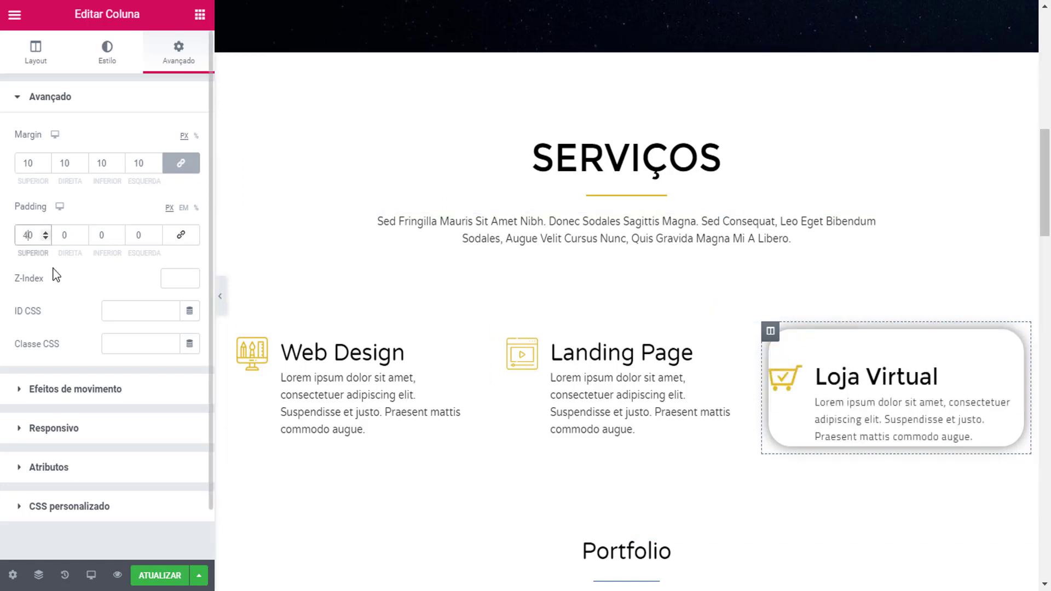
click(100, 241)
text(4)
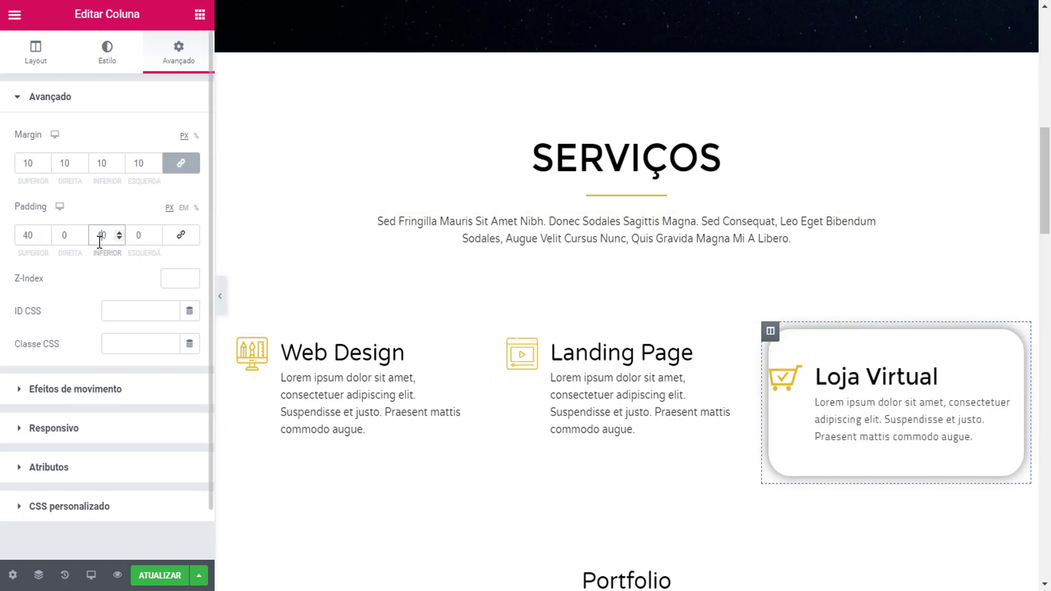
click(136, 239)
text(3)
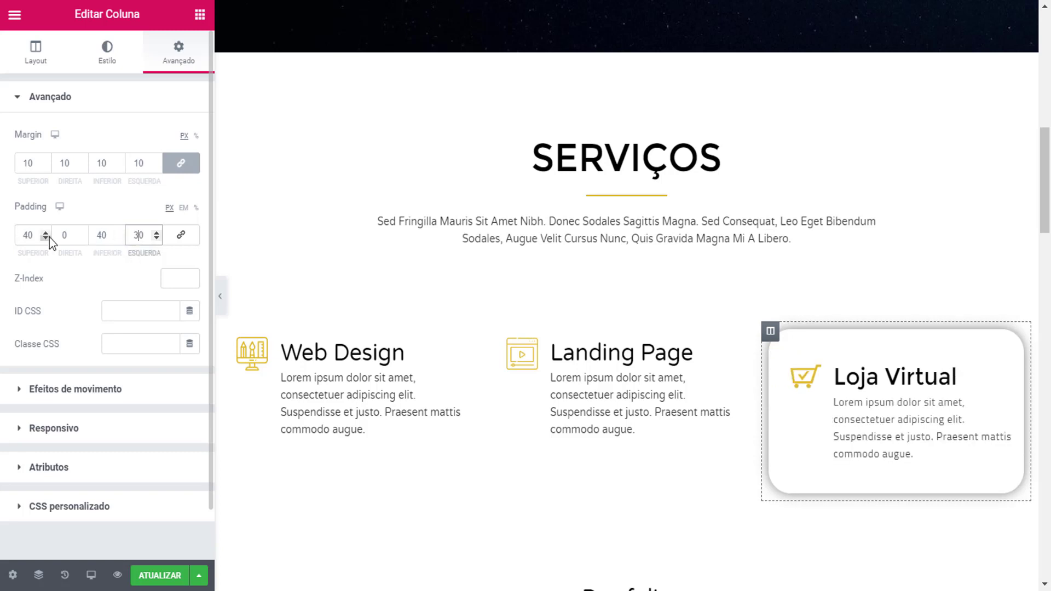
click(54, 238)
text(3)
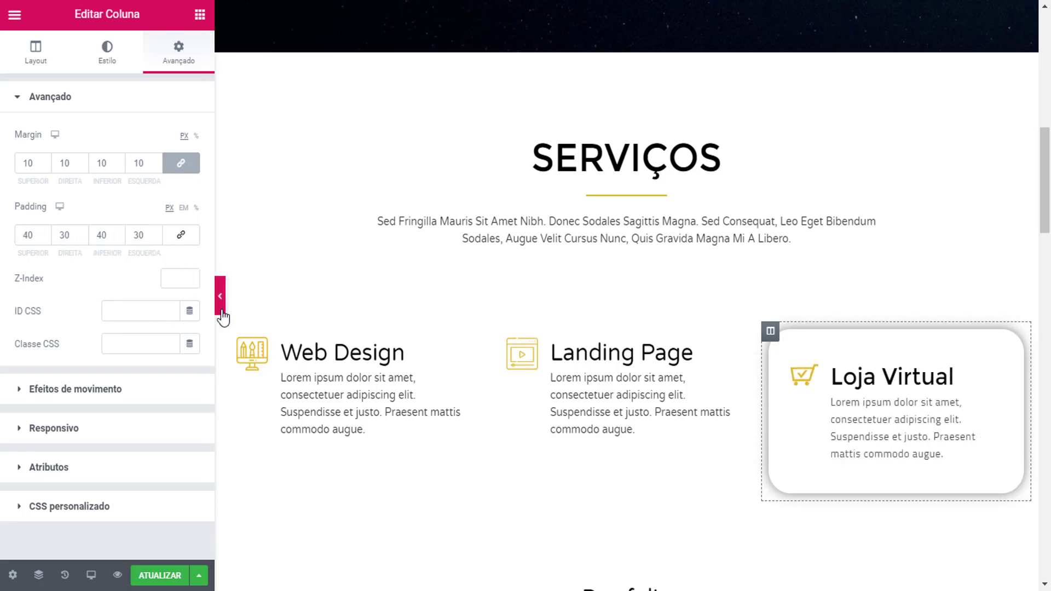
click(220, 299)
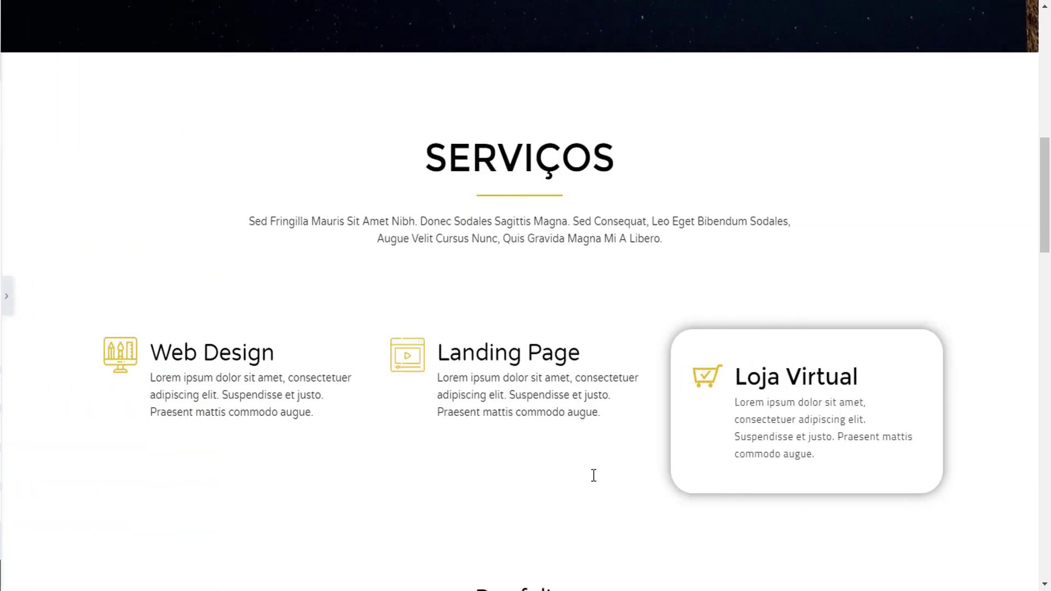
click(6, 296)
Step: Copy the Loja Virtual column and paste its card style onto Landing Page and Web Design
right_click(771, 332)
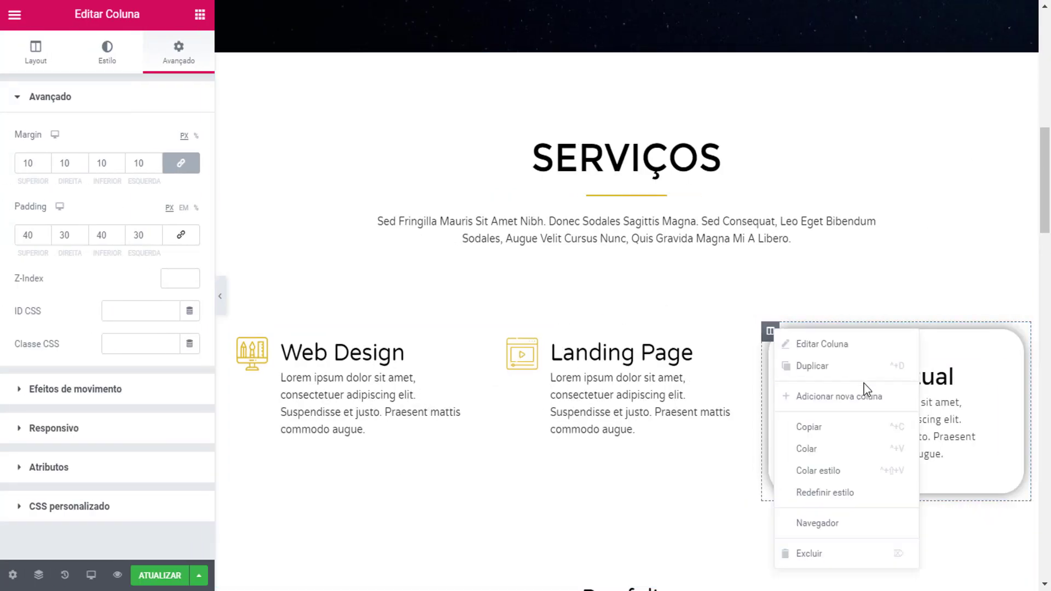
click(845, 428)
right_click(500, 333)
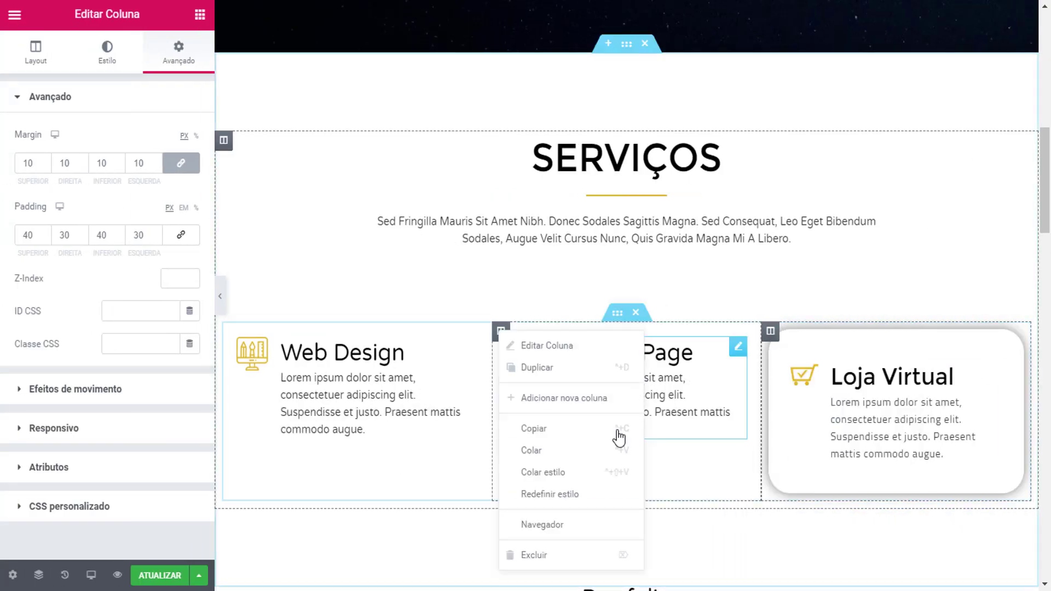
click(591, 474)
right_click(231, 332)
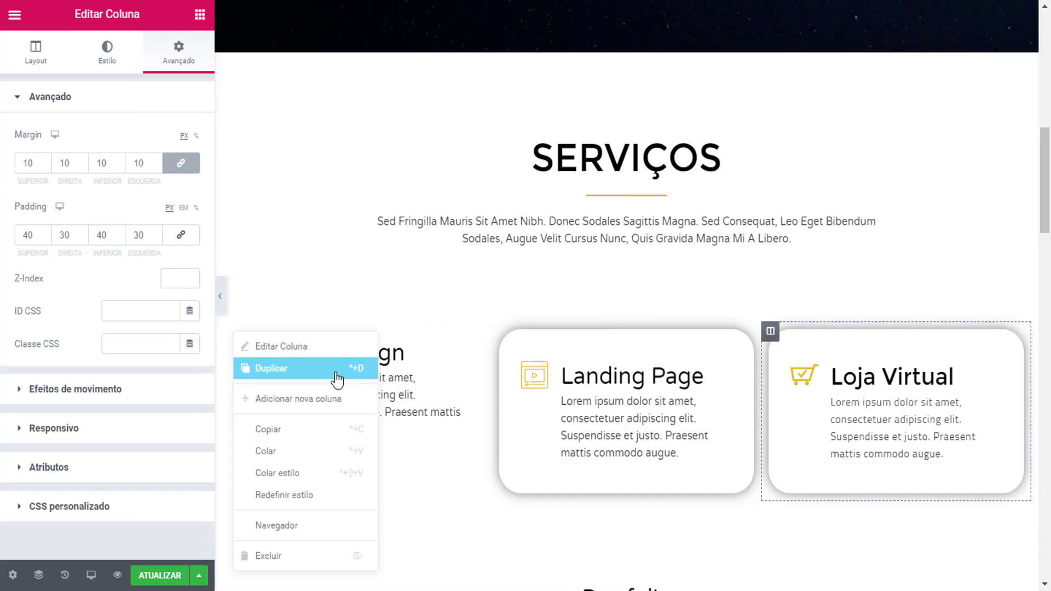
click(339, 474)
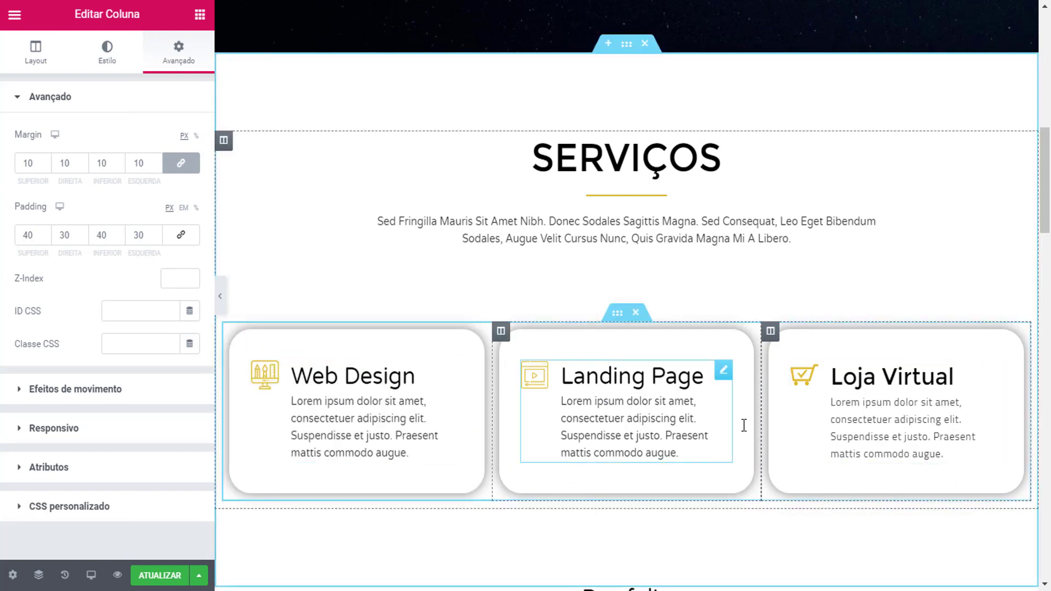
Step: Paste the Loja Virtual icon box's text styling onto the Landing Page and Web Design boxes
right_click(987, 387)
click(998, 425)
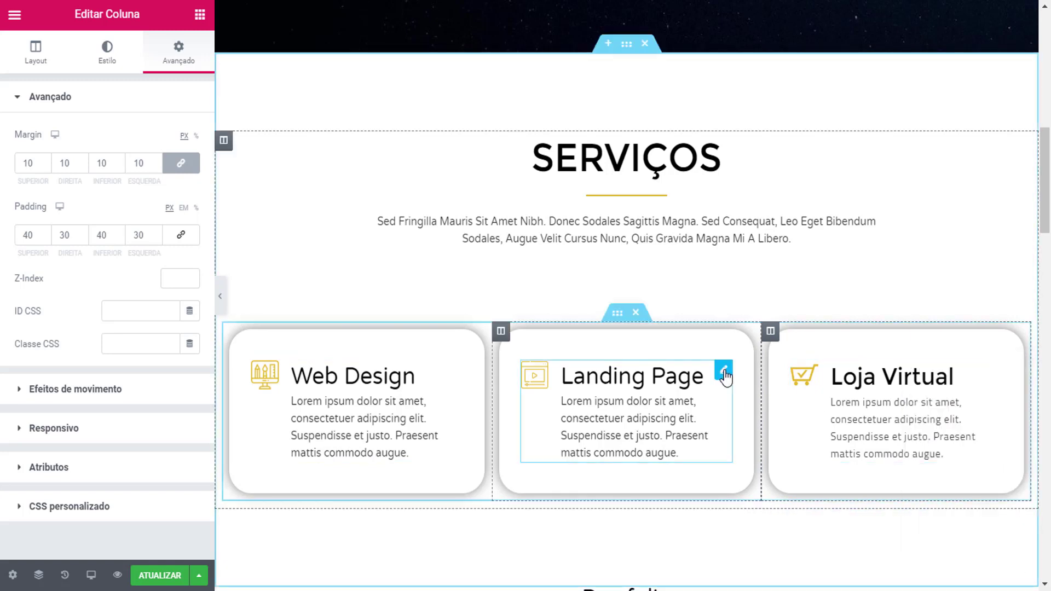
right_click(755, 370)
click(816, 461)
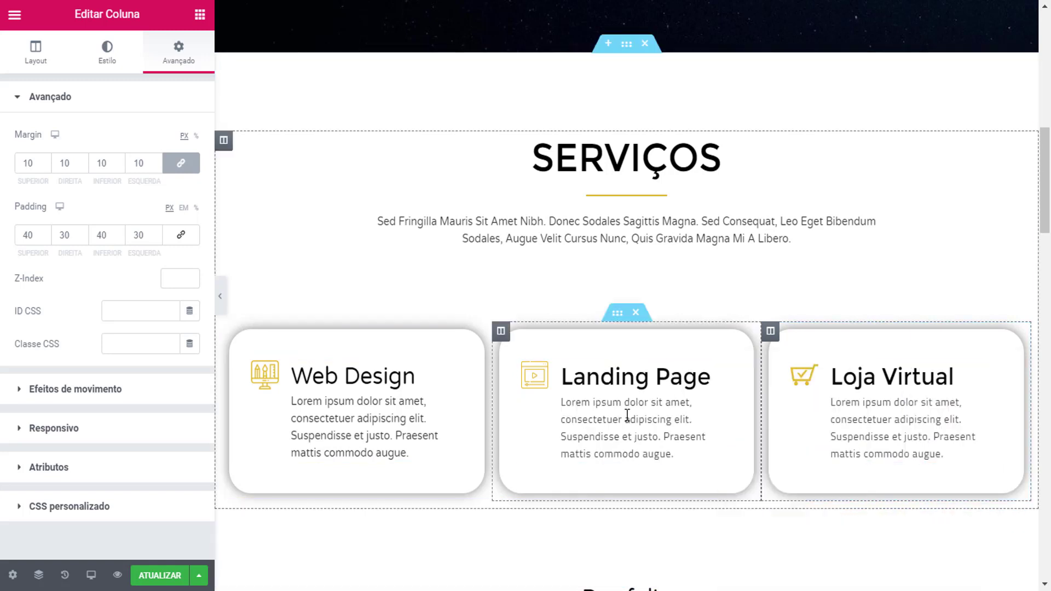
right_click(467, 356)
click(560, 478)
scroll(564, 487, down, 2)
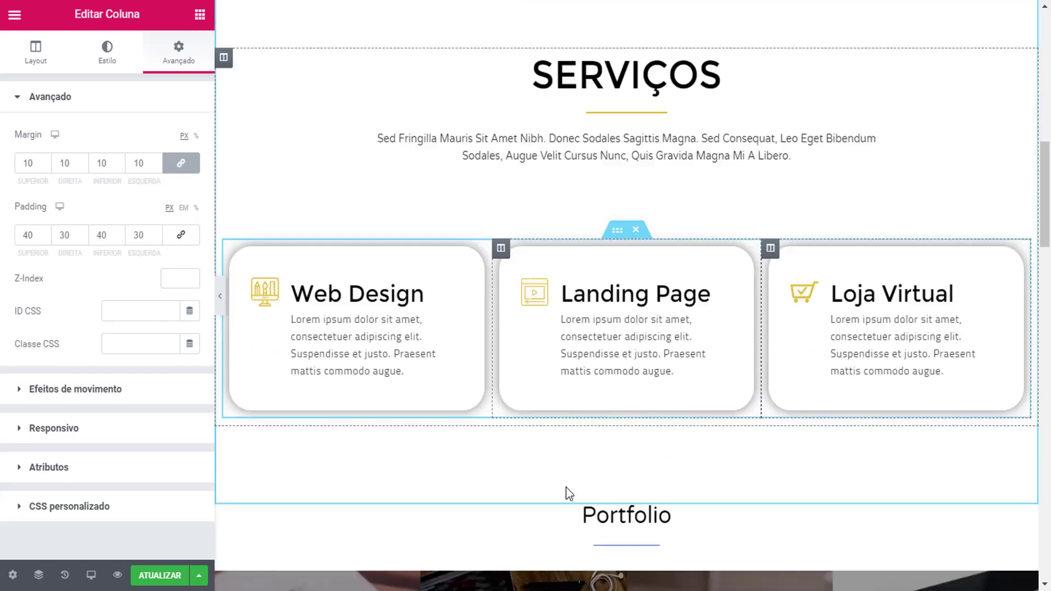
scroll(567, 492, up, 2)
right_click(619, 313)
Step: Duplicate the service card row and give the second row a 40 px top margin
click(726, 351)
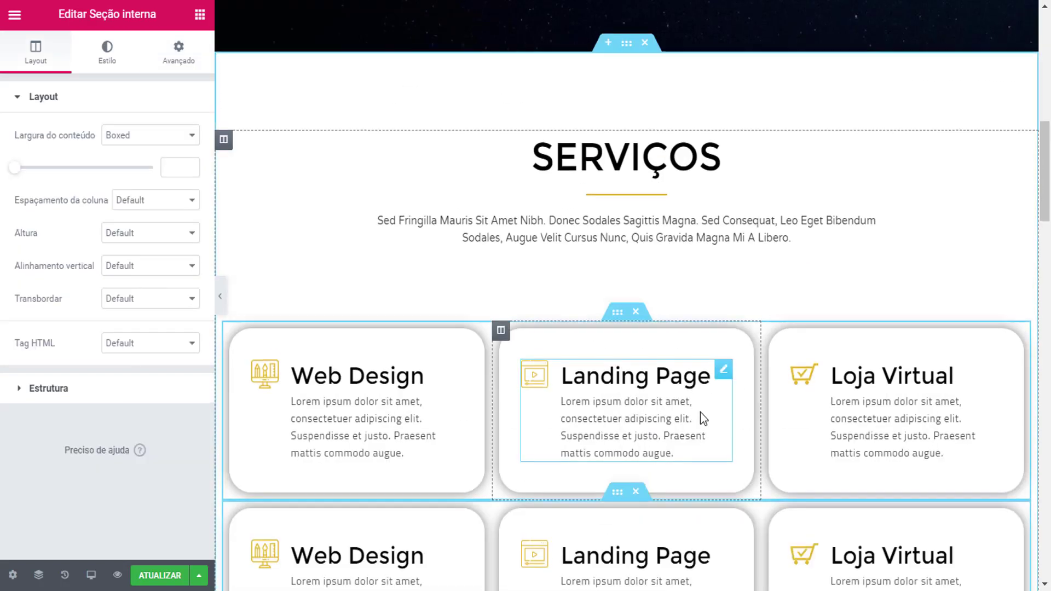
scroll(701, 412, down, 3)
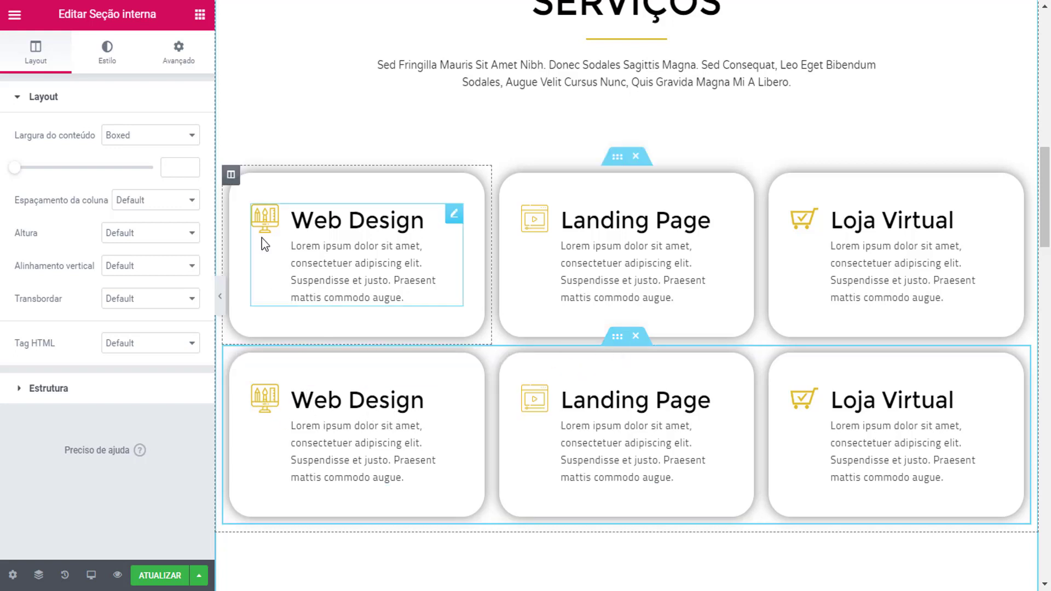
click(187, 59)
click(23, 163)
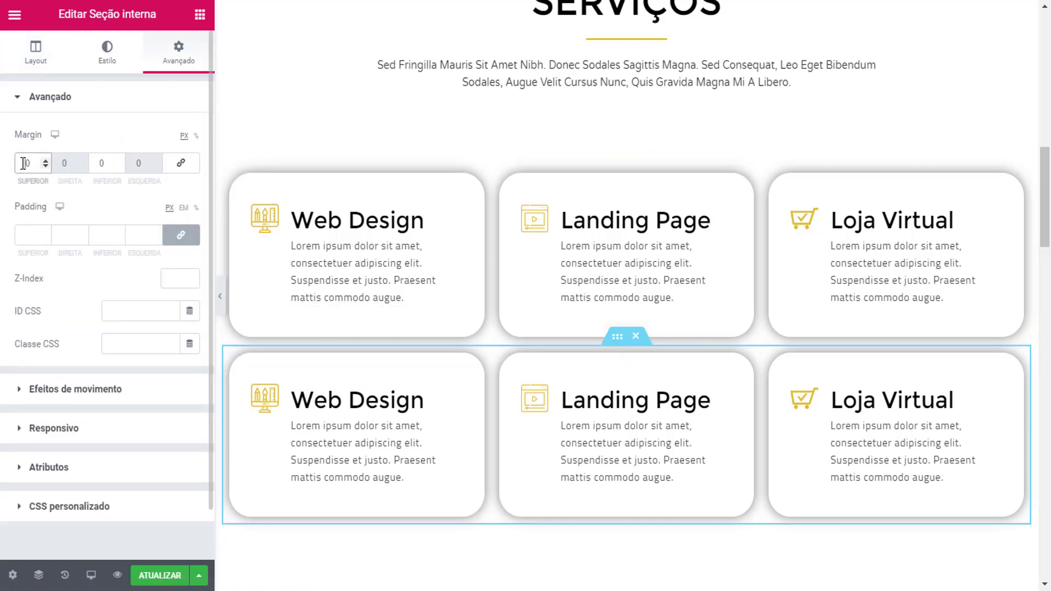
text(30)
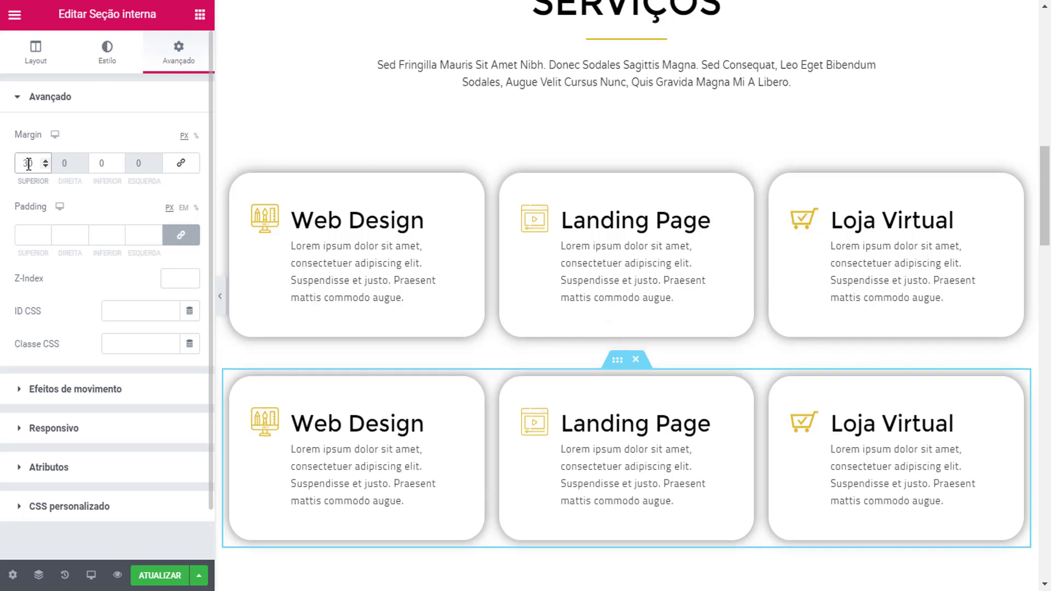
text(40)
scroll(403, 258, down, 4)
scroll(220, 304, up, 3)
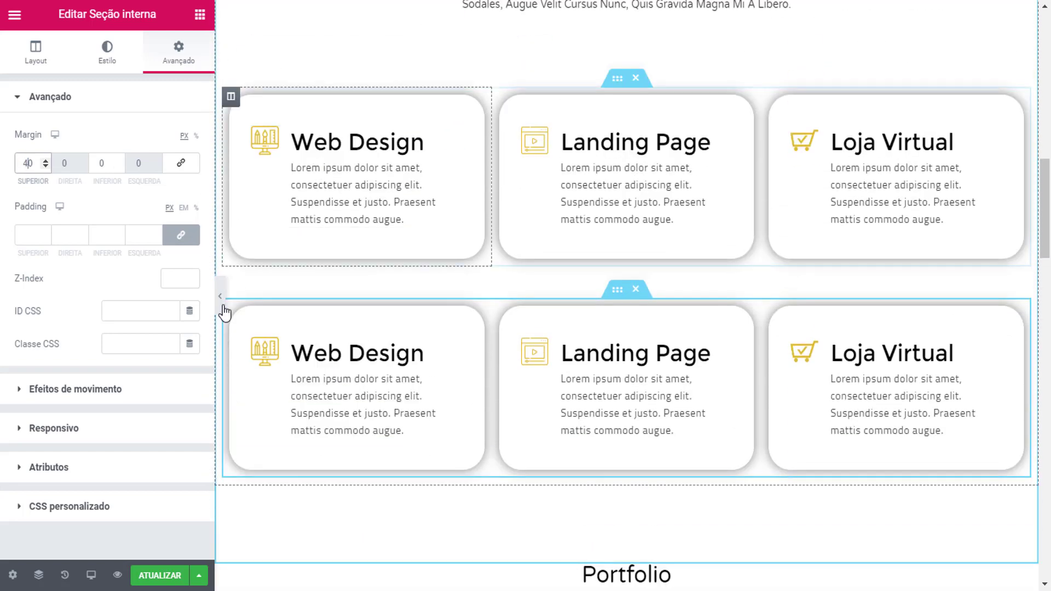
Step: Preview the page without the editing panel to check the card spacing
click(220, 296)
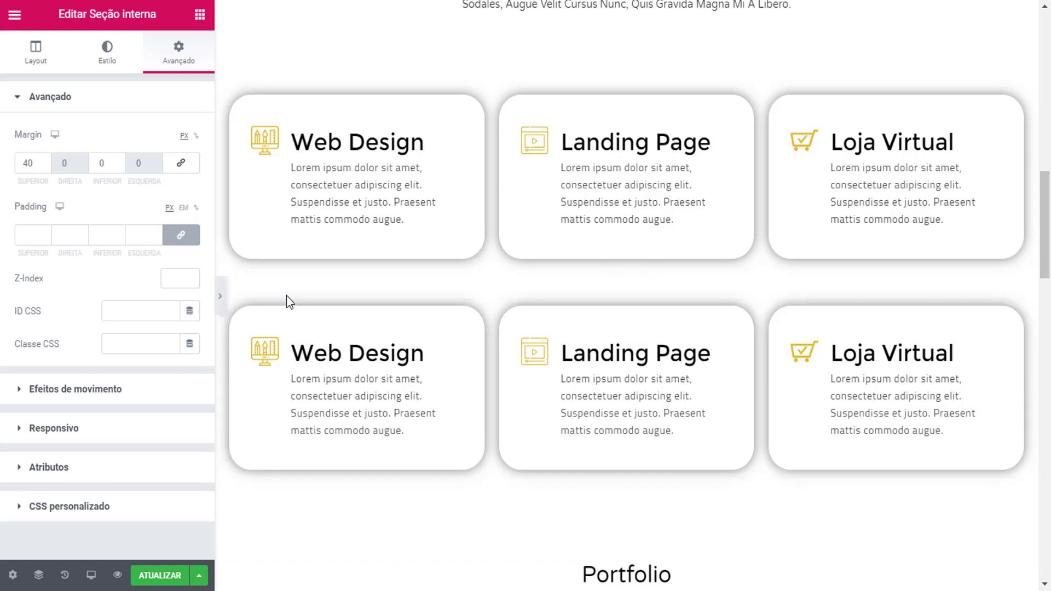
scroll(441, 256, up, 3)
scroll(434, 376, down, 3)
scroll(451, 428, up, 1)
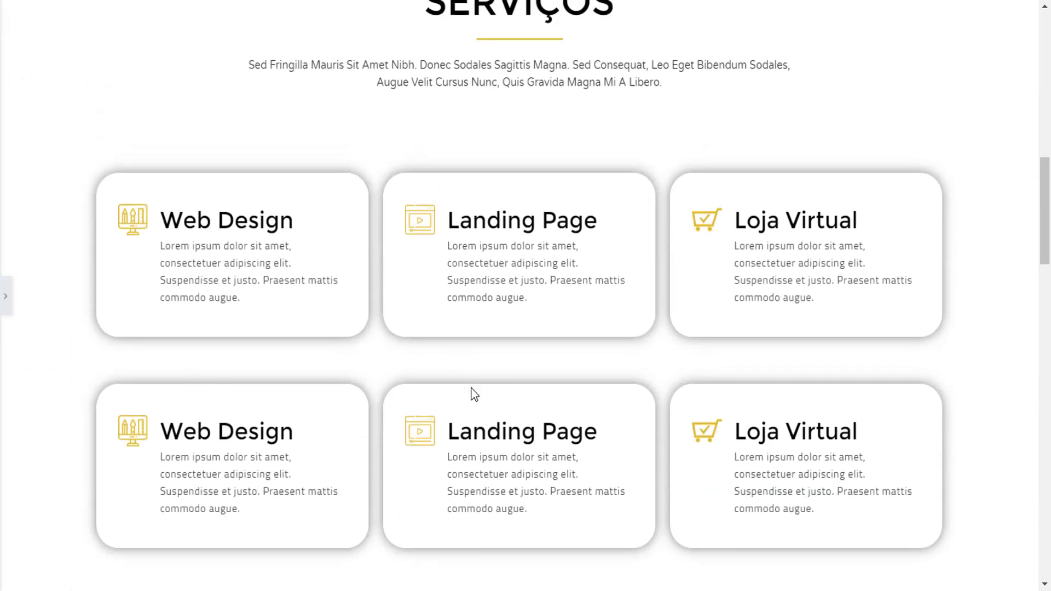
click(5, 295)
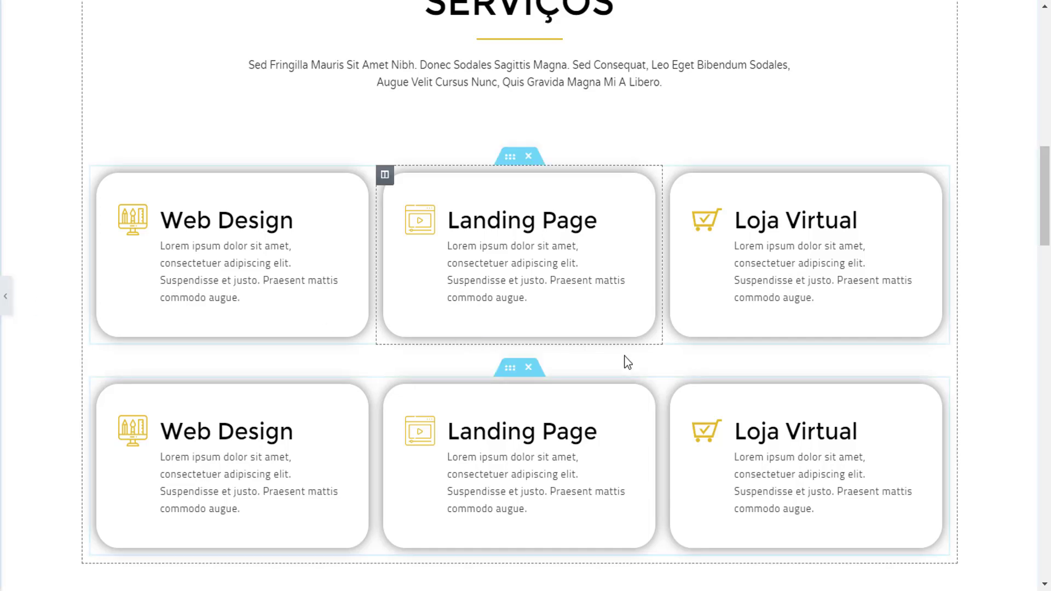
scroll(755, 371, up, 1)
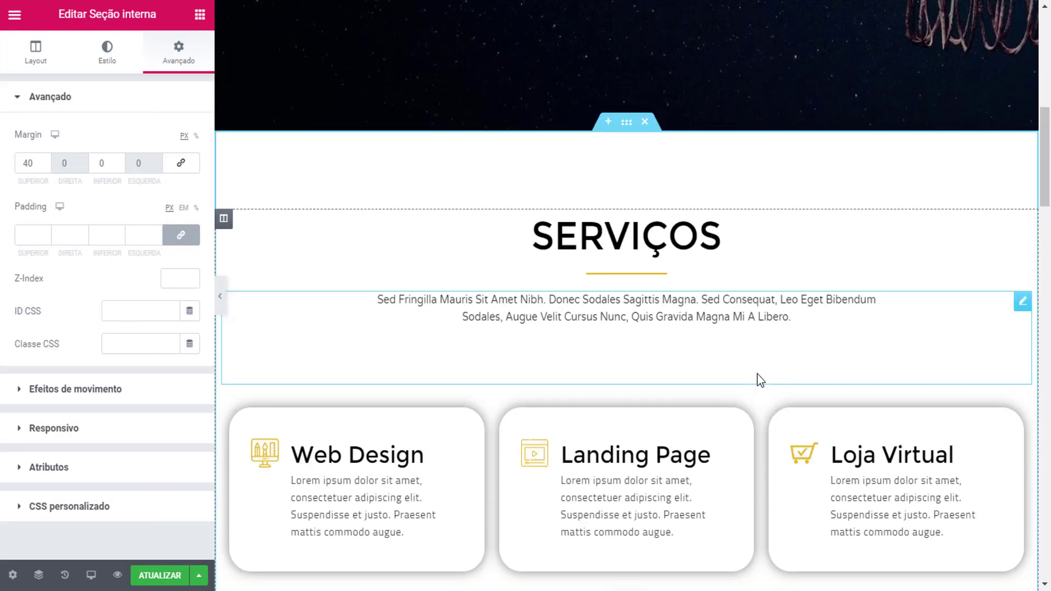
Step: Reduce the SERVIÇOS intro text's bottom margin from 74 to 40 px
click(1022, 301)
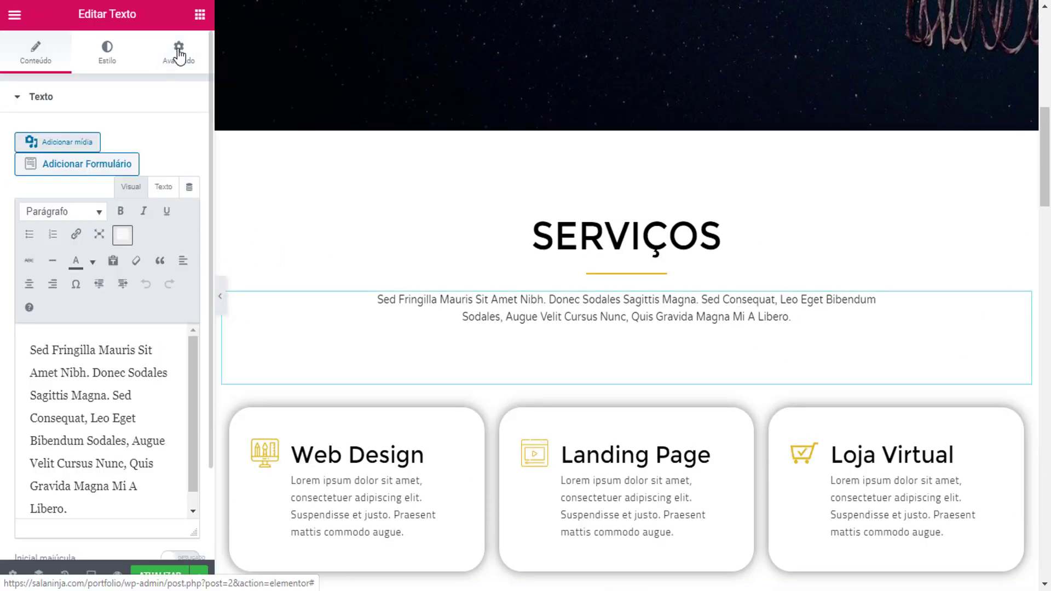
click(177, 54)
double_click(105, 167)
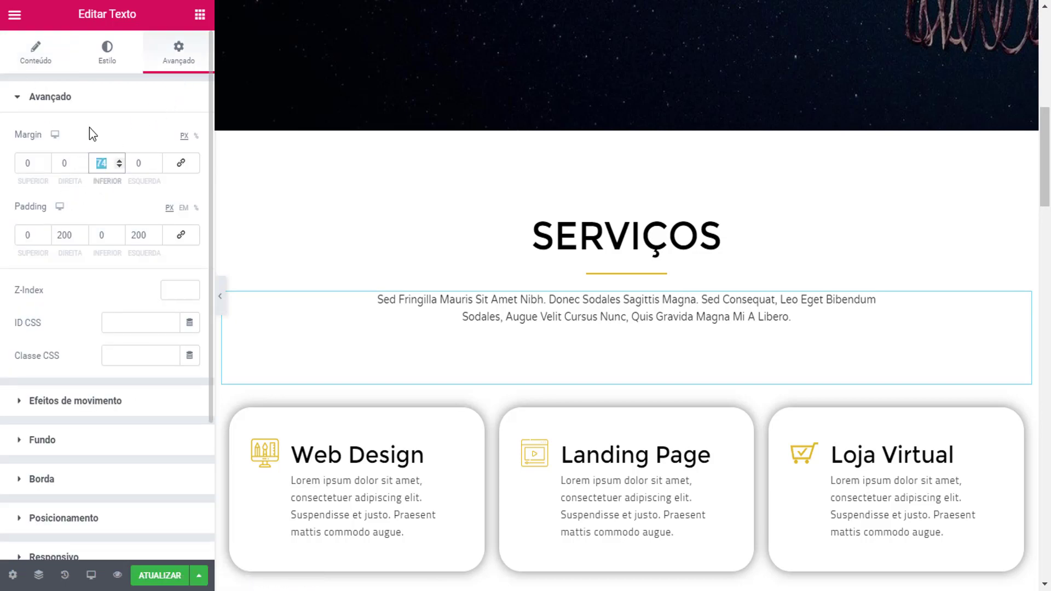
text(40)
scroll(575, 190, down, 3)
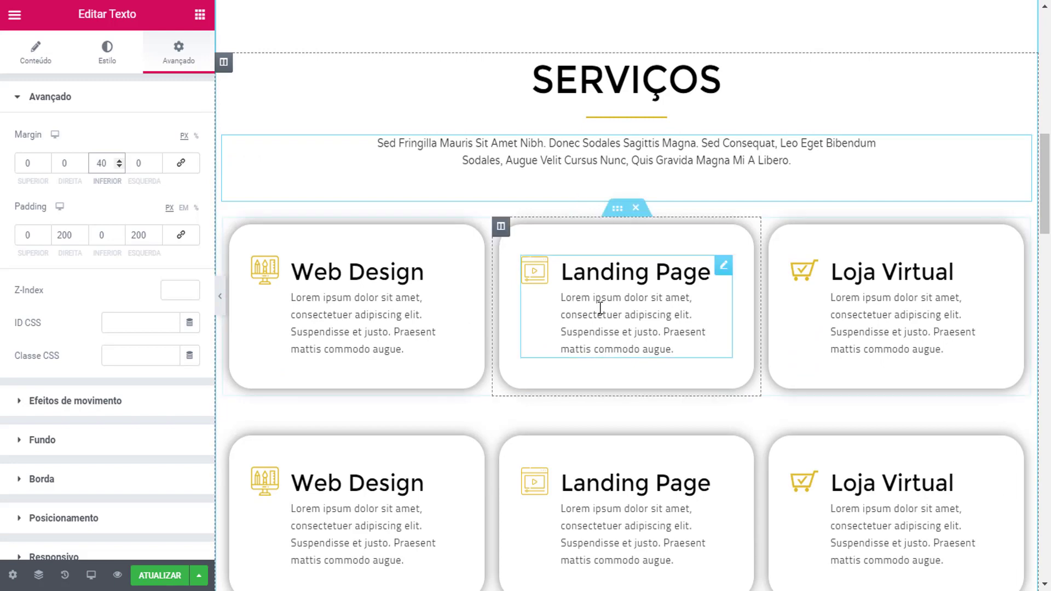
scroll(598, 300, down, 3)
scroll(729, 272, up, 6)
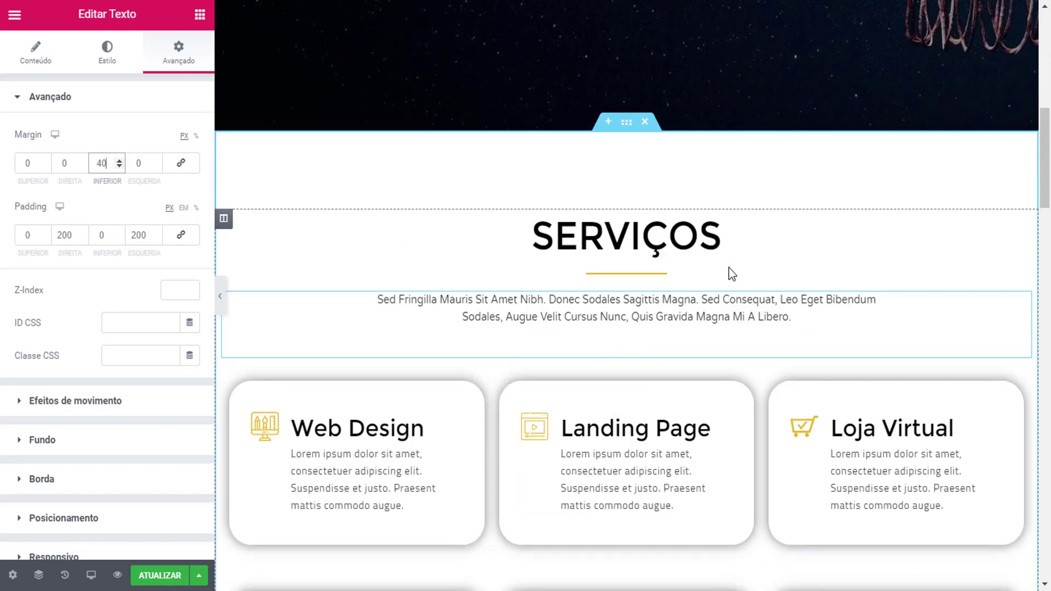
click(625, 124)
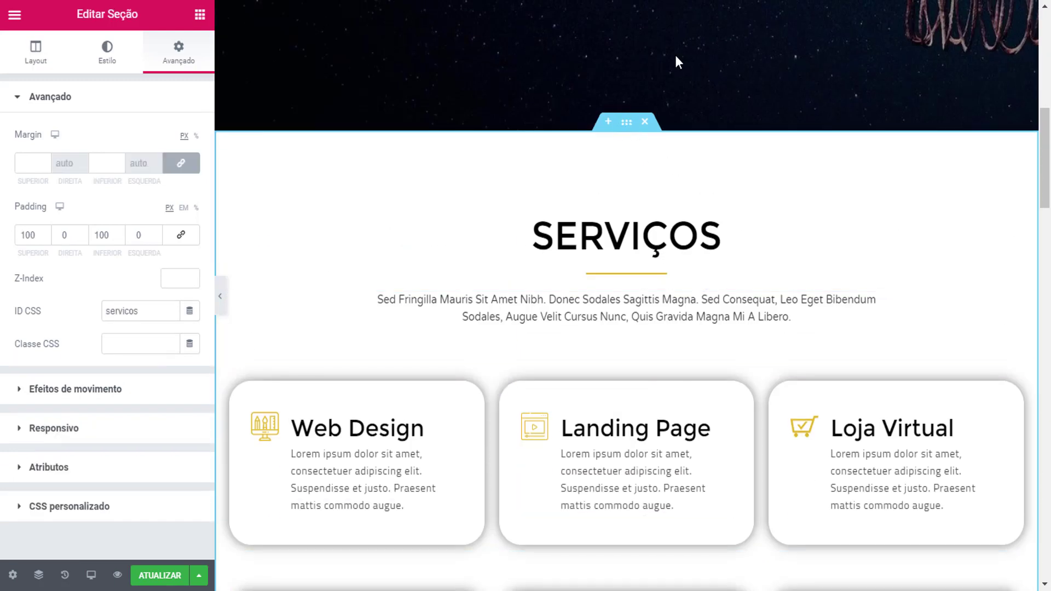
Step: Upload the rocket-launch photo and set it as the SERVIÇOS section's background image
click(107, 52)
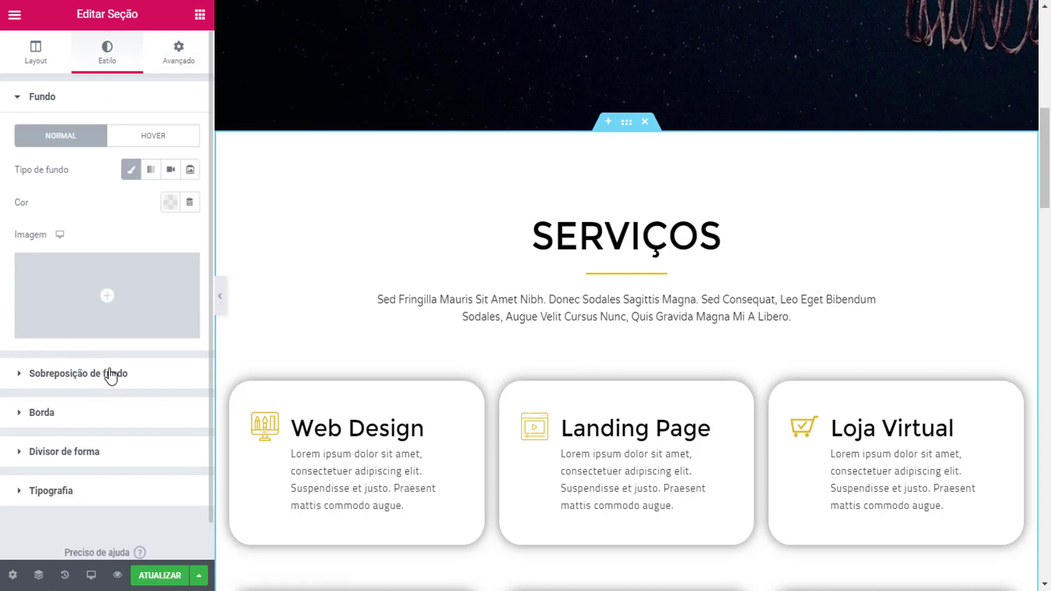
click(159, 286)
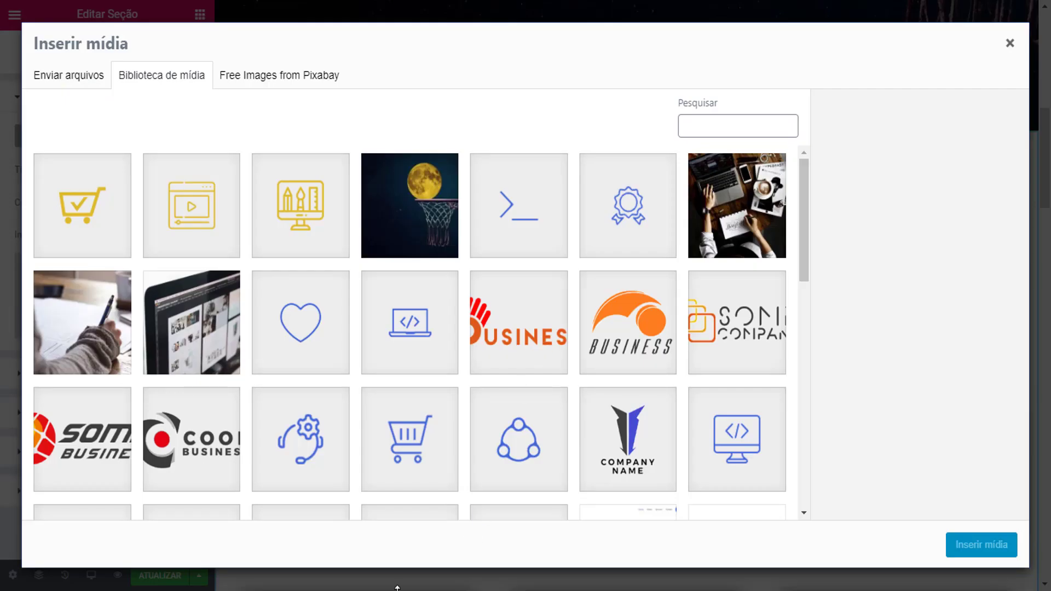
mouse_move(397, 588)
click(372, 520)
drag(471, 134, 454, 364)
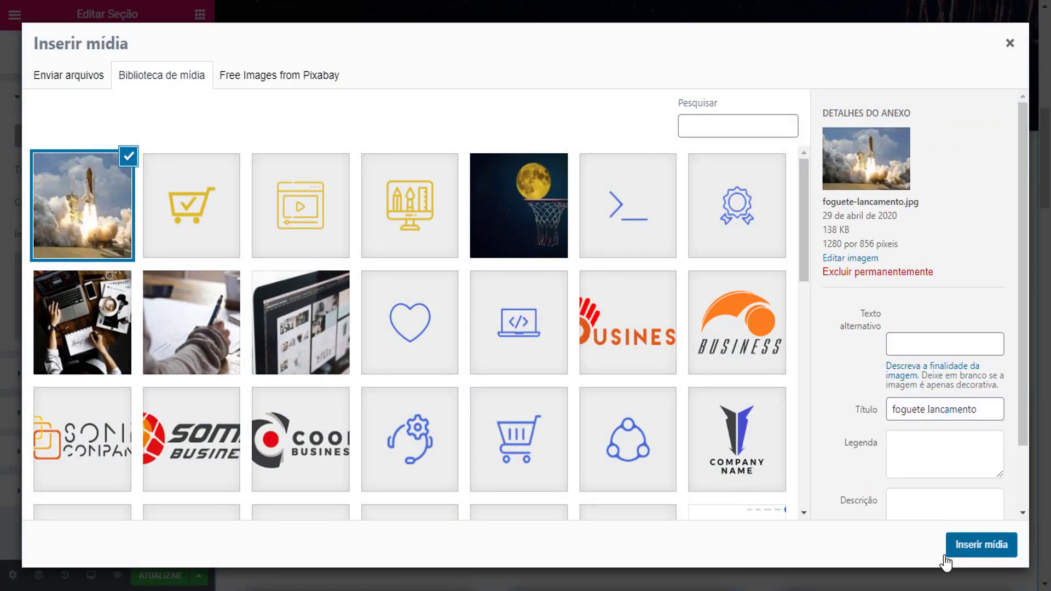
click(945, 547)
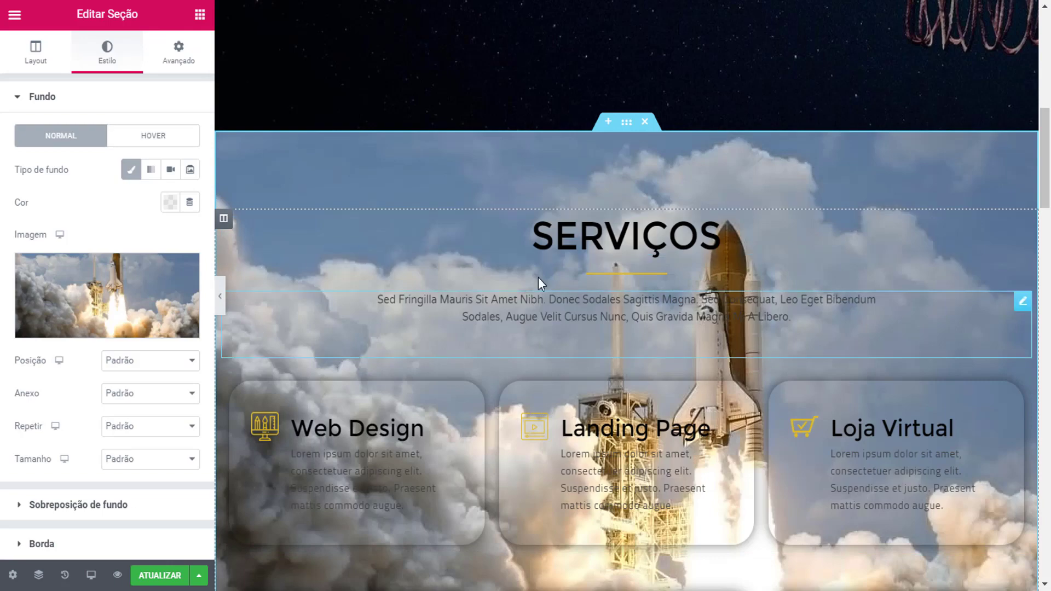
Step: Add a classic white #FFFFFF background overlay at 0.97 opacity to fade the photo
scroll(538, 276, down, 4)
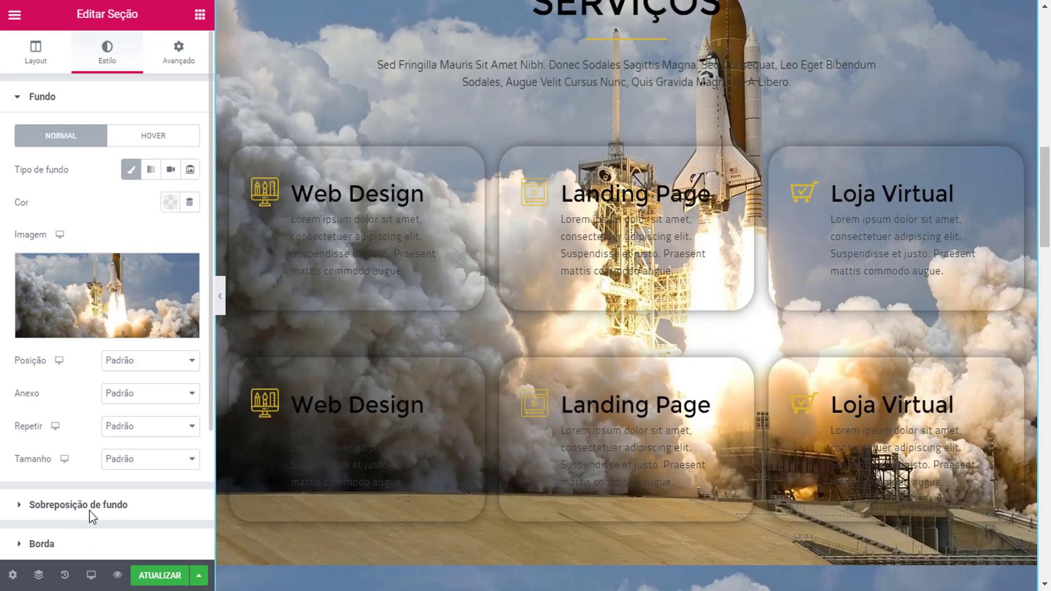
click(90, 506)
click(170, 208)
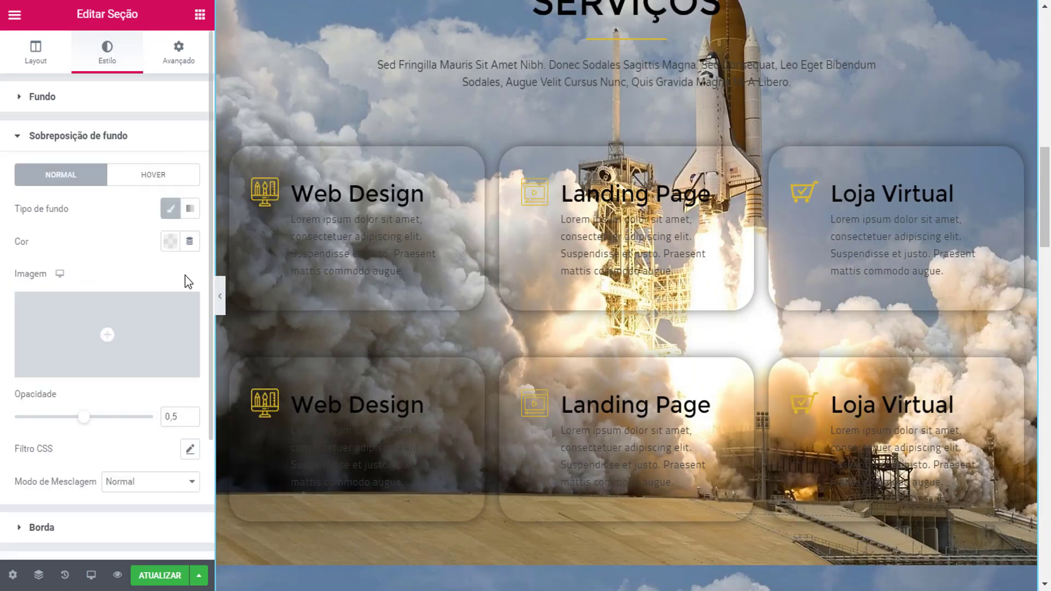
click(170, 241)
click(234, 278)
click(42, 370)
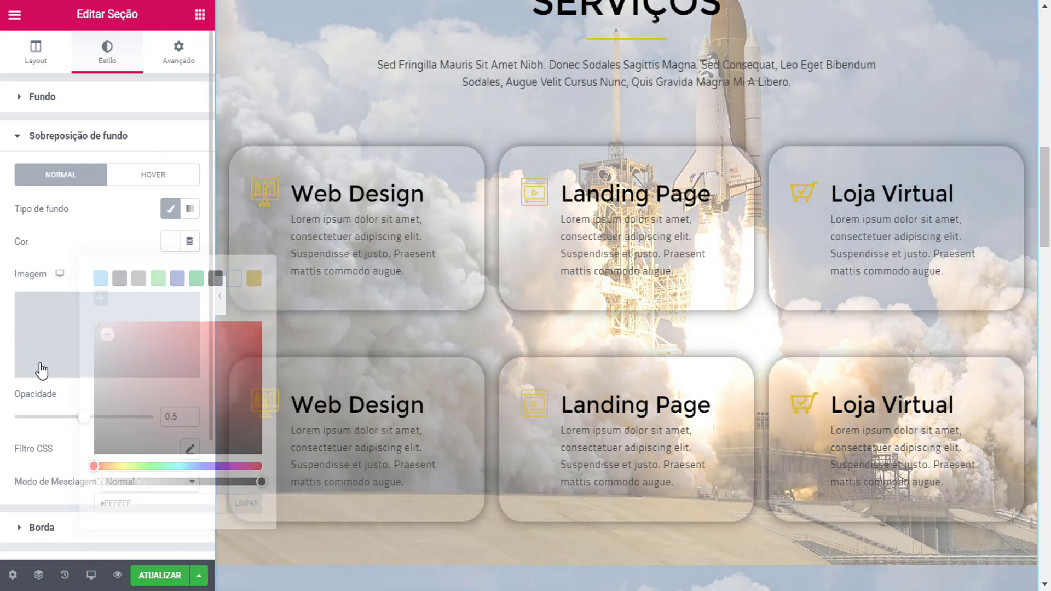
drag(82, 418, 149, 435)
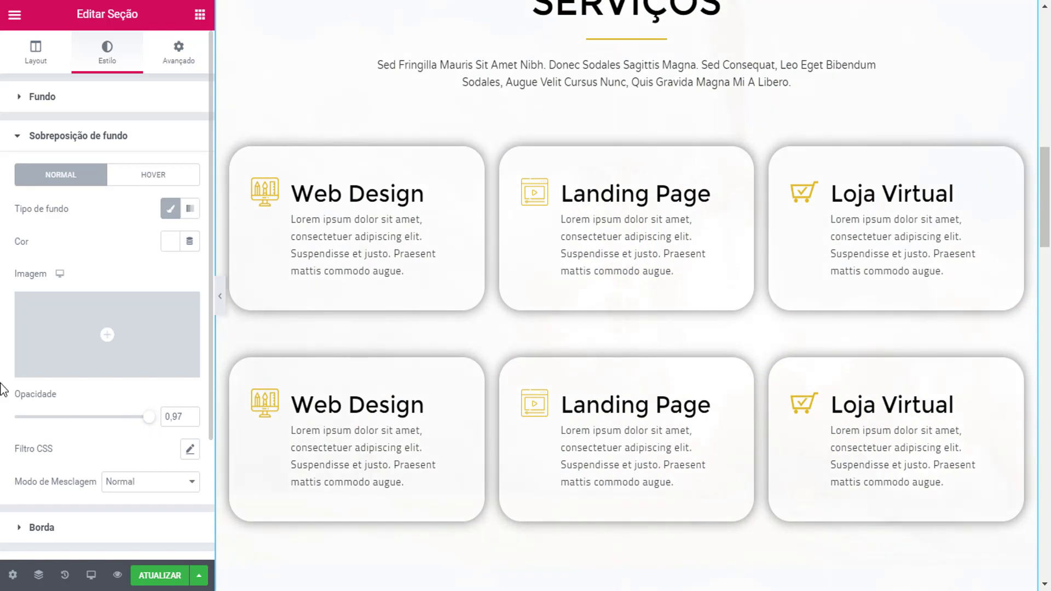
click(221, 297)
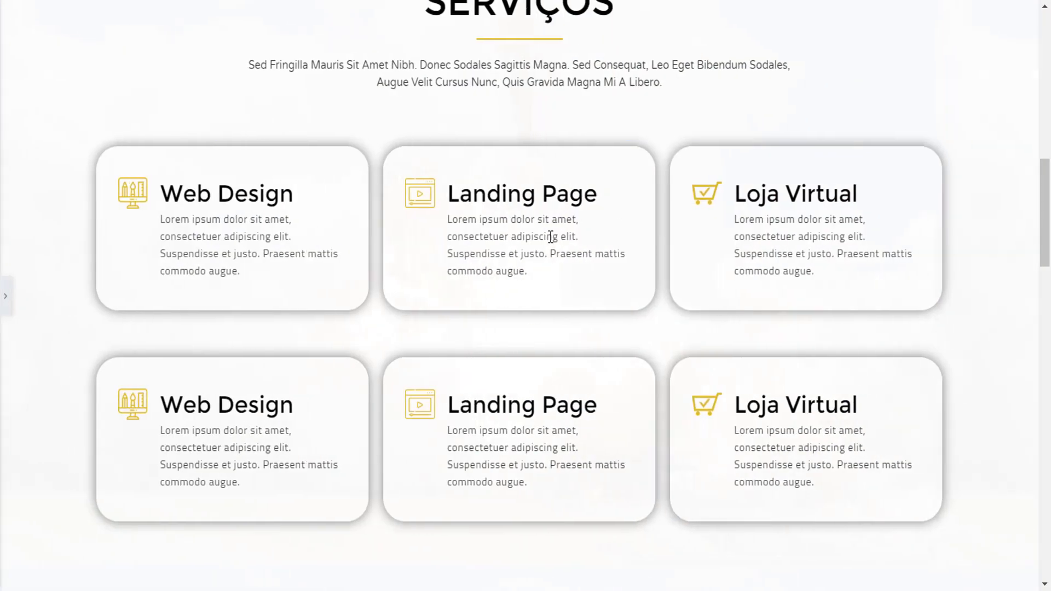
Step: Restore the editing panel and save the page
scroll(470, 418, up, 3)
scroll(615, 314, down, 3)
scroll(601, 321, down, 6)
scroll(640, 356, up, 6)
key(ctrl+p)
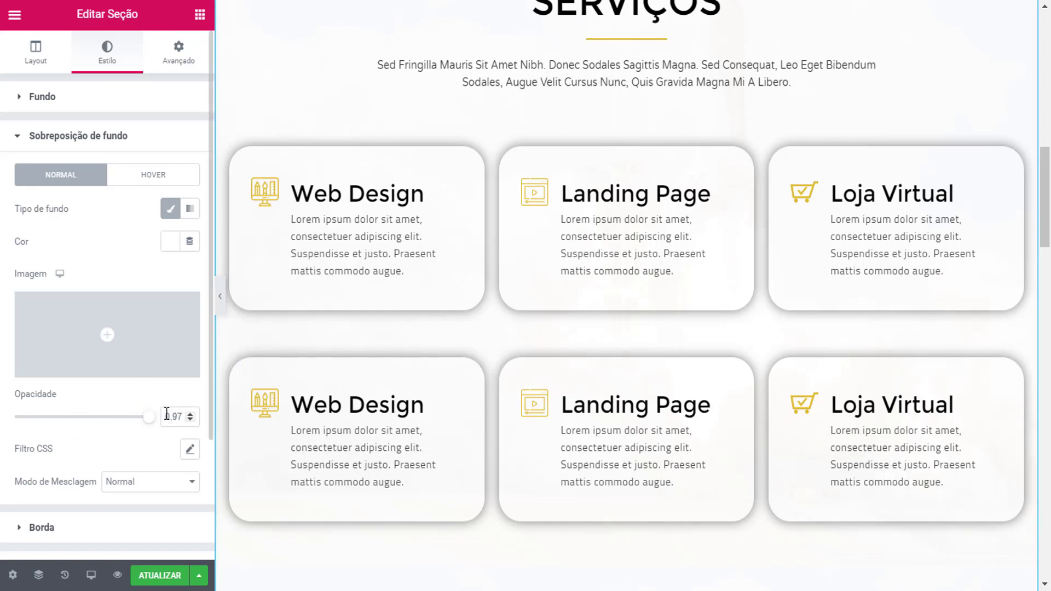
scroll(571, 396, up, 5)
scroll(561, 426, down, 9)
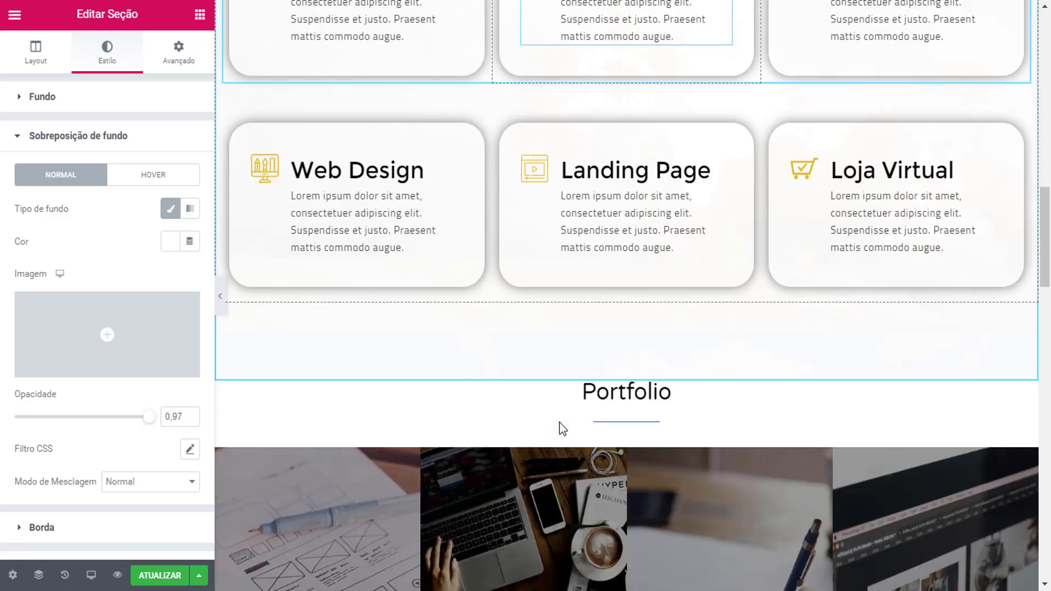
key(ctrl+s)
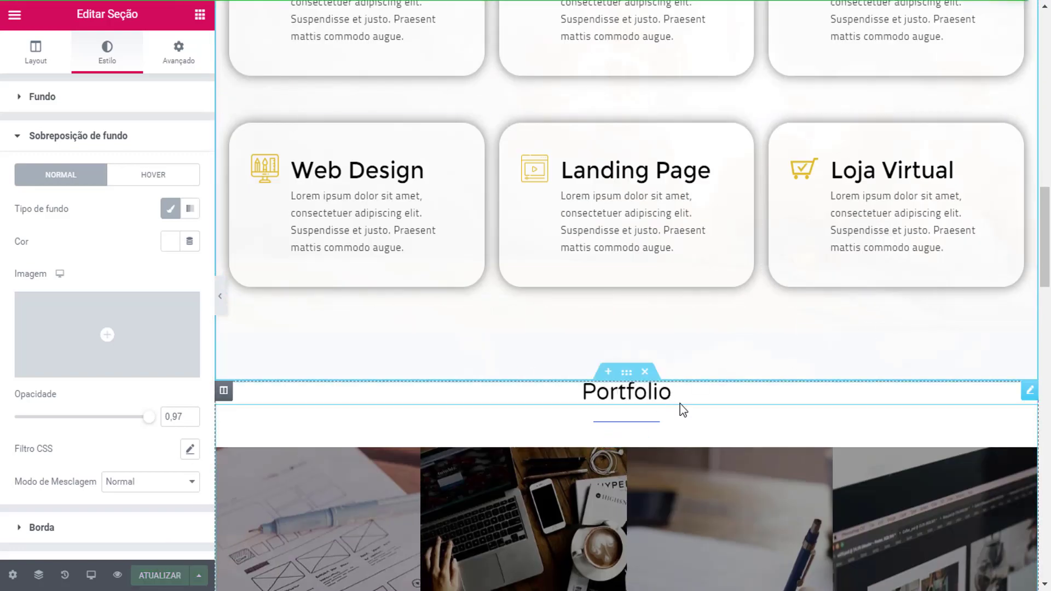
Step: Copy the SERVIÇOS heading and paste its style onto the Portfolio heading
scroll(801, 308, up, 7)
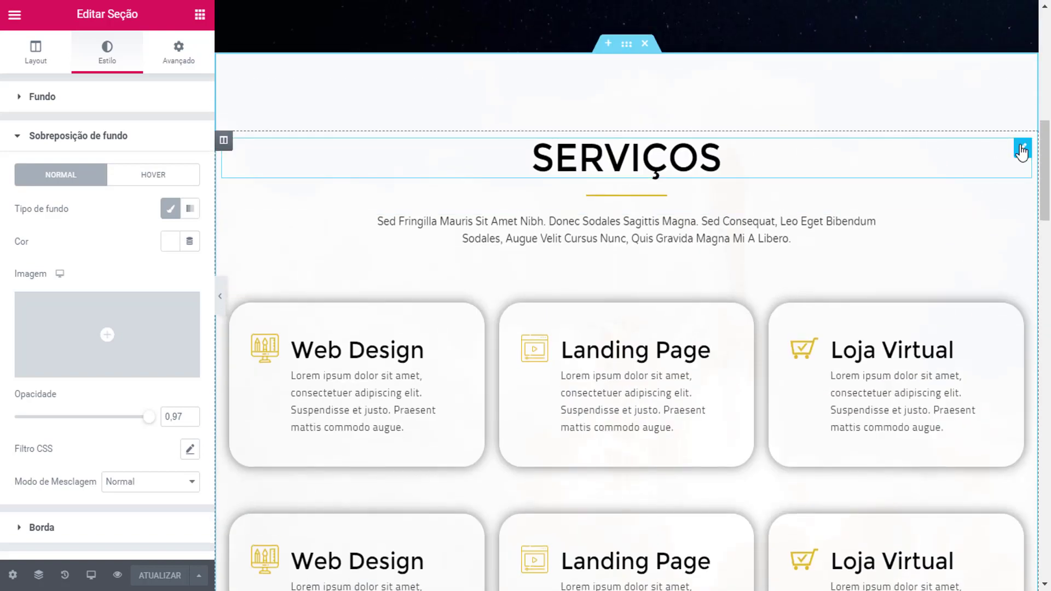
right_click(1021, 153)
click(1001, 211)
scroll(980, 371, down, 8)
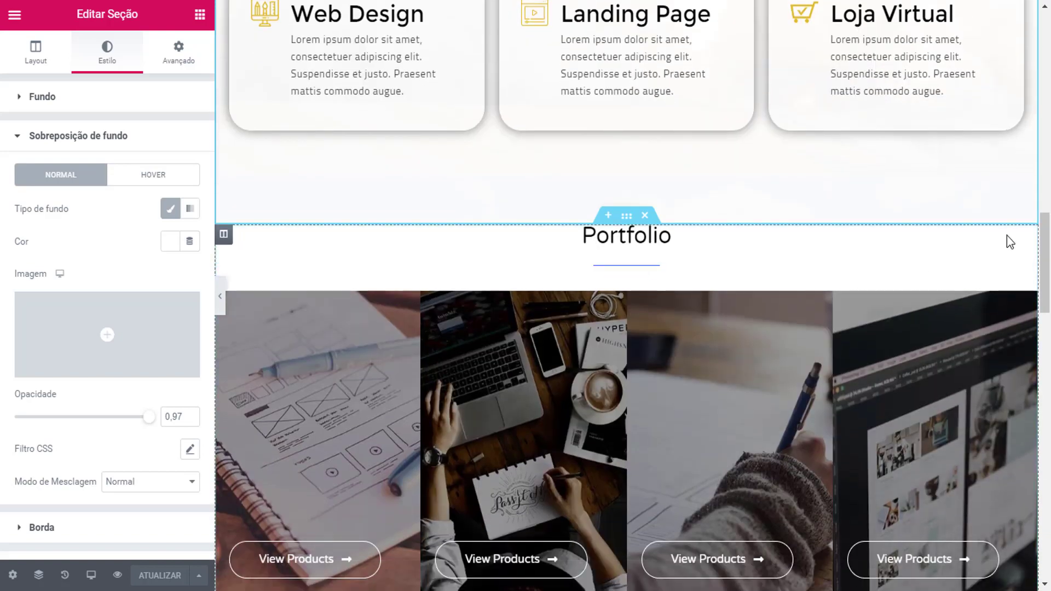
right_click(1026, 232)
click(1007, 349)
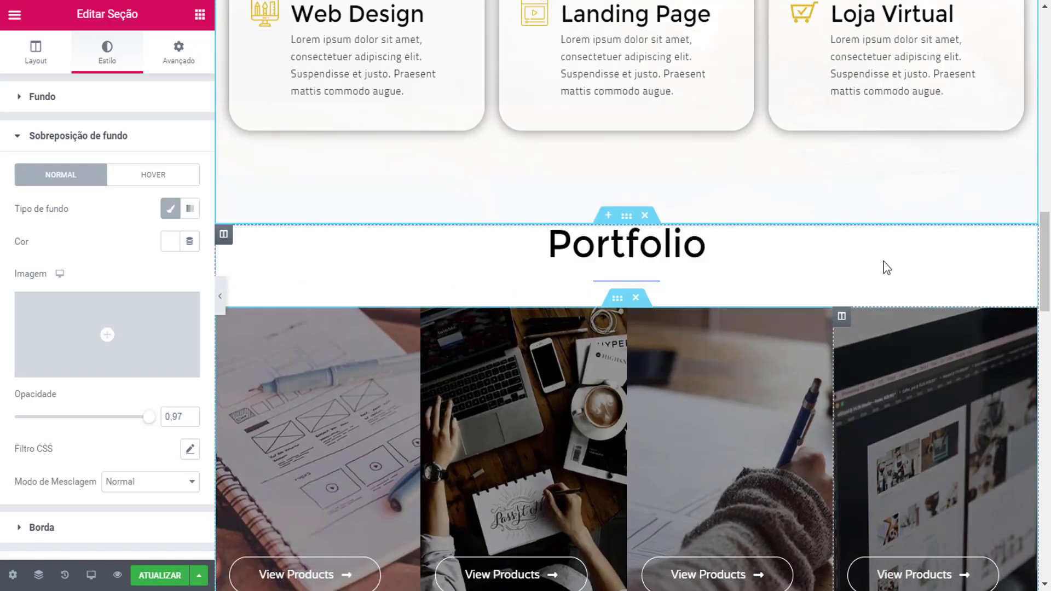
Step: Copy the SERVIÇOS underline divider and paste its style onto the Portfolio divider
scroll(886, 268, up, 8)
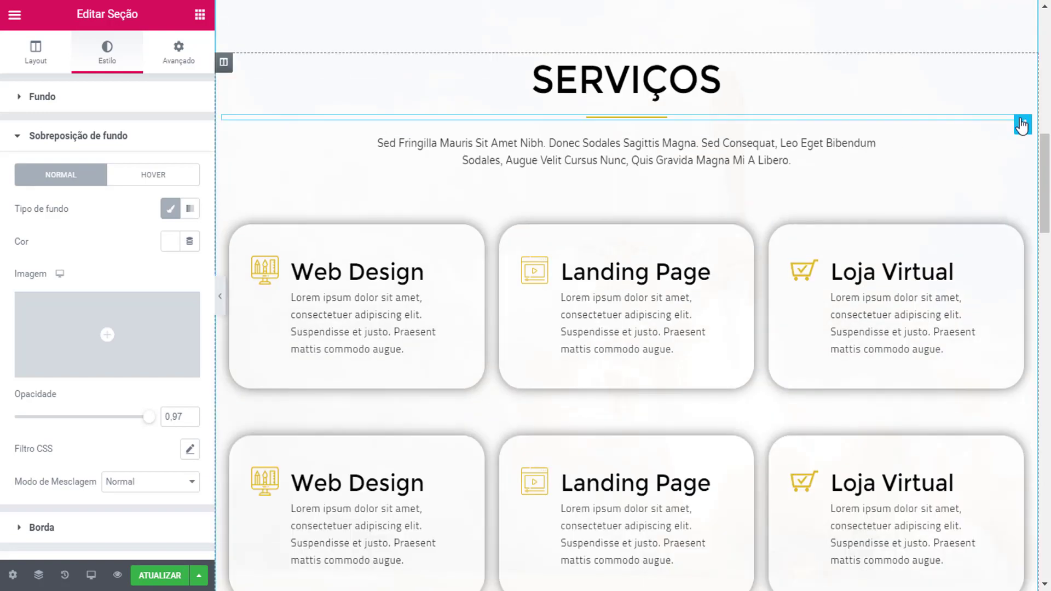
right_click(1021, 125)
click(1013, 186)
scroll(938, 291, down, 8)
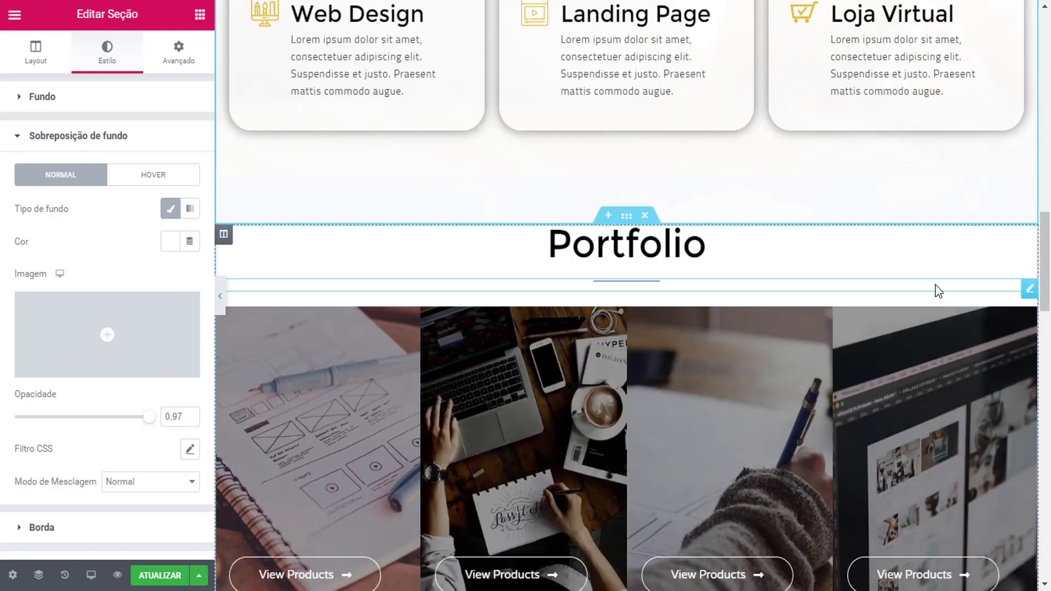
right_click(1027, 288)
click(959, 401)
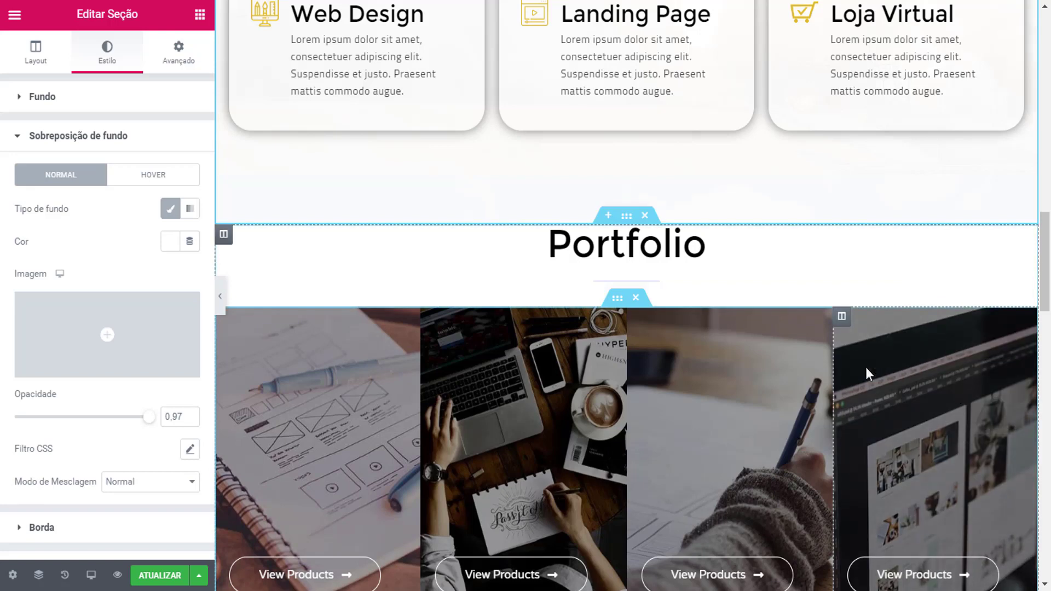
Step: Save, then set the Portfolio section's unlinked padding to 50 top and bottom
key(ctrl+s)
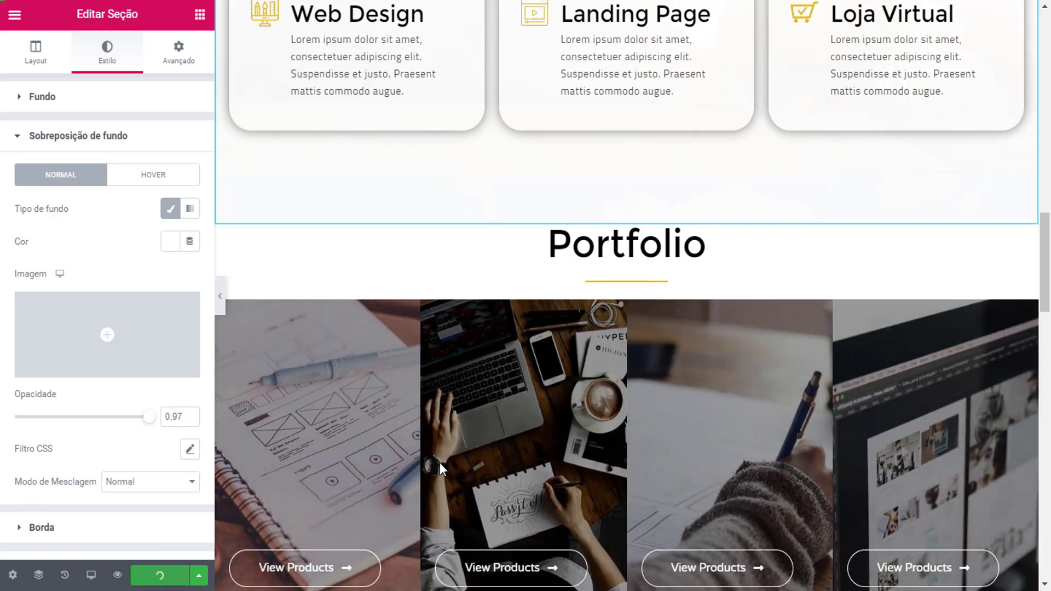
click(626, 215)
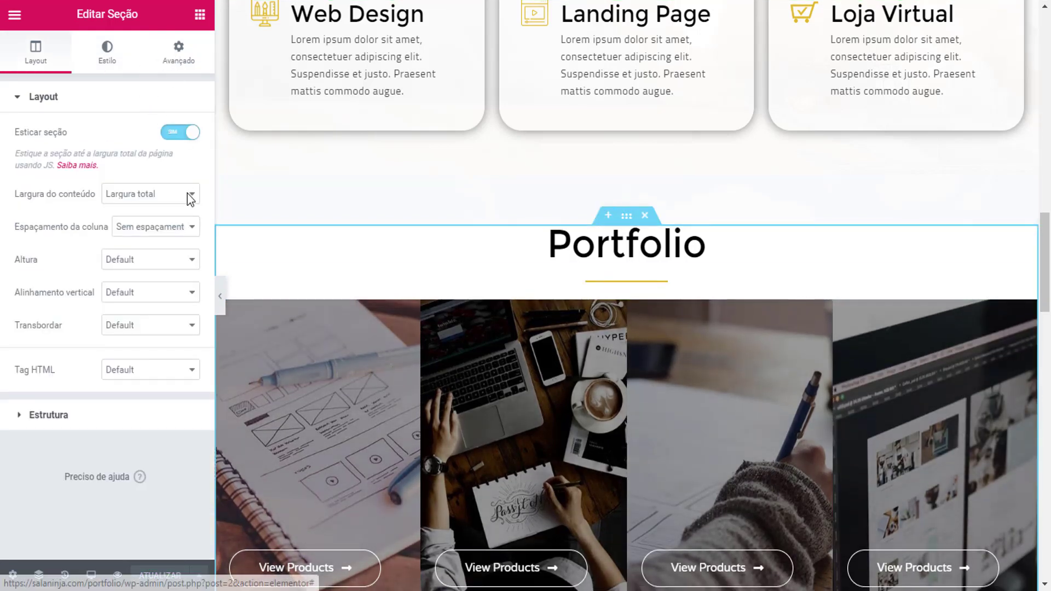
click(179, 53)
click(181, 234)
click(20, 234)
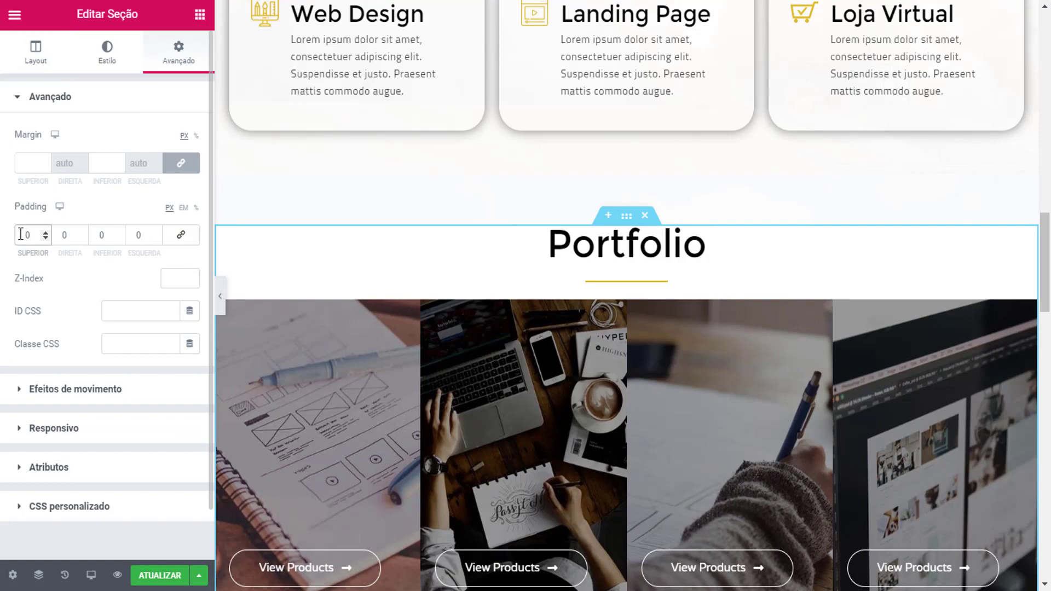
text(5)
click(95, 240)
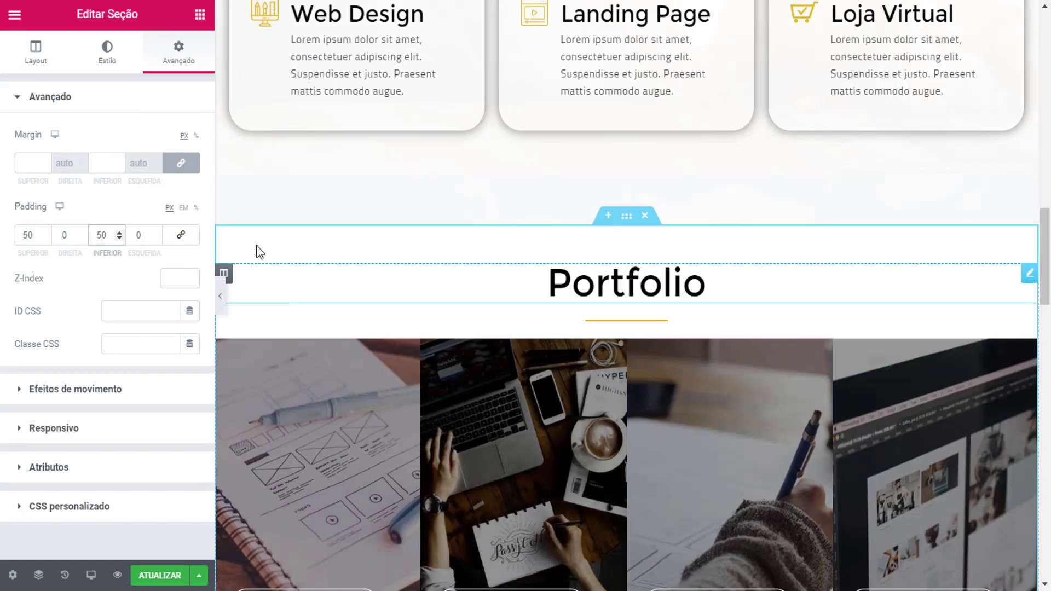
Step: Add a dark red asymmetric-triangle shape divider along the section's top
click(110, 48)
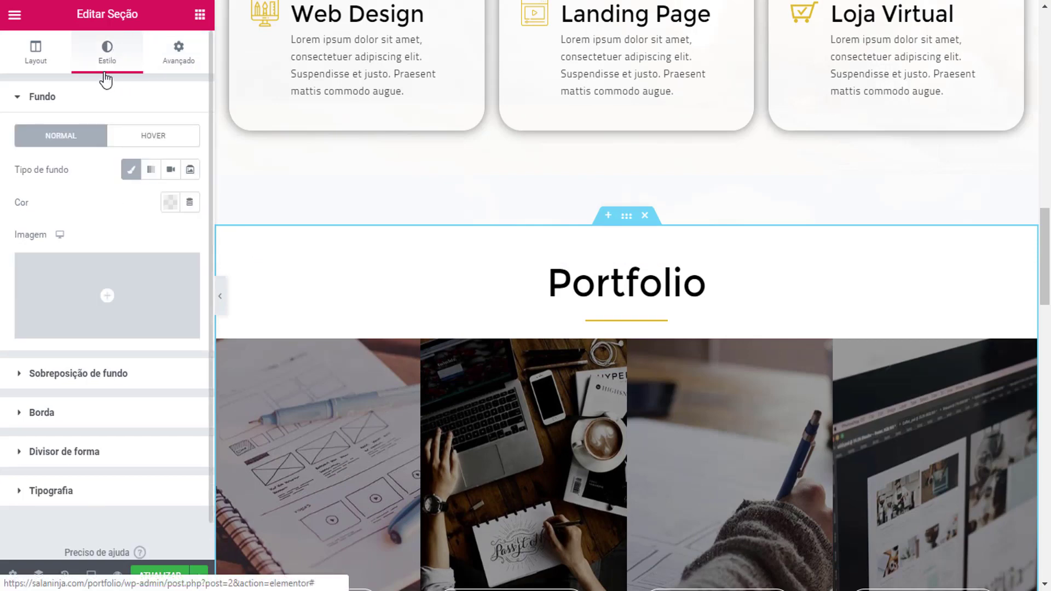
click(99, 459)
click(149, 288)
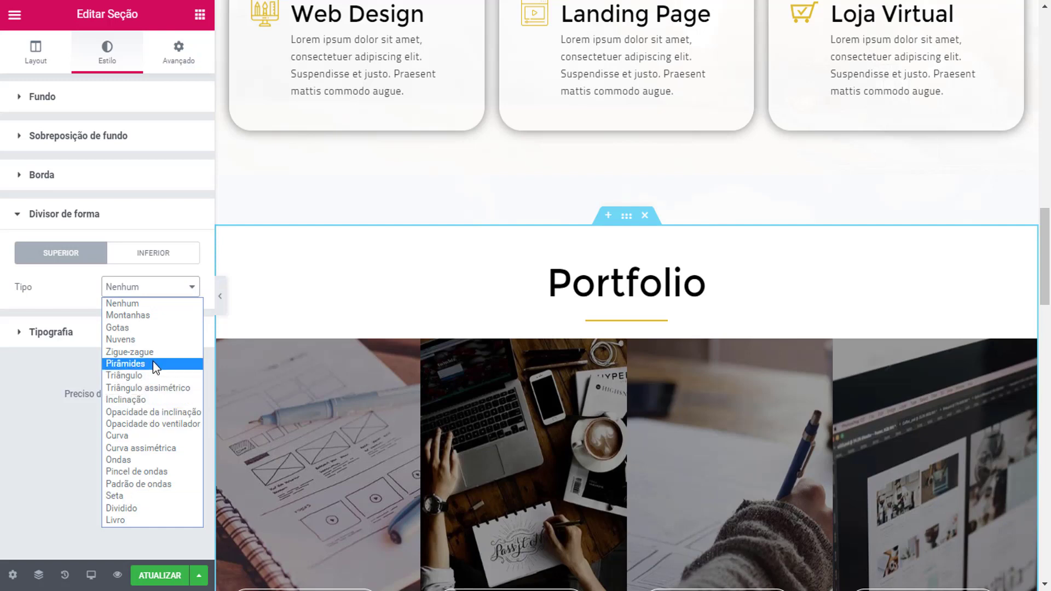
click(154, 387)
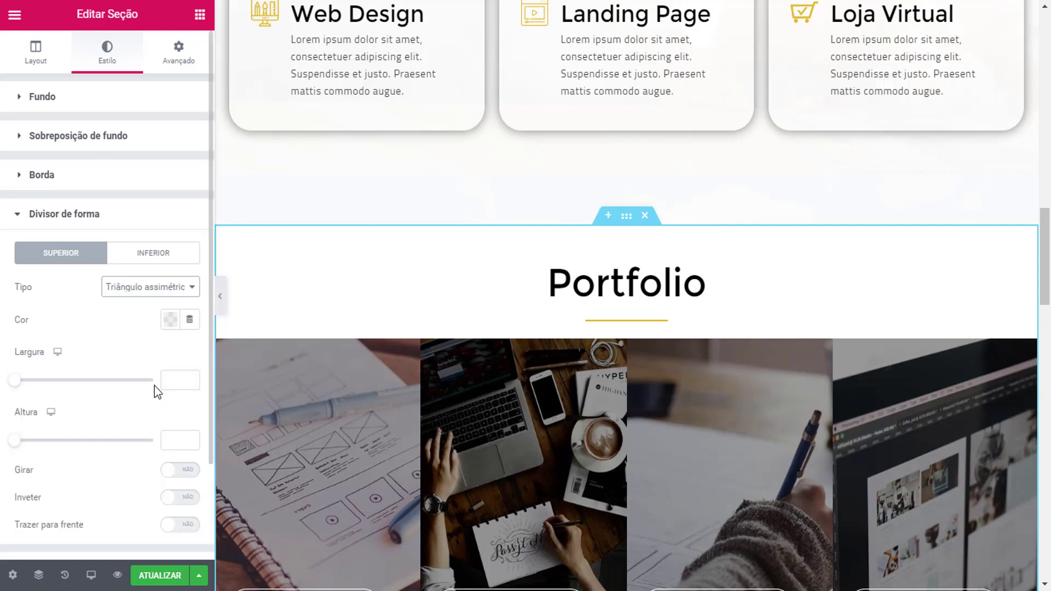
click(170, 319)
click(213, 464)
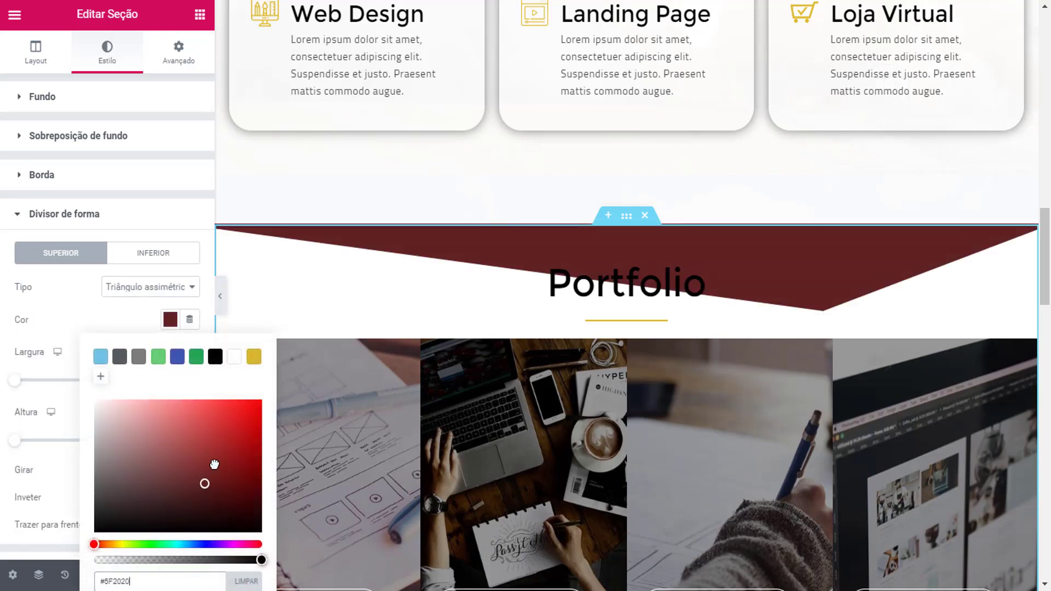
key(Escape)
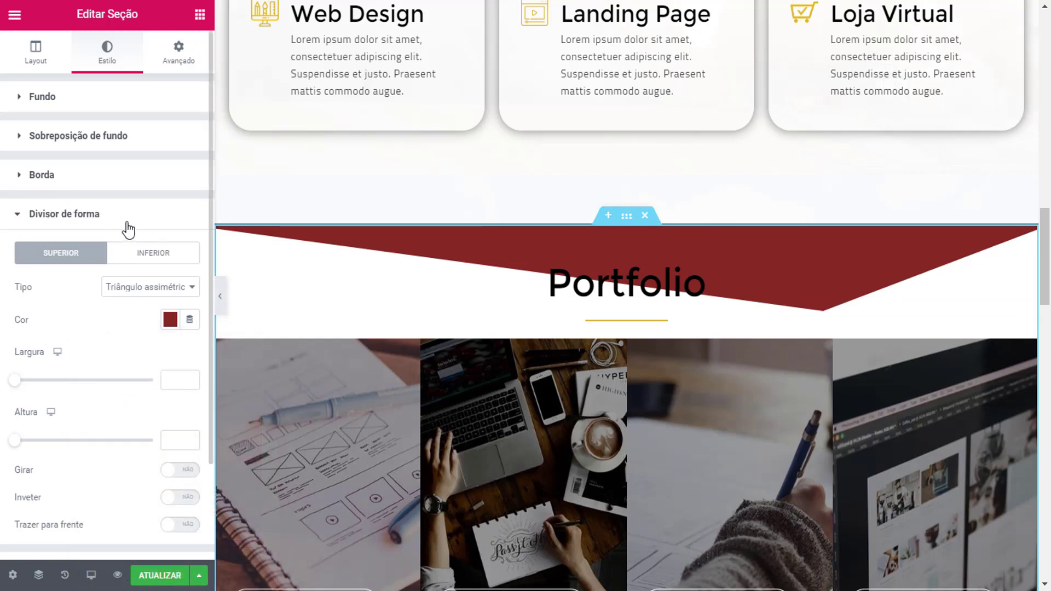
click(186, 64)
Step: Raise the Portfolio section's top padding to 100
click(17, 227)
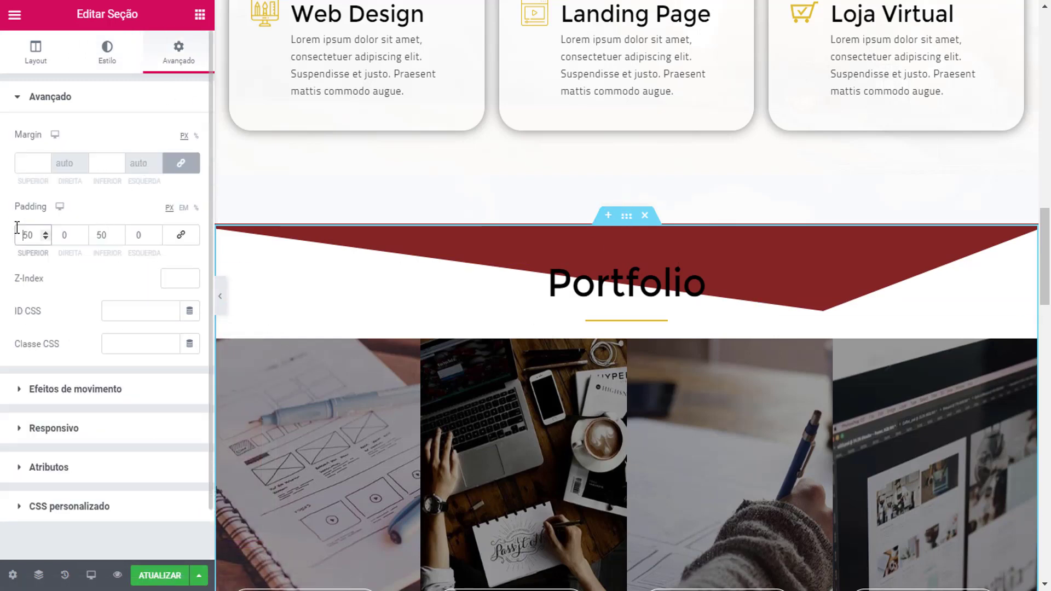
text(1)
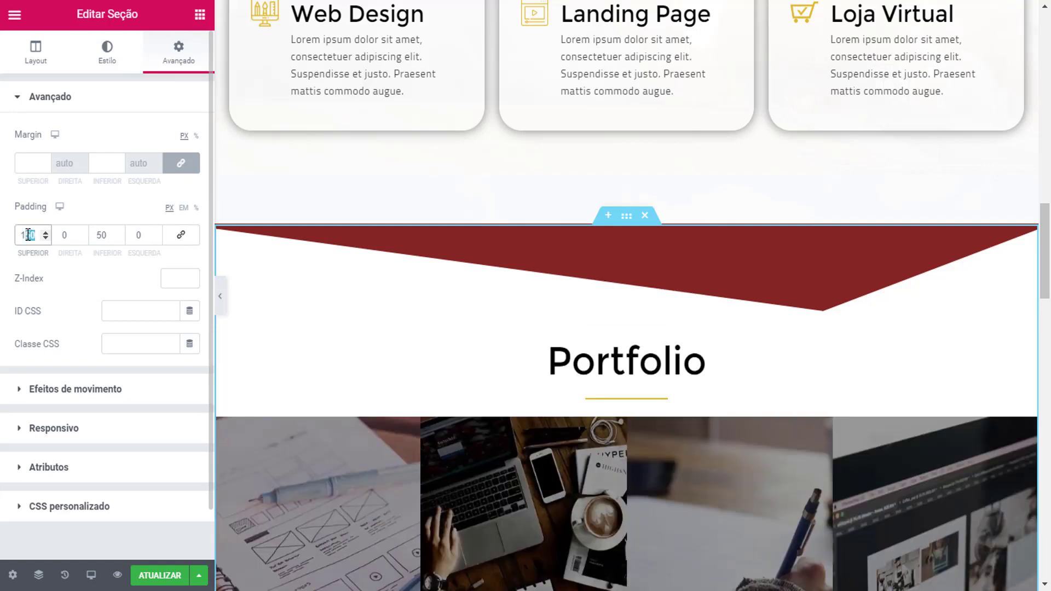
text(00)
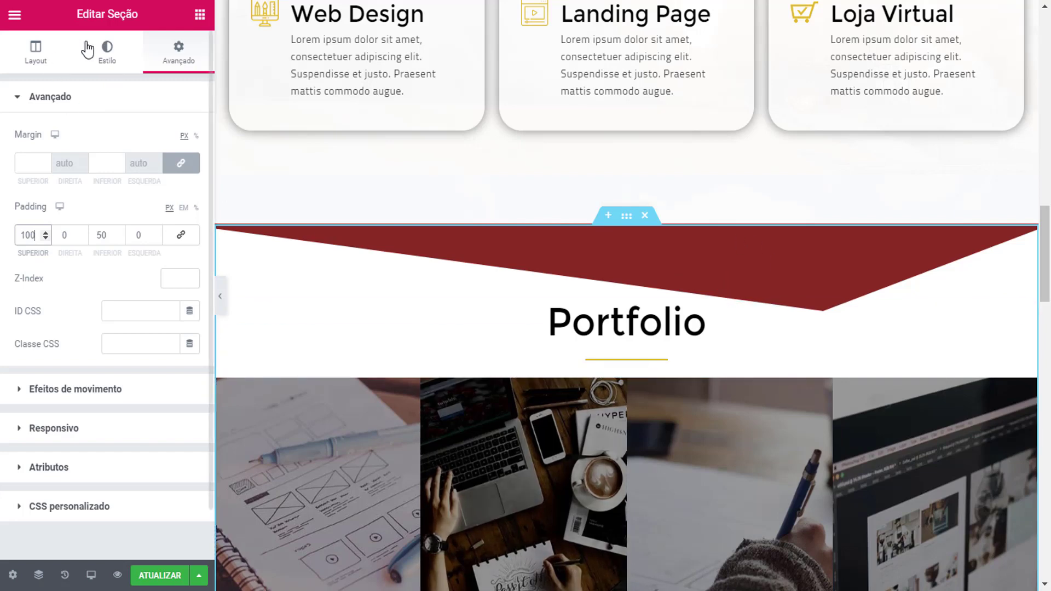
click(116, 62)
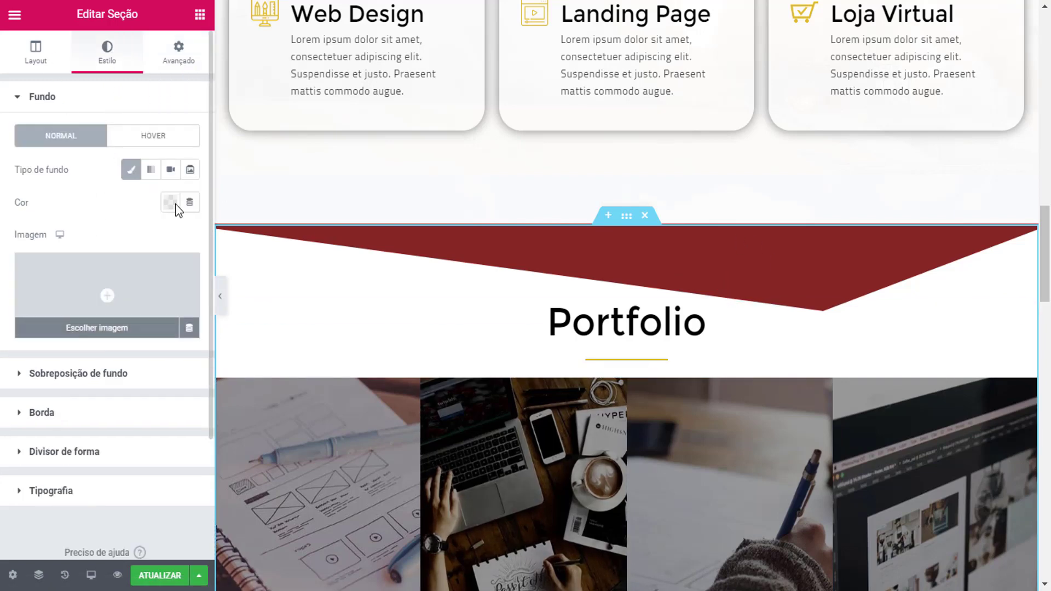
Step: Make the triangle divider very light grey #F9F9F9 with a height of 80
click(105, 454)
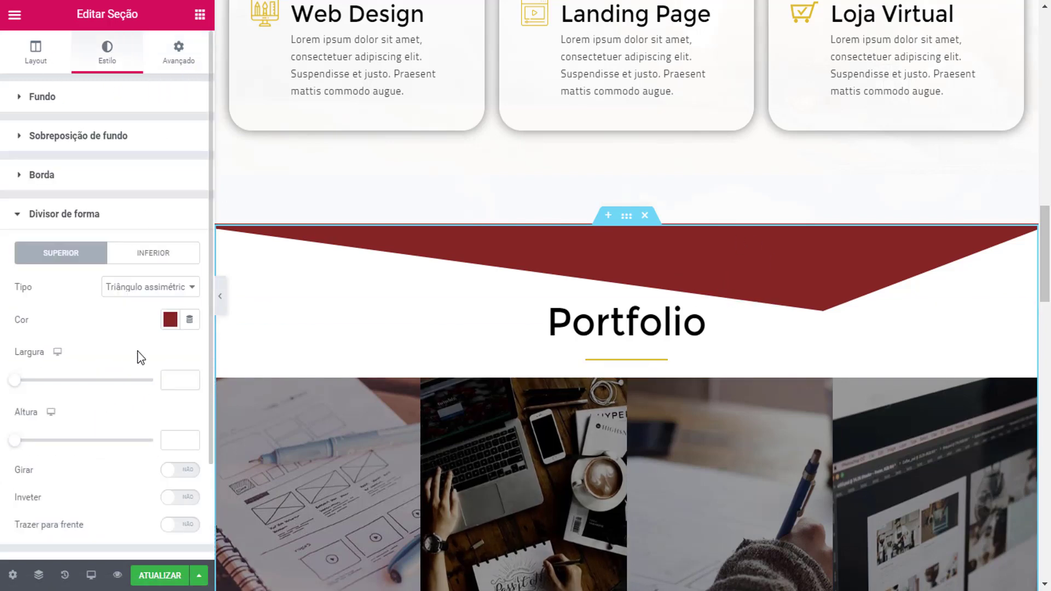
click(171, 319)
text(#ECECEC)
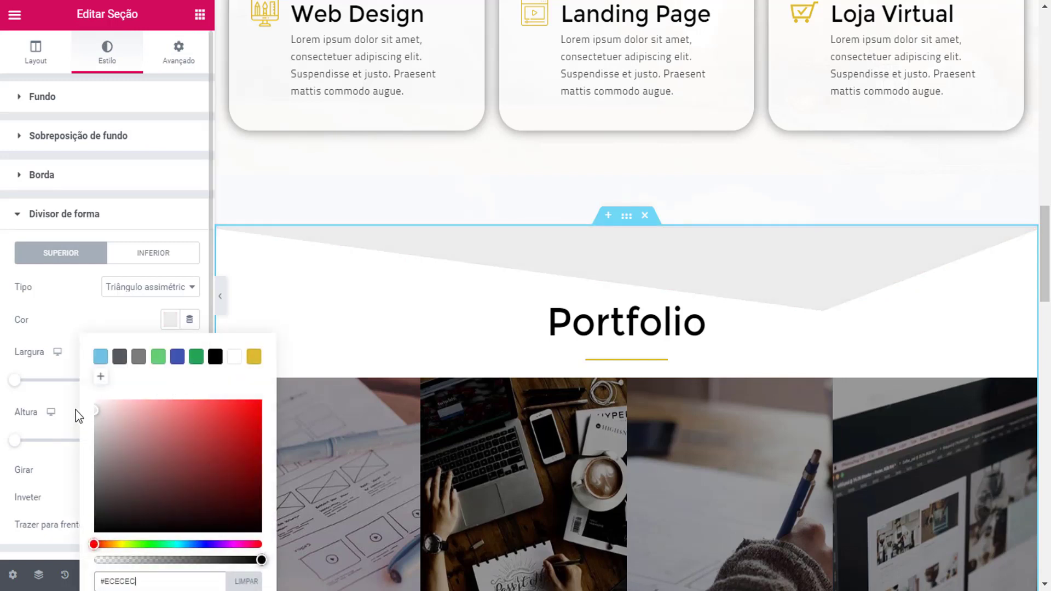
drag(75, 409, 66, 404)
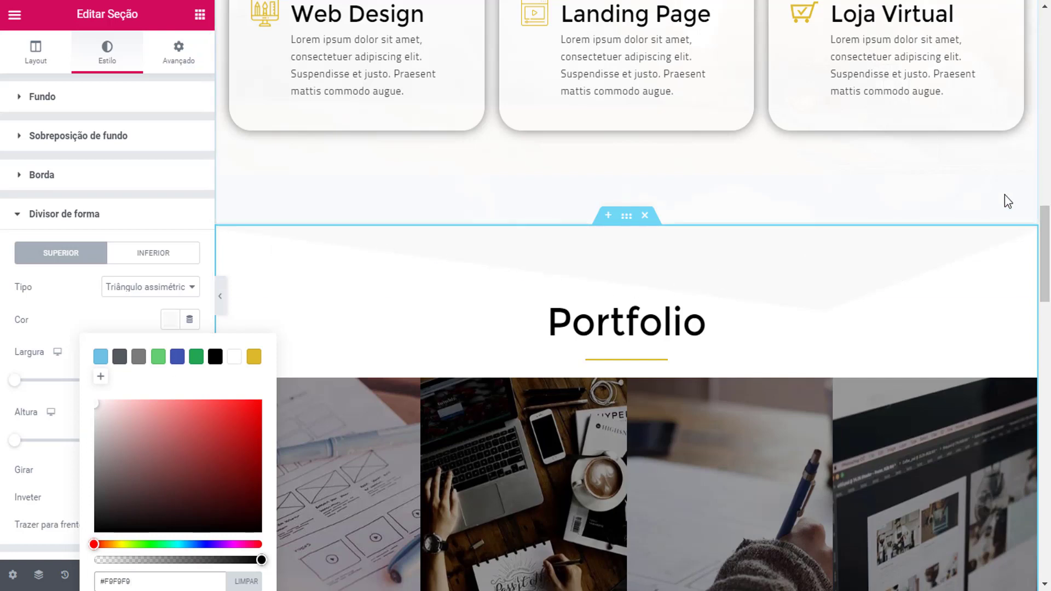
click(5, 350)
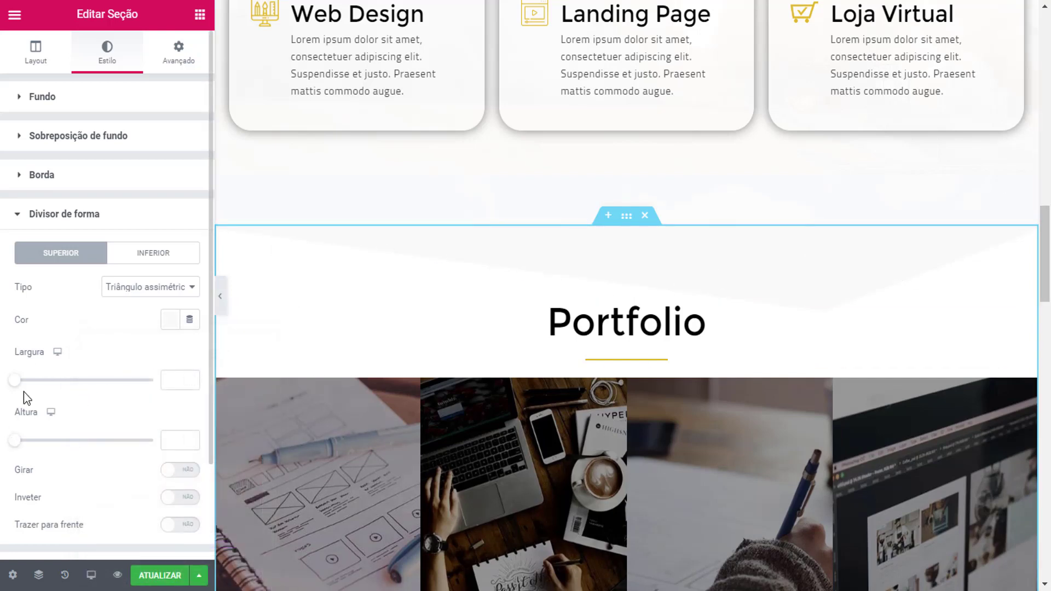
drag(16, 446, 37, 446)
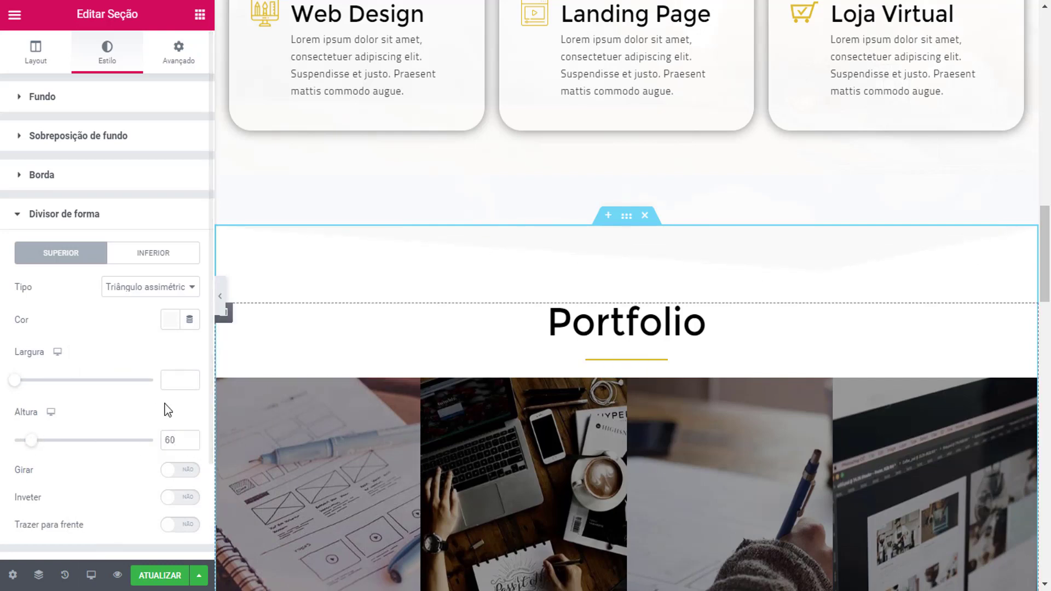
text(80)
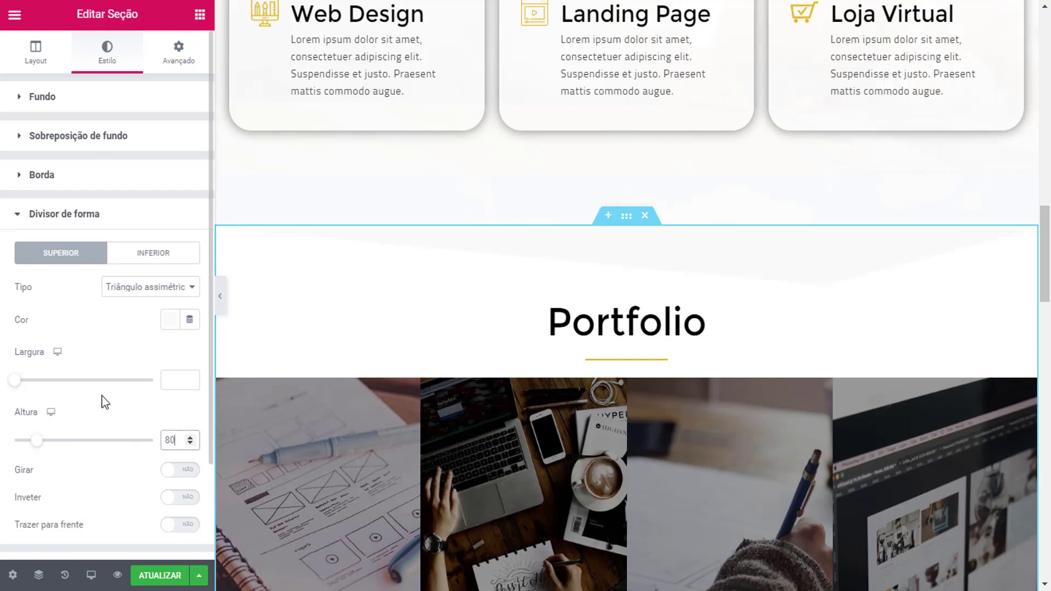
Step: Preview the page, then open the notebook-sketch Portfolio column's Estilo > Fundo settings
click(217, 298)
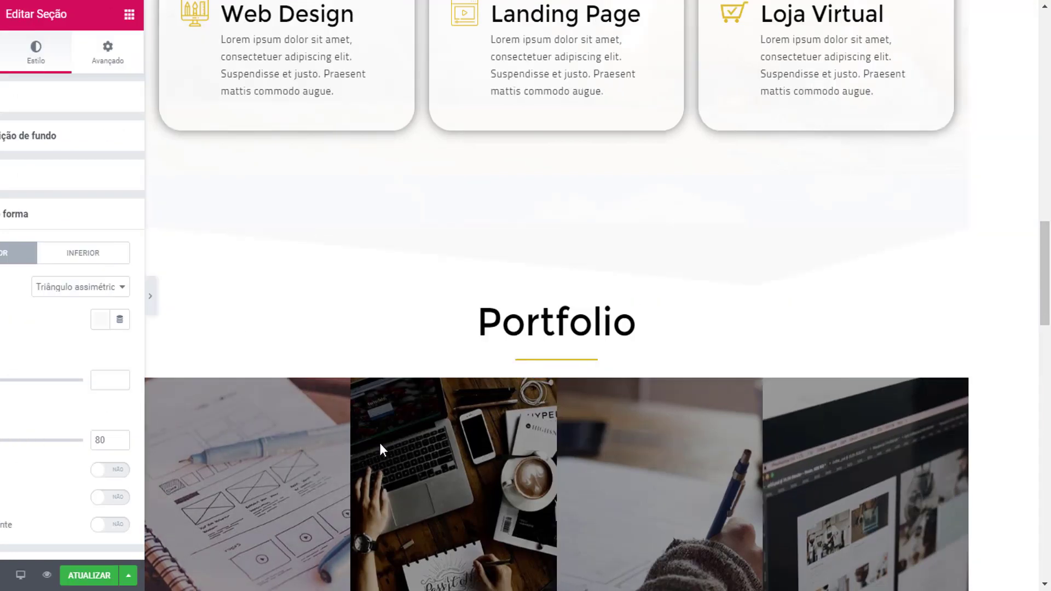
scroll(385, 451, down, 1)
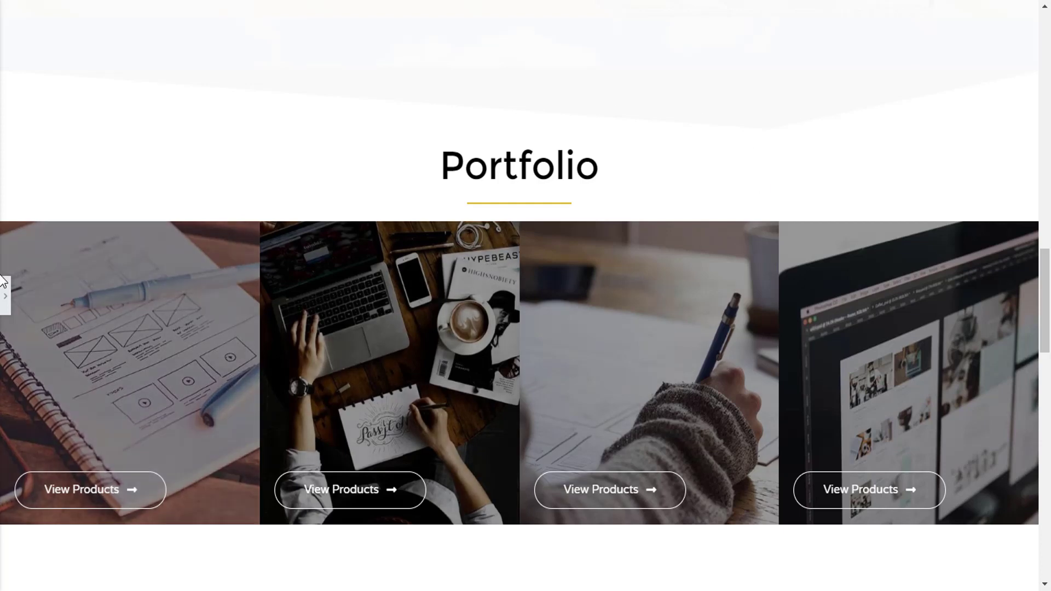
click(4, 296)
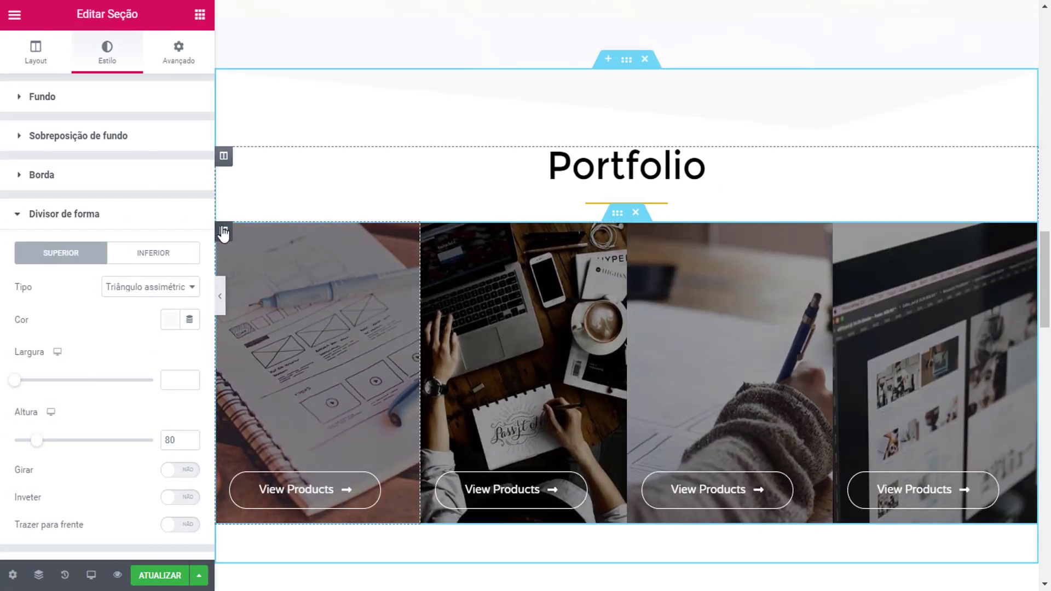
click(223, 231)
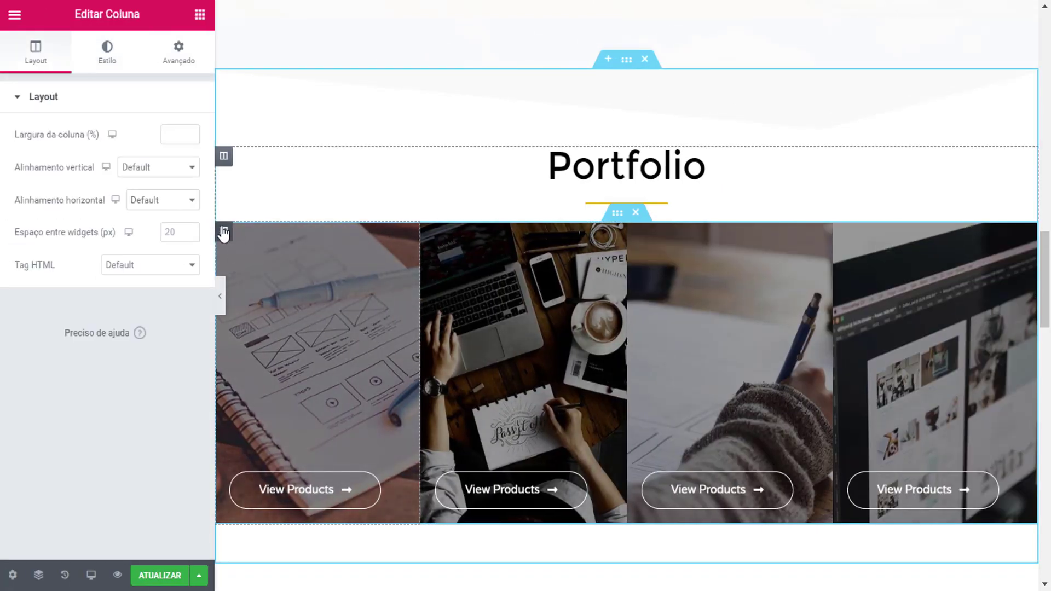
click(123, 48)
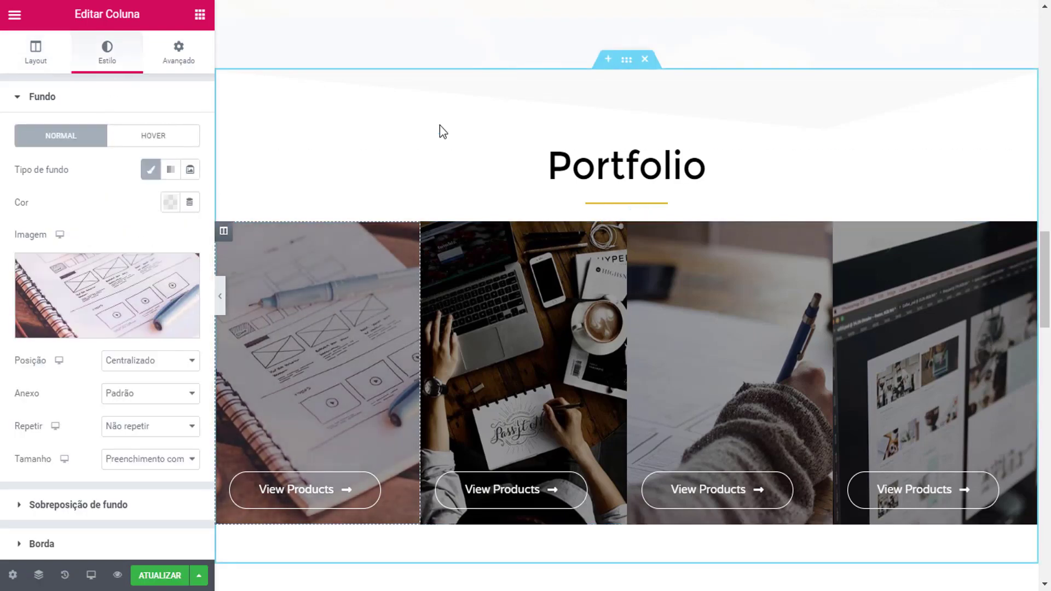
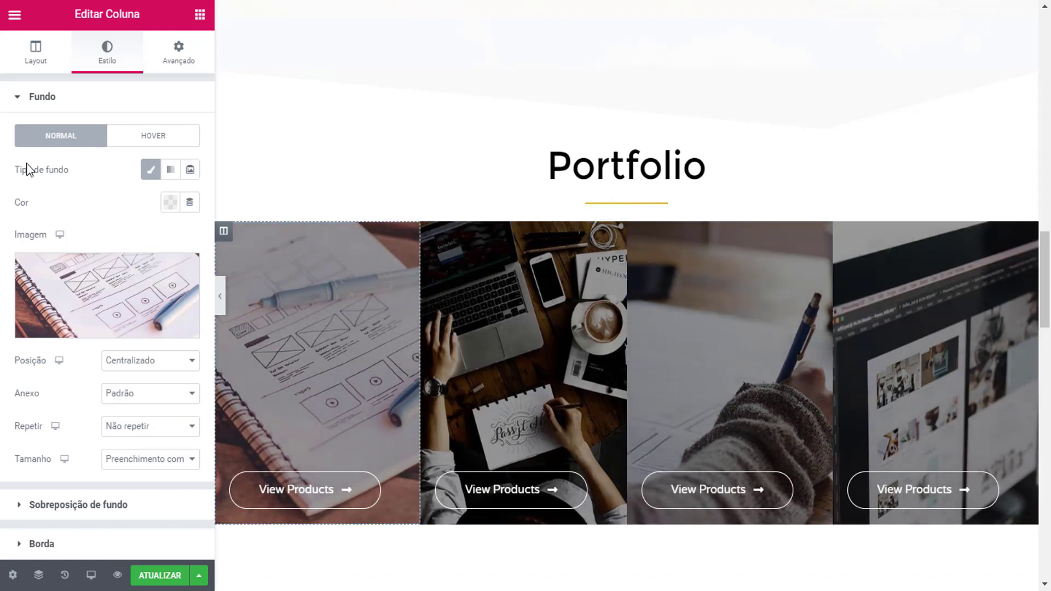
Step: Set the moon image as the first portfolio column's background
click(61, 290)
click(526, 227)
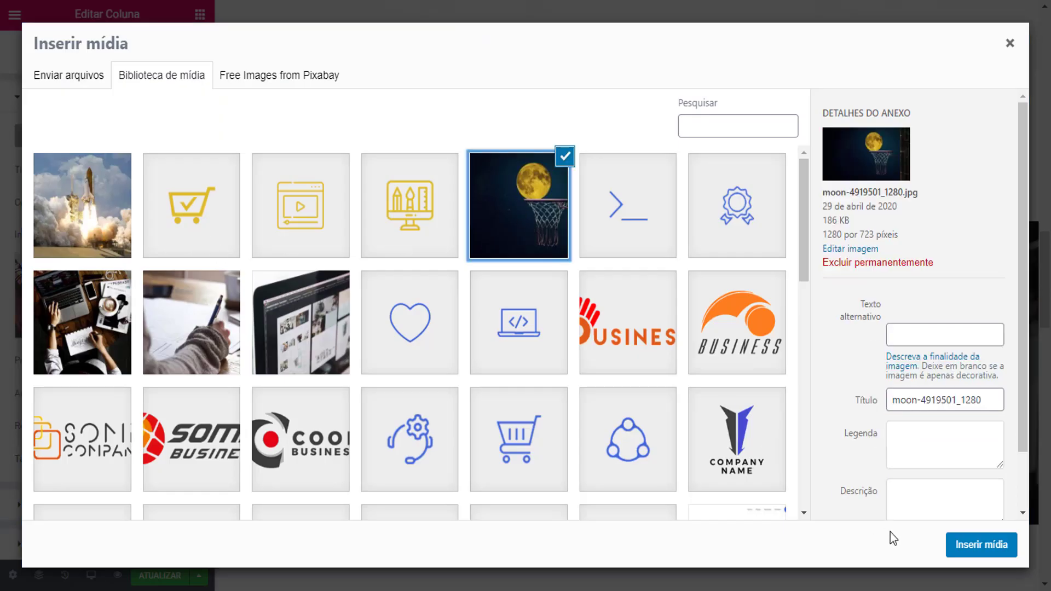
click(980, 545)
Step: Give the second portfolio column the foguete-lancamento.jpg rocket background image
click(430, 233)
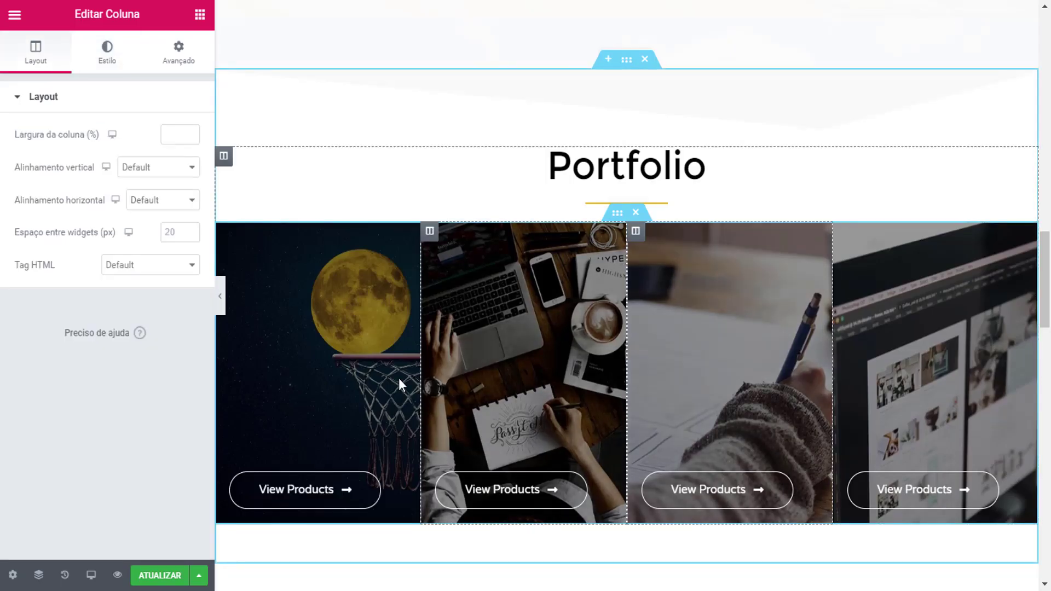
click(107, 53)
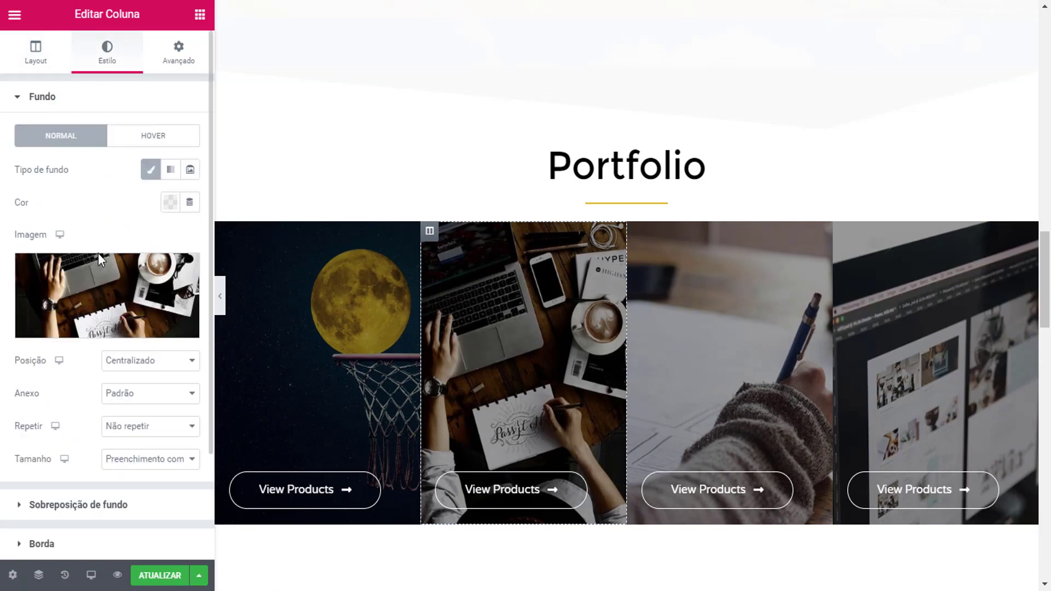
click(98, 296)
click(82, 205)
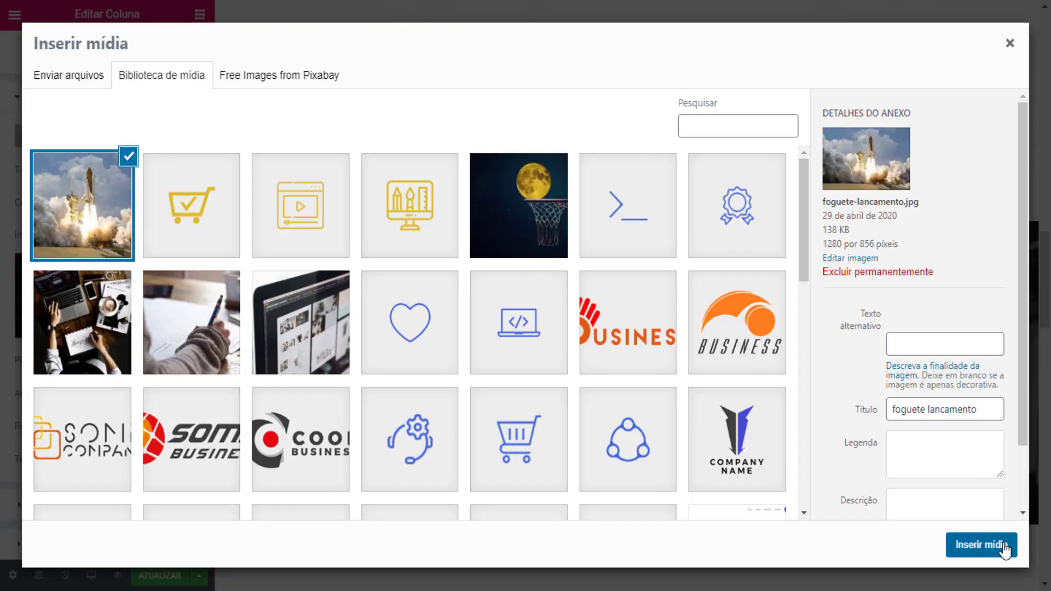
click(1003, 545)
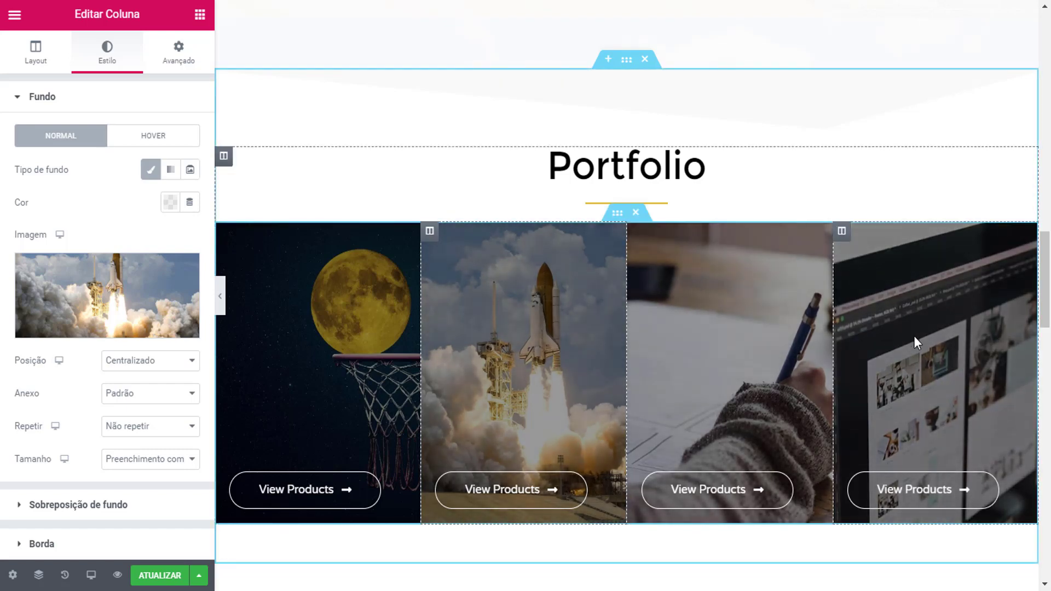
scroll(843, 371, down, 3)
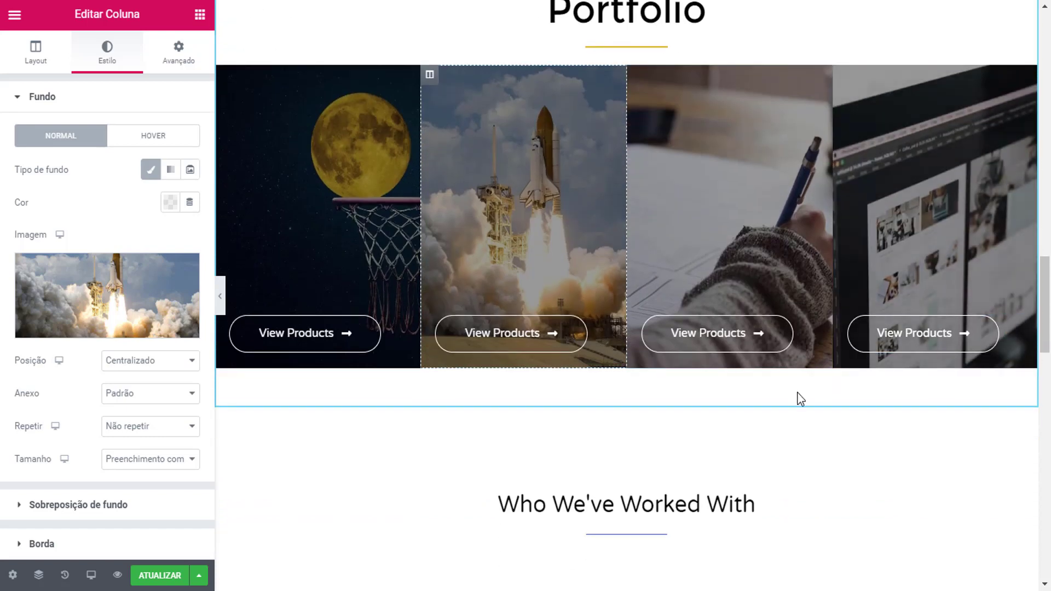
scroll(569, 241, up, 3)
Step: Change the first View Products button's text to VER SITE and set its alignment to center
right_click(615, 217)
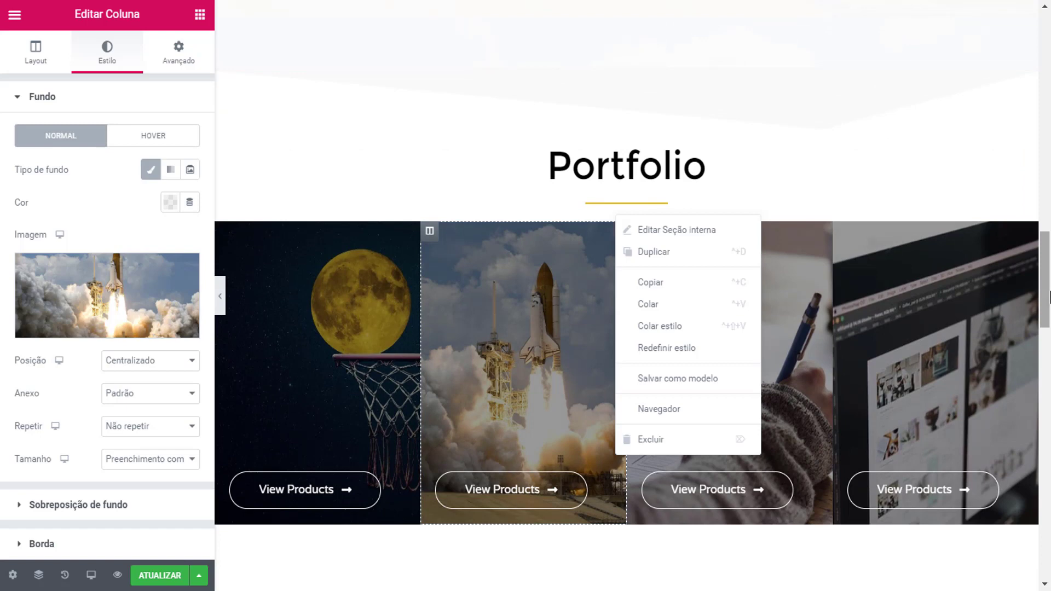
click(930, 547)
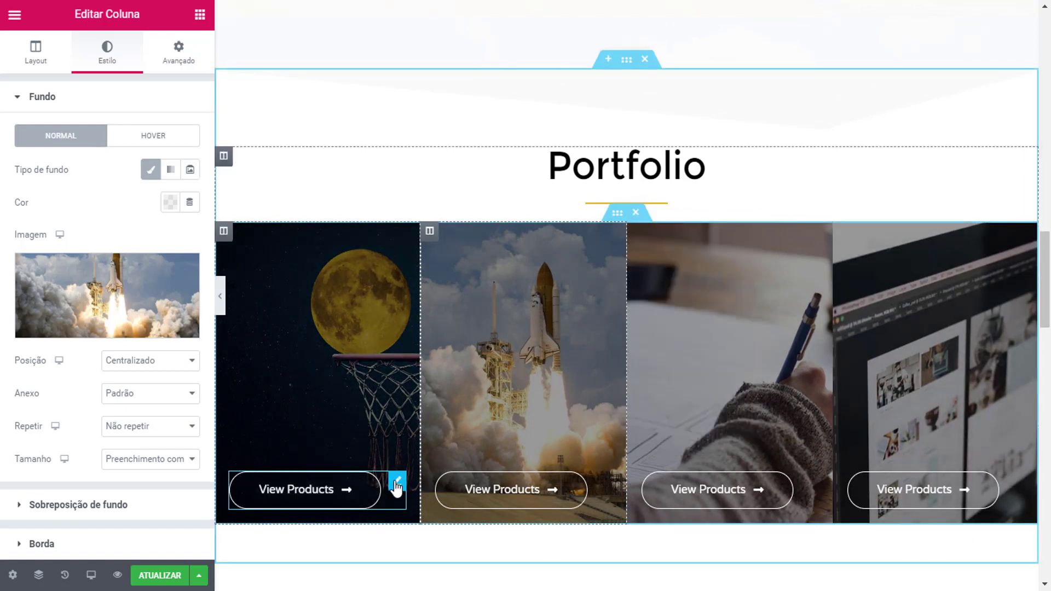
click(397, 485)
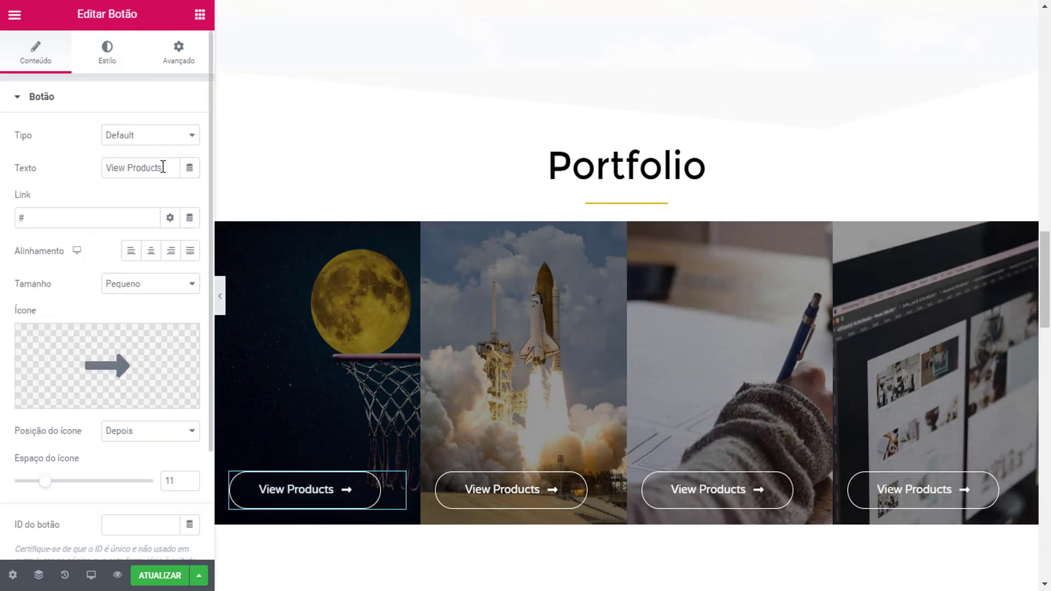
drag(163, 167, 2, 162)
text(VER SITE)
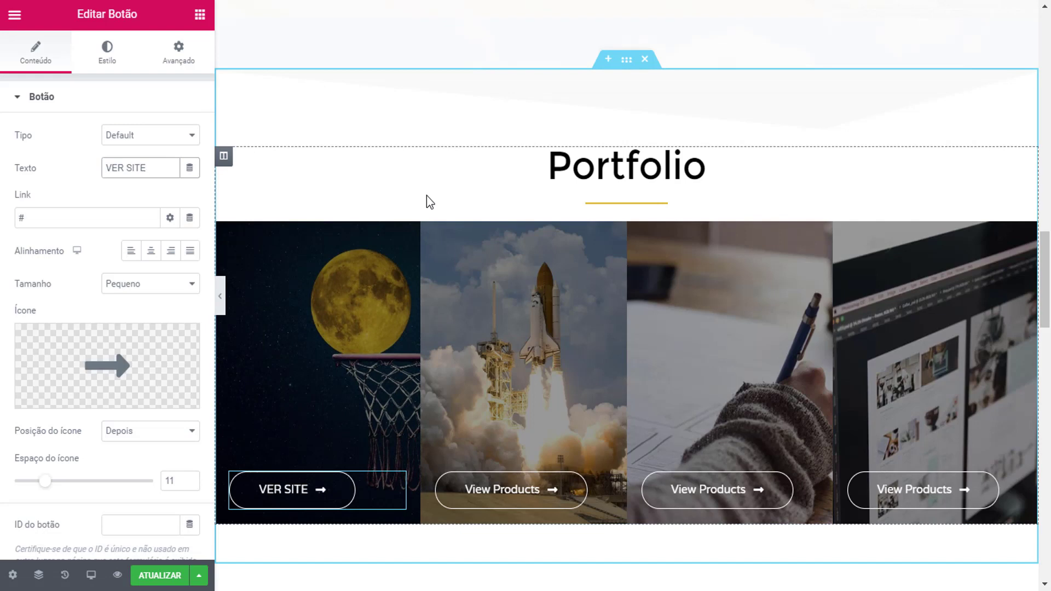
click(170, 220)
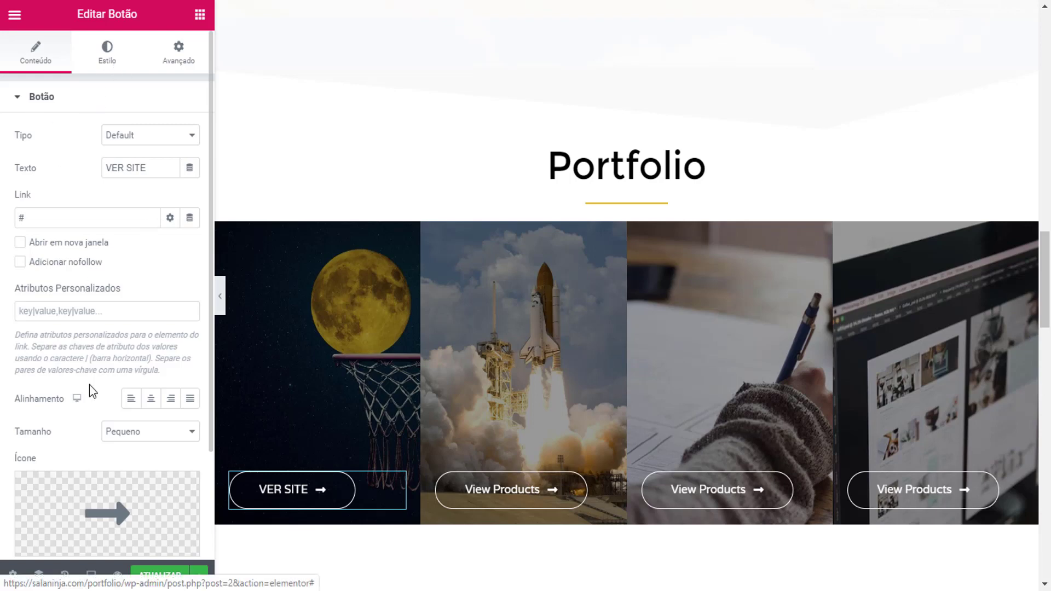
click(150, 399)
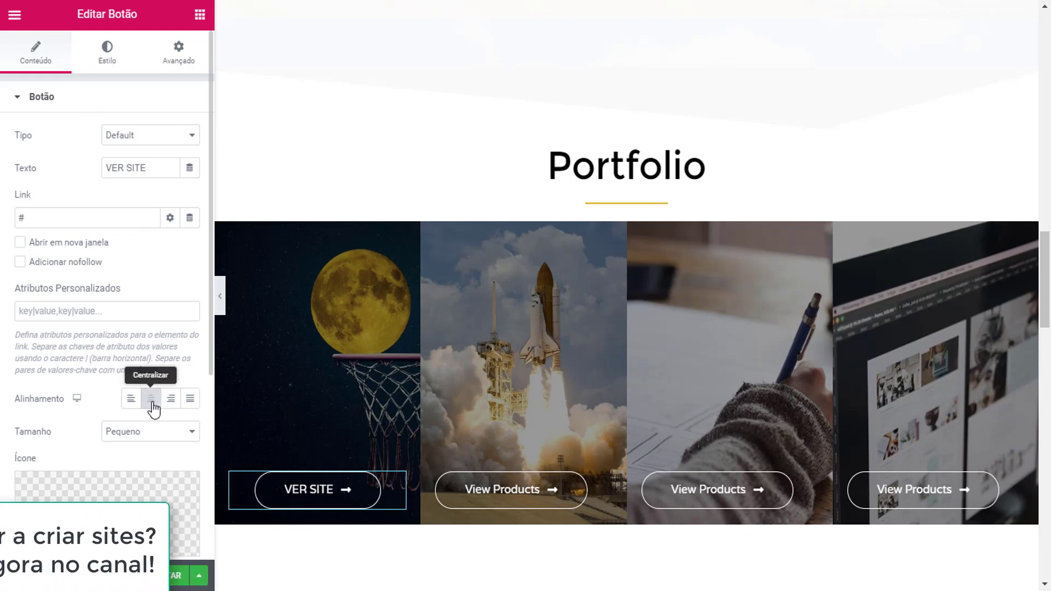
Step: Set the VER SITE button's typography to the Cairo font with letter spacing 2
click(109, 53)
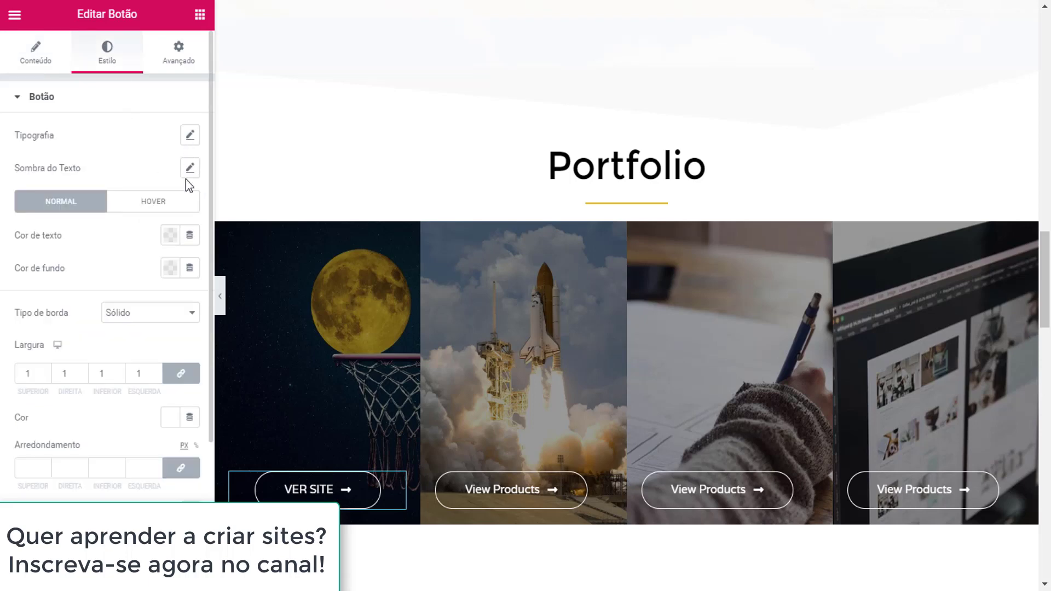
click(190, 134)
click(154, 181)
text(CAIRO)
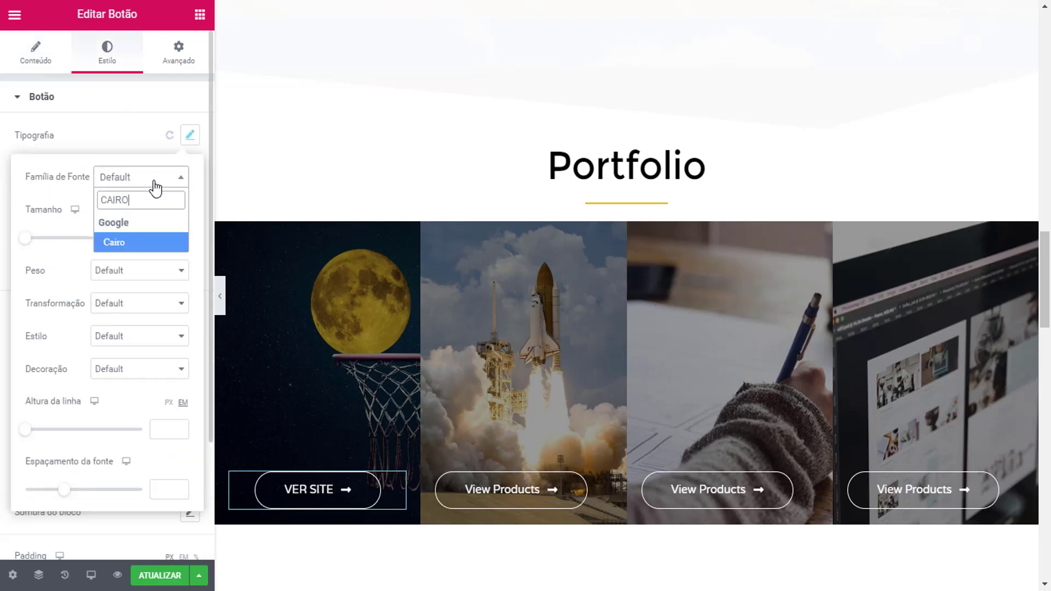
key(Return)
click(170, 489)
text(2)
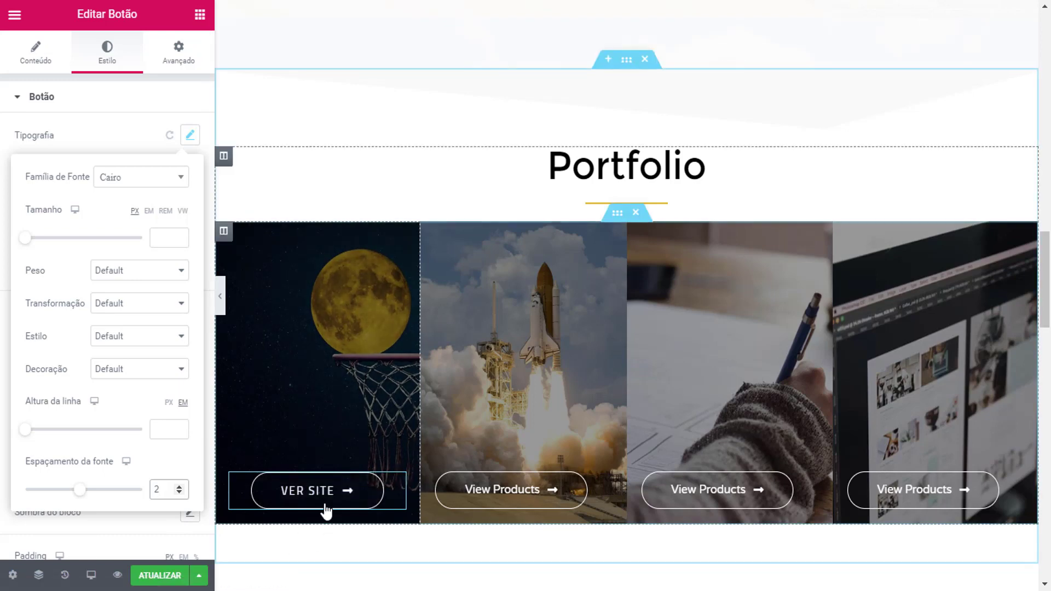
click(2, 417)
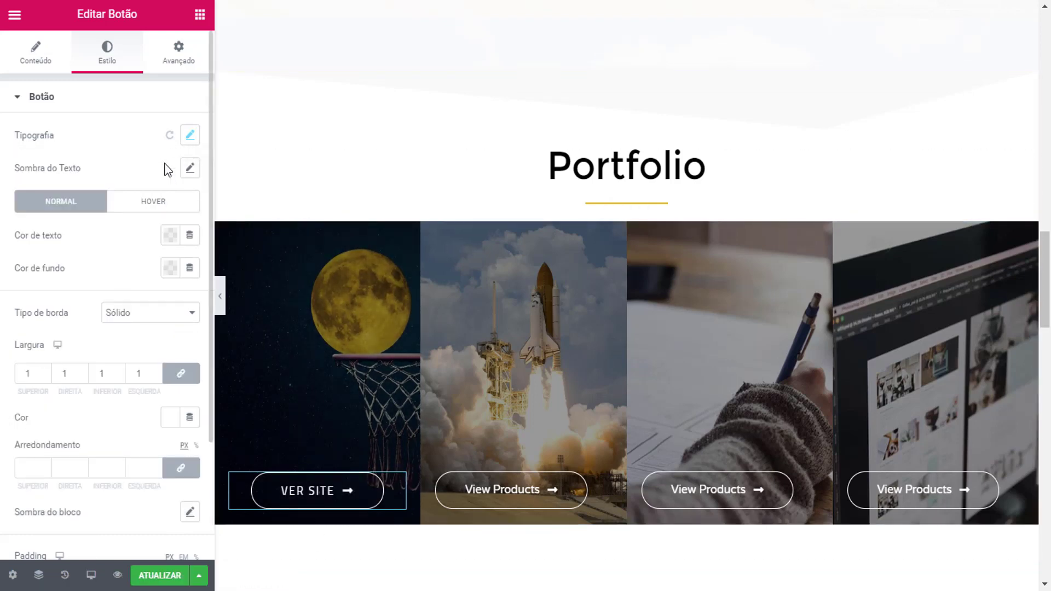
Step: Make the button's hover text colour gold #DCB92D
click(142, 211)
click(170, 235)
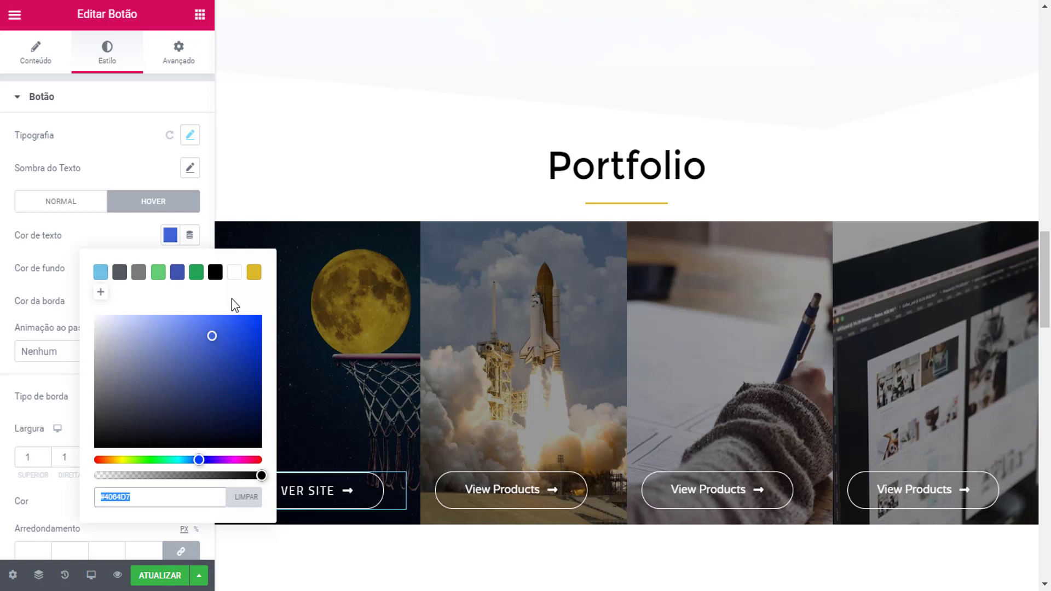
click(254, 272)
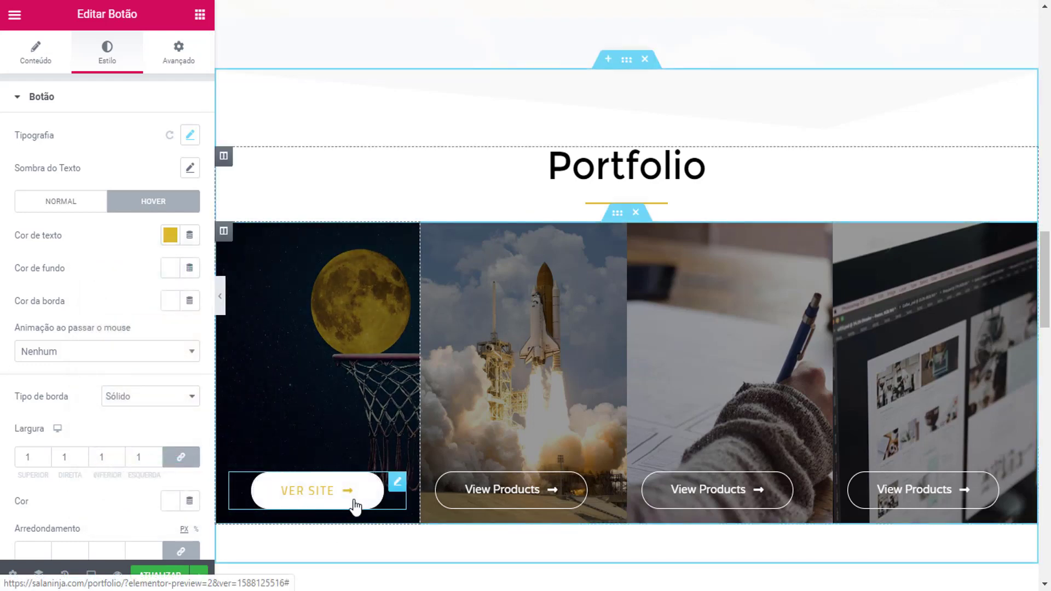
click(170, 235)
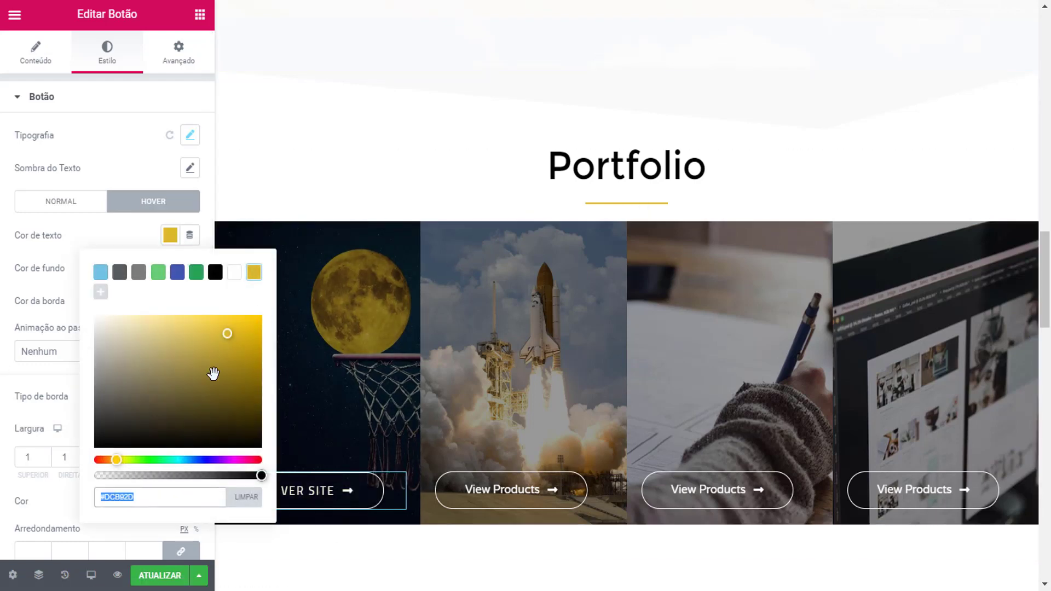
drag(241, 345, 260, 351)
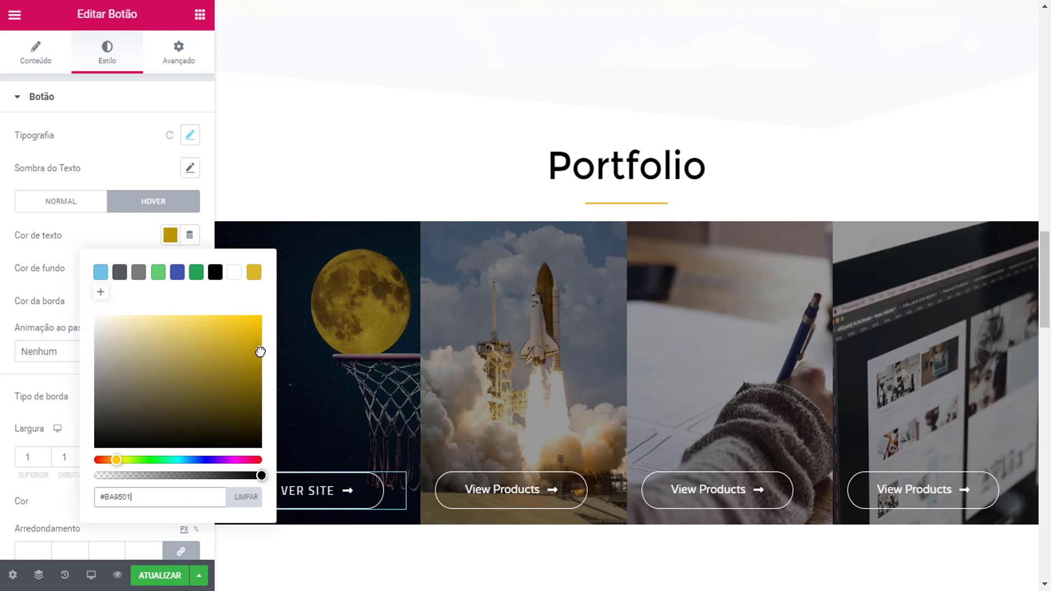
click(340, 490)
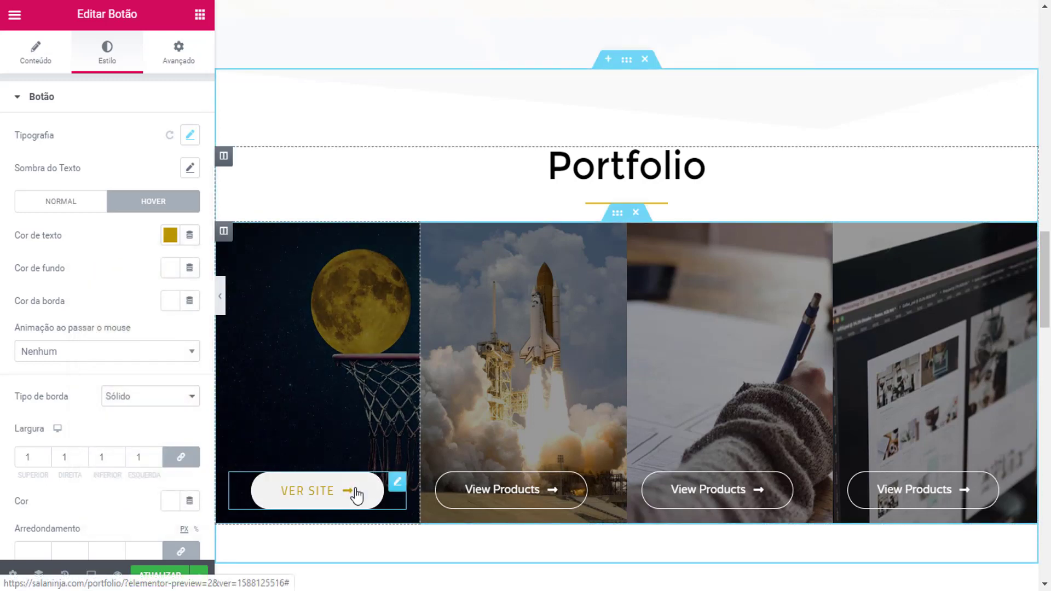
click(169, 235)
click(253, 272)
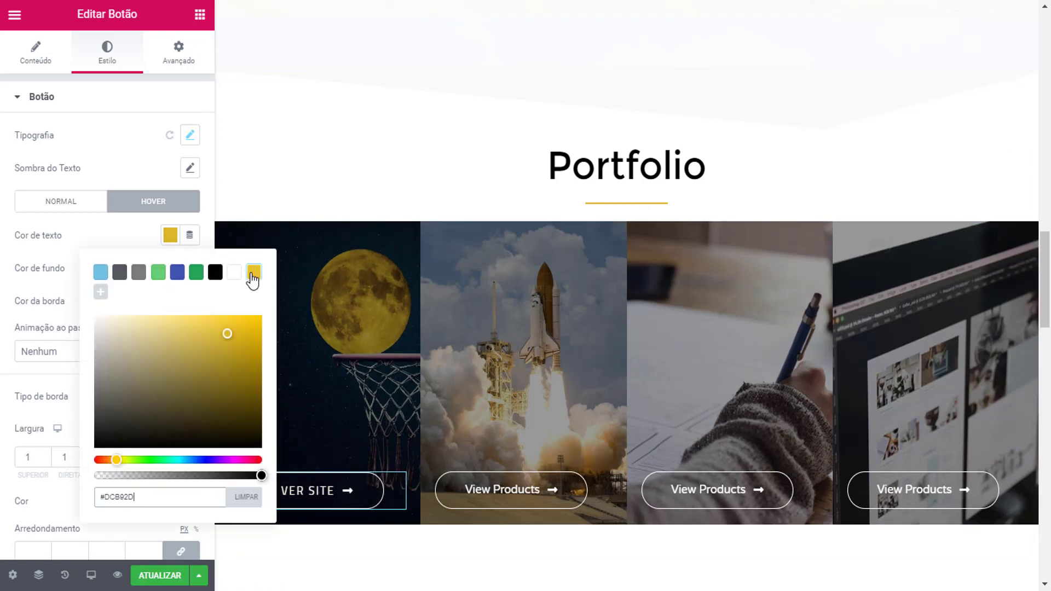
click(256, 325)
click(342, 540)
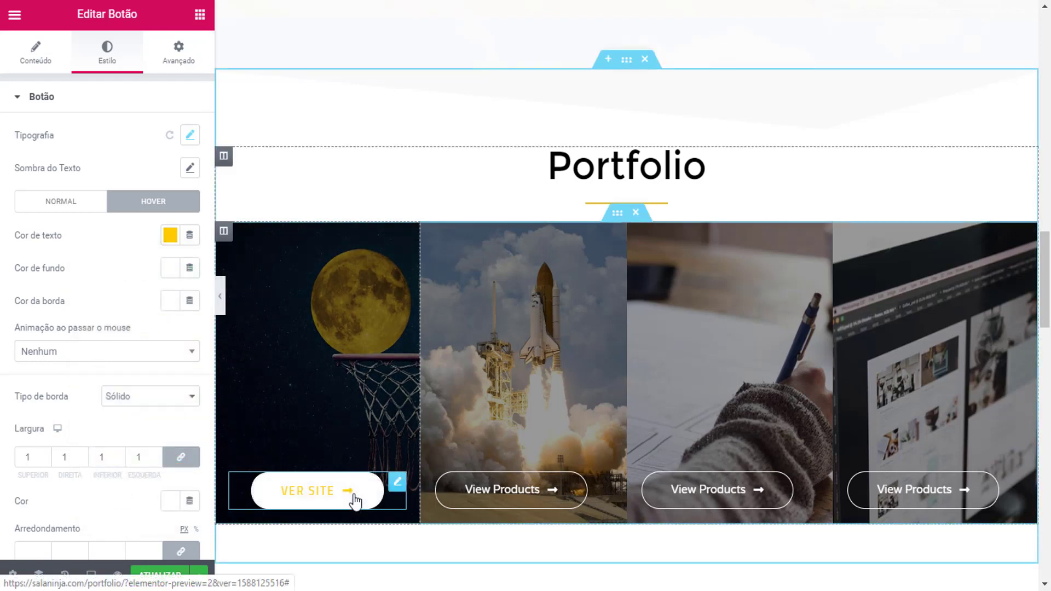
click(169, 235)
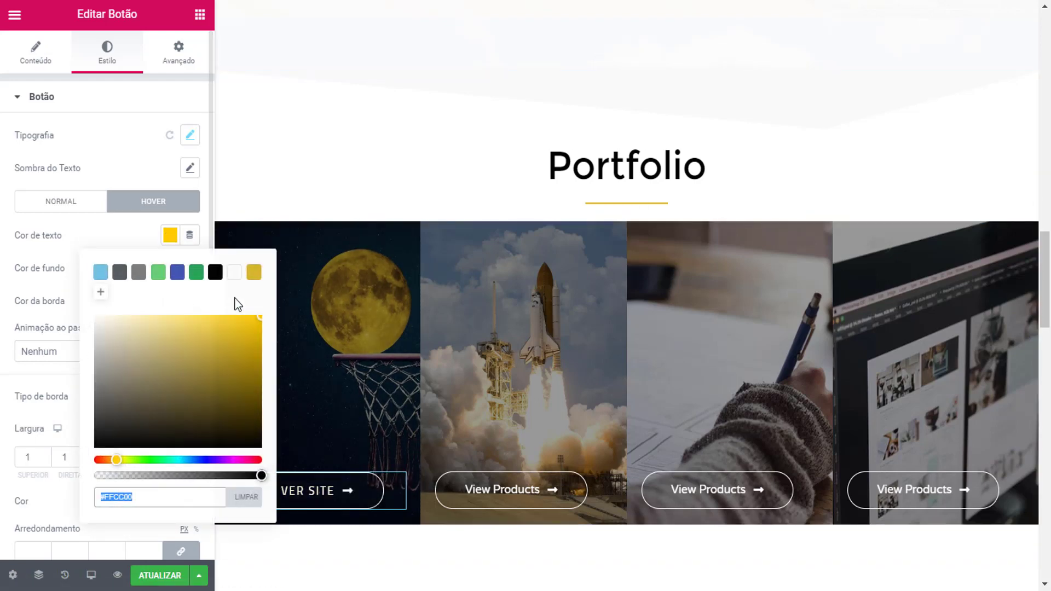
click(253, 272)
click(3, 313)
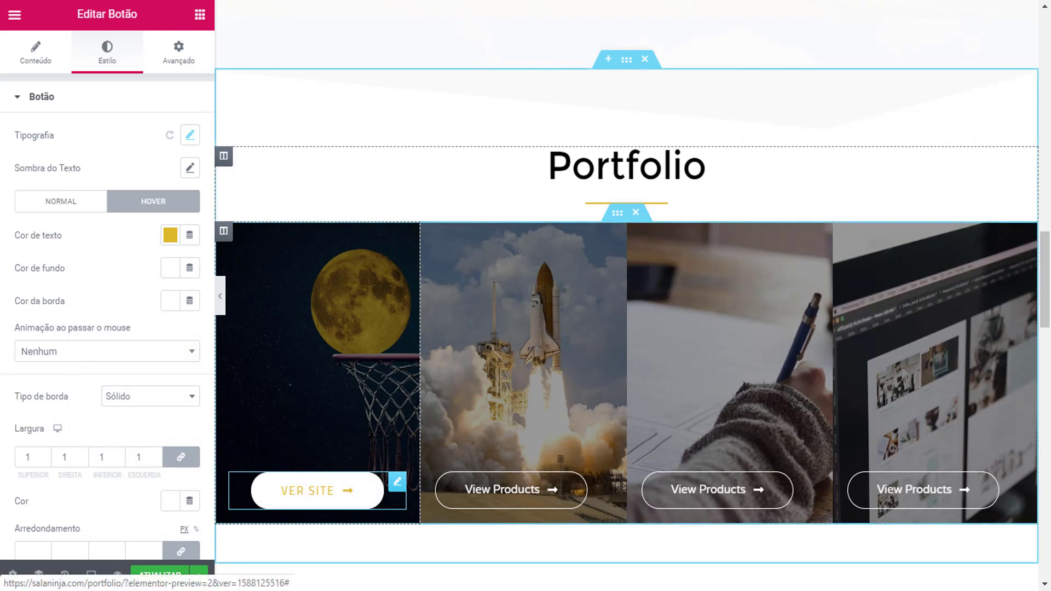
Step: Paste the VER SITE button's style onto the second, third and fourth portfolio buttons
right_click(396, 494)
click(485, 415)
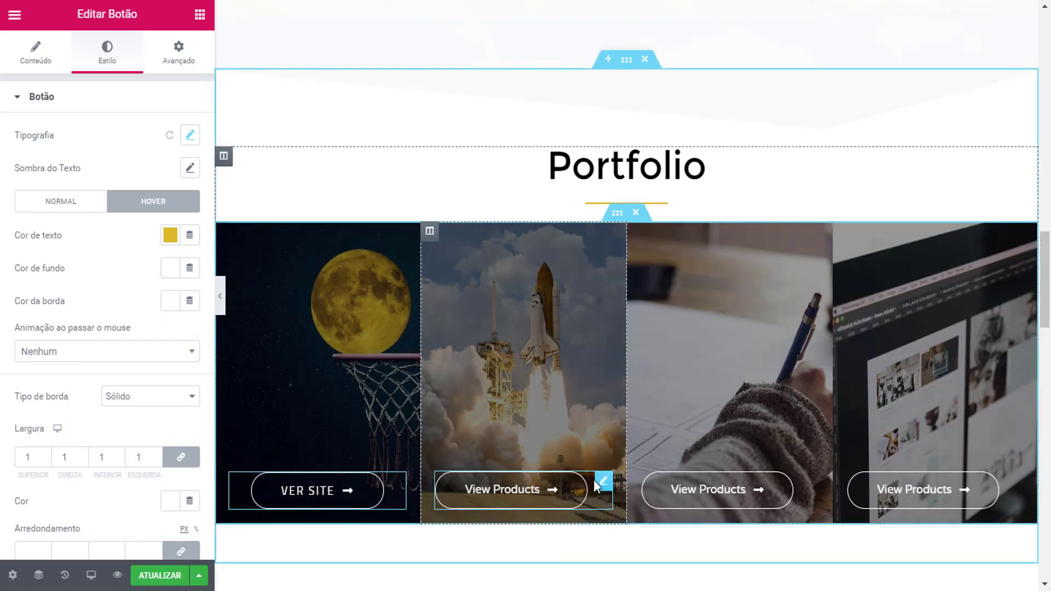
right_click(596, 486)
click(693, 465)
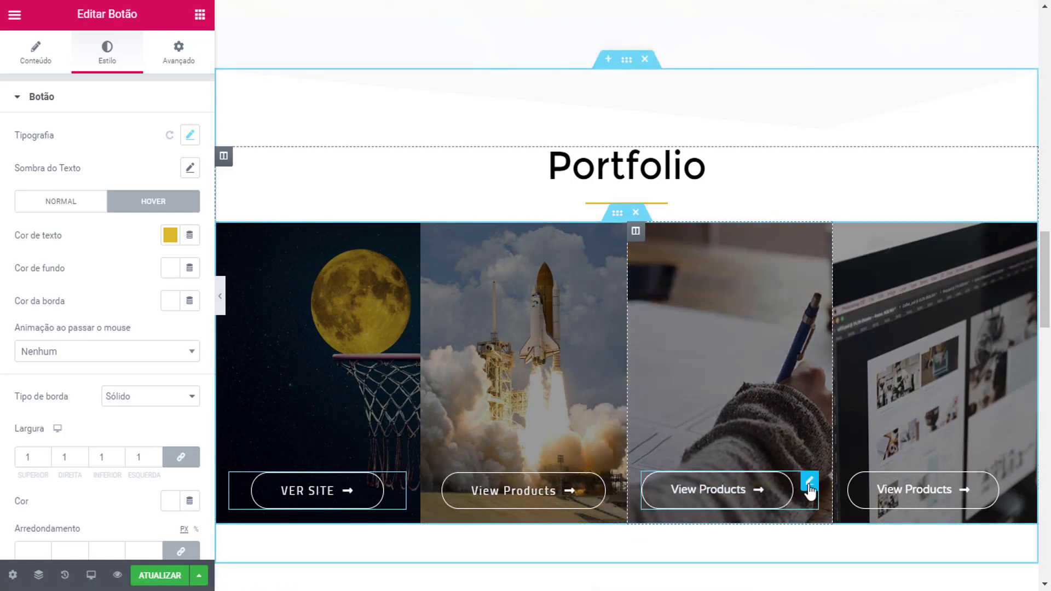
right_click(809, 491)
click(861, 462)
right_click(1013, 492)
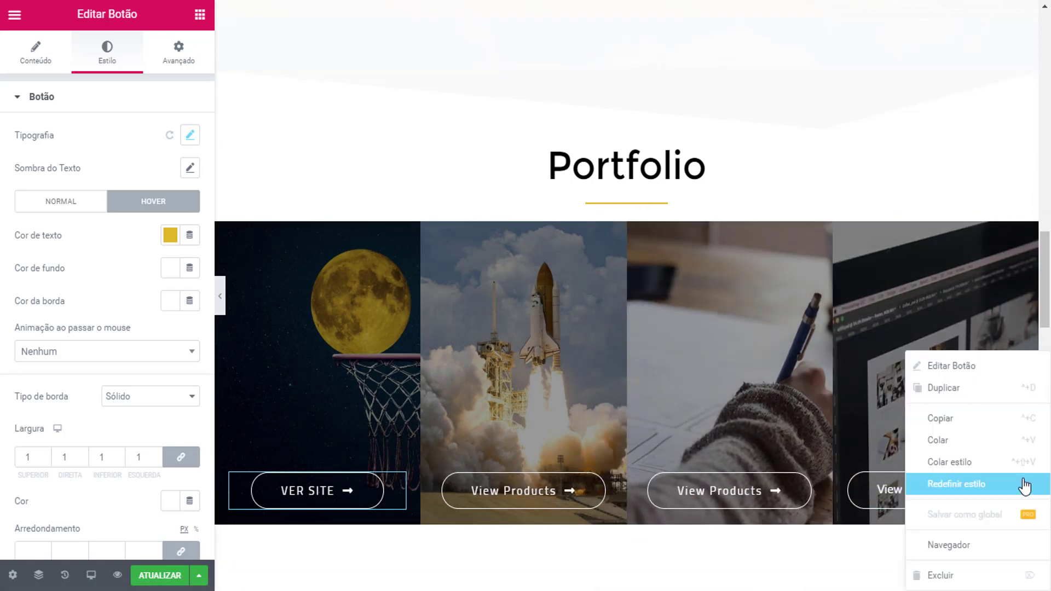
click(1008, 464)
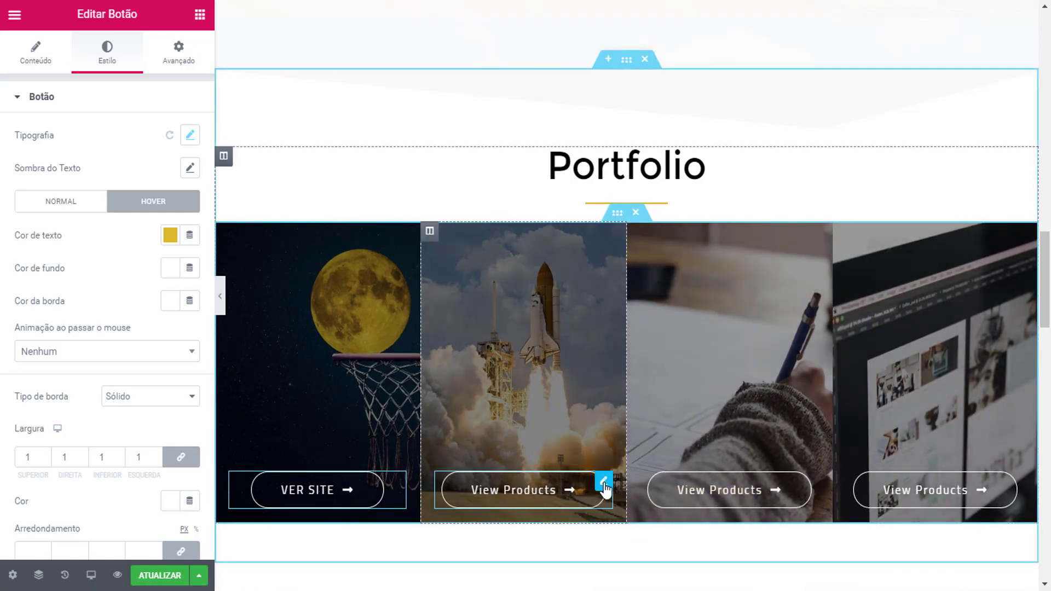
Step: Relabel the other portfolio buttons VER SITE and save the page with ATUALIZAR
click(604, 482)
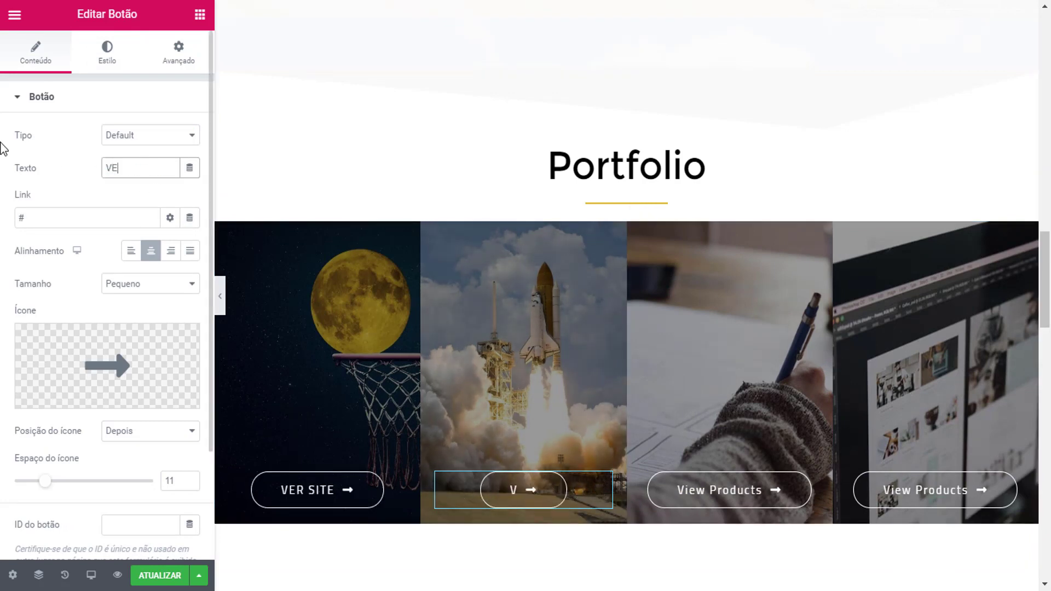
triple_click(154, 167)
key(ctrl+c)
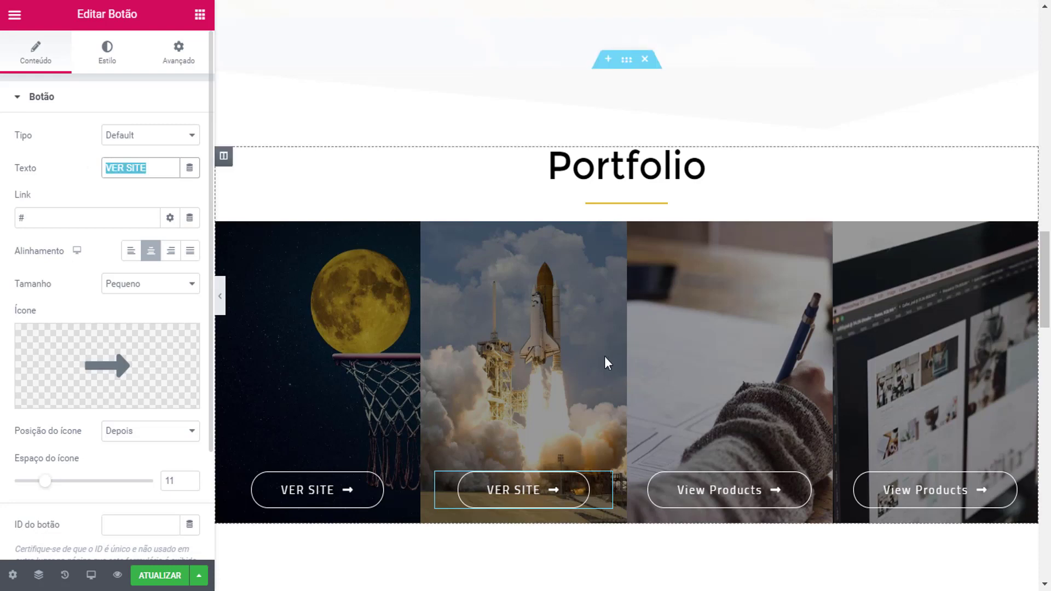
click(810, 484)
triple_click(143, 167)
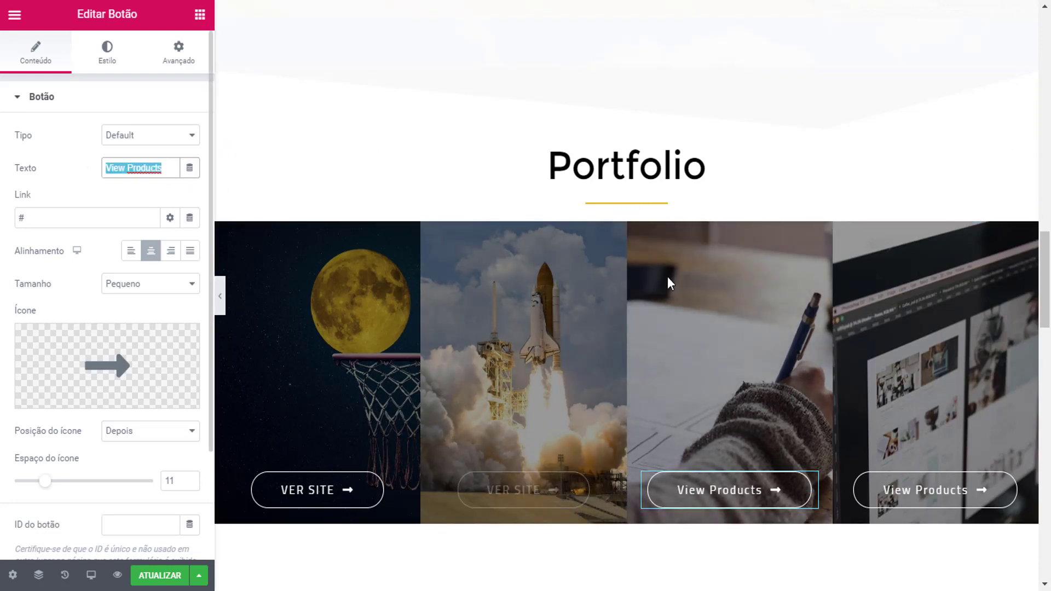
key(ctrl+v)
click(1015, 484)
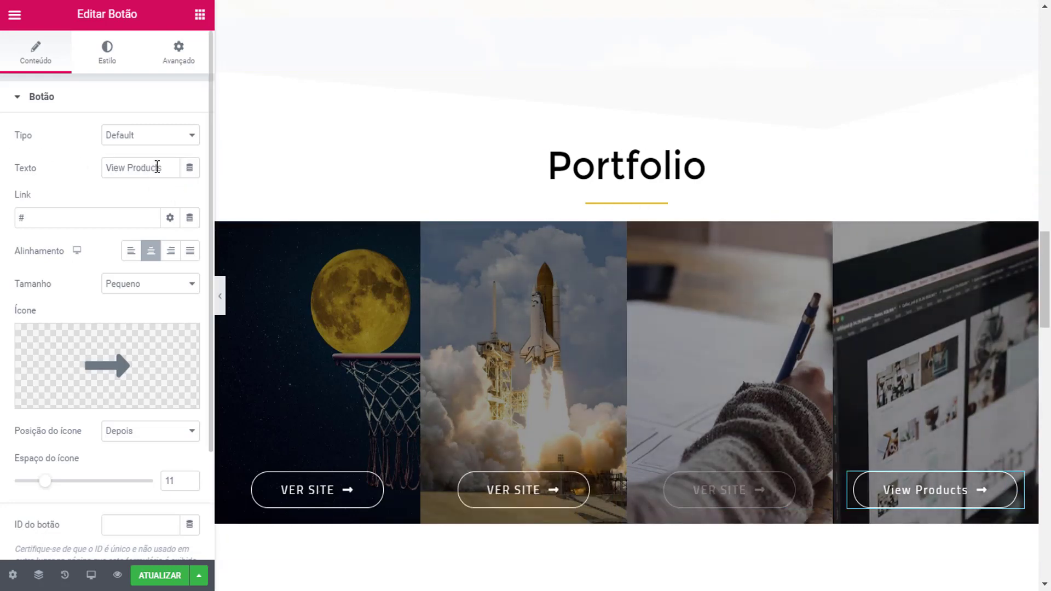
key(ctrl+v)
click(160, 575)
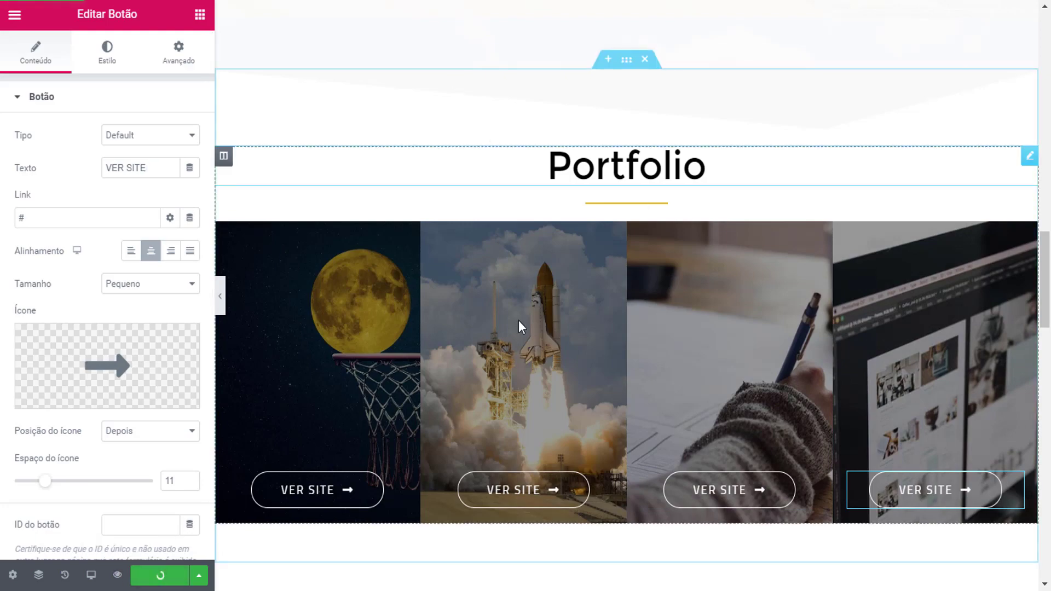
Step: Paste the Portfolio heading's style onto the Who We've Worked With heading
scroll(627, 296, down, 6)
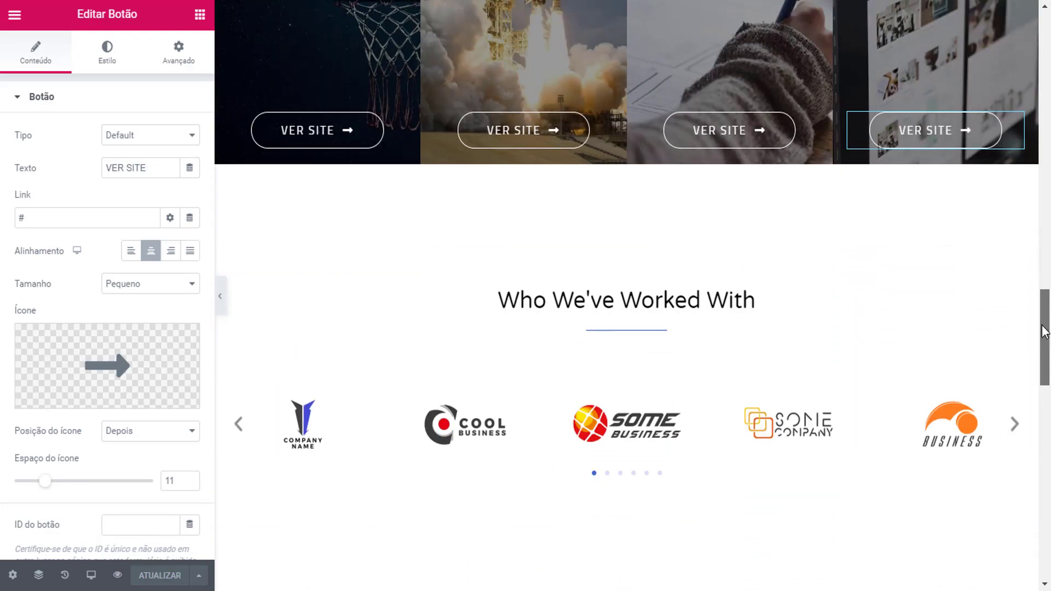
scroll(626, 295, up, 6)
scroll(1027, 202, up, 2)
right_click(1028, 203)
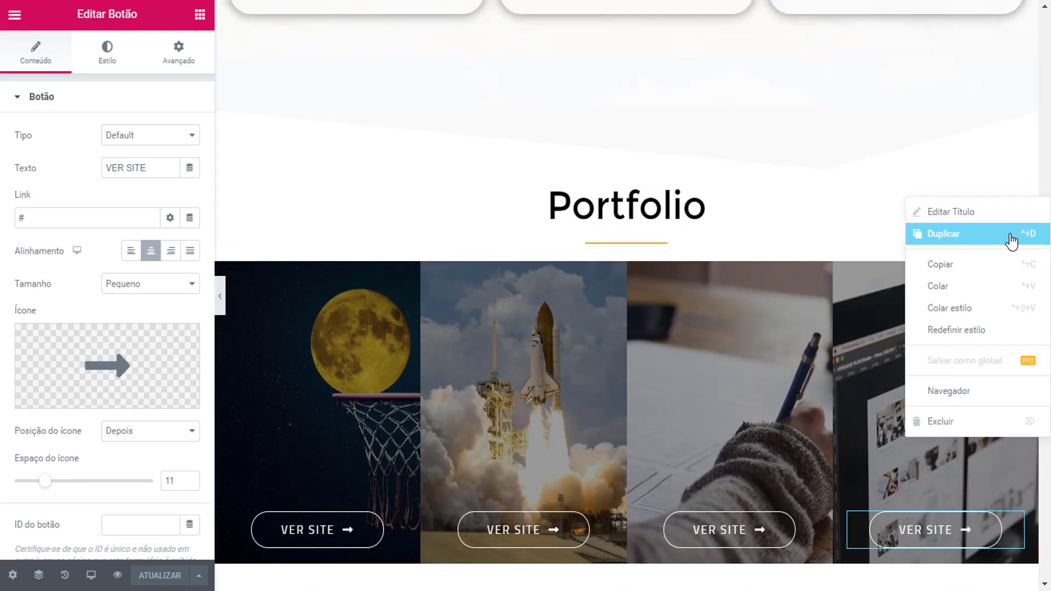
click(940, 263)
scroll(1002, 295, down, 5)
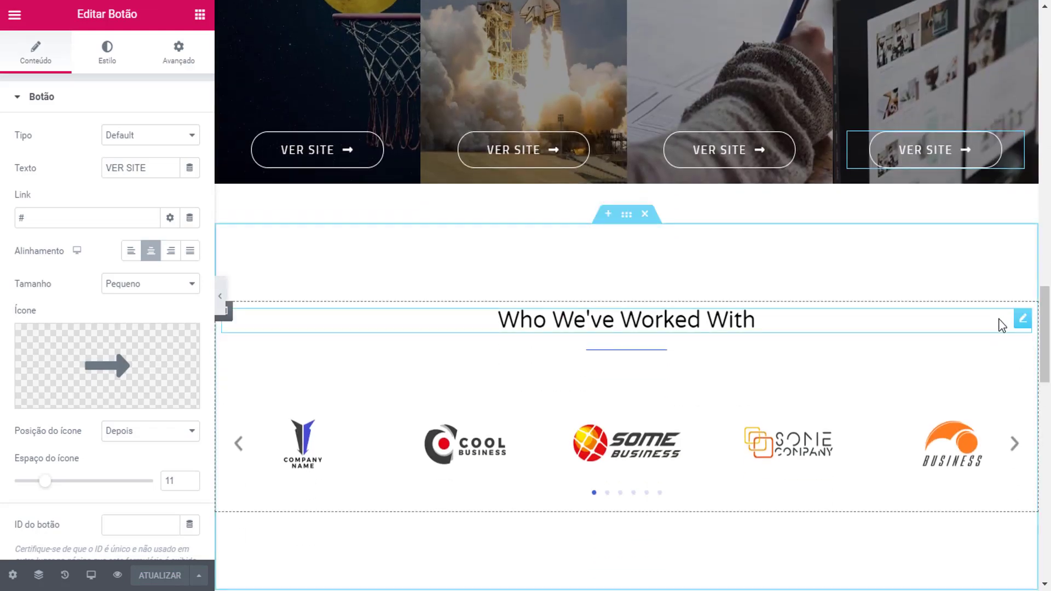
right_click(1024, 323)
click(992, 429)
Step: Paste the Portfolio divider's style onto the divider under the clients heading
scroll(985, 328, up, 8)
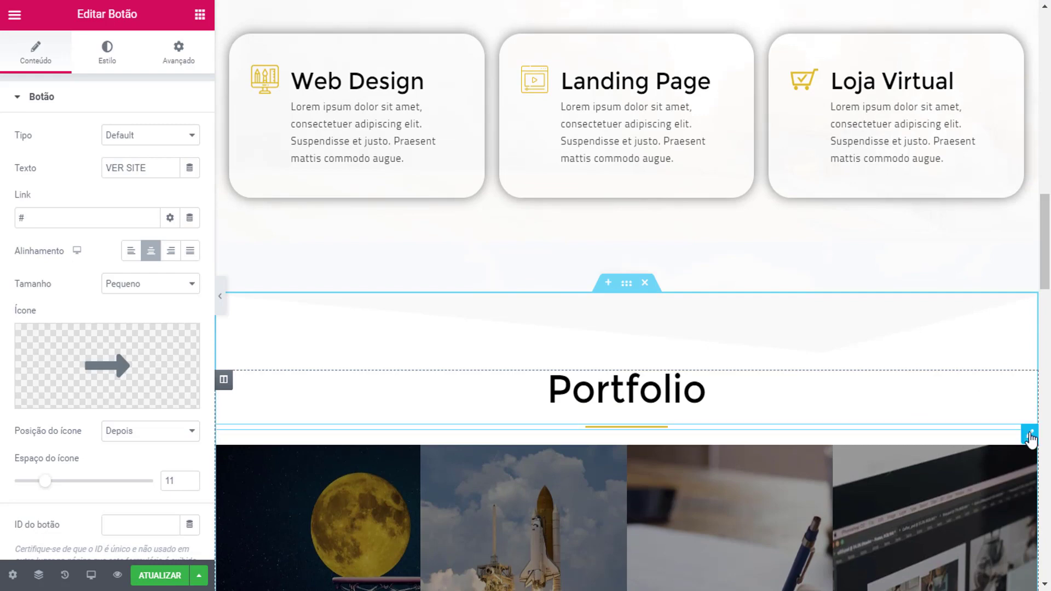
right_click(1028, 437)
click(997, 455)
scroll(1029, 329, down, 5)
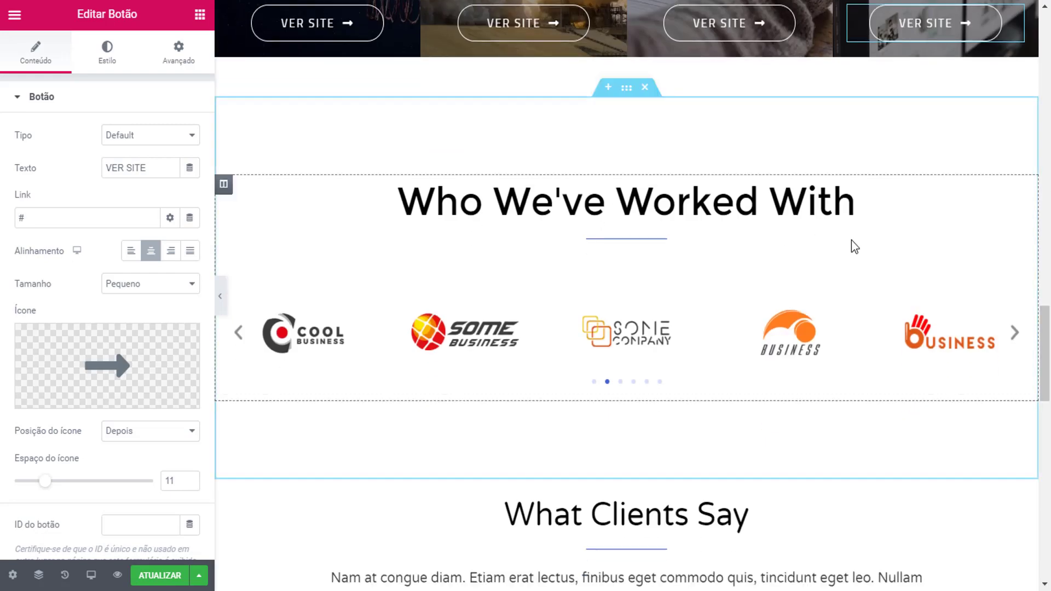
right_click(1019, 254)
click(1009, 356)
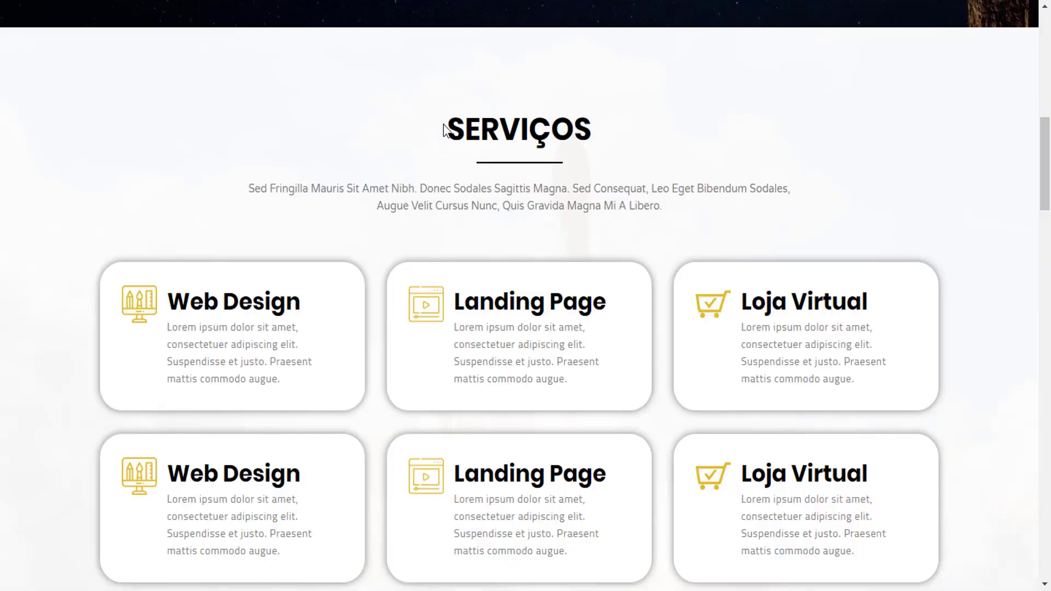
Step: Rename the clients heading to CASES DE SUCESSO and update the page
scroll(608, 306, down, 20)
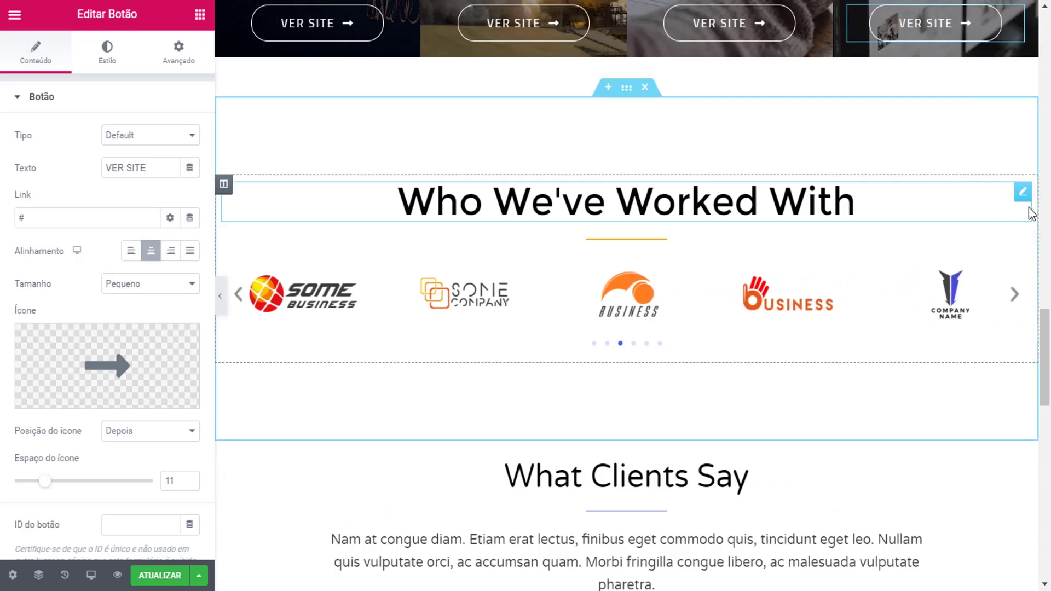
click(1028, 207)
text(CASES DE SUCESSO)
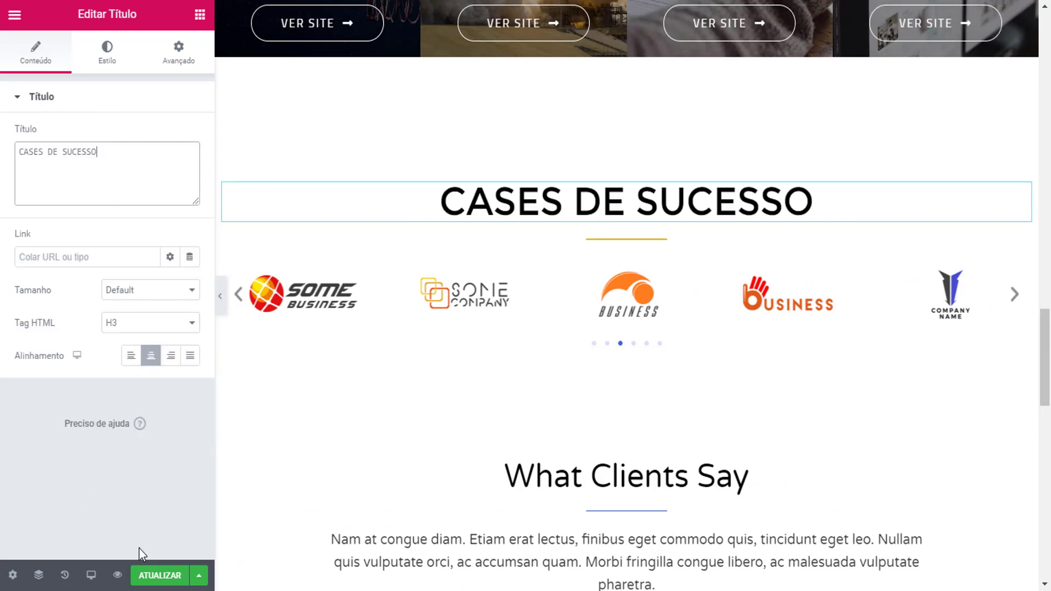
click(159, 581)
Step: Toggle Ocultar no desktop on and back off for the CASES DE SUCESSO section, keeping it visible everywhere
scroll(658, 431, up, 3)
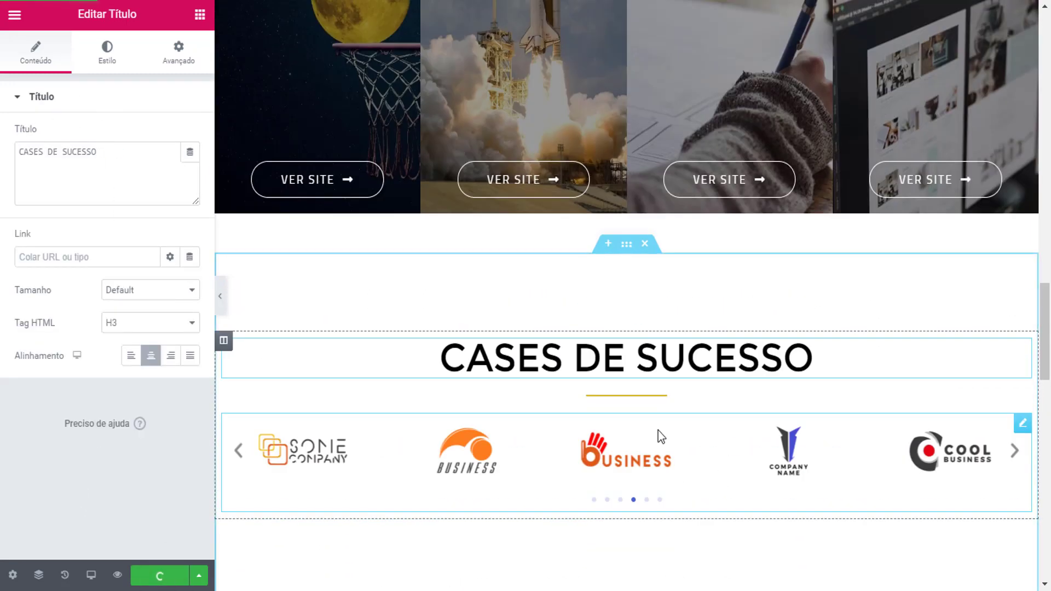
click(631, 249)
click(179, 53)
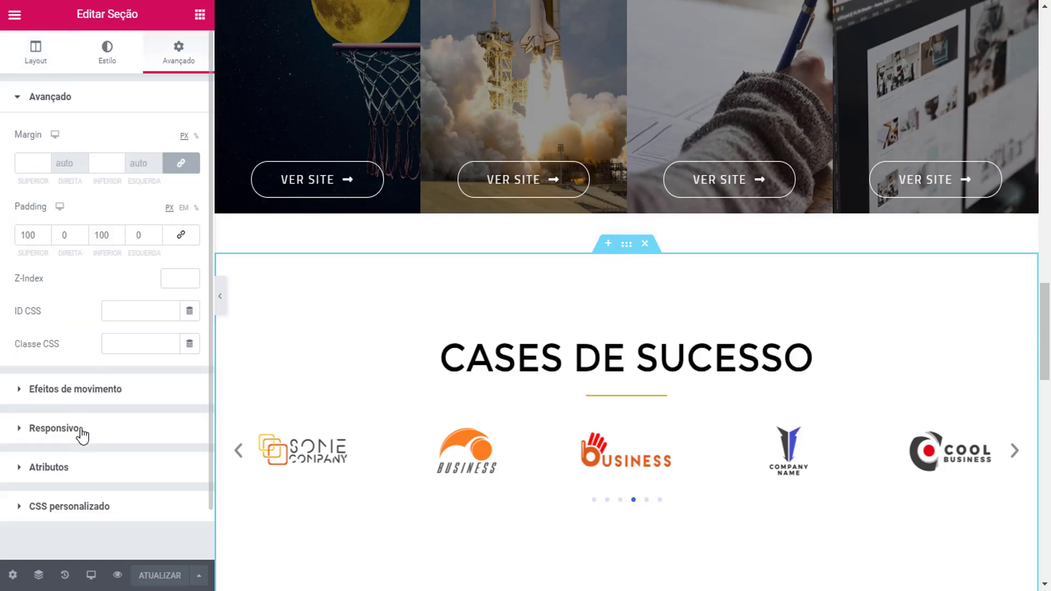
click(81, 431)
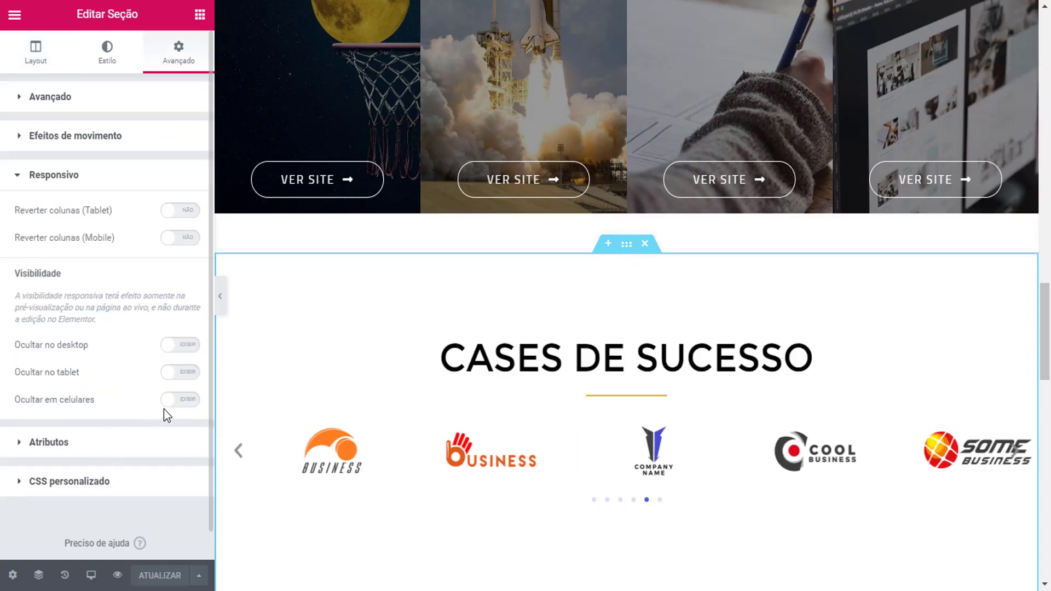
click(181, 346)
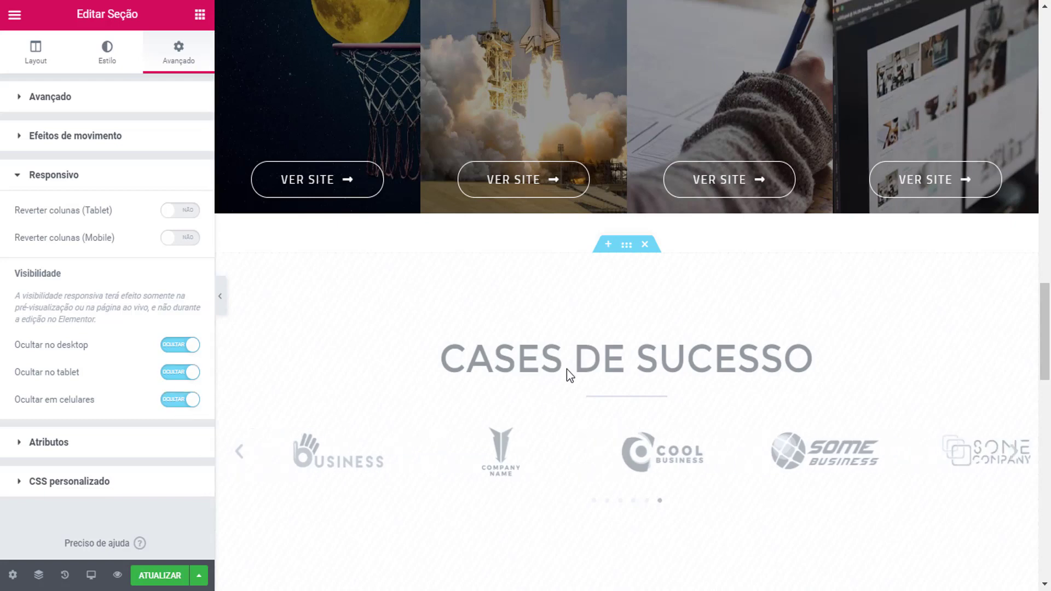
scroll(569, 377, down, 3)
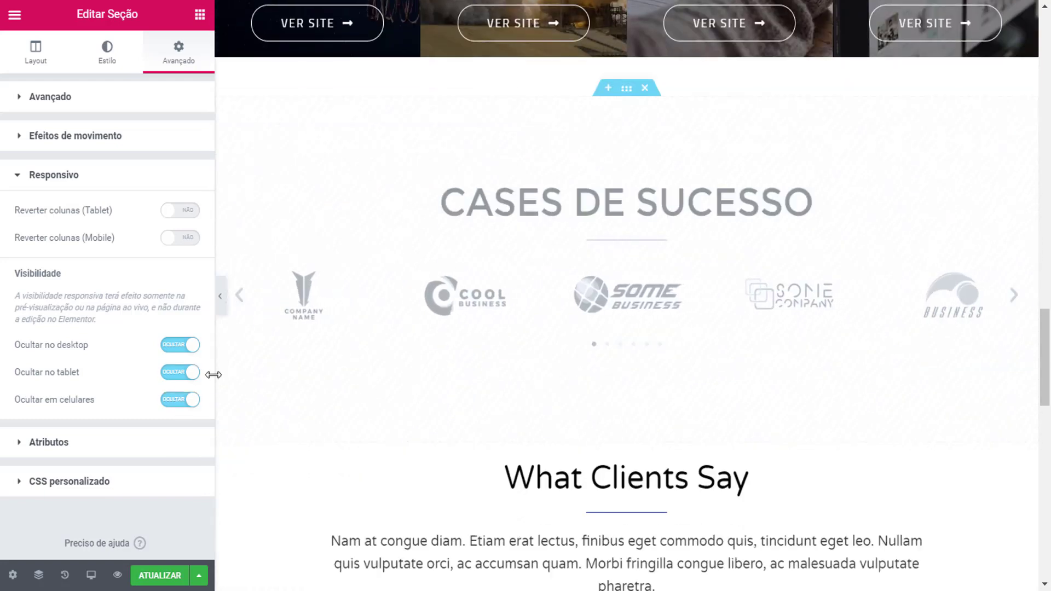
click(186, 345)
scroll(582, 352, up, 4)
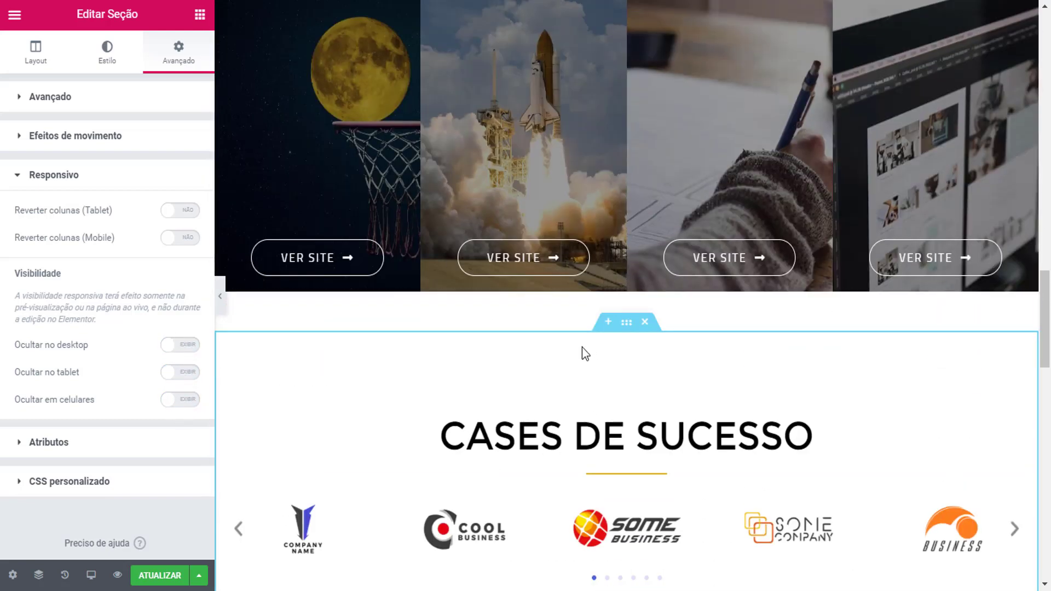
scroll(675, 359, down, 3)
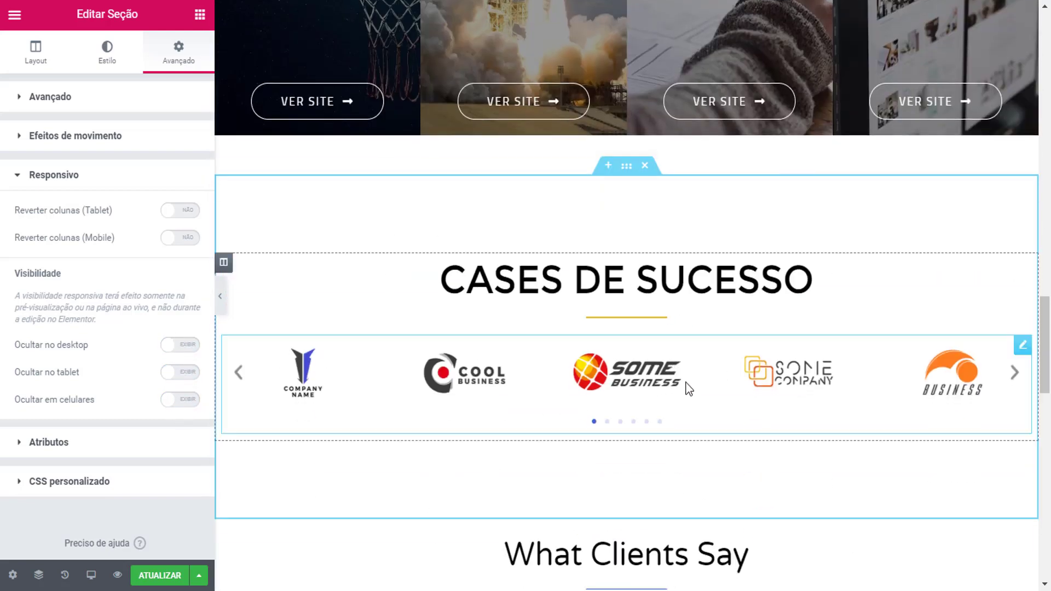
Step: Style the logo carousel's navigation with black dots and yellow arrows
click(1000, 353)
scroll(681, 207, down, 7)
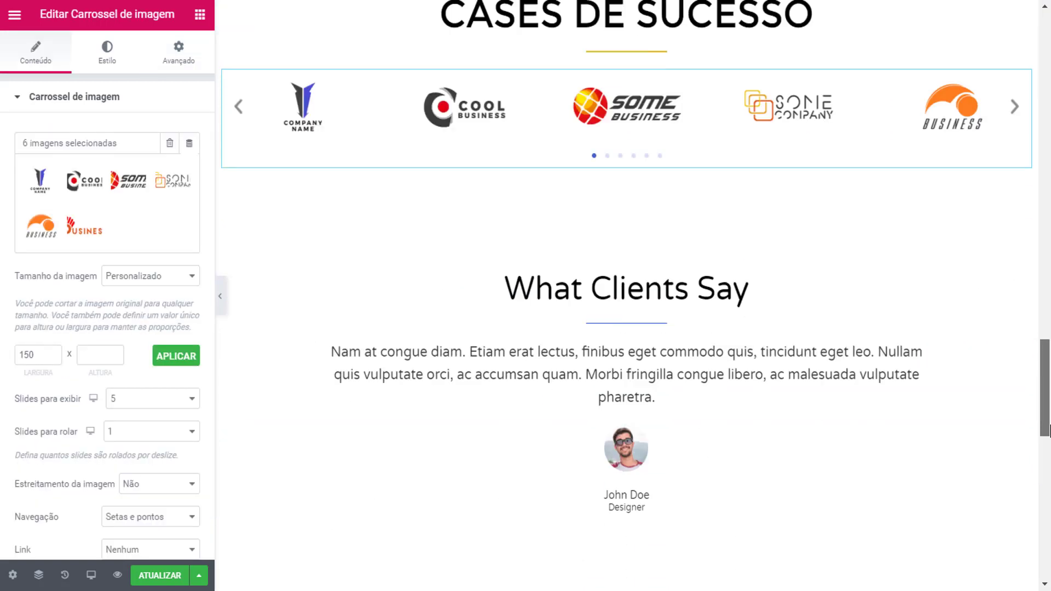
scroll(930, 369, up, 7)
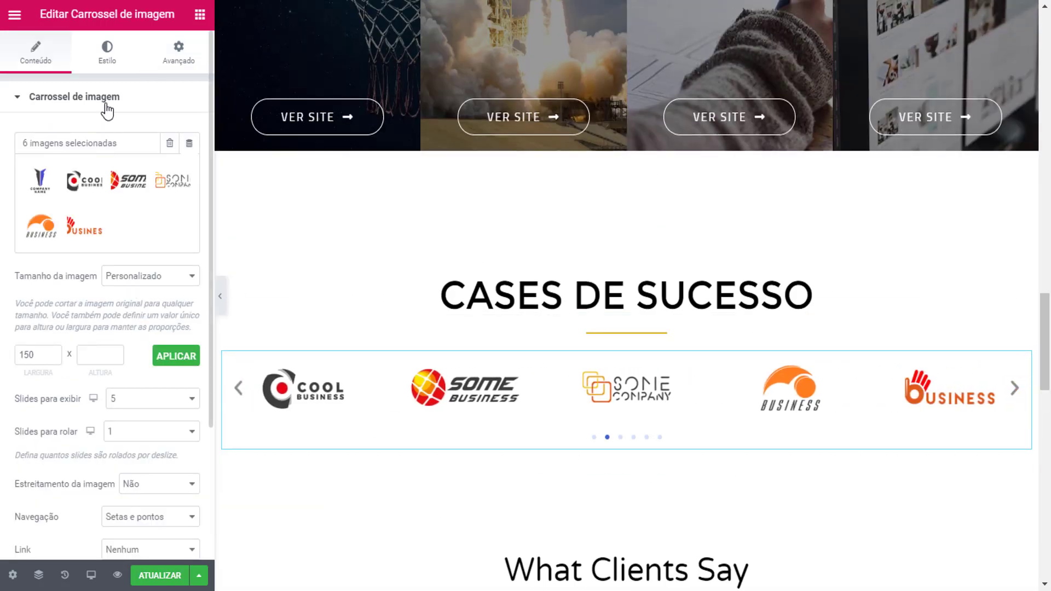
click(107, 54)
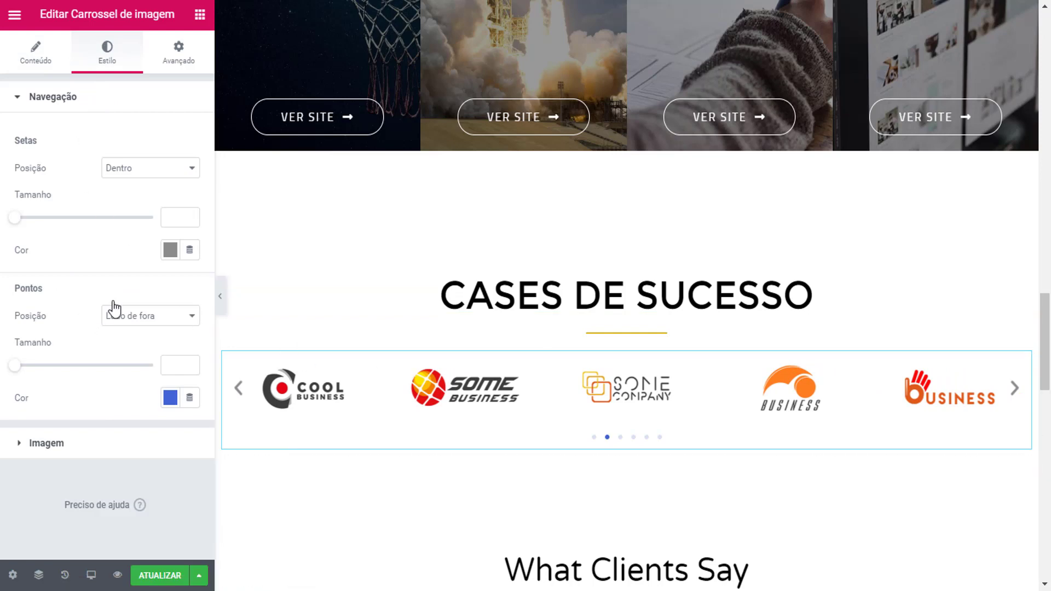
click(170, 402)
click(216, 155)
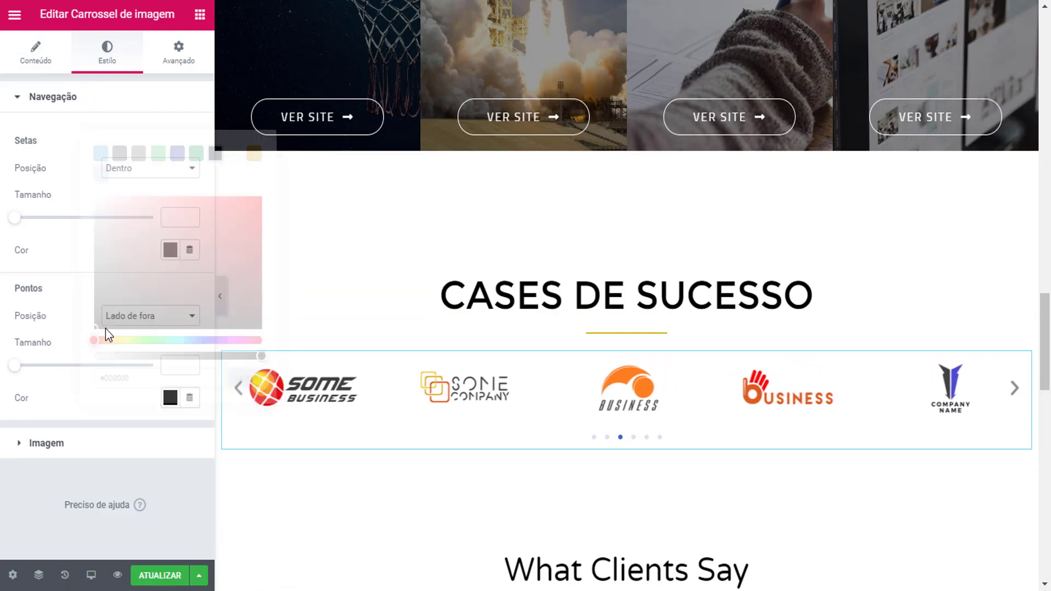
click(170, 249)
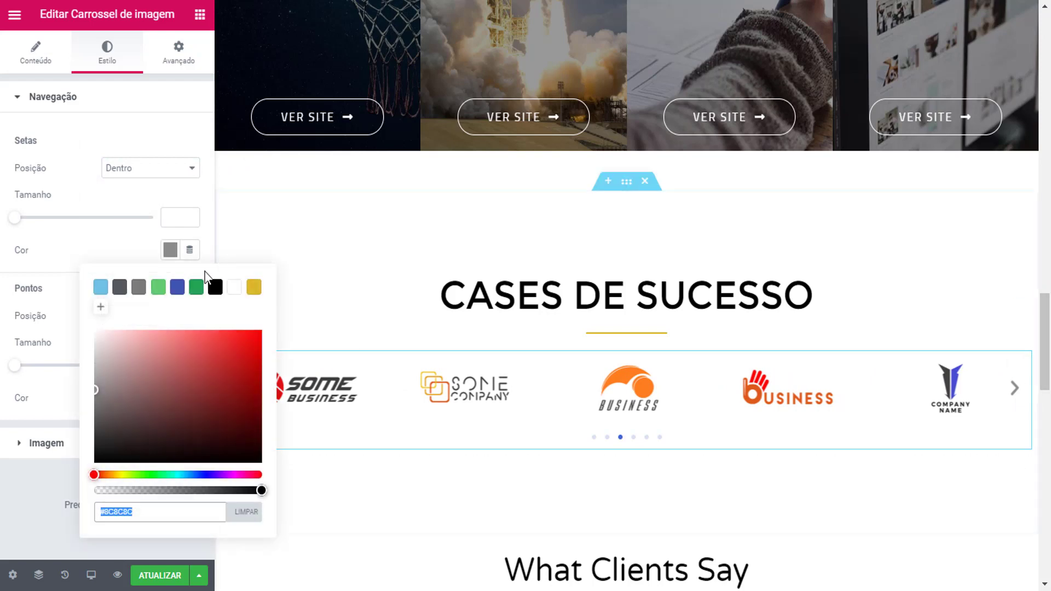
click(253, 287)
Step: Change the carousel dots to very dark red #290303
scroll(504, 518, down, 2)
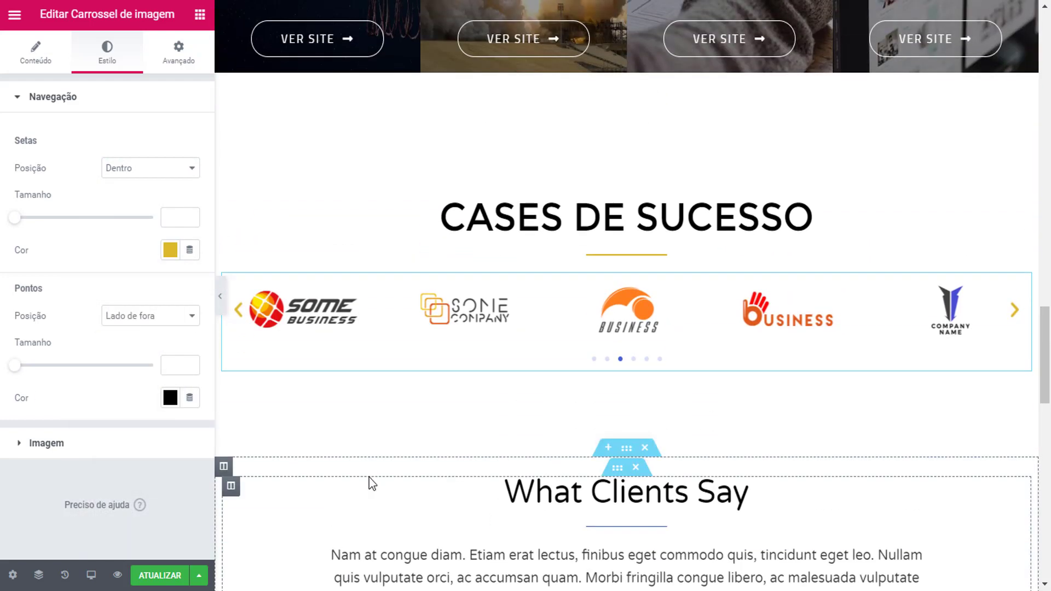
click(170, 397)
click(233, 261)
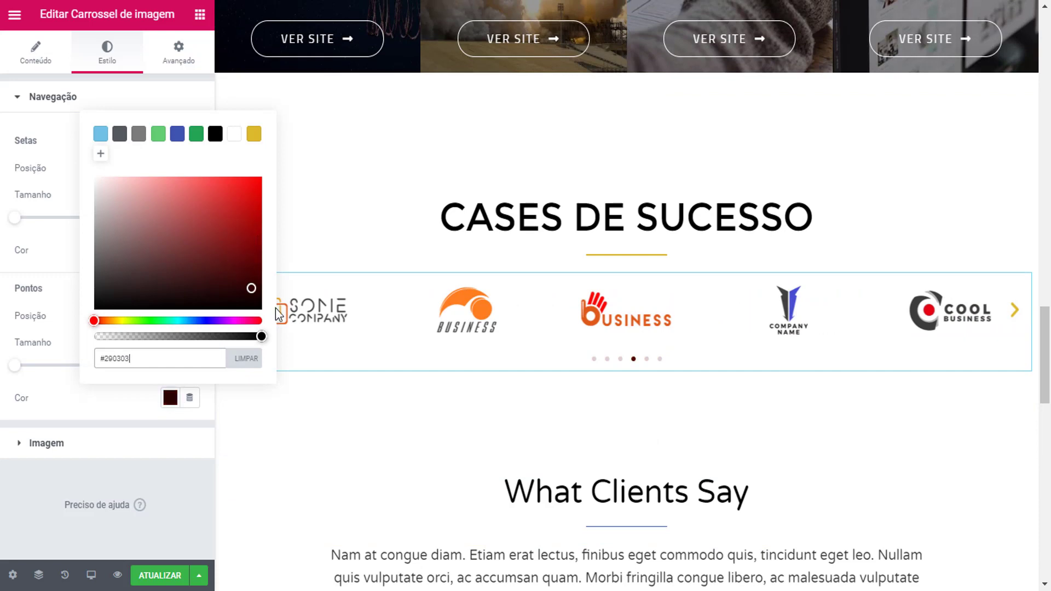
click(64, 447)
click(64, 448)
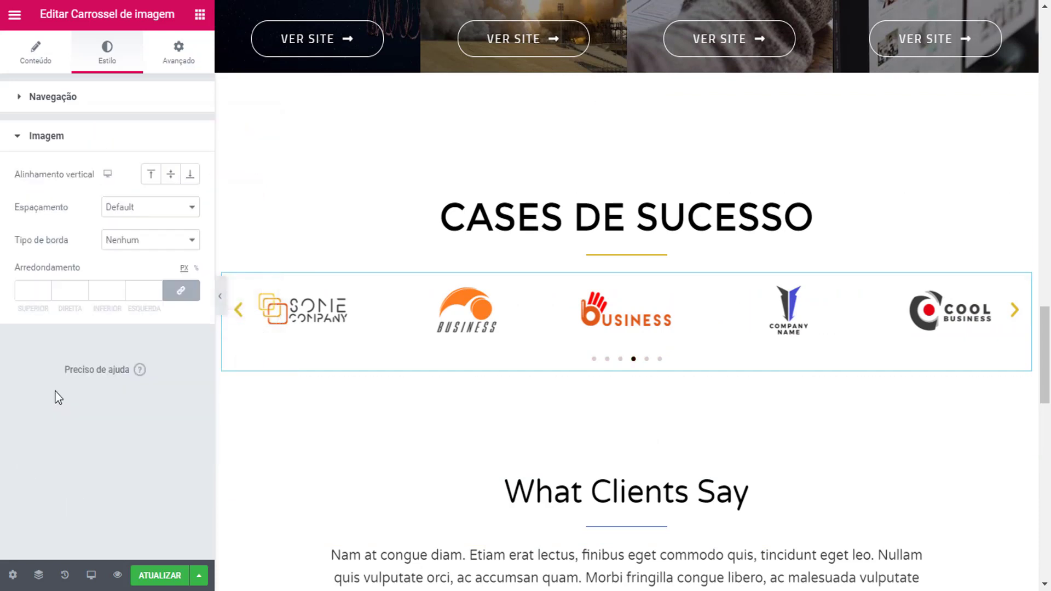
click(44, 51)
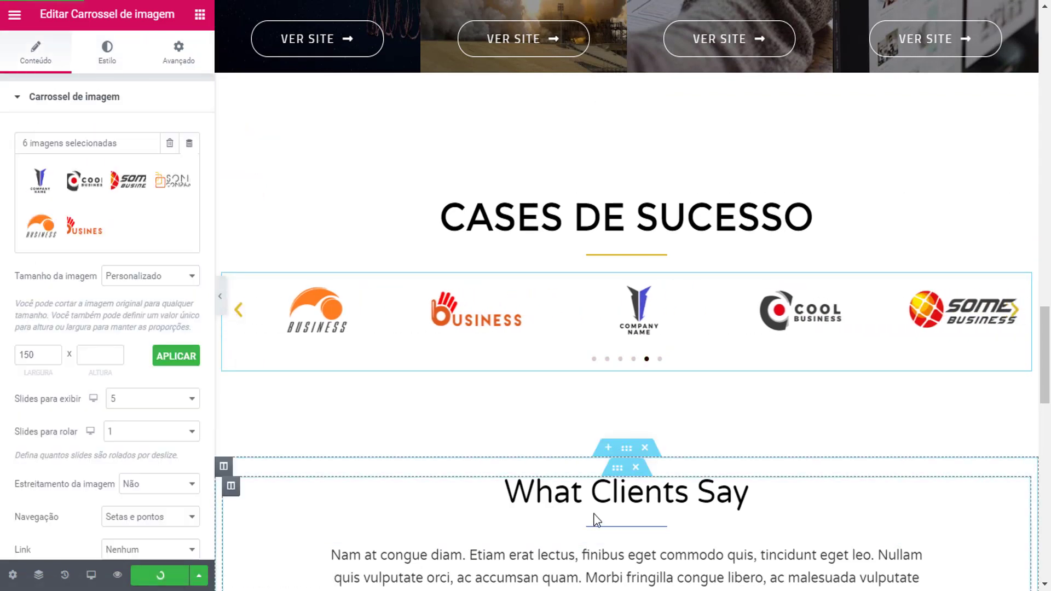
scroll(594, 519, down, 1)
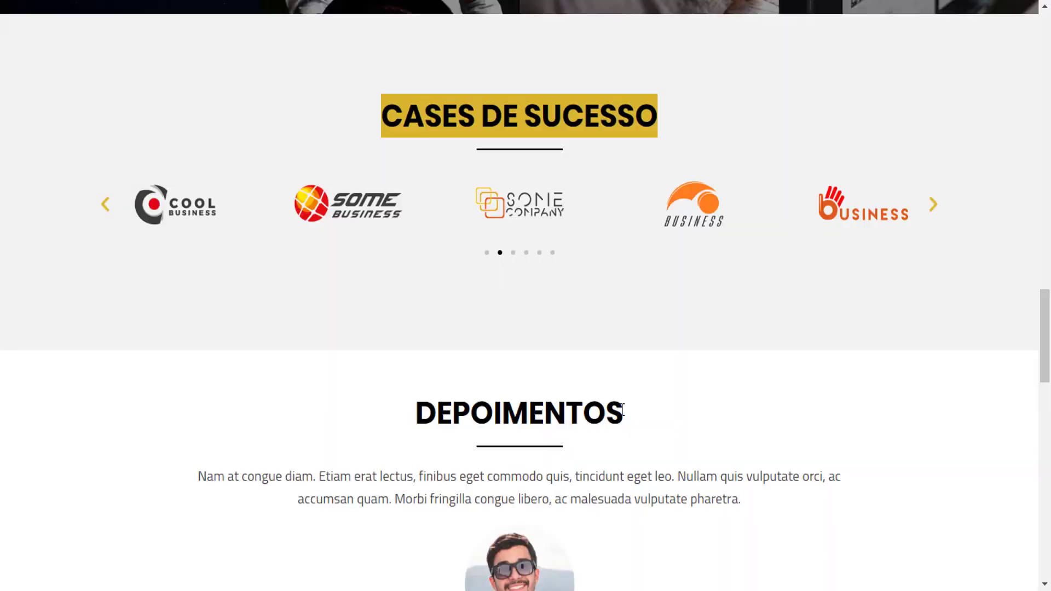
scroll(622, 410, up, 3)
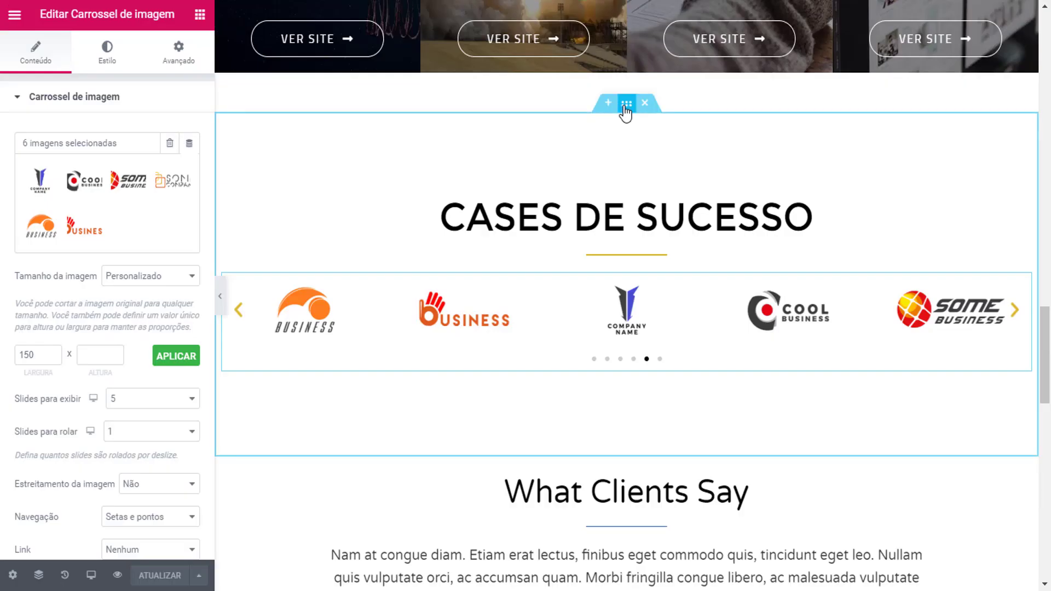
Step: Give the CASES DE SUCESSO section a light grey #F4F4F4 background
click(625, 104)
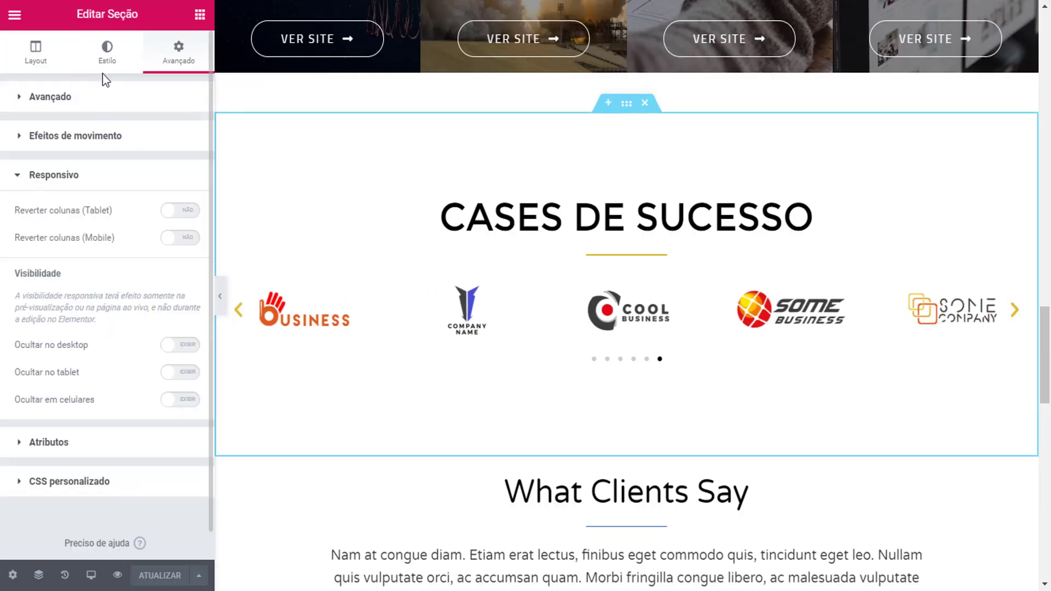
click(107, 53)
click(169, 206)
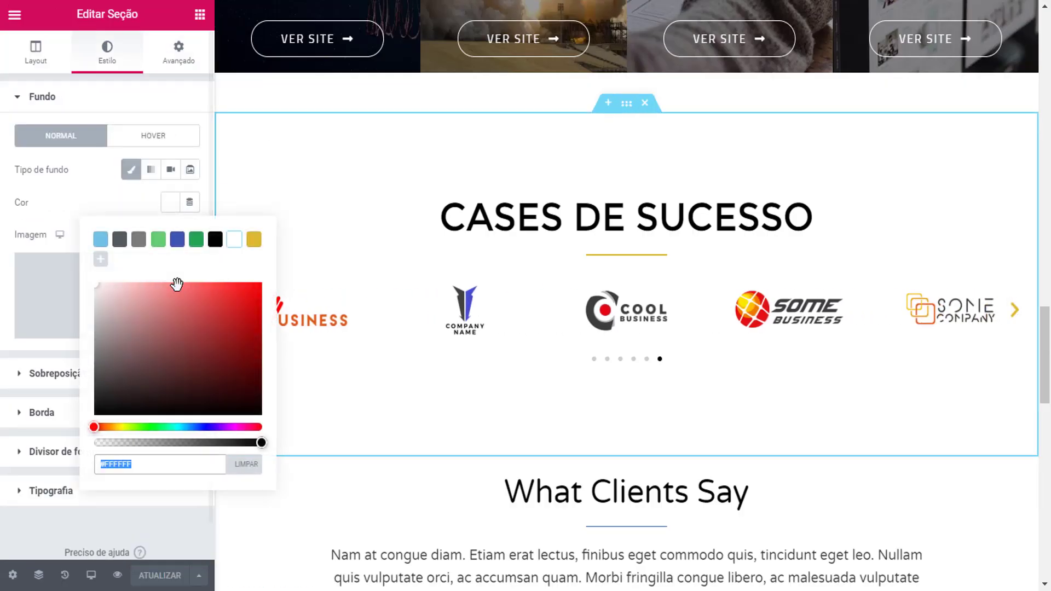
mouse_move(90, 303)
mouse_down()
mouse_move(77, 307)
mouse_move(74, 295)
mouse_up()
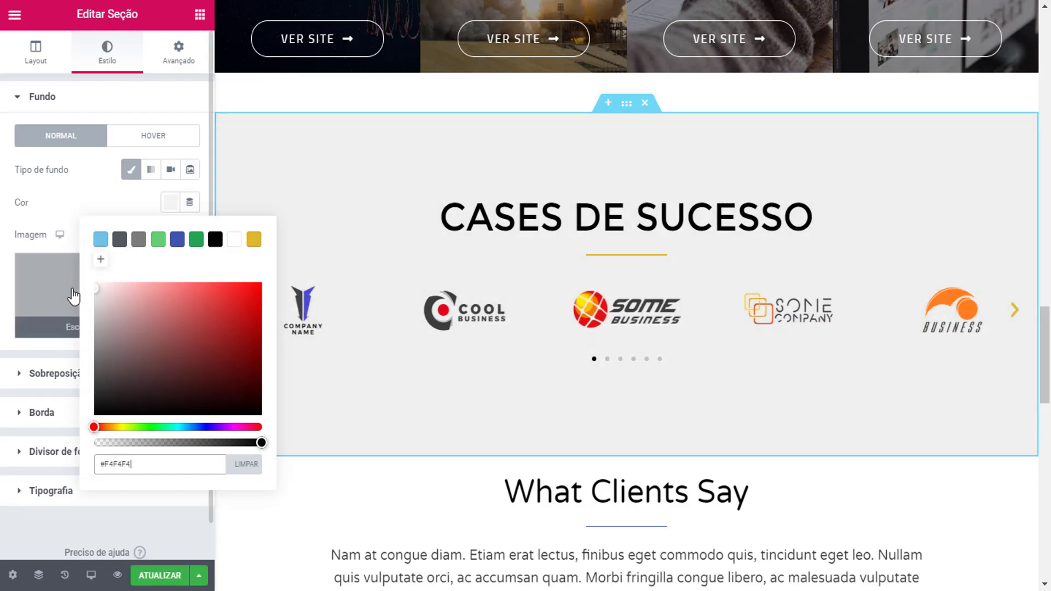
Step: Select the DEPOIMENTOS heading text on the reference page
scroll(383, 328, up, 15)
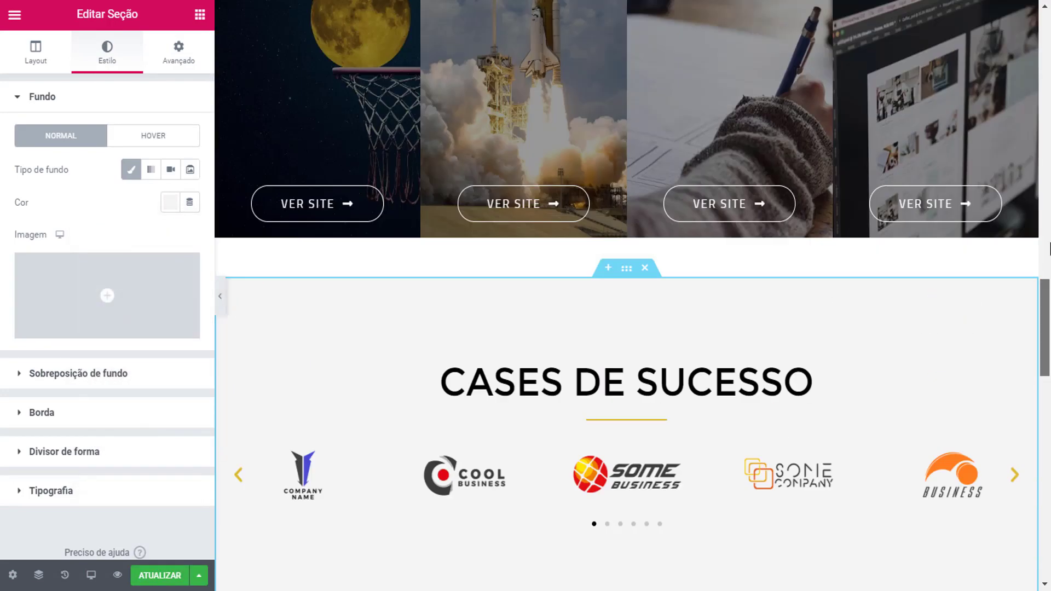
scroll(1013, 372, down, 15)
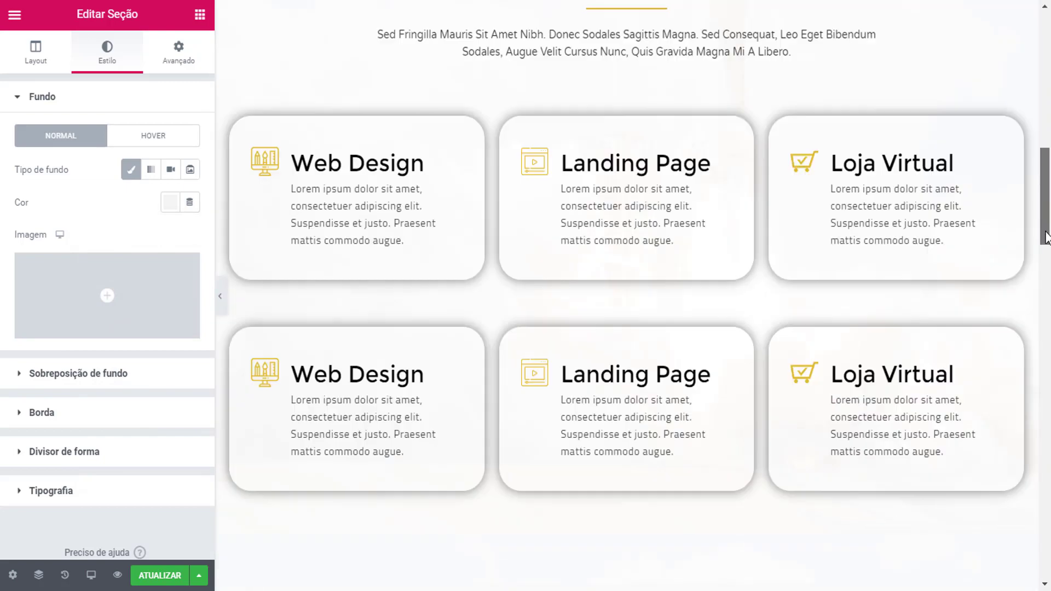
scroll(1013, 366, up, 1)
scroll(760, 272, down, 4)
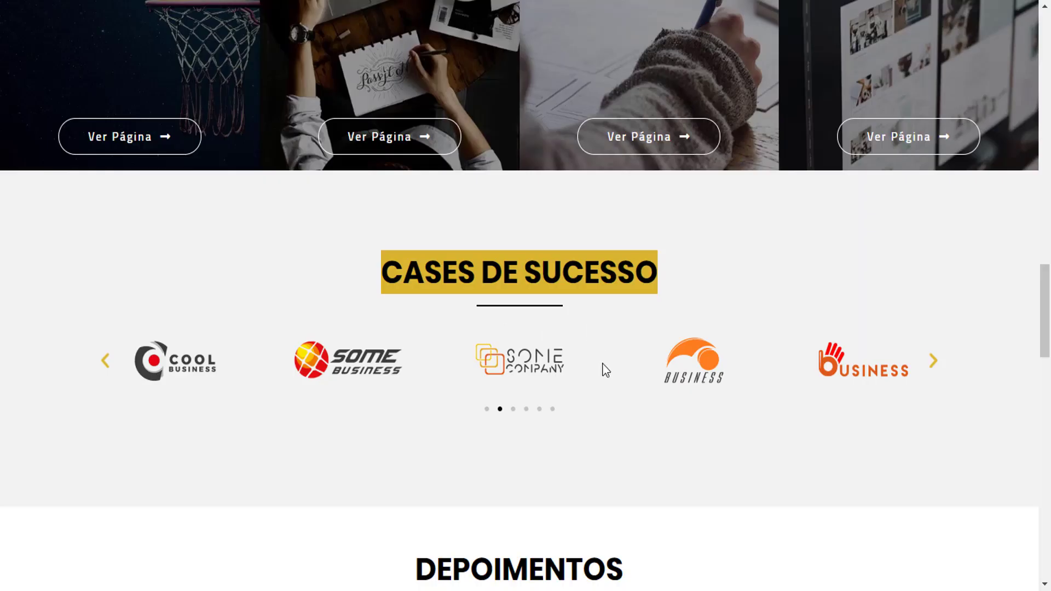
scroll(537, 494, down, 8)
double_click(605, 92)
key(ctrl+c)
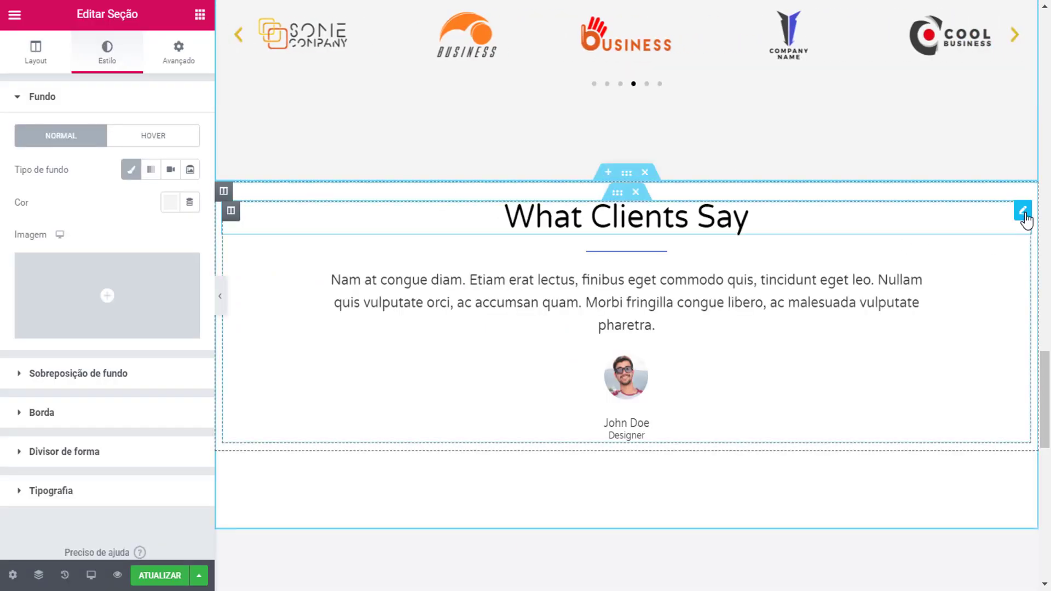
Step: Rename the What Clients Say heading to DEPOIMENTOS
click(1023, 213)
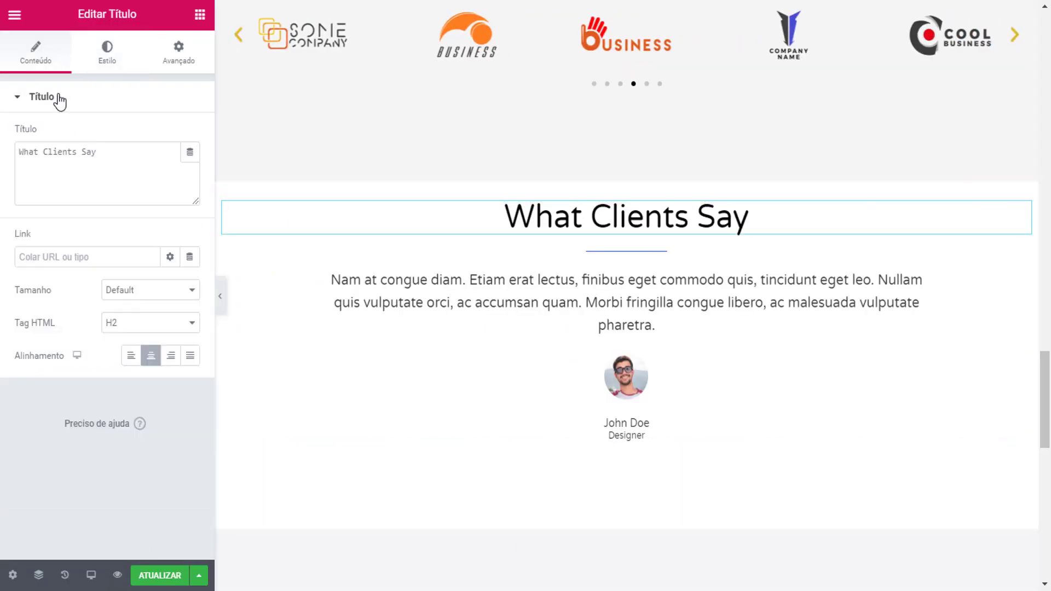
key(ctrl+a)
key(ctrl+v)
scroll(915, 427, up, 5)
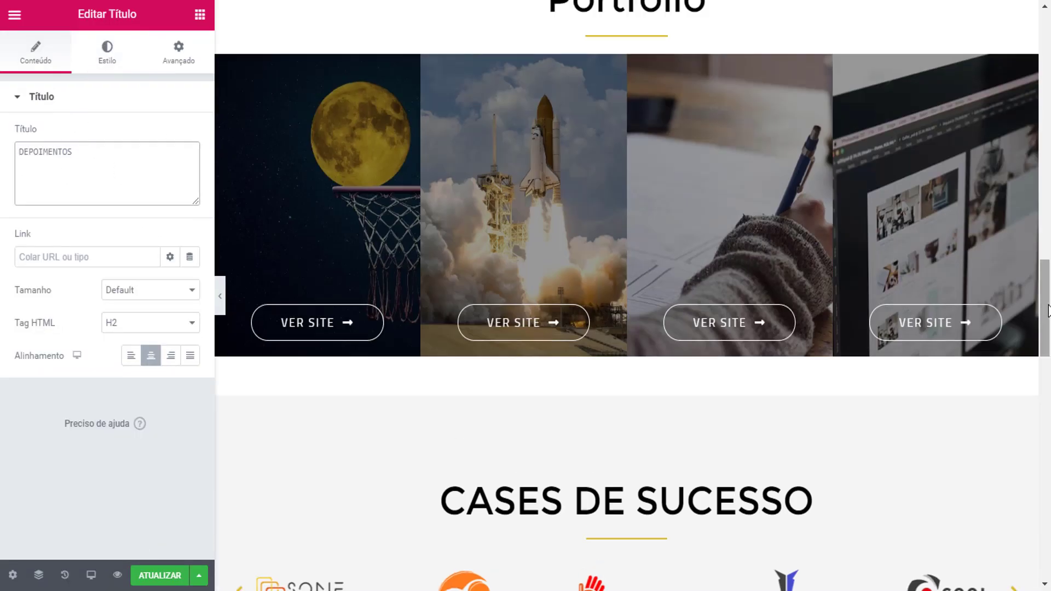
scroll(917, 426, down, 1)
Step: Paste the Cases de Sucesso heading's style onto the DEPOIMENTOS heading
right_click(1022, 338)
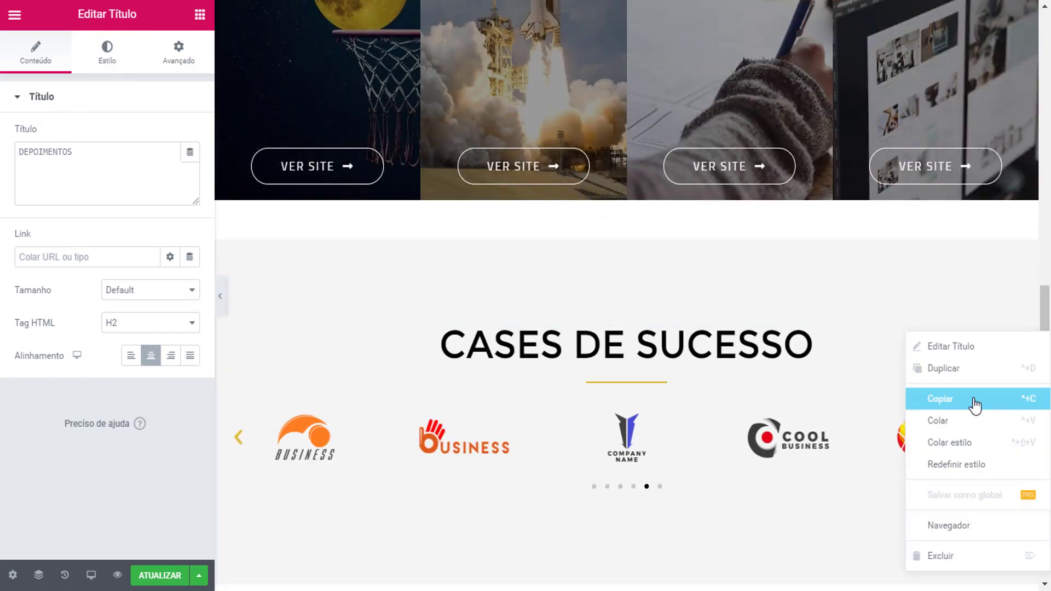
click(976, 406)
scroll(976, 406, down, 6)
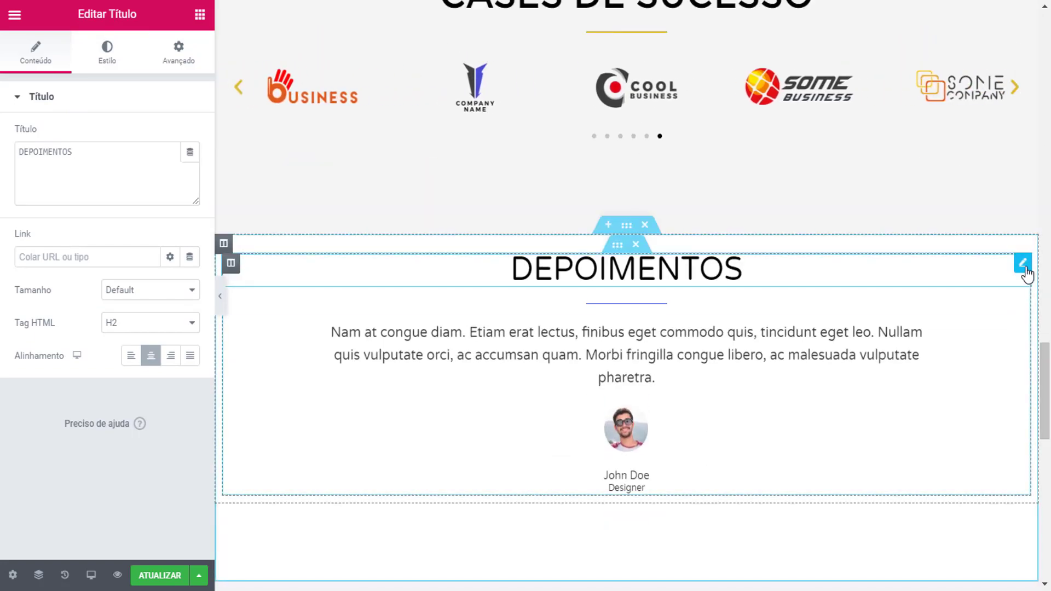
right_click(1025, 274)
click(1017, 399)
Step: Paste the Cases de Sucesso divider's style onto the DEPOIMENTOS divider
scroll(1047, 381, up, 2)
scroll(1048, 381, up, 3)
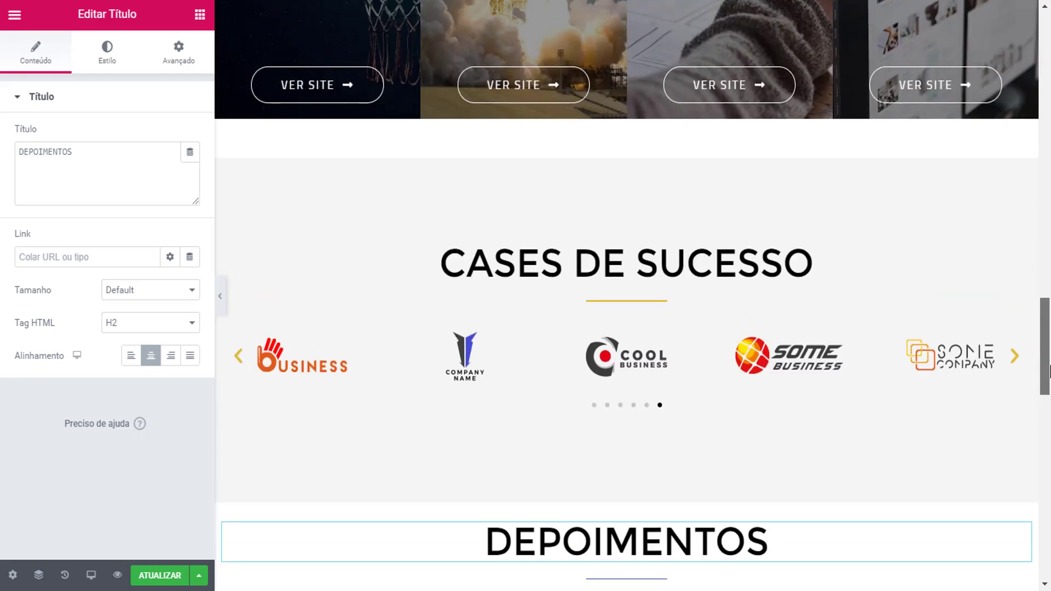
right_click(1023, 283)
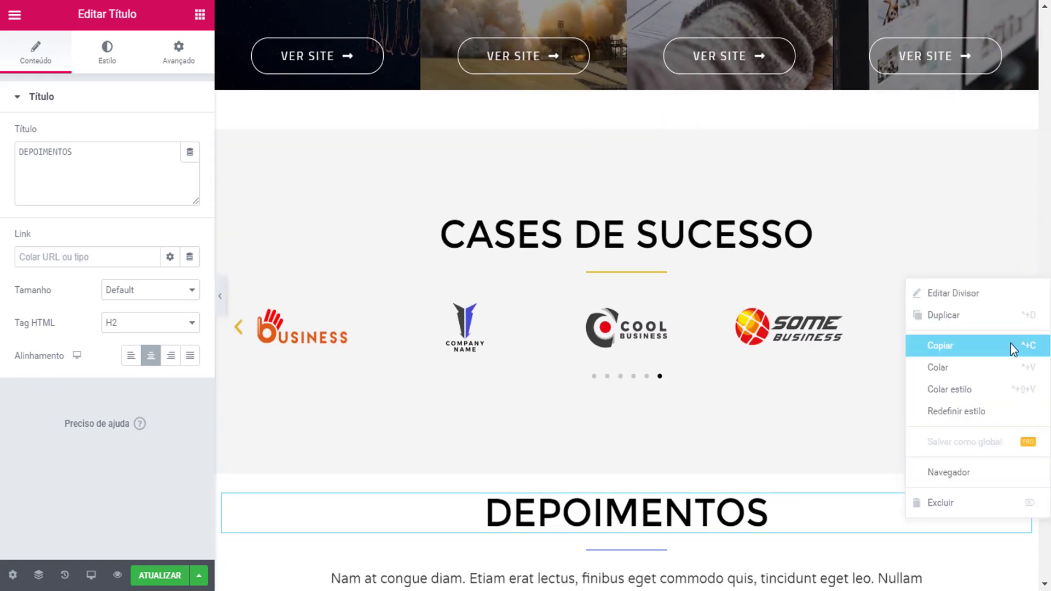
click(1010, 343)
scroll(1010, 343, down, 6)
right_click(1021, 291)
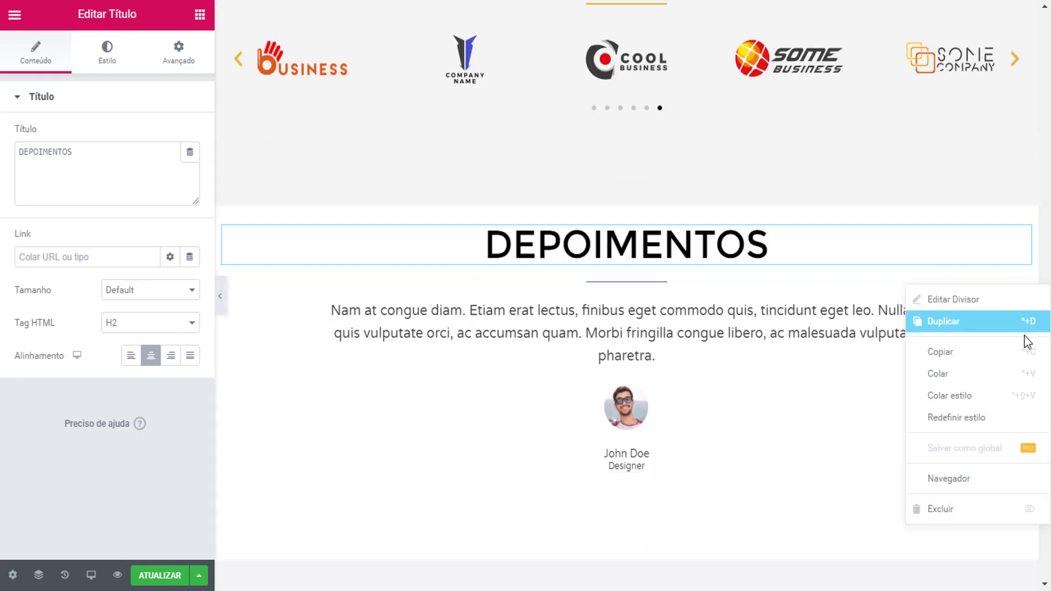
click(993, 399)
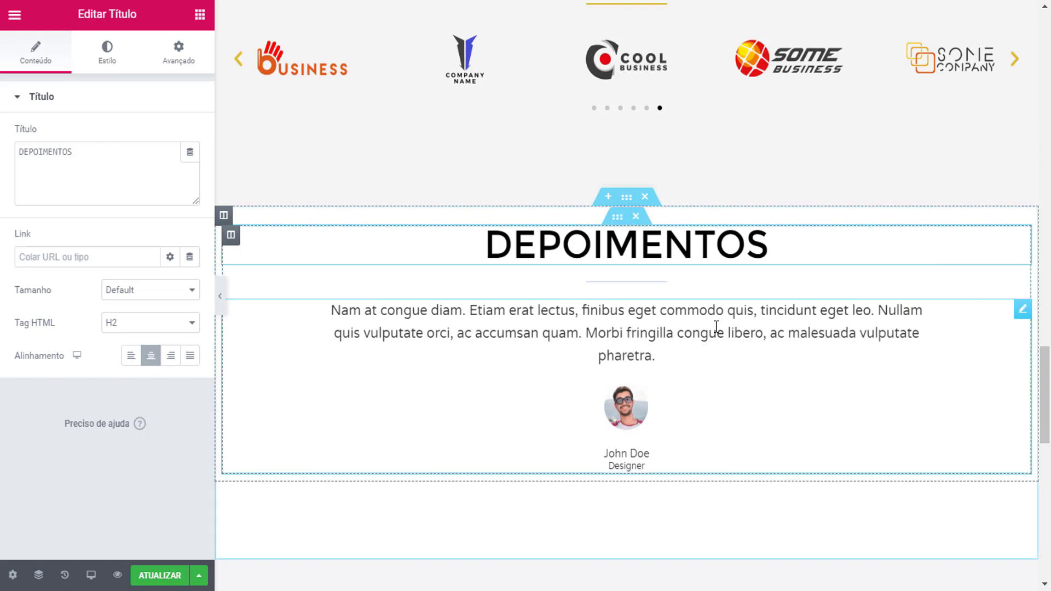
Step: Change the DEPOIMENTOS section padding from 0 top/100 bottom to 50 top and 50 bottom
click(627, 198)
click(177, 60)
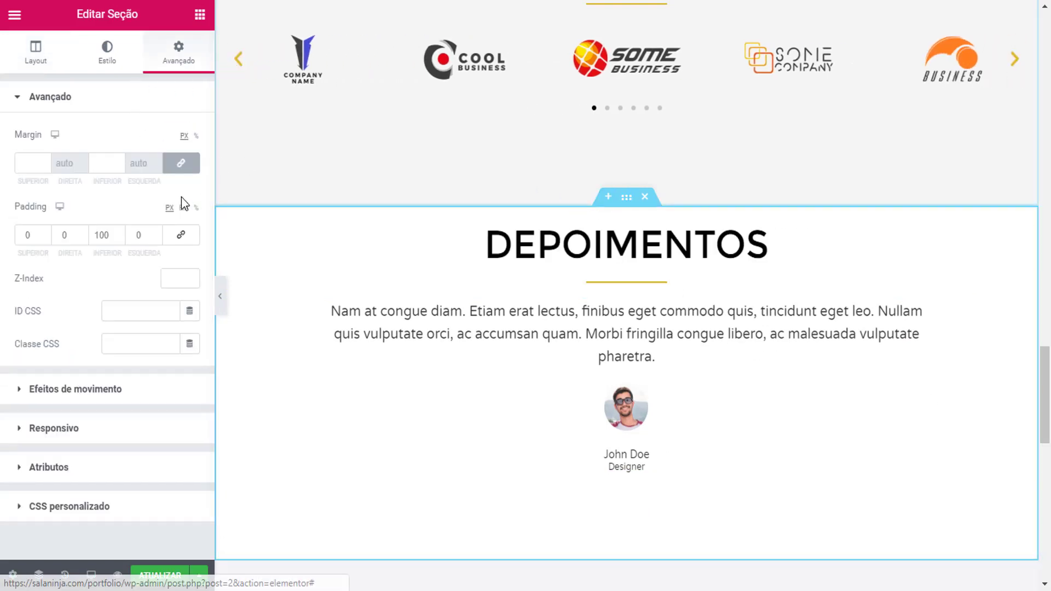
click(27, 238)
text(5)
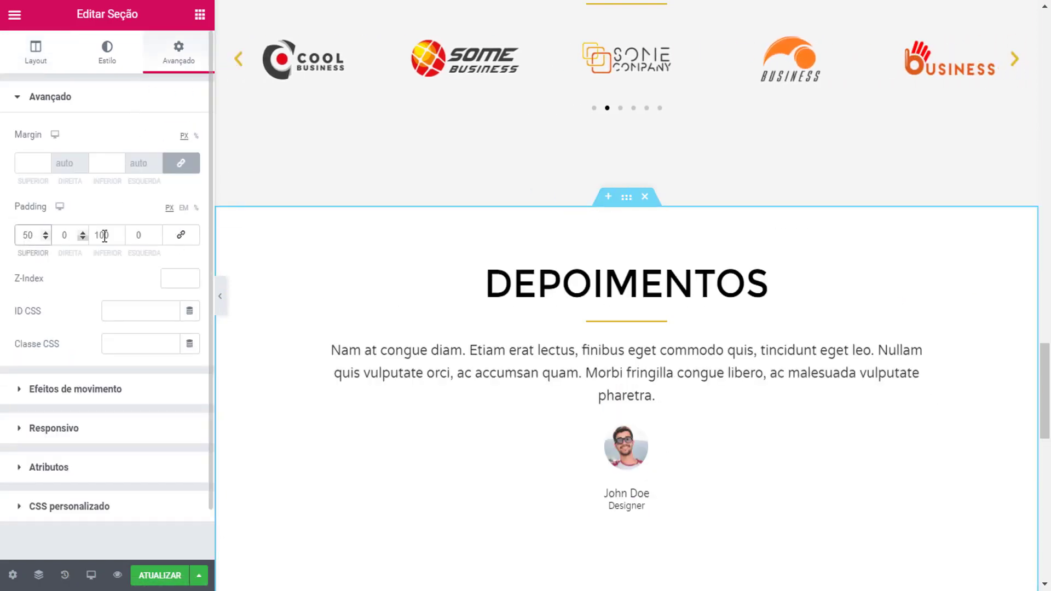
double_click(111, 235)
text(50)
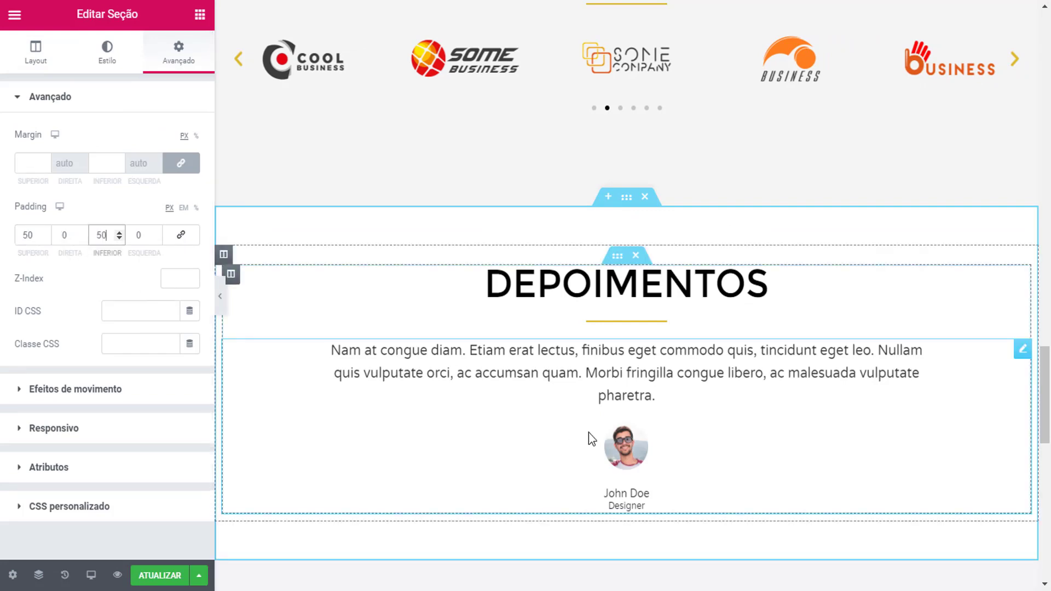
scroll(589, 433, down, 3)
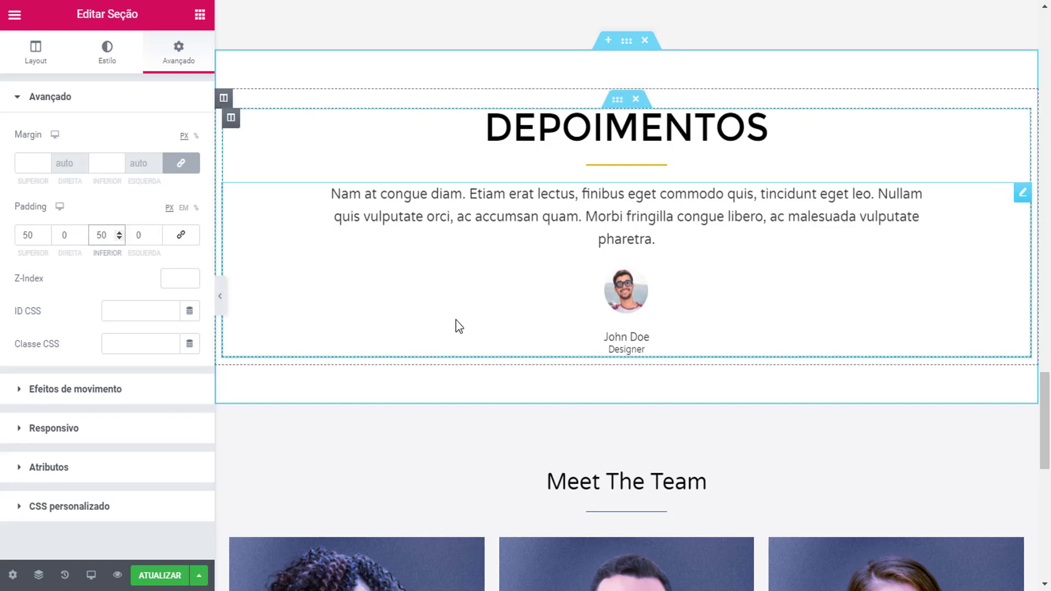
Step: Set the testimonial text typography to Cairo, weight 300, letter spacing 0,6
click(1023, 197)
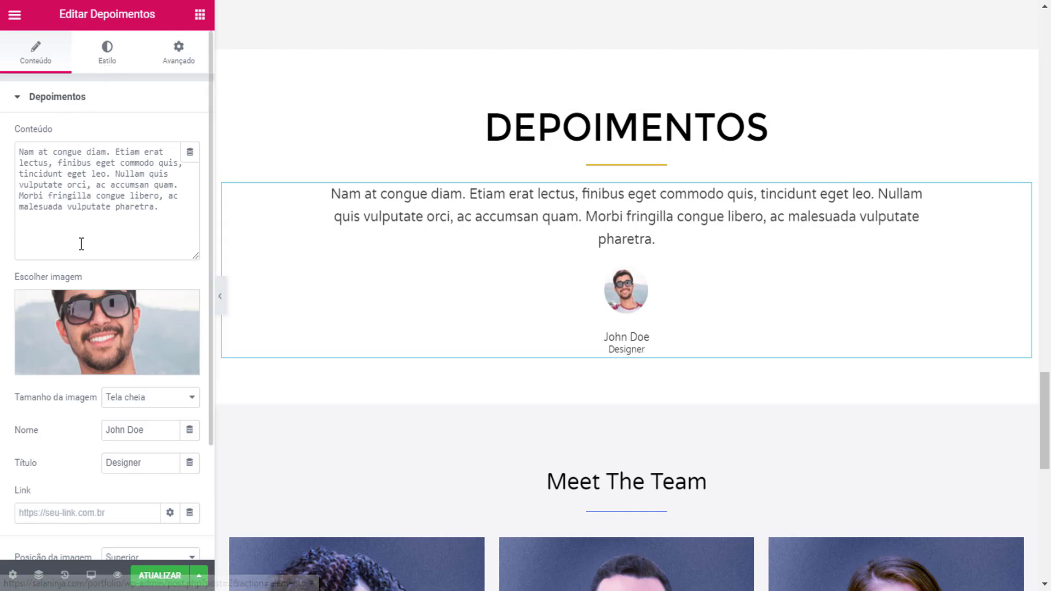
scroll(34, 297, down, 2)
scroll(34, 297, up, 2)
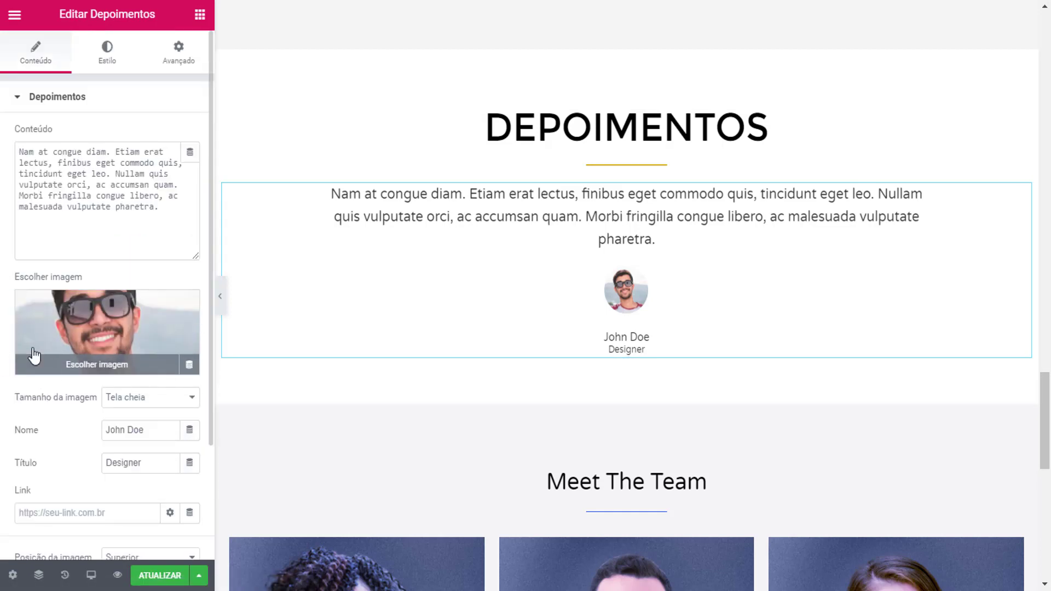
scroll(68, 317, down, 2)
scroll(82, 274, up, 1)
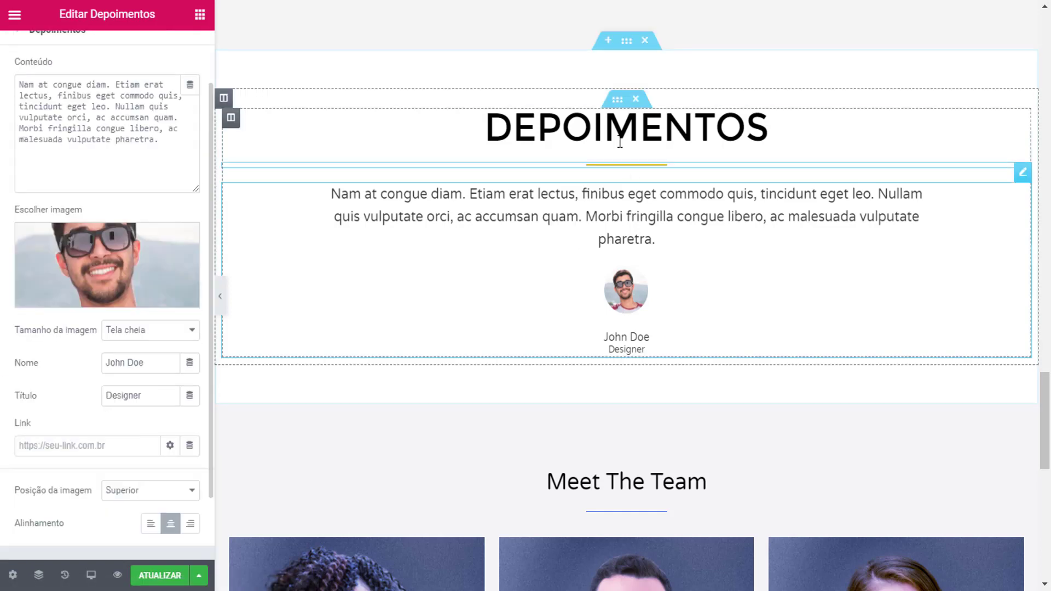
scroll(98, 164, up, 1)
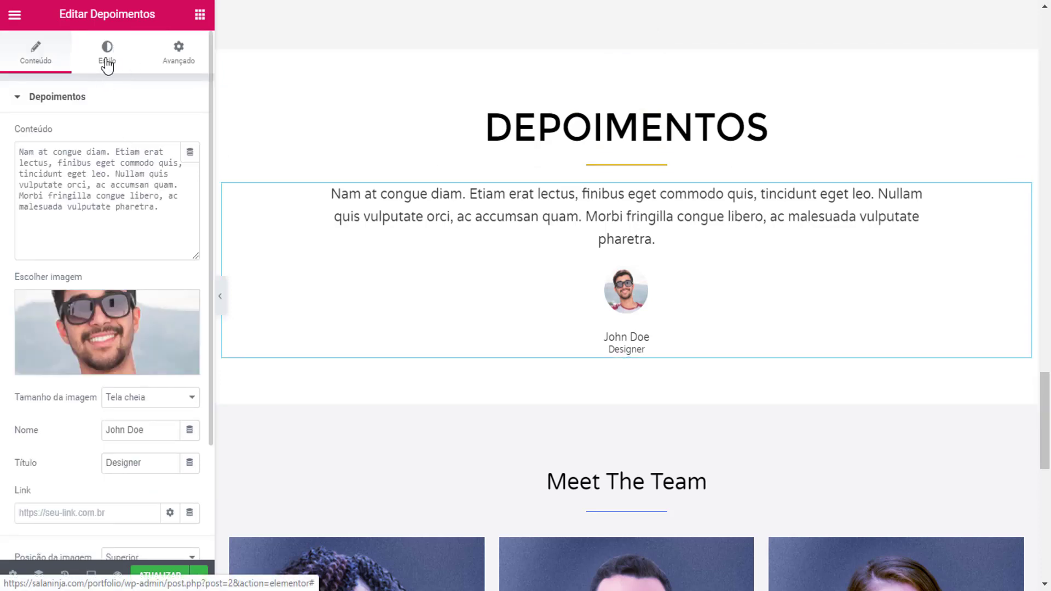
scroll(22, 339, down, 2)
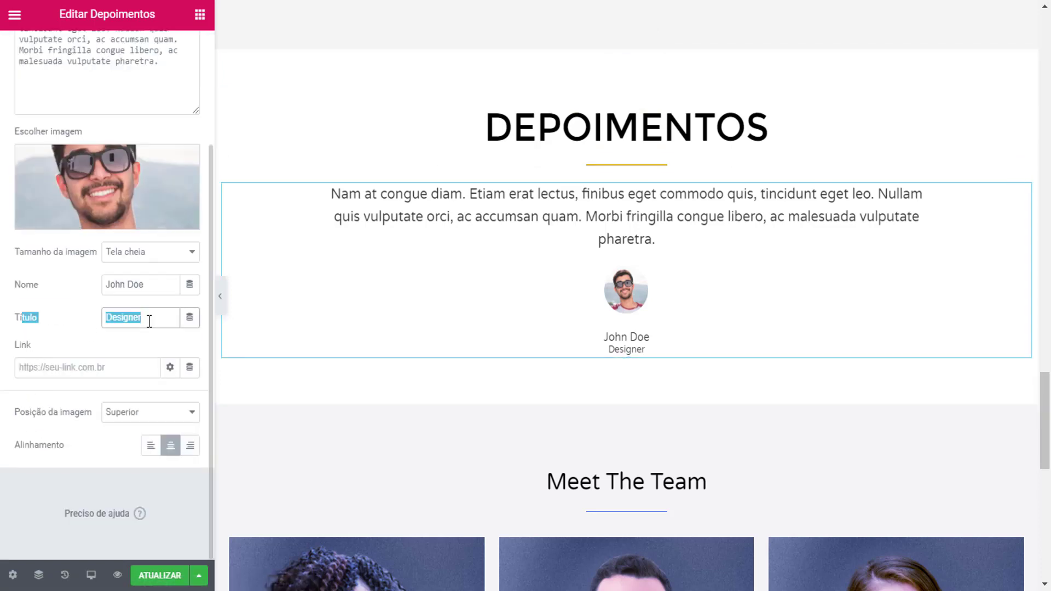
scroll(95, 327, up, 2)
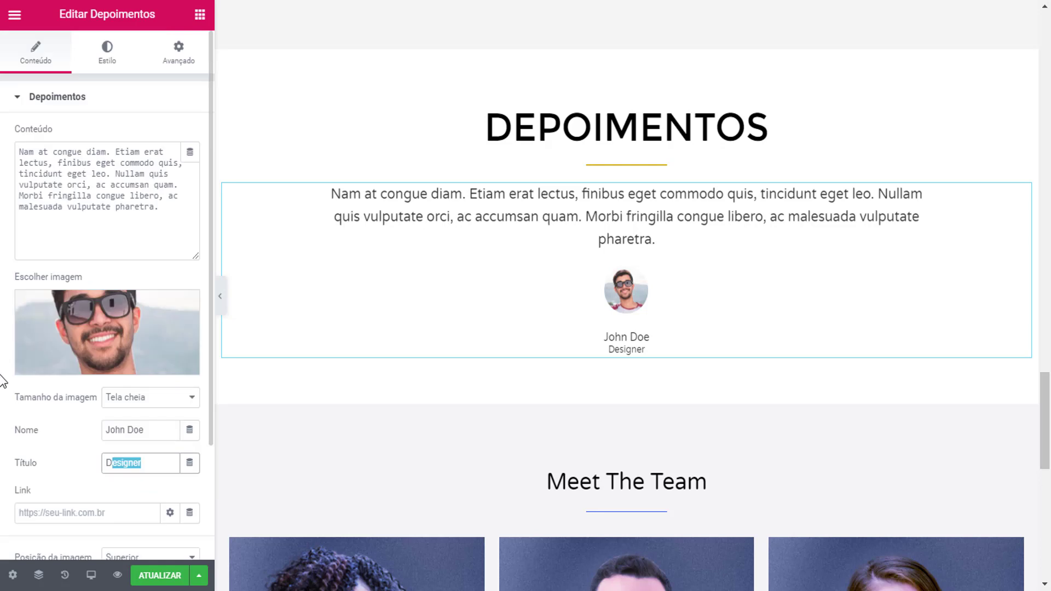
click(133, 63)
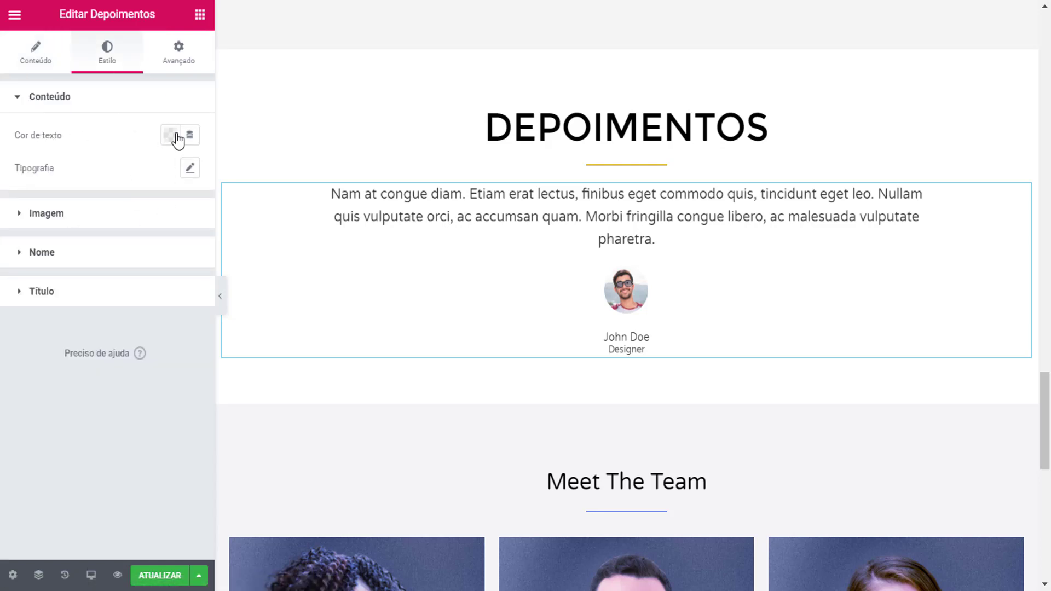
click(190, 168)
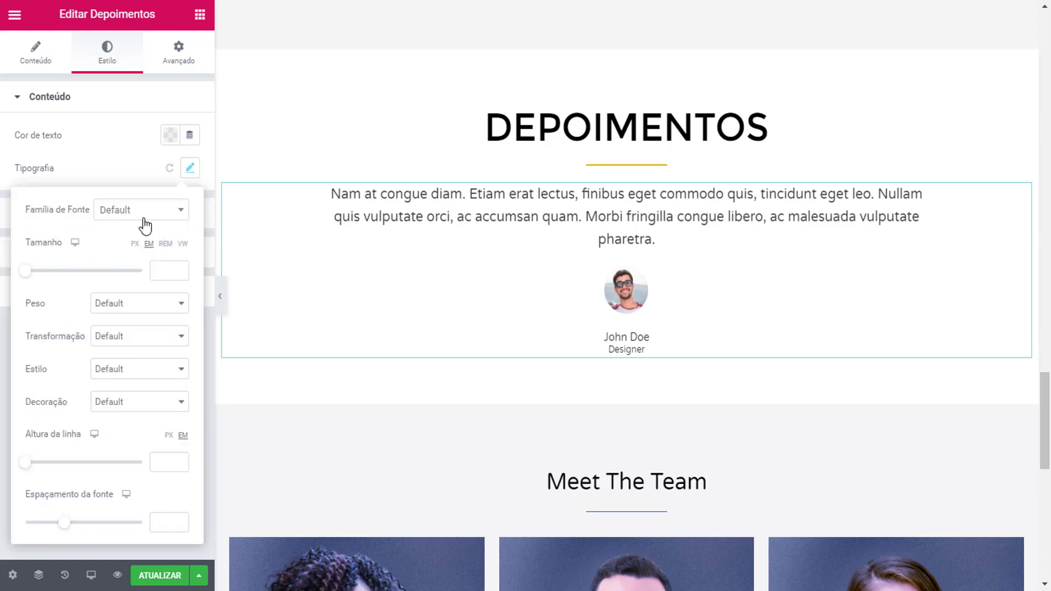
click(144, 218)
text(CAIRO)
key(Return)
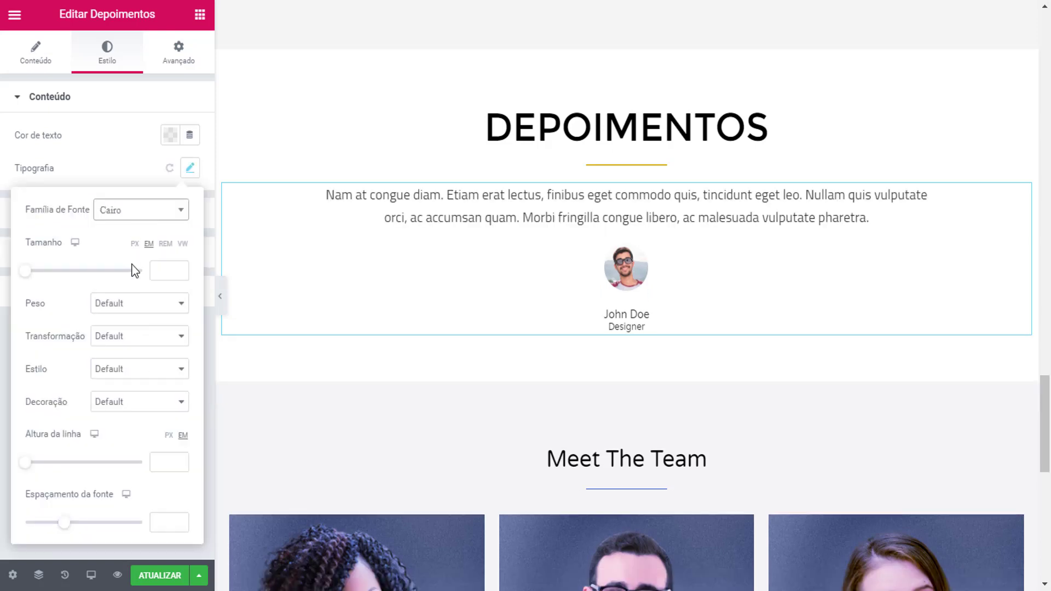
click(146, 303)
click(148, 343)
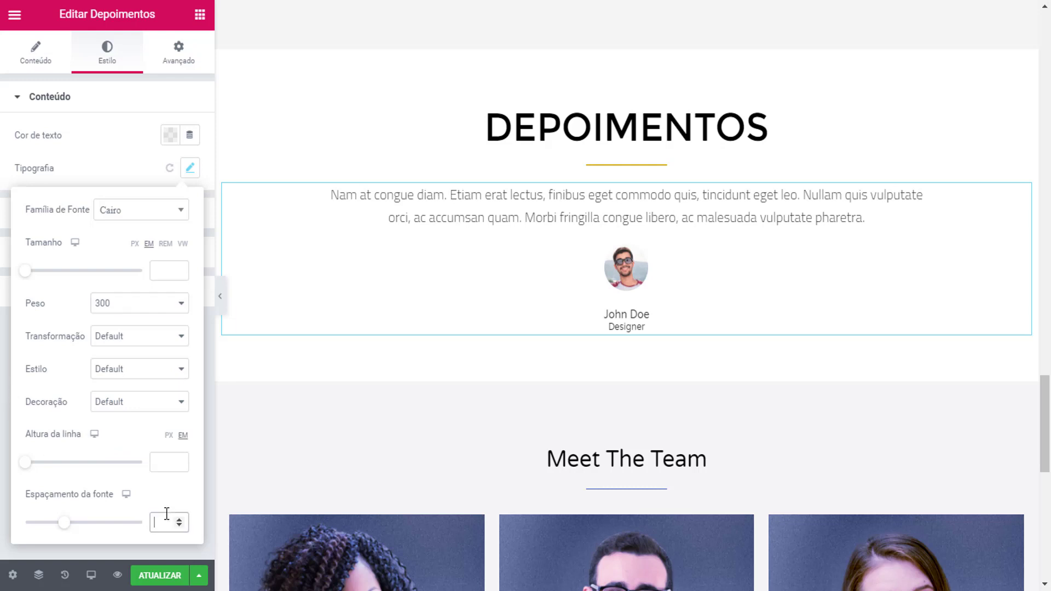
text(0,6)
click(1, 461)
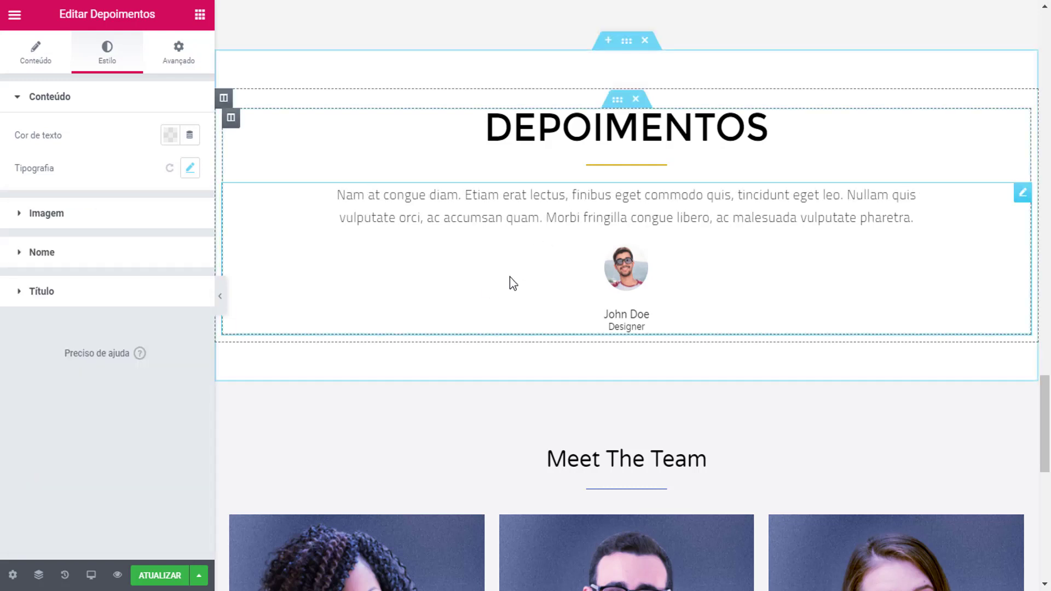
Step: Enlarge the testimonial photo to size 150
scroll(555, 290, up, 2)
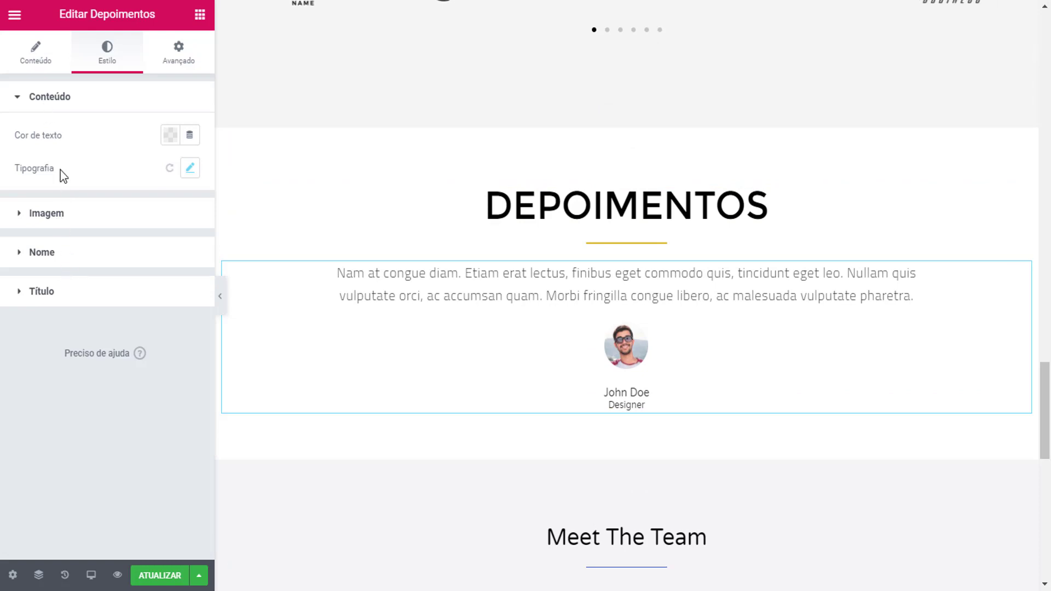
click(66, 213)
drag(12, 190, 115, 203)
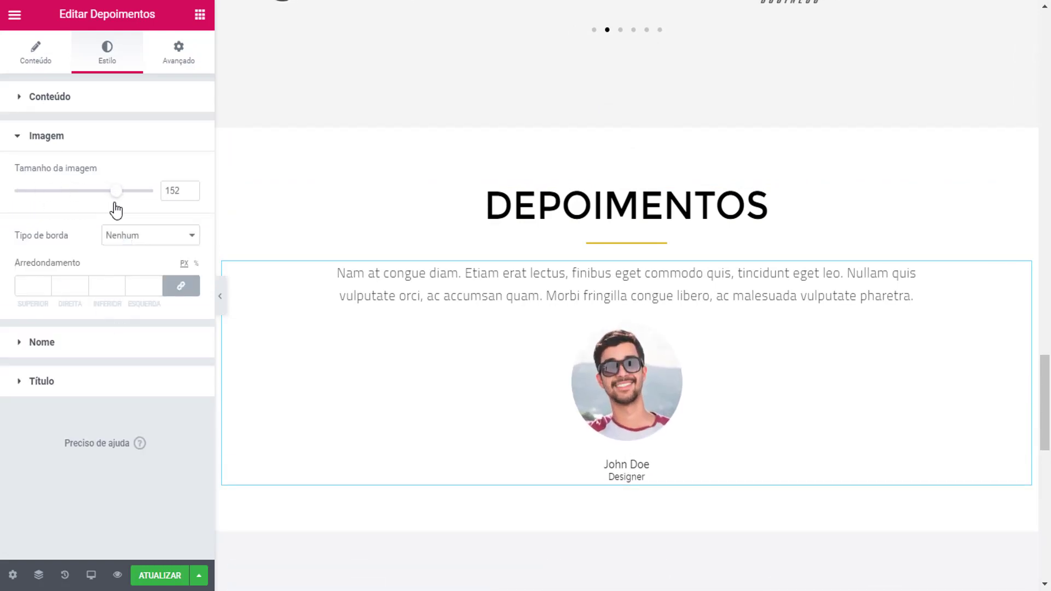
click(186, 193)
click(186, 193)
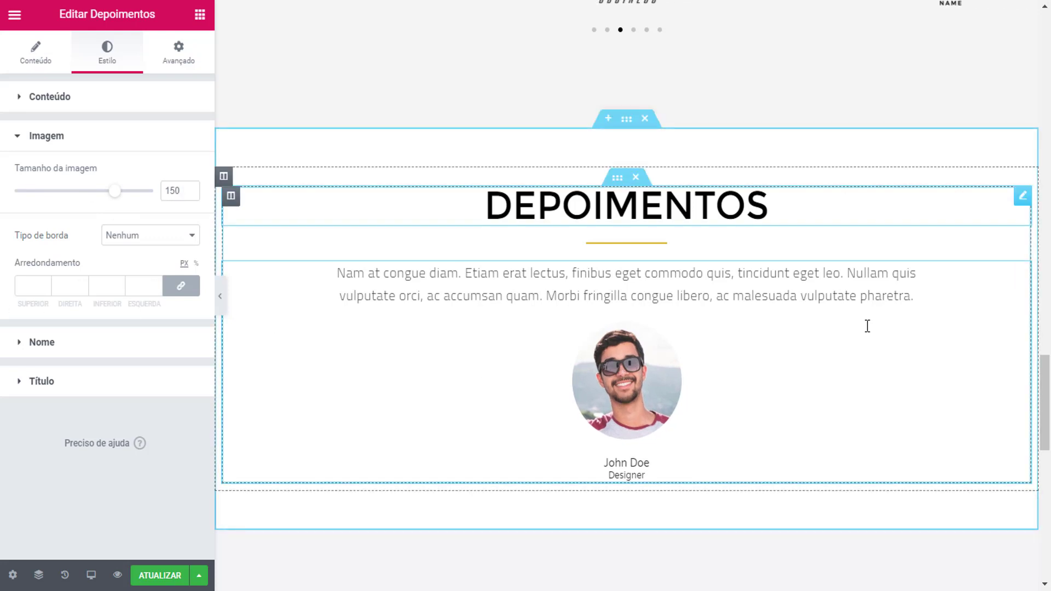
Step: Set the testimonial name's font to Poppins at weight 500
click(49, 350)
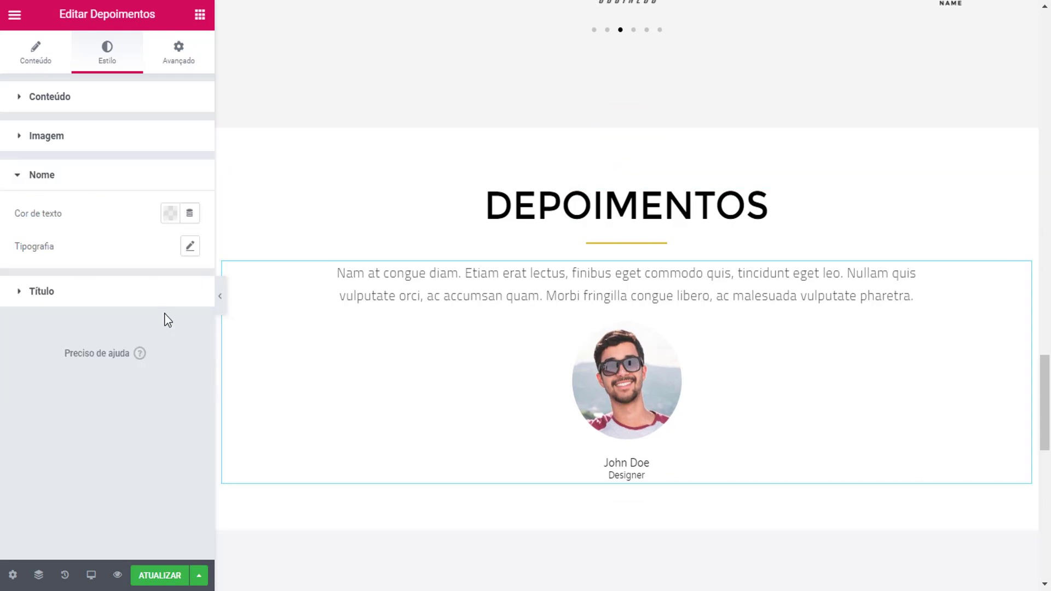
click(187, 248)
click(170, 290)
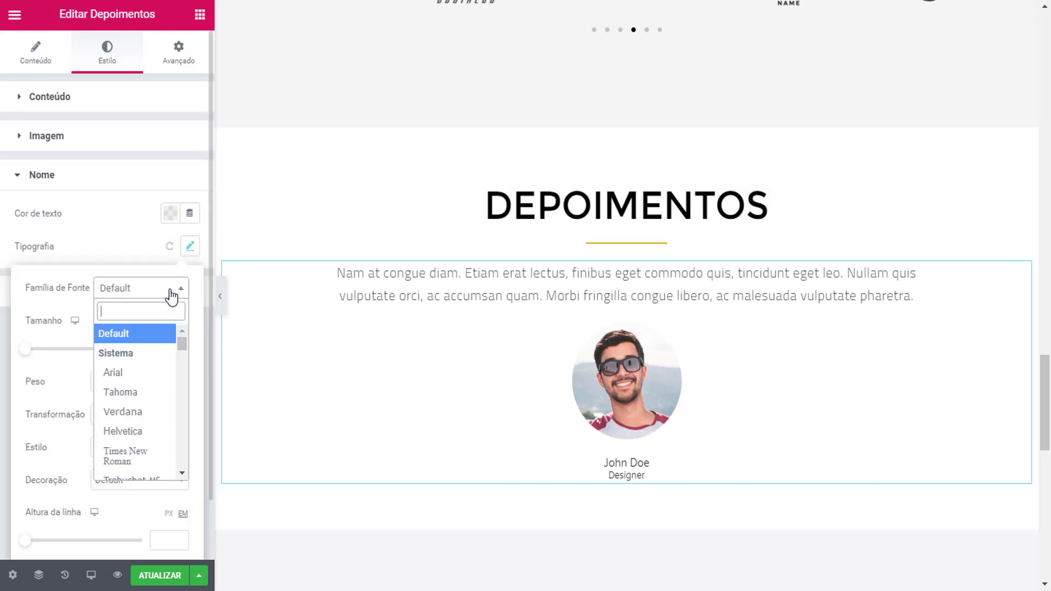
text(popp)
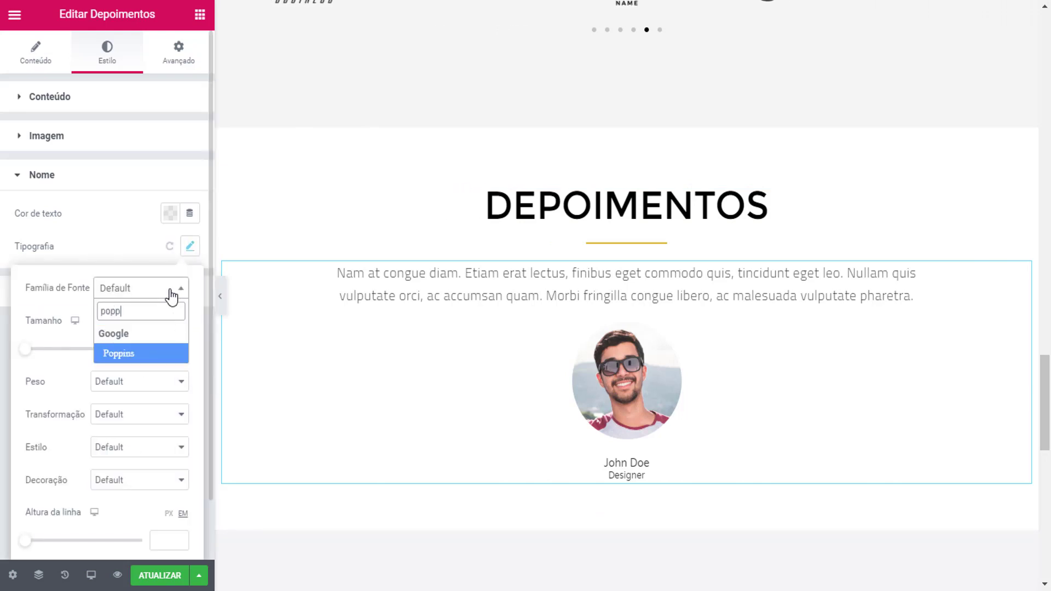
key(Return)
click(133, 381)
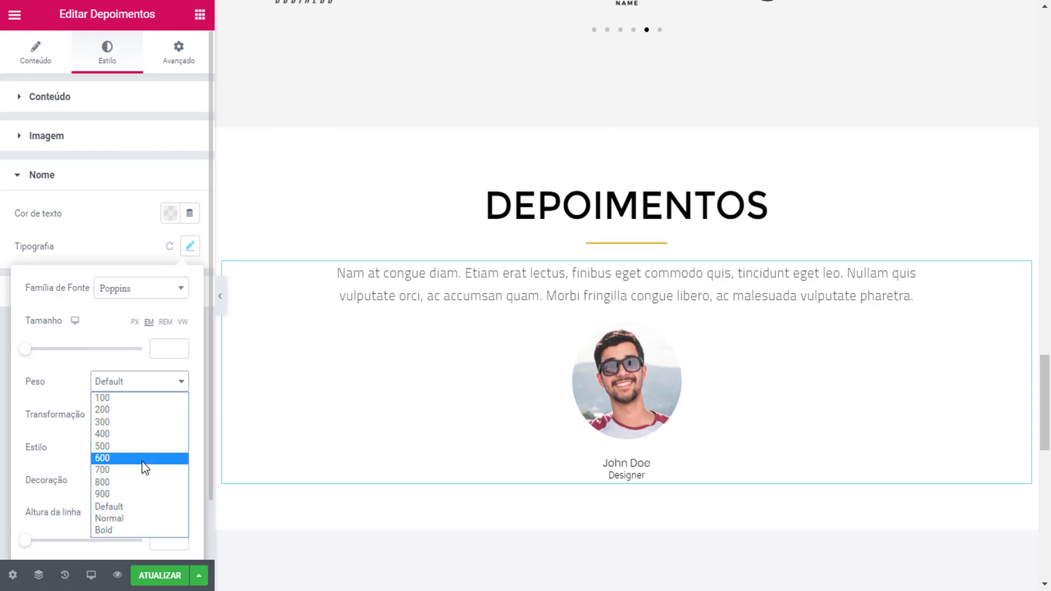
click(142, 457)
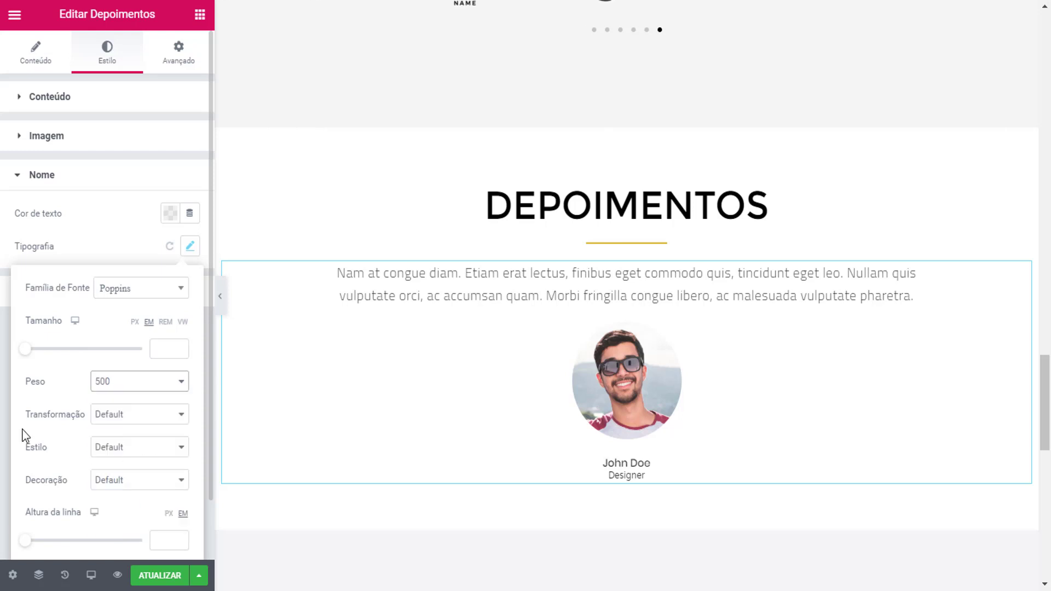
click(2, 400)
Step: Set the job title's font to Cairo with letter spacing 1
click(135, 292)
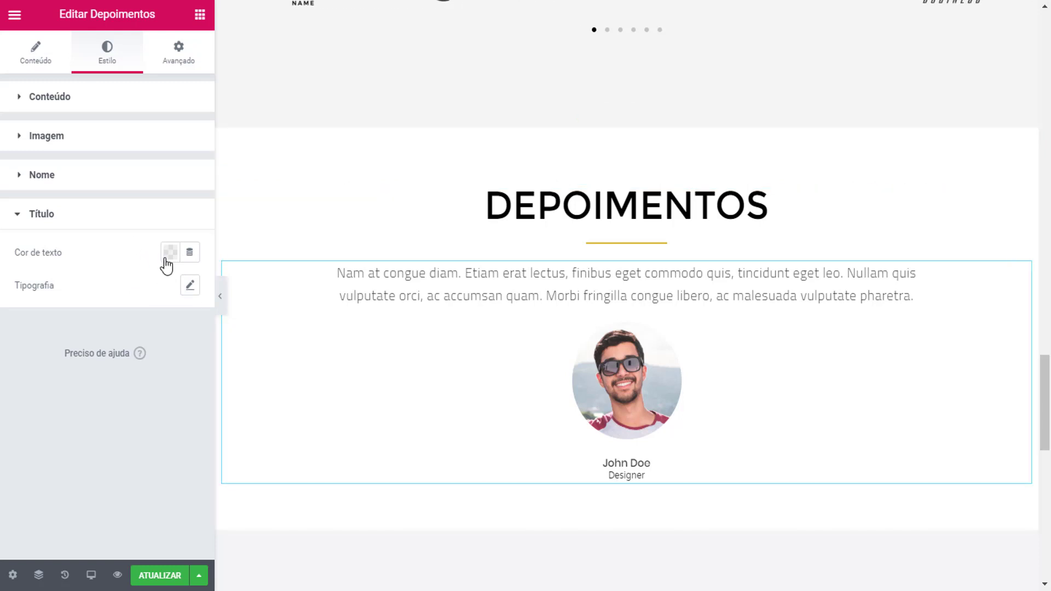
click(167, 262)
click(167, 263)
click(190, 285)
click(152, 331)
text(cairo)
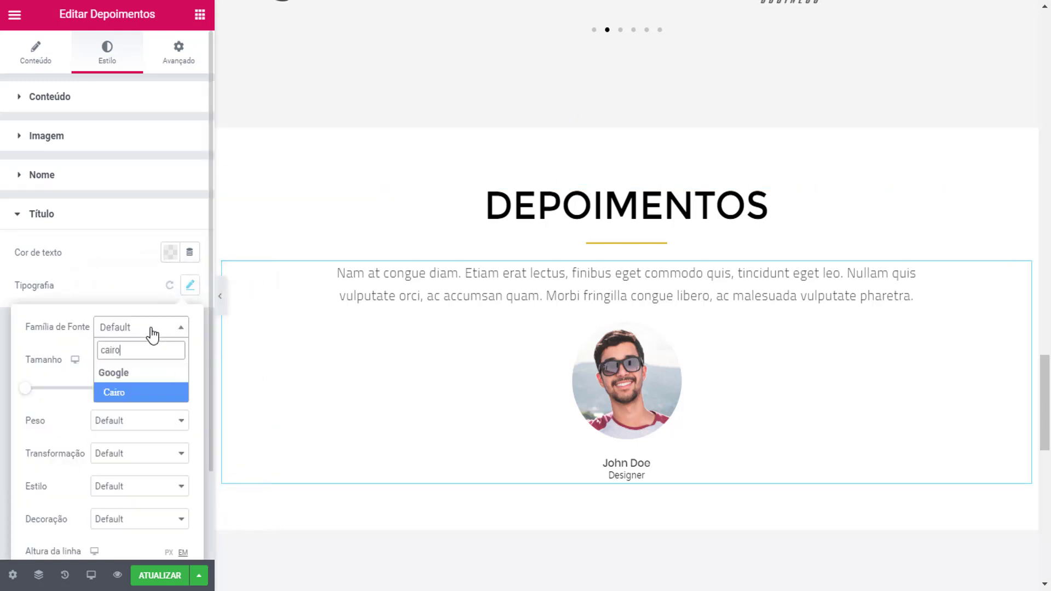
key(Return)
scroll(69, 455, down, 2)
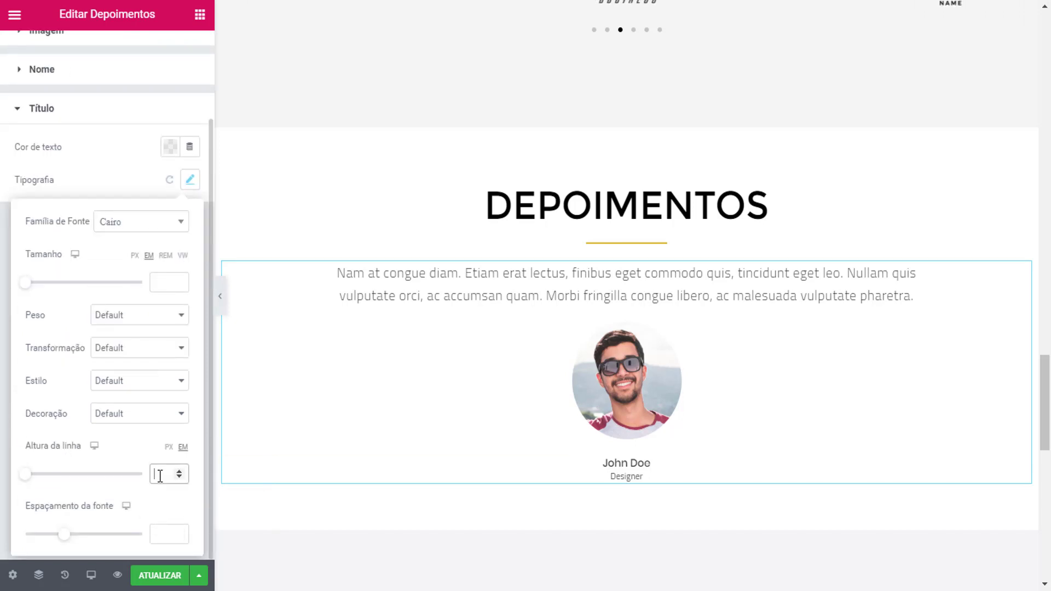
click(157, 534)
text(1)
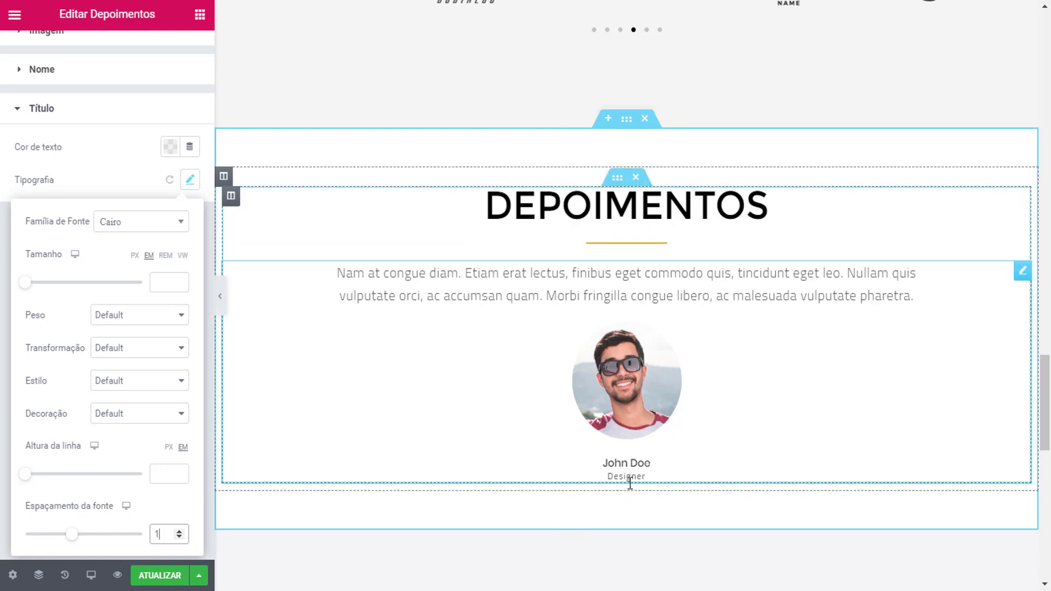
click(2, 442)
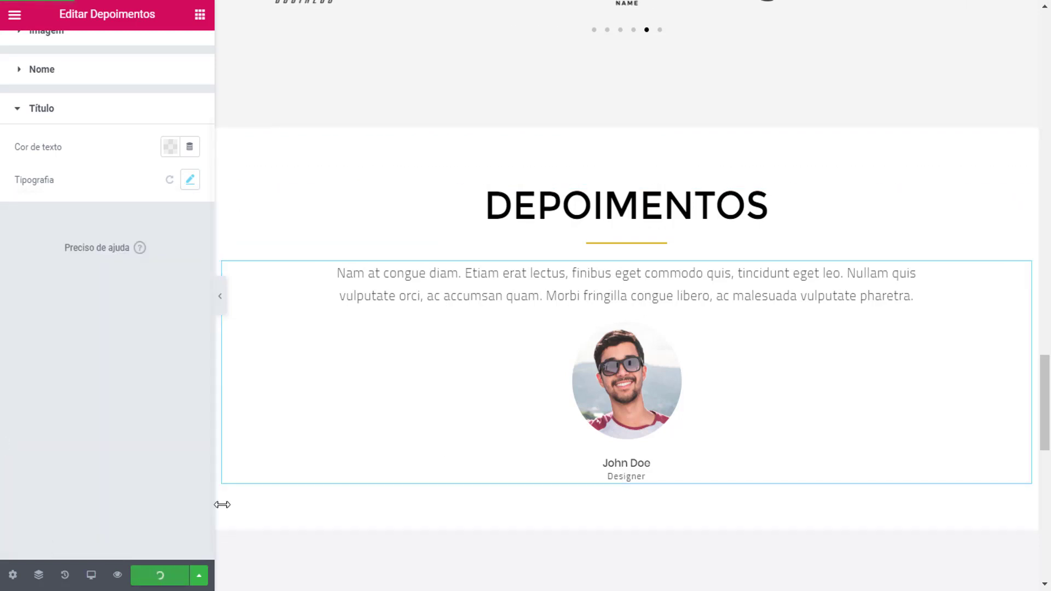
scroll(502, 392, up, 4)
scroll(505, 407, down, 3)
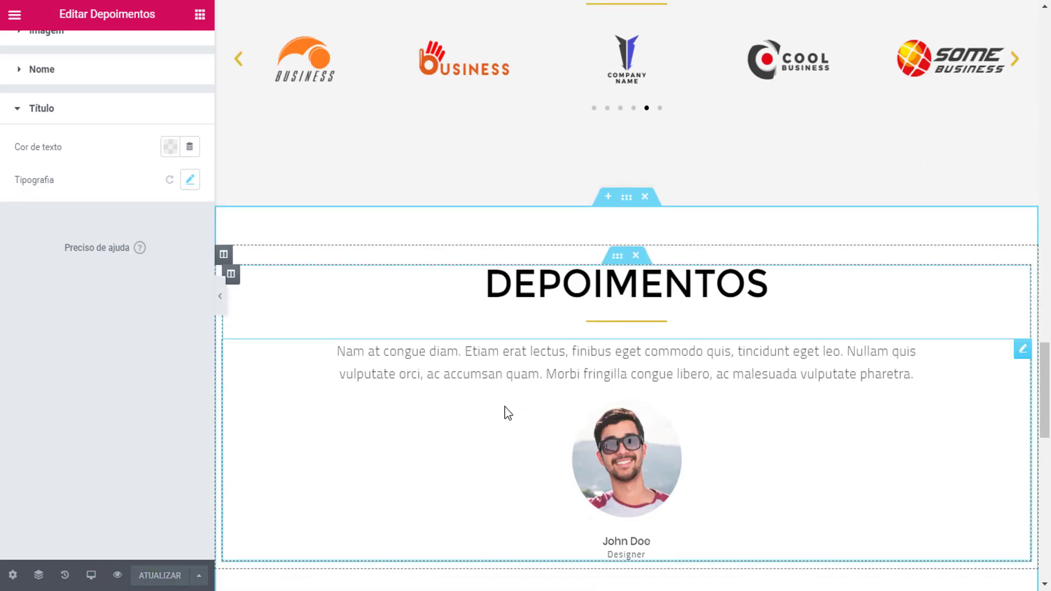
scroll(505, 407, down, 2)
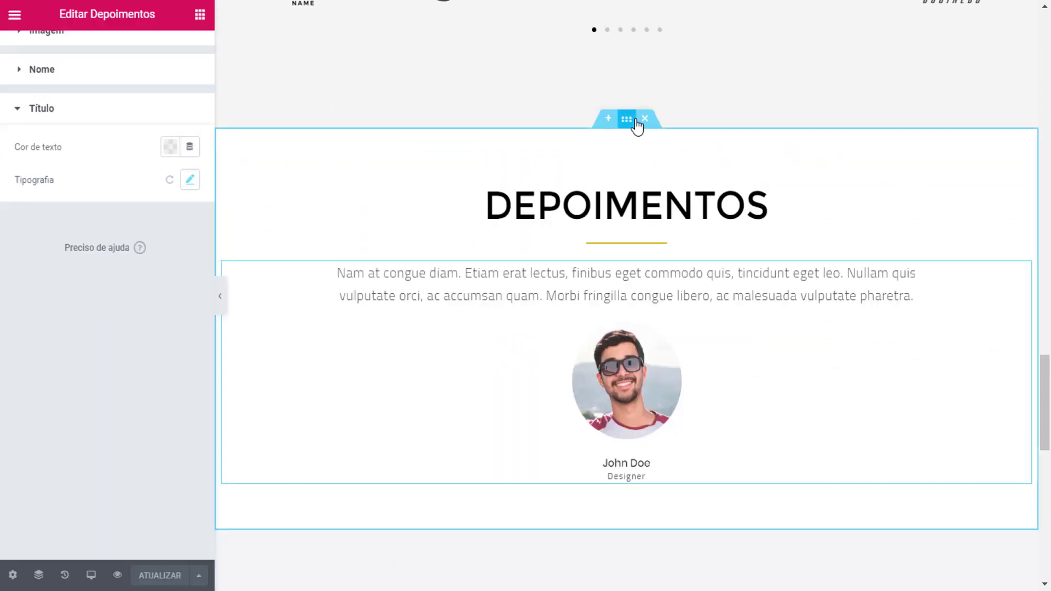
Step: Add a bottom 'Opacidade do ventilador' shape divider to the DEPOIMENTOS section
click(626, 118)
scroll(612, 343, down, 2)
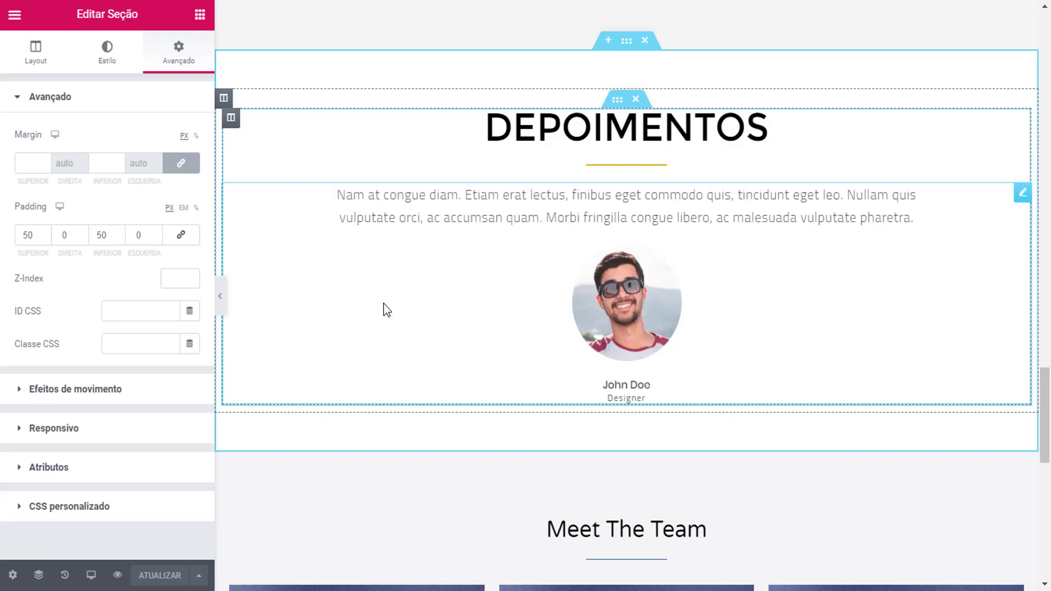
click(102, 44)
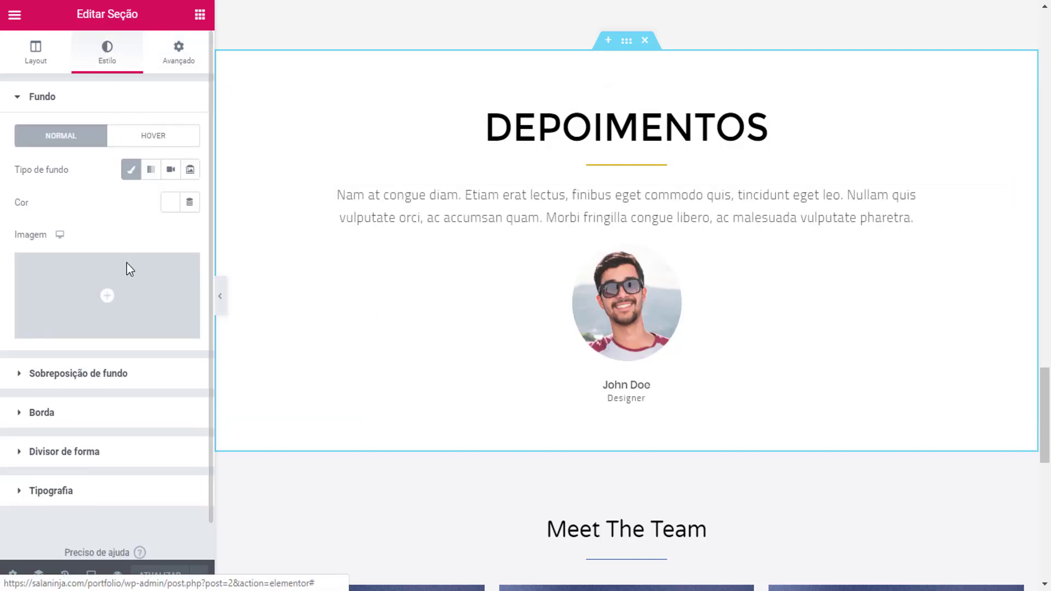
click(99, 452)
click(152, 253)
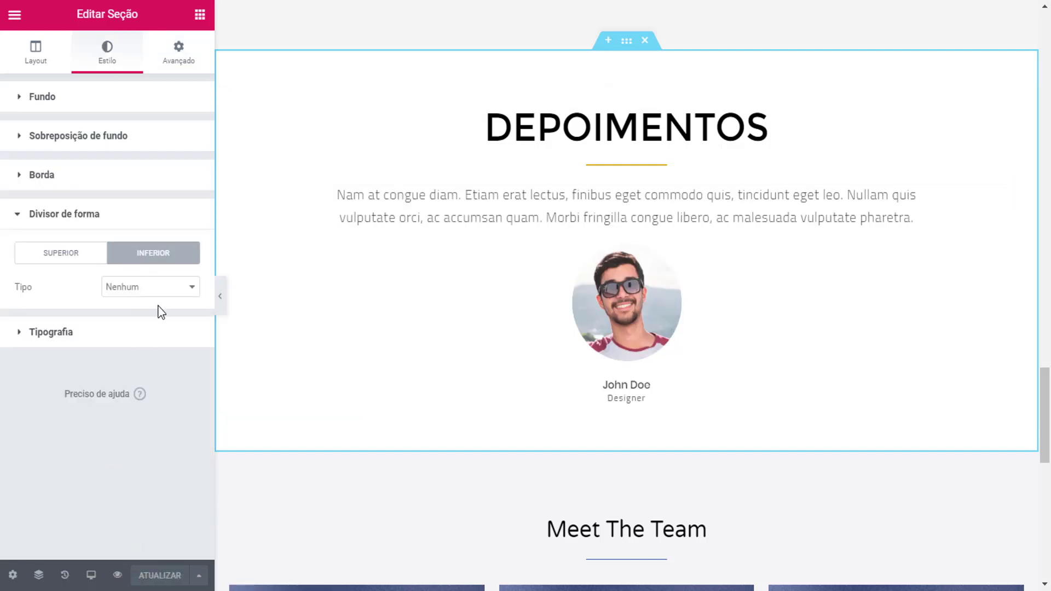
click(159, 288)
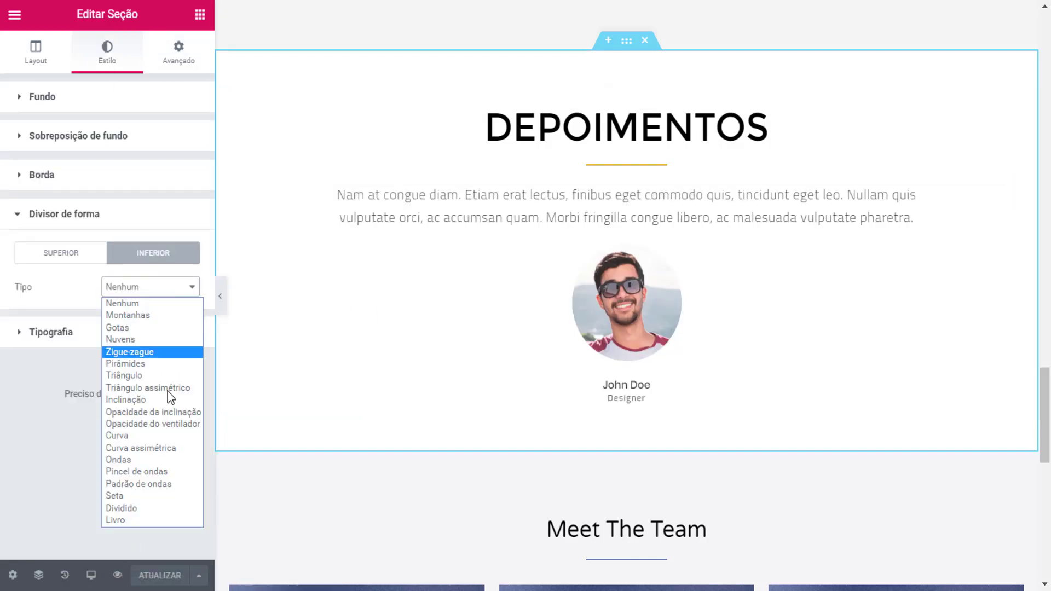
click(174, 425)
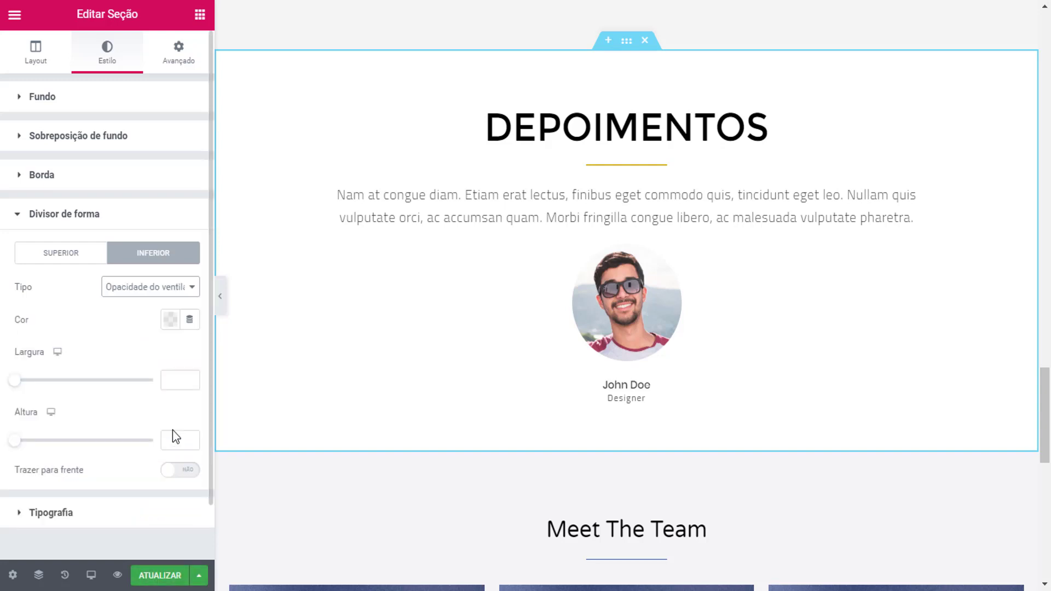
Step: Colour the divider yellow #DCB92D and preview it at full width
click(170, 320)
drag(126, 403, 232, 425)
click(255, 356)
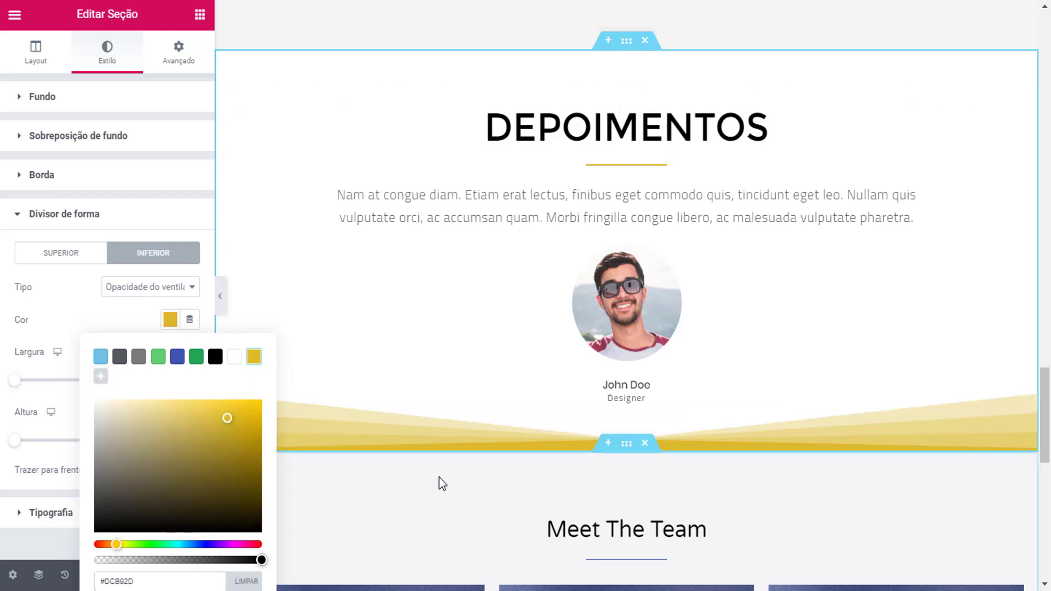
scroll(438, 476, down, 2)
click(221, 297)
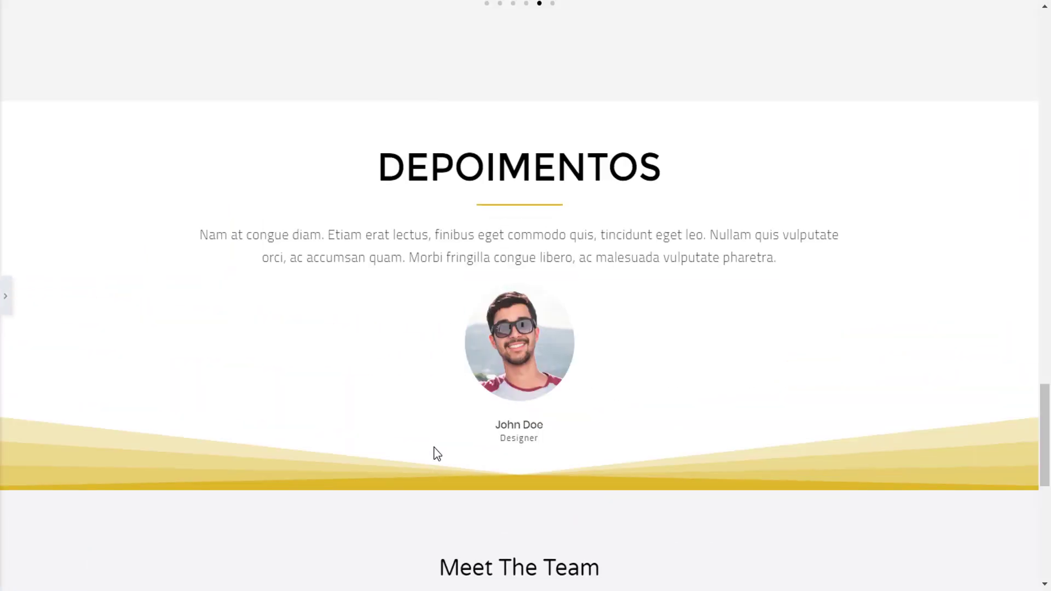
click(5, 298)
Step: Make the divider colour translucent (#DCB92D80) and save the page
click(170, 319)
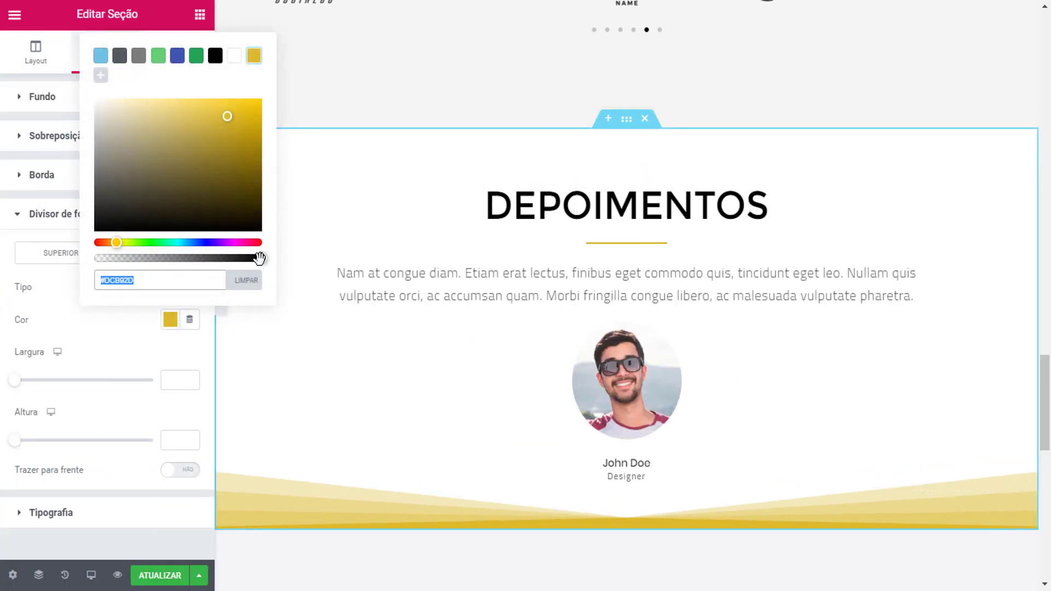
drag(261, 258, 188, 259)
click(228, 305)
click(222, 306)
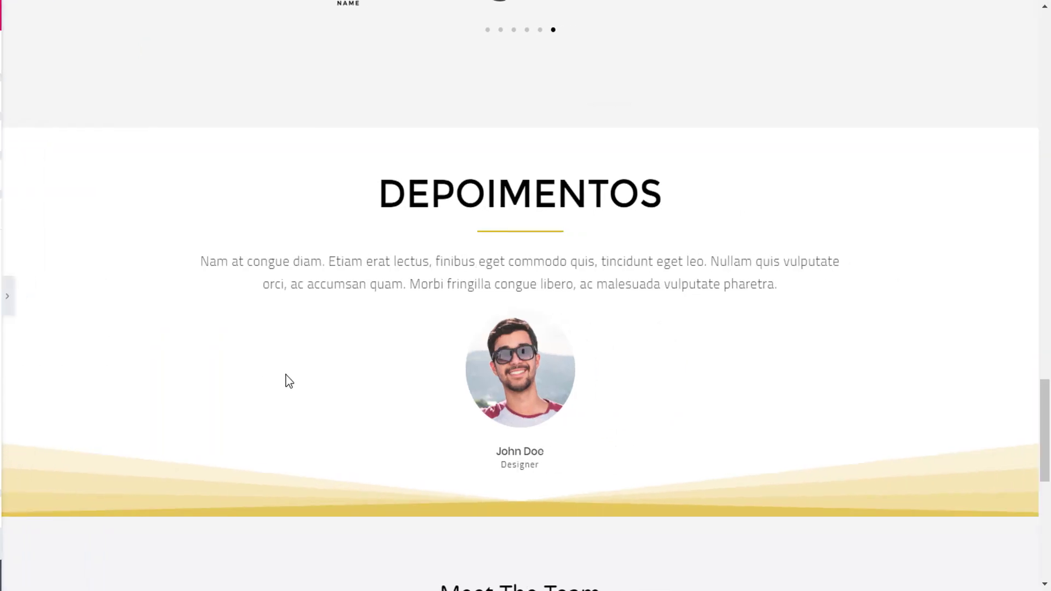
scroll(287, 374, down, 1)
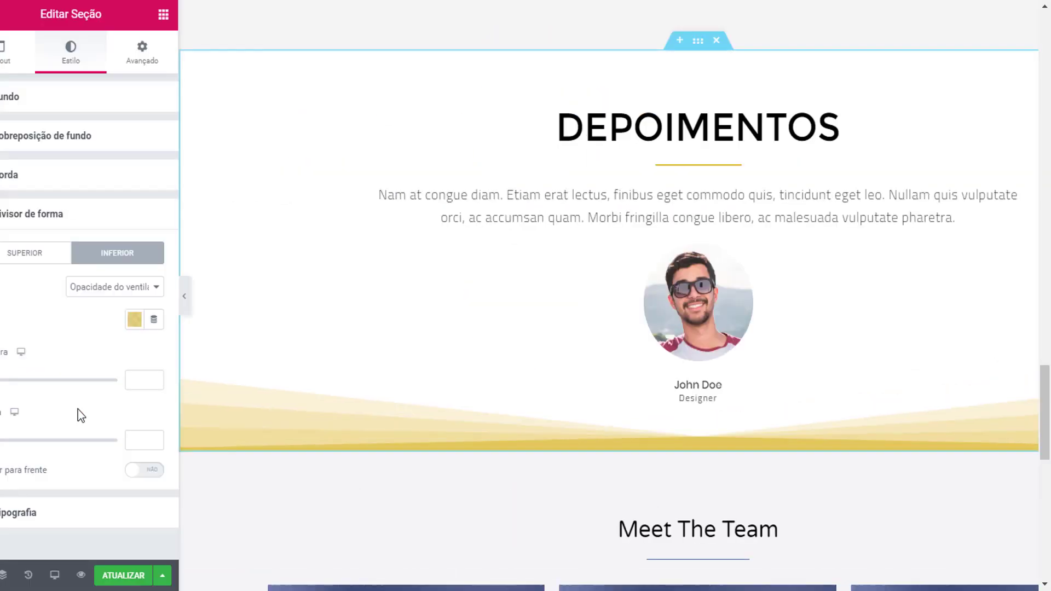
click(169, 320)
mouse_move(190, 257)
mouse_down()
mouse_move(108, 257)
mouse_move(177, 255)
mouse_up()
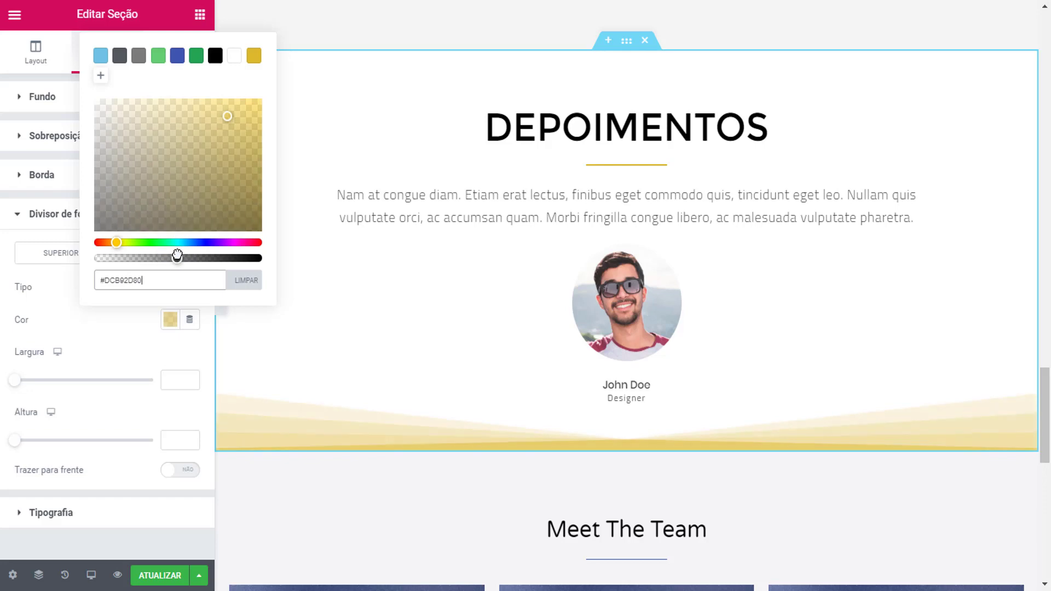
key(Escape)
key(ctrl+s)
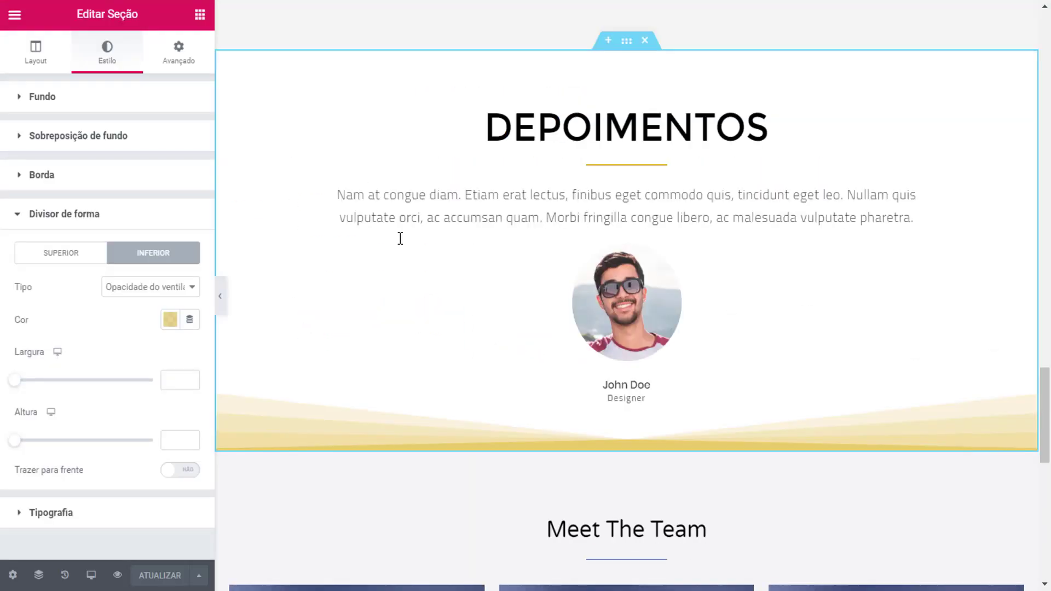
Step: Scroll to the team section and open Fred Buster's name heading
scroll(419, 439, down, 6)
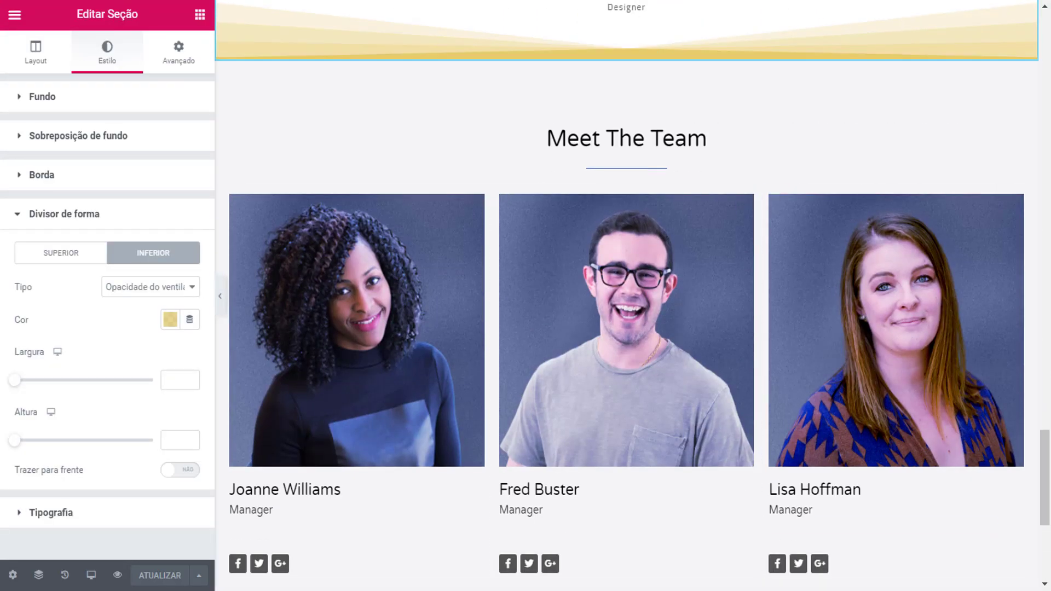
scroll(753, 481, down, 2)
scroll(549, 355, up, 2)
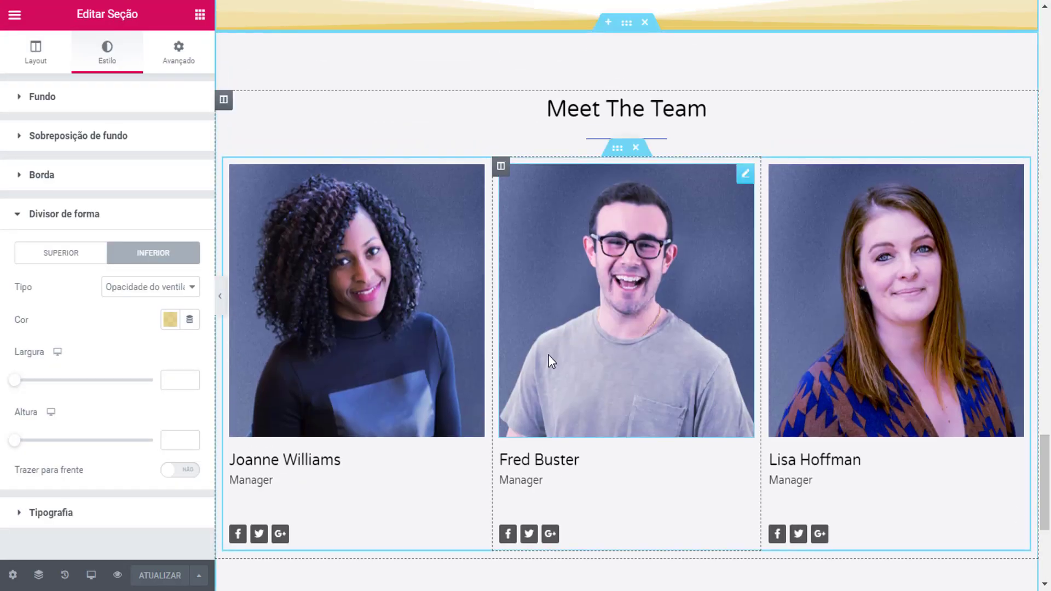
scroll(628, 241, up, 3)
scroll(573, 363, down, 3)
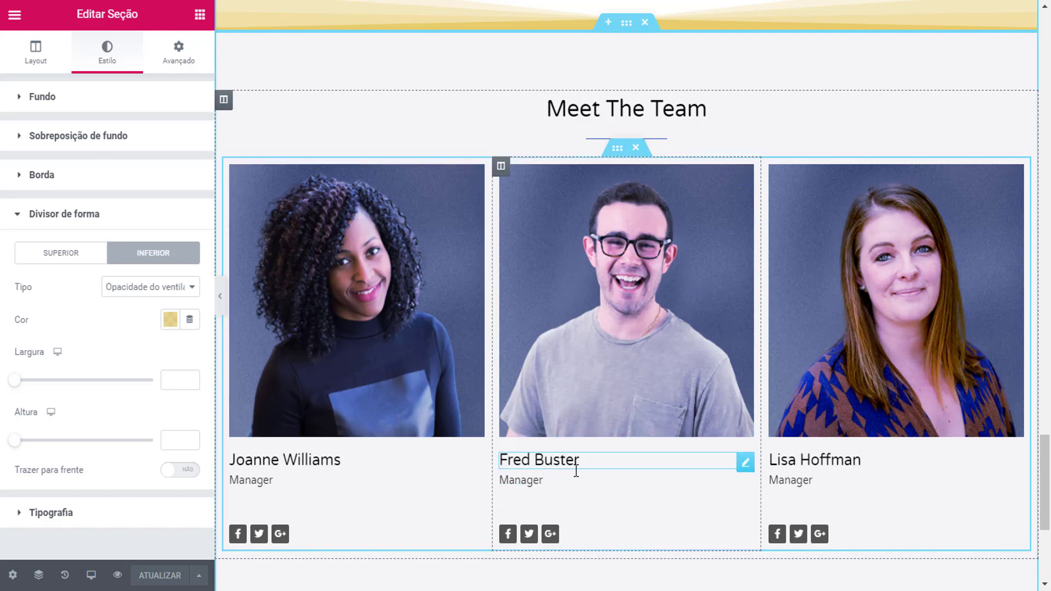
click(745, 463)
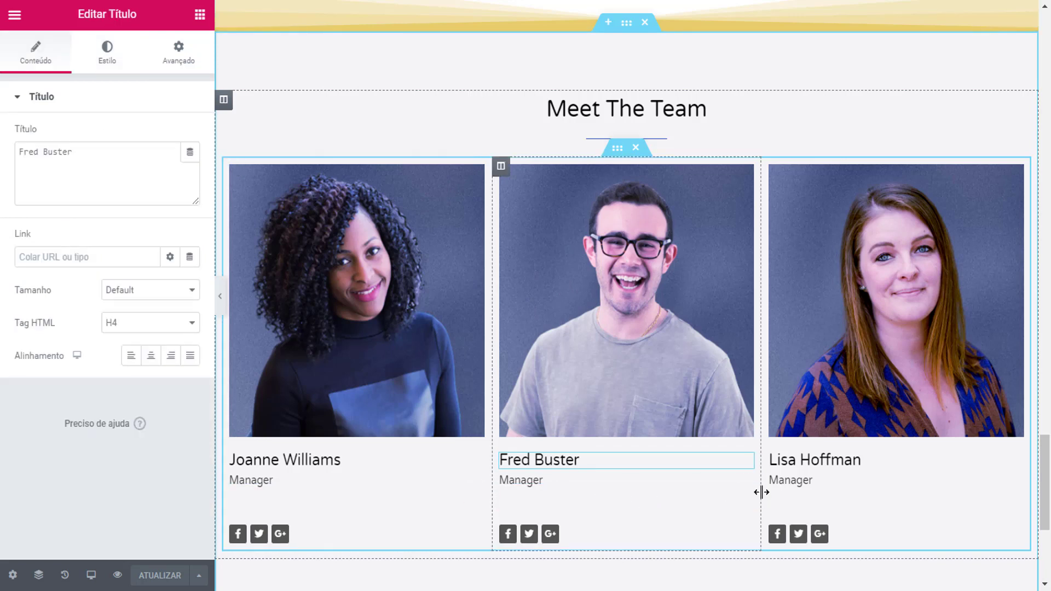
scroll(992, 418, down, 2)
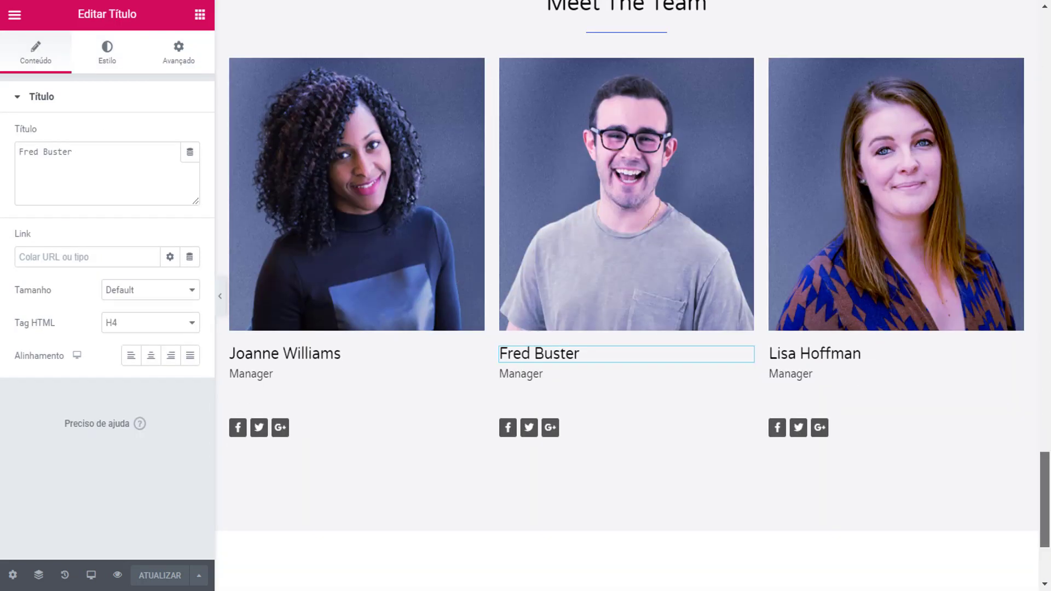
scroll(969, 402, up, 2)
scroll(1046, 452, up, 10)
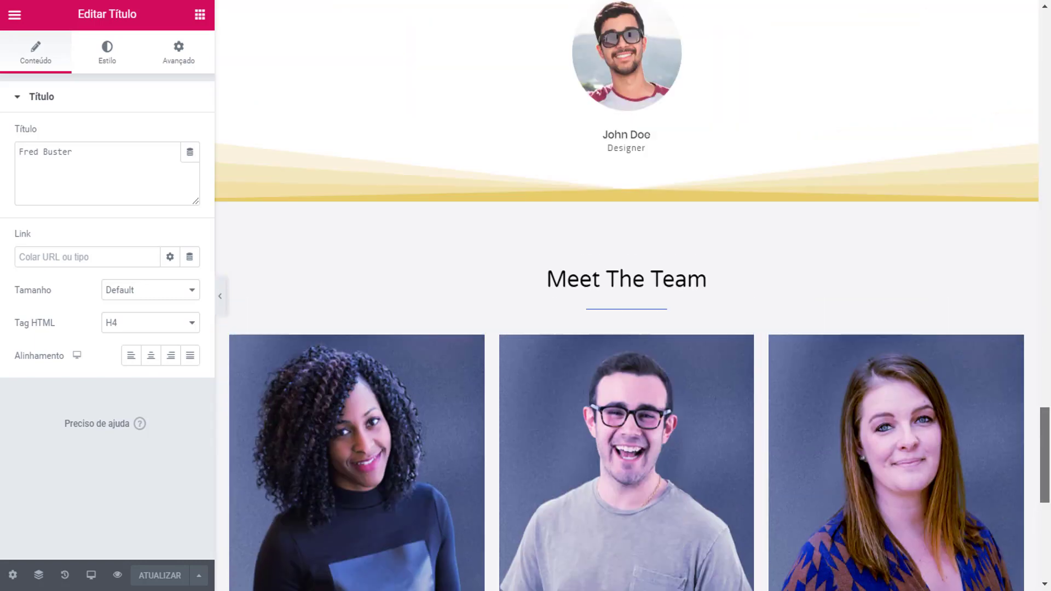
scroll(1032, 294, down, 1)
Step: Paste the DEPOIMENTOS heading style onto the Meet The Team heading
right_click(1022, 301)
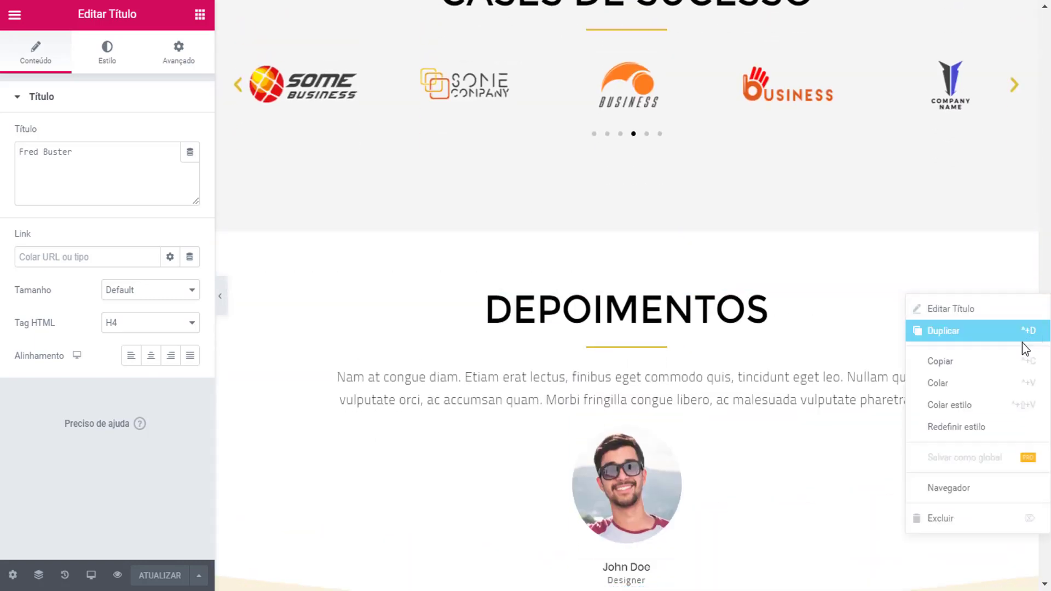
key(Escape)
scroll(1007, 249, down, 9)
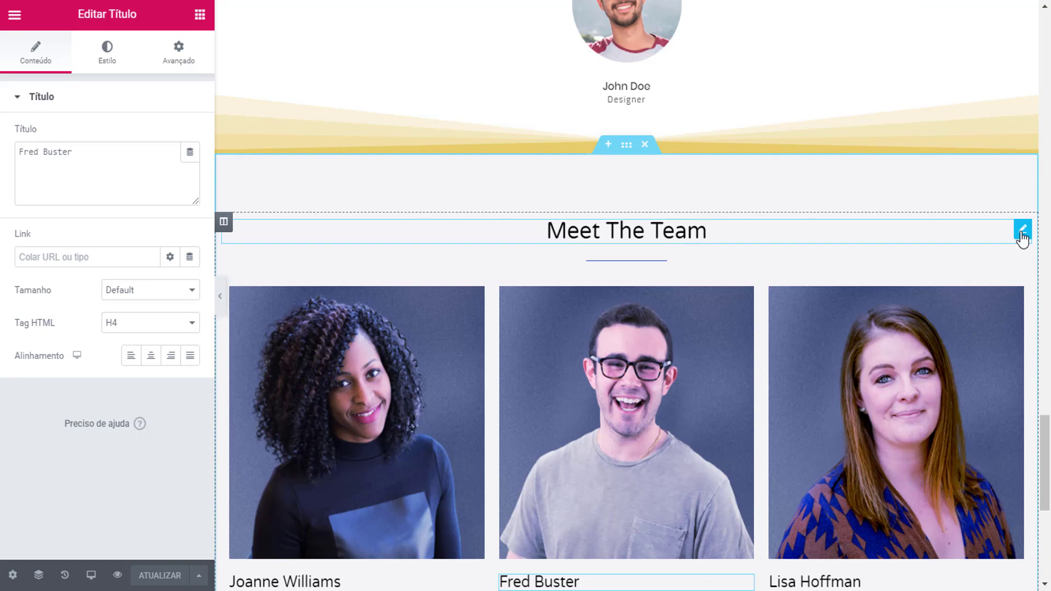
right_click(1022, 234)
click(1018, 343)
scroll(1047, 356, up, 10)
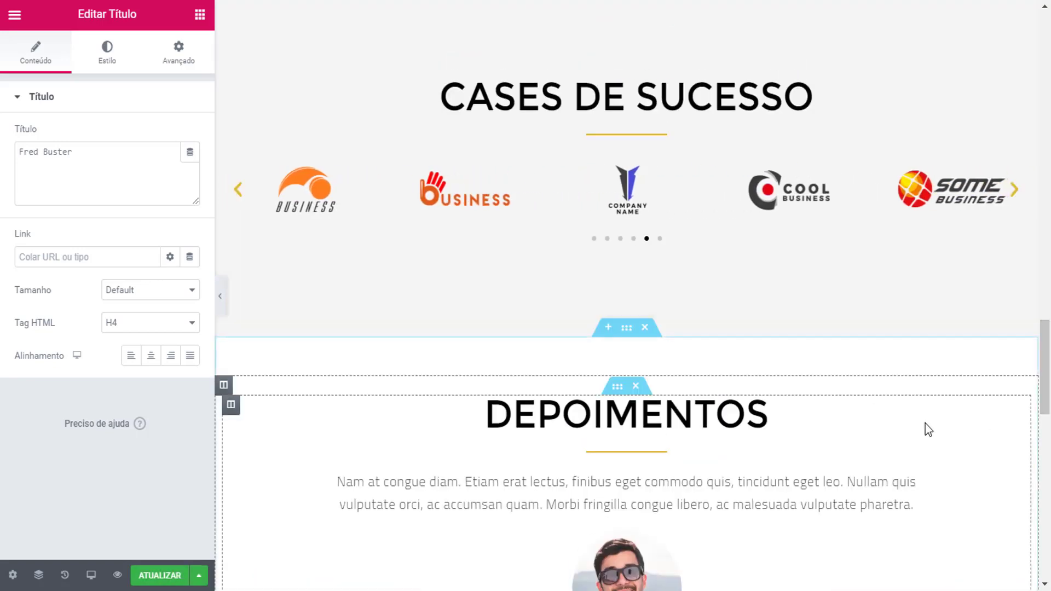
scroll(995, 281, down, 3)
Step: Copy the yellow line under DEPOIMENTOS and bring up the team divider's menu
right_click(1027, 318)
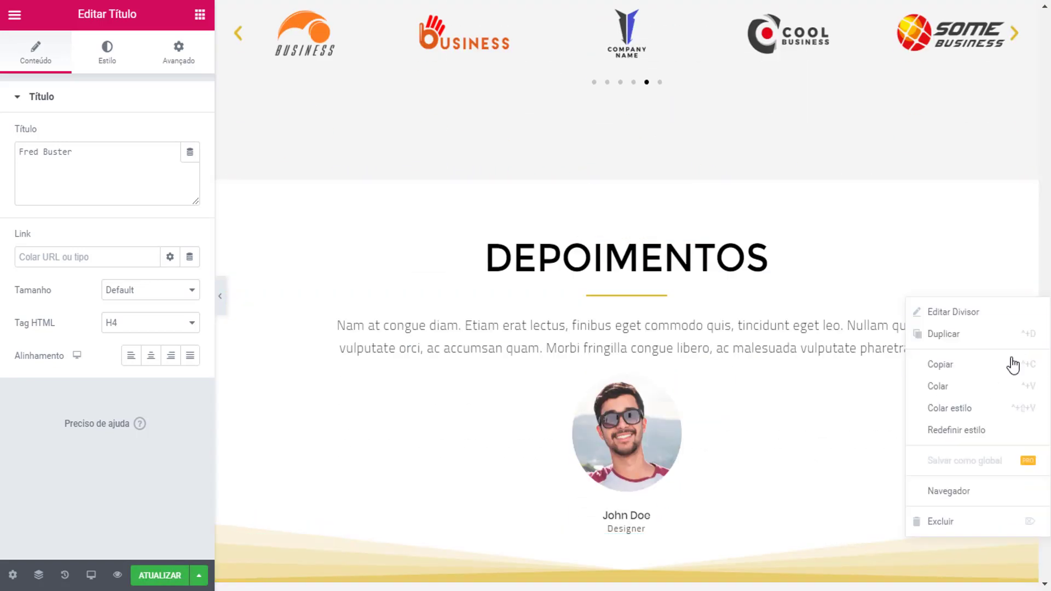
click(1012, 363)
scroll(812, 171, down, 8)
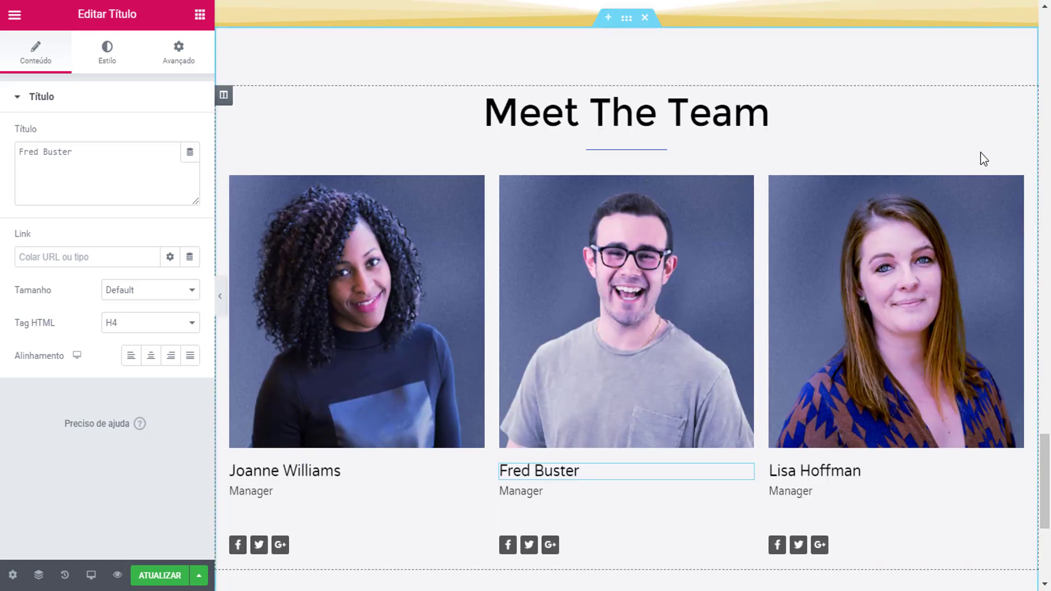
right_click(1021, 158)
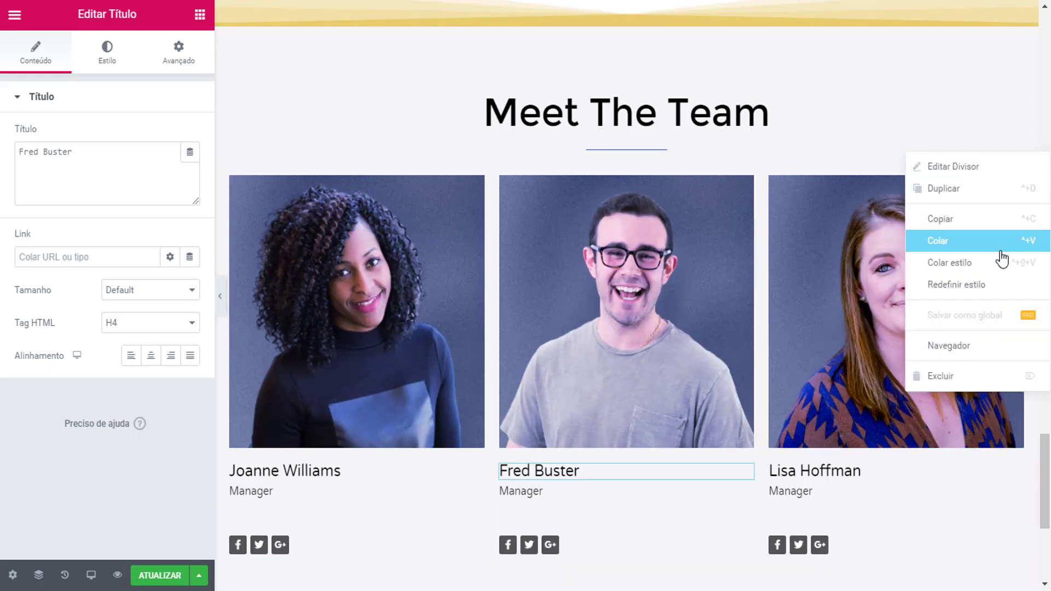
Step: Paste the gold line style onto the team divider and retitle the heading NOSSO TIME
click(971, 264)
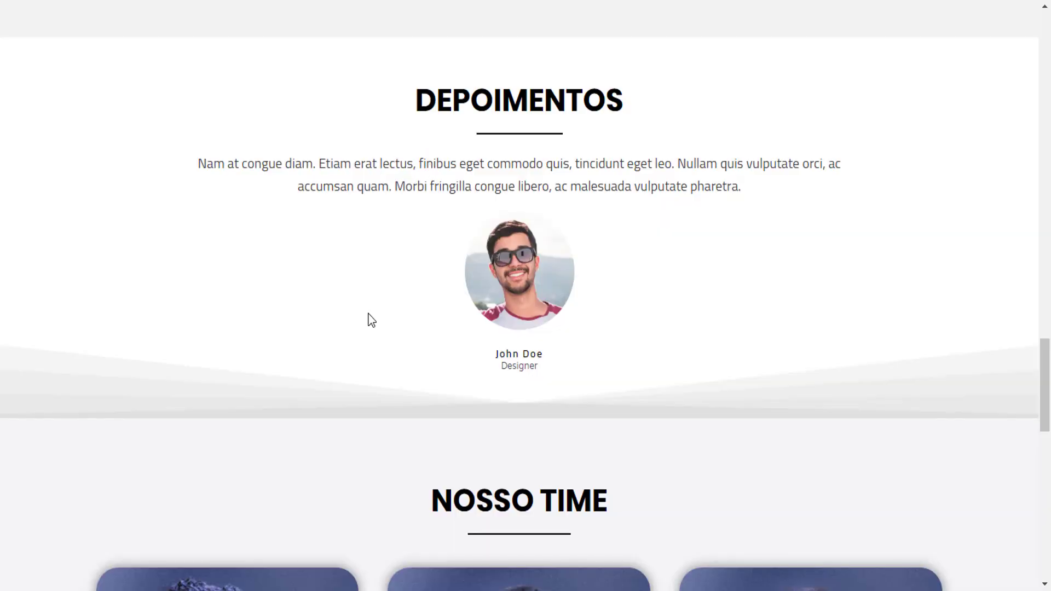
scroll(371, 320, down, 5)
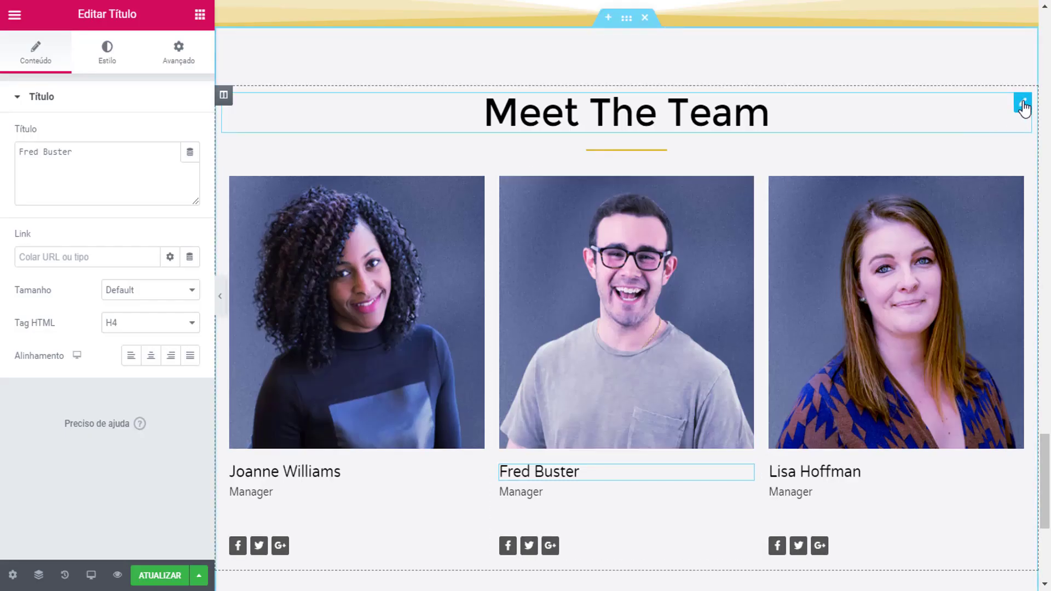
click(1023, 108)
triple_click(165, 187)
text(NOSSO TIME)
scroll(778, 327, up, 1)
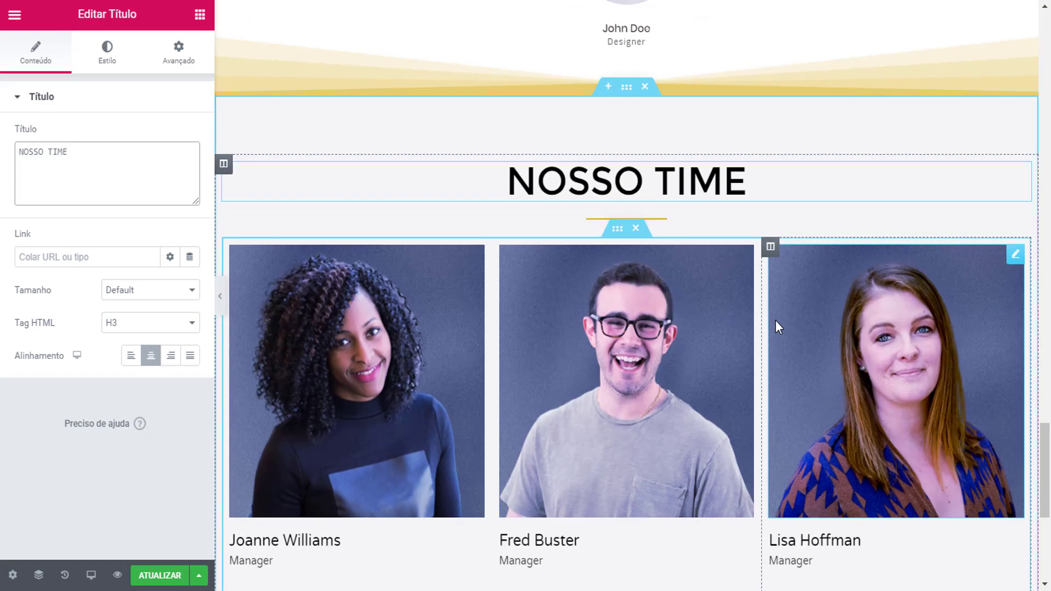
scroll(777, 326, up, 5)
scroll(777, 326, down, 9)
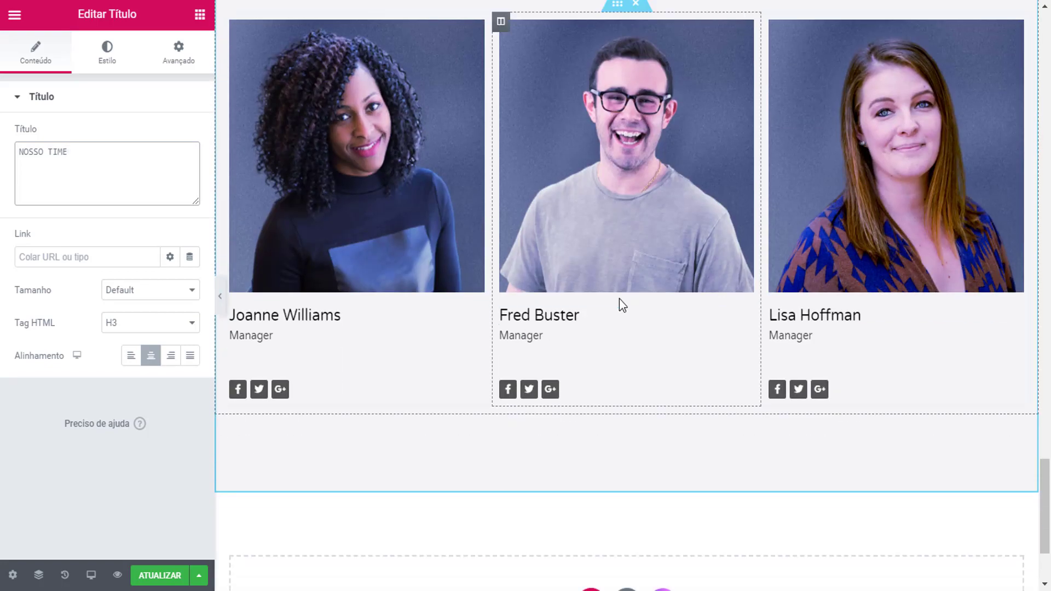
Step: Center Fred Buster's name and set its font to Montserrat
click(579, 310)
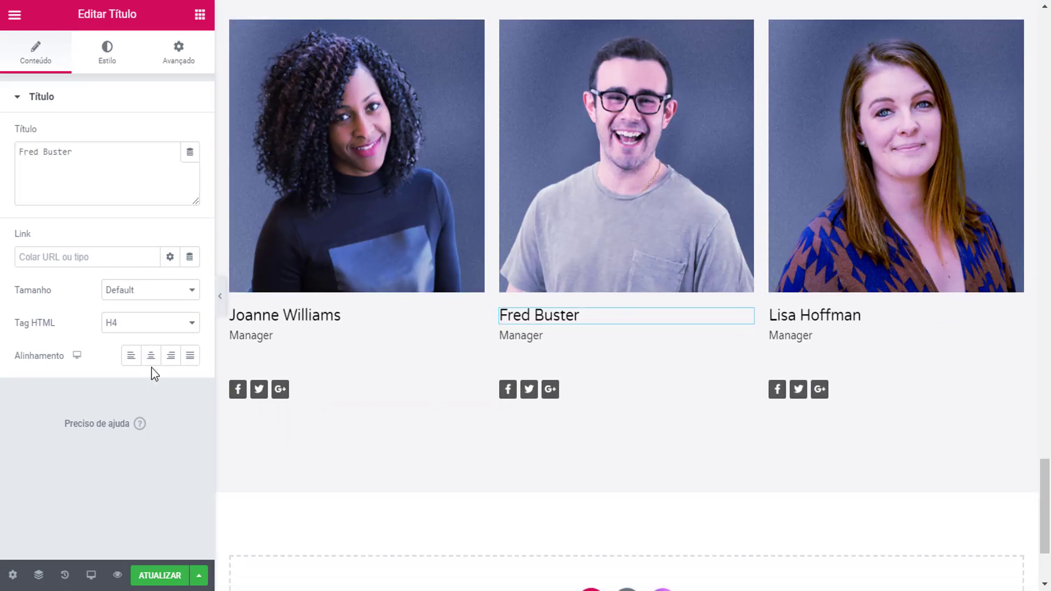
click(151, 357)
click(96, 58)
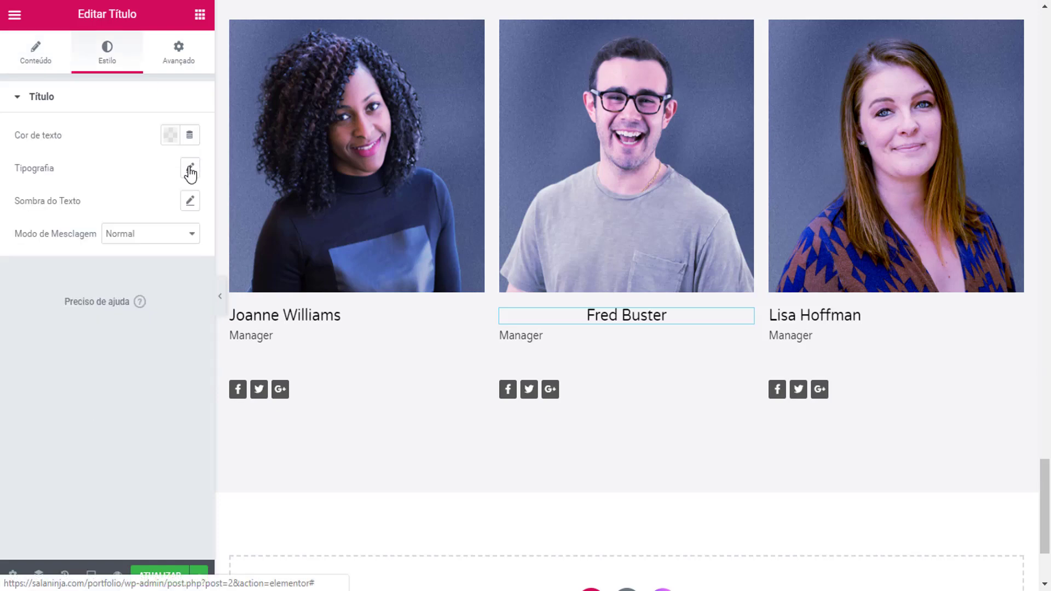
click(188, 170)
click(172, 212)
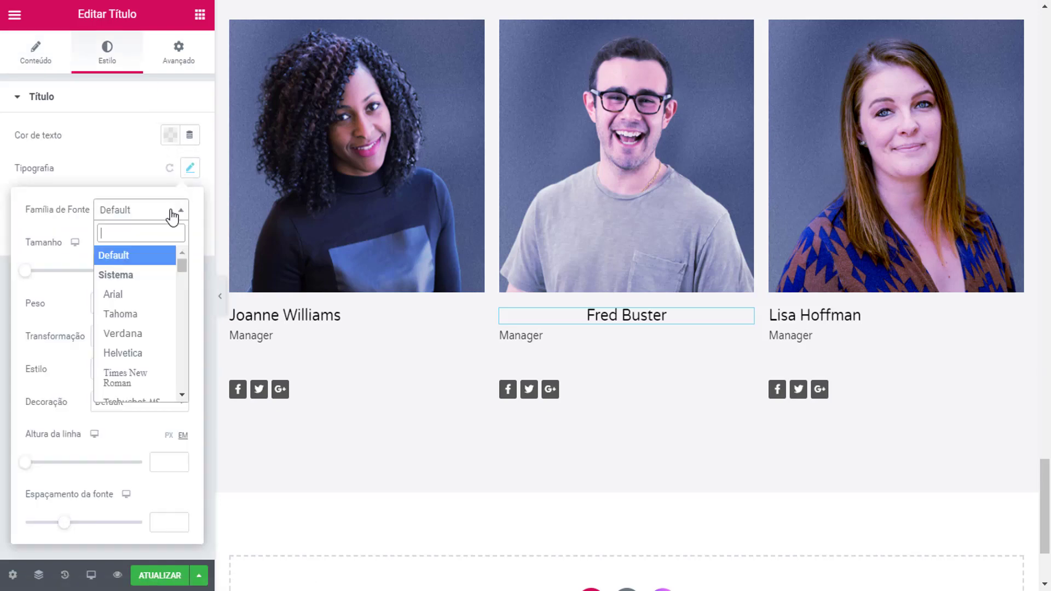
text(mont)
key(Down)
key(Down)
key(Return)
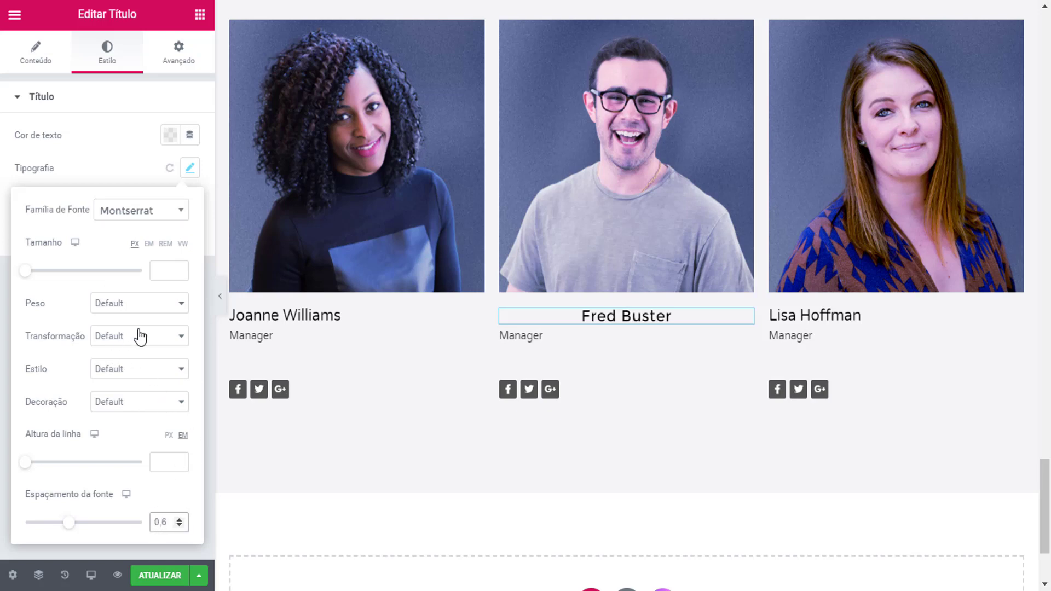
Step: Choose a font weight for the name and make it all capitals
click(145, 309)
click(124, 442)
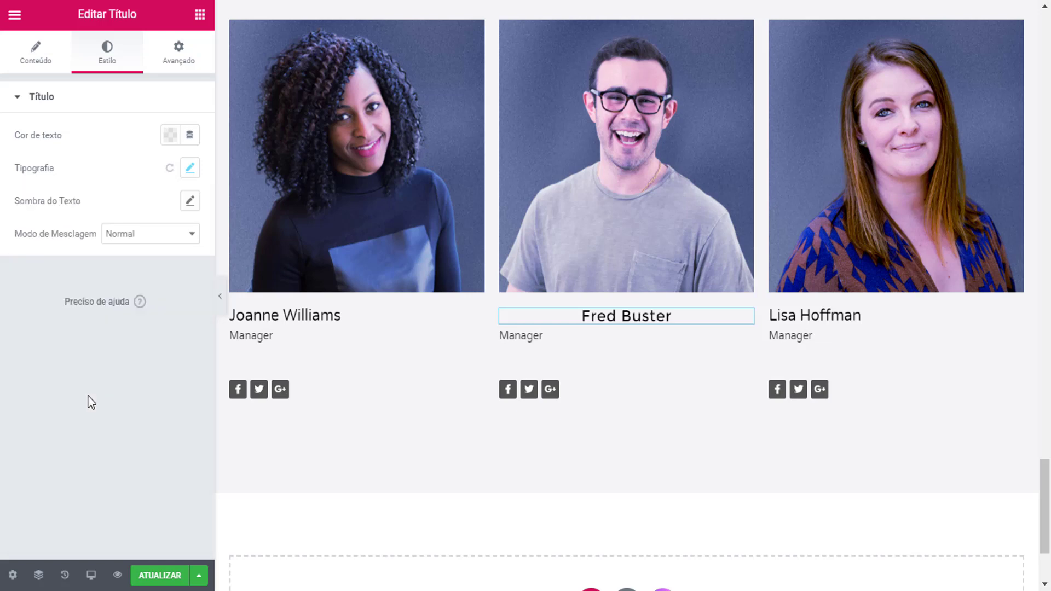
click(190, 167)
click(136, 346)
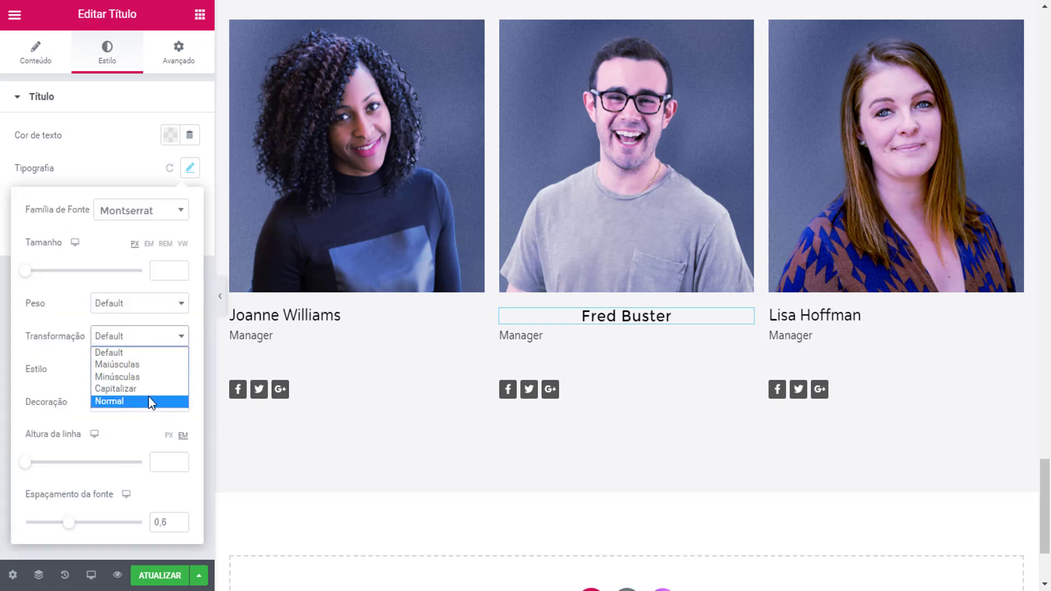
click(117, 365)
click(1, 439)
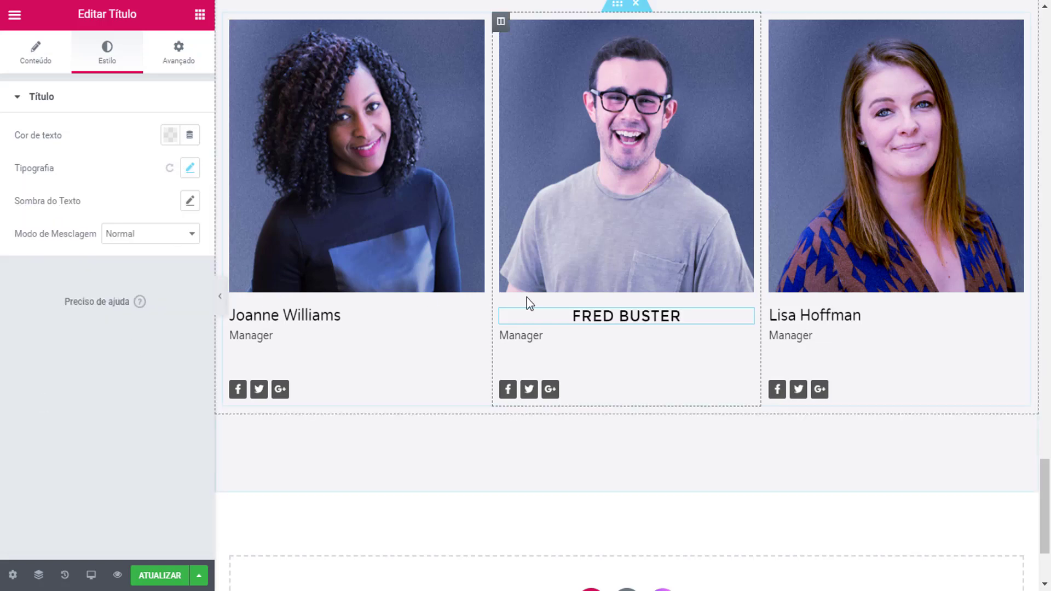
click(745, 350)
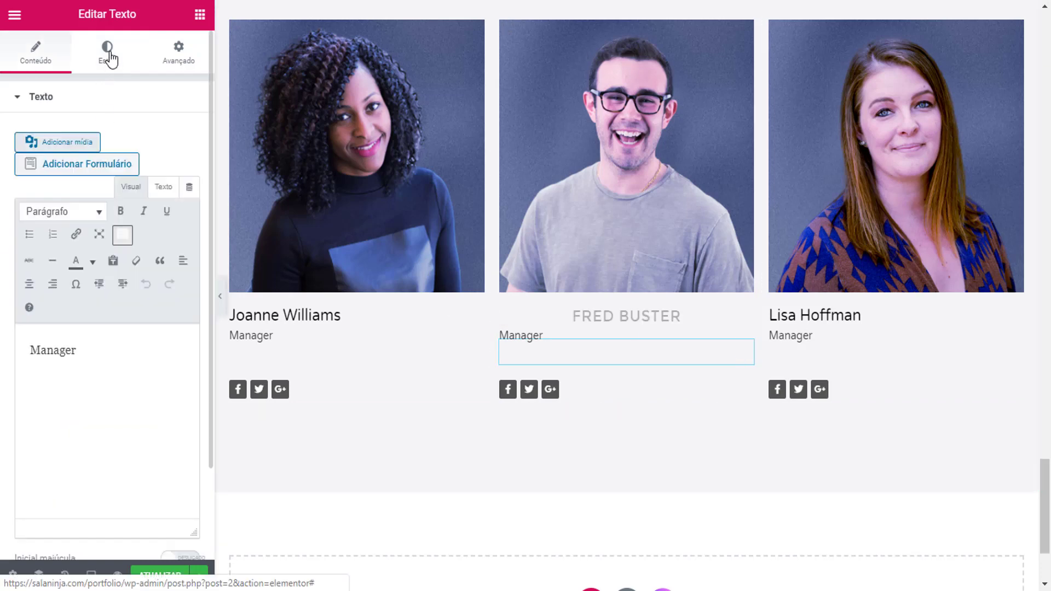
Step: Center the Manager caption and set its font to Cairo
click(107, 52)
click(151, 135)
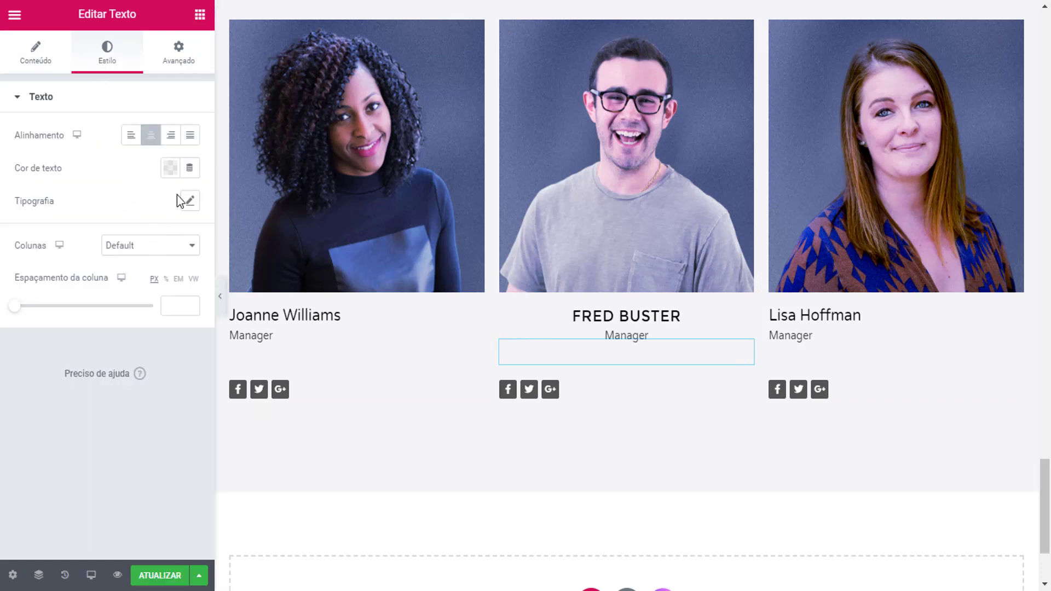
click(190, 203)
click(149, 243)
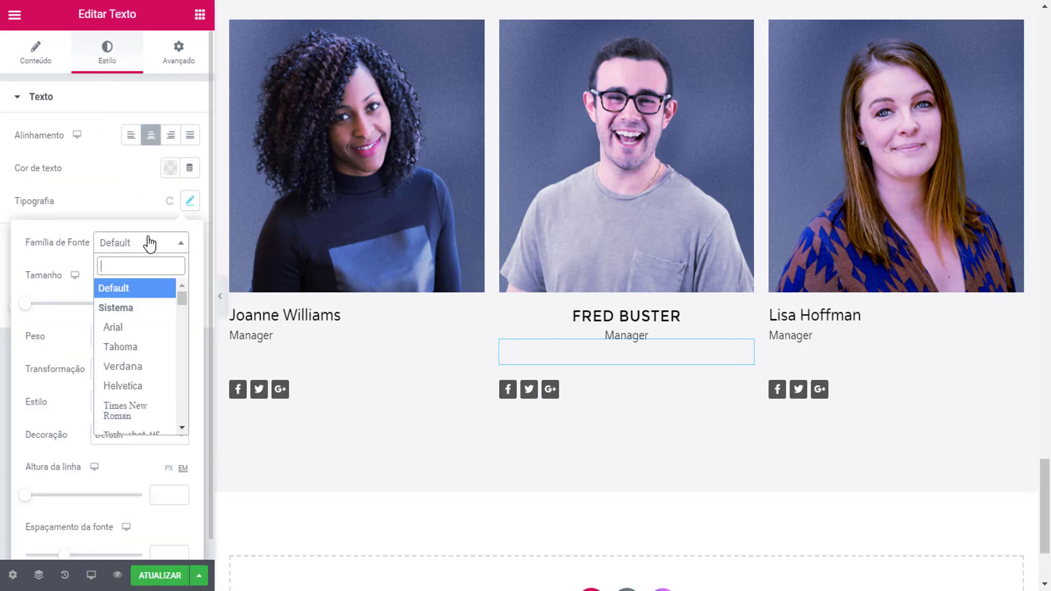
text(cairo)
key(Return)
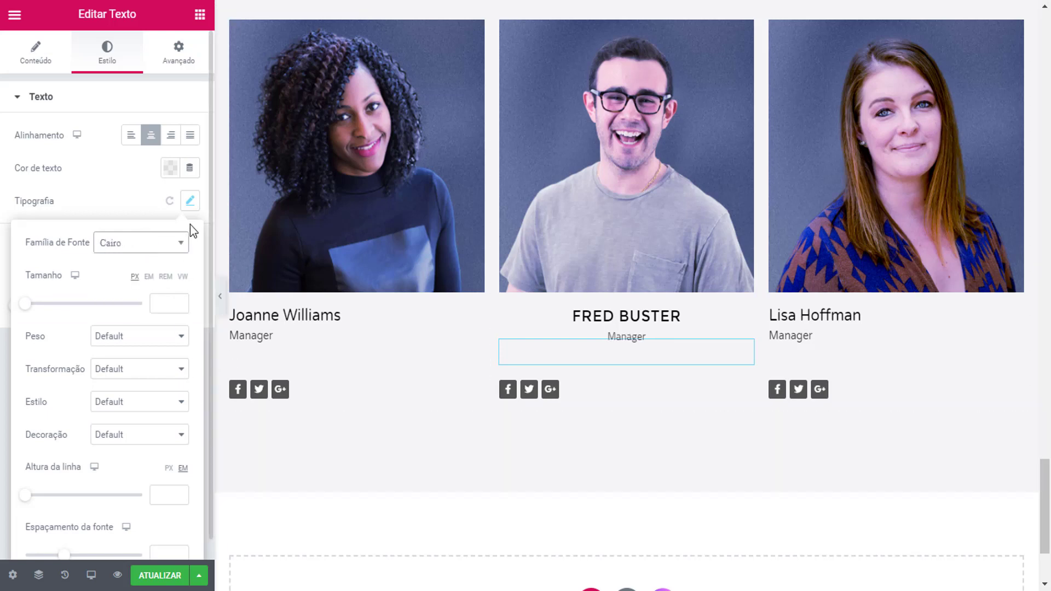
Step: Reset the caption's top margin to 0
click(181, 59)
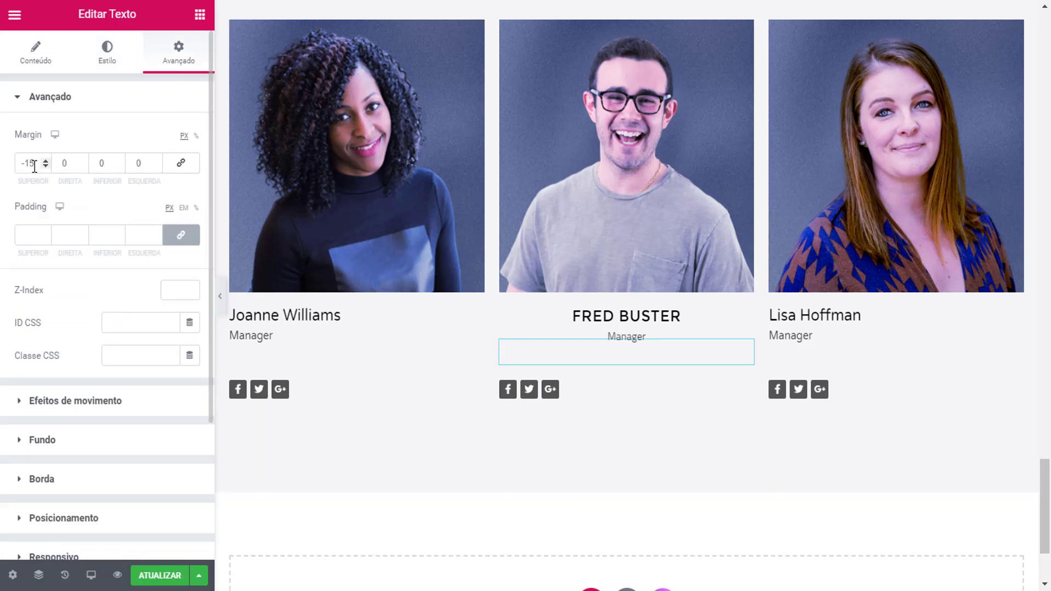
text(0)
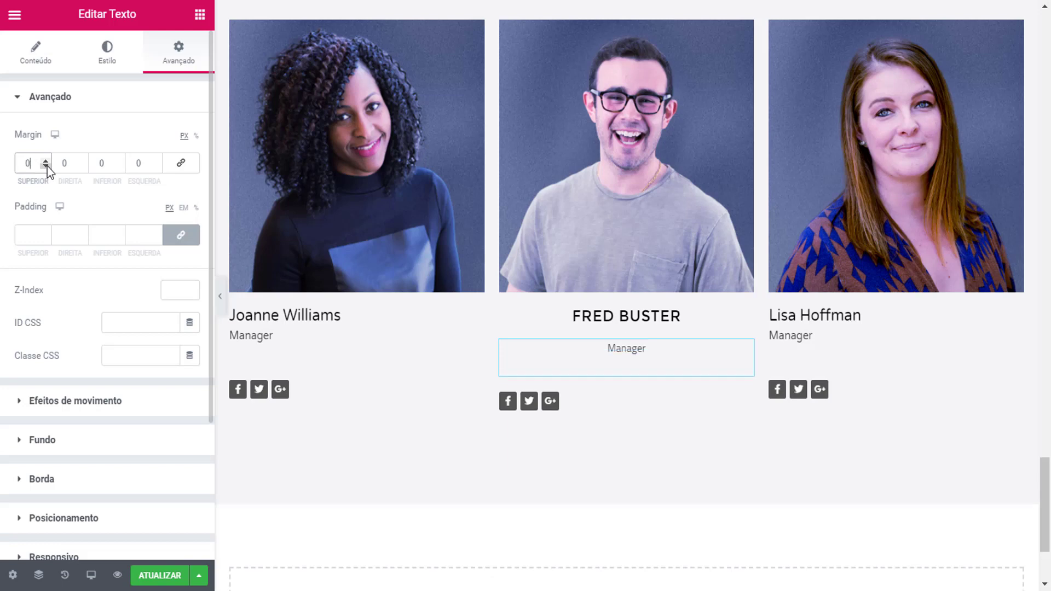
click(33, 58)
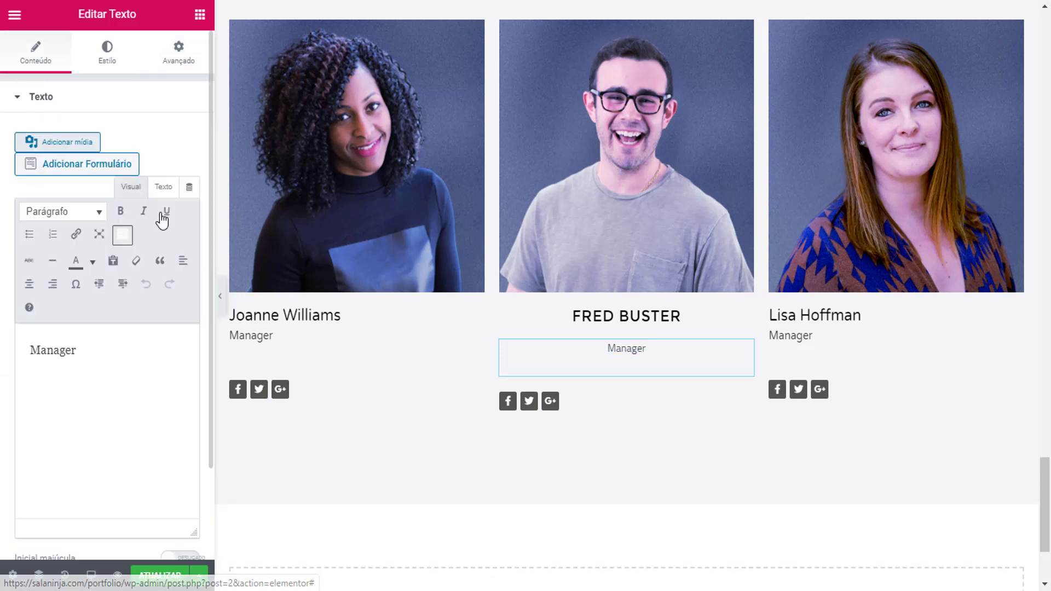
click(165, 188)
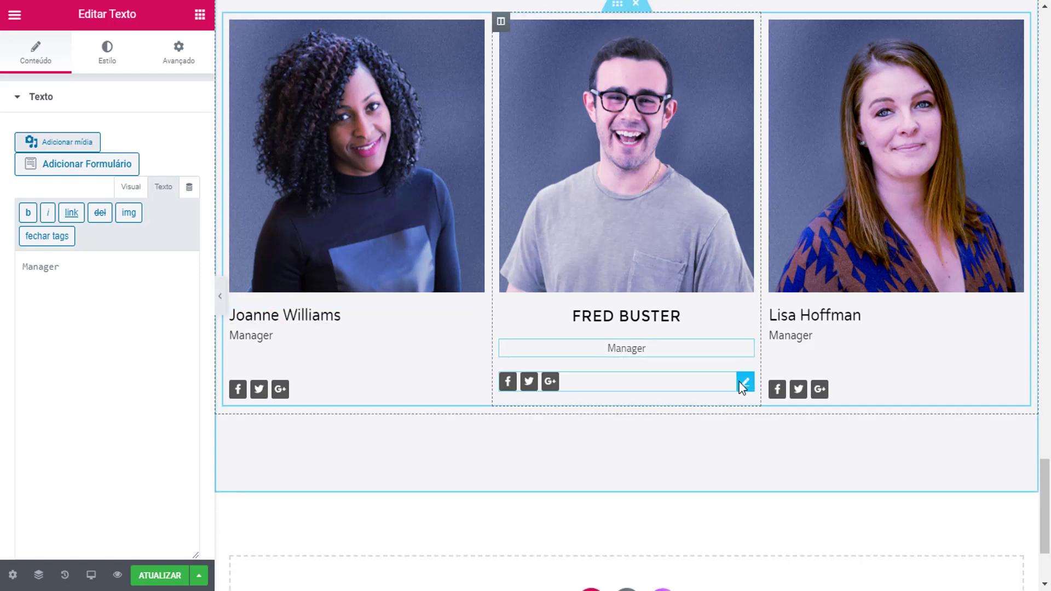
Step: Center Fred's social icons, delete Google Plus, and add a Whatsapp icon item
click(742, 388)
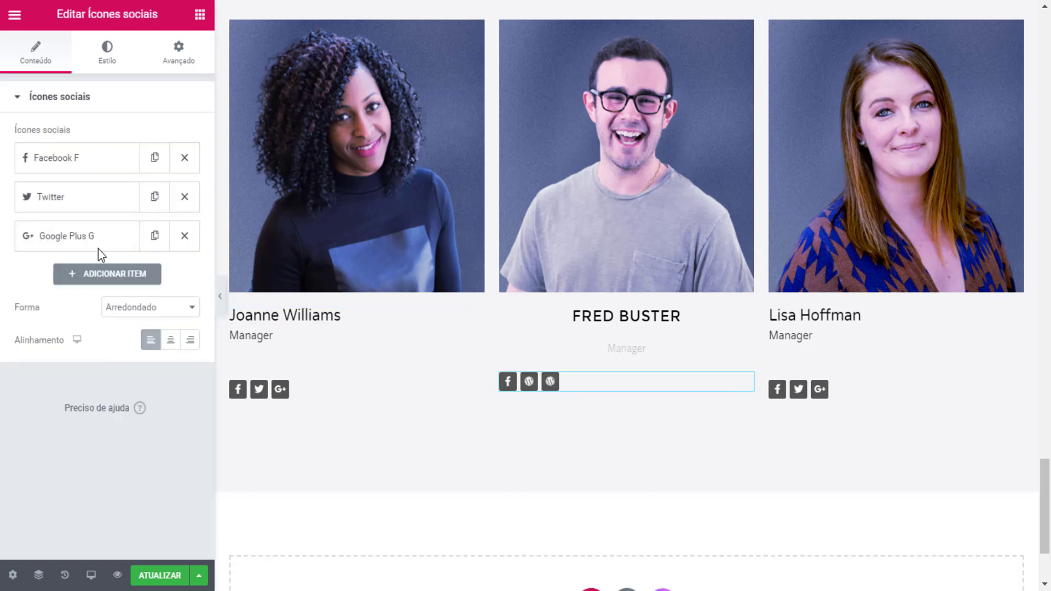
click(171, 340)
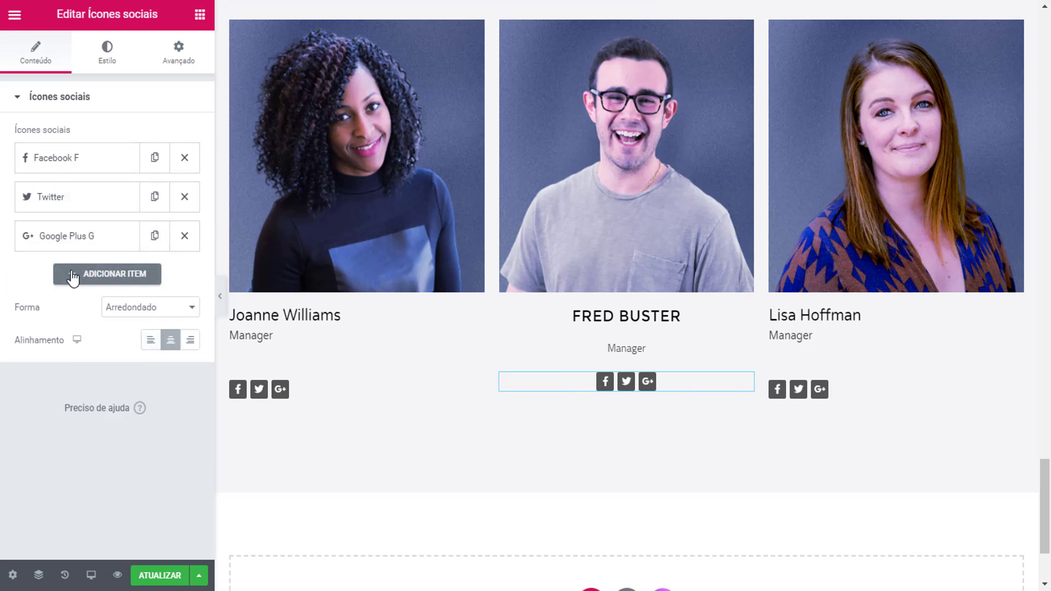
click(185, 235)
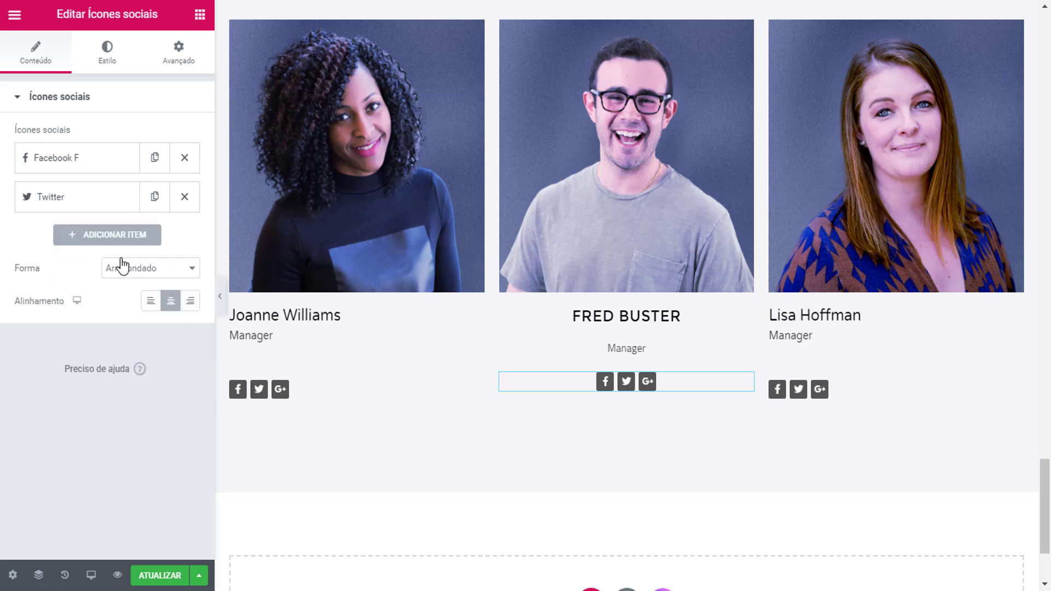
click(107, 234)
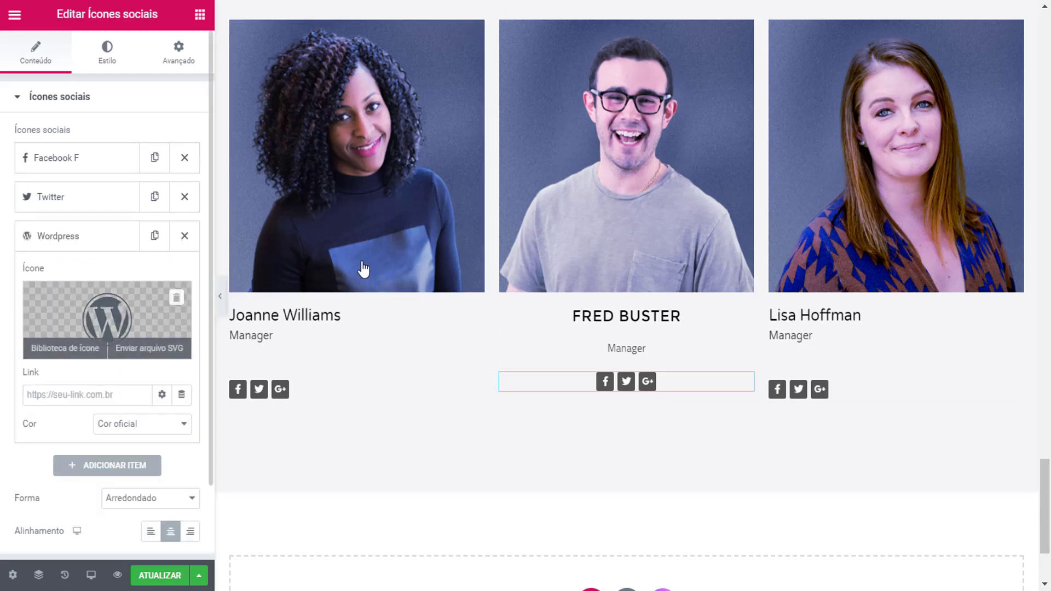
click(118, 343)
text(what)
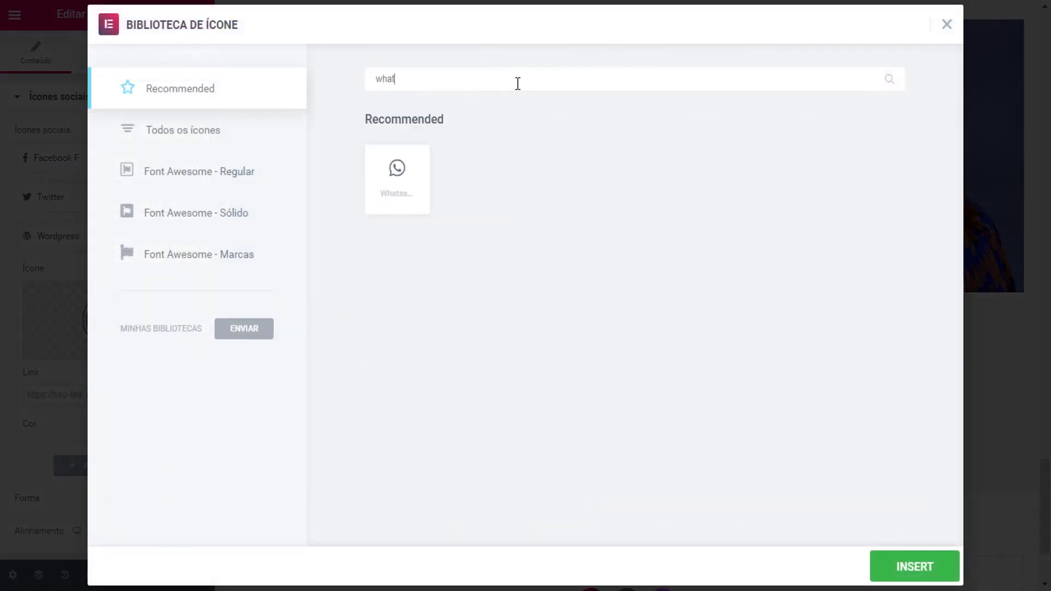
click(397, 183)
click(913, 567)
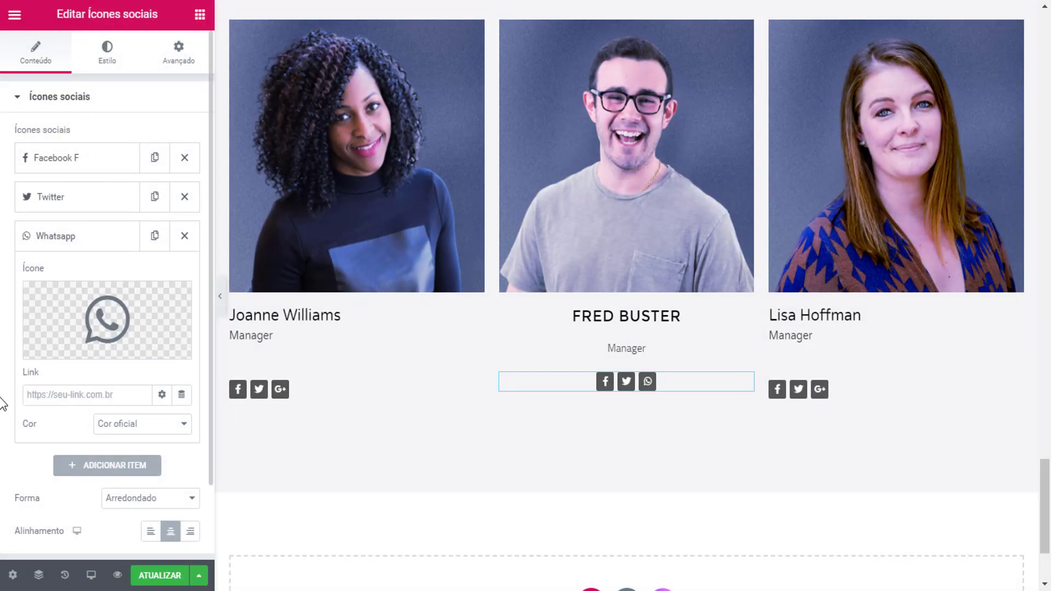
Step: Clear the social icons' primary colour and set their secondary colour to black
click(107, 53)
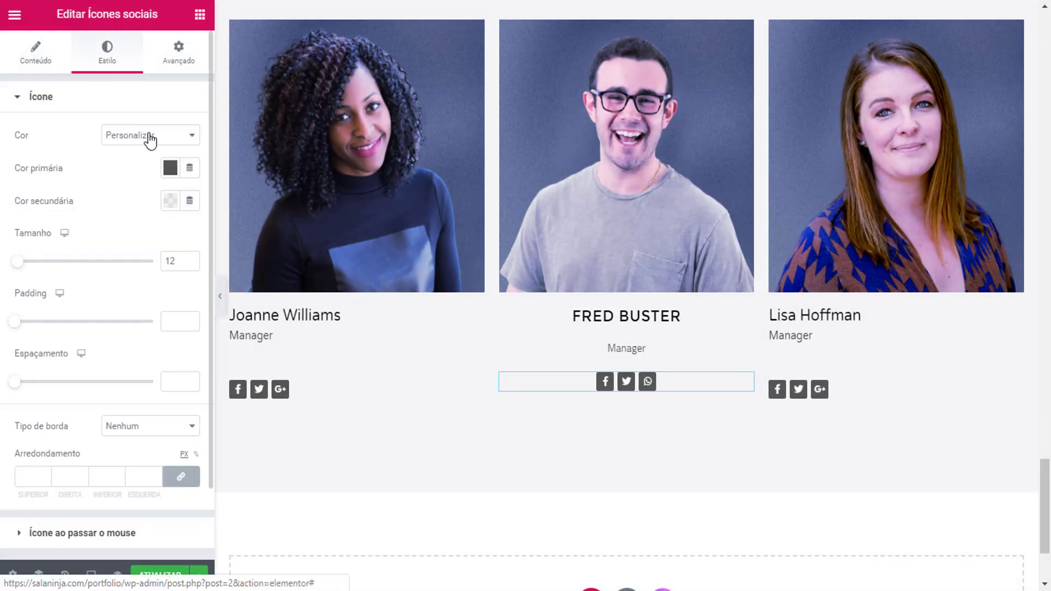
click(149, 138)
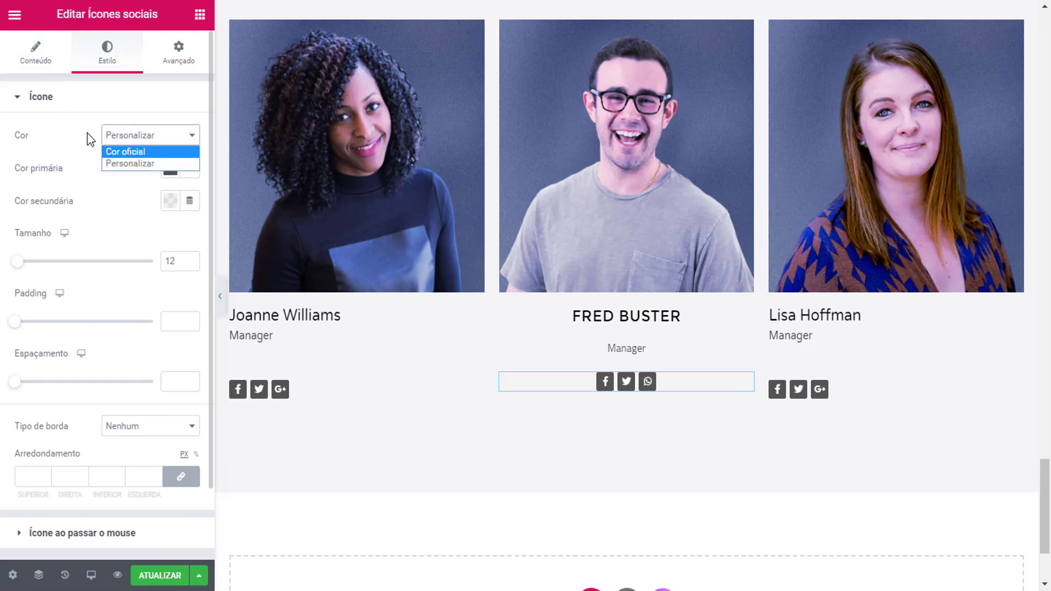
click(146, 190)
click(163, 163)
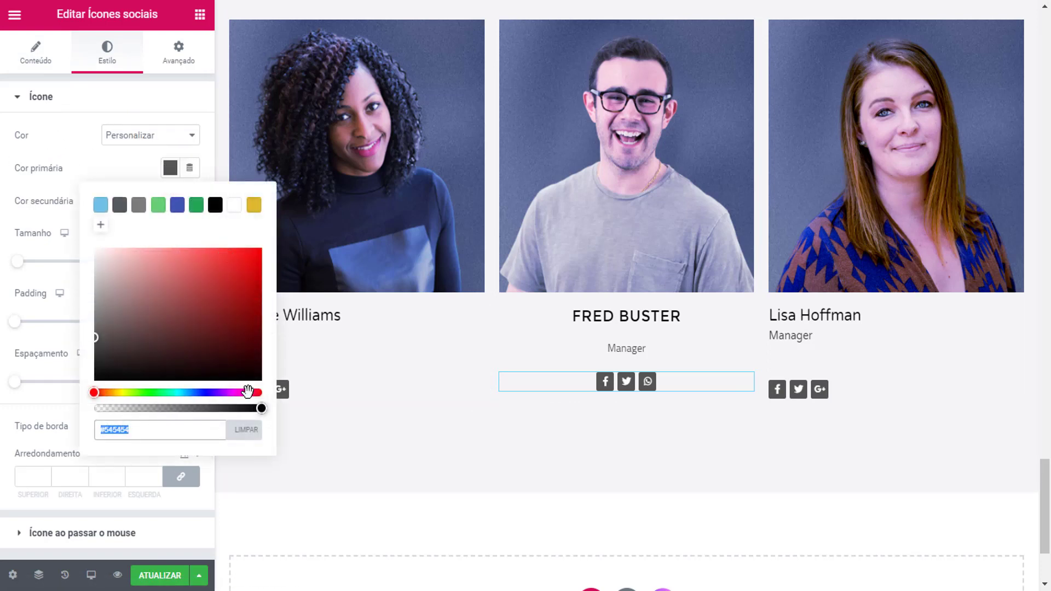
click(246, 432)
key(Escape)
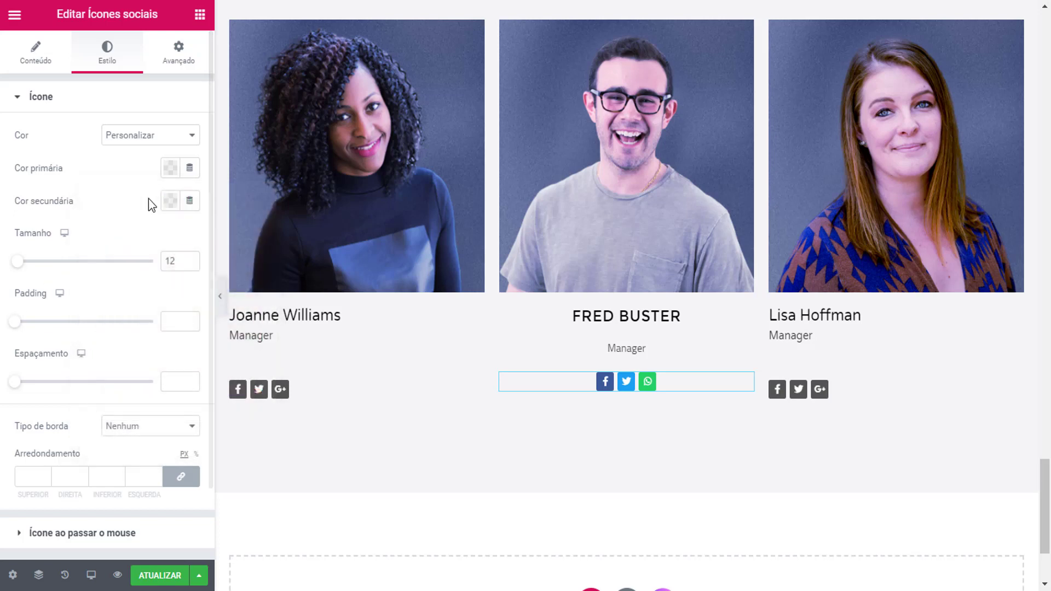
click(172, 202)
click(215, 238)
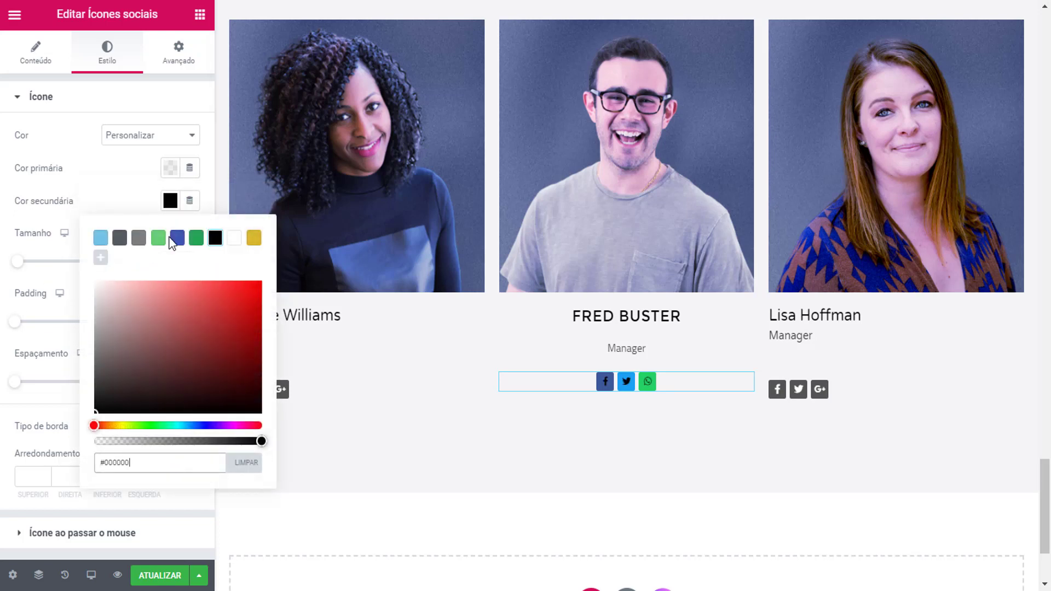
key(Escape)
scroll(150, 472, down, 2)
scroll(149, 471, up, 2)
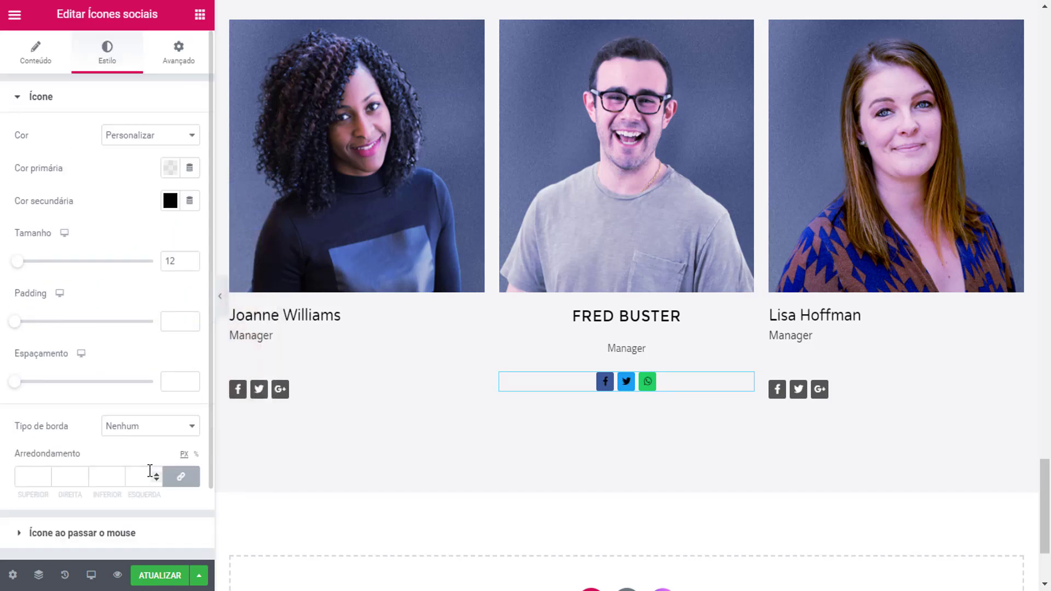
click(137, 141)
click(139, 162)
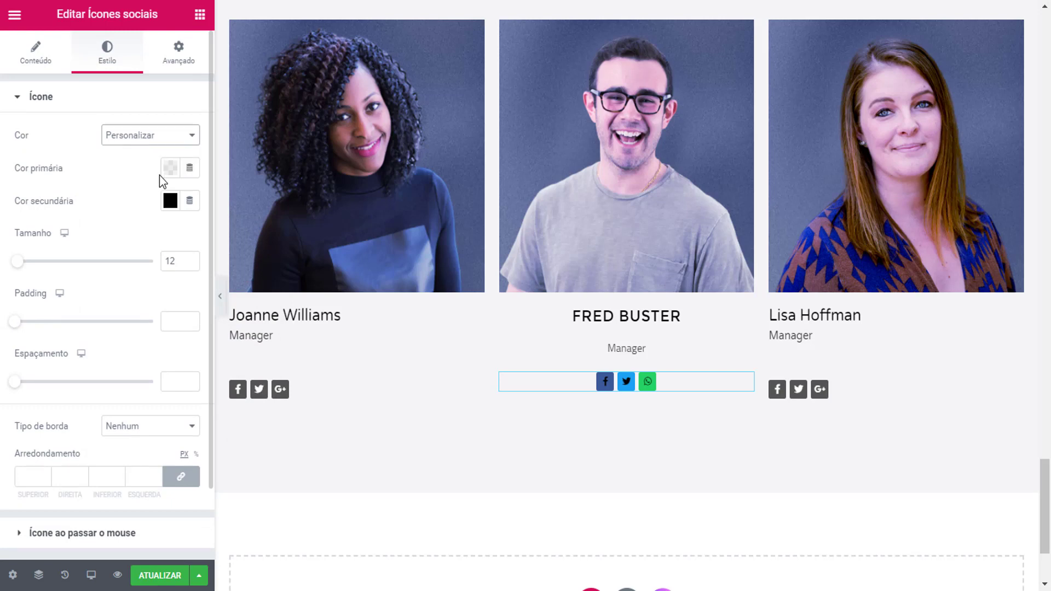
Step: Rework the icon colours, ending with pure black icons on a fully transparent background
click(172, 204)
click(212, 322)
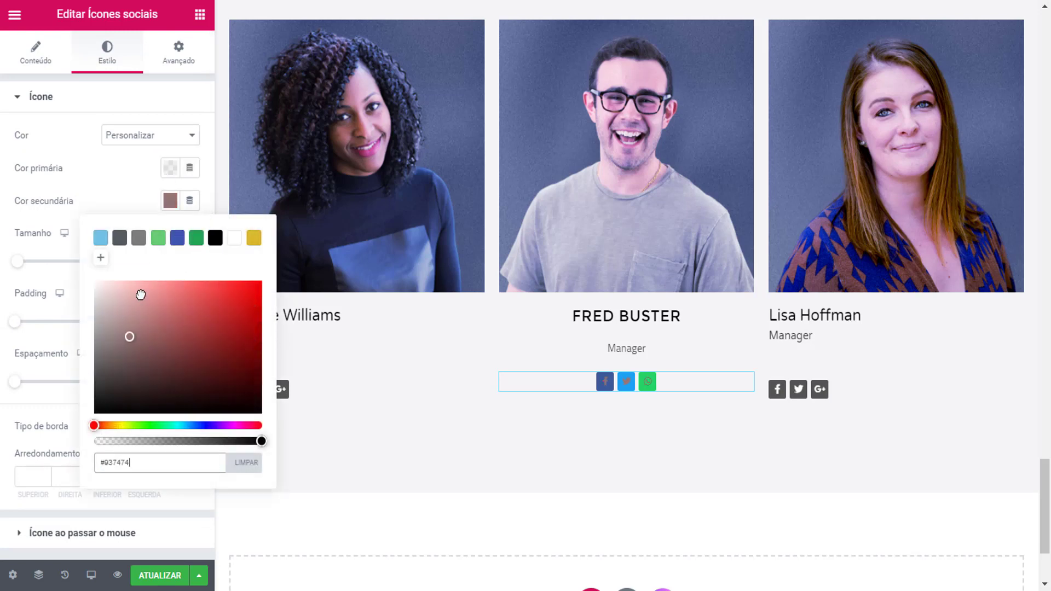
click(168, 174)
click(214, 220)
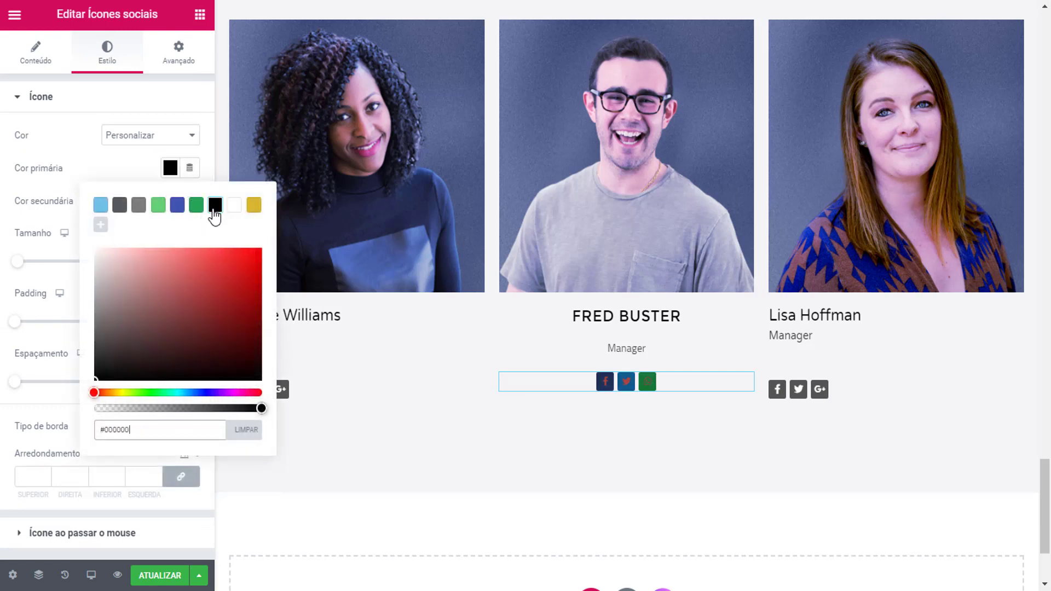
key(Escape)
click(172, 204)
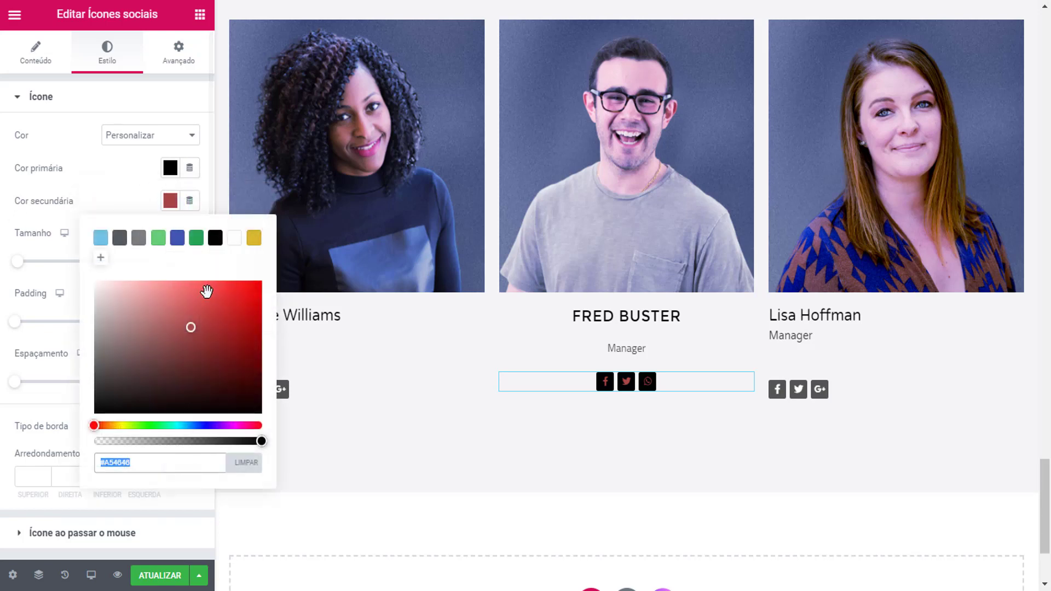
click(234, 245)
click(3, 290)
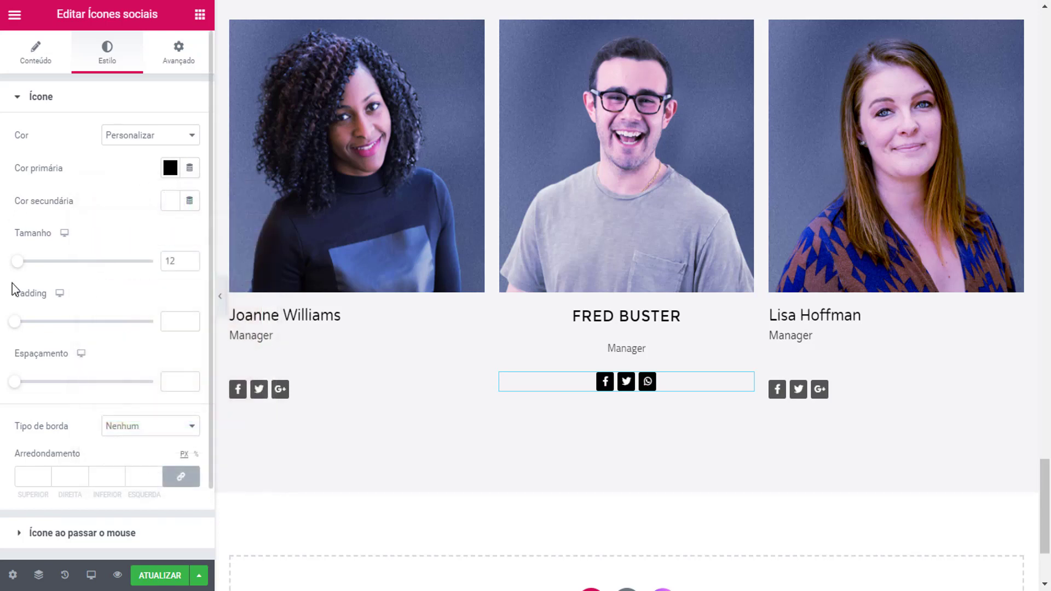
click(181, 205)
drag(188, 278, 273, 424)
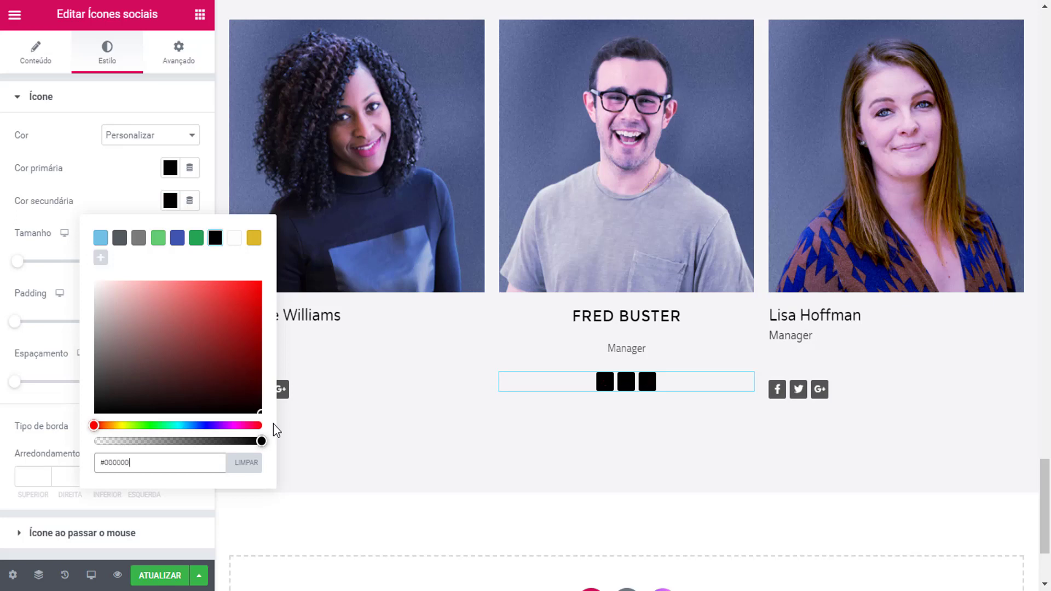
click(170, 168)
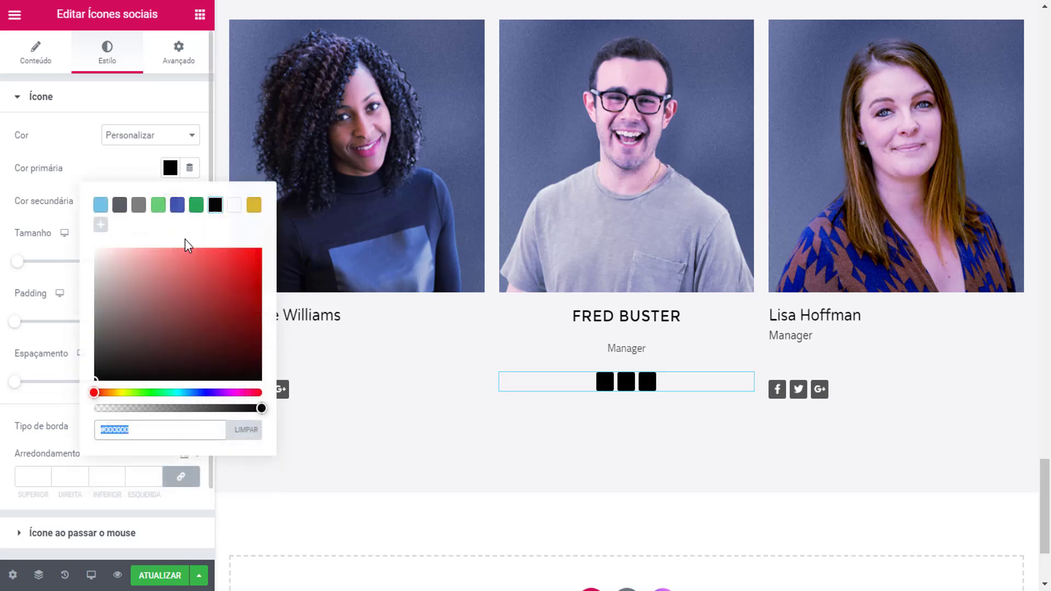
click(245, 430)
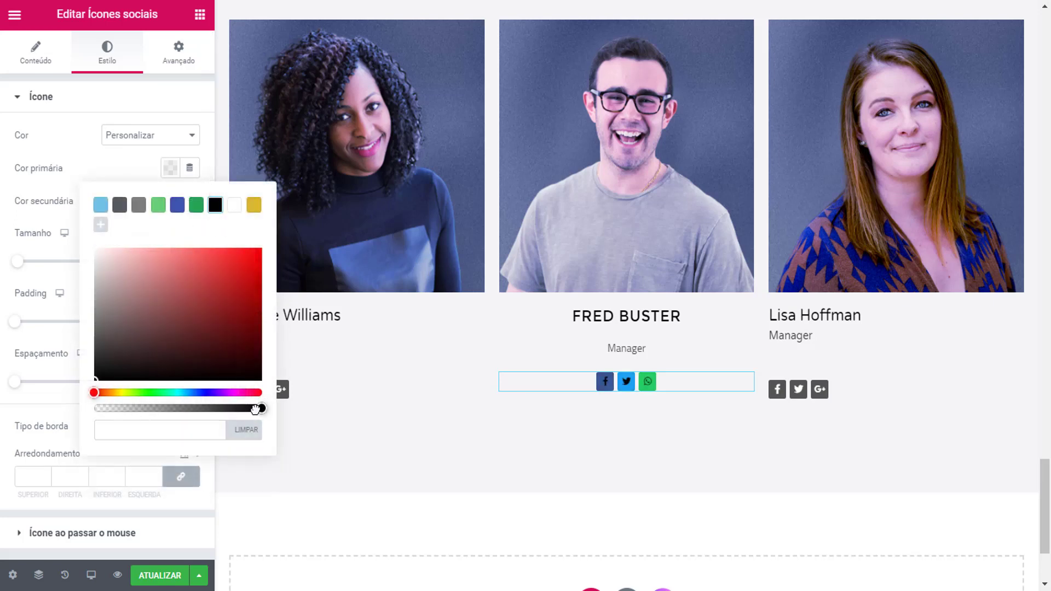
drag(255, 409, 43, 415)
click(43, 414)
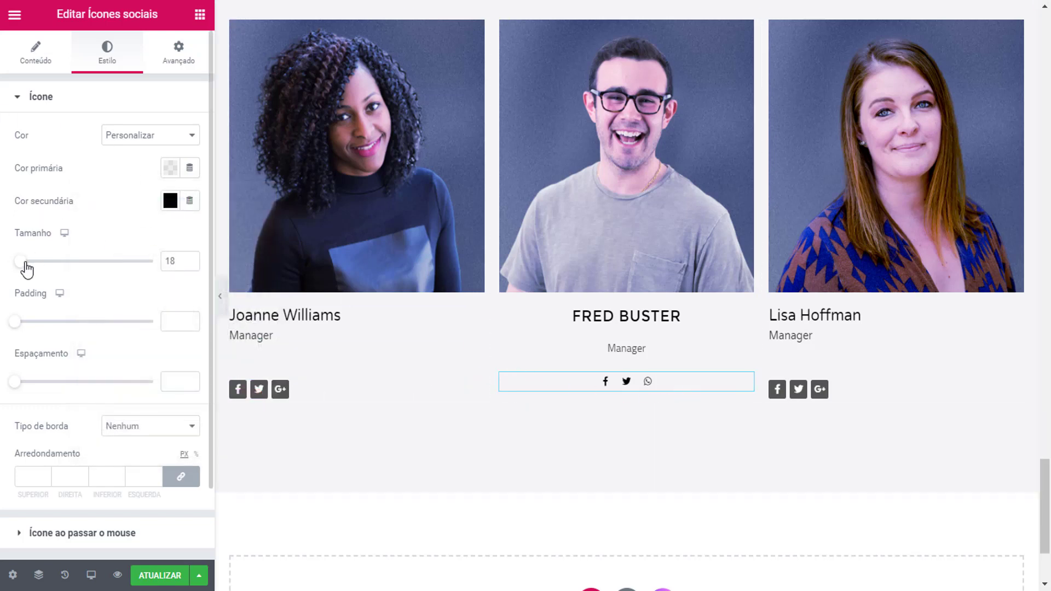
Step: Set the icon size to 20 and make the icons turn yellow on hover
drag(26, 269, 29, 268)
click(190, 265)
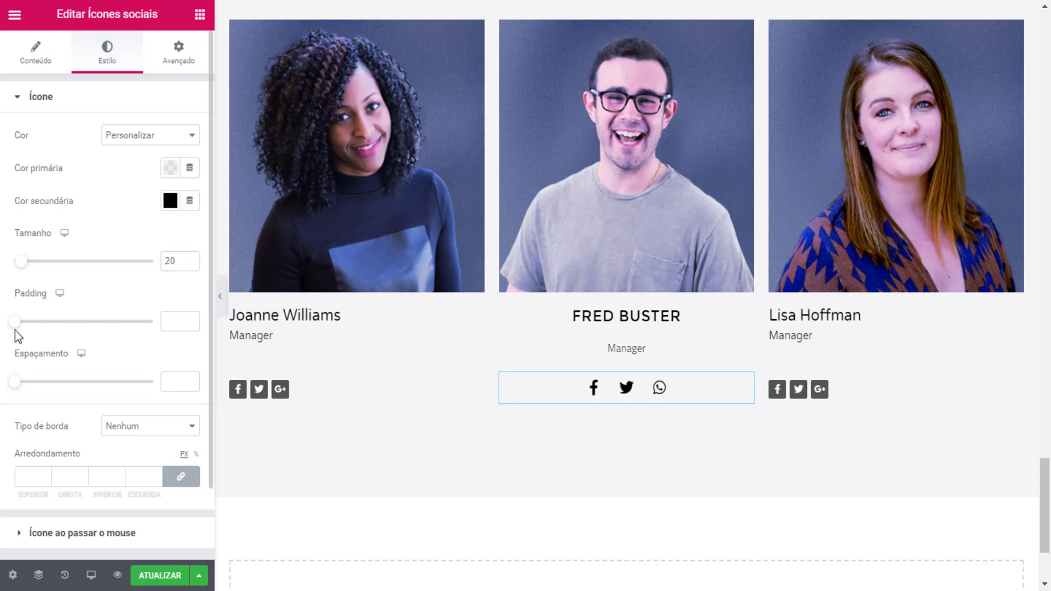
scroll(93, 495, down, 2)
click(93, 452)
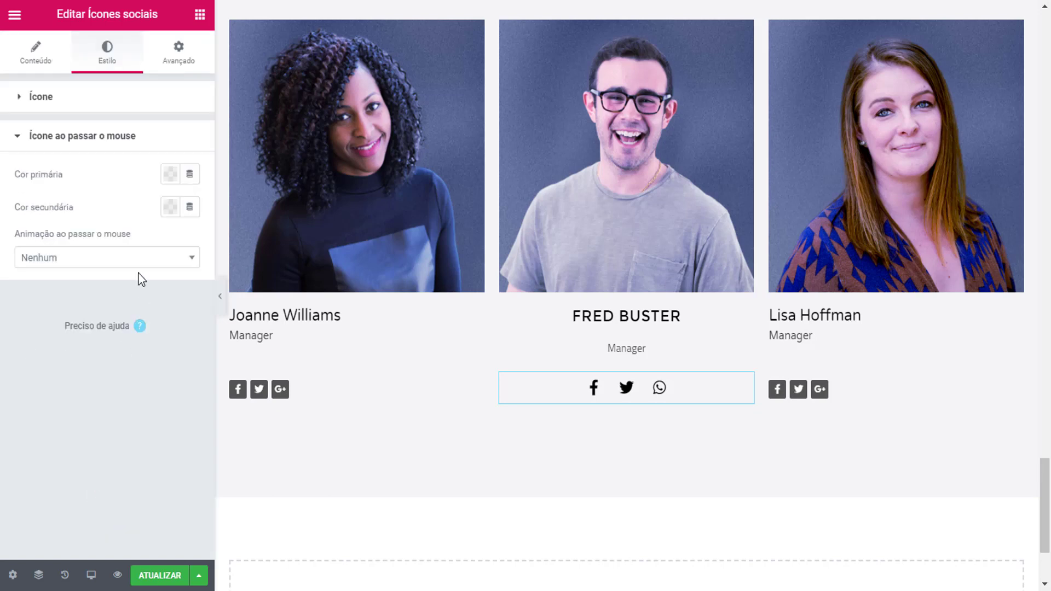
click(171, 207)
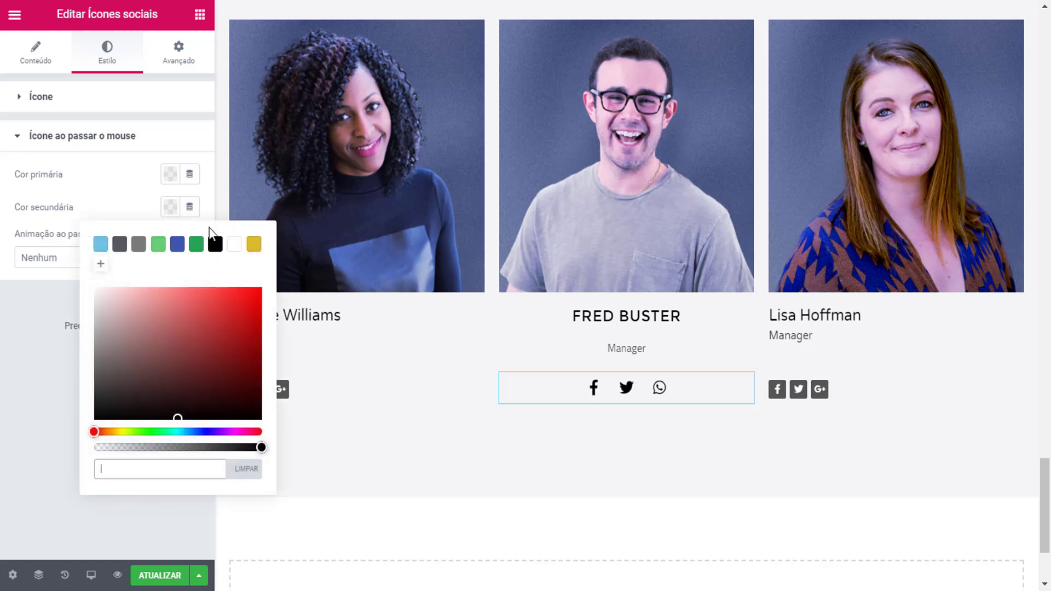
click(253, 245)
click(3, 394)
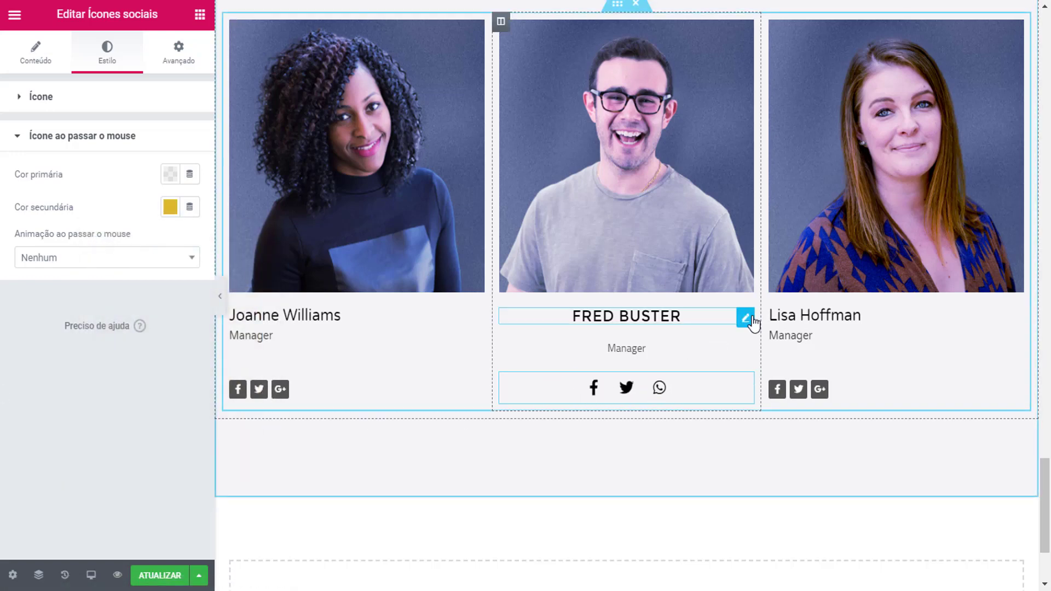
Step: Copy the middle card's name heading style onto the right and left card names
right_click(754, 317)
click(836, 388)
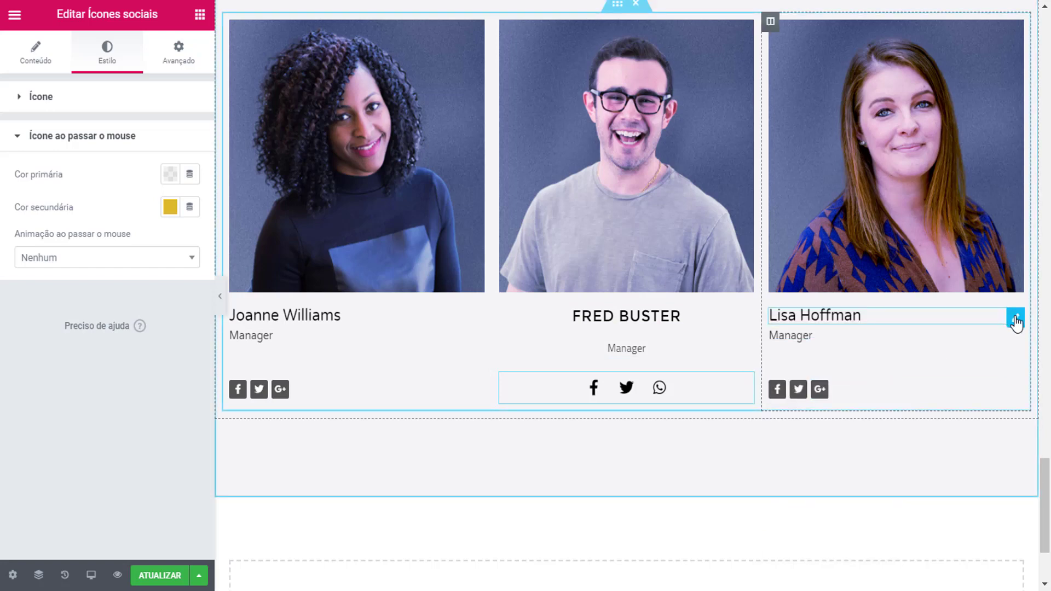
right_click(1015, 320)
click(1017, 430)
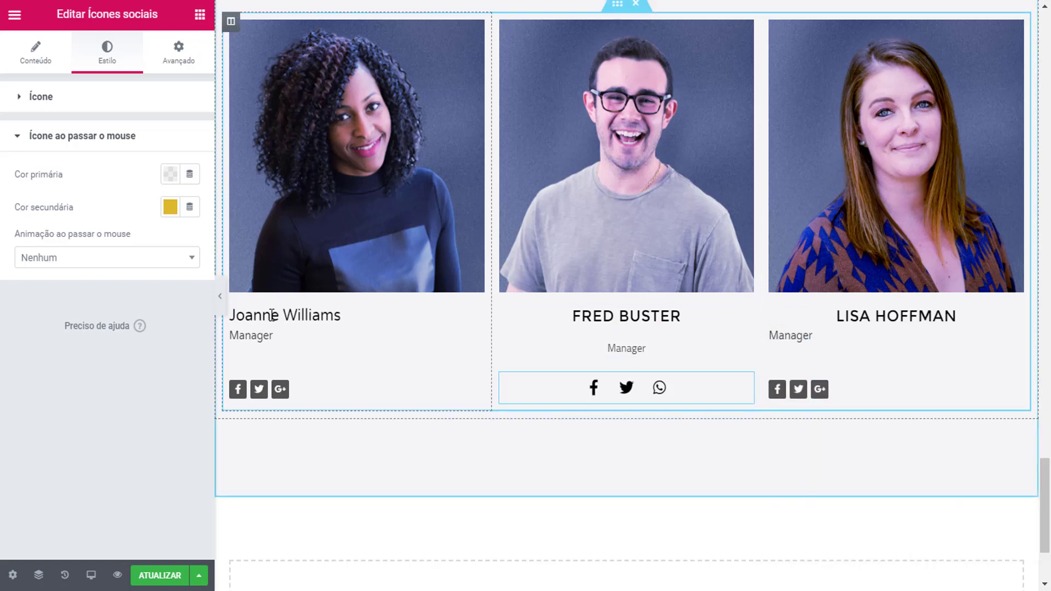
right_click(478, 324)
click(572, 430)
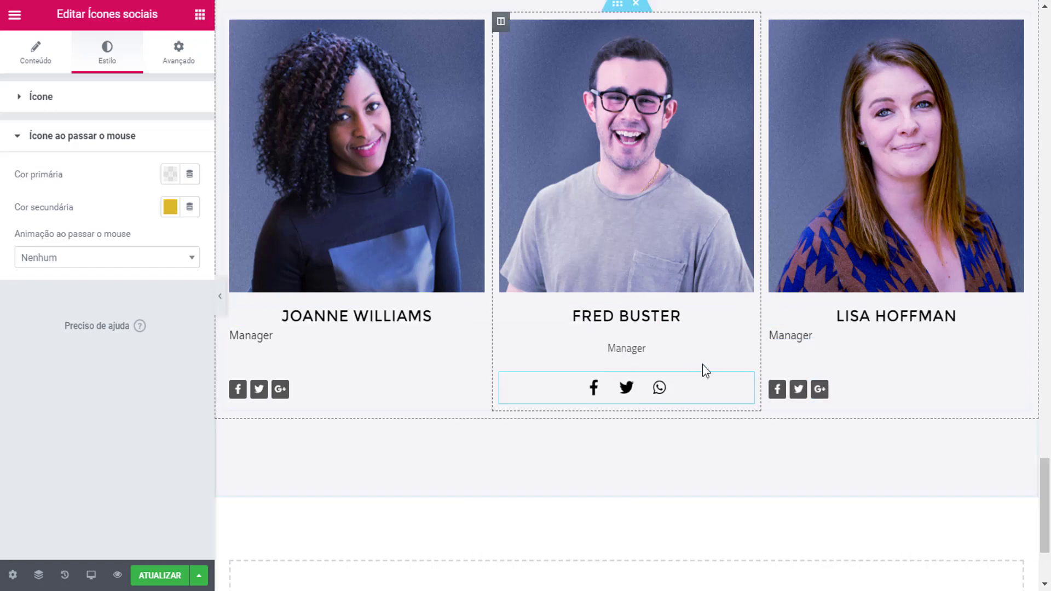
Step: Paste the middle card's Manager role style onto the right and left role texts
right_click(752, 354)
click(849, 437)
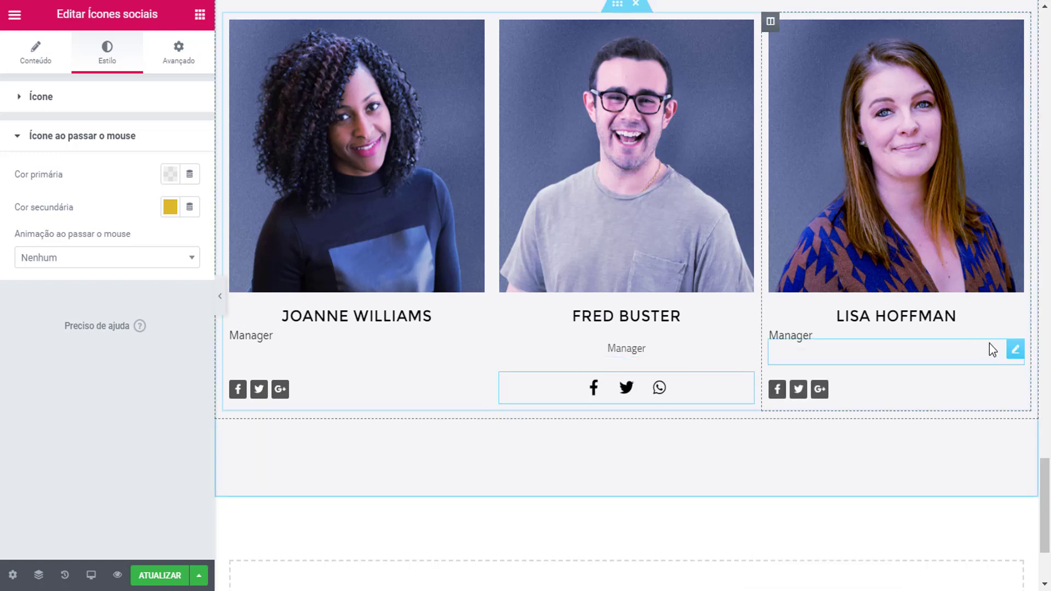
right_click(1015, 347)
click(1006, 453)
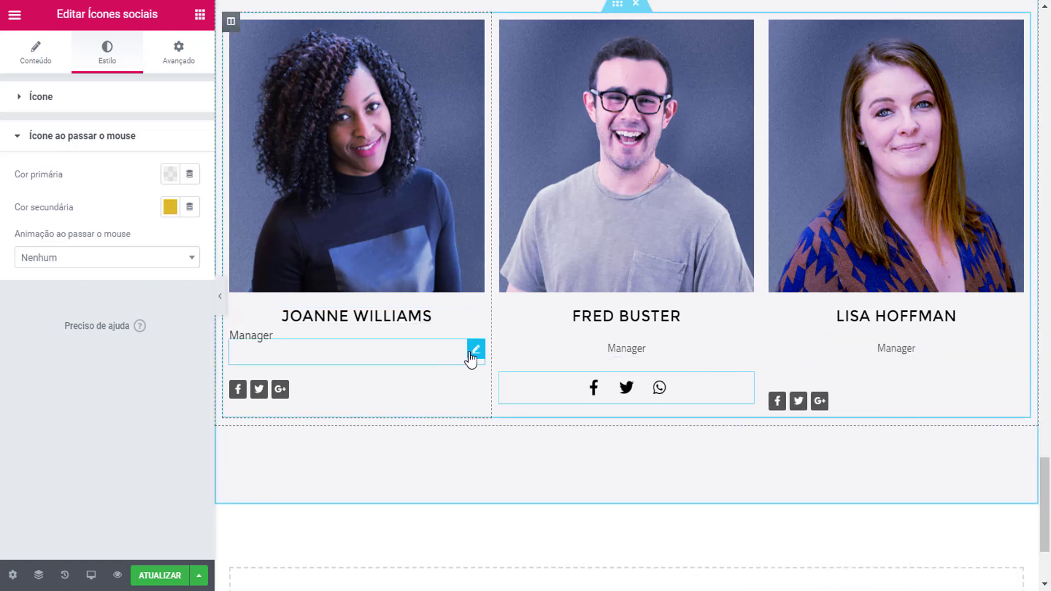
right_click(472, 356)
click(649, 423)
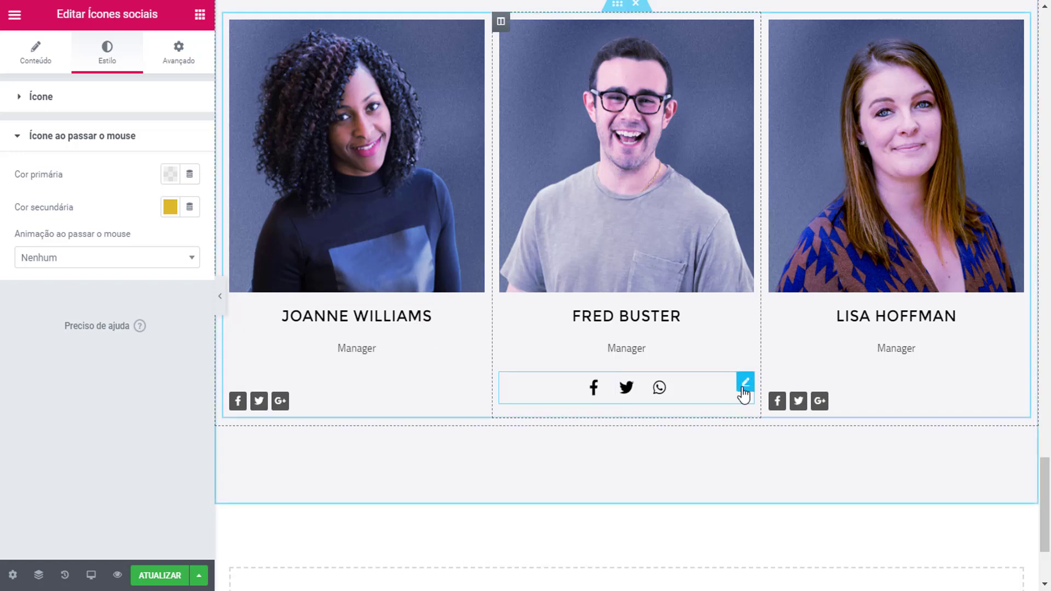
Step: Apply the middle card's plain social icon style to the right and left cards
right_click(740, 394)
click(826, 425)
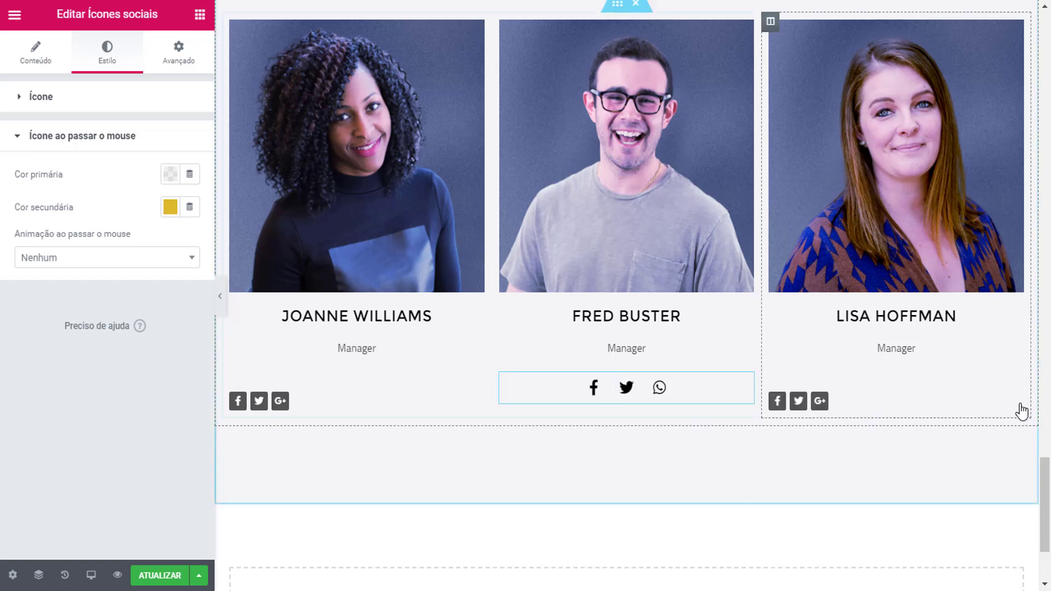
right_click(1024, 414)
click(1007, 466)
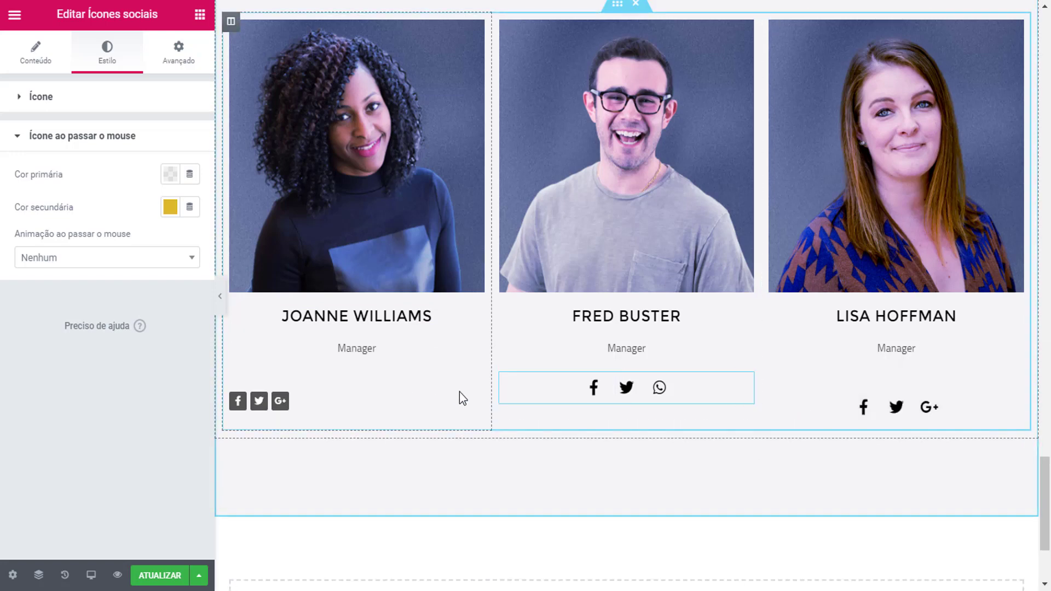
right_click(474, 406)
click(563, 467)
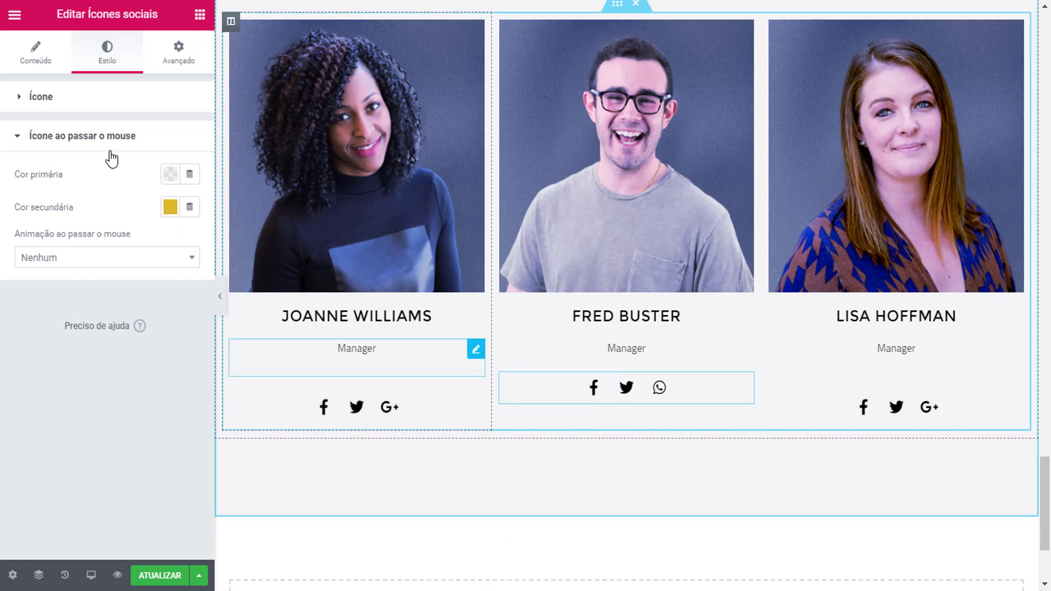
Step: Remove the extra blank line from the left and right Manager text widgets
click(163, 187)
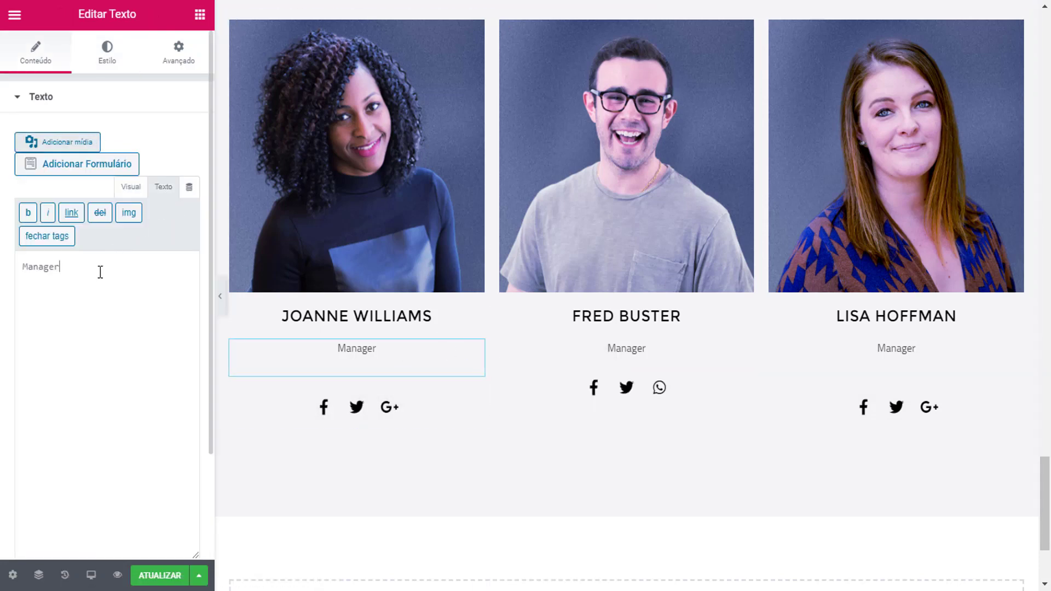
click(1016, 363)
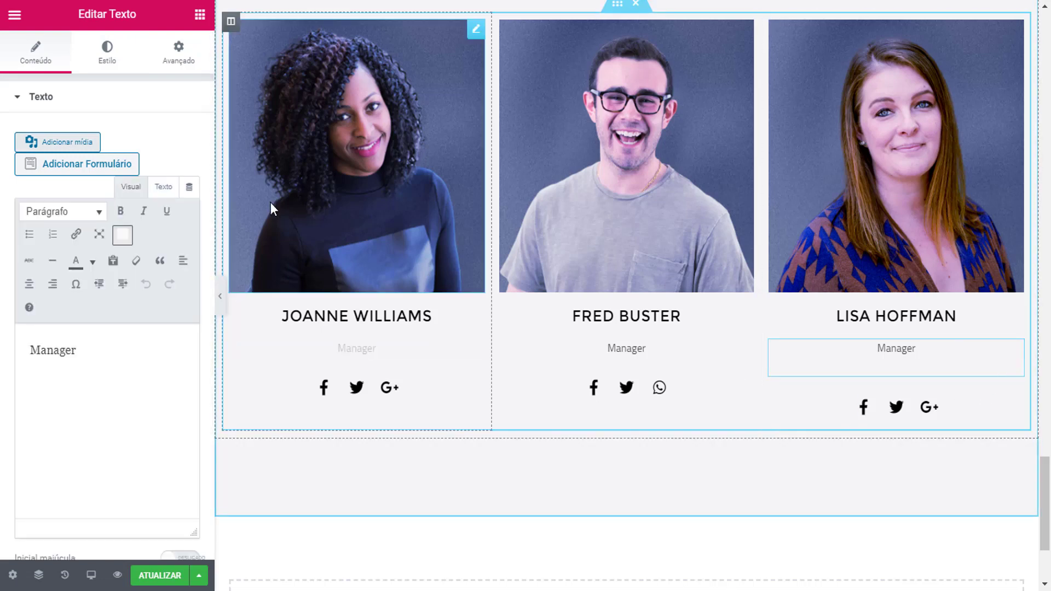
click(122, 69)
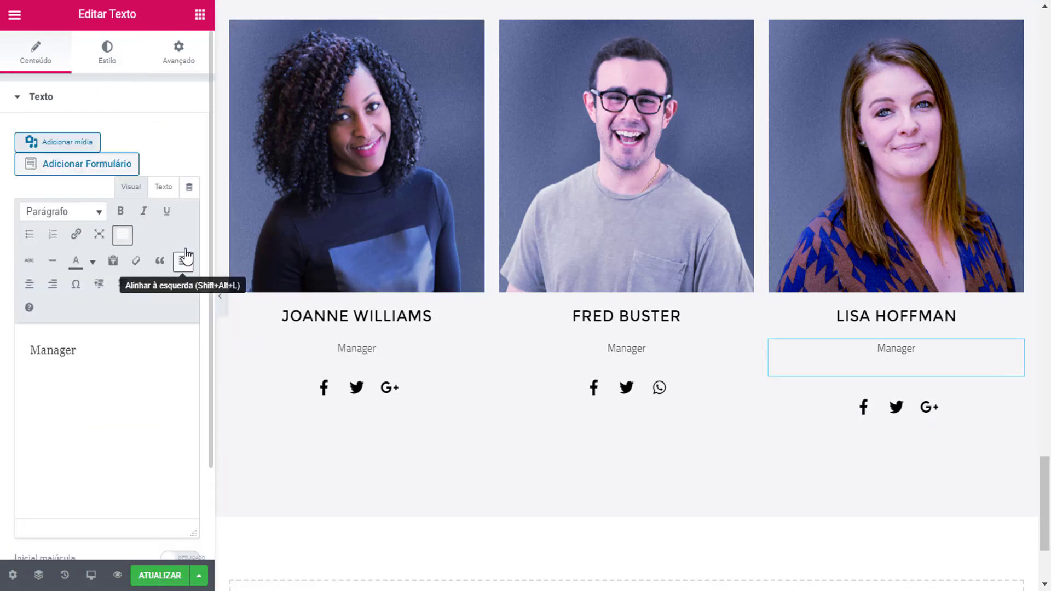
click(165, 188)
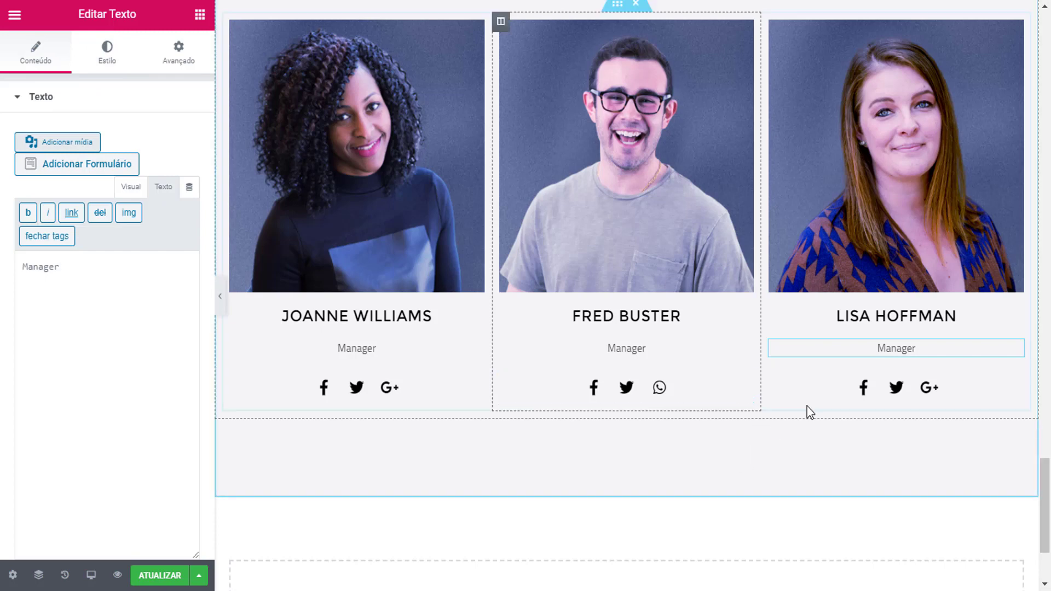
Step: Save the page changes with ATUALIZAR
click(154, 576)
scroll(487, 494, up, 2)
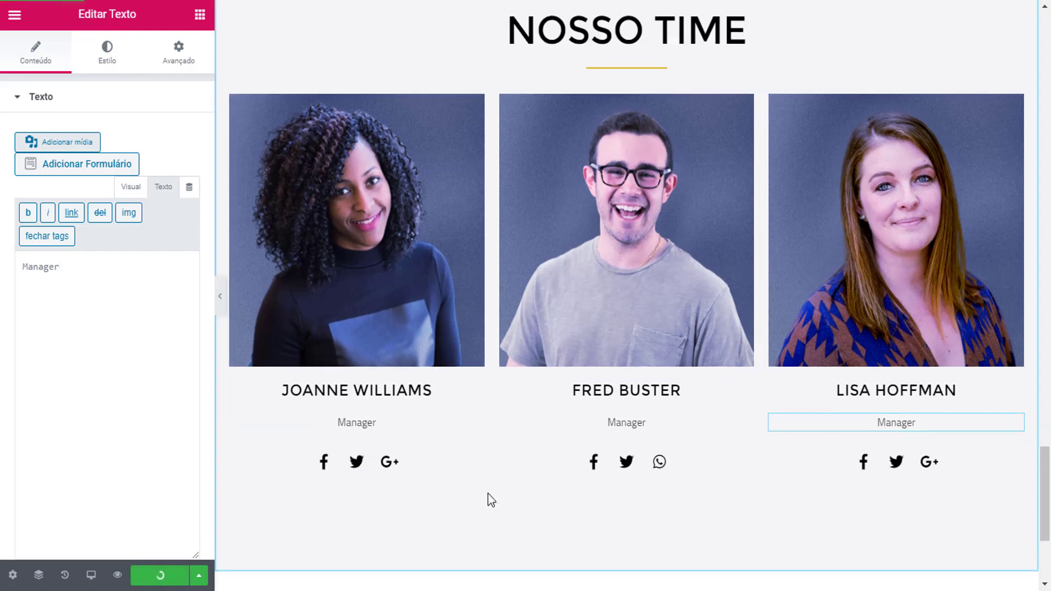
scroll(485, 494, up, 2)
Step: Reset the left team column's Sombra do bloco under Estilo > Borda to default
click(231, 177)
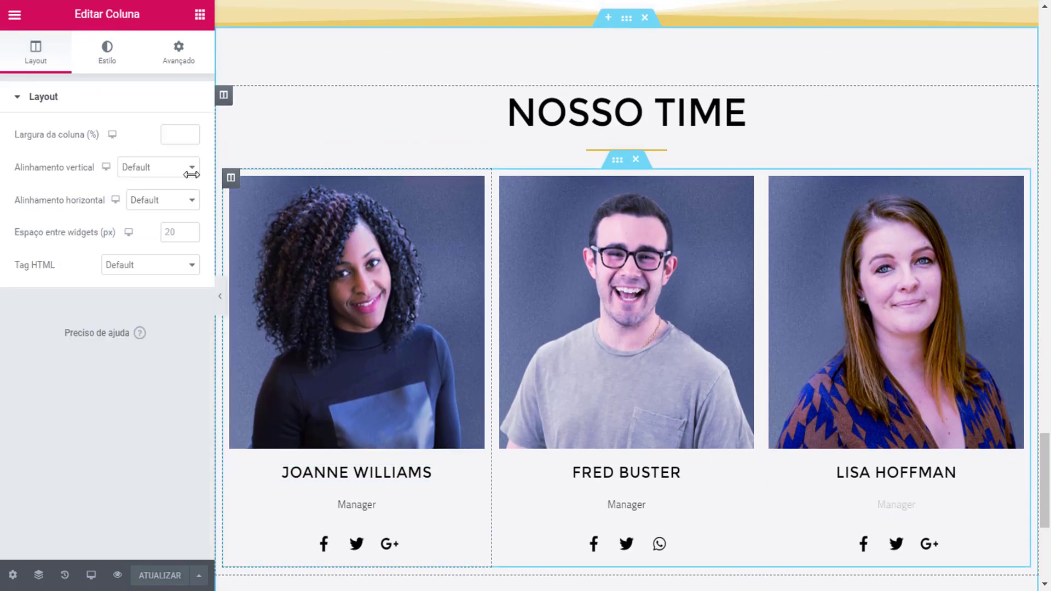
click(104, 55)
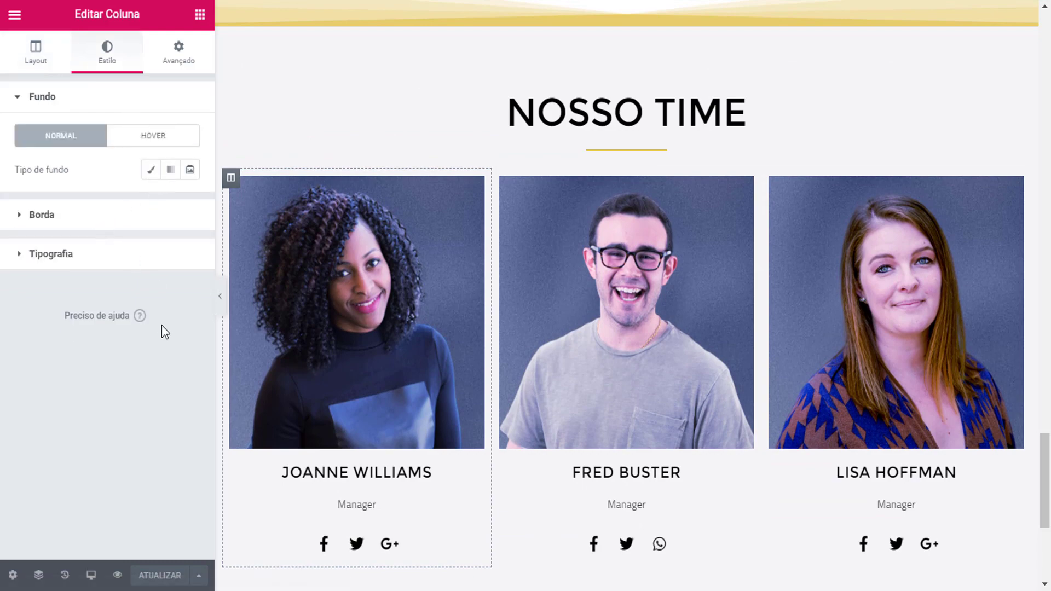
click(164, 215)
click(190, 314)
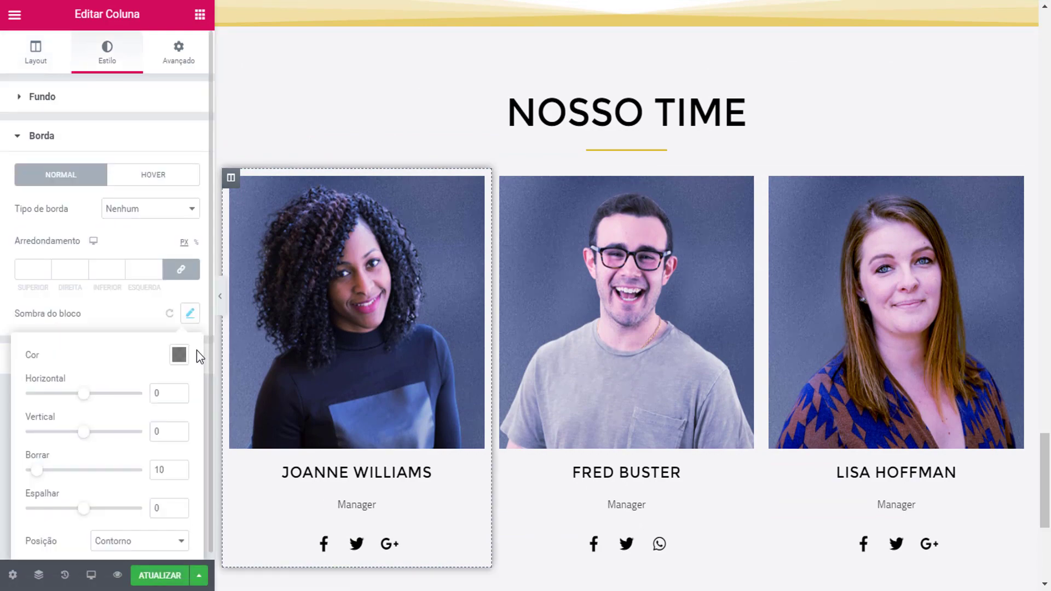
click(220, 296)
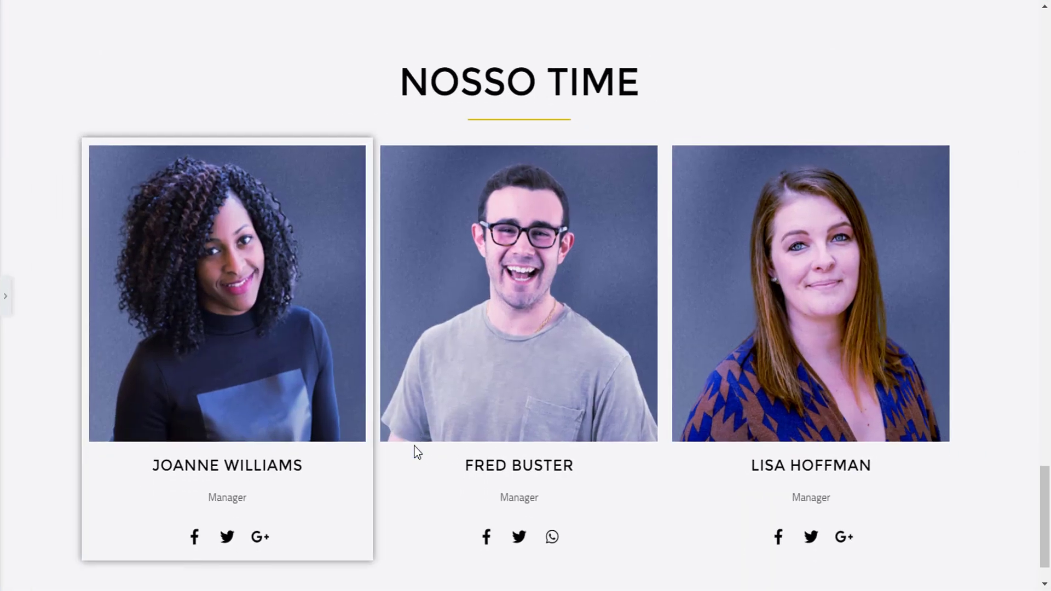
scroll(416, 452, down, 1)
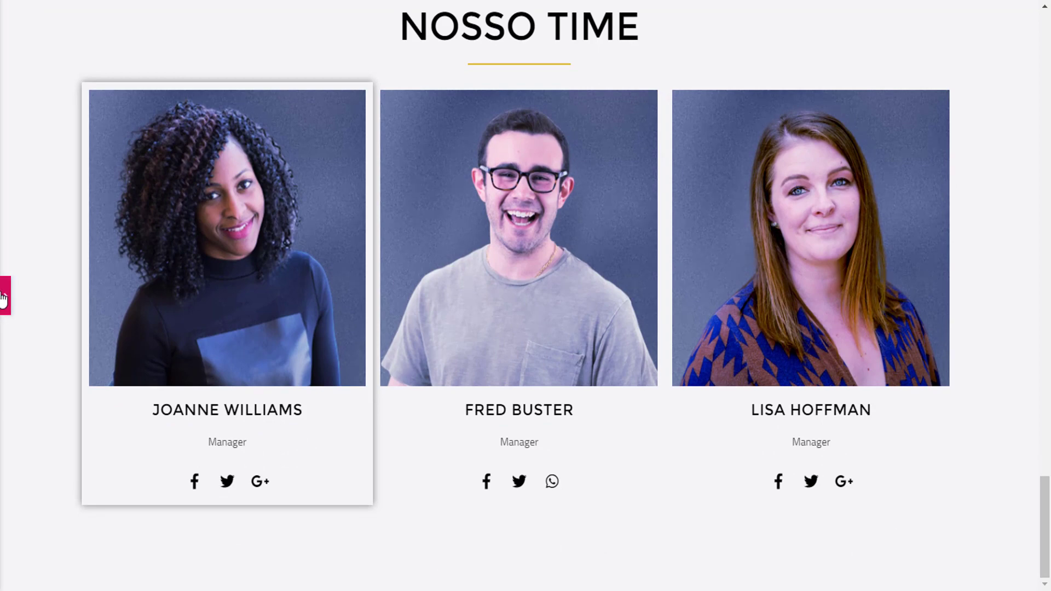
key(ctrl+p)
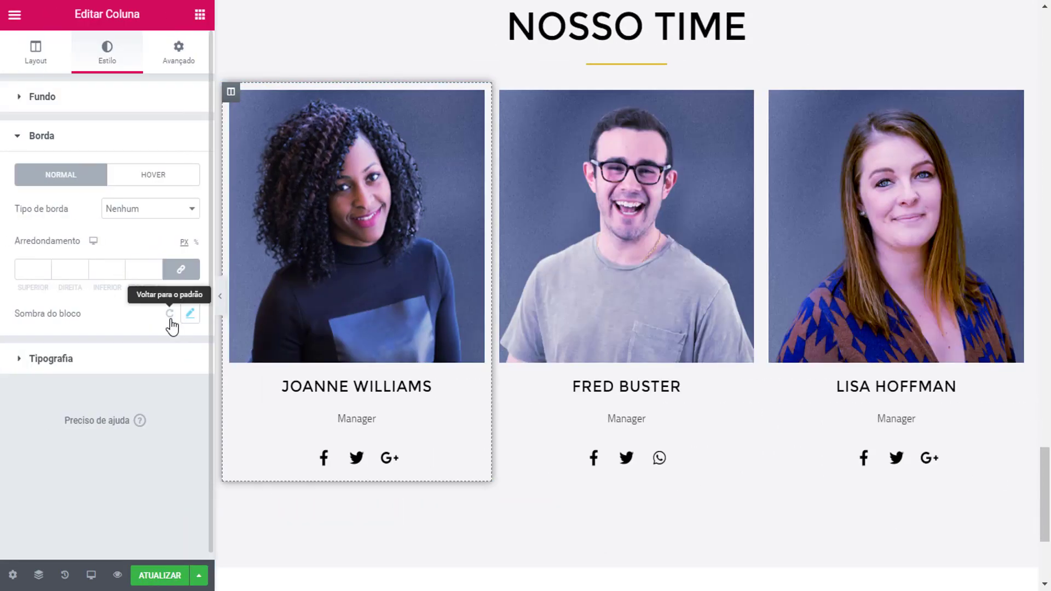
click(170, 318)
scroll(638, 249, up, 1)
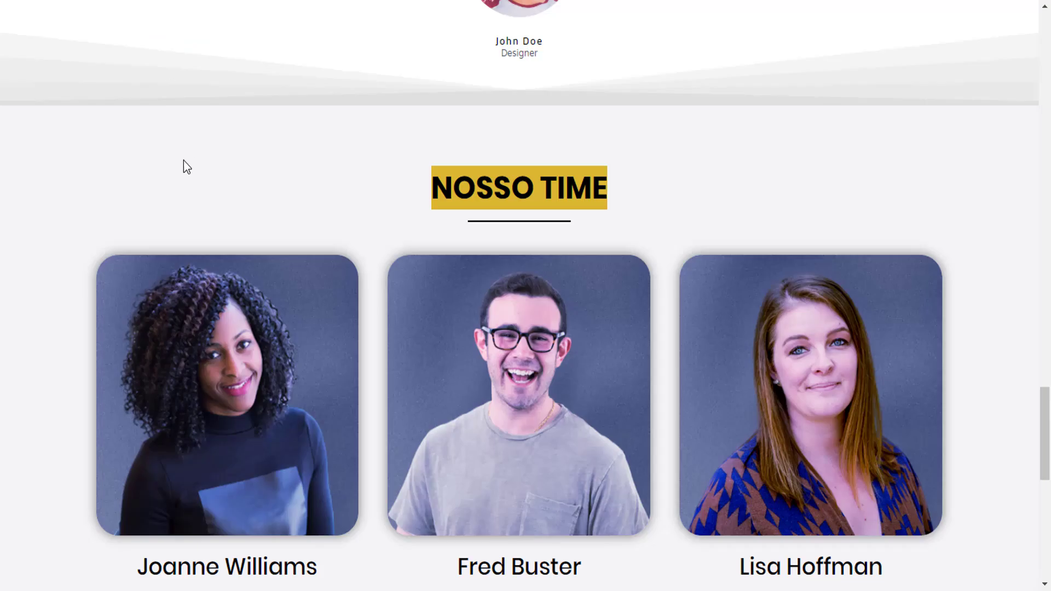
scroll(181, 164, down, 3)
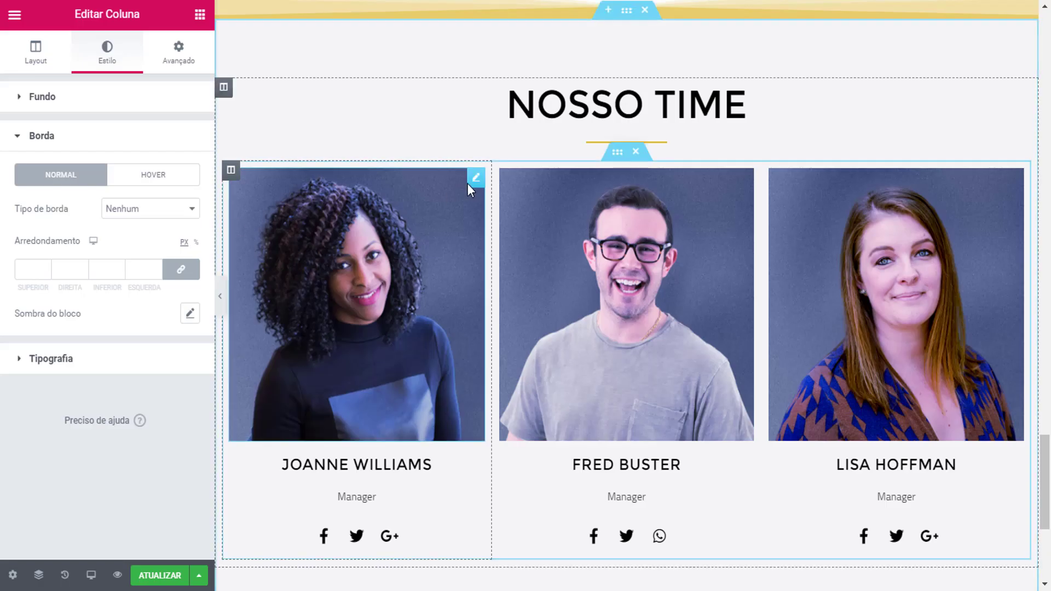
Step: Give the left team photo 30 px rounded corners and a block shadow
click(474, 176)
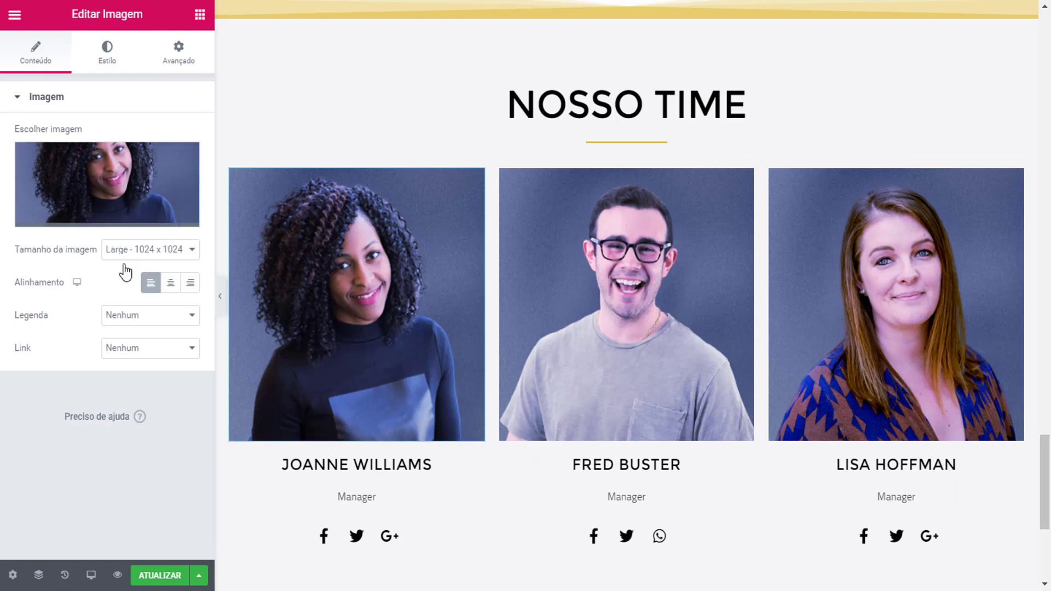
click(107, 52)
drag(1045, 466, 1049, 493)
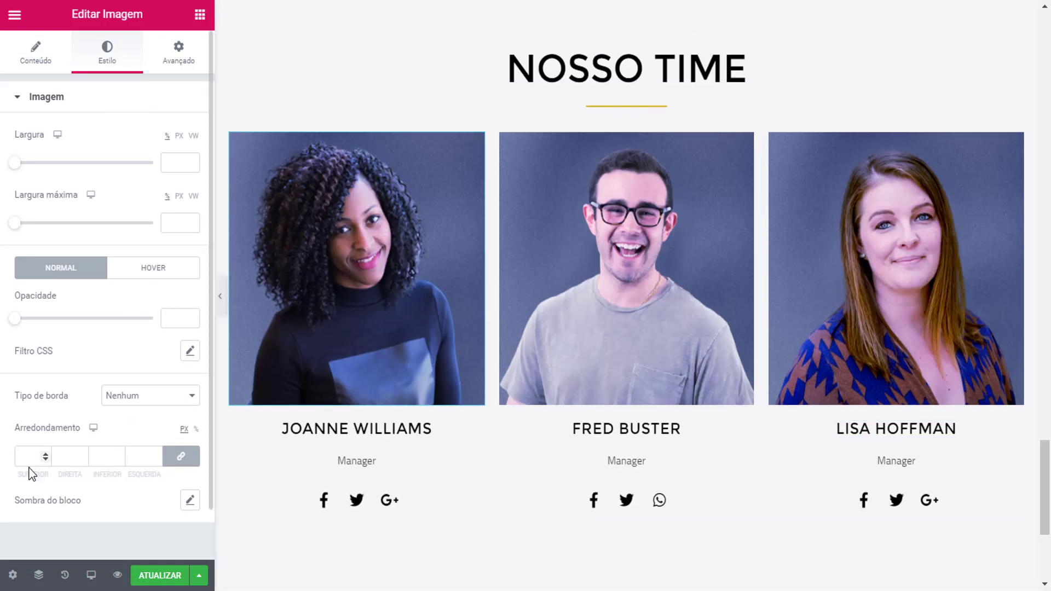
text(30)
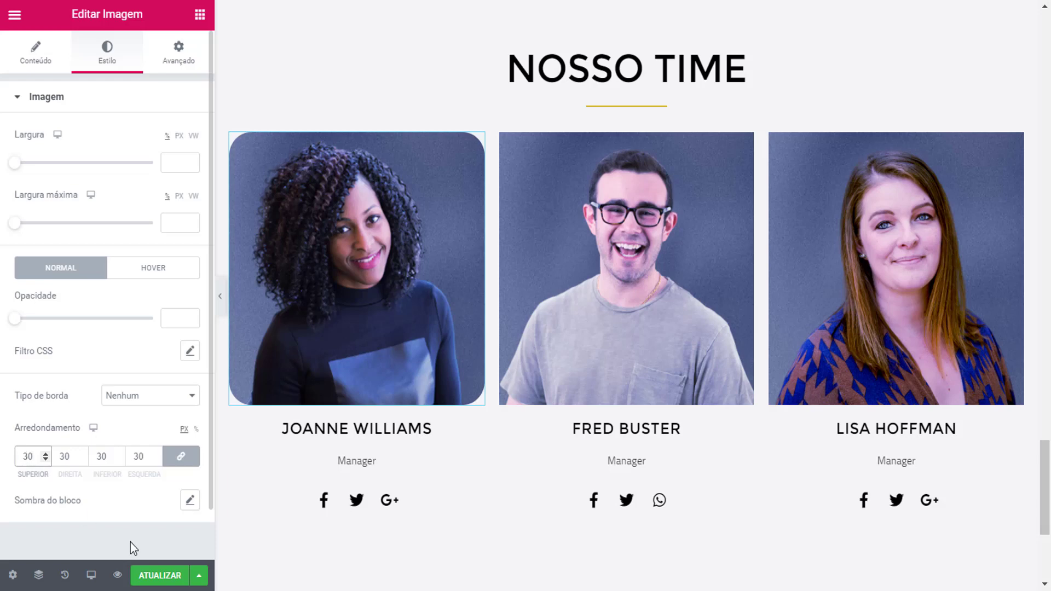
click(189, 505)
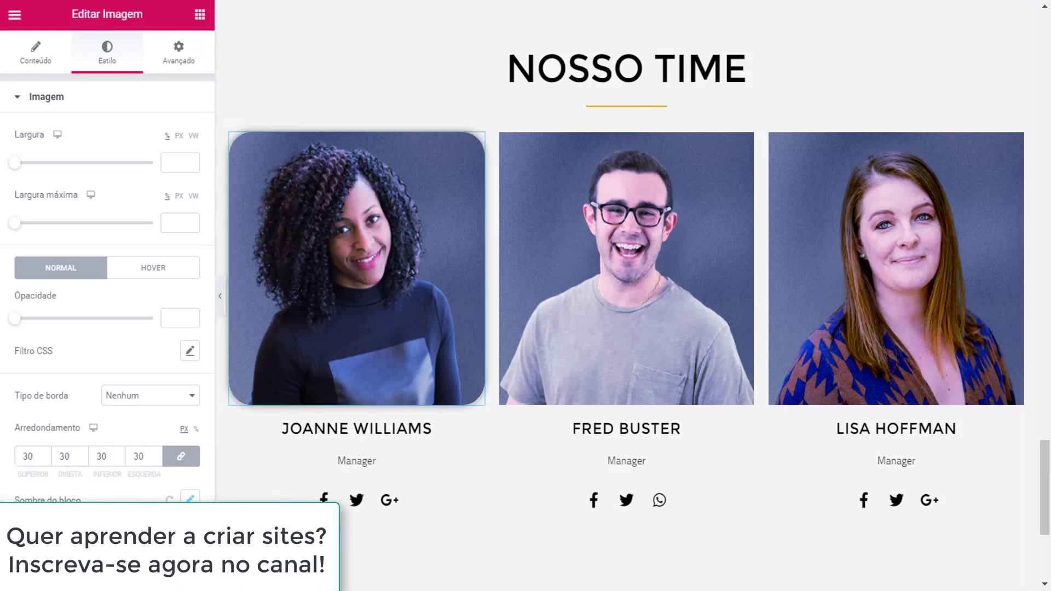
scroll(171, 495, down, 3)
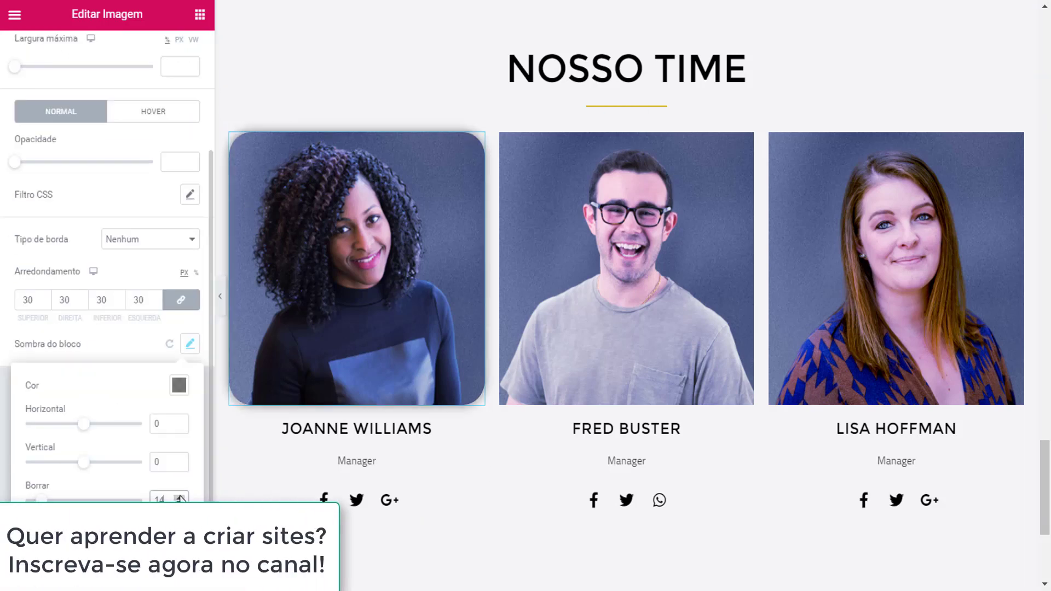
Step: Paste that photo style onto the middle and right photos, then save the page
right_click(483, 143)
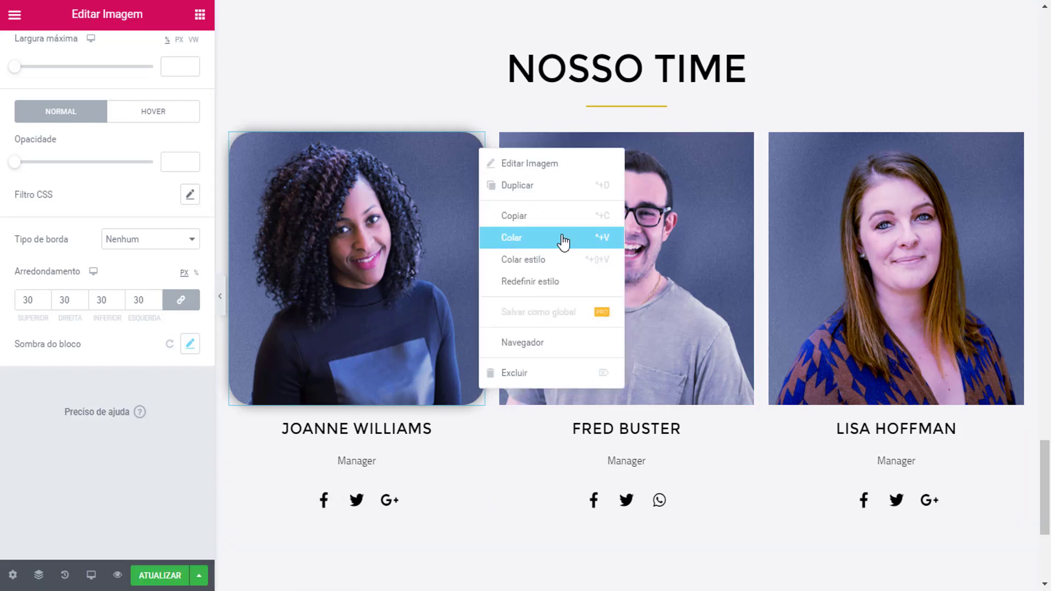
click(563, 240)
right_click(743, 141)
click(878, 253)
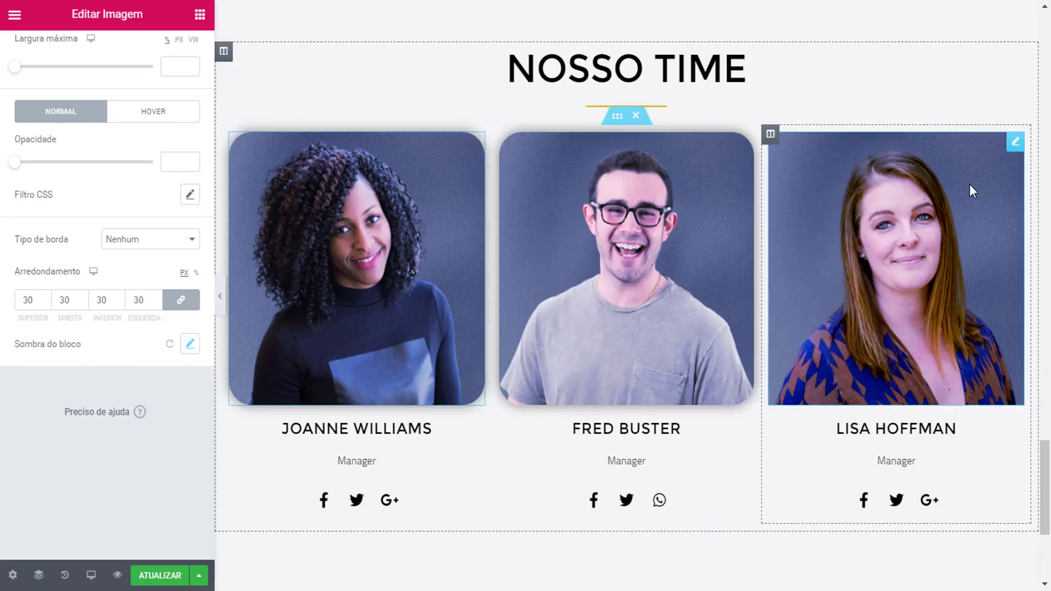
right_click(1016, 153)
click(997, 258)
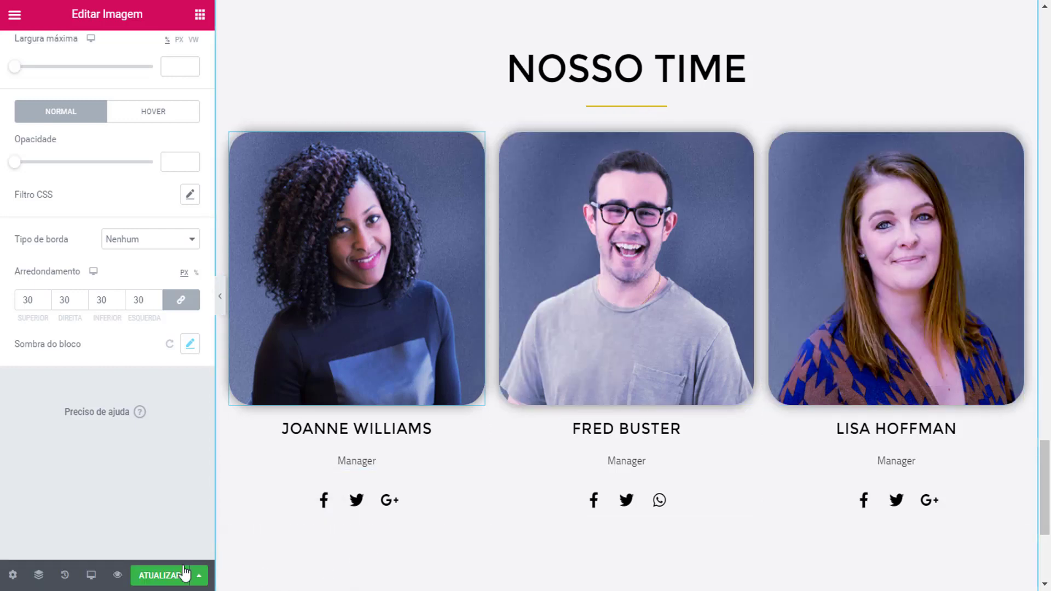
click(153, 574)
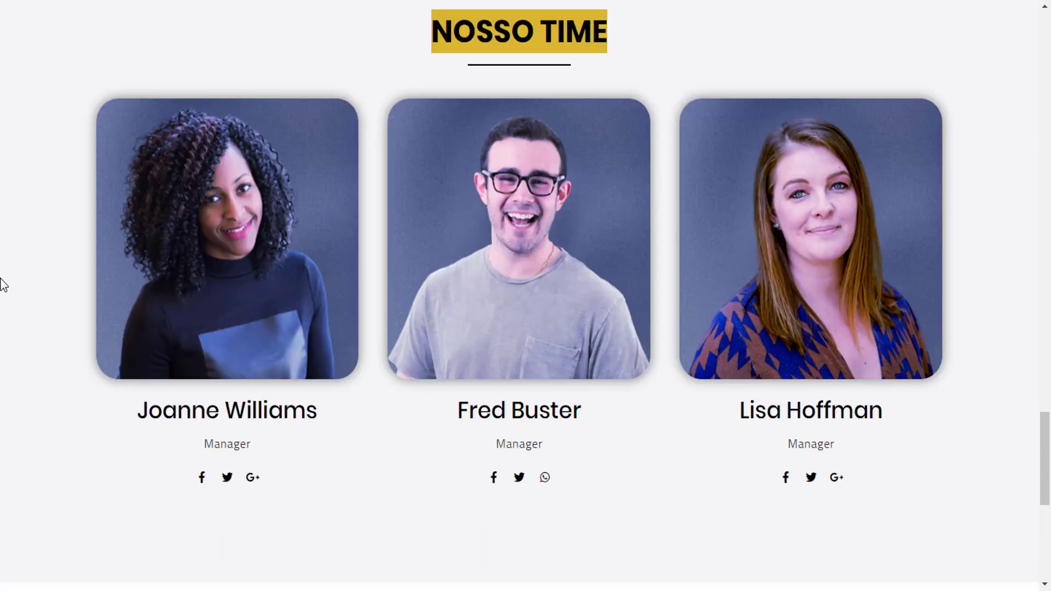
scroll(333, 365, down, 8)
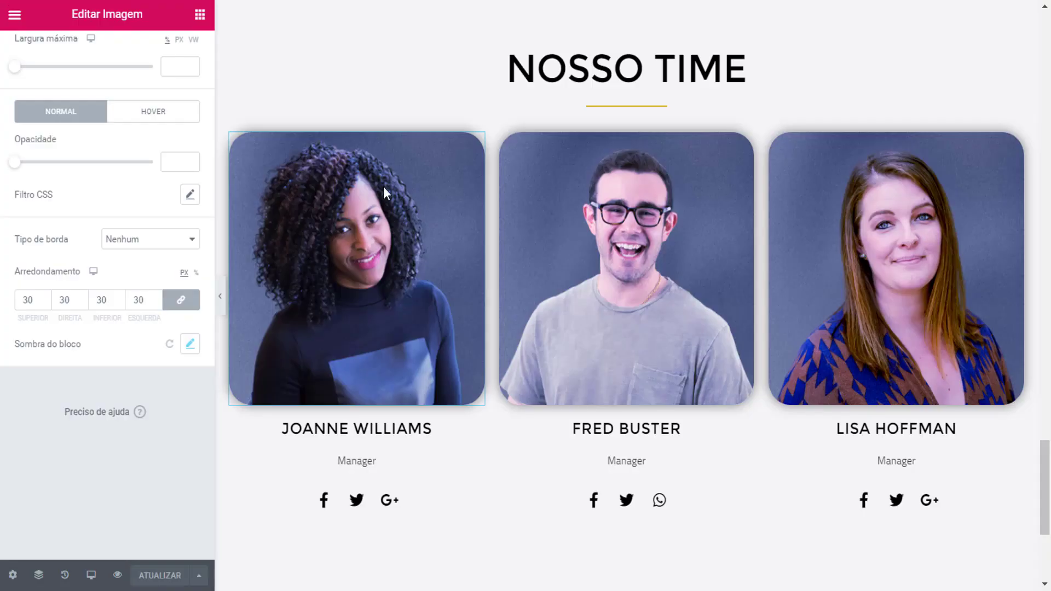
scroll(596, 408, down, 5)
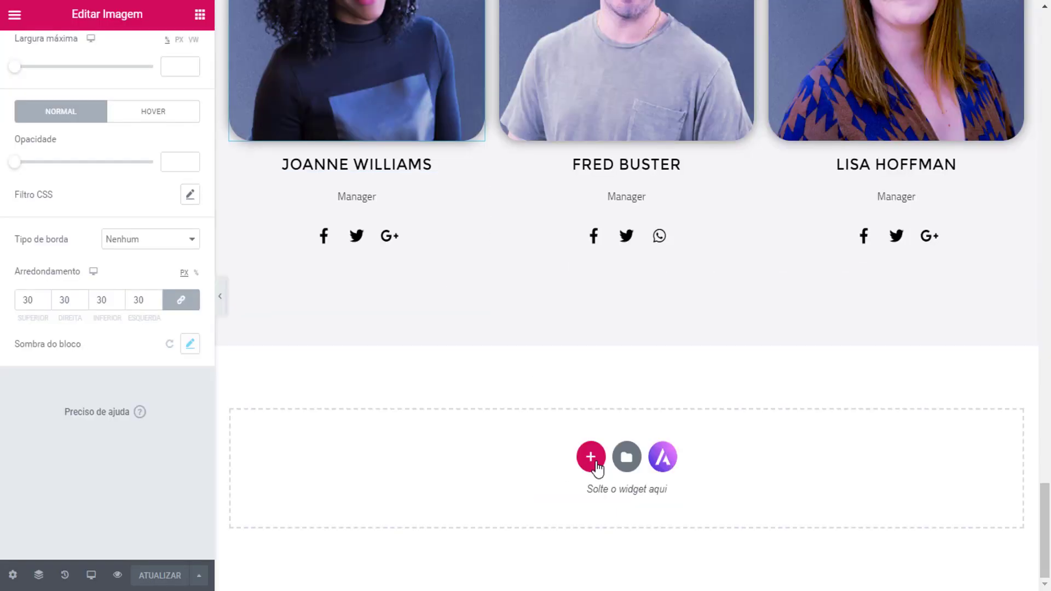
Step: Add a two-column section below the team and put a duplicated NOSSO TIME heading in its right column
click(591, 457)
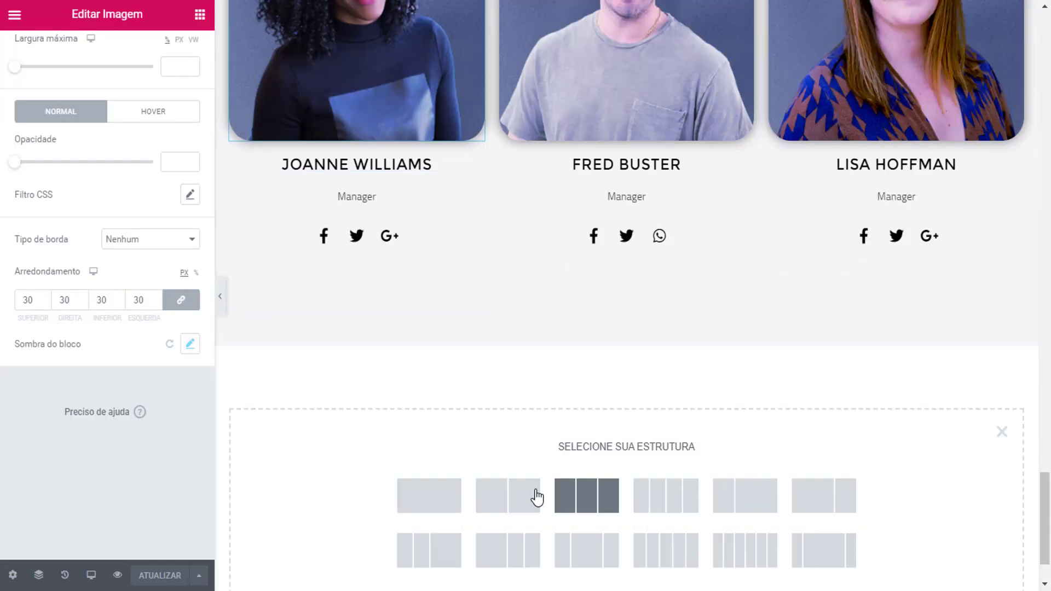
click(496, 519)
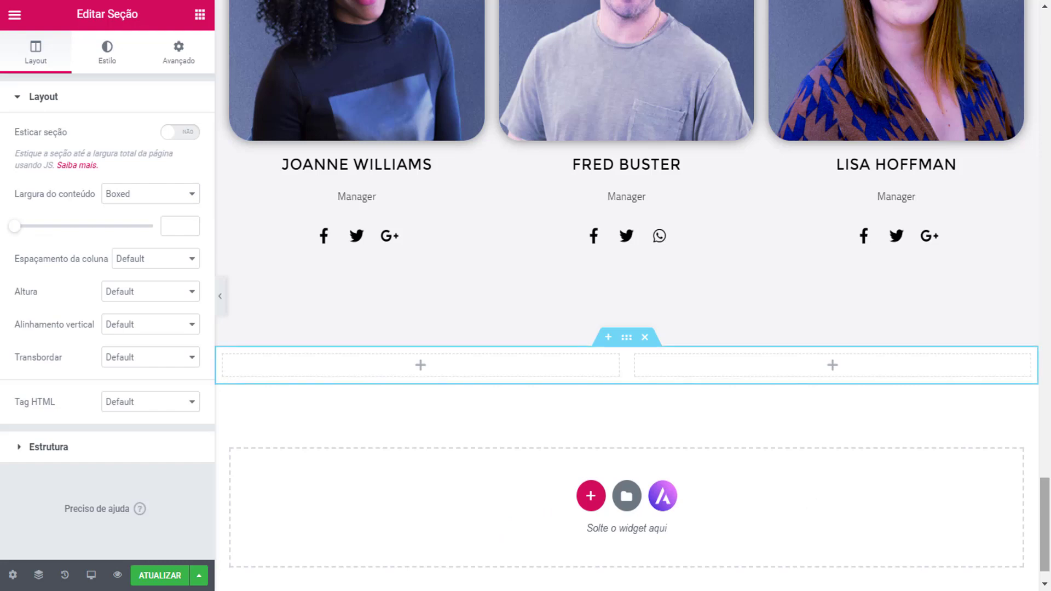
scroll(492, 530, up, 7)
right_click(1021, 219)
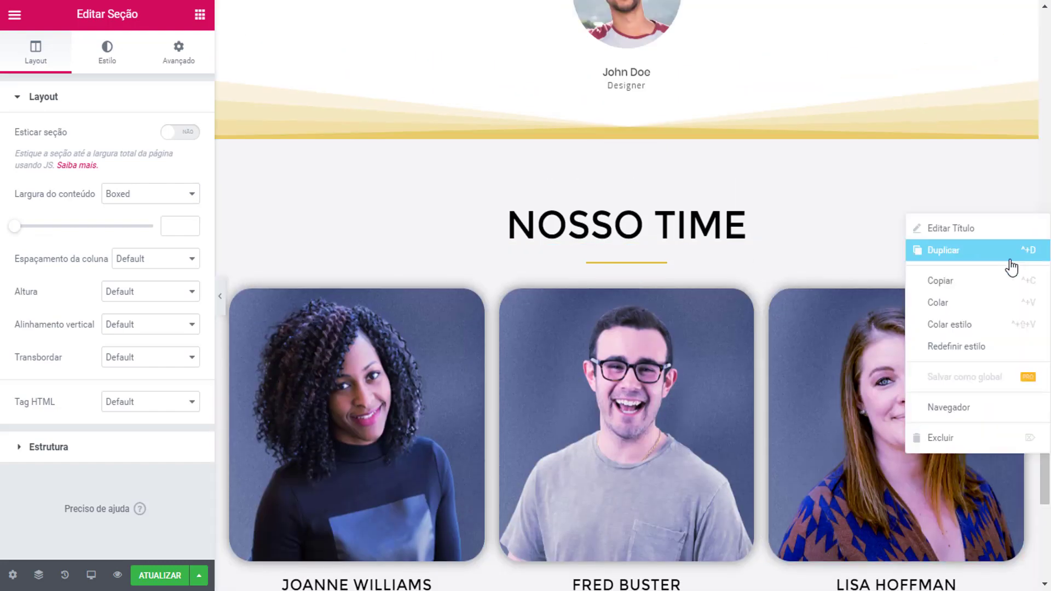
click(1008, 251)
drag(1023, 270, 872, 398)
scroll(893, 387, down, 8)
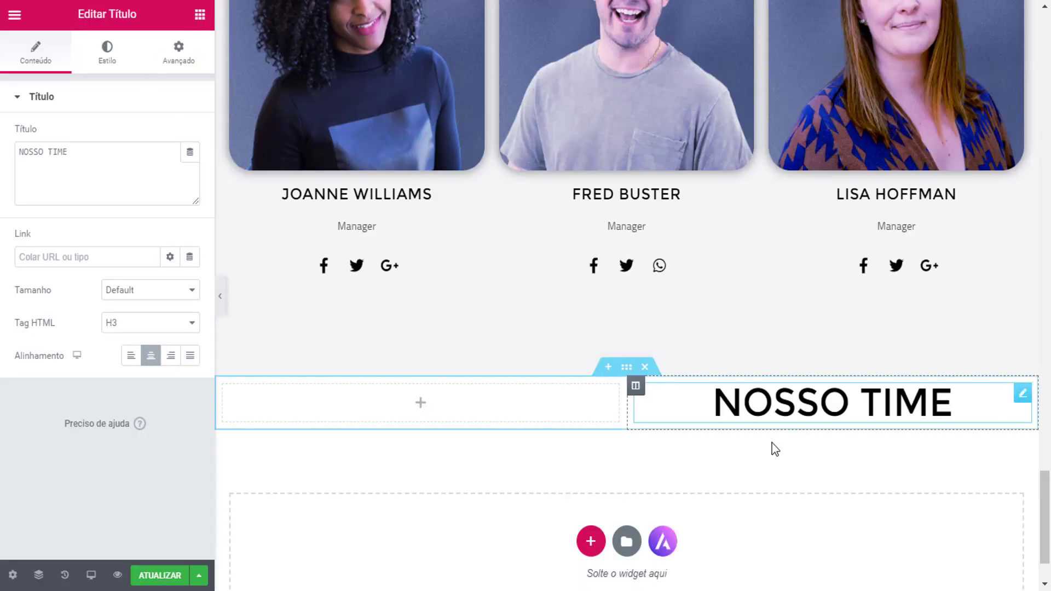
Step: Place a WPForms widget under that heading showing the Contact Form
click(199, 17)
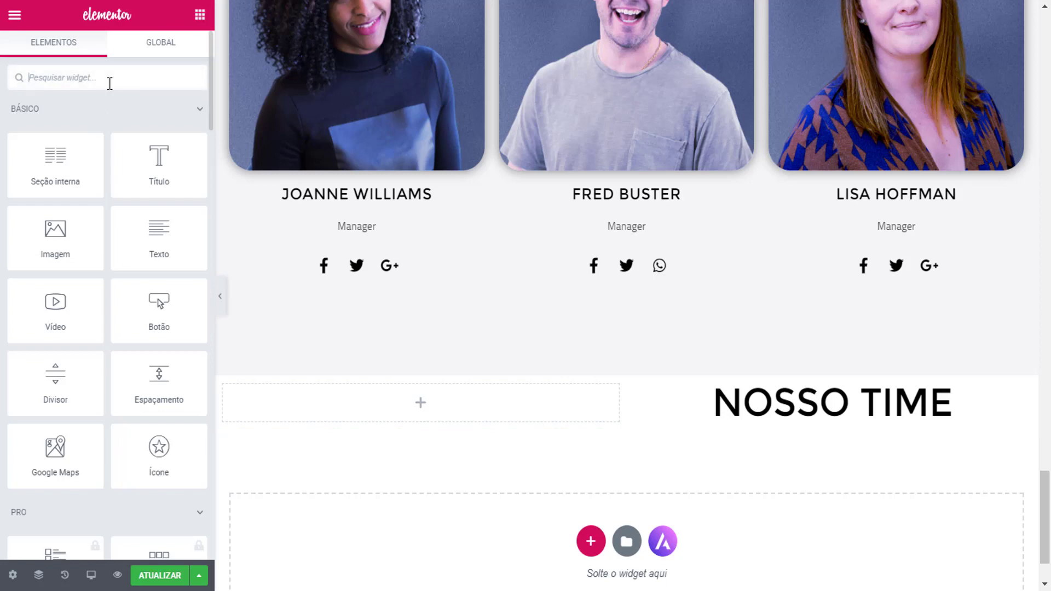
click(109, 83)
text(form)
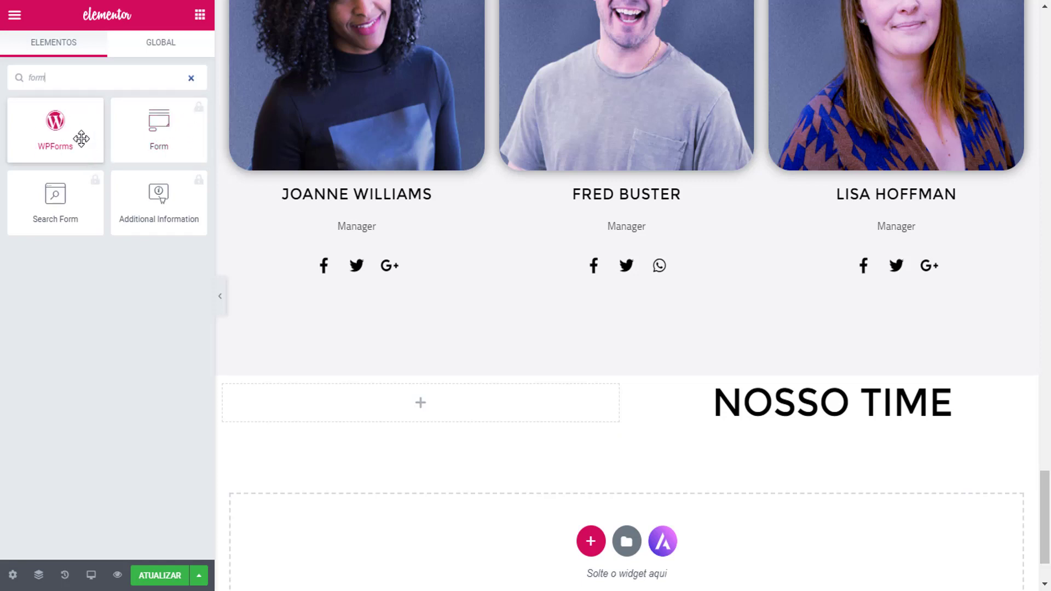
drag(56, 124, 873, 420)
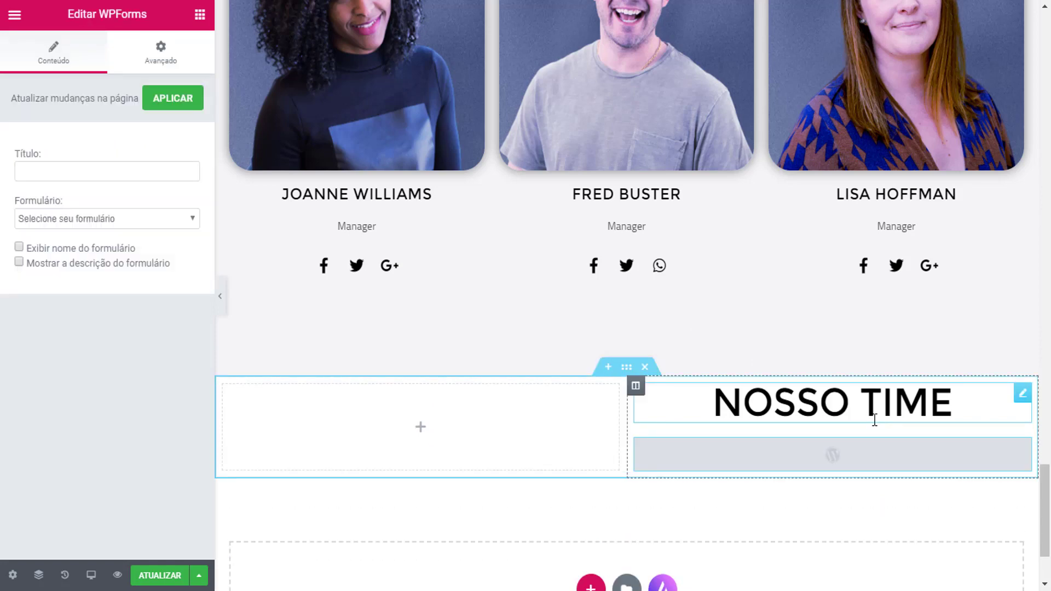
click(99, 225)
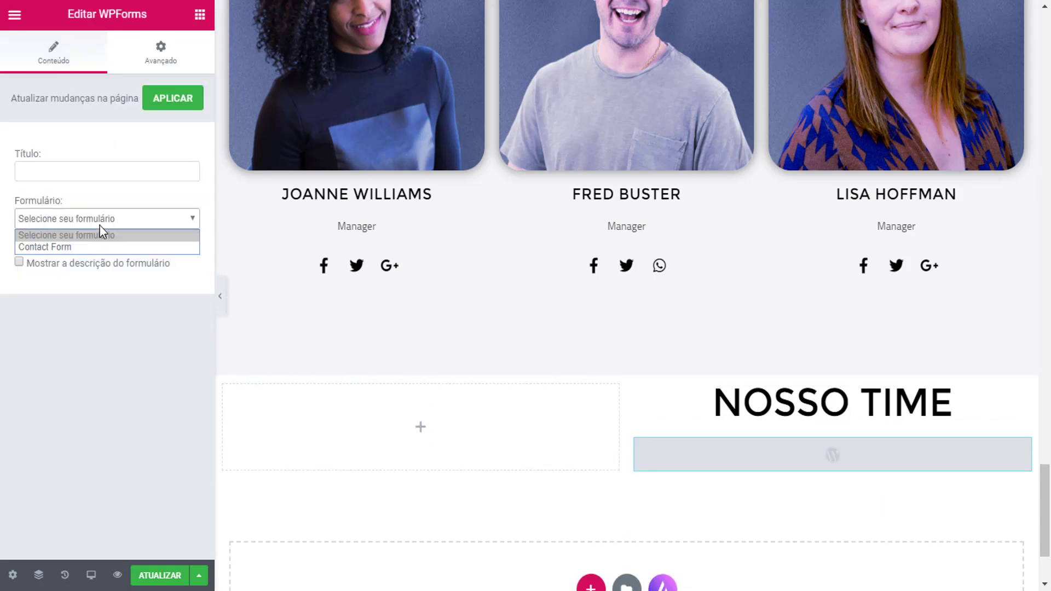
click(53, 248)
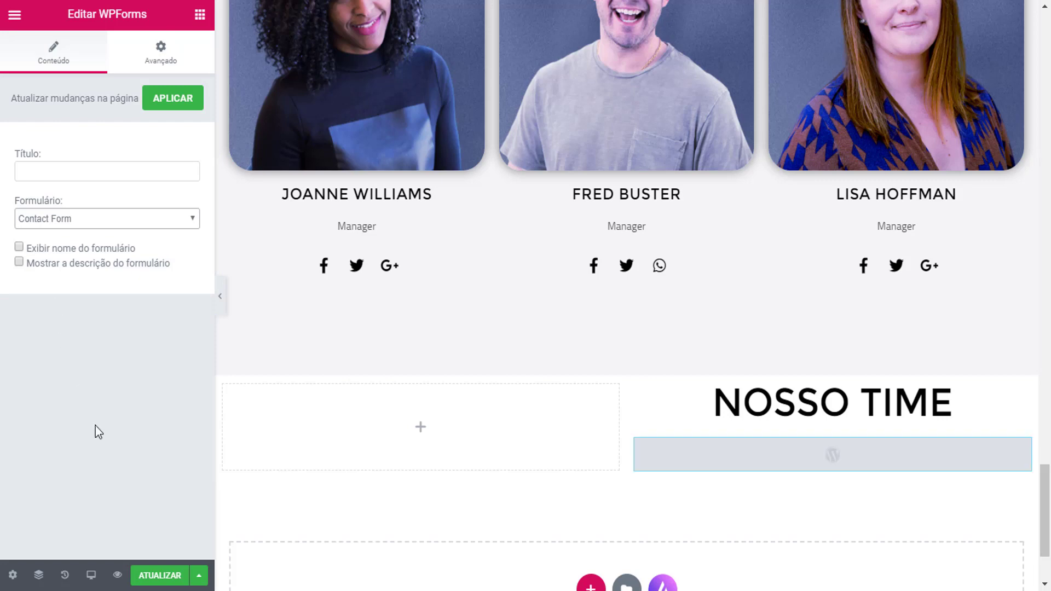
scroll(391, 307, down, 4)
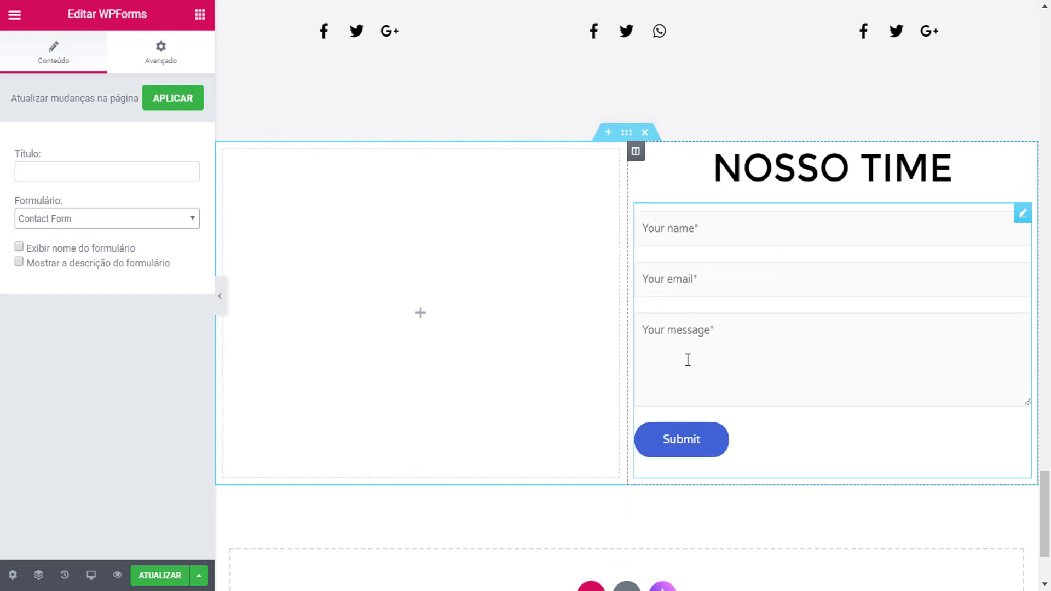
Step: Give the new section 50 px top and bottom padding and save the page
click(626, 133)
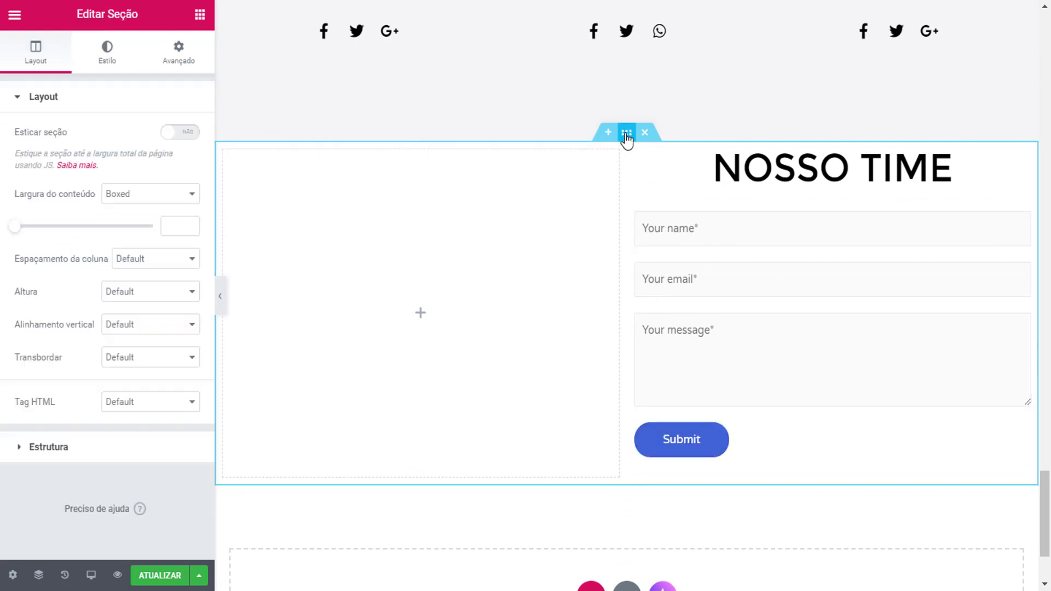
click(175, 54)
click(180, 235)
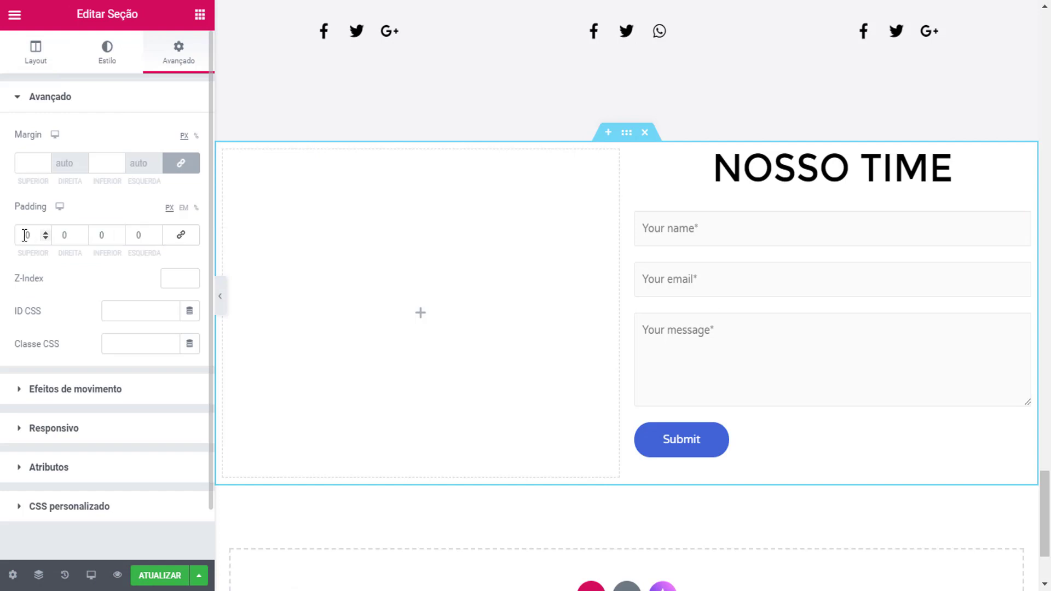
click(29, 237)
text(50)
click(94, 235)
text(50)
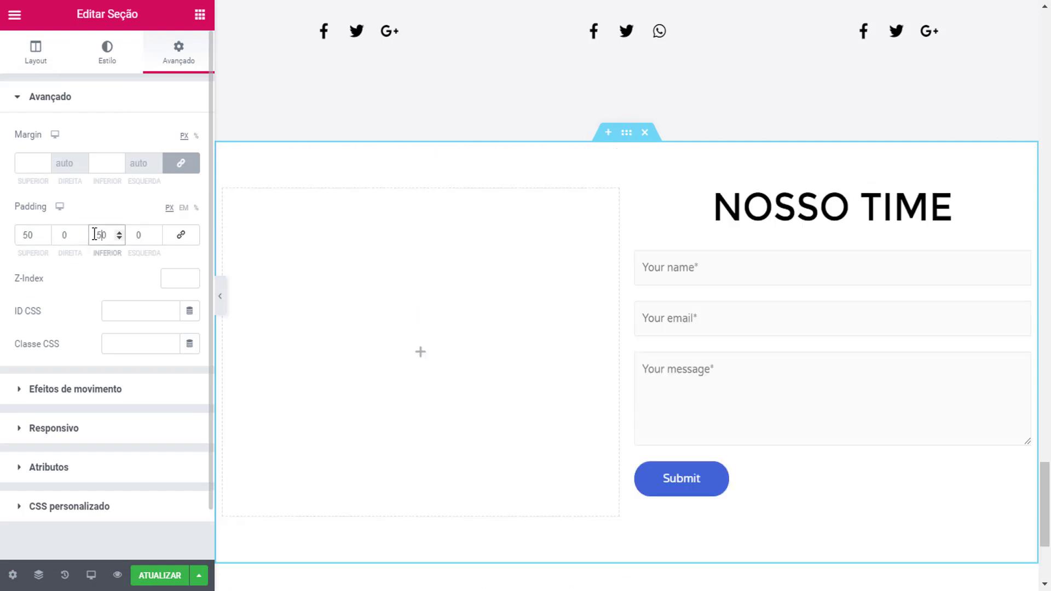
click(156, 574)
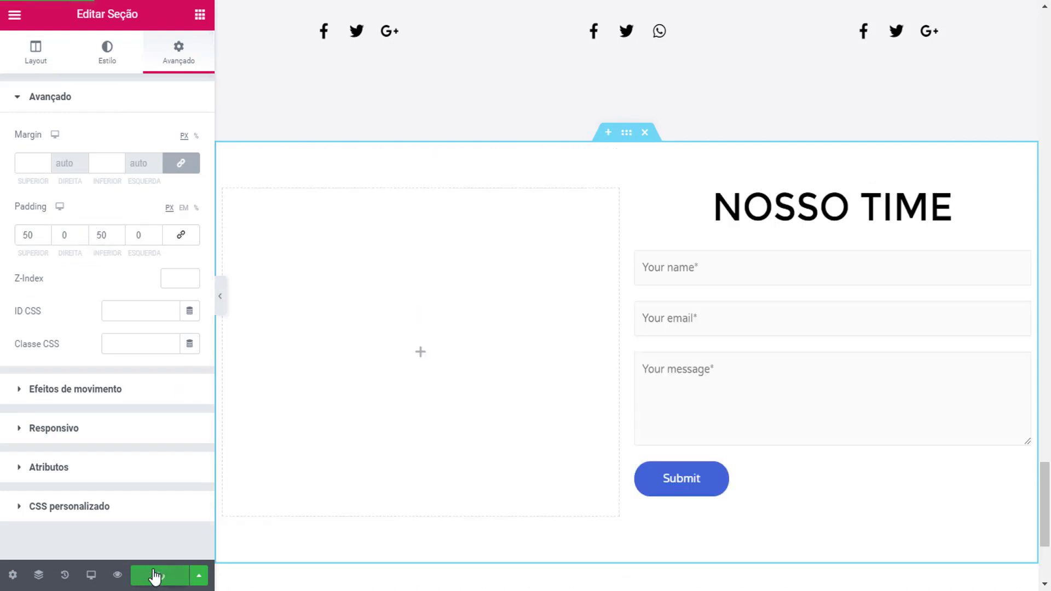
Step: Set the form column's left and right margins to 30 px
click(635, 190)
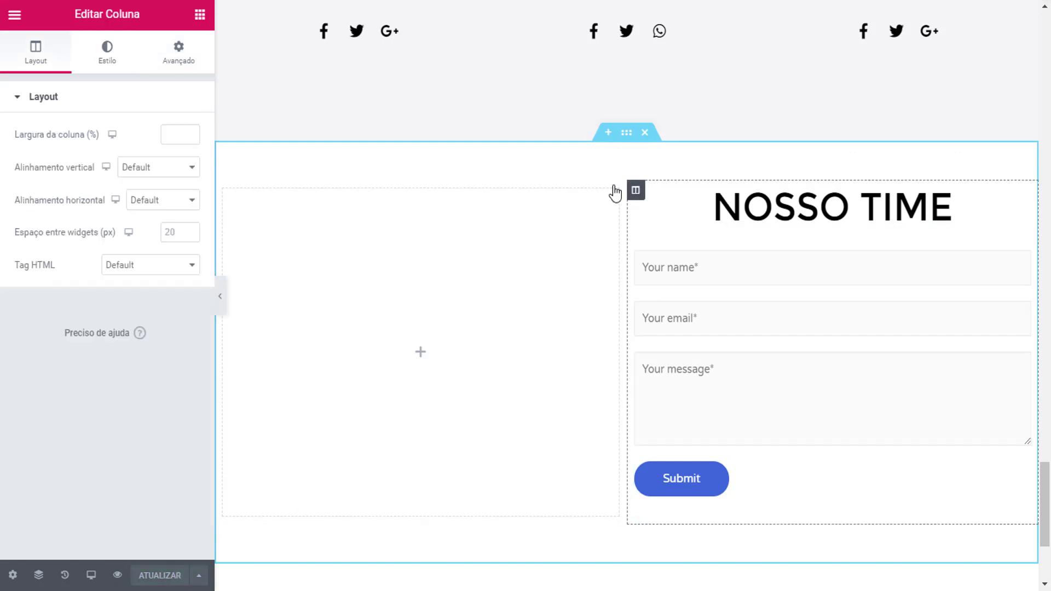
click(178, 52)
click(181, 162)
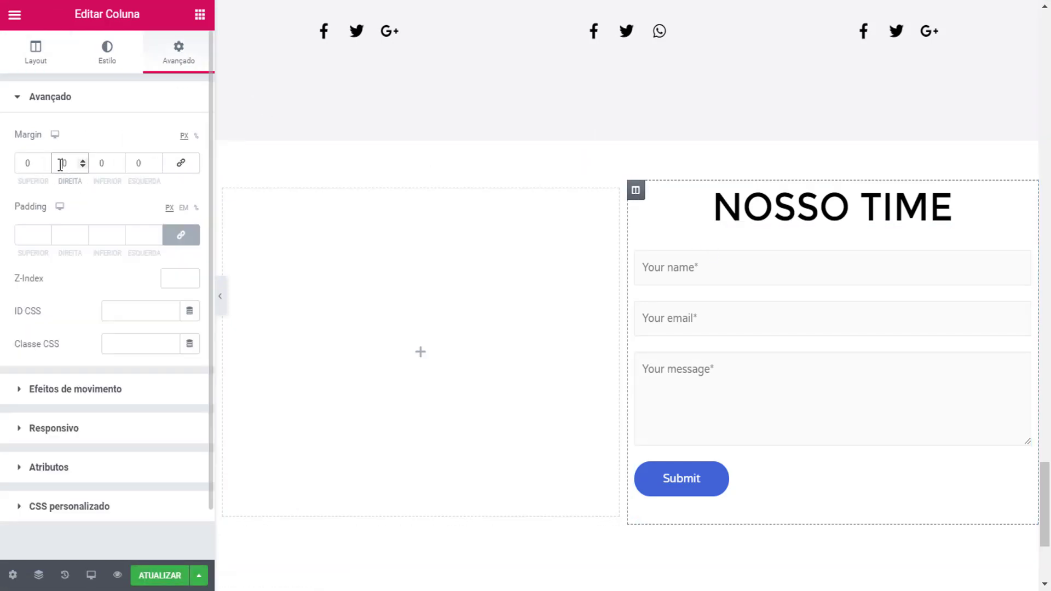
text(3)
click(137, 163)
text(3)
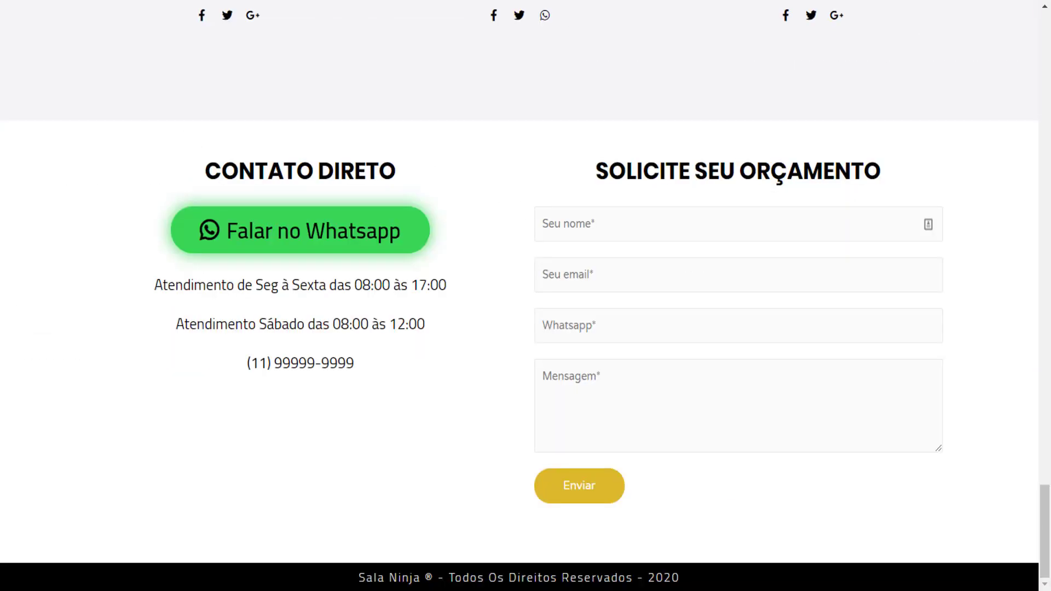
Step: Retitle the form heading SOLICITE SEU ORÇAMENTO and set its font size to 30
drag(894, 183, 570, 169)
key(ctrl+c)
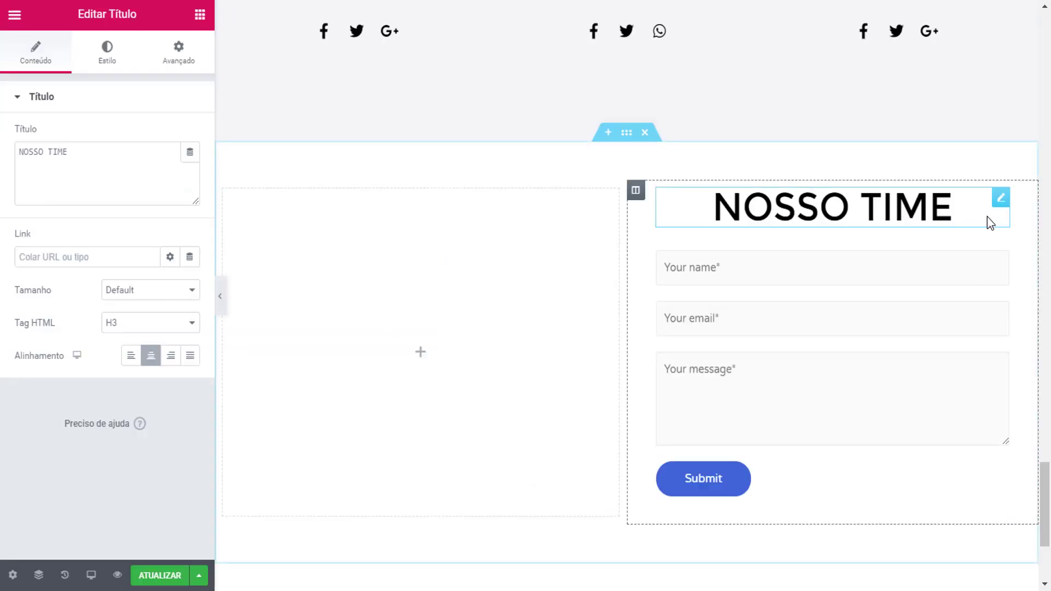
drag(120, 154, 5, 154)
key(ctrl+v)
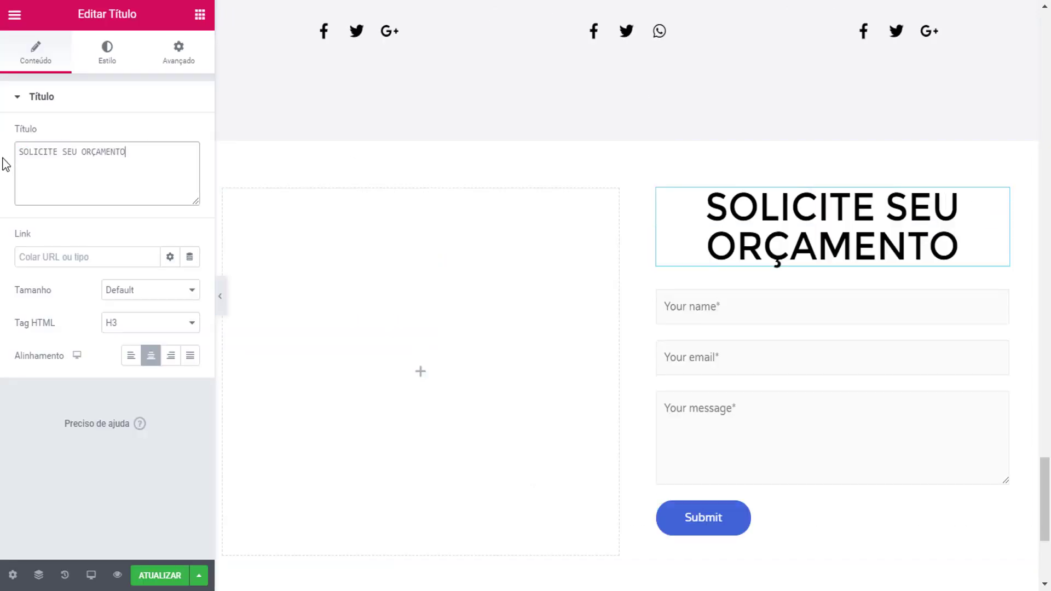
click(107, 52)
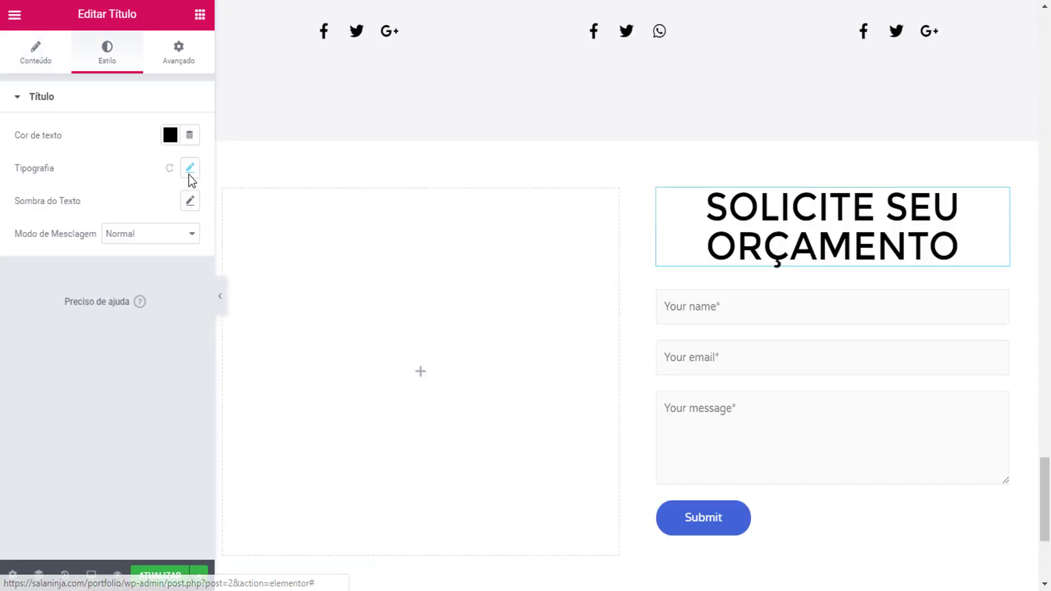
click(190, 167)
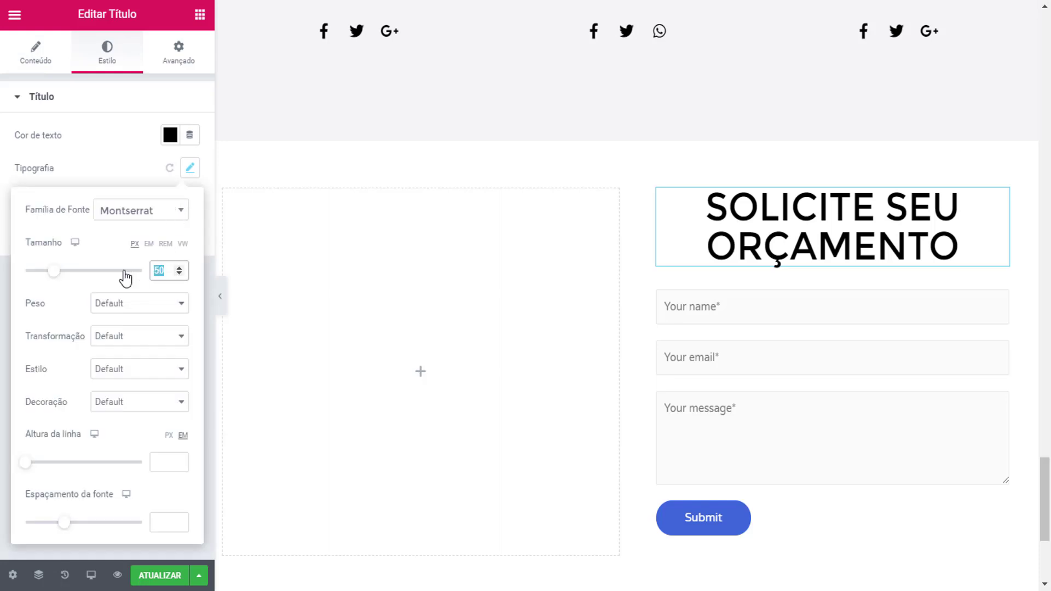
text(40)
click(179, 274)
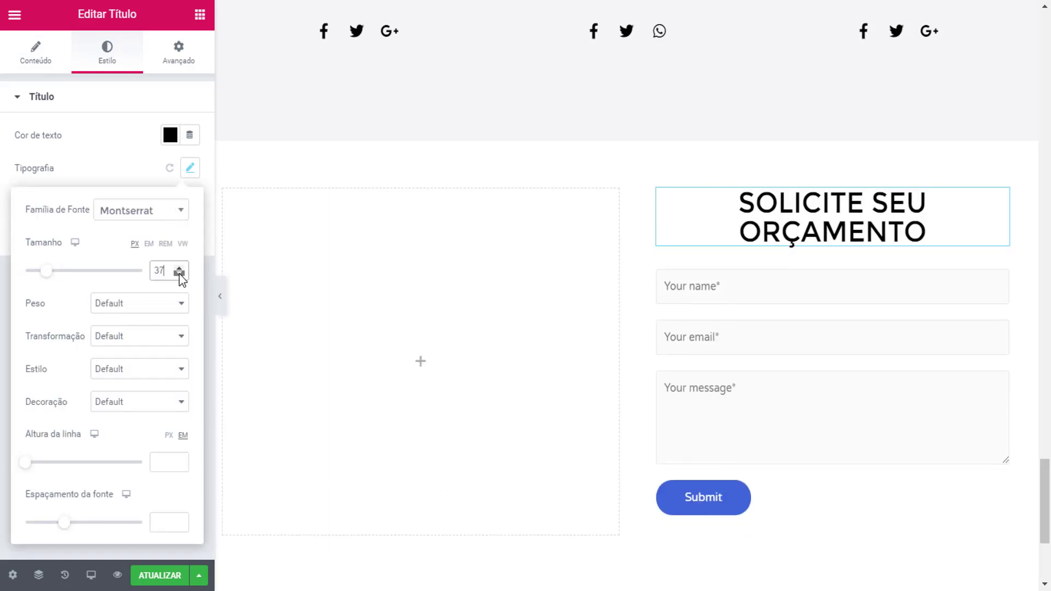
click(179, 273)
click(179, 274)
click(179, 274)
click(179, 273)
click(179, 273)
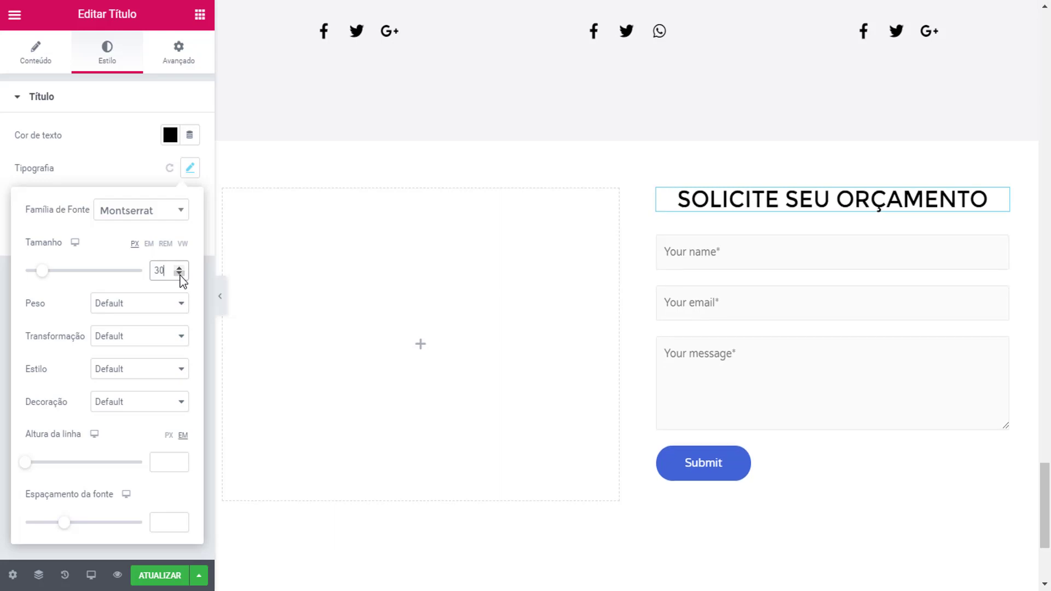
click(3, 369)
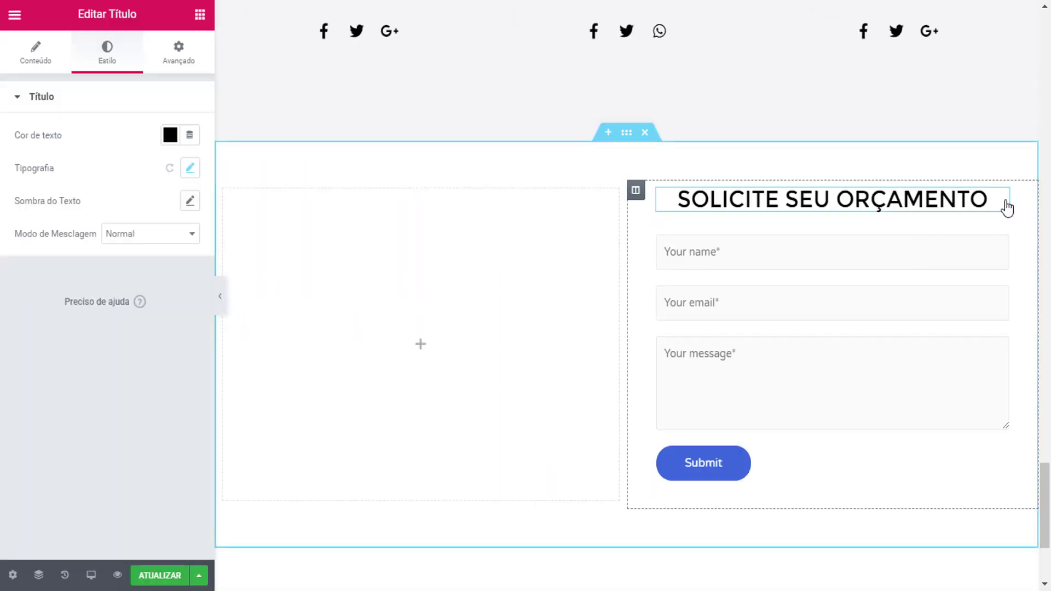
Step: Duplicate that heading into the left column and rename it CONTATO DIRETO
right_click(1004, 207)
click(1008, 234)
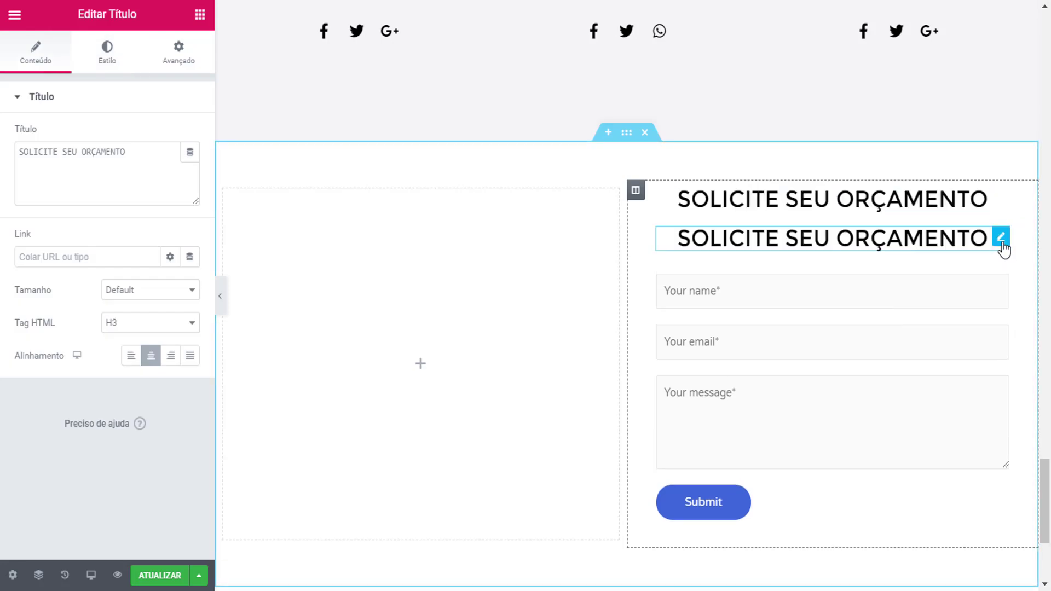
drag(1006, 242, 486, 317)
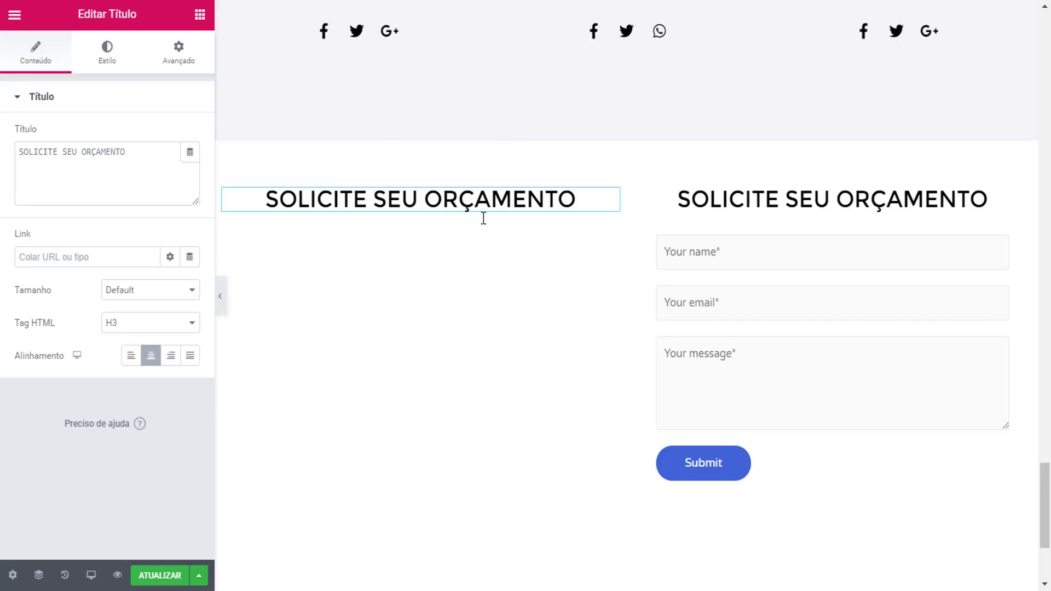
drag(131, 161, 10, 144)
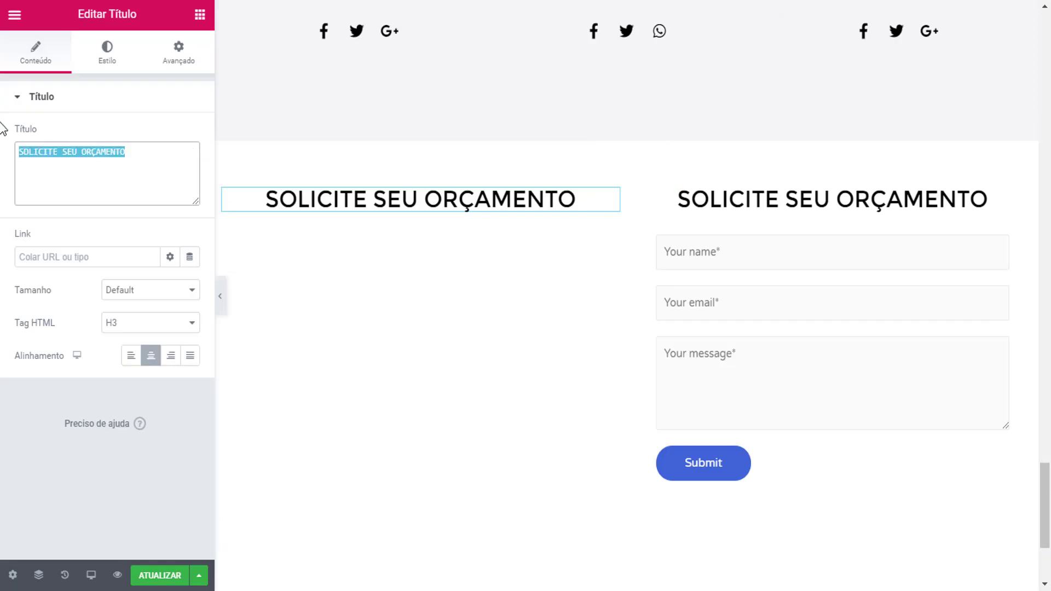
text(CONTATO DIRETO)
click(3, 299)
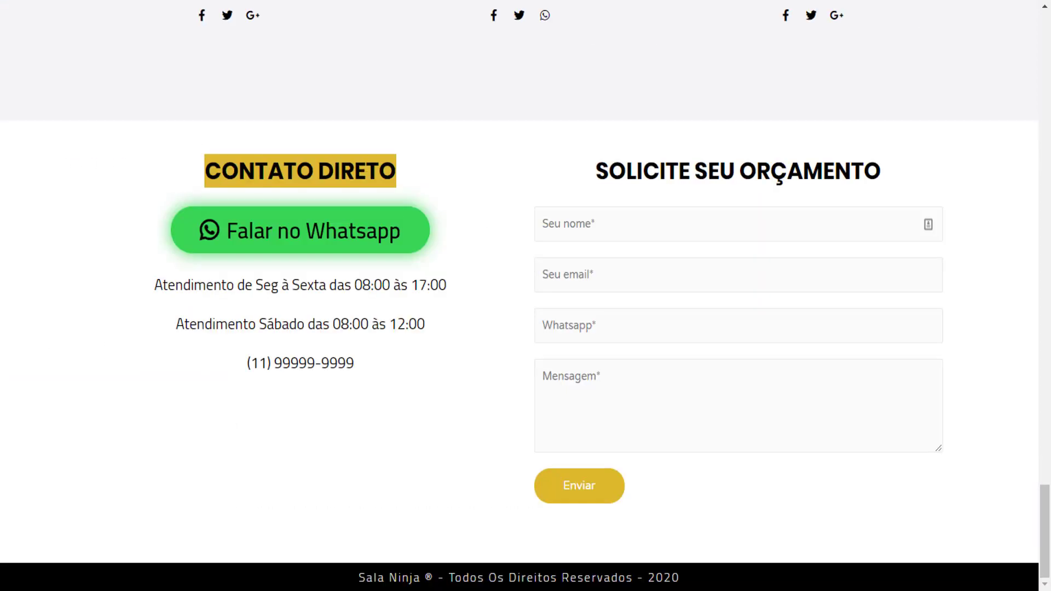
click(47, 212)
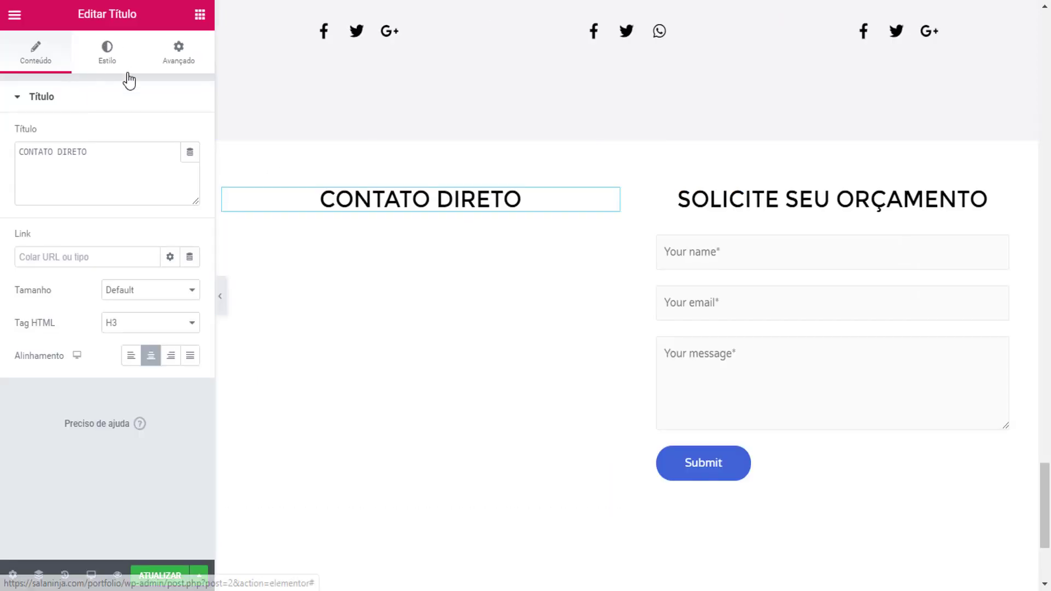
Step: Make CONTATO DIRETO bold and paste its style onto SOLICITE SEU ORÇAMENTO
click(127, 60)
click(190, 167)
click(146, 303)
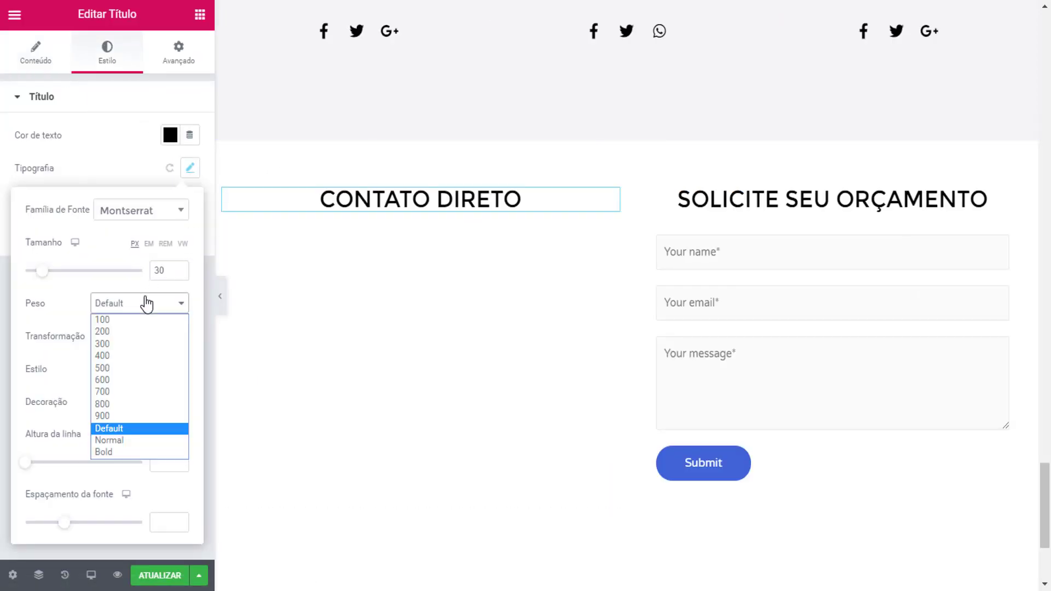
click(131, 449)
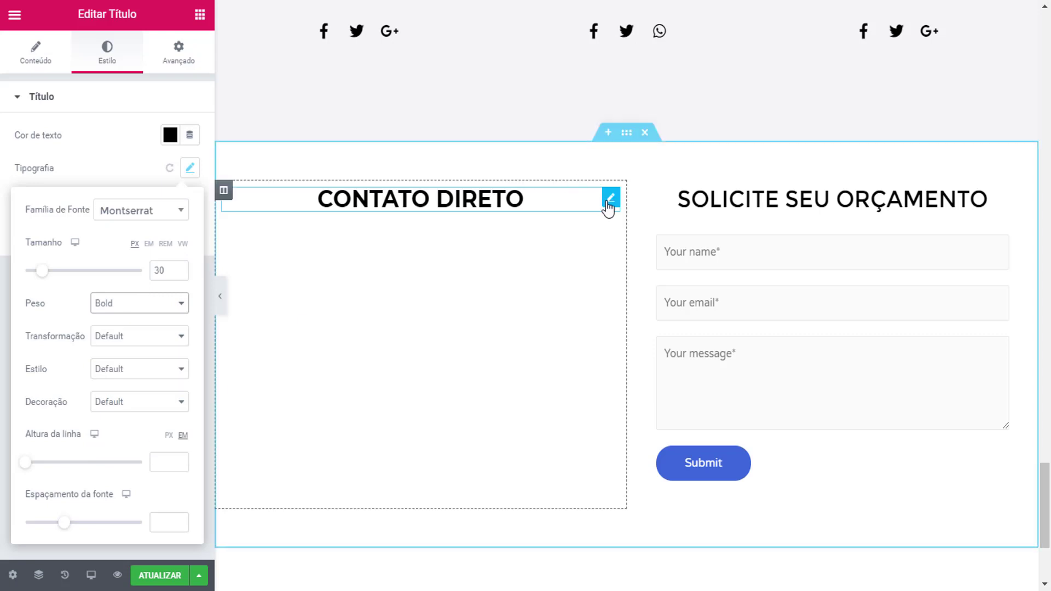
right_click(615, 206)
click(718, 269)
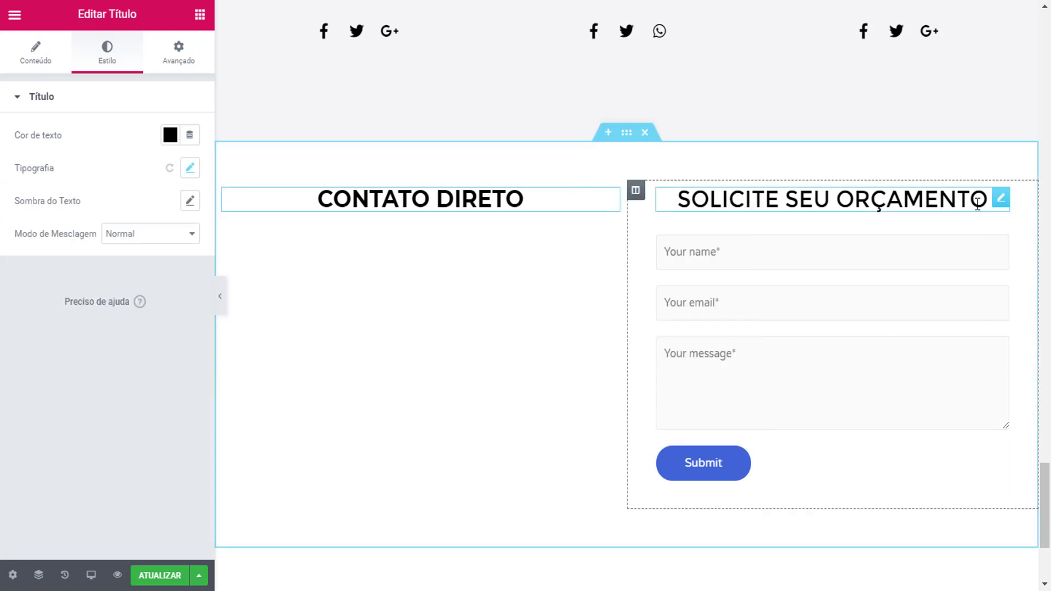
right_click(1008, 207)
click(1000, 310)
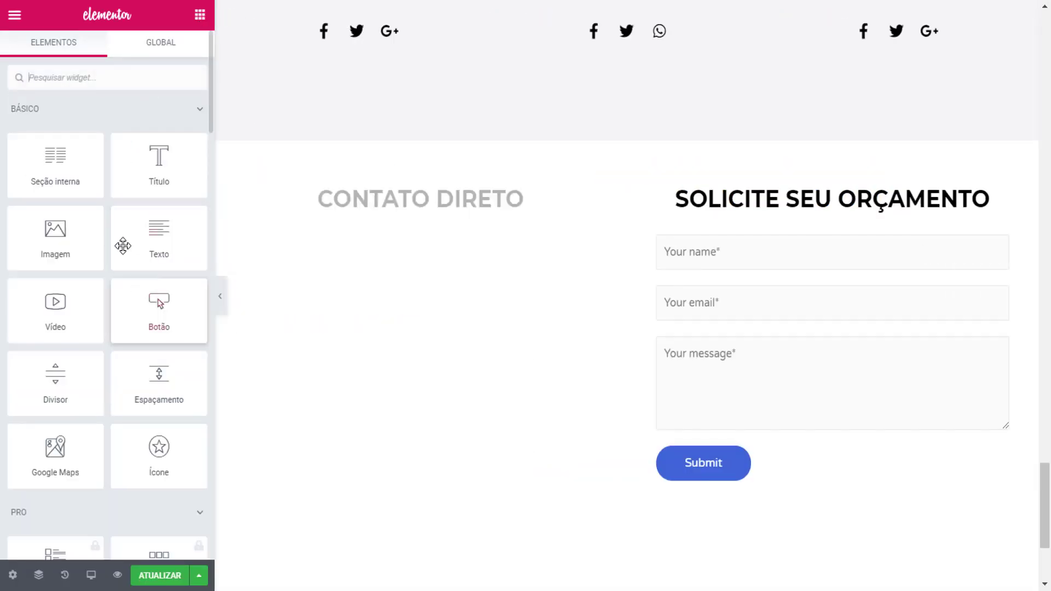
Step: Add a centred 'Falar no Whatsapp' button under the CONTATO DIRETO heading
drag(157, 304, 469, 219)
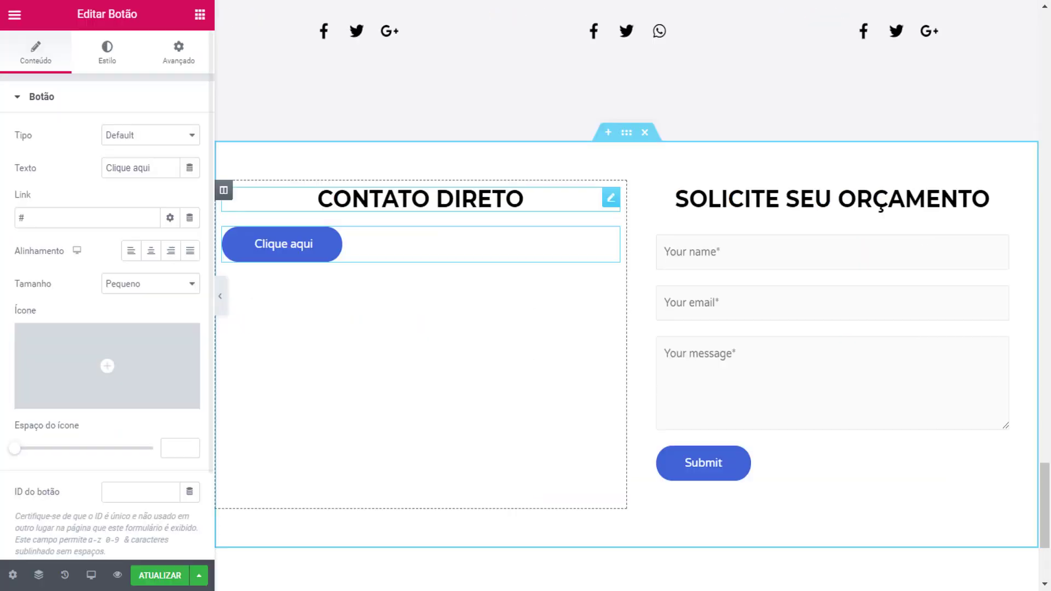
text(Fal)
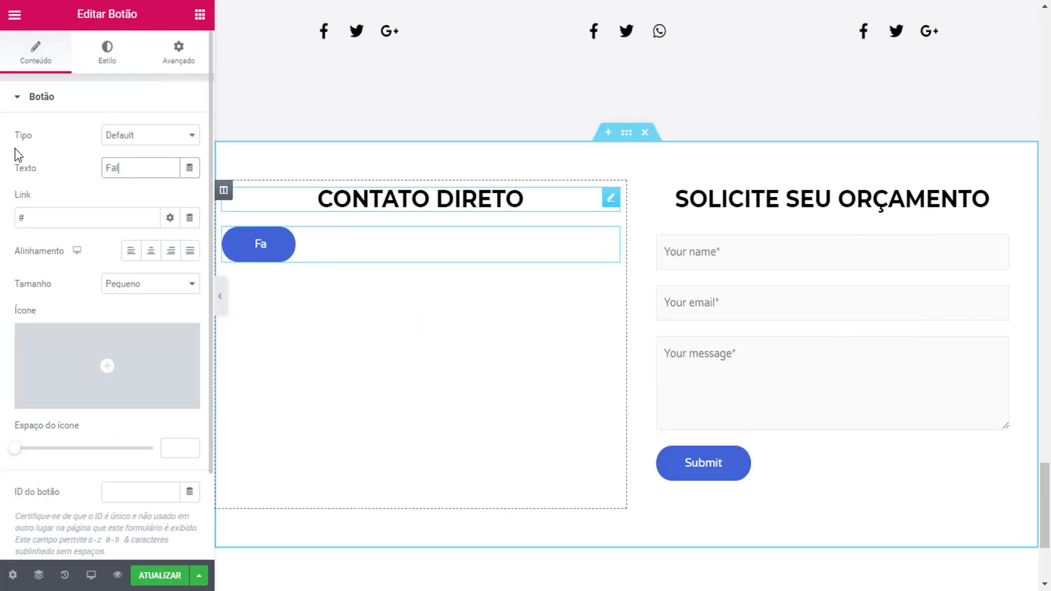
text(ar no Whatsapp)
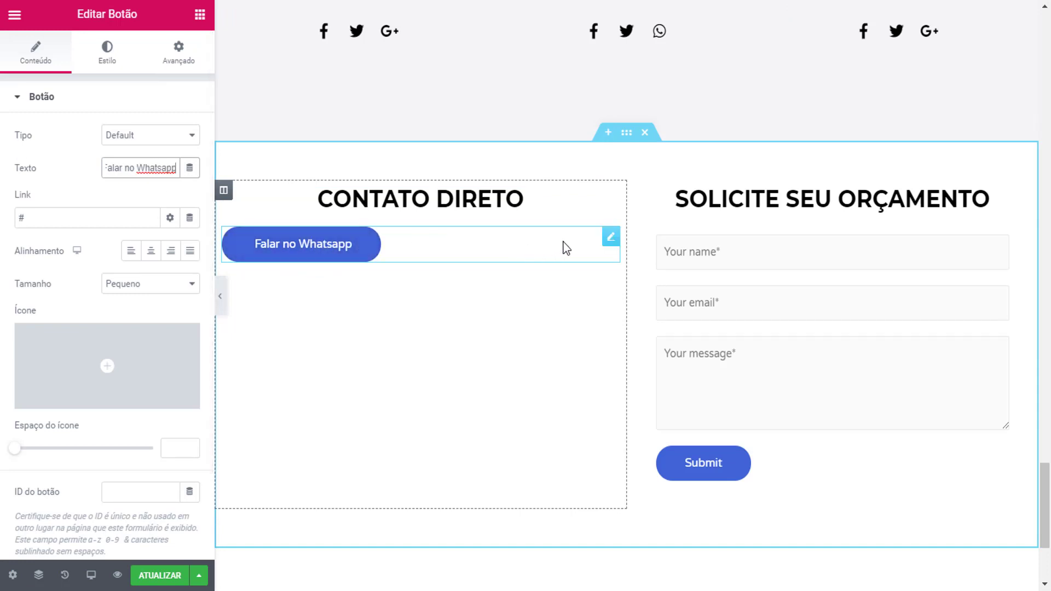
click(151, 250)
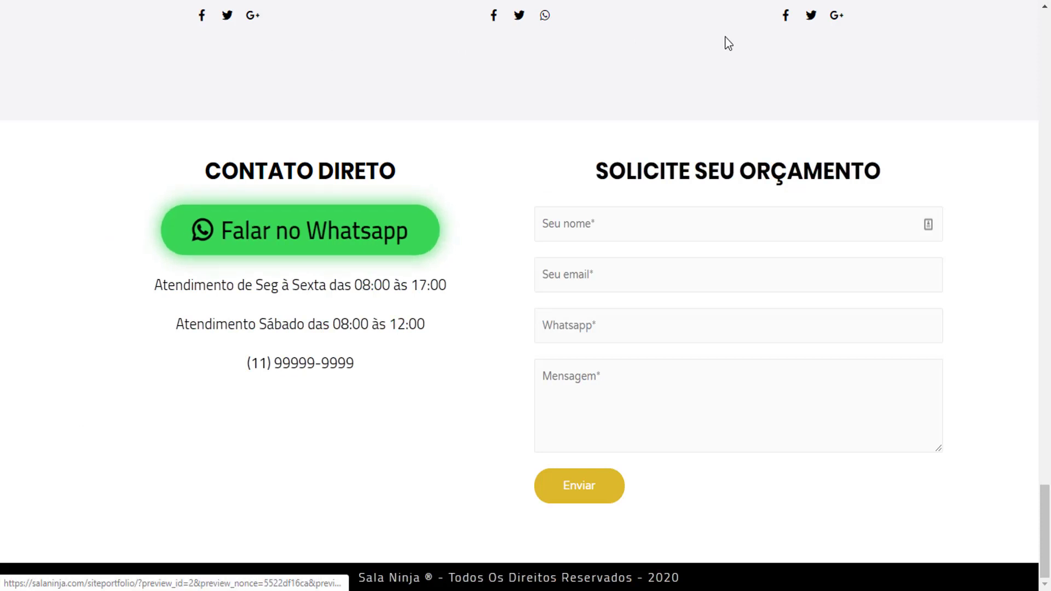
Step: Give the button a #37D754 green background sampled from the reference page, with black text
click(705, 10)
scroll(420, 255, up, 1)
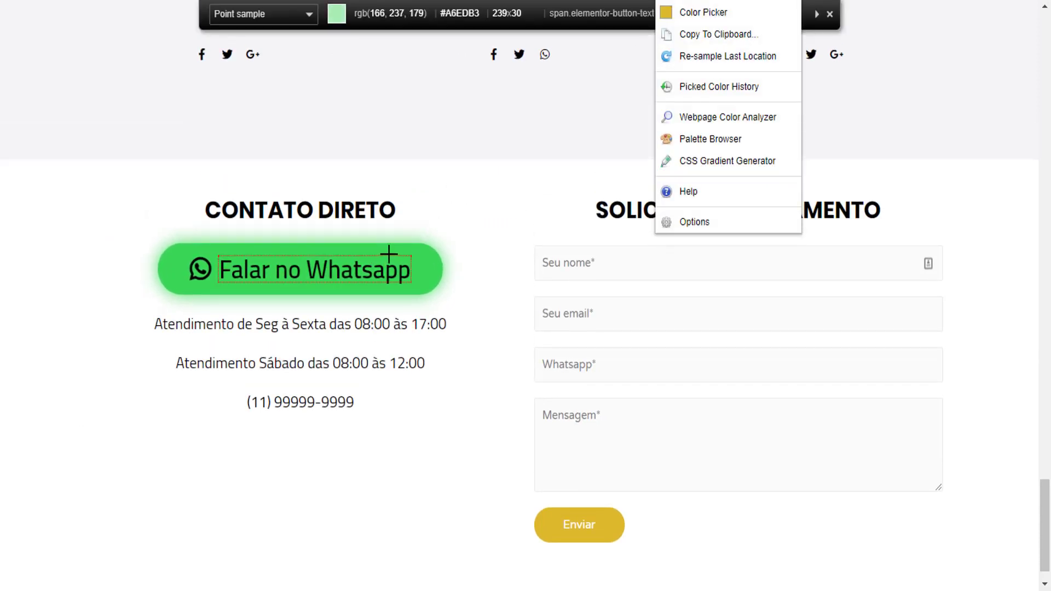
click(421, 254)
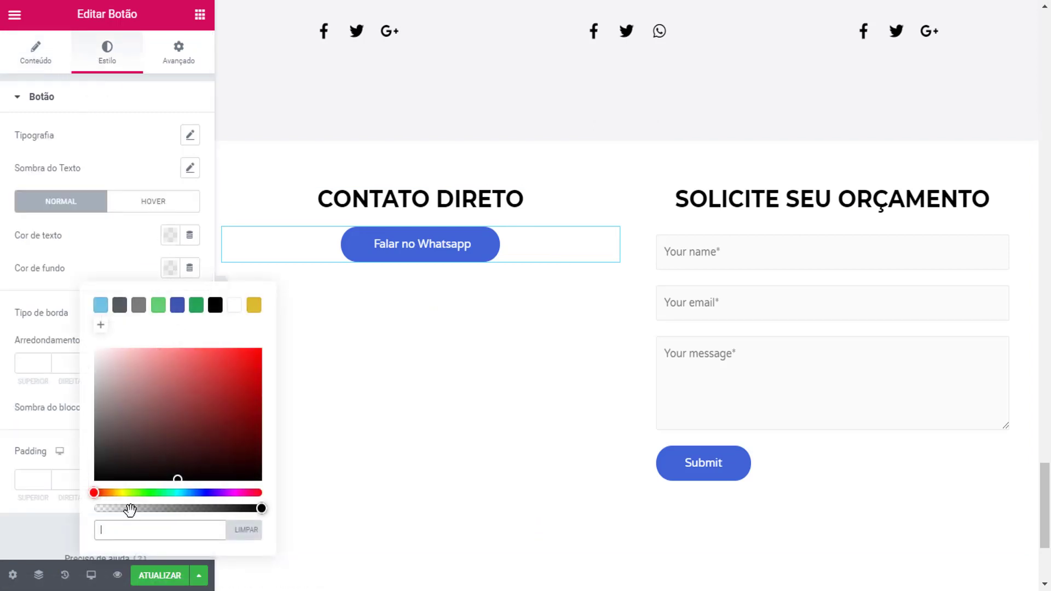
click(130, 528)
key(ctrl+v)
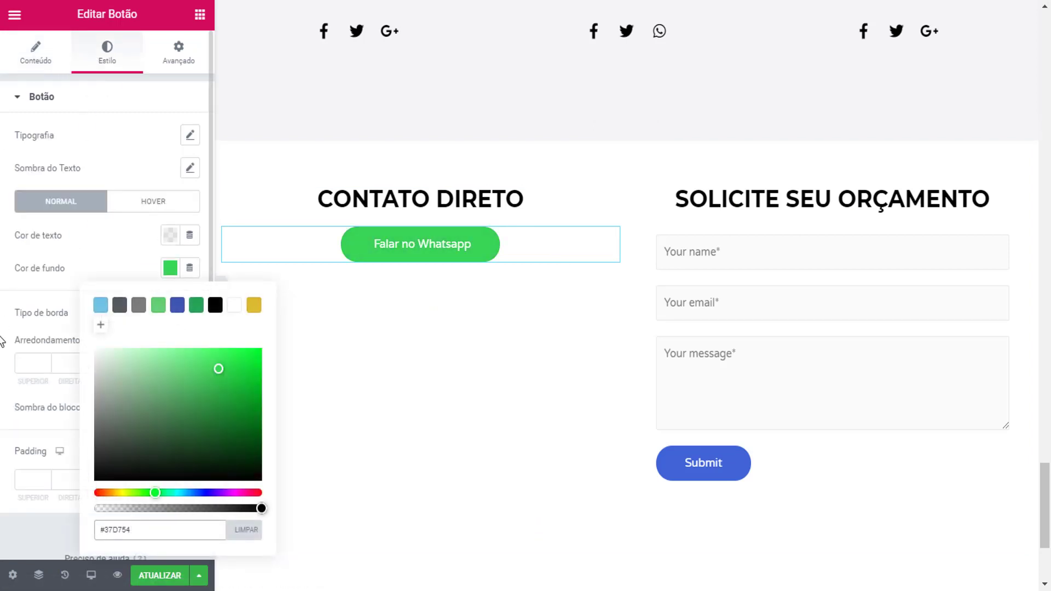
click(166, 244)
click(170, 235)
click(215, 272)
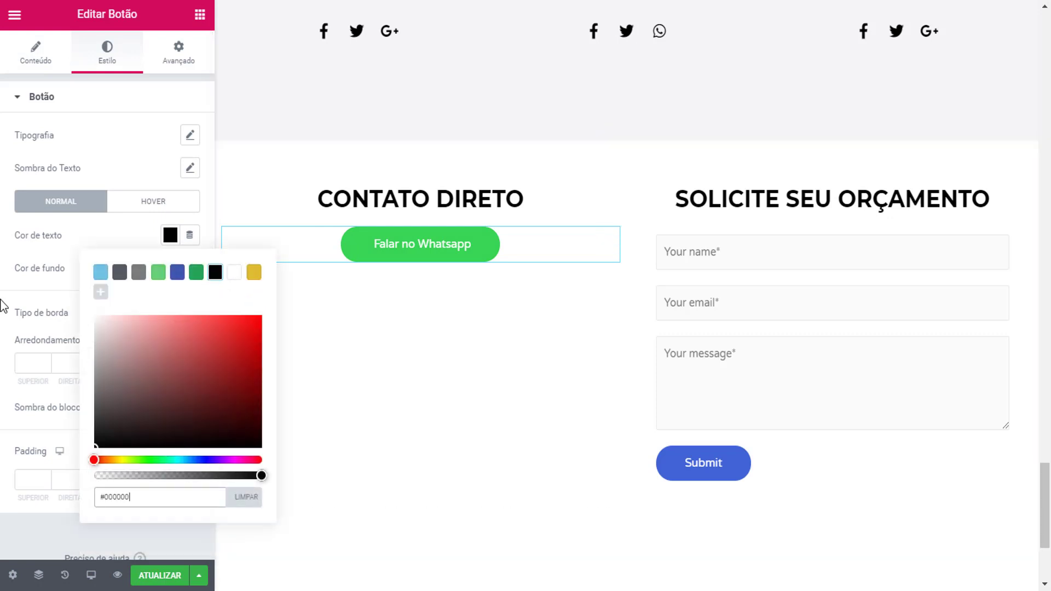
click(7, 345)
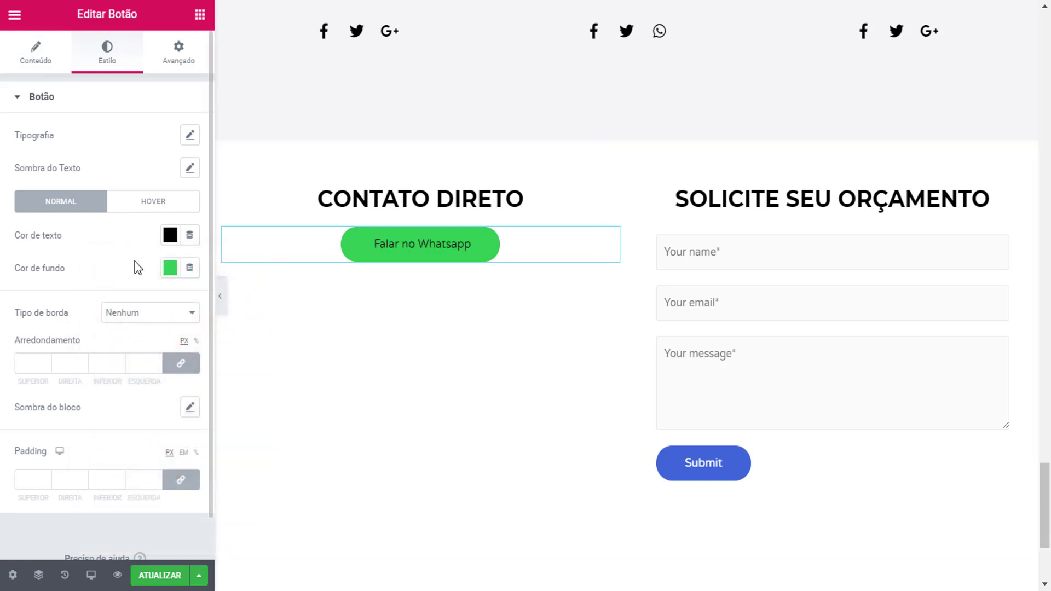
Step: Set the button typography to Cairo, weight 700, size 20
click(189, 140)
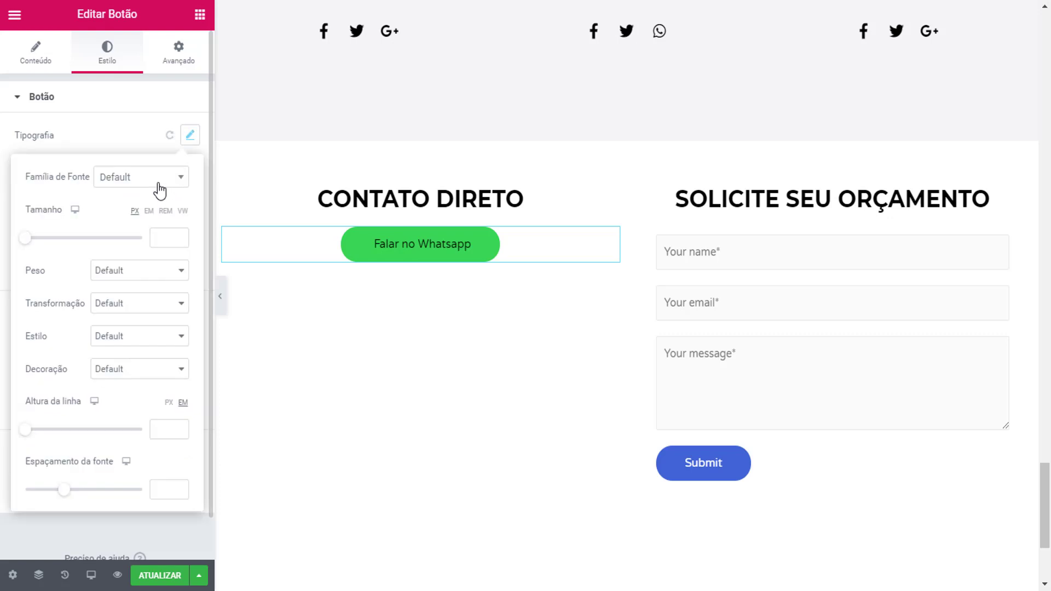
click(157, 188)
text(cai)
key(Return)
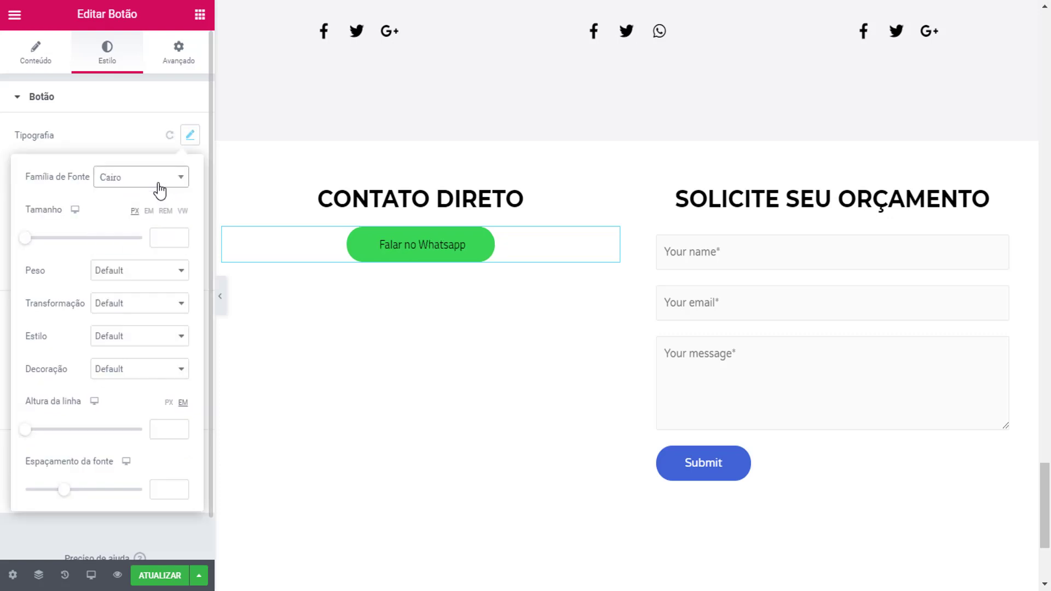
click(141, 273)
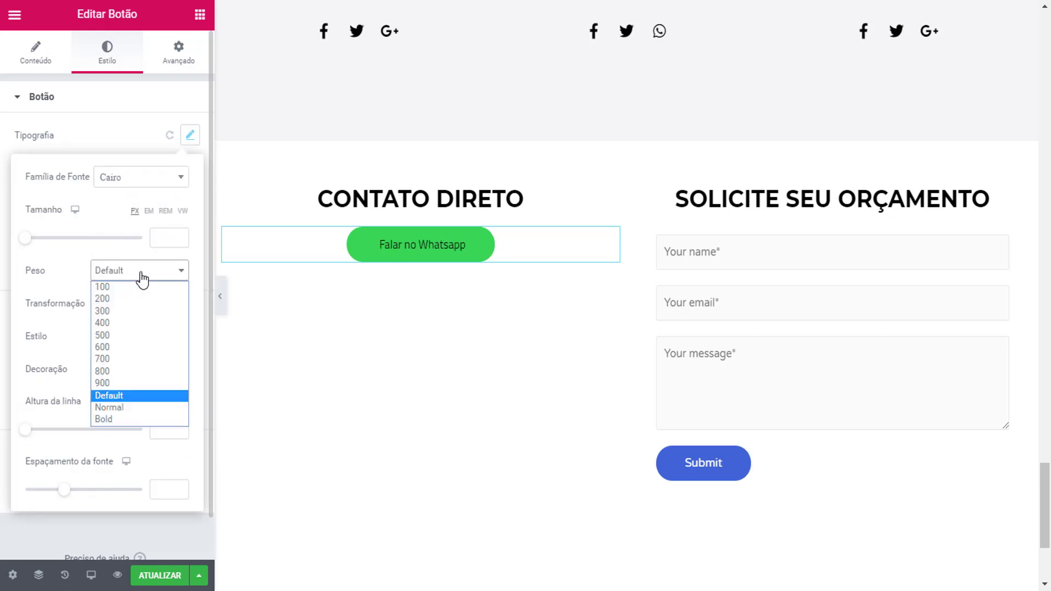
click(128, 361)
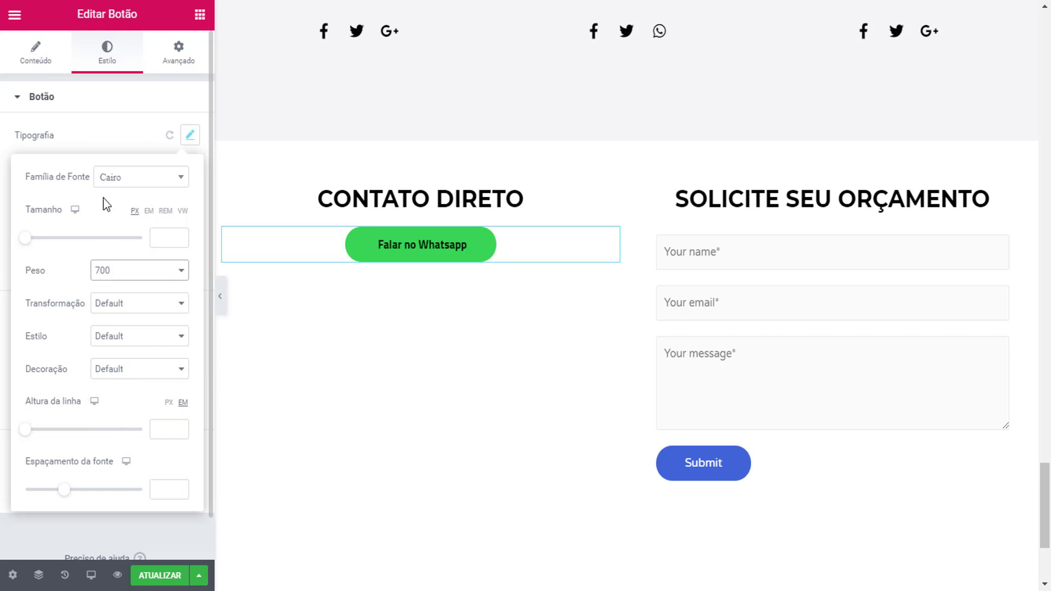
click(159, 234)
text(20)
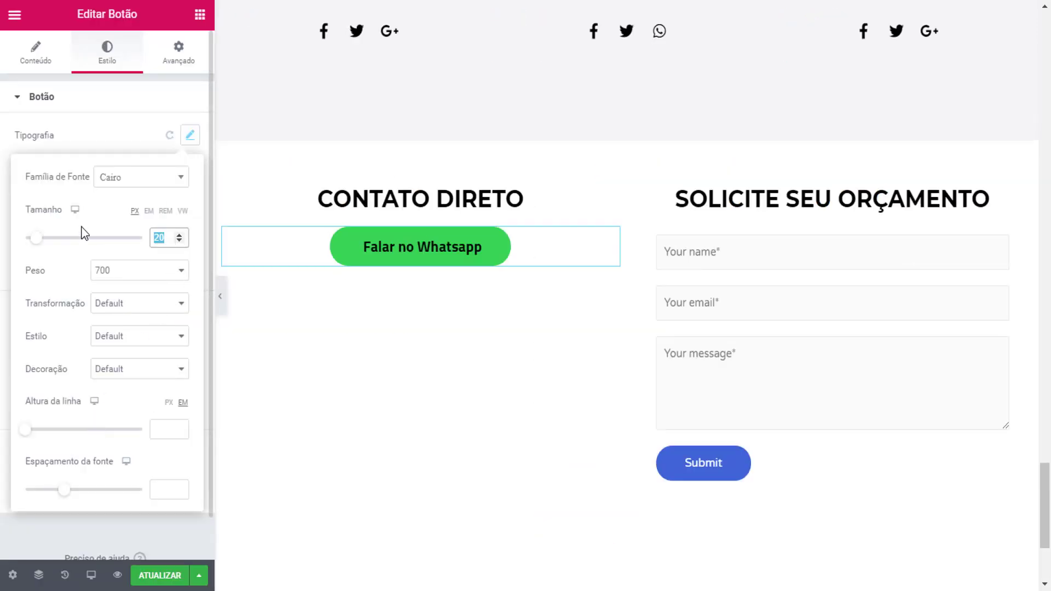
Step: Set the Falar no Whatsapp button's text size to 26
text(30)
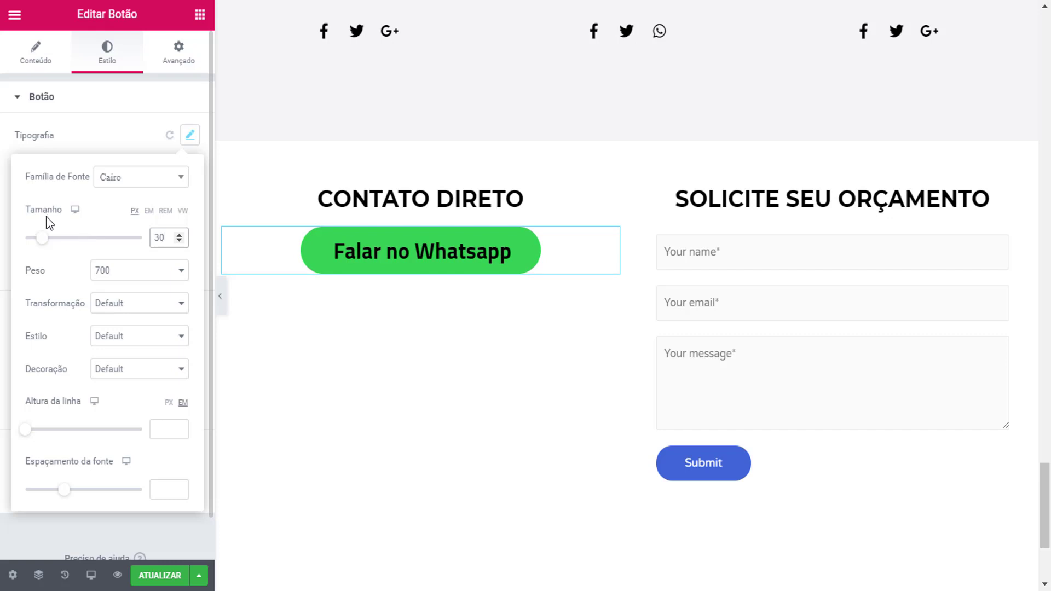
click(179, 240)
click(179, 241)
click(179, 241)
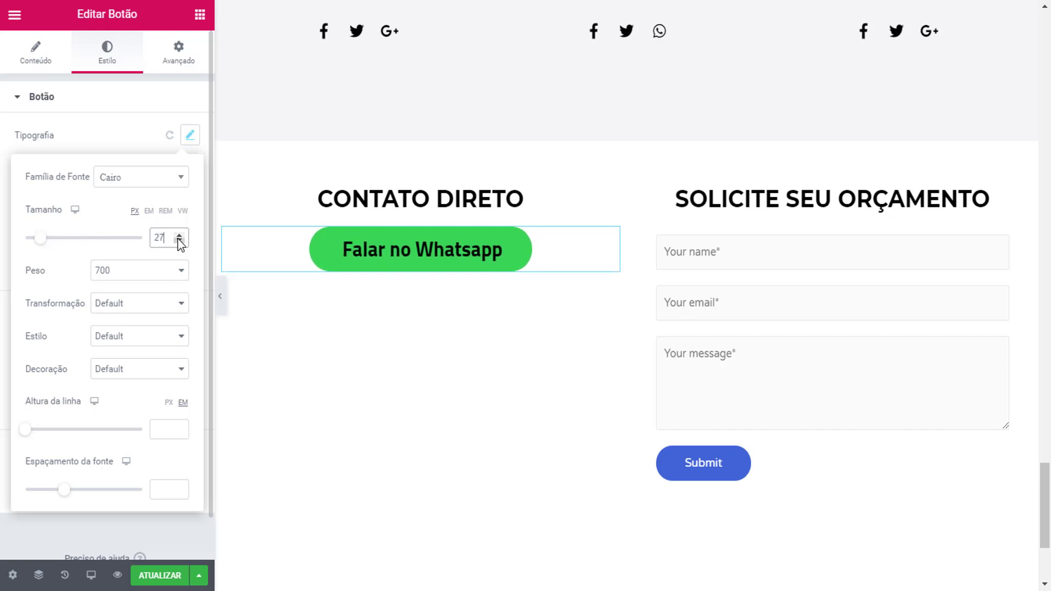
click(179, 241)
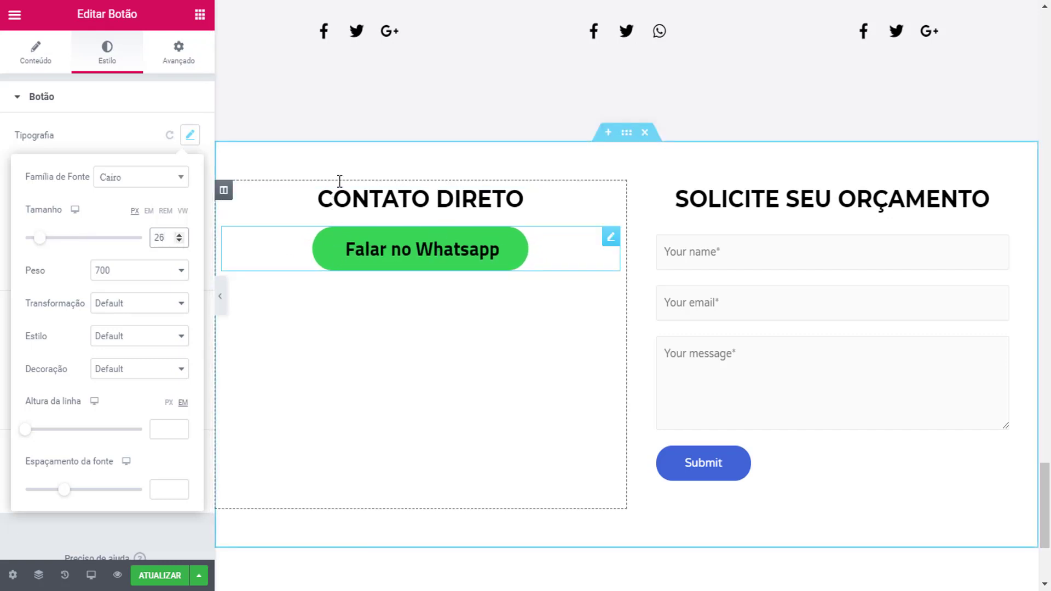
Step: Insert the WhatsApp icon before the button text with icon spacing 10
click(39, 60)
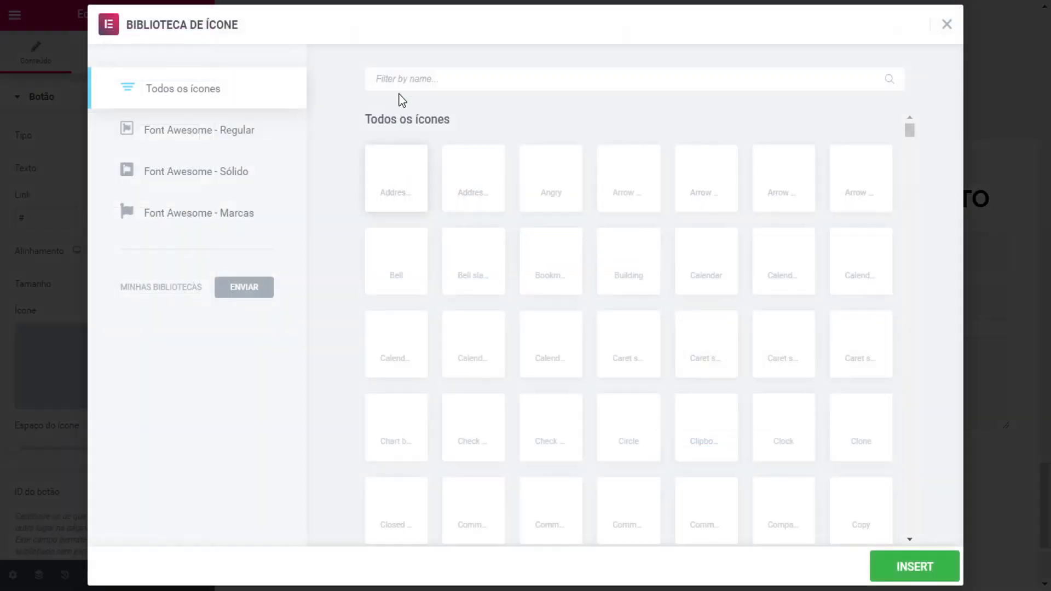
text(wha)
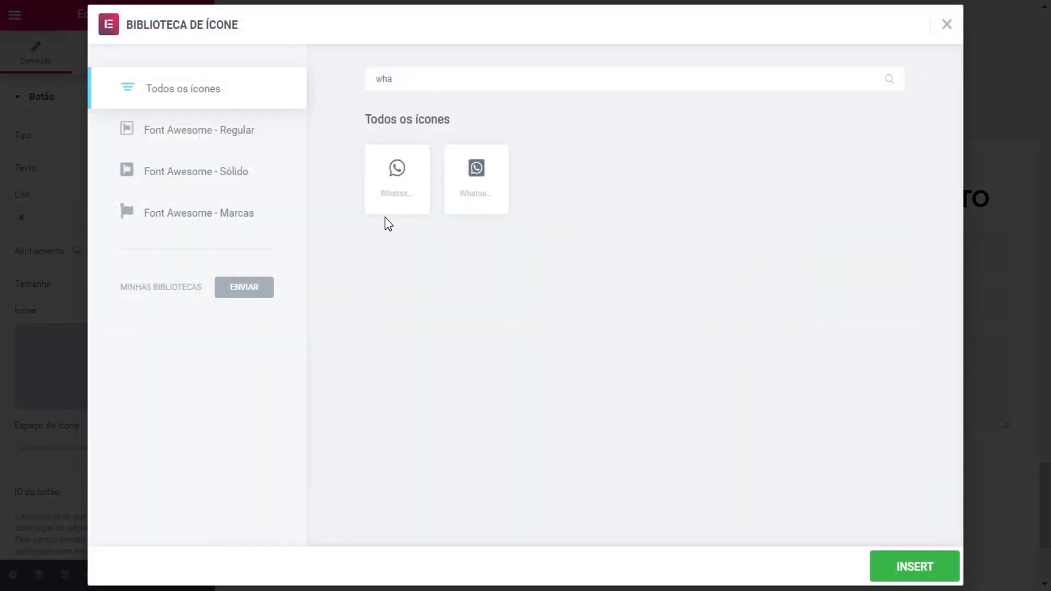
click(393, 199)
click(930, 566)
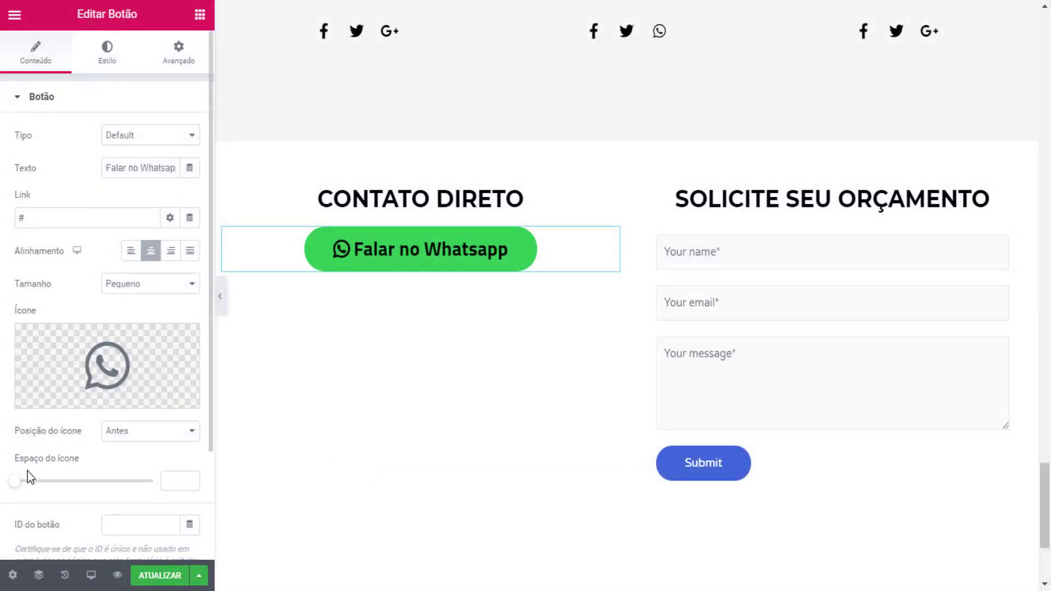
drag(23, 486, 45, 485)
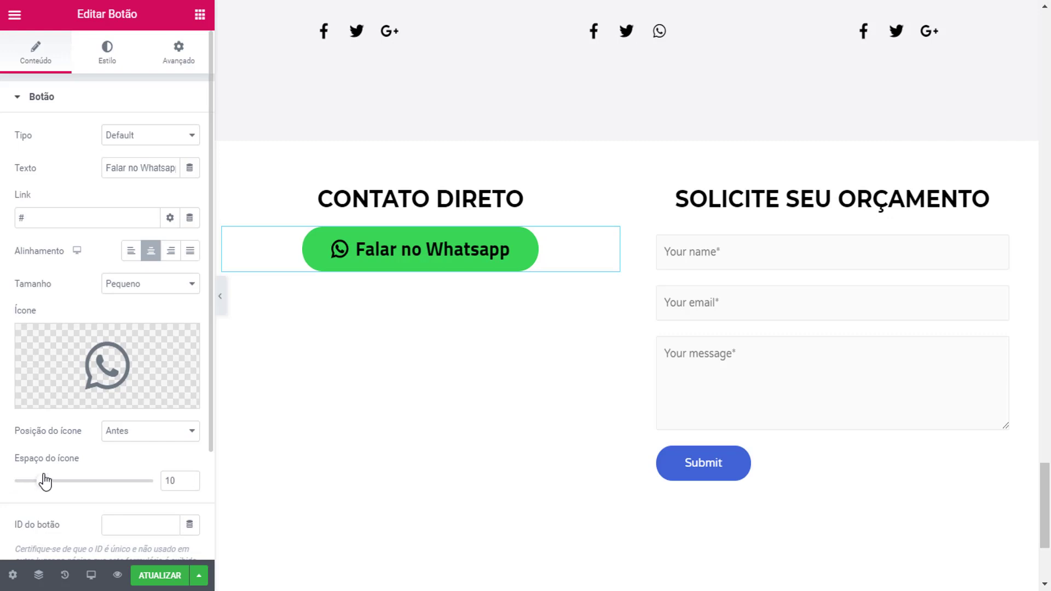
Step: Save the page and give the button a Grow hover animation
click(109, 60)
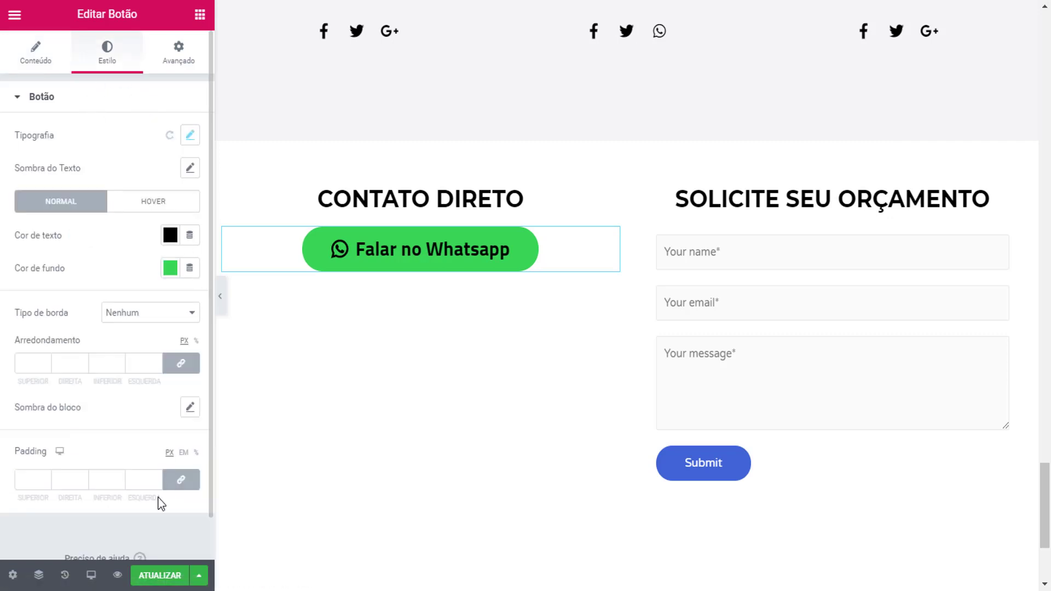
click(148, 578)
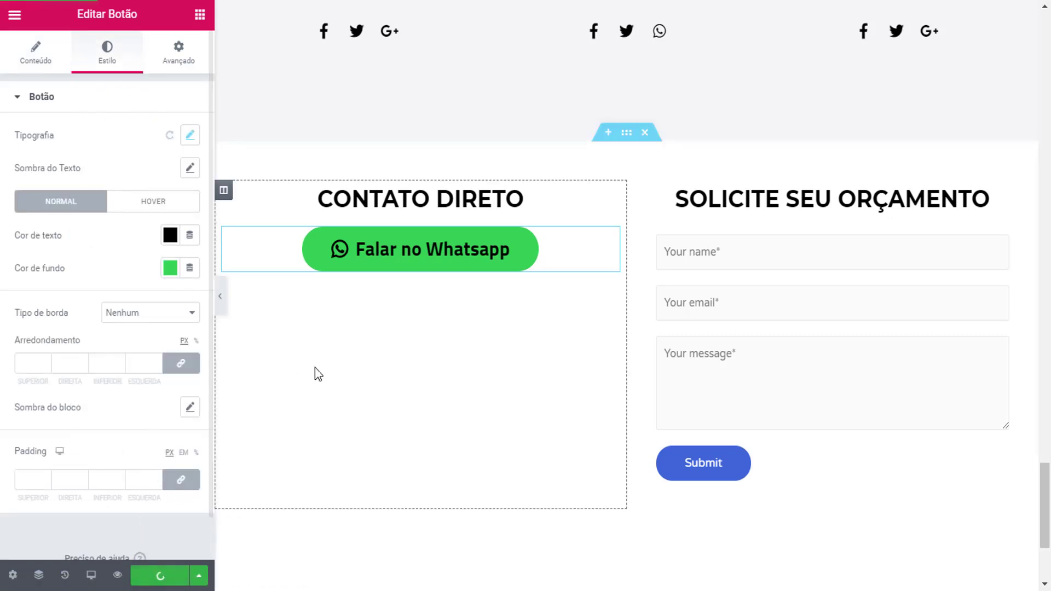
click(155, 202)
click(106, 320)
click(86, 374)
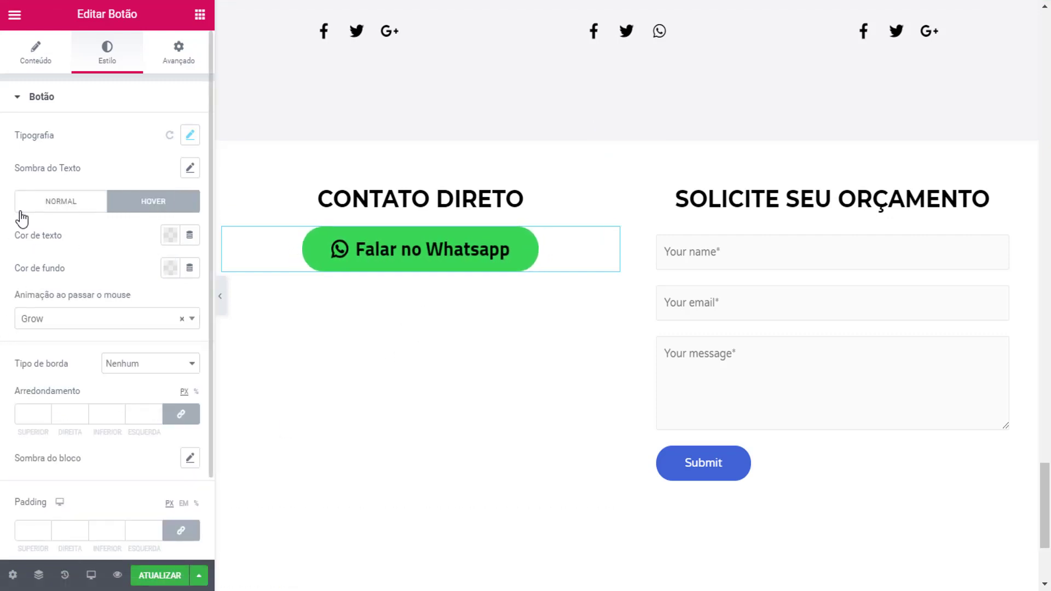
Step: Add a #37D754 hover box shadow with blur 20 for a green glow
scroll(50, 386, down, 2)
click(190, 362)
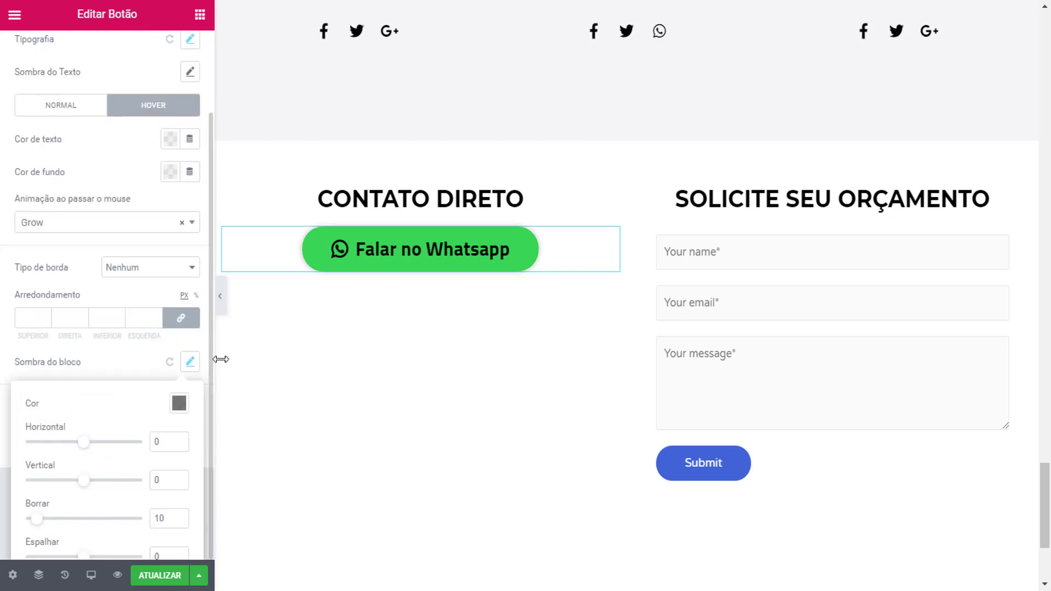
click(179, 402)
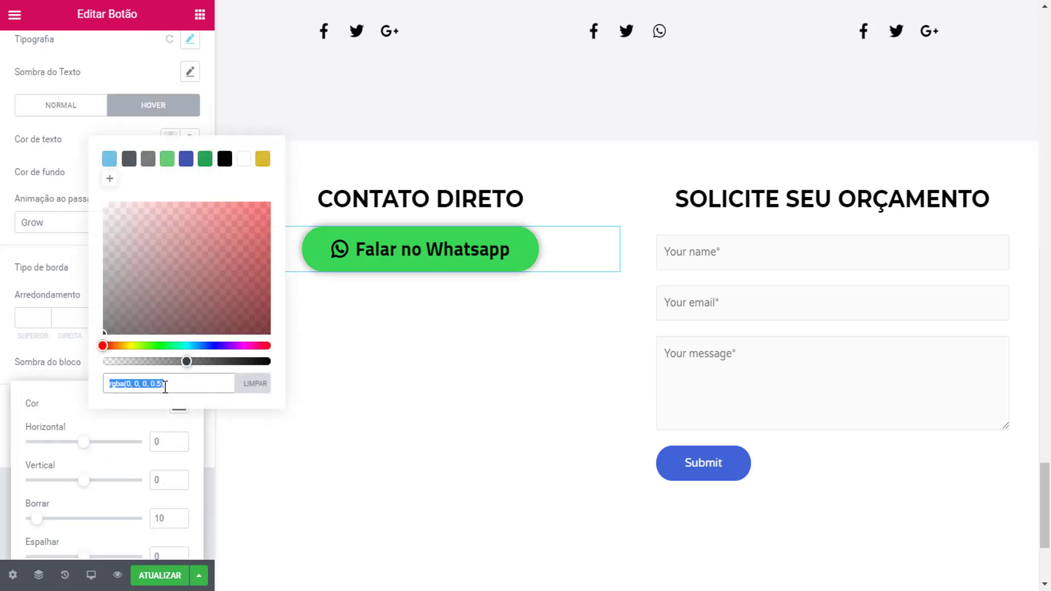
text(#37D754)
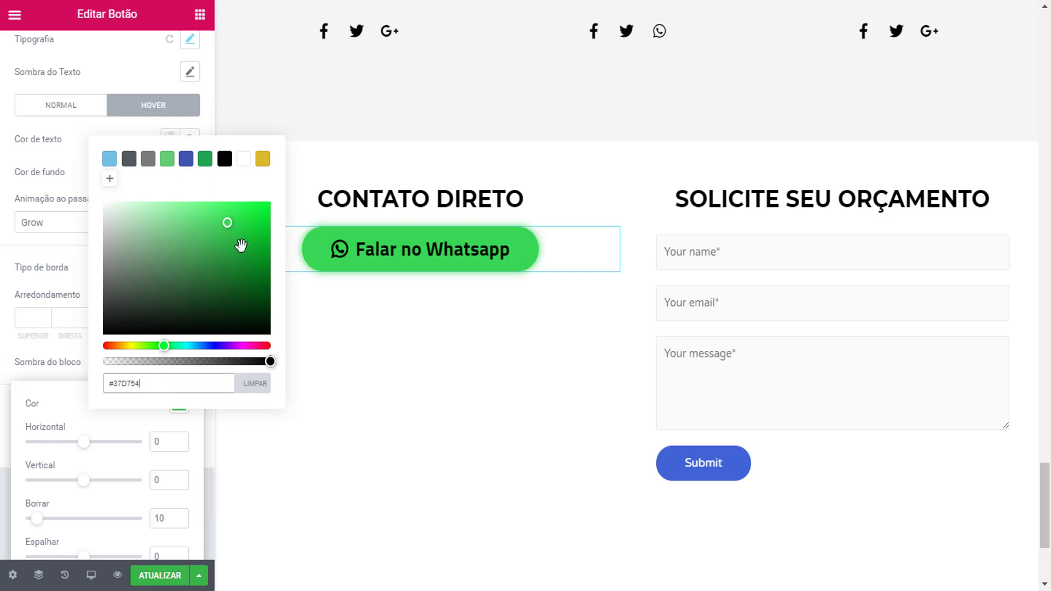
drag(32, 525, 52, 524)
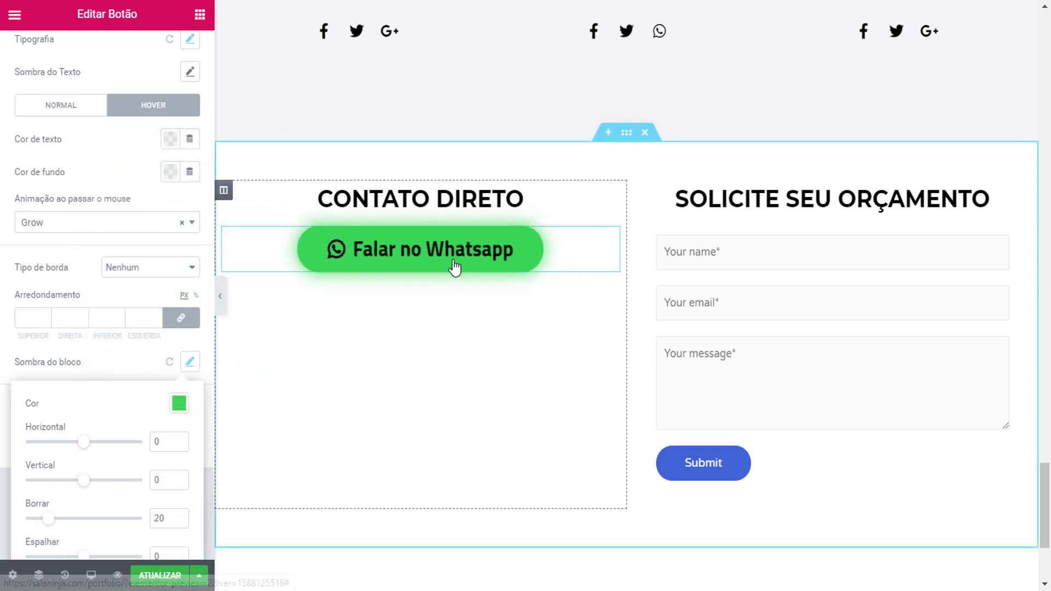
click(159, 554)
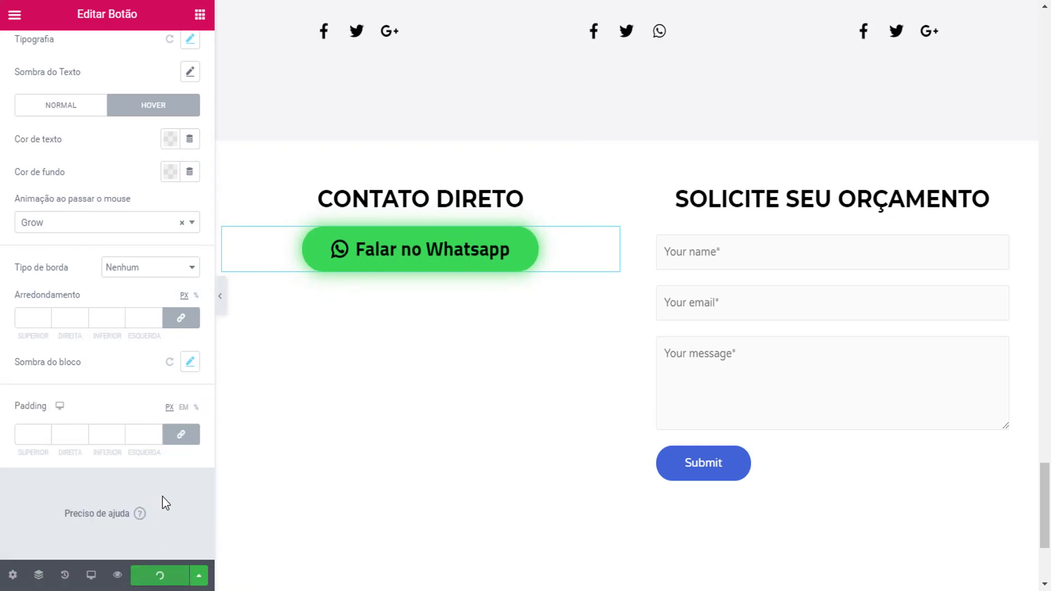
scroll(162, 500, up, 2)
Step: Duplicate the CONTATO DIRETO heading and move the copy below the Whatsapp button
click(35, 52)
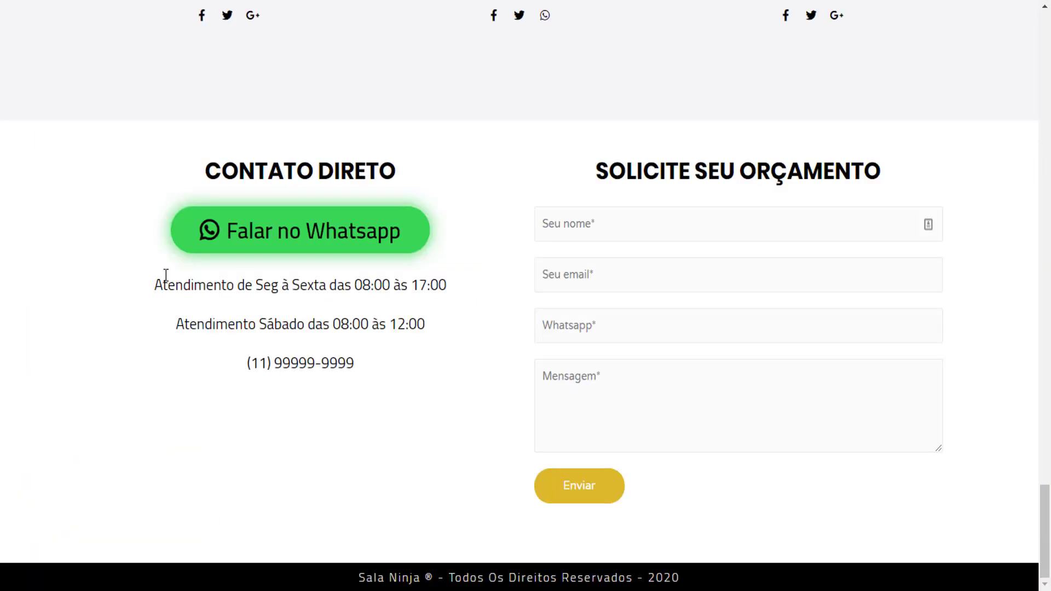
drag(166, 275, 326, 369)
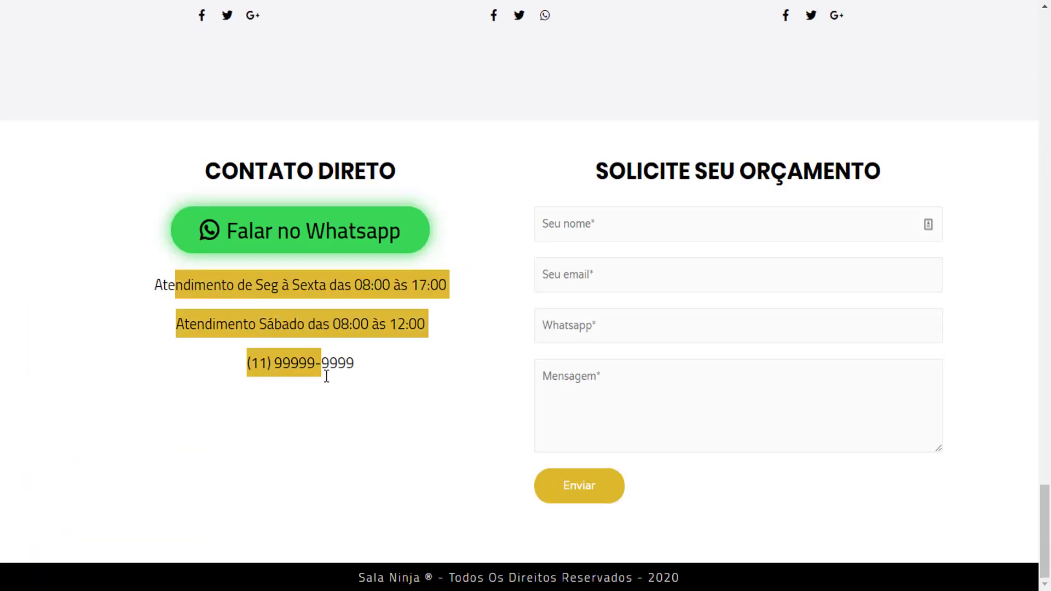
click(326, 369)
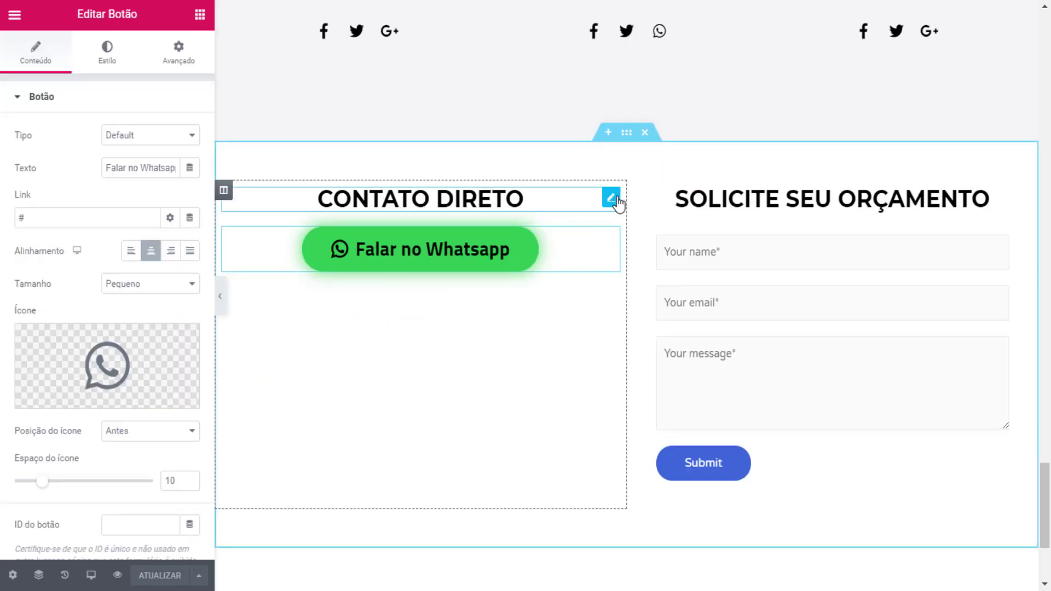
right_click(618, 203)
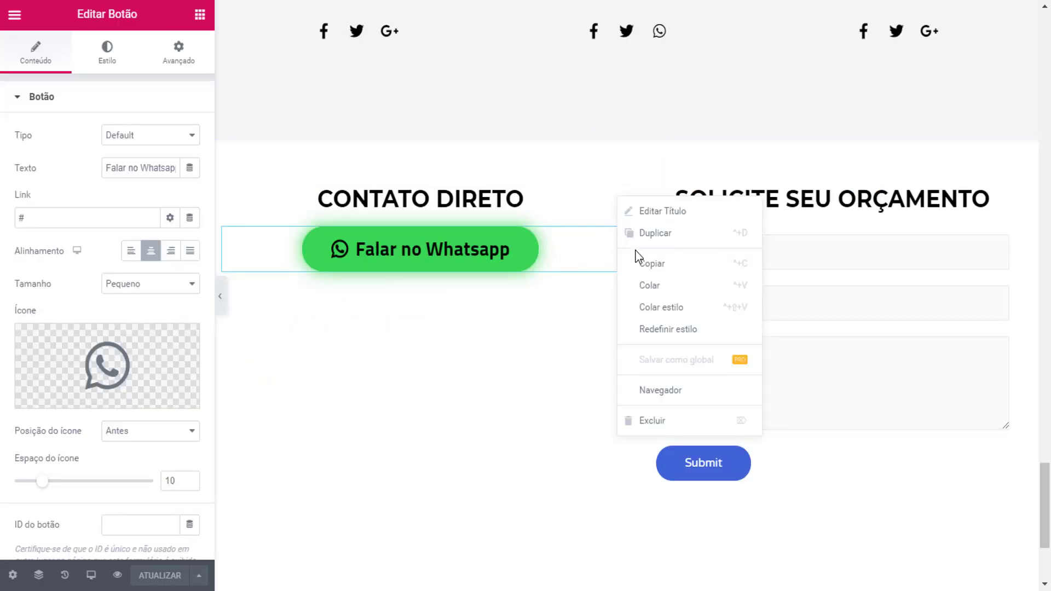
click(652, 232)
drag(609, 239, 531, 306)
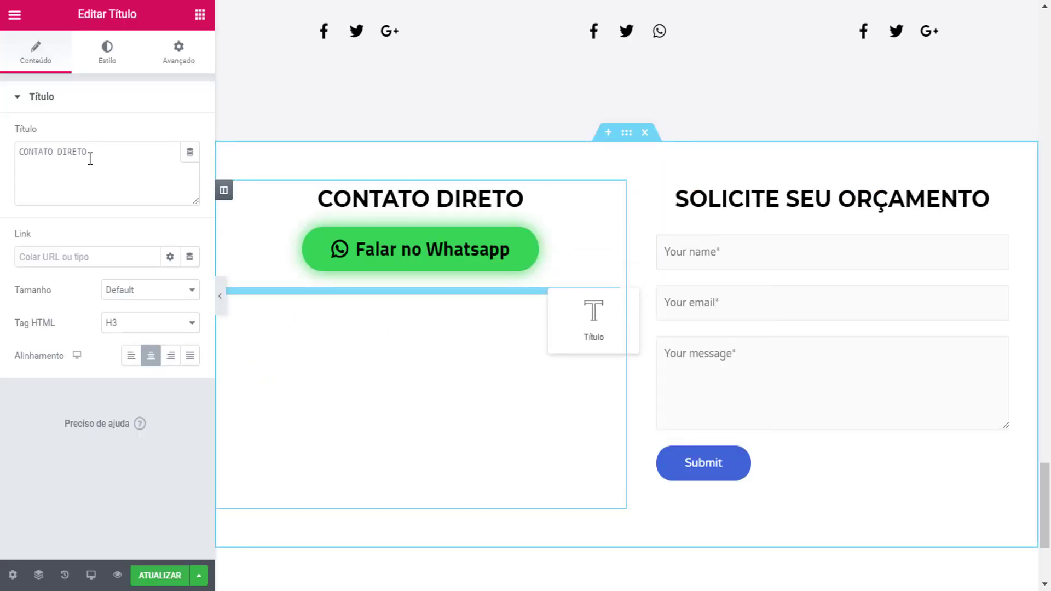
Step: Change the heading copy's HTML tag to p
click(200, 15)
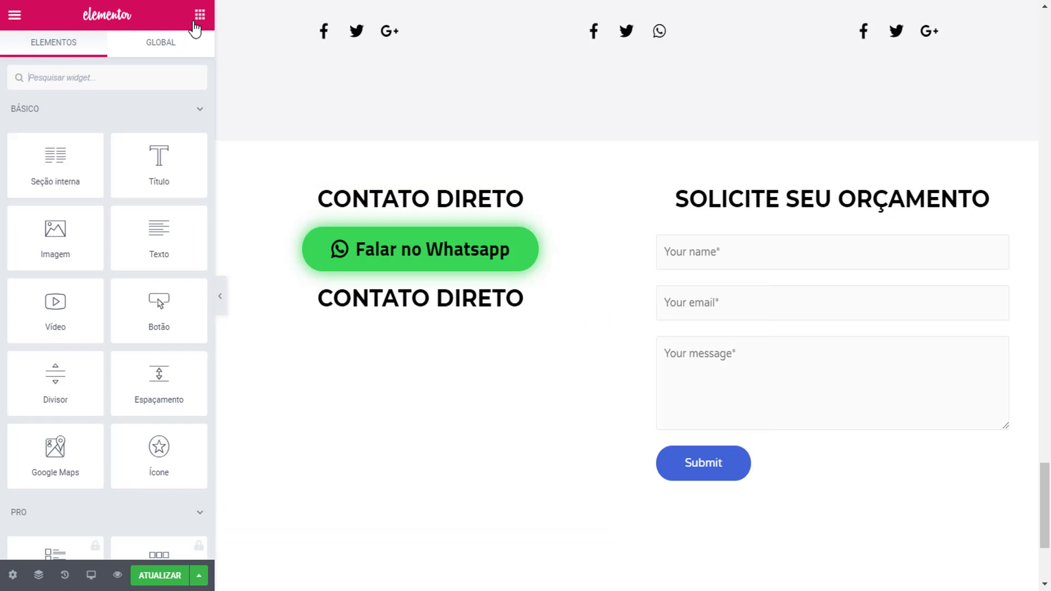
click(94, 71)
text(tex)
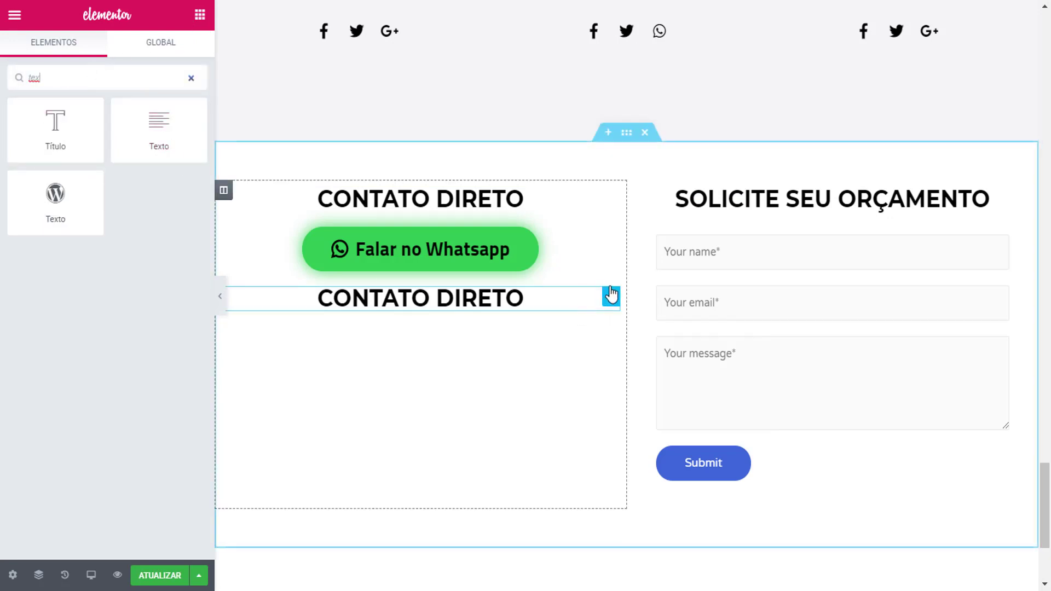
click(612, 297)
click(144, 323)
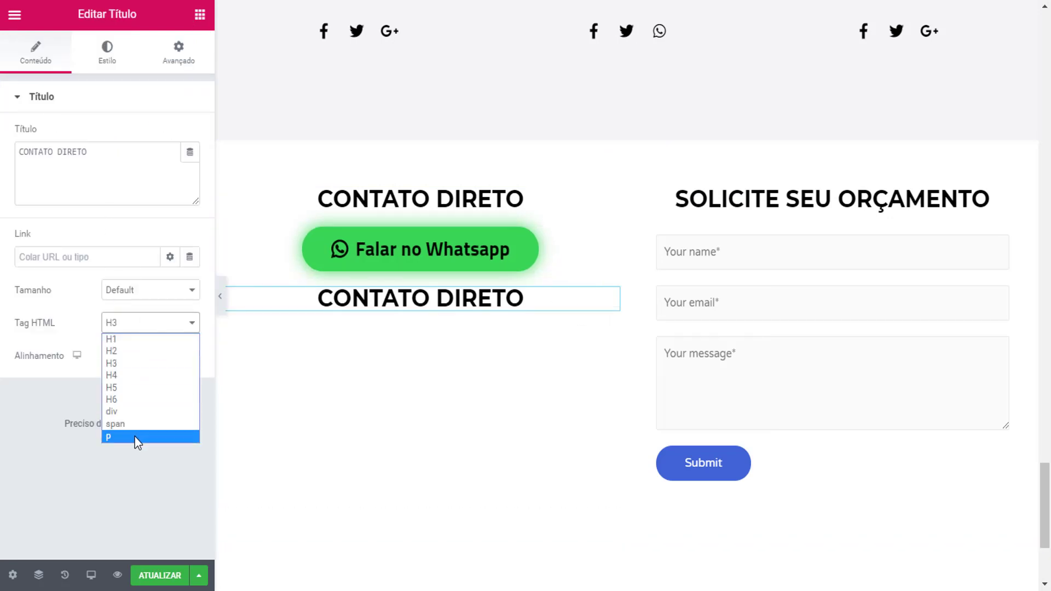
click(115, 437)
Step: Style the copy in Cairo, weight 300, size 20, and select the opening-hours text
click(108, 52)
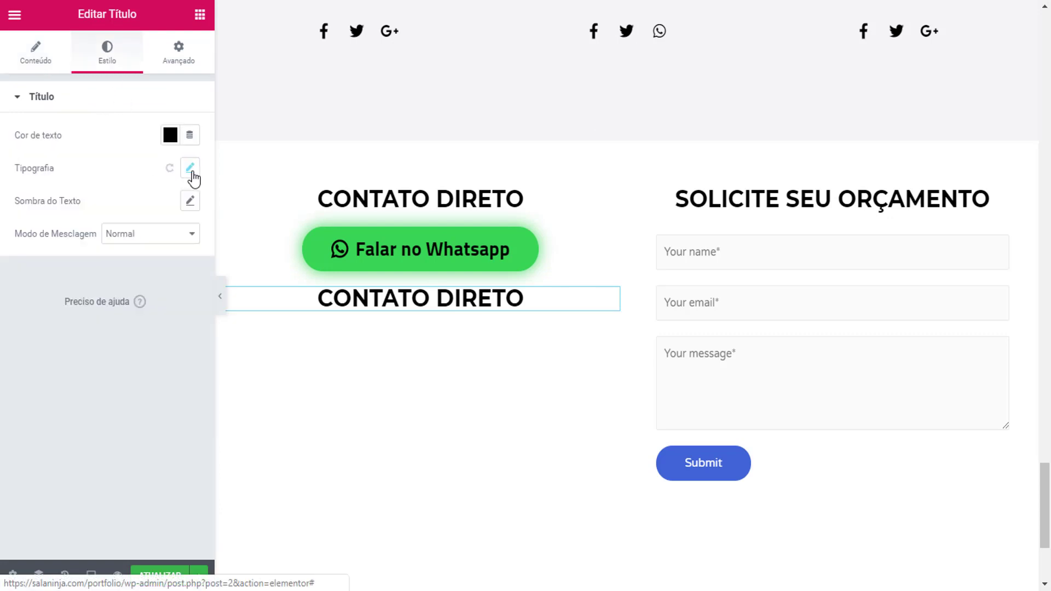
click(190, 170)
click(152, 218)
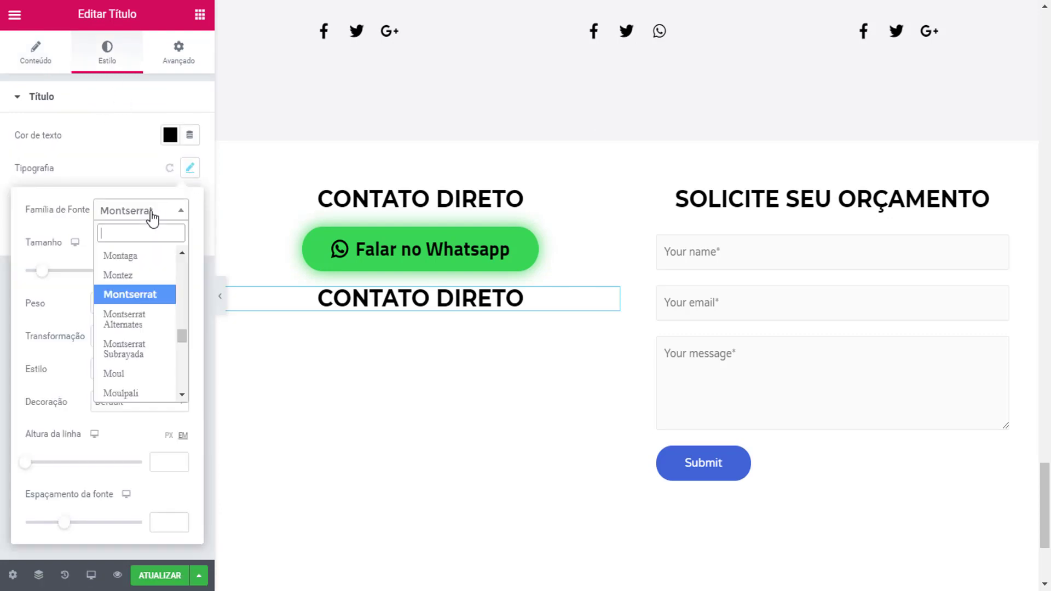
text(cair)
key(Return)
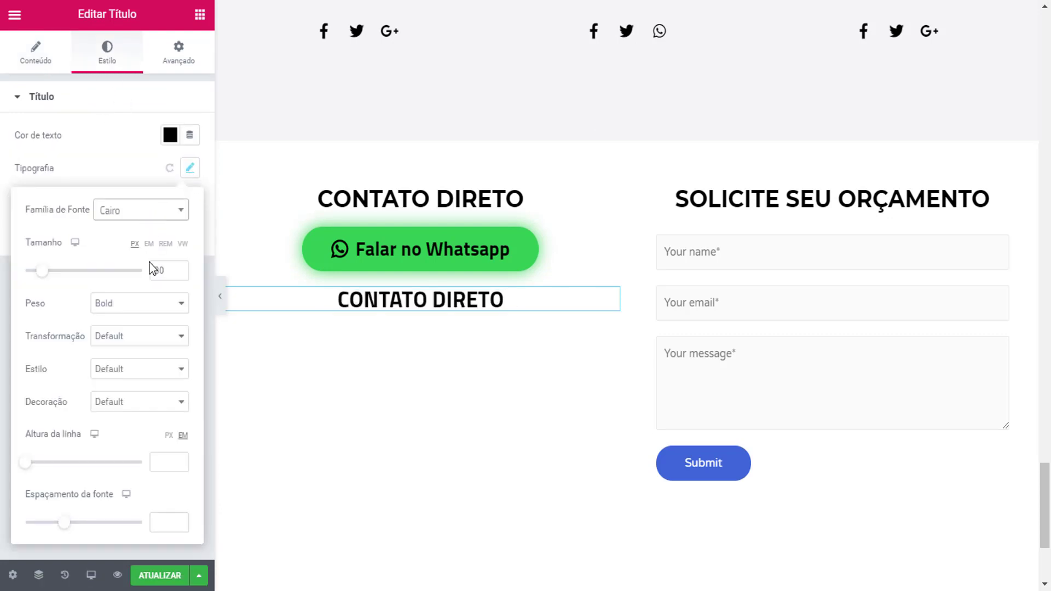
click(147, 306)
click(146, 350)
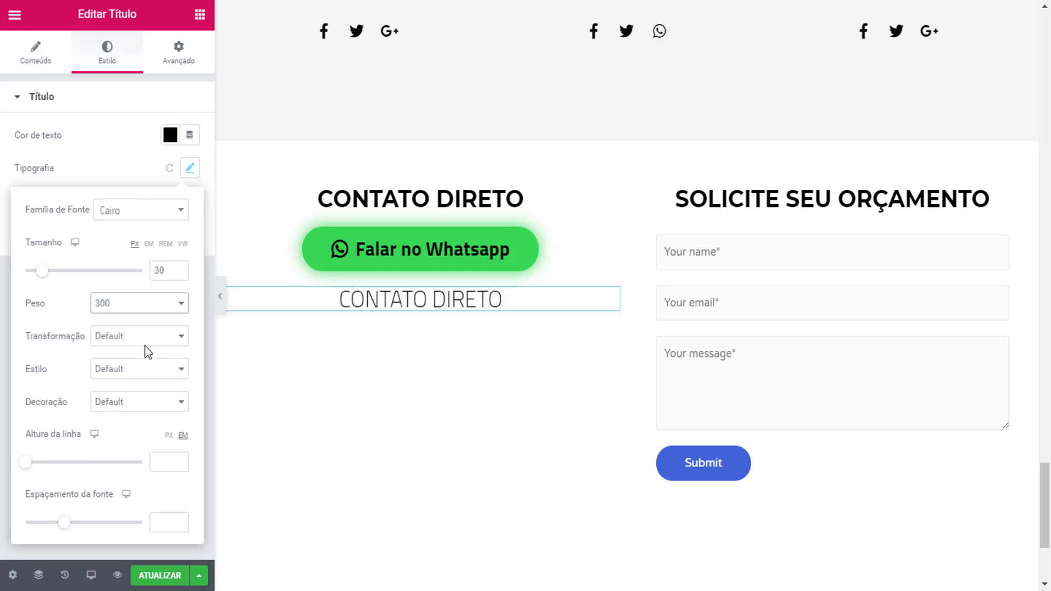
double_click(168, 271)
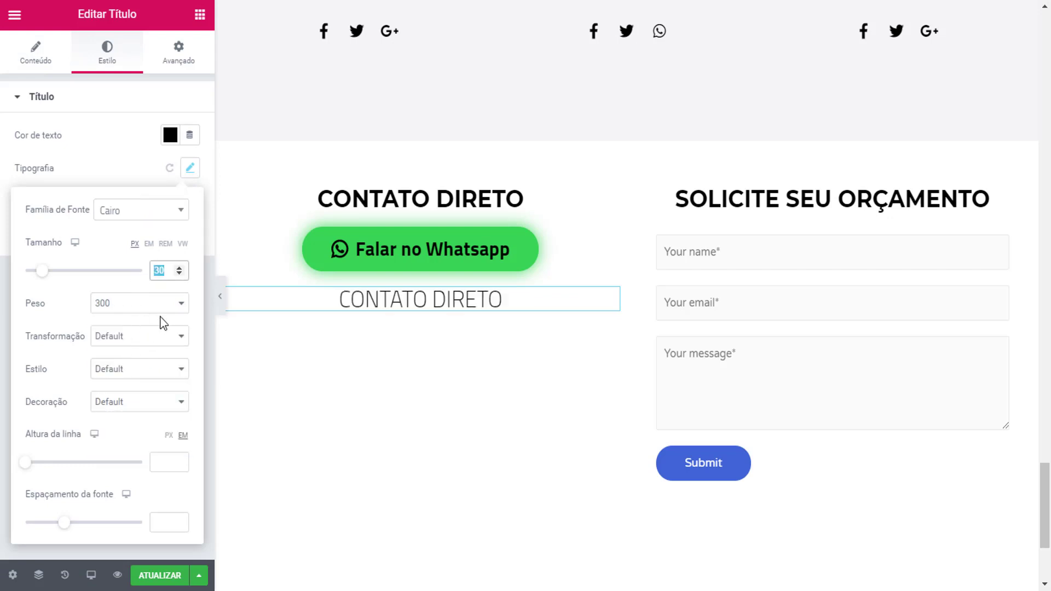
text(20)
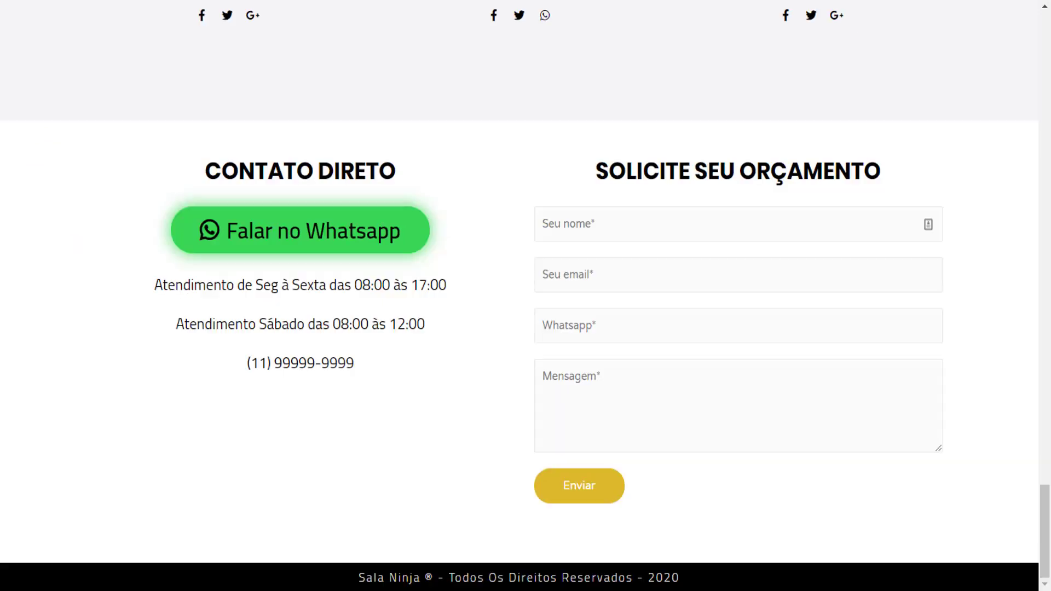
drag(156, 285, 465, 290)
key(ctrl+c)
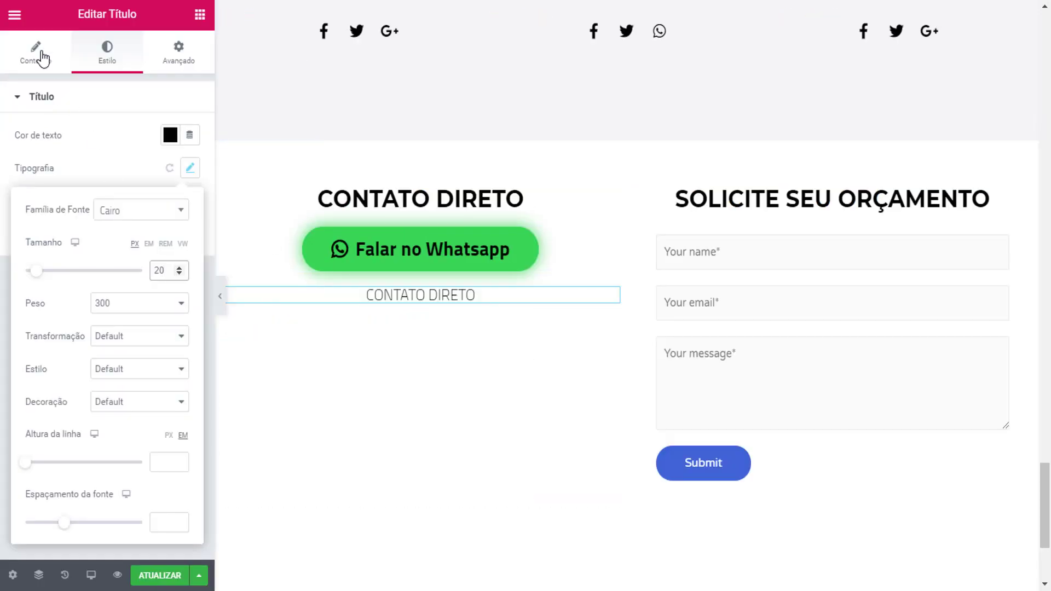
click(36, 52)
Step: Replace the heading text with the weekday hours and duplicate it
triple_click(93, 147)
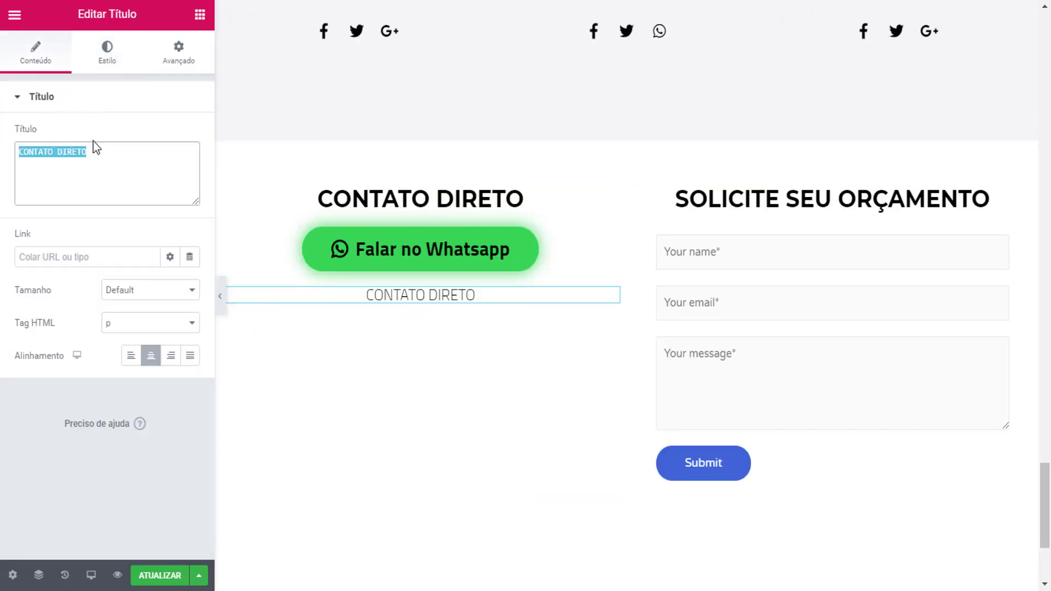
key(ctrl+v)
right_click(609, 304)
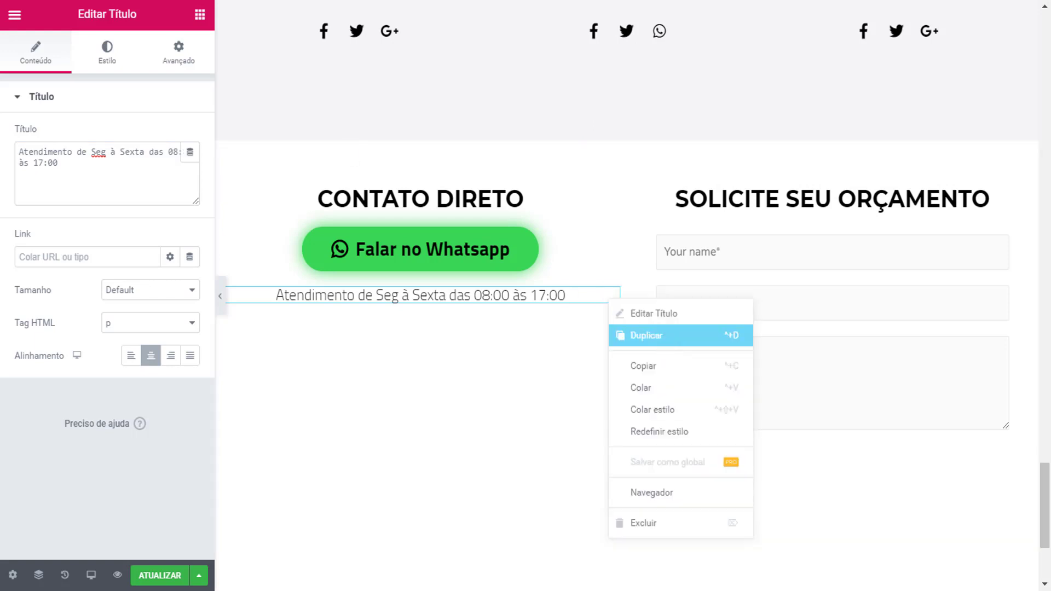
click(646, 335)
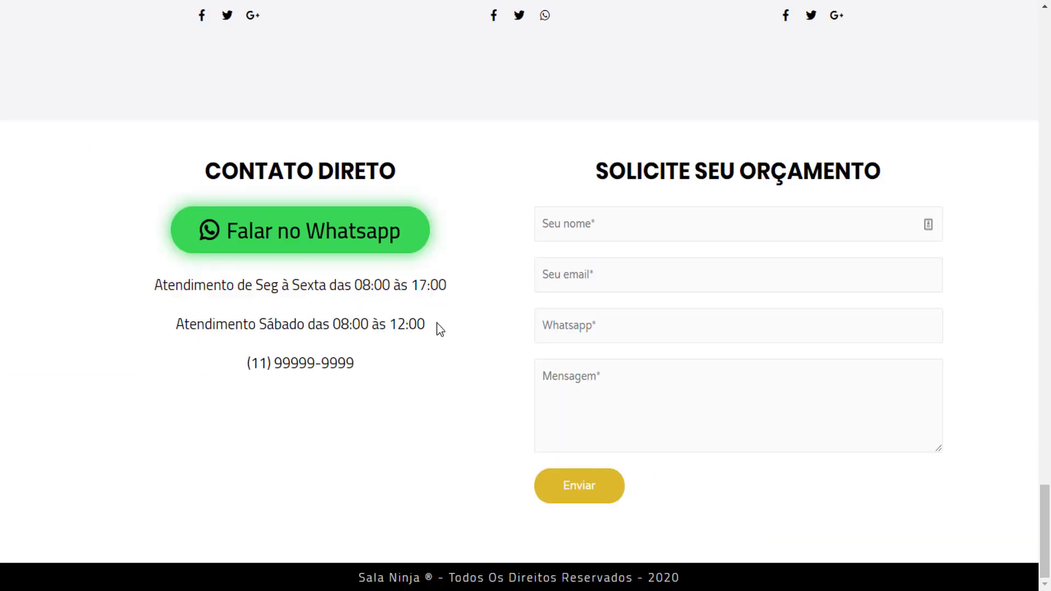
Step: Paste the Saturday 08:00–12:00 hours into the duplicated heading
drag(436, 323, 156, 323)
key(ctrl+c)
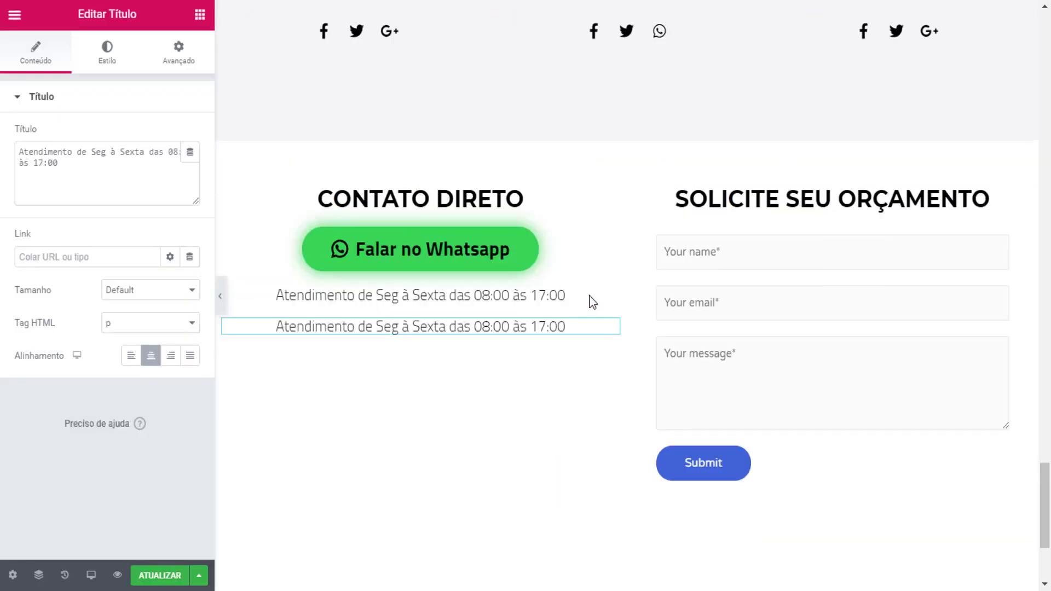
triple_click(96, 158)
key(ctrl+v)
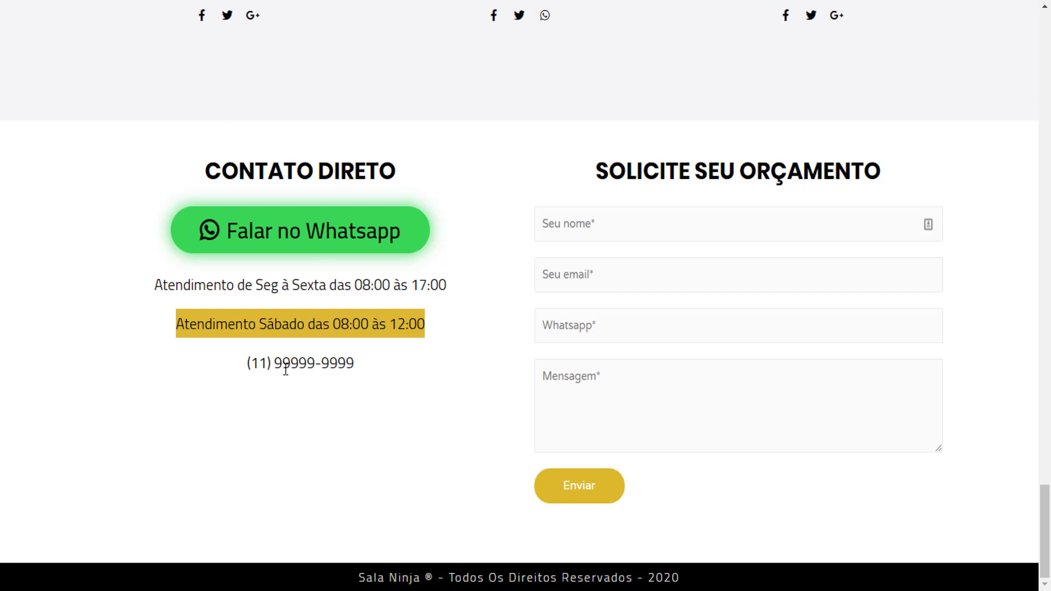
click(286, 366)
triple_click(285, 365)
key(ctrl+c)
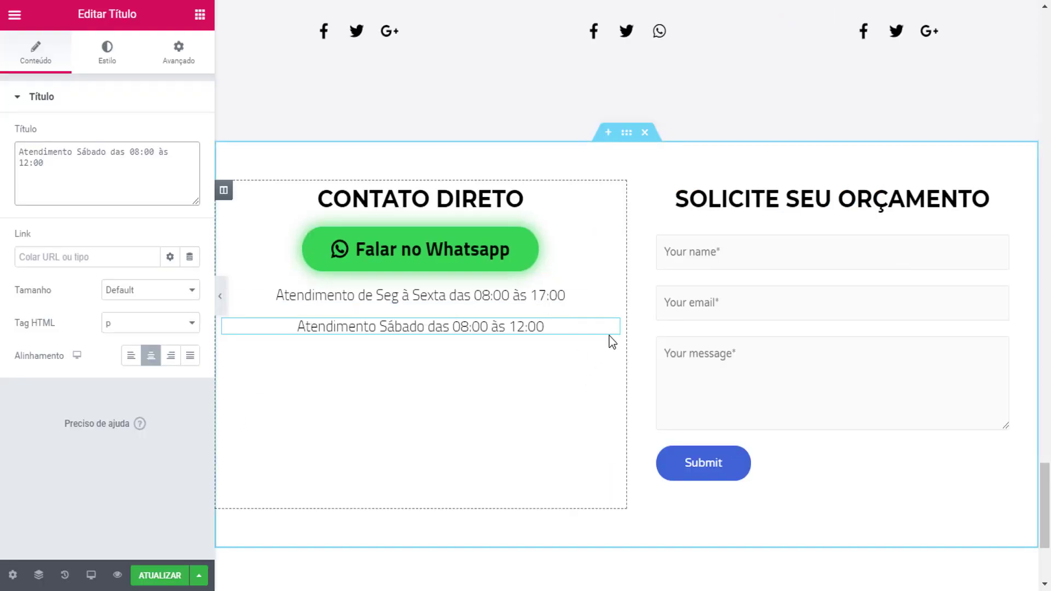
right_click(612, 330)
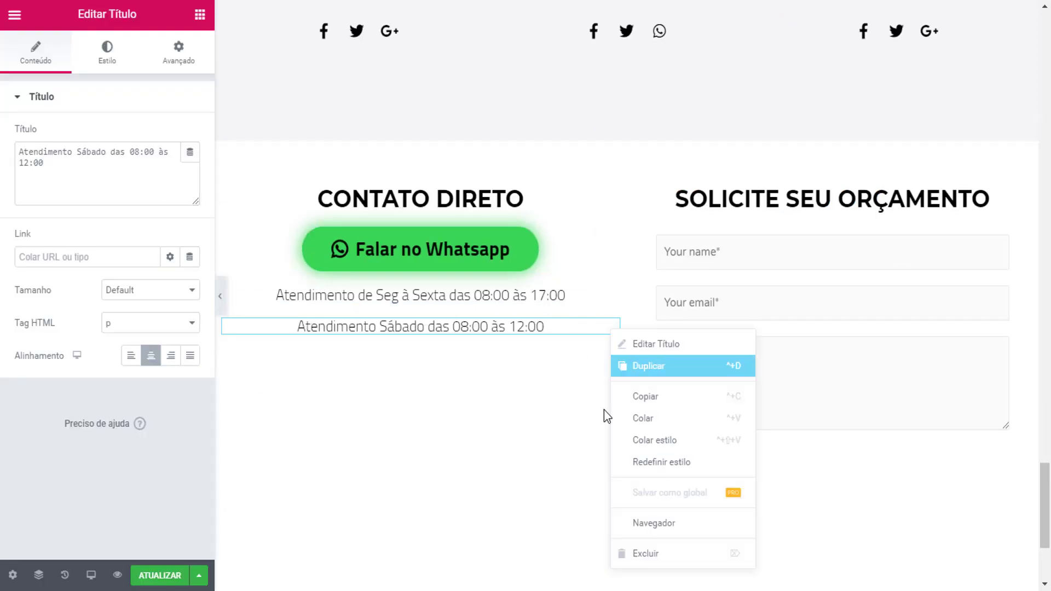
click(618, 366)
triple_click(96, 158)
key(ctrl+v)
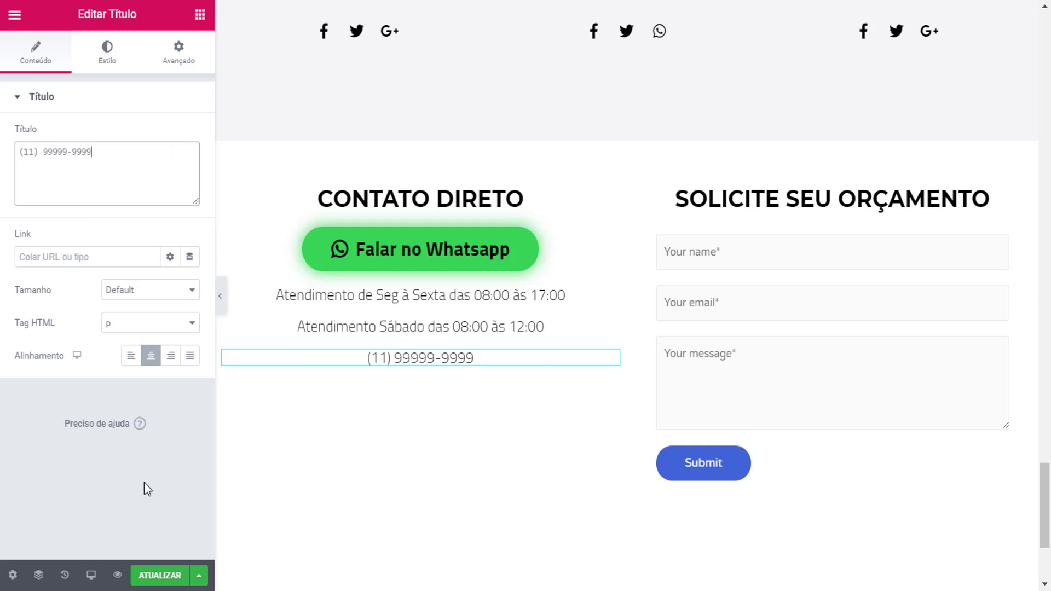
click(159, 575)
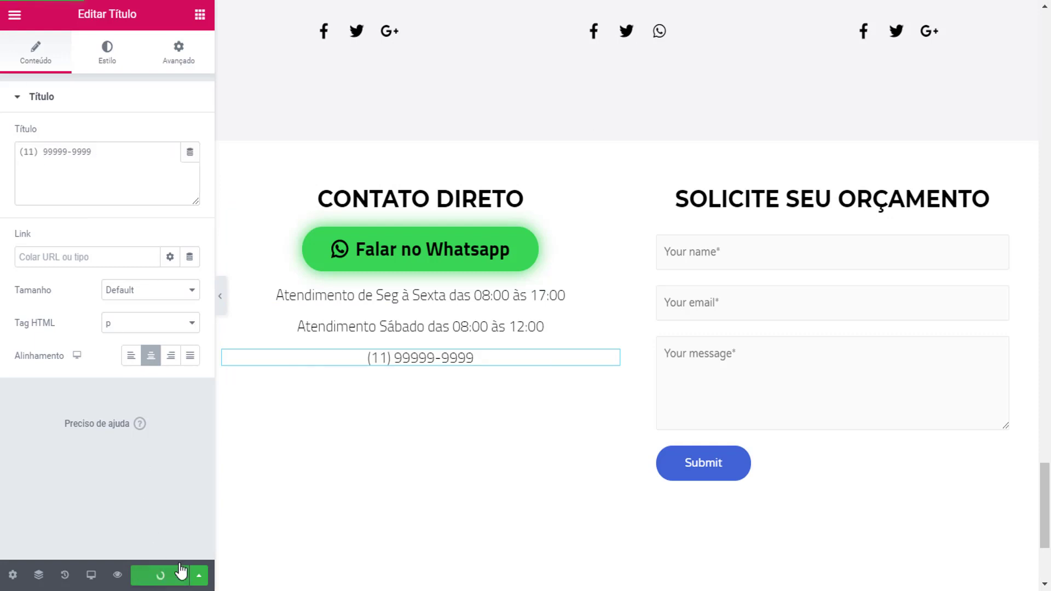
scroll(259, 501, down, 3)
scroll(258, 498, up, 2)
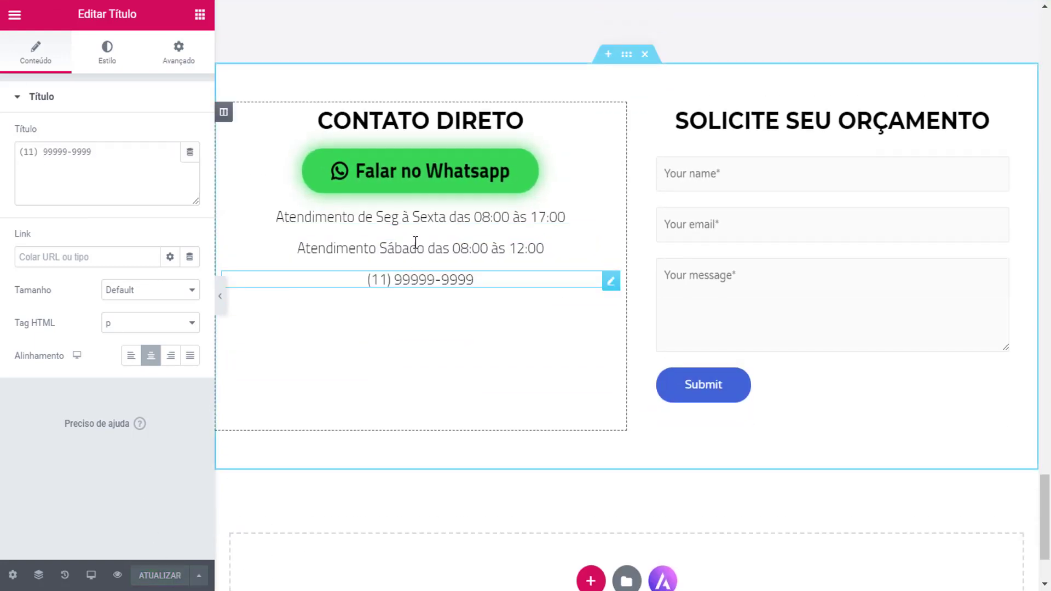
Step: Enter orcamento as the contact section's ID CSS under Avançado
scroll(366, 236, up, 2)
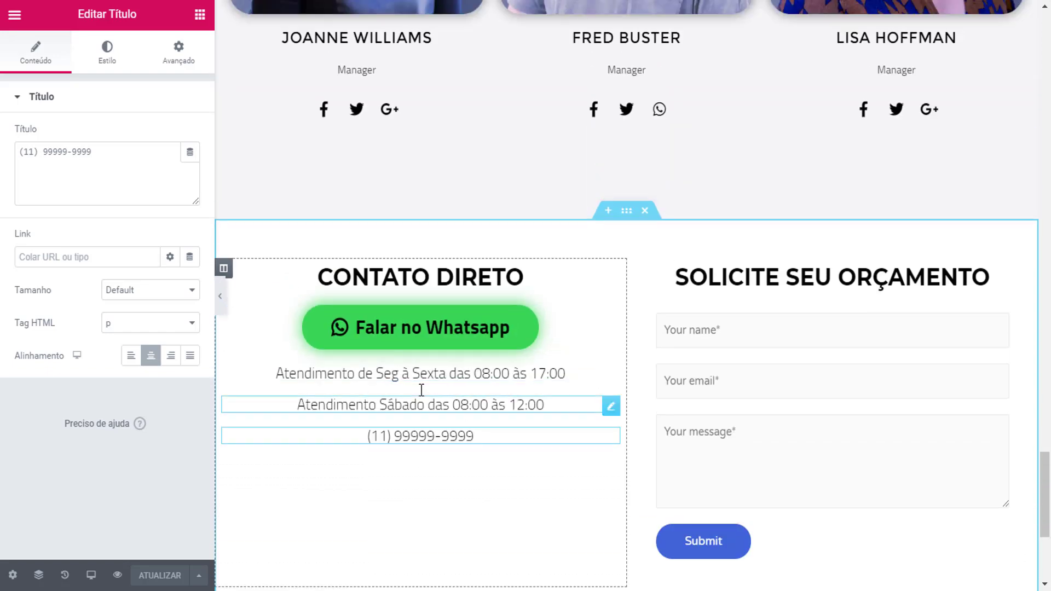
scroll(483, 268, down, 1)
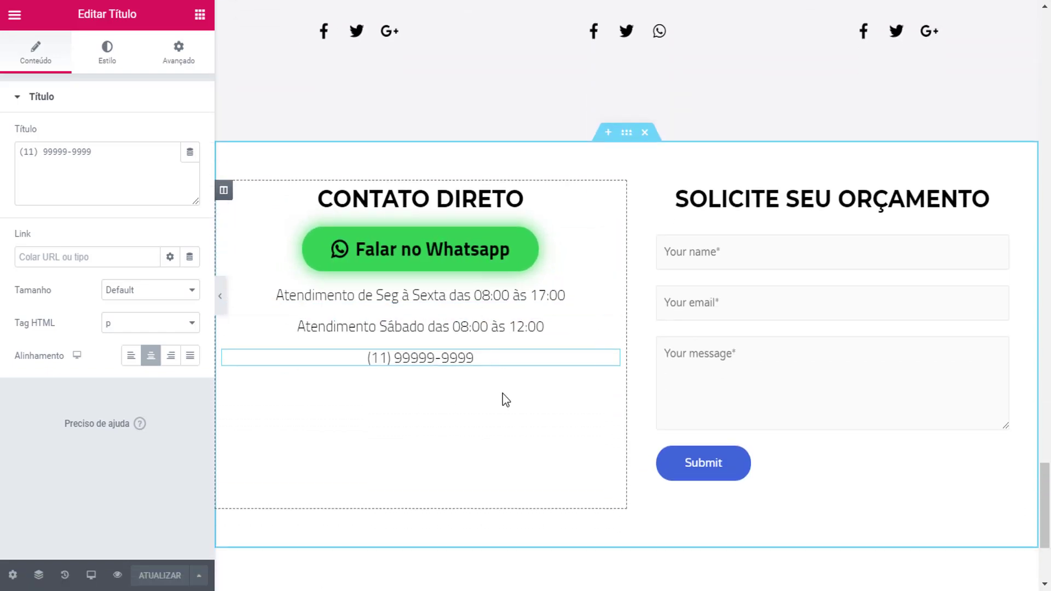
scroll(502, 399, down, 3)
scroll(351, 291, up, 3)
scroll(389, 373, down, 3)
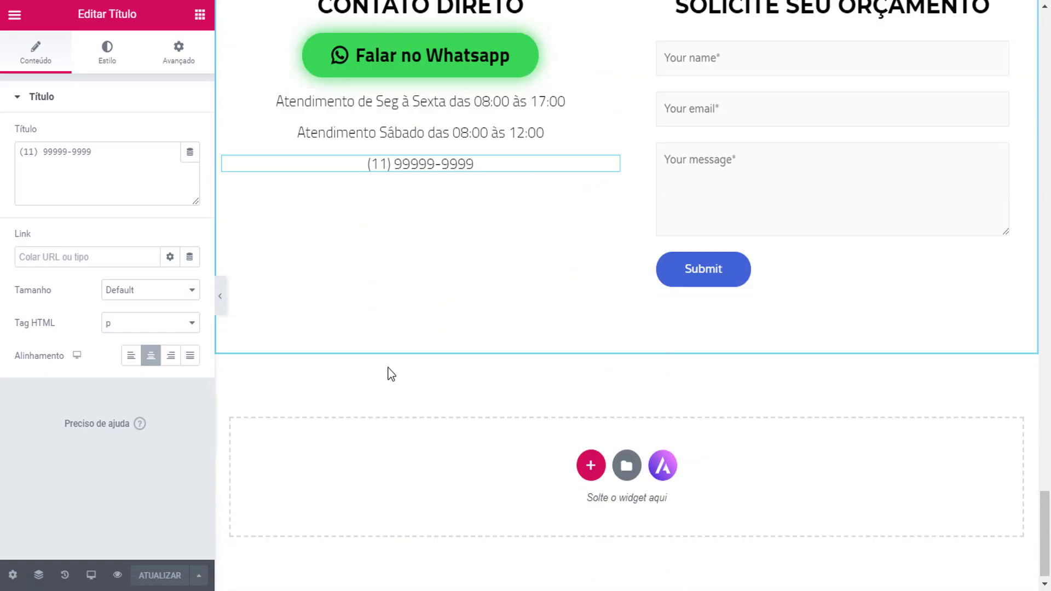
scroll(472, 389, up, 3)
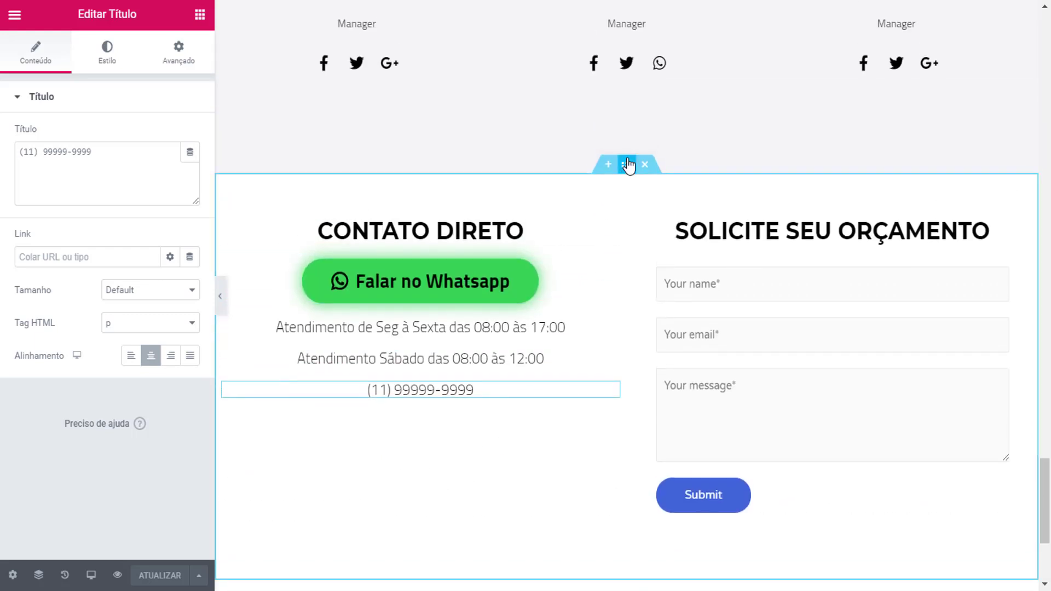
click(627, 165)
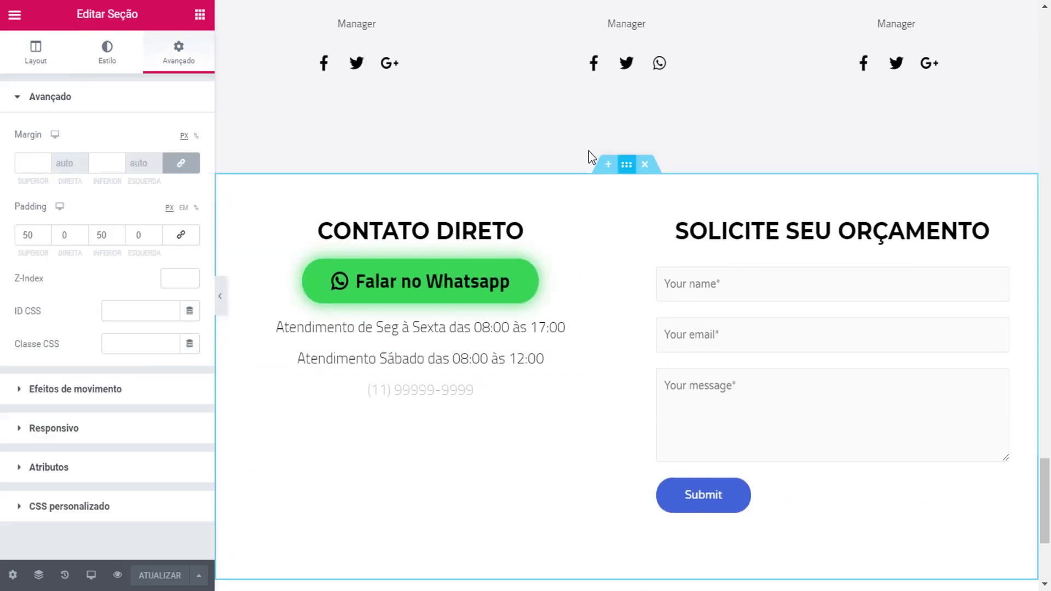
click(130, 313)
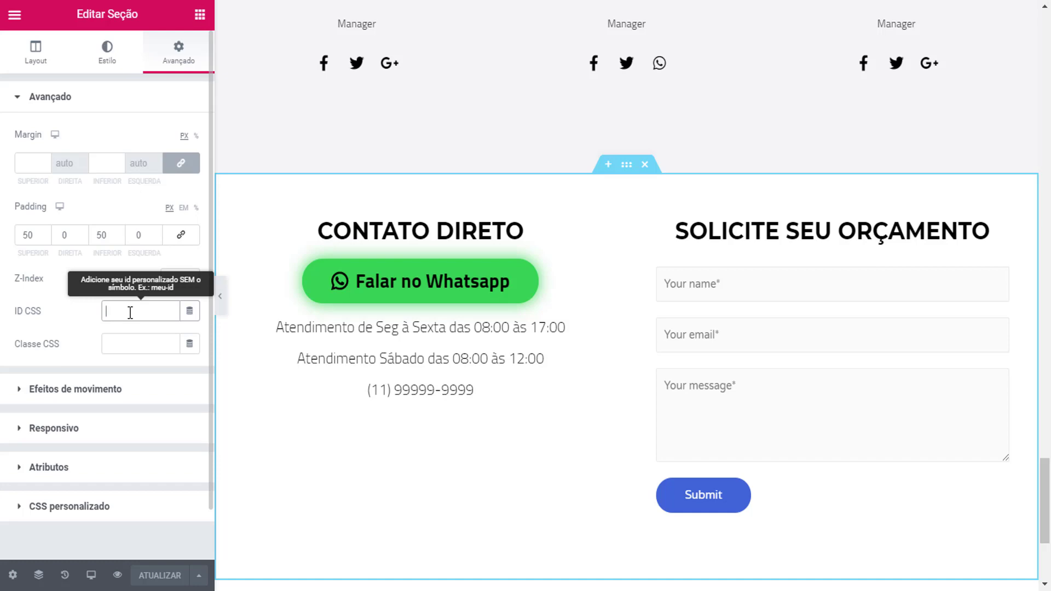
text(orcamento)
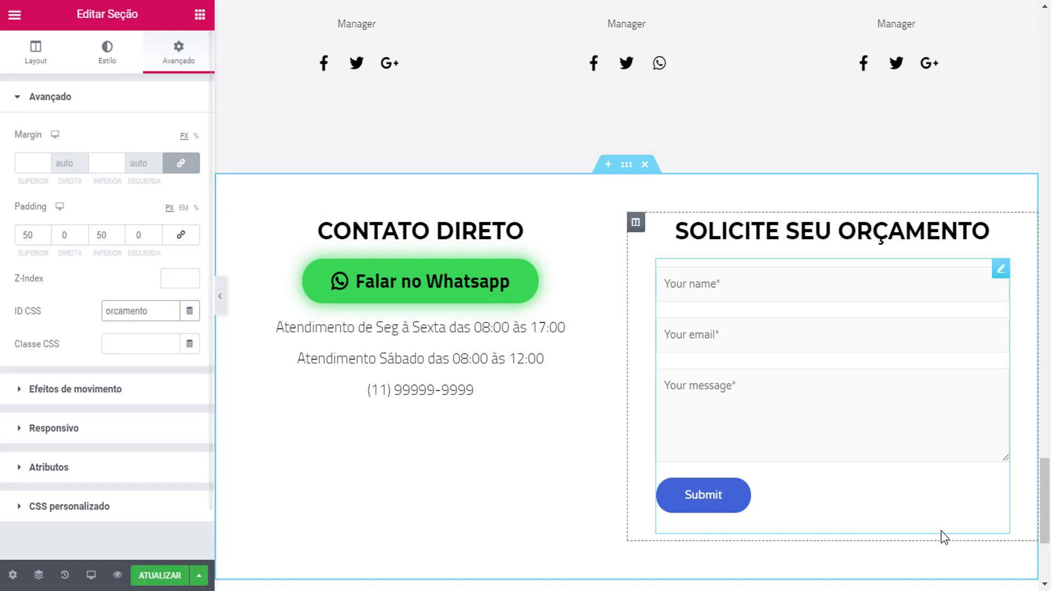
scroll(943, 536, up, 20)
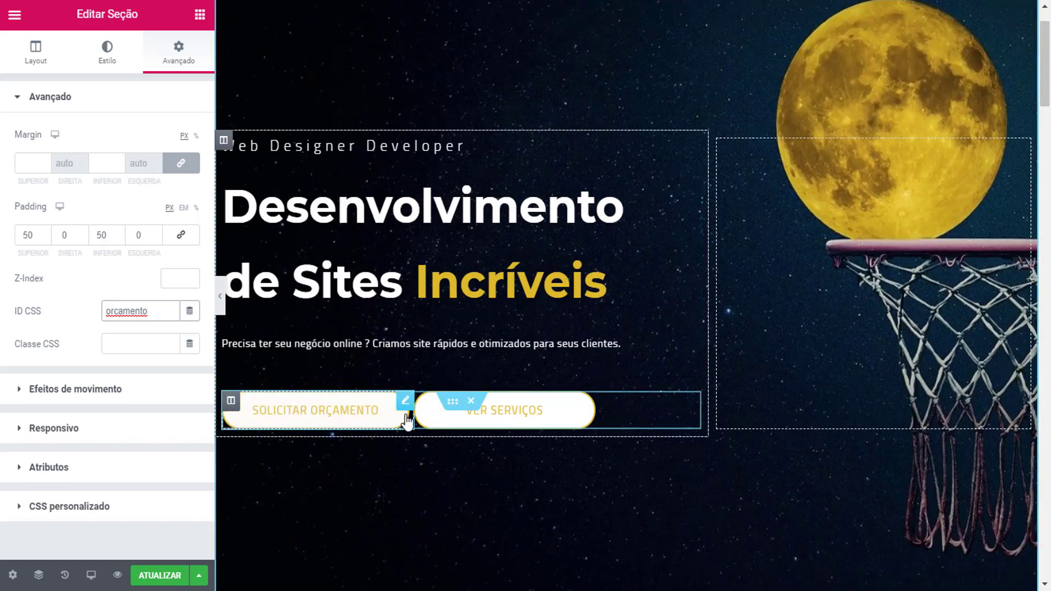
Step: Confirm the SOLICITAR ORÇAMENTO button links to #orcamento, save, and open the exit menu
click(405, 403)
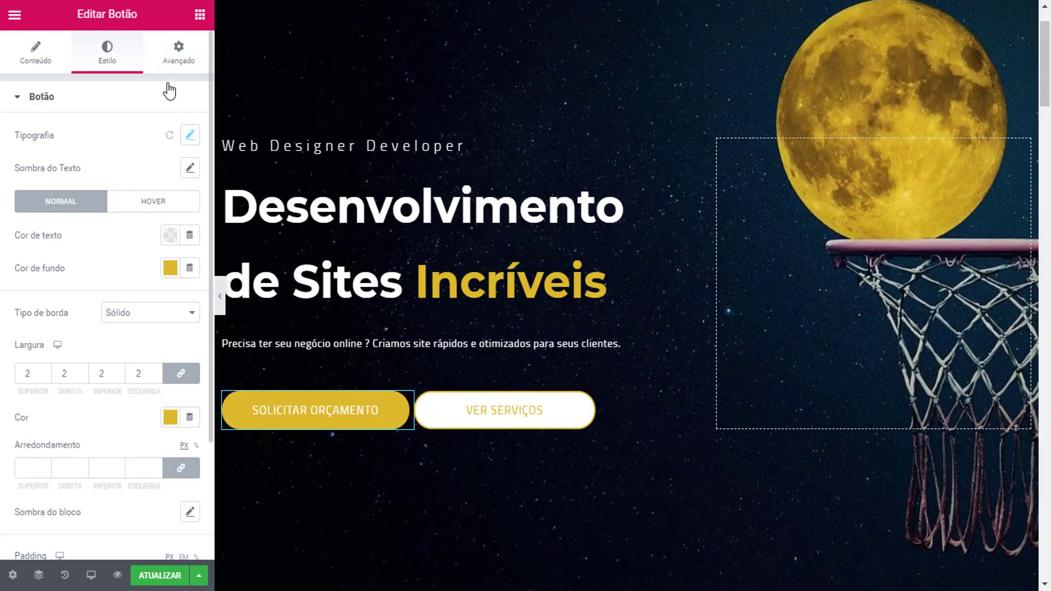
click(27, 62)
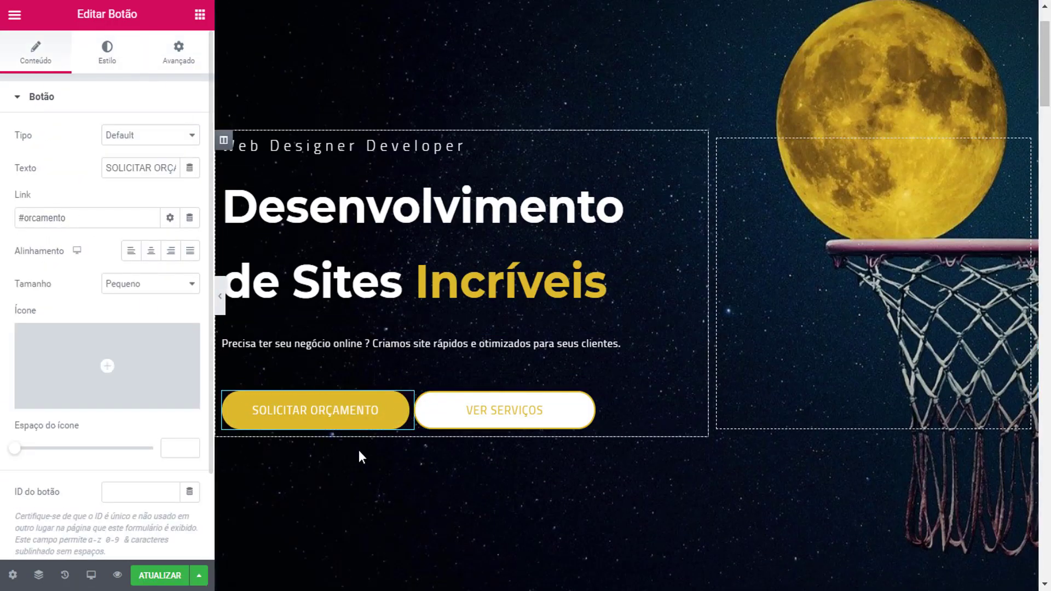
click(363, 413)
scroll(383, 500, down, 5)
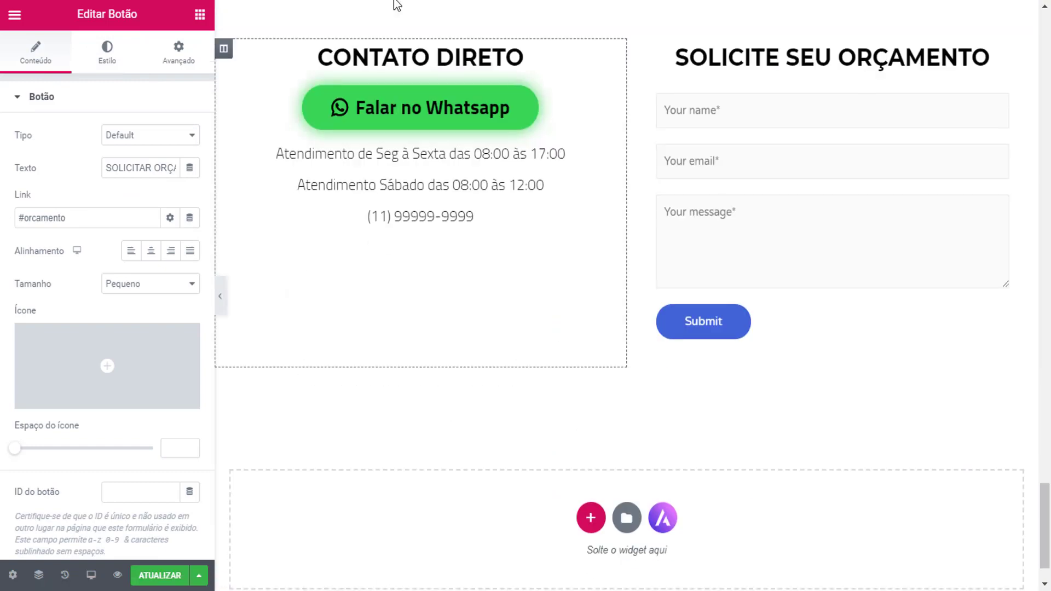
click(156, 574)
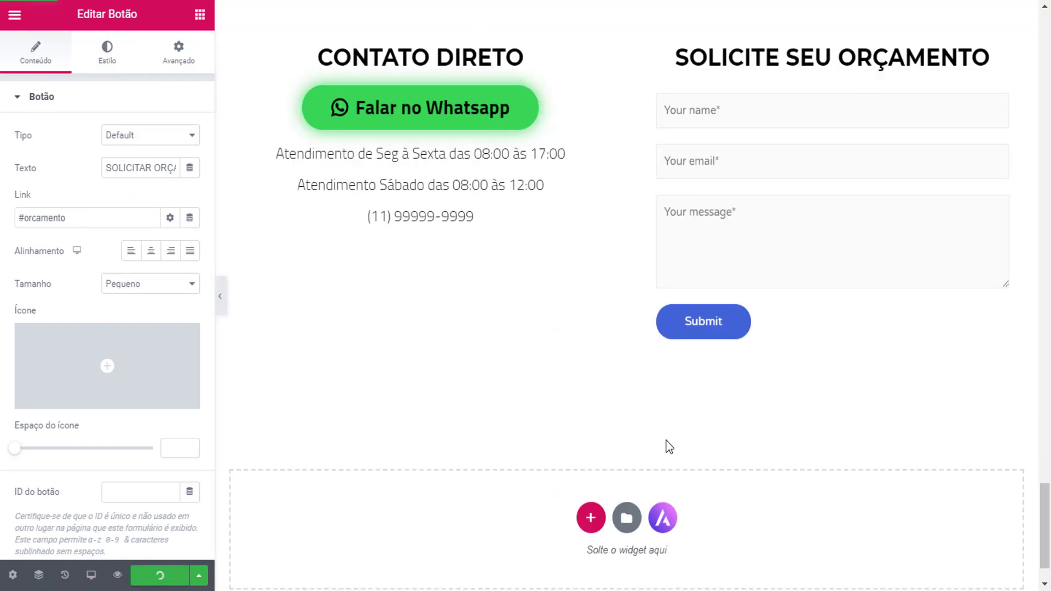
scroll(666, 445, up, 4)
scroll(668, 446, down, 3)
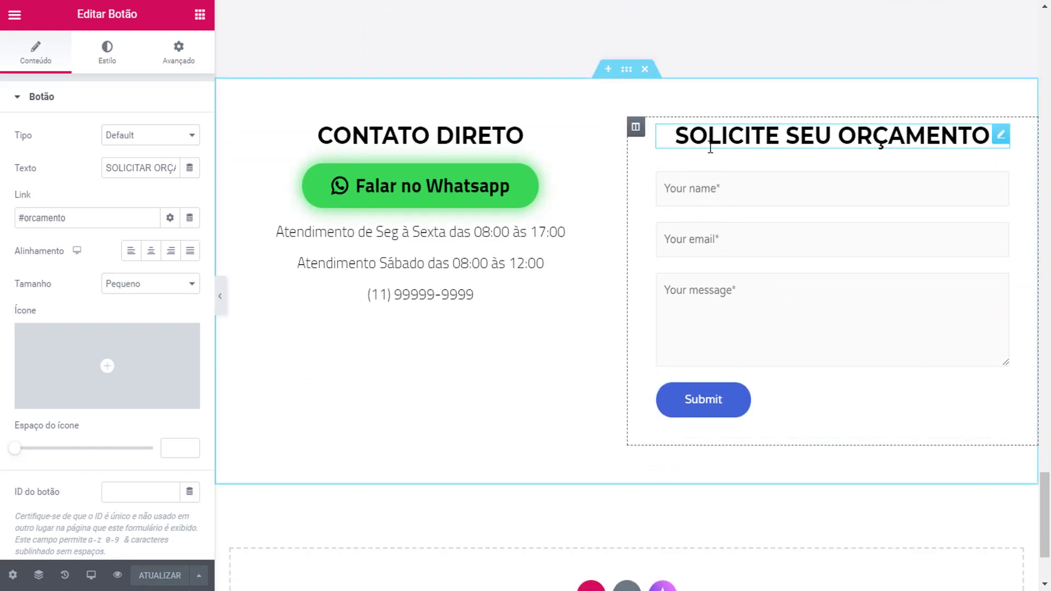
click(14, 15)
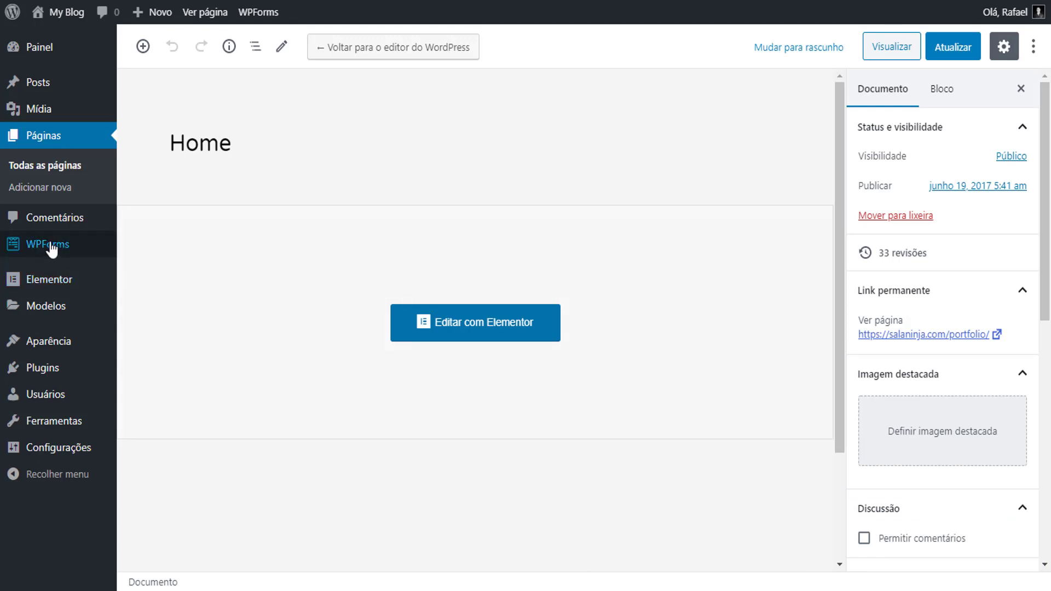
Step: From WPForms' Todos os formulários list, edit the Contact Form
mouse_move(52, 247)
click(143, 248)
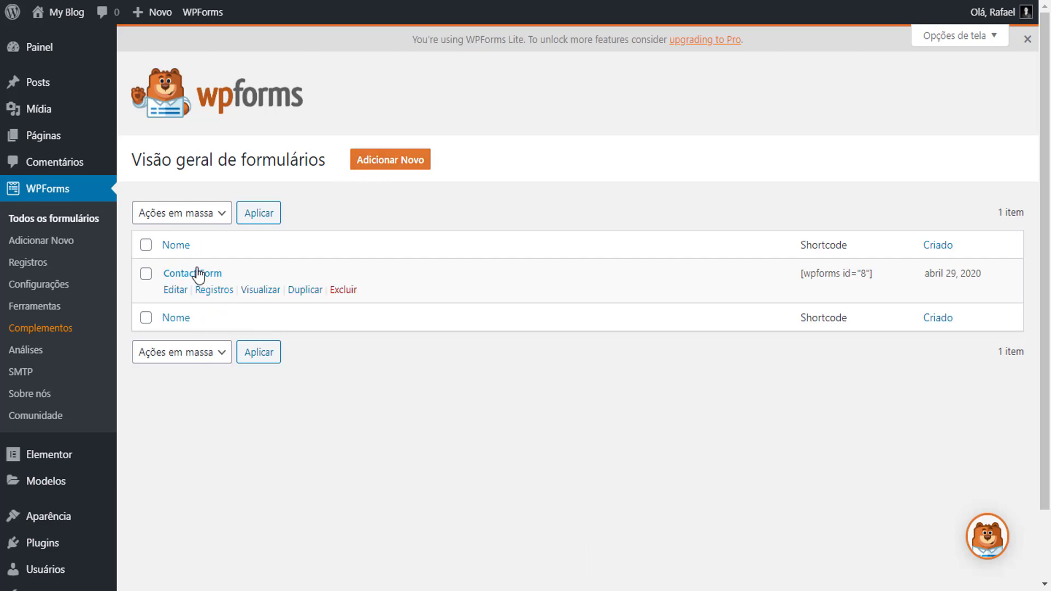
click(179, 289)
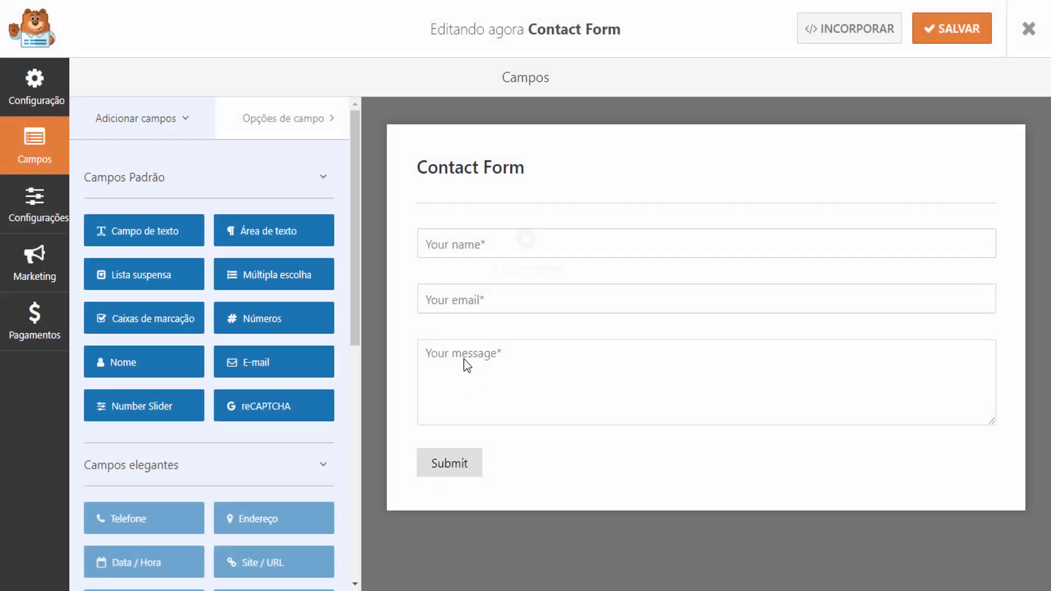
Step: Set the name field's label and placeholder to Nome
click(460, 255)
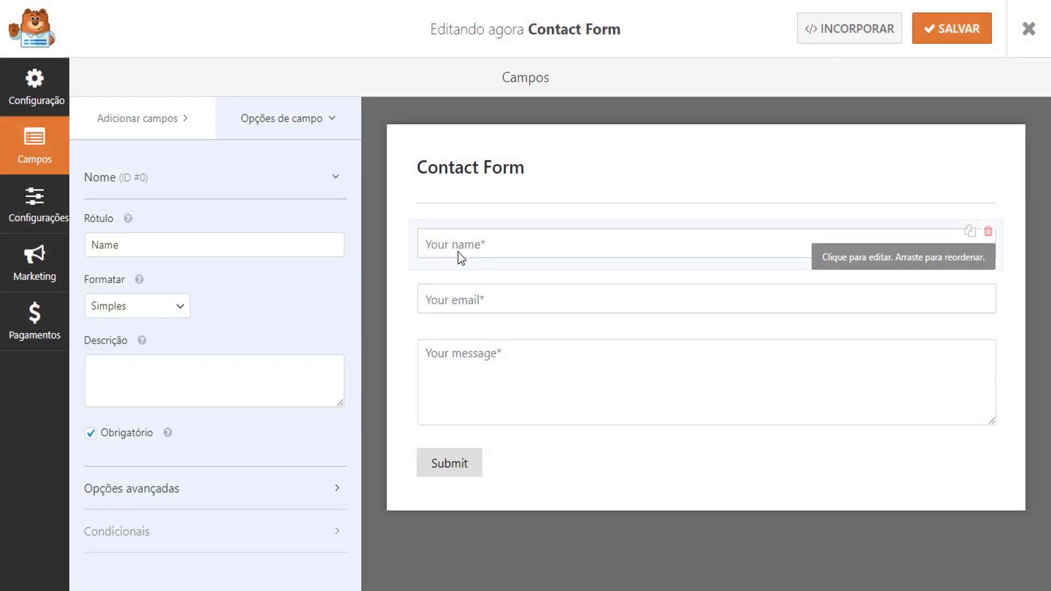
click(144, 251)
key(ctrl+a)
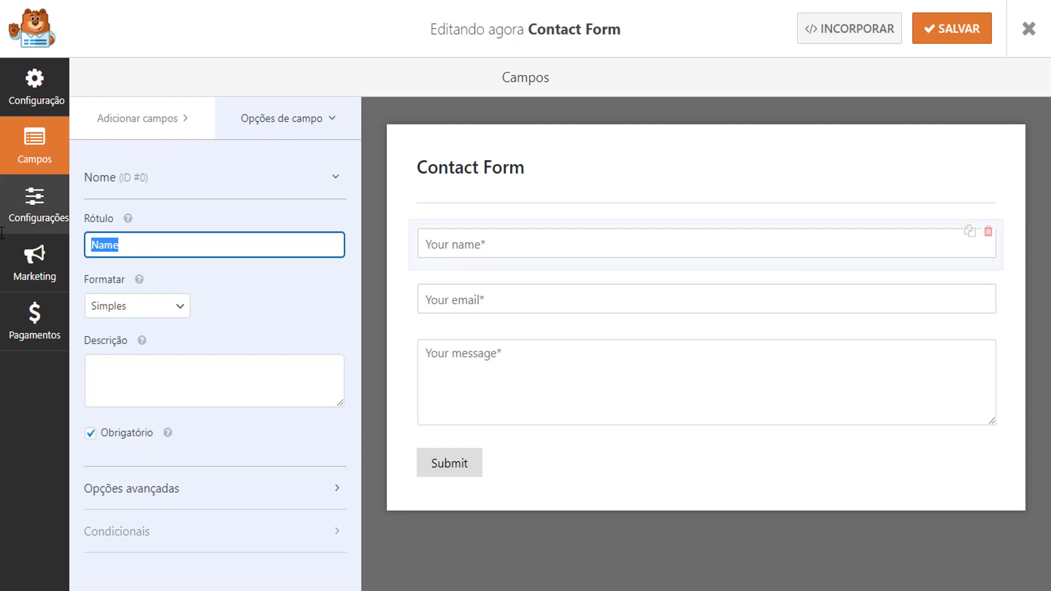
text(Nome)
key(ctrl+a)
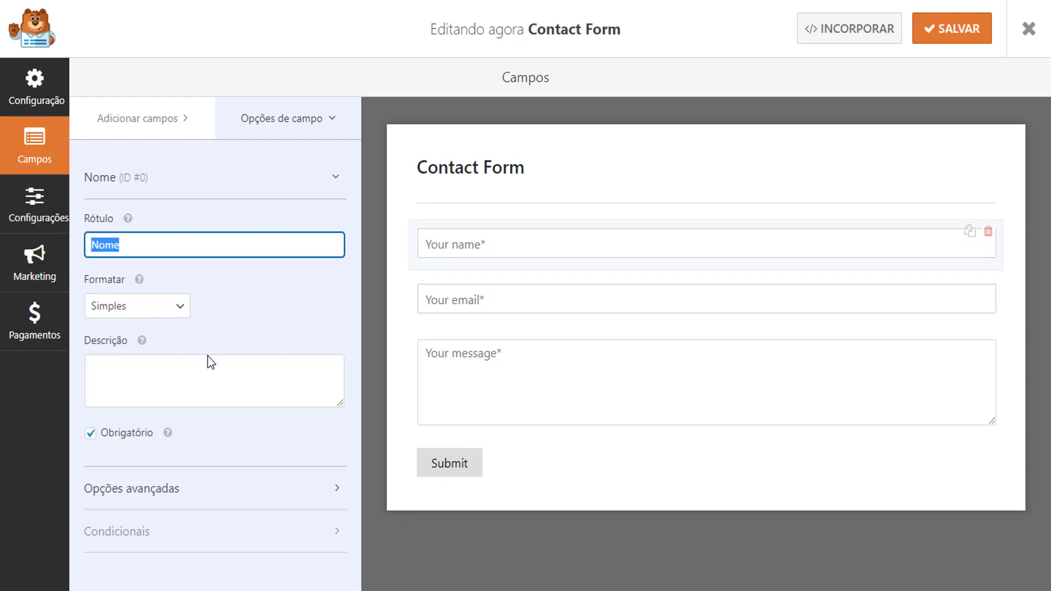
click(185, 494)
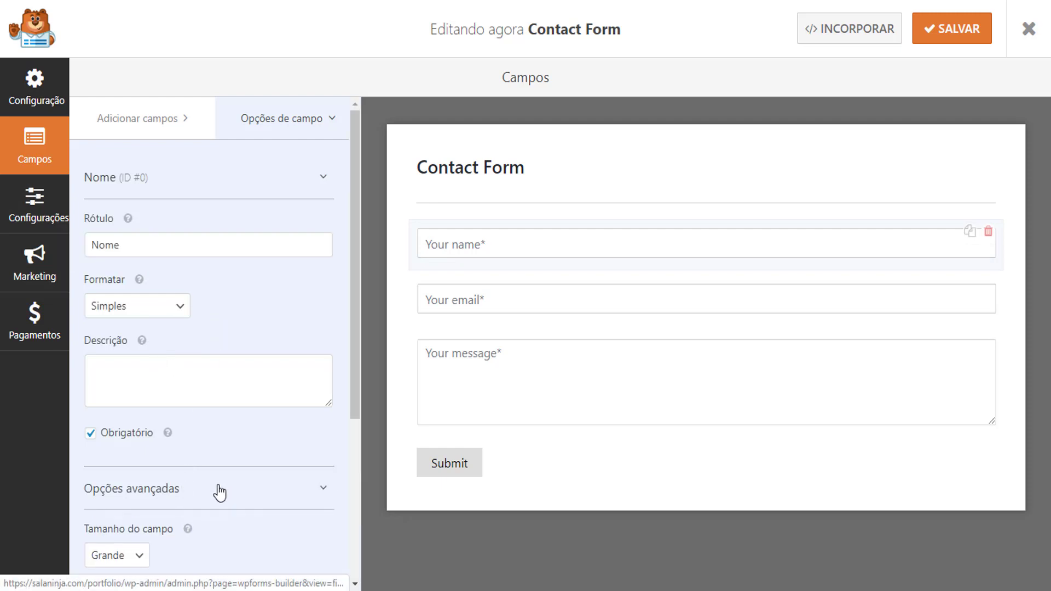
scroll(218, 482, down, 3)
drag(158, 461, 91, 459)
text(Nome)
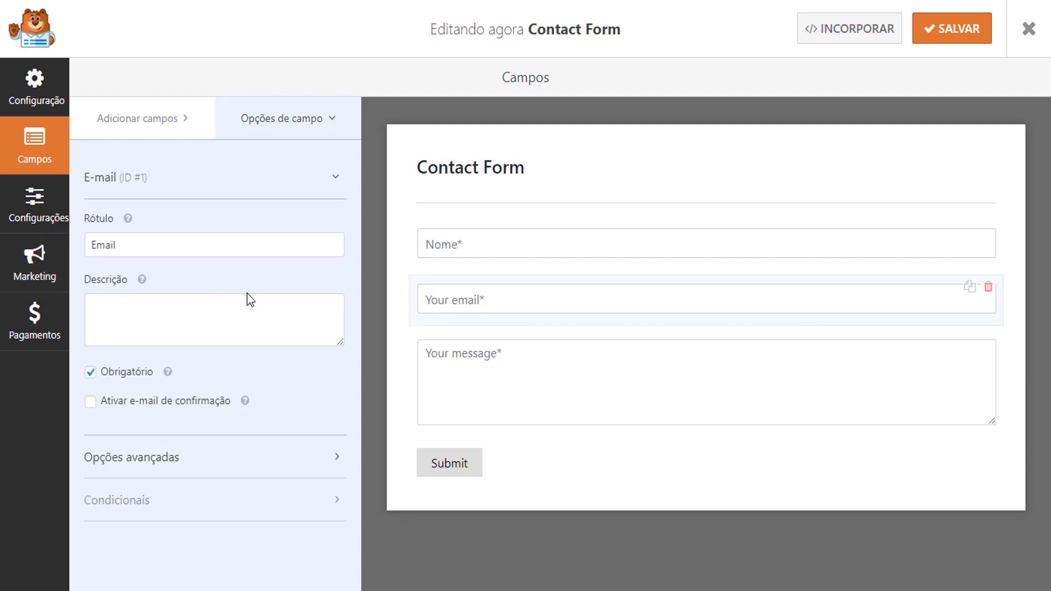
Step: Change the email field's placeholder to Seu email
double_click(143, 254)
click(170, 454)
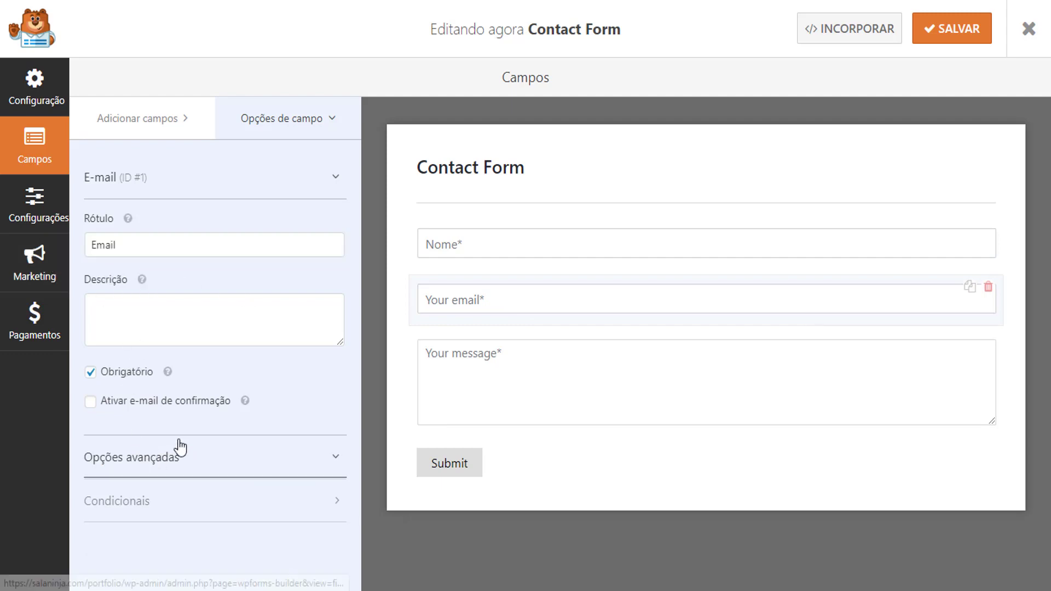
scroll(110, 438, down, 4)
triple_click(139, 351)
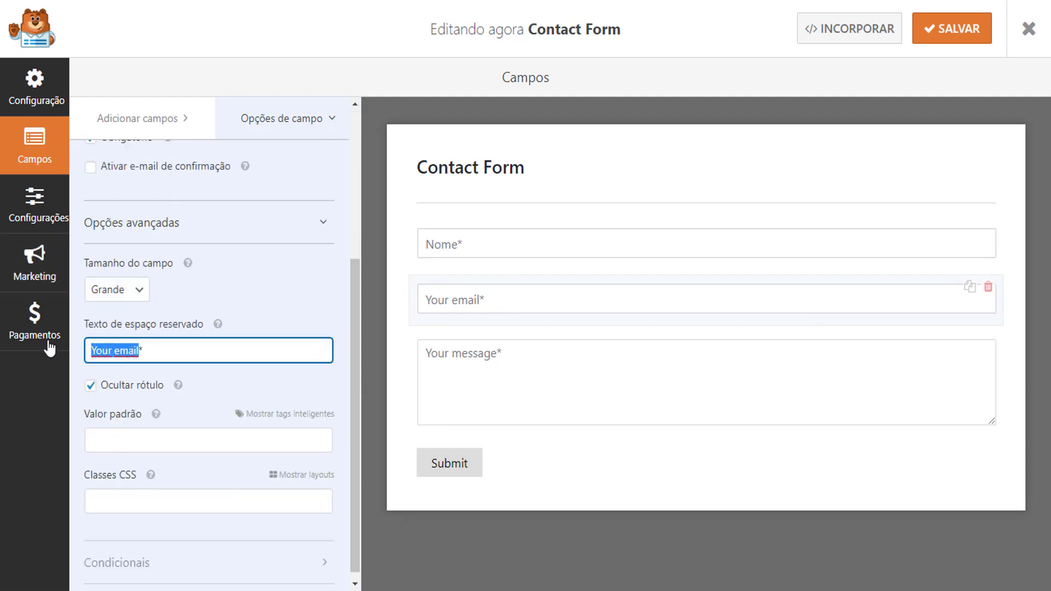
text(Seu)
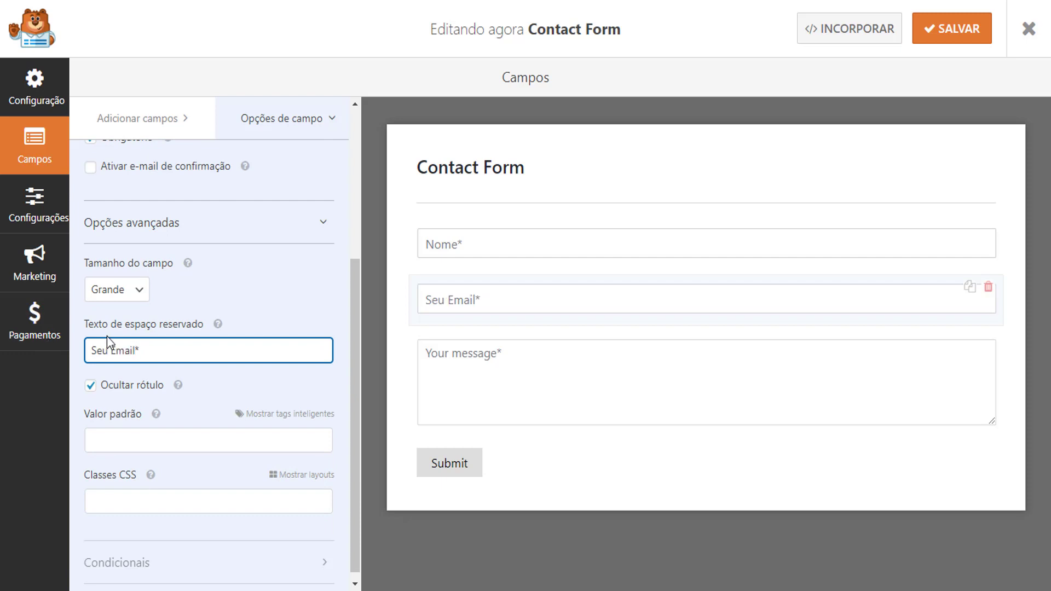
Step: Set the message field's label and placeholder to Mensagem
click(560, 371)
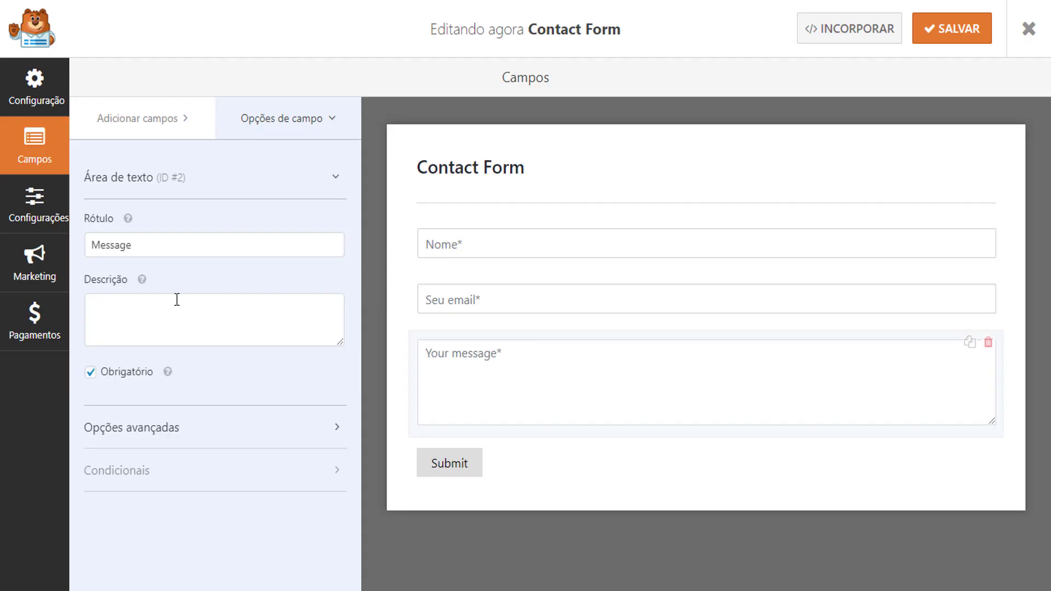
drag(158, 247, 5, 251)
text(Mensagem)
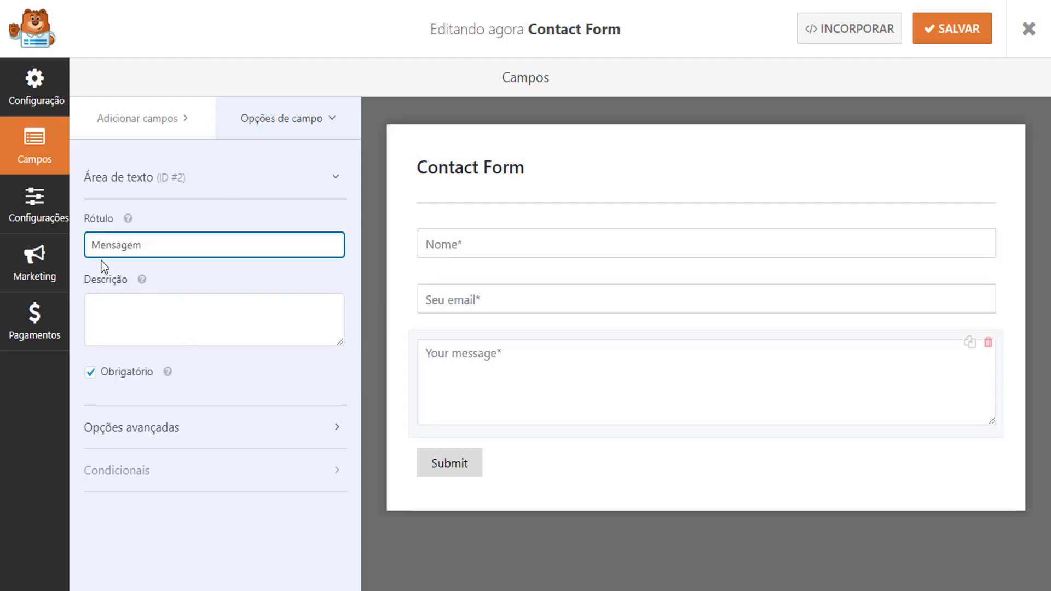
key(ctrl+a)
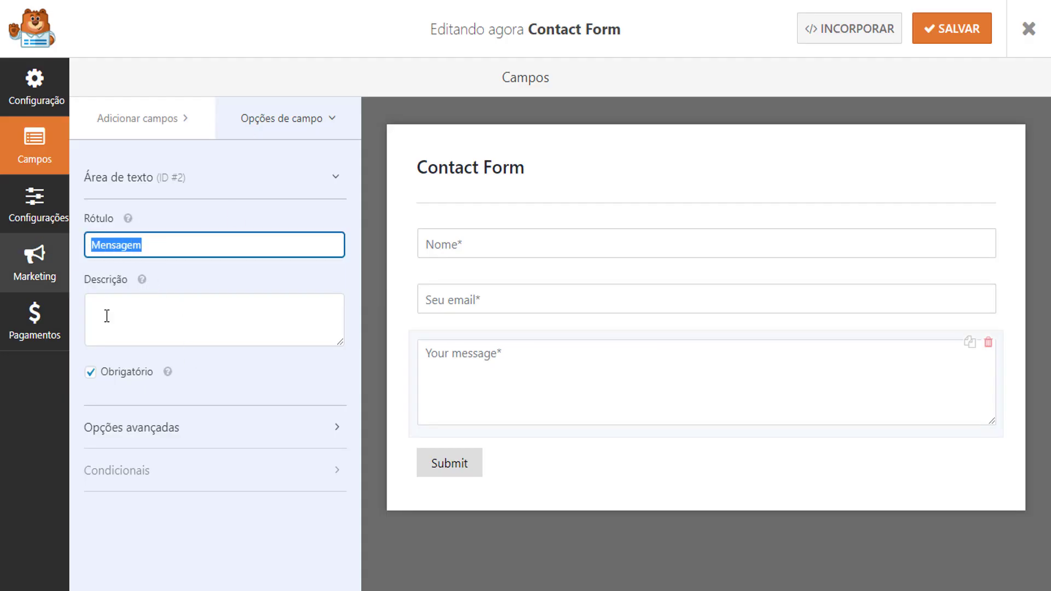
click(159, 426)
scroll(115, 455, down, 3)
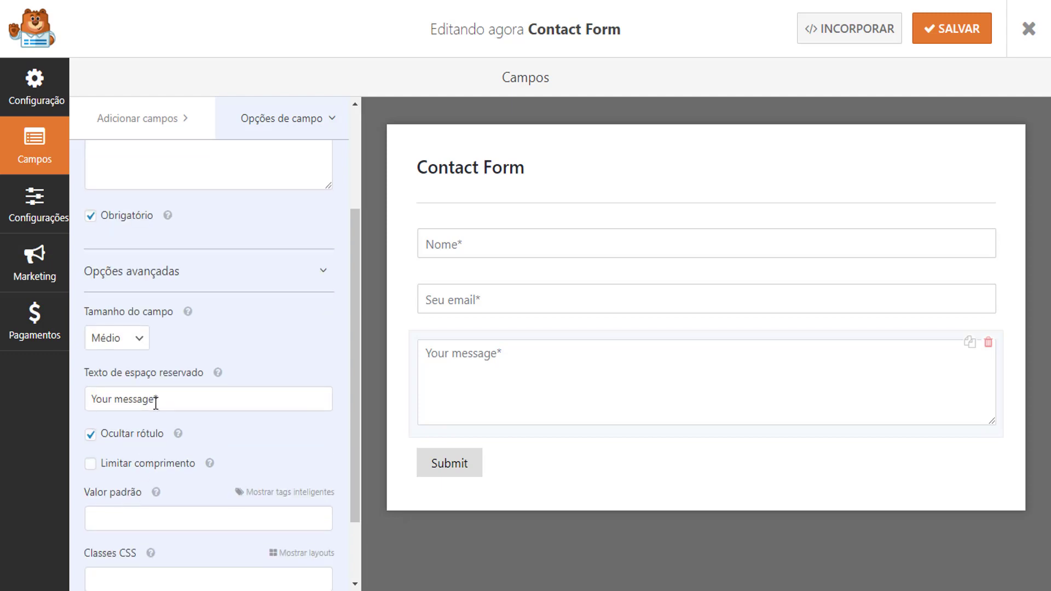
drag(155, 400, 71, 407)
text(Mensagem*)
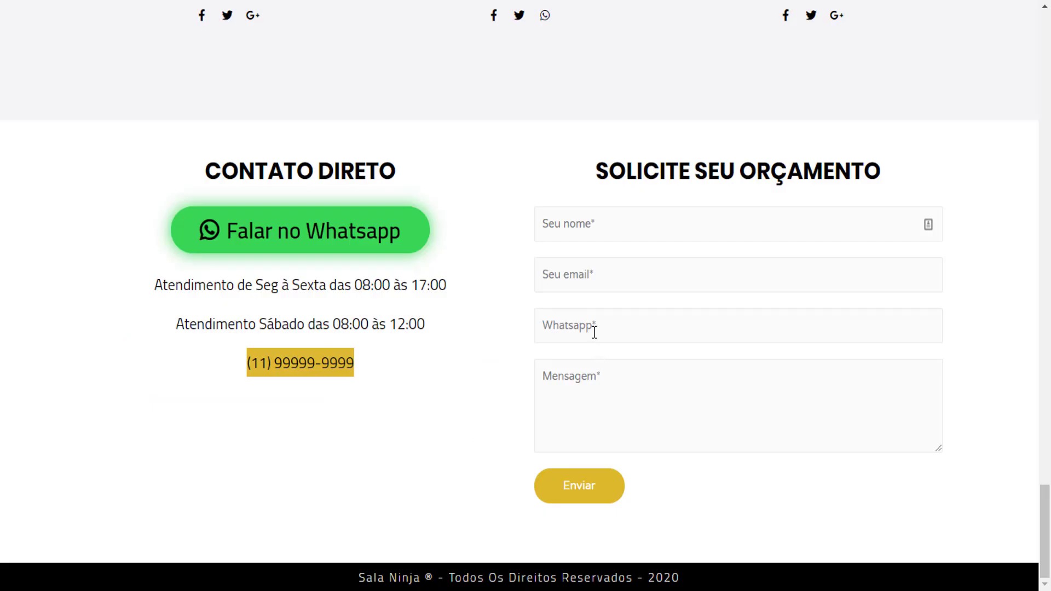
click(594, 333)
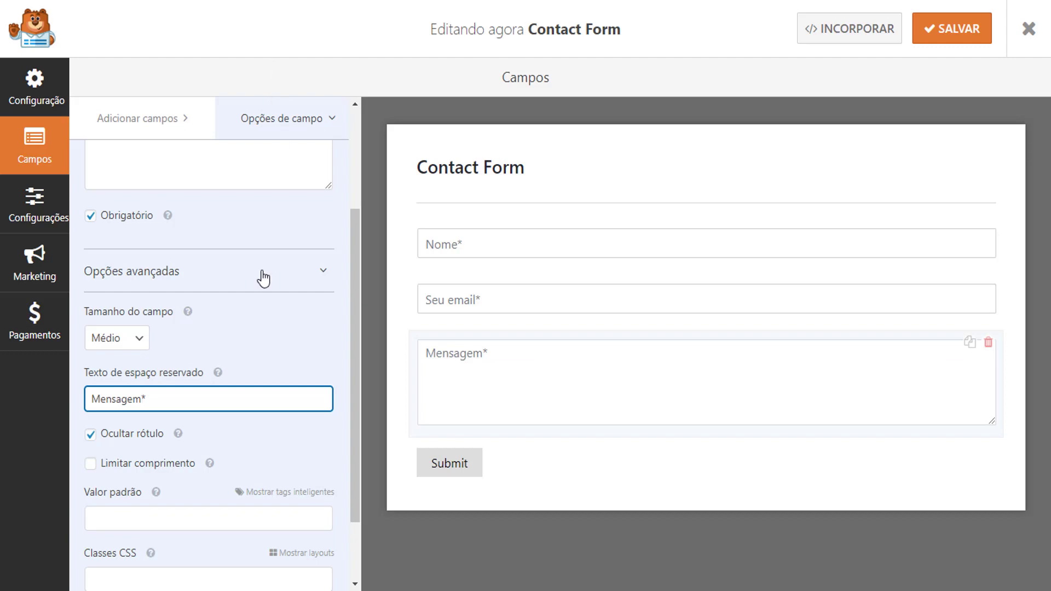
scroll(263, 278, up, 3)
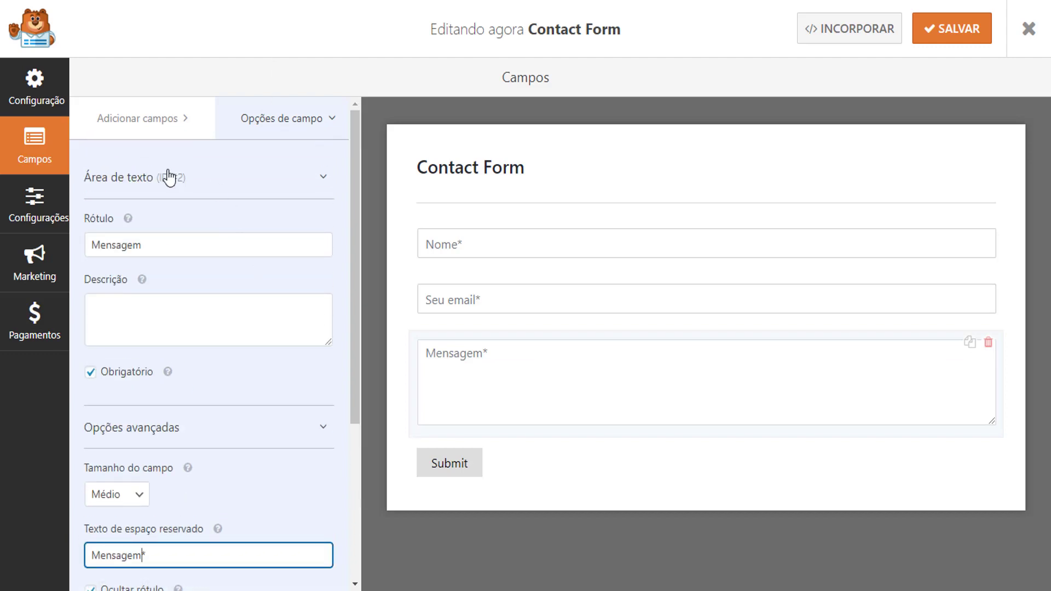
click(33, 100)
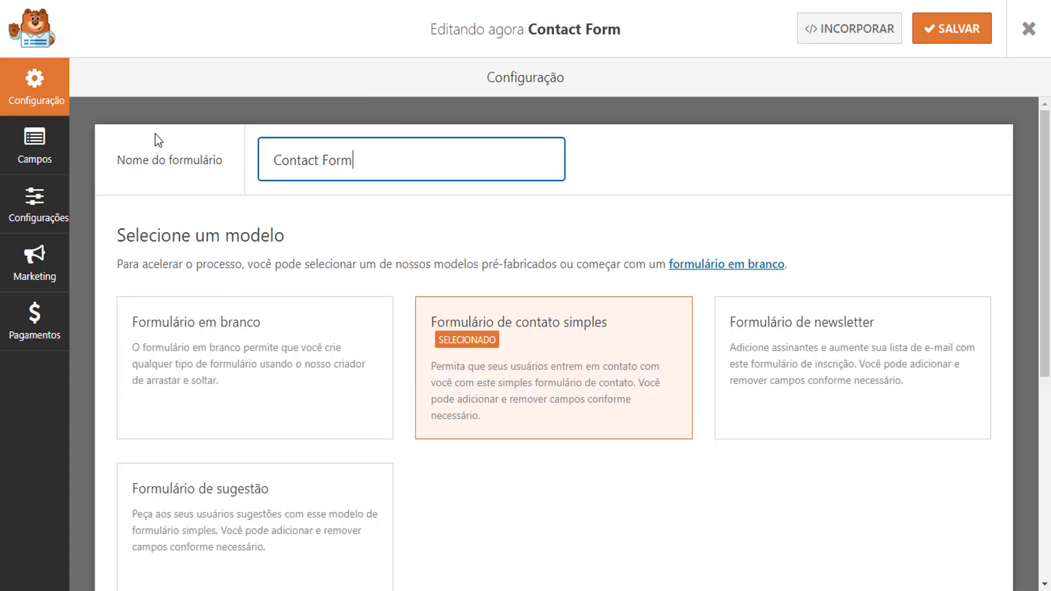
Step: Add a text field between Seu email and Mensagem
click(49, 156)
click(112, 136)
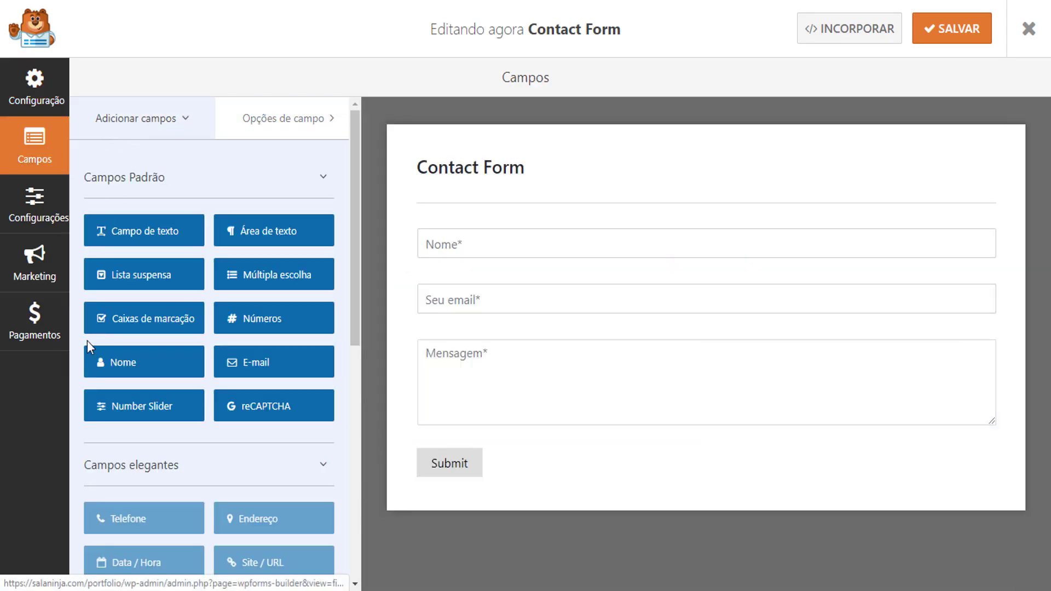
scroll(98, 383, down, 3)
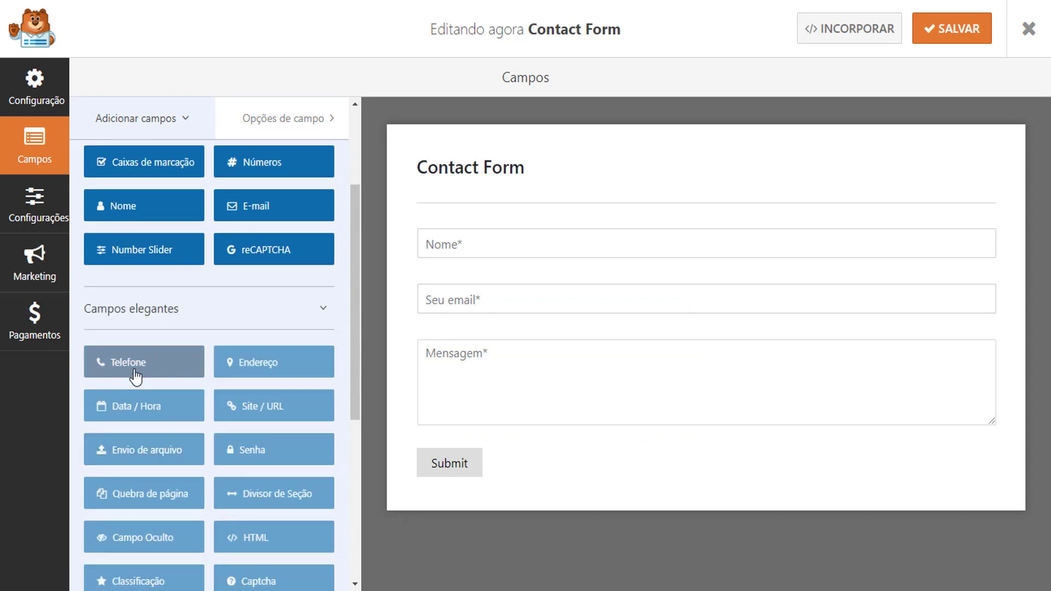
scroll(136, 377, up, 3)
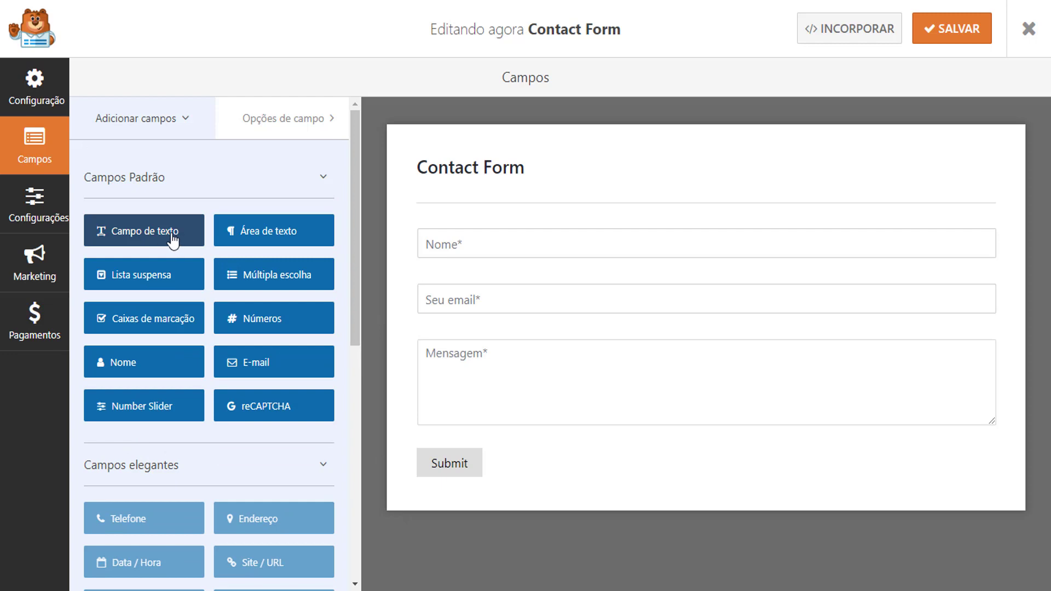
drag(173, 239, 507, 336)
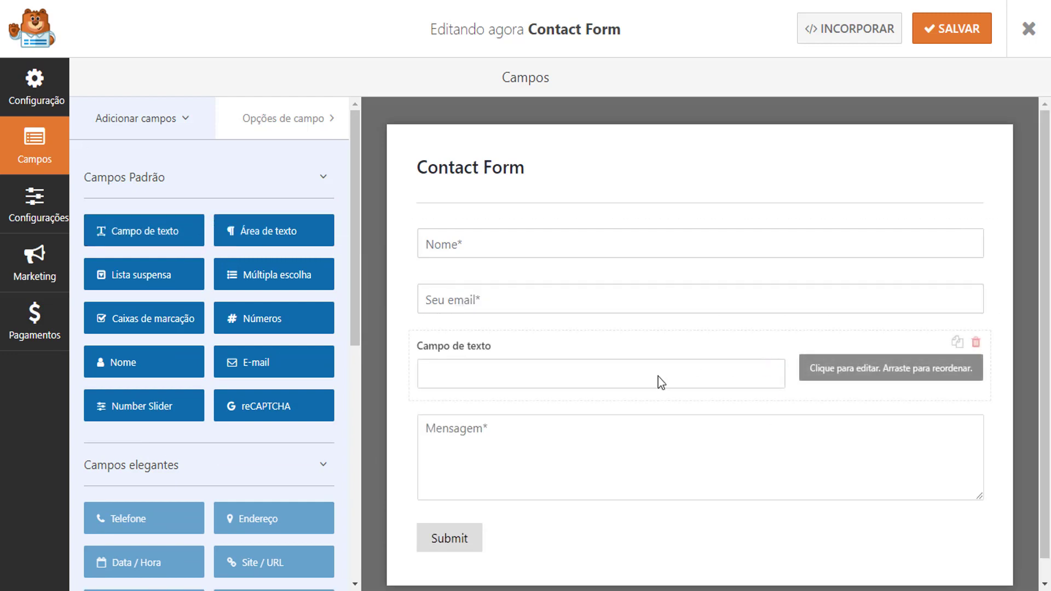
Step: Make the new field size Grande and hide its label
click(665, 379)
click(181, 429)
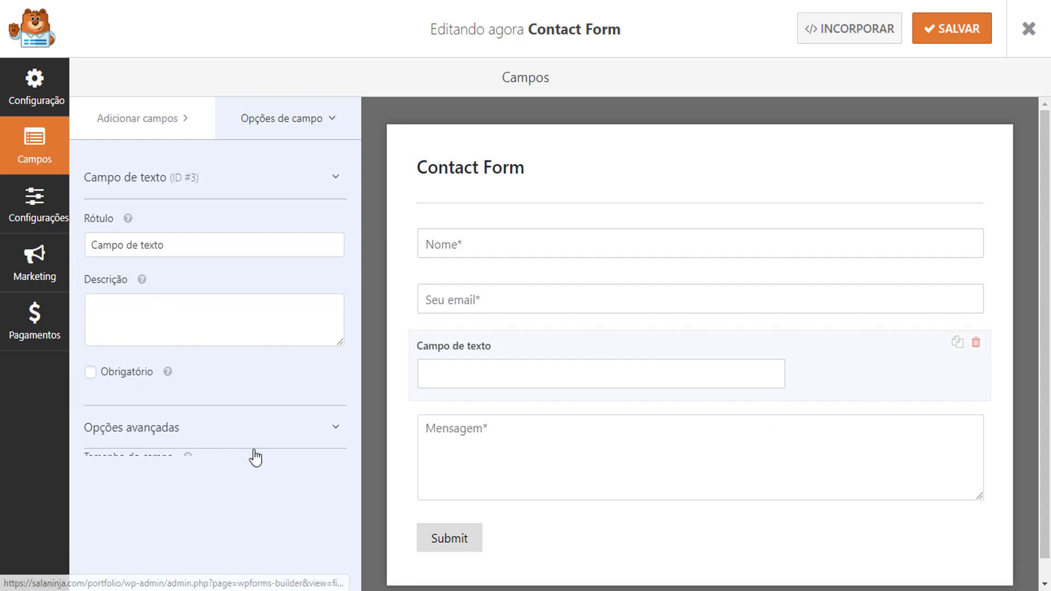
scroll(199, 448, down, 3)
click(131, 339)
click(131, 390)
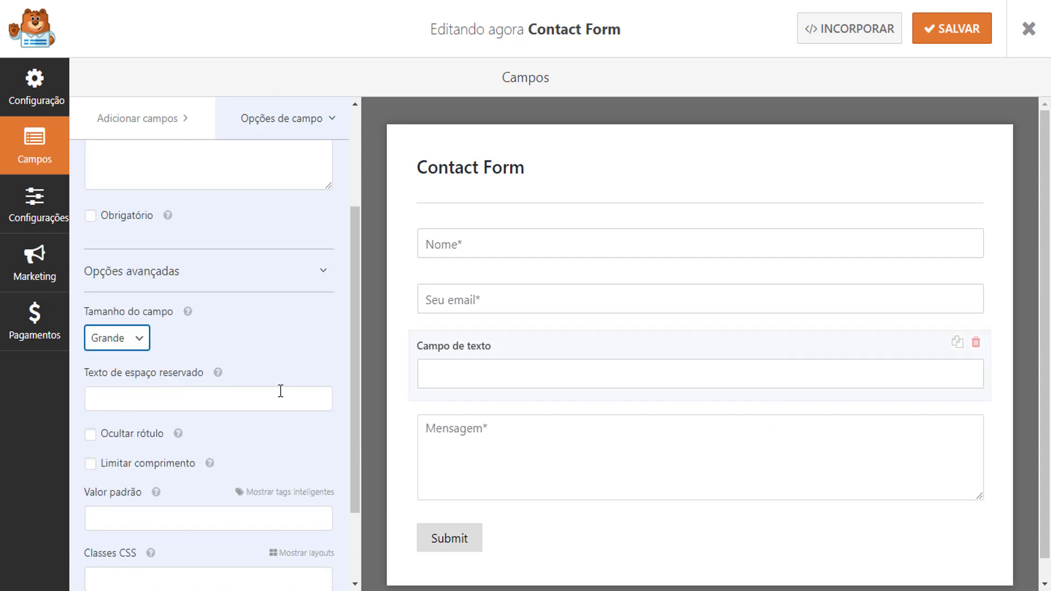
scroll(204, 383, up, 3)
scroll(109, 378, down, 3)
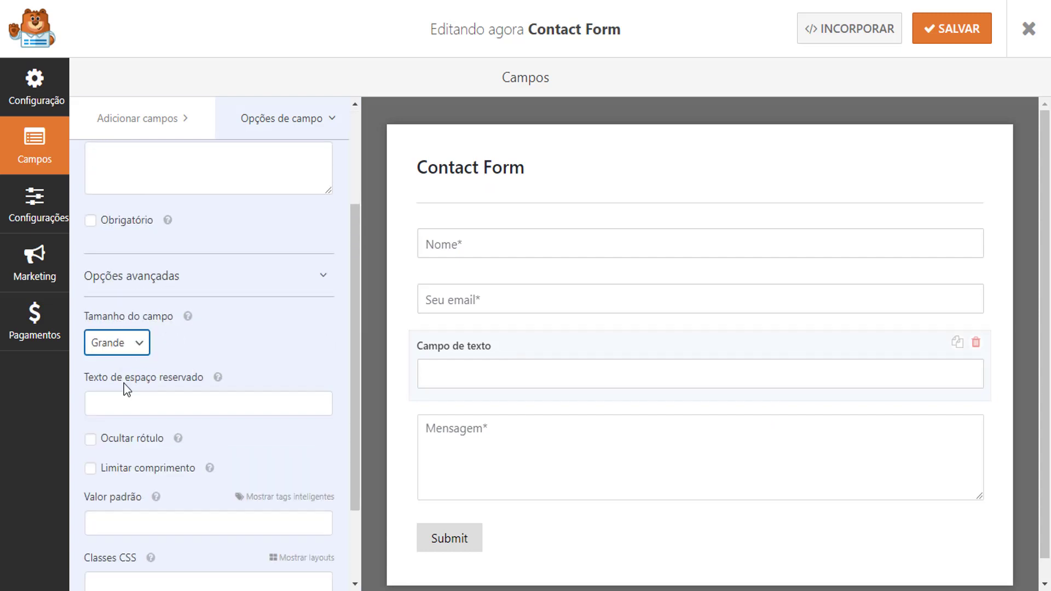
click(96, 435)
Step: Set the field's label to Whatsapp and its placeholder to Whatsapp
scroll(192, 415, up, 3)
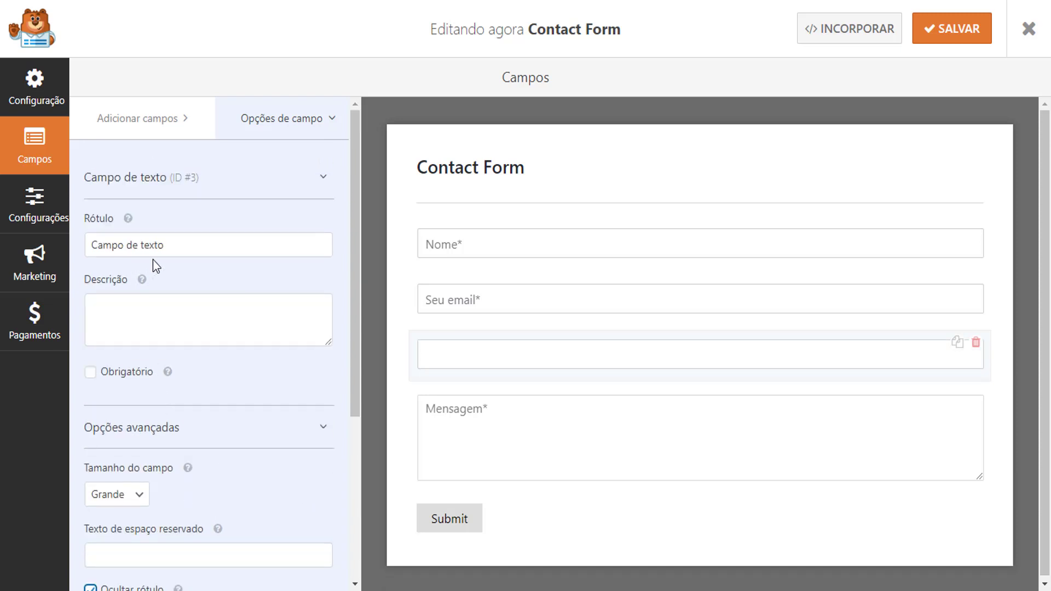
drag(207, 252, 3, 257)
text(Whatsapp)
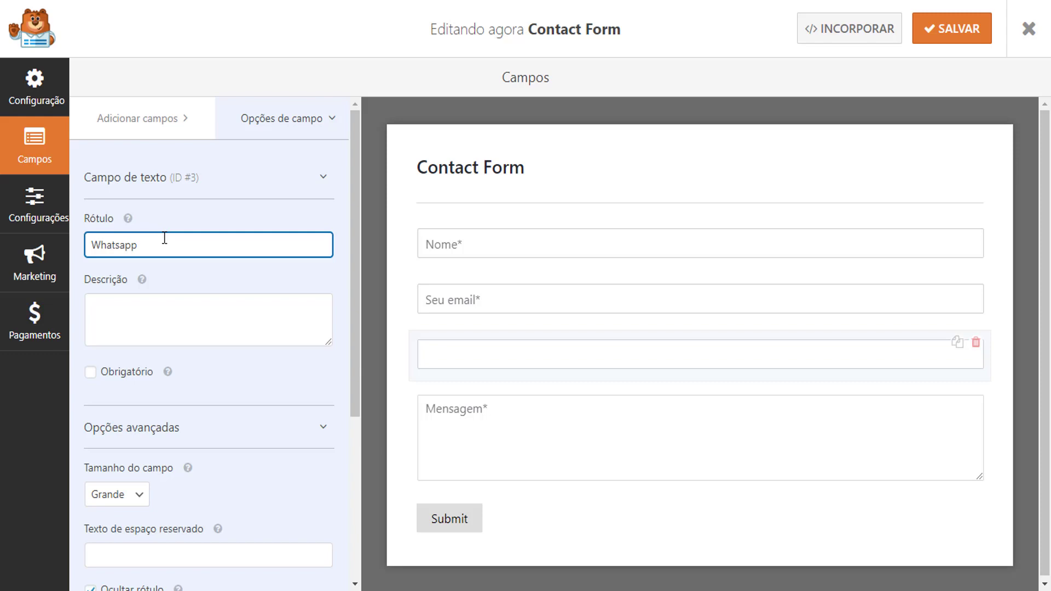
double_click(165, 245)
key(ctrl+c)
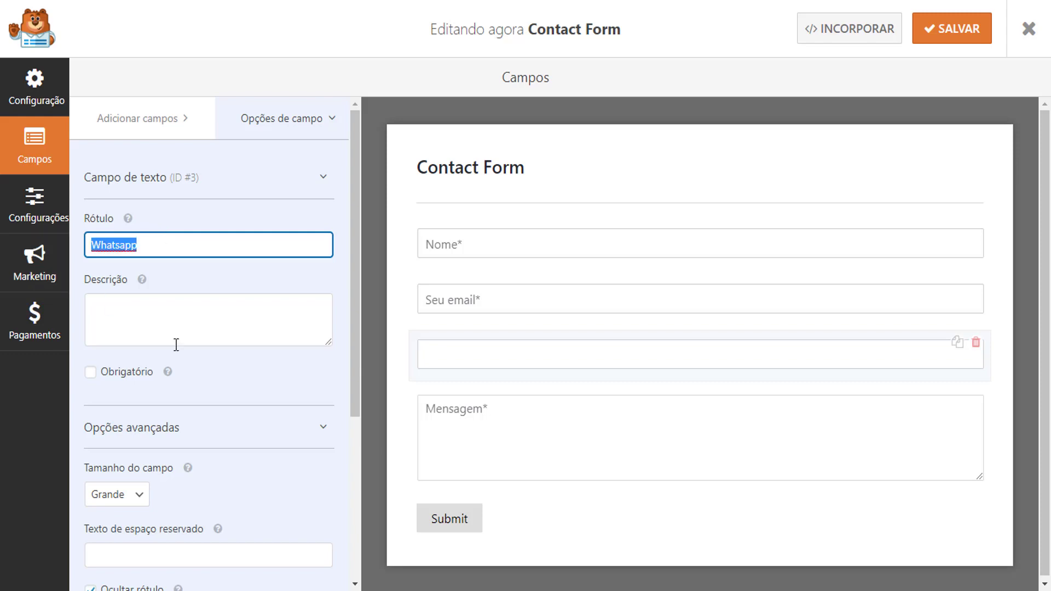
scroll(175, 345, down, 2)
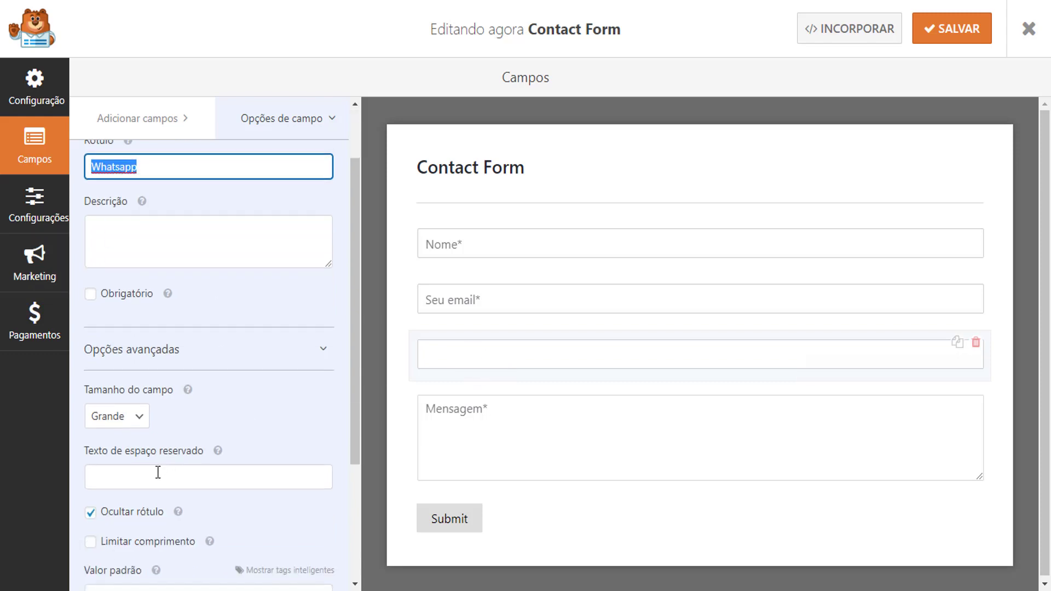
scroll(157, 471, down, 4)
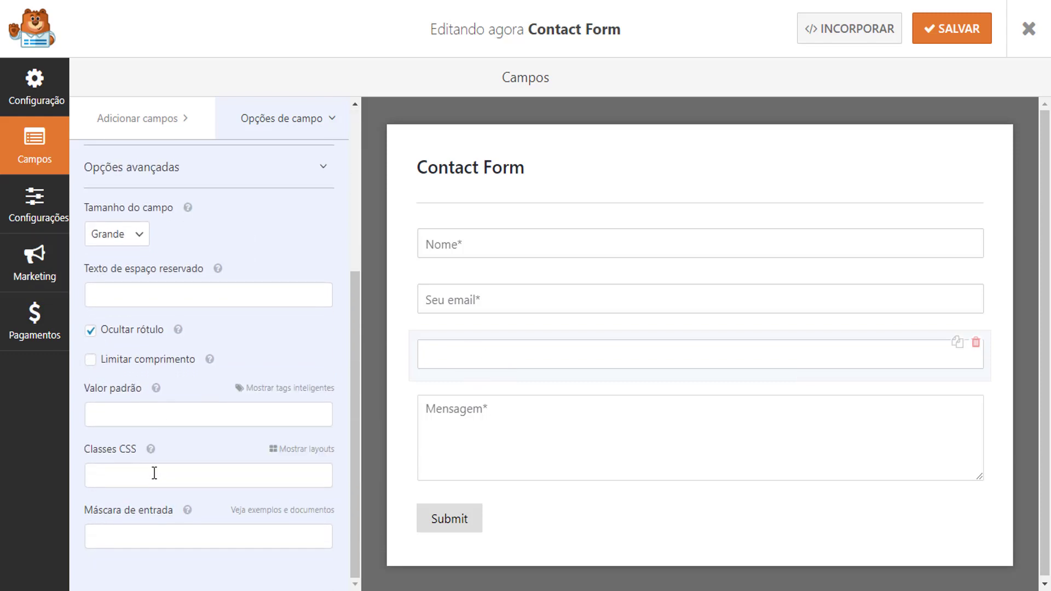
scroll(155, 473, up, 4)
scroll(152, 468, up, 2)
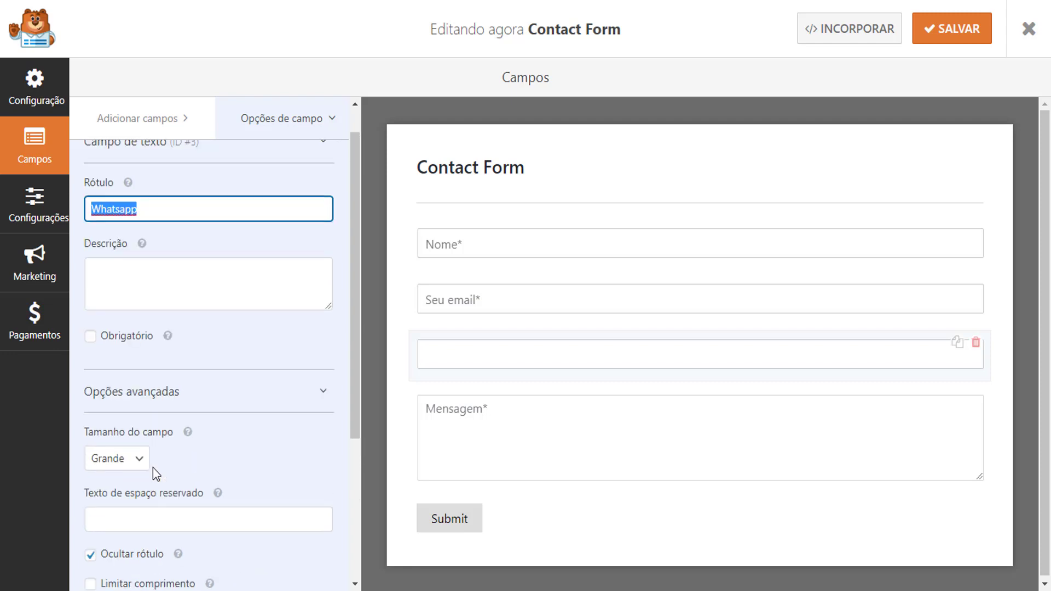
scroll(153, 468, down, 6)
scroll(151, 438, up, 2)
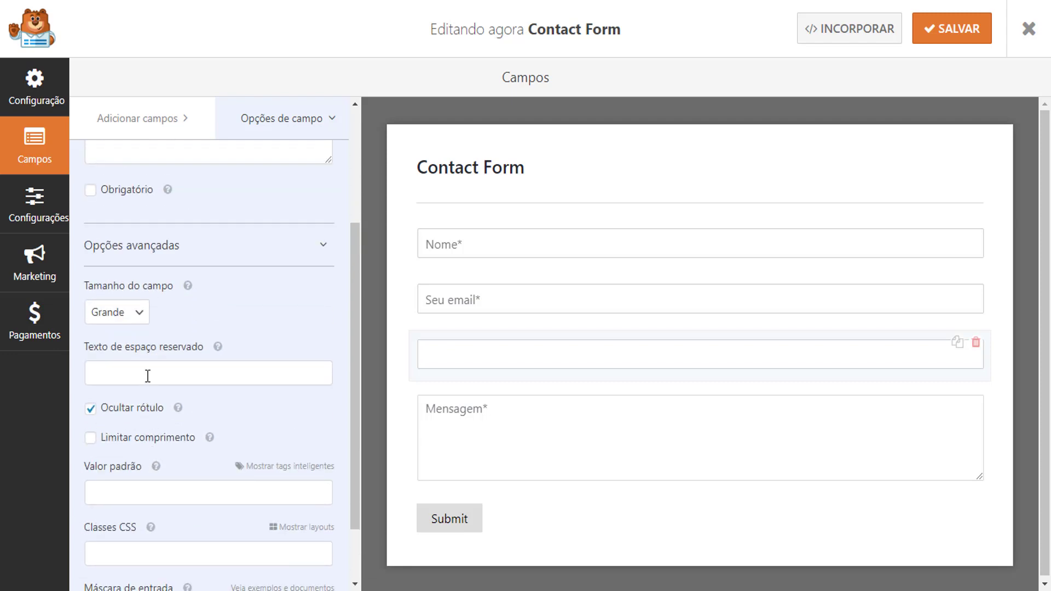
scroll(216, 333, up, 2)
click(216, 332)
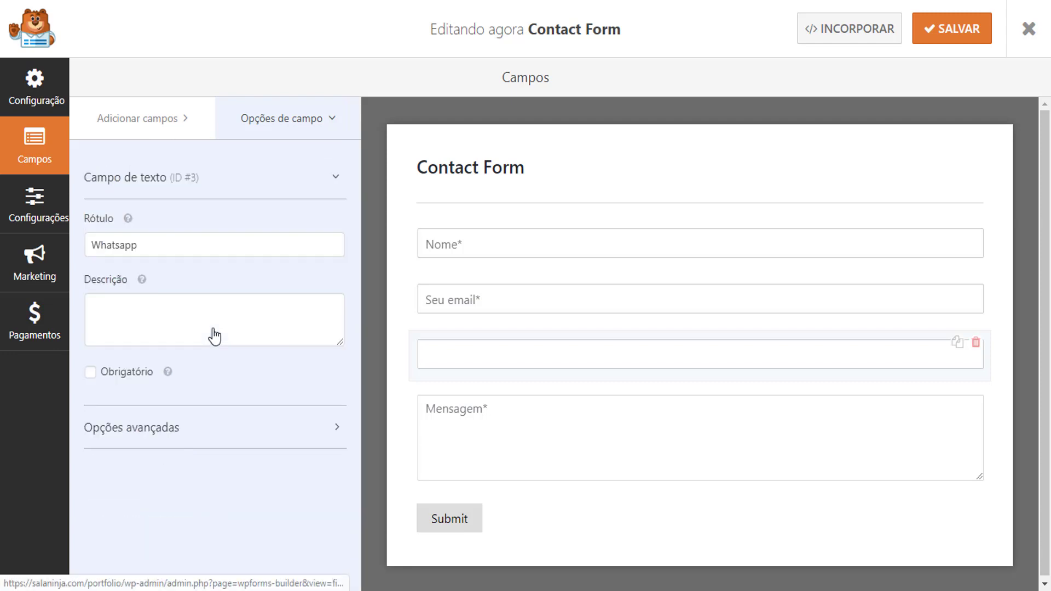
click(221, 422)
scroll(197, 462, down, 3)
click(140, 471)
key(ctrl+v)
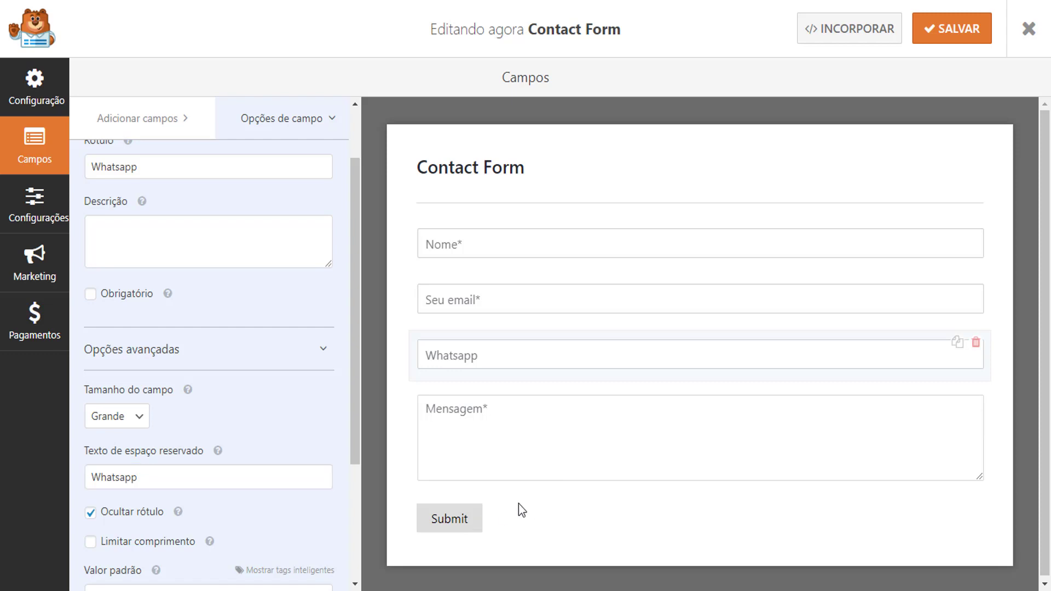
Step: Replace the Contact Form's 'Texto do botão Enviar' value Submit with Enviar and save the form
click(451, 518)
scroll(504, 399, down, 3)
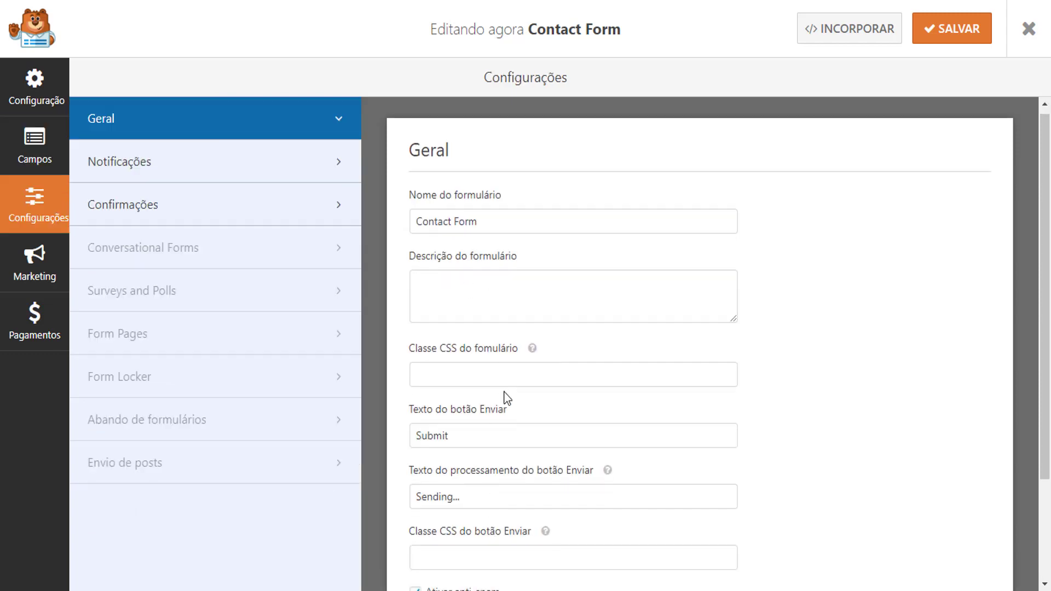
double_click(487, 301)
text(Enviar)
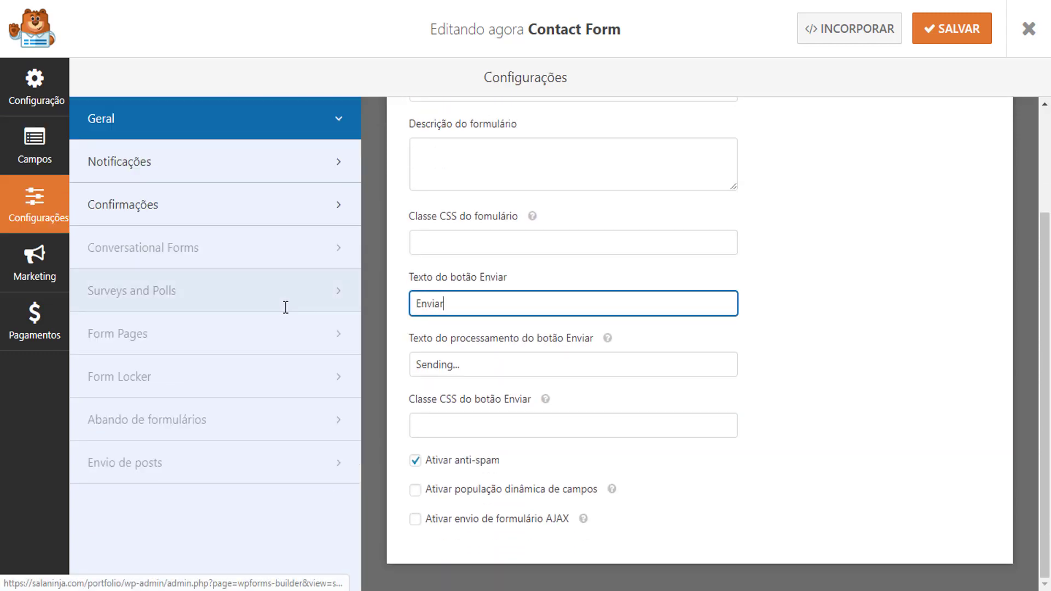
scroll(818, 150, up, 3)
click(951, 30)
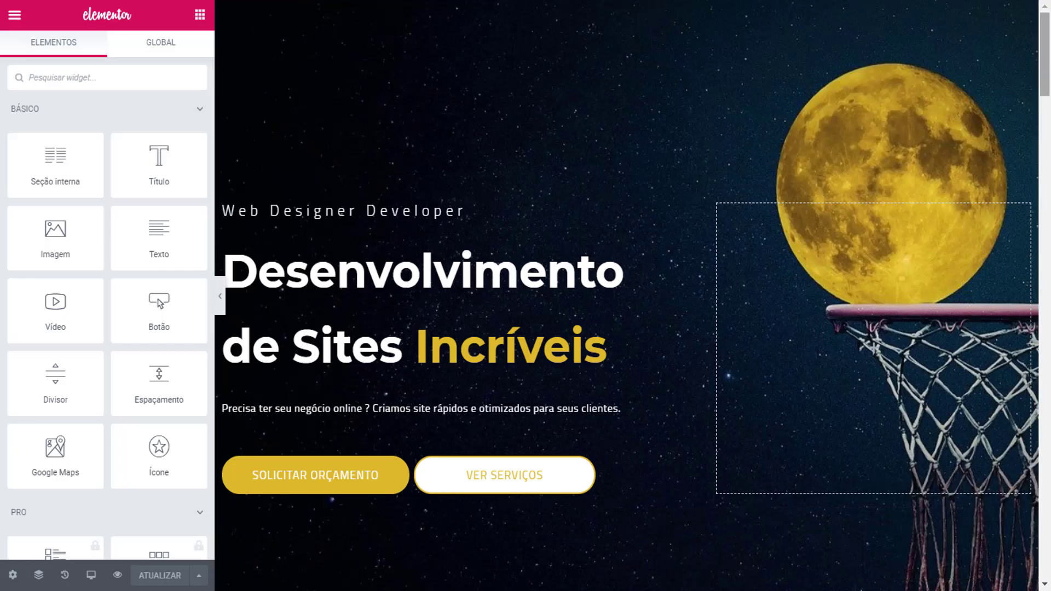
Step: Scroll to the quote form to verify its Whatsapp field and Enviar button, then exit the editor
click(1047, 181)
drag(1046, 181, 1033, 535)
scroll(602, 191, up, 1)
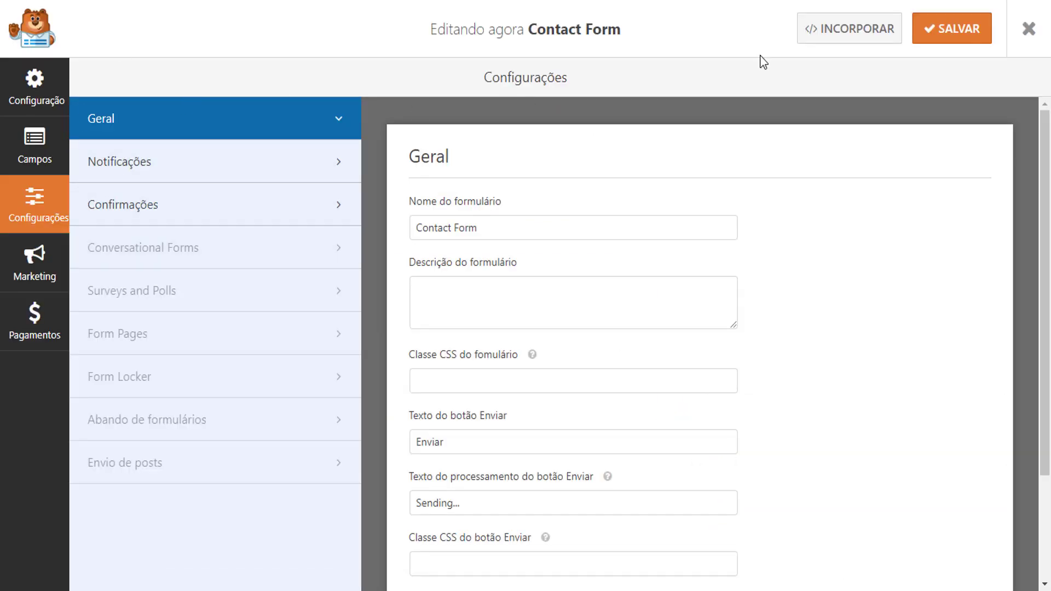
click(1027, 28)
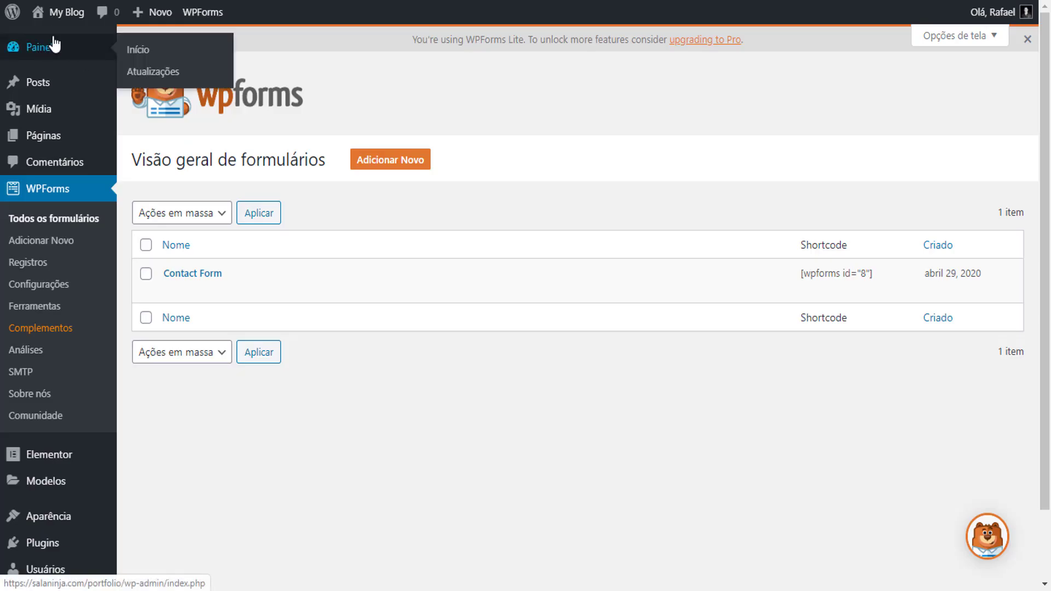
Step: Visit the site from the My Blog admin-bar menu to reach the landing page
mouse_move(66, 13)
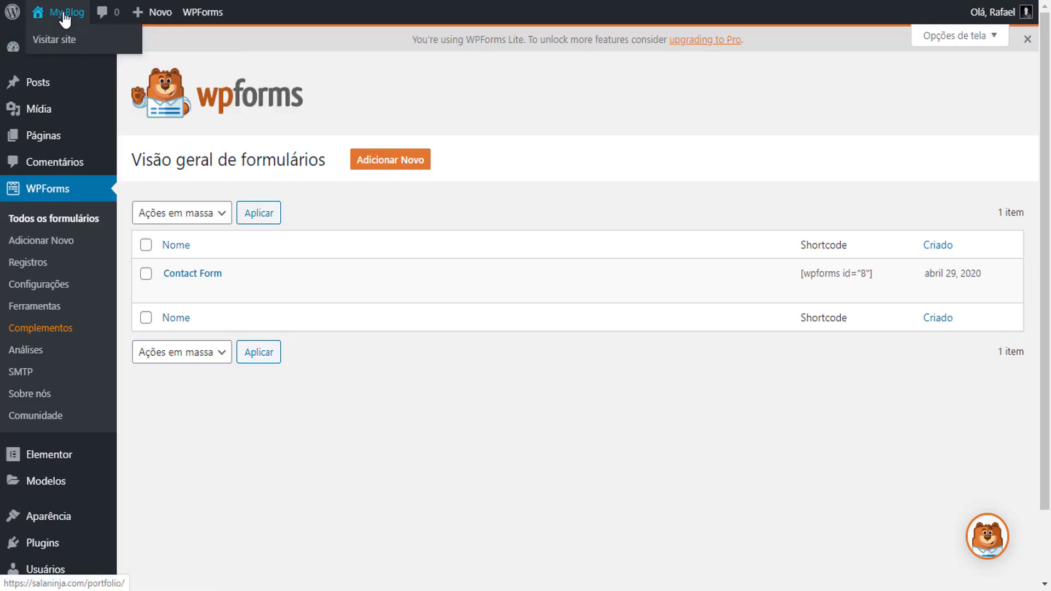
click(64, 41)
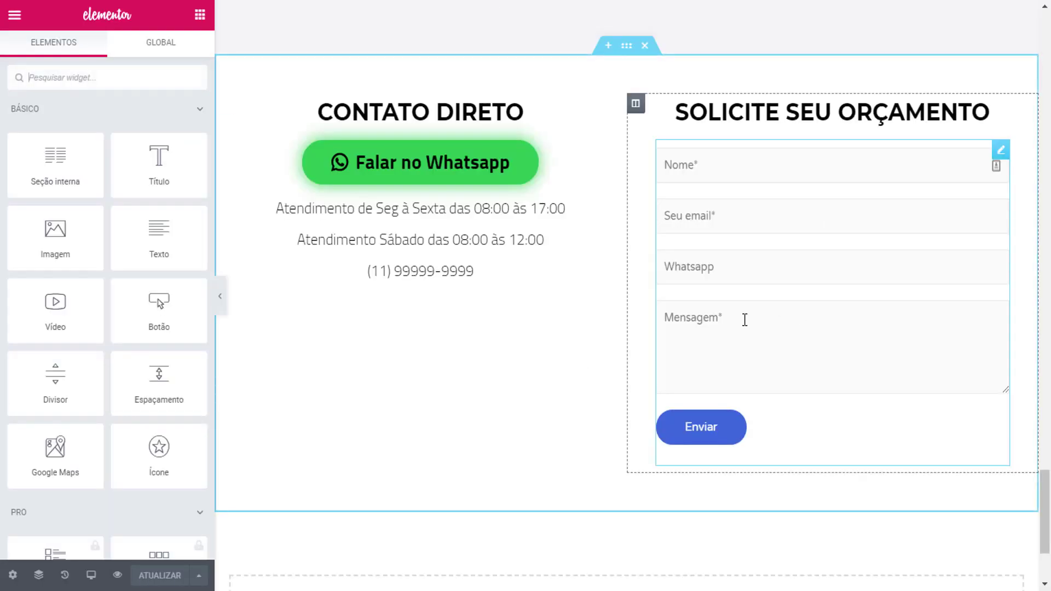
Step: Scroll up and down through the contact section to review it
scroll(746, 457, up, 5)
scroll(703, 458, down, 5)
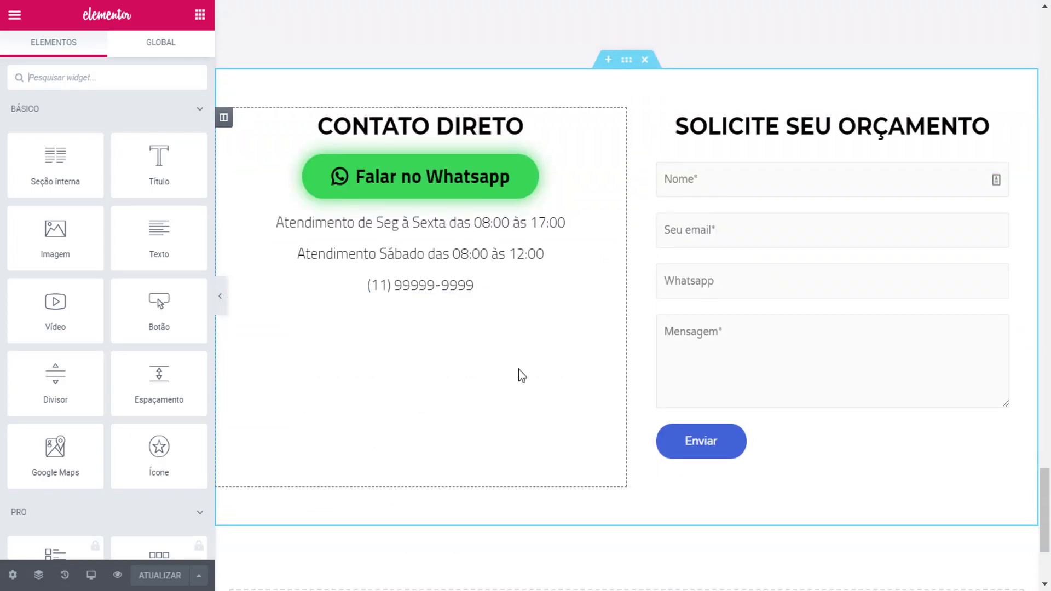
scroll(490, 201, up, 4)
scroll(480, 312, down, 3)
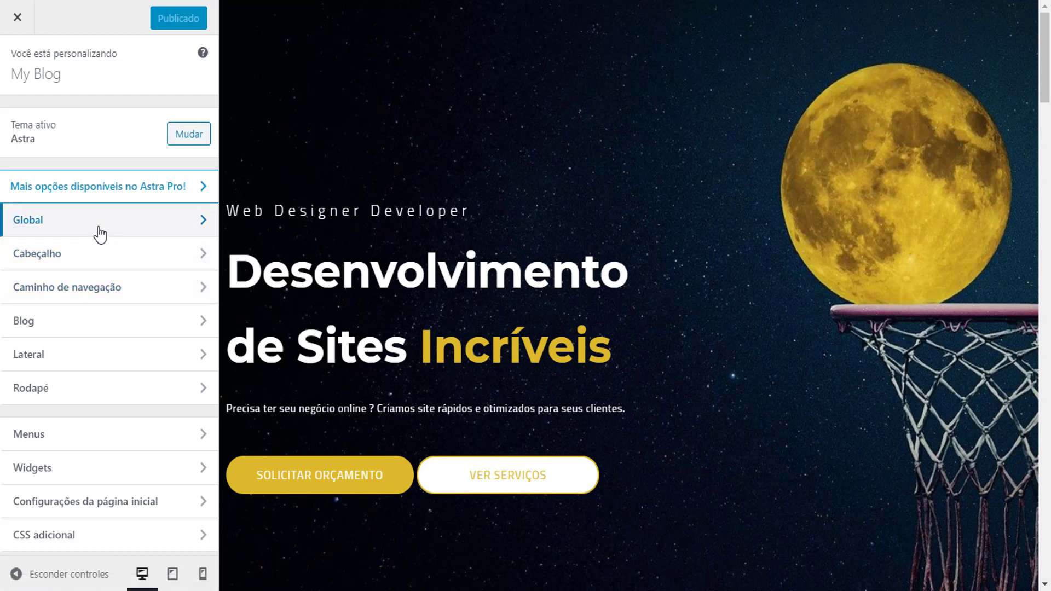
Step: In Global > Botões > Cor, set the button background colour to yellow #dbaf00
click(98, 233)
click(100, 235)
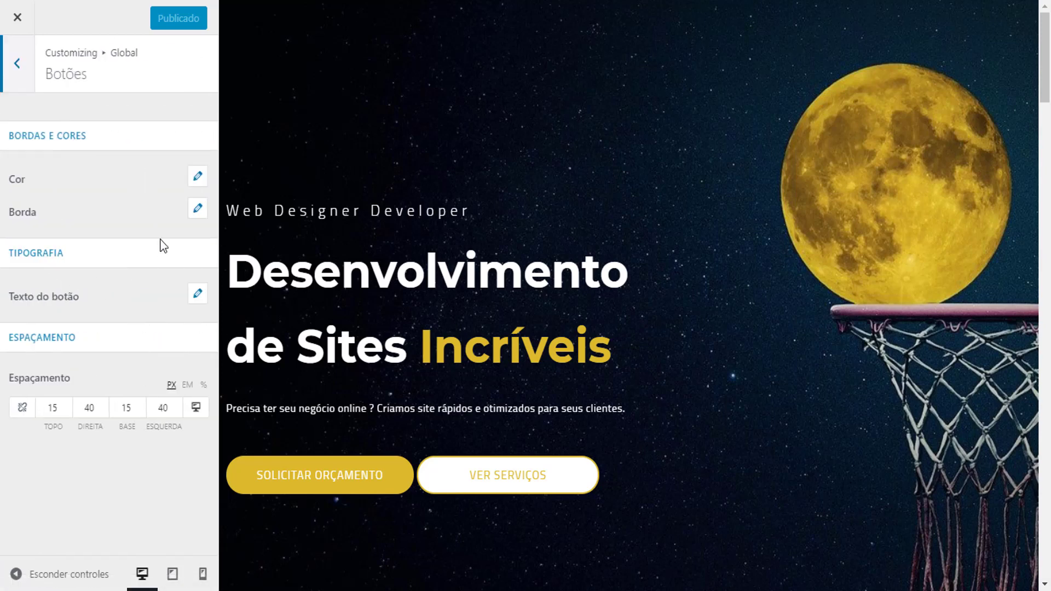
click(197, 176)
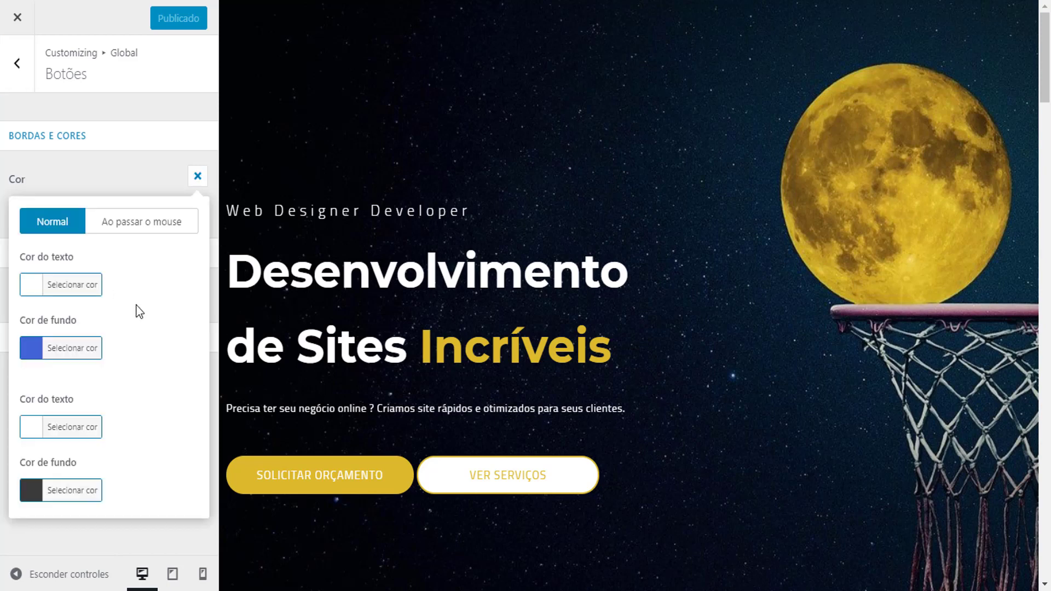
click(40, 354)
scroll(113, 539, down, 2)
click(142, 267)
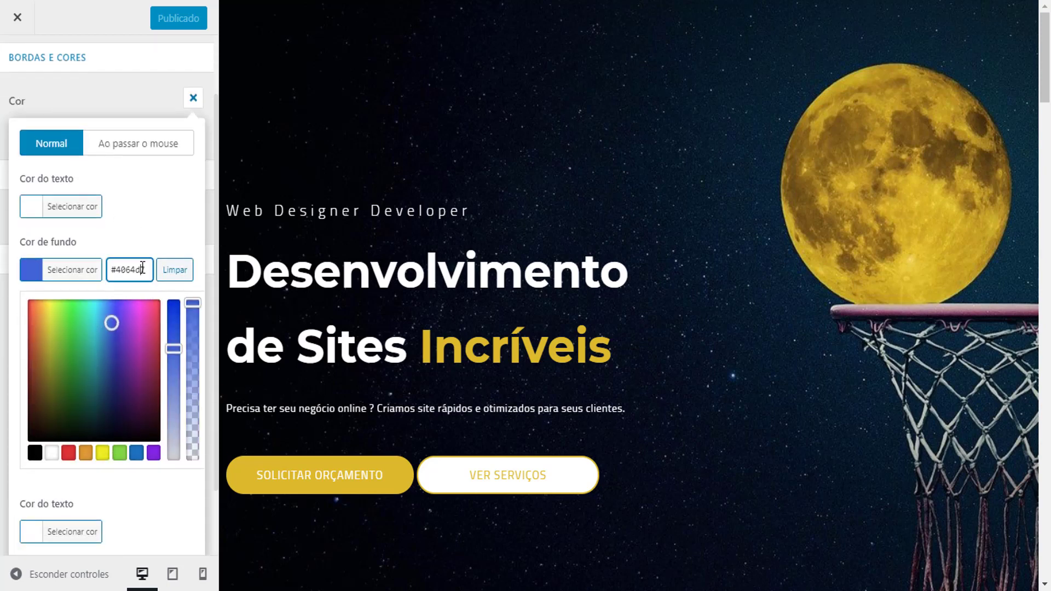
click(146, 270)
text(dbaf00)
click(3, 279)
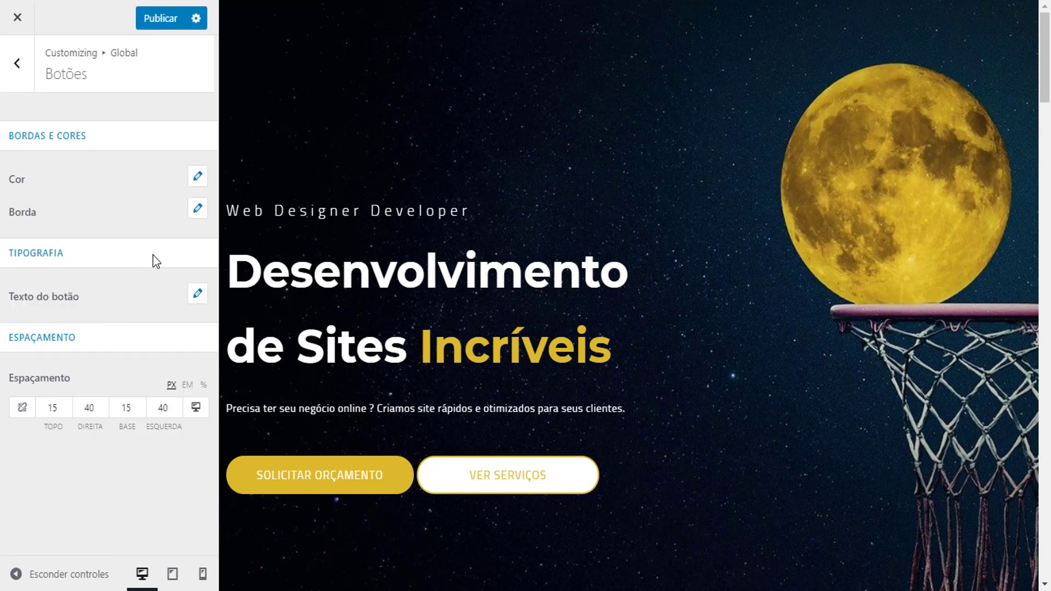
Step: Change the second background from 3a3a3a to #dbaf00, check the hover colour, publish, and reload
click(198, 178)
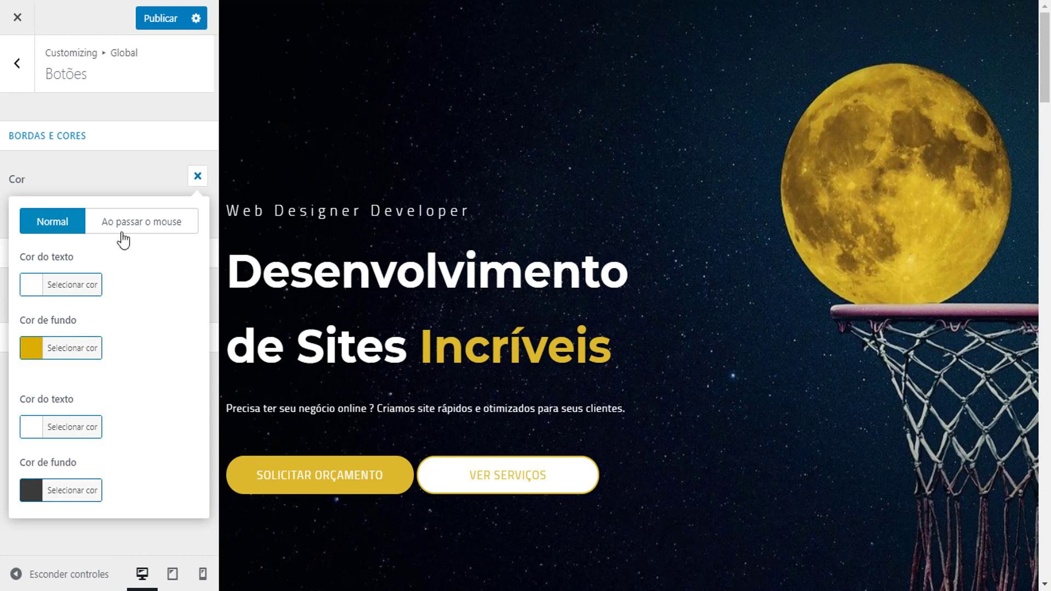
click(58, 495)
scroll(155, 502, down, 3)
double_click(135, 329)
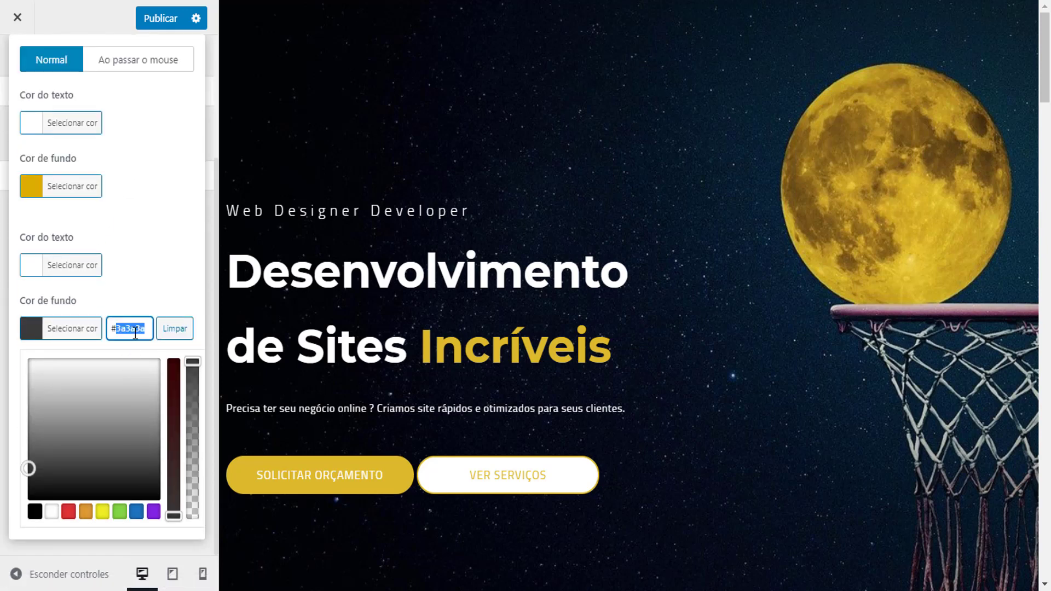
click(146, 303)
click(120, 234)
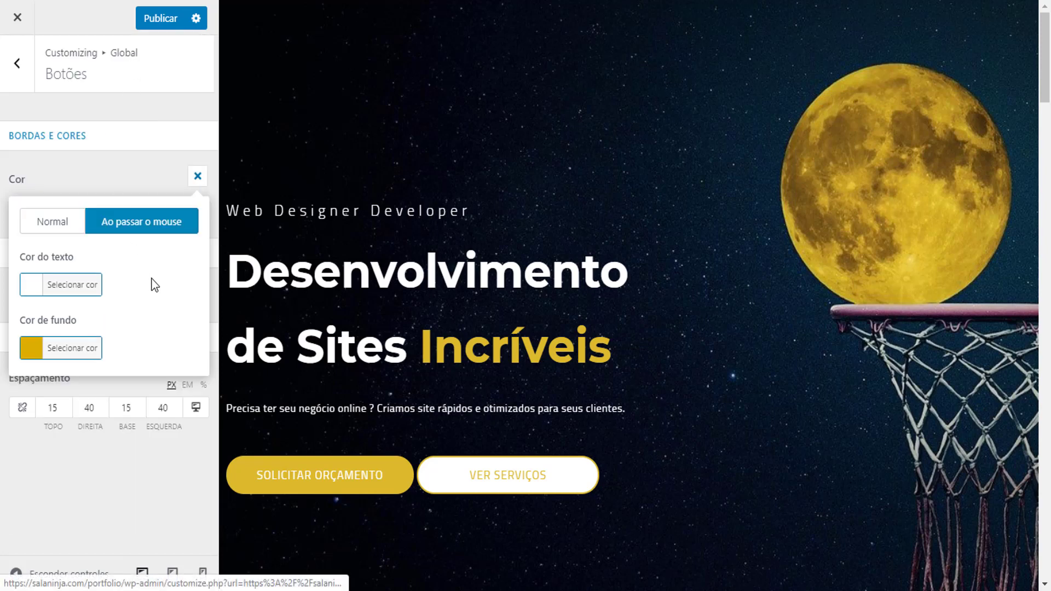
click(65, 361)
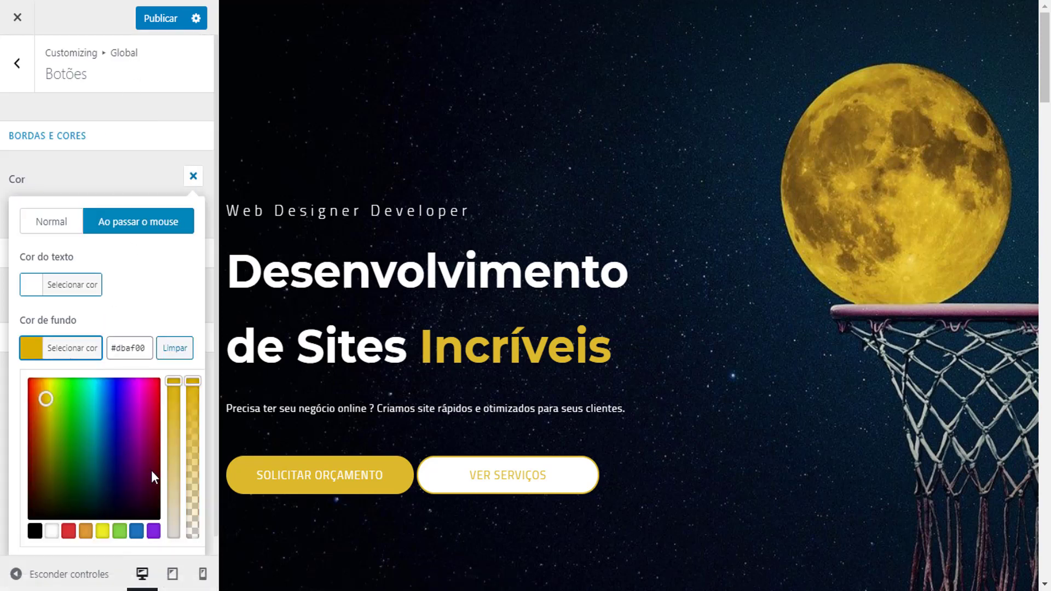
click(3, 289)
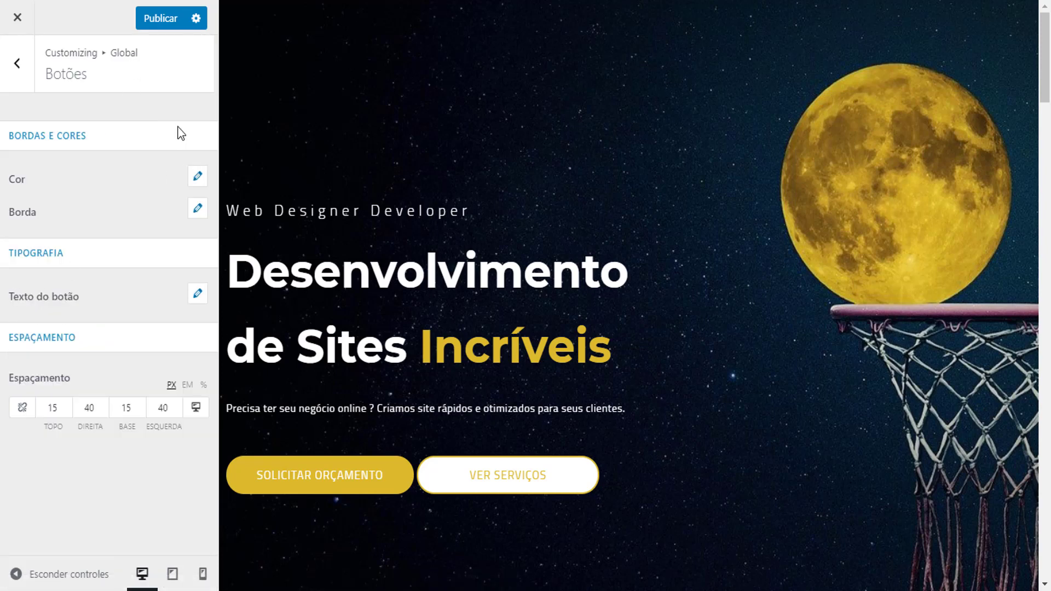
click(154, 24)
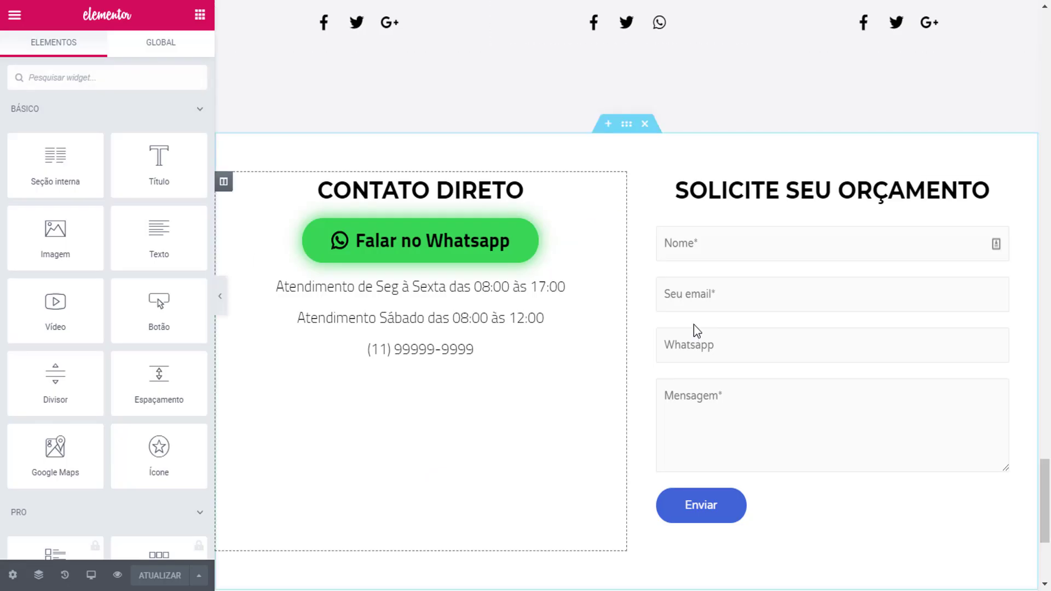
key(F5)
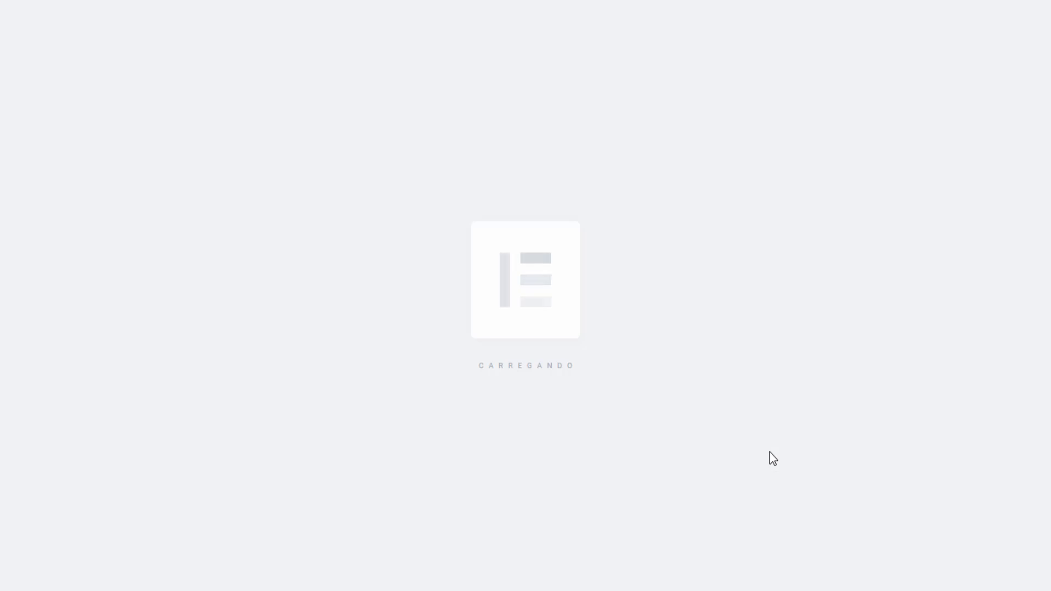
Step: Add a new single-column section below the contact area
scroll(629, 295, down, 20)
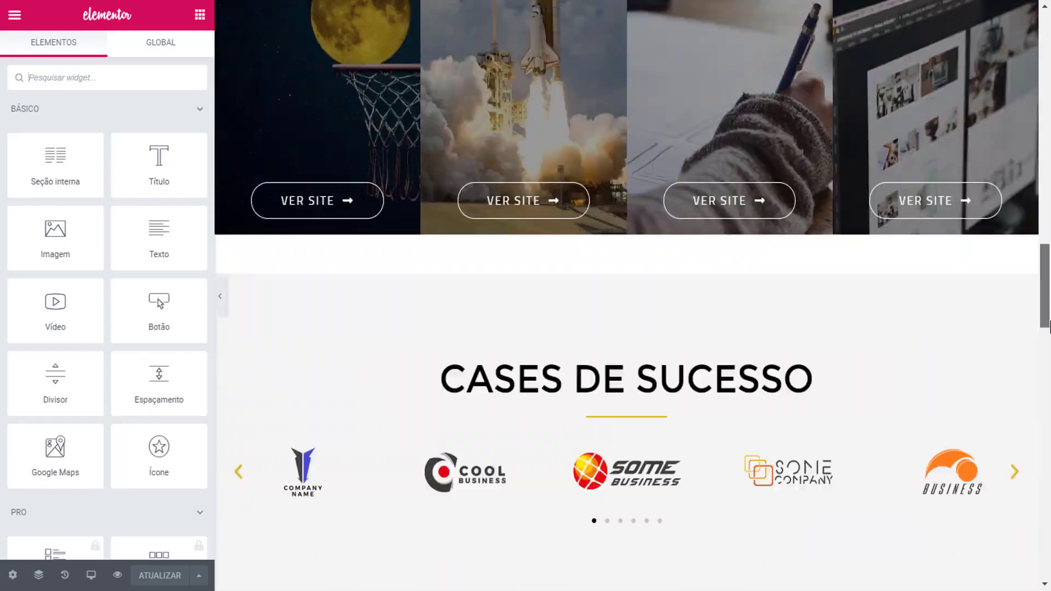
scroll(1049, 418, down, 15)
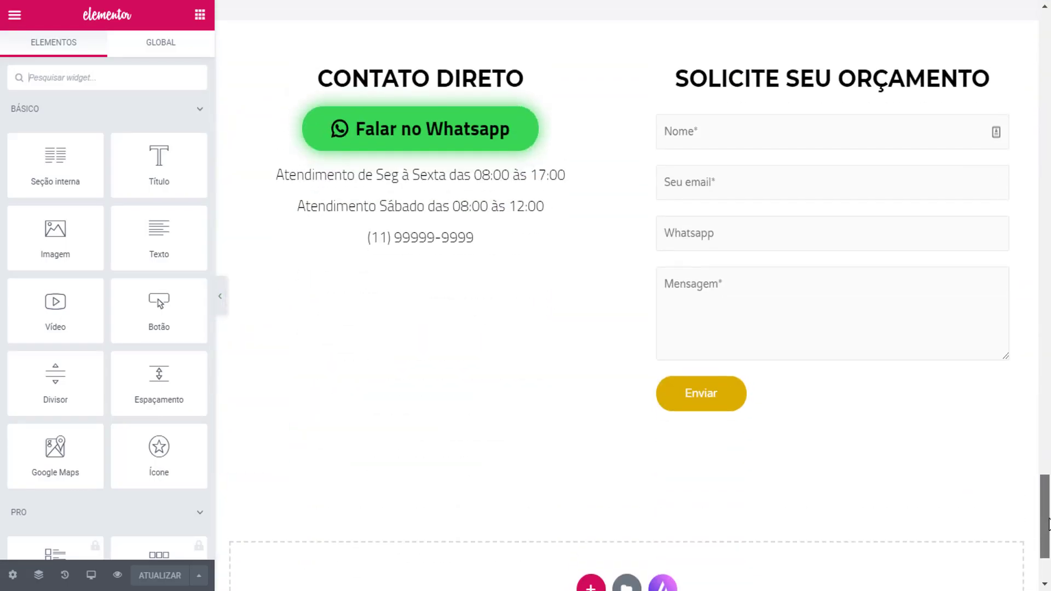
scroll(226, 380, down, 1)
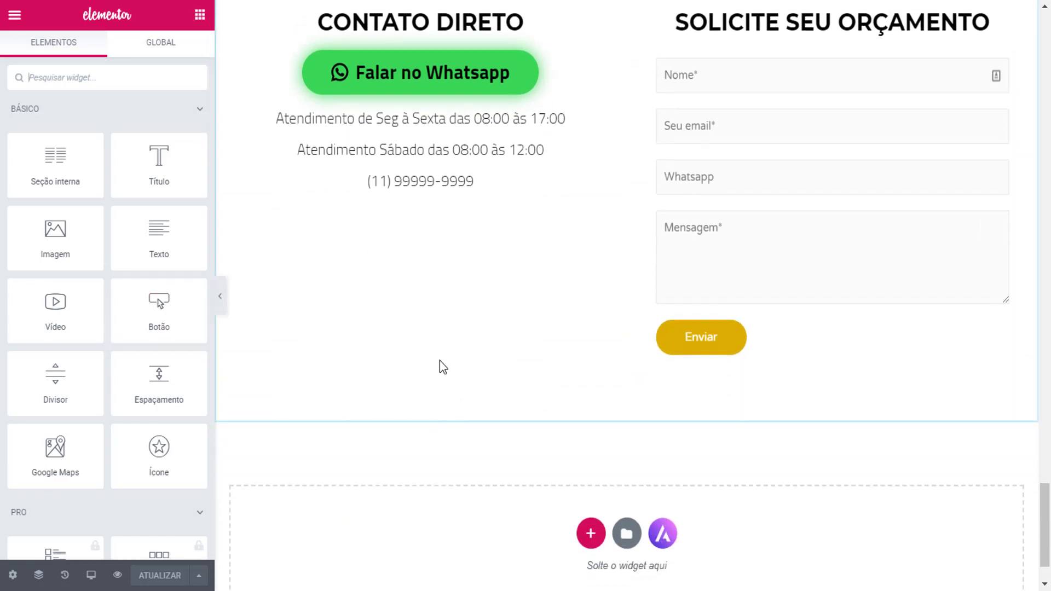
scroll(629, 258, up, 2)
scroll(695, 380, down, 2)
scroll(678, 383, up, 1)
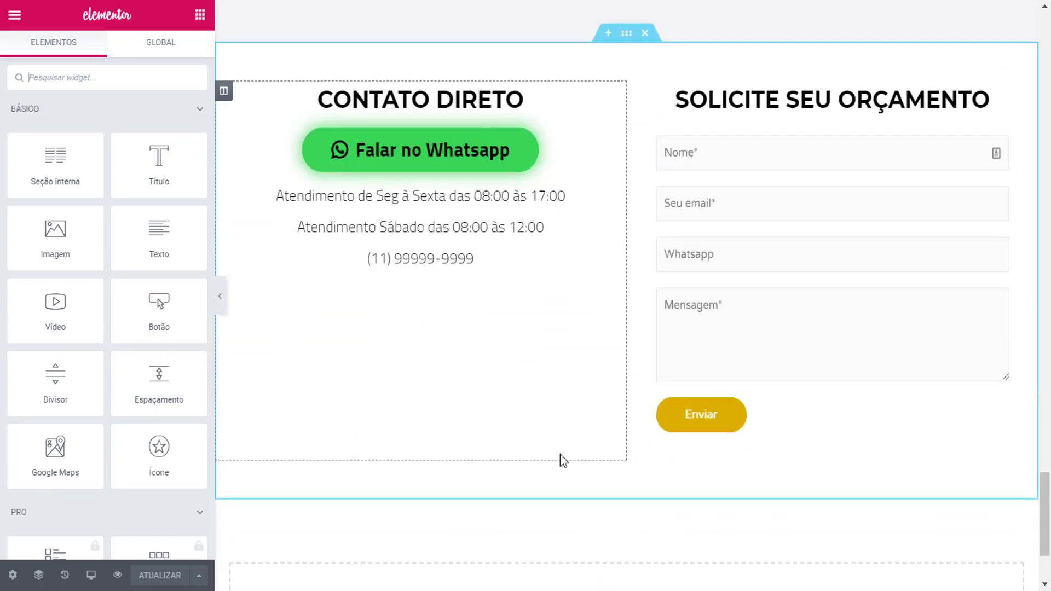
scroll(580, 471, down, 2)
click(591, 457)
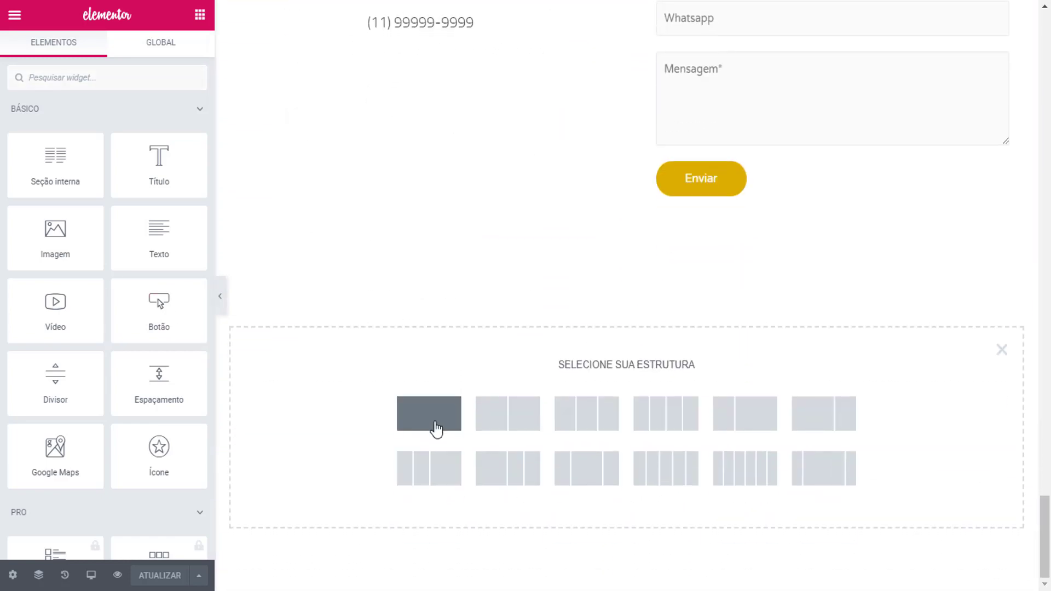
click(431, 425)
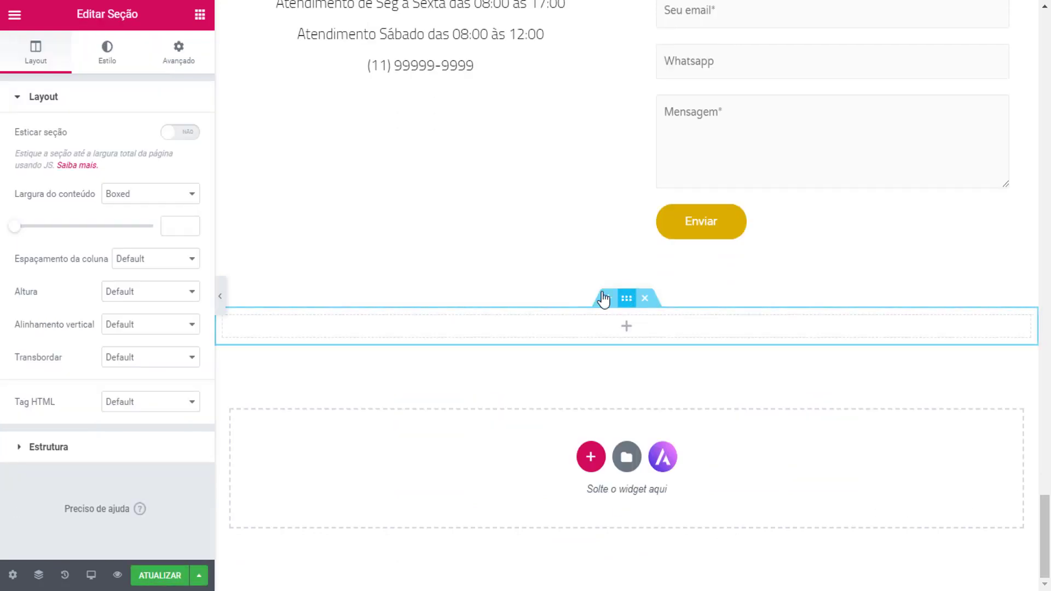
Step: Give the new section a classic solid black (#000000) background
click(111, 62)
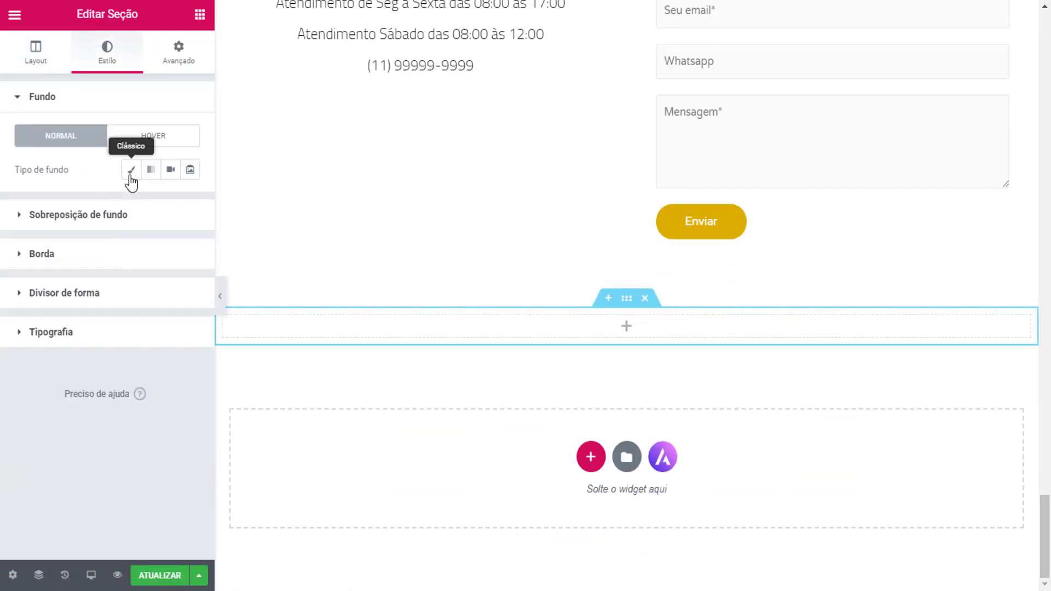
click(131, 169)
click(169, 202)
click(214, 240)
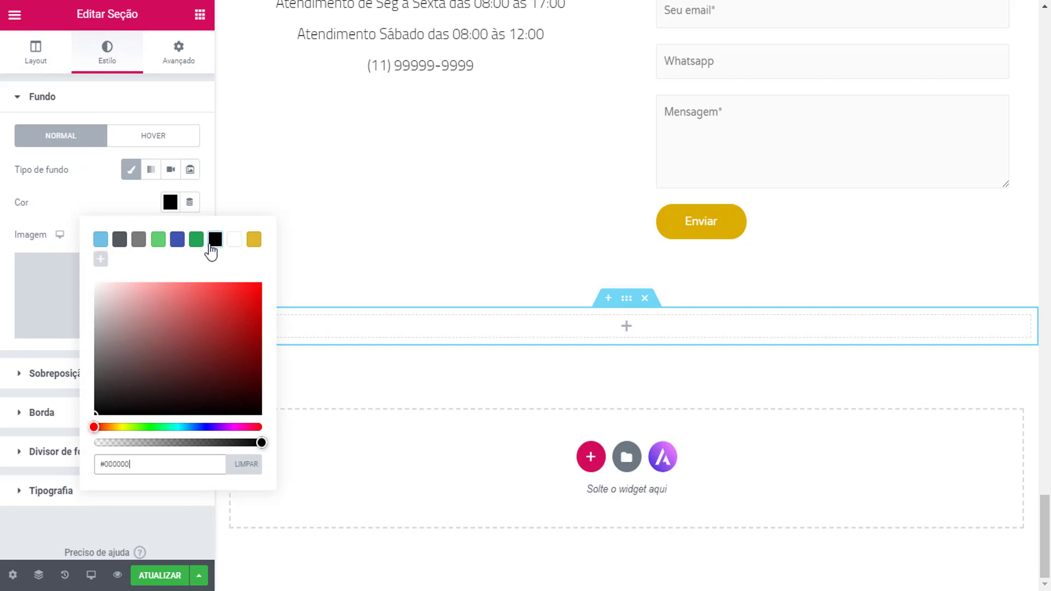
click(965, 491)
scroll(965, 490, up, 6)
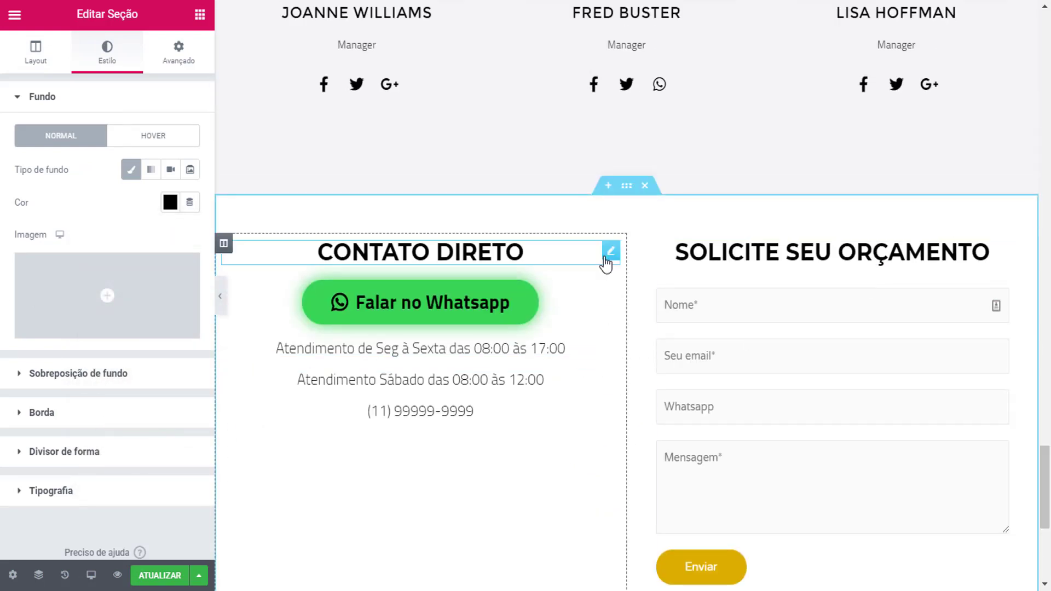
Step: Duplicate the weekday hours text into the black section and make its colour white
right_click(606, 352)
click(638, 381)
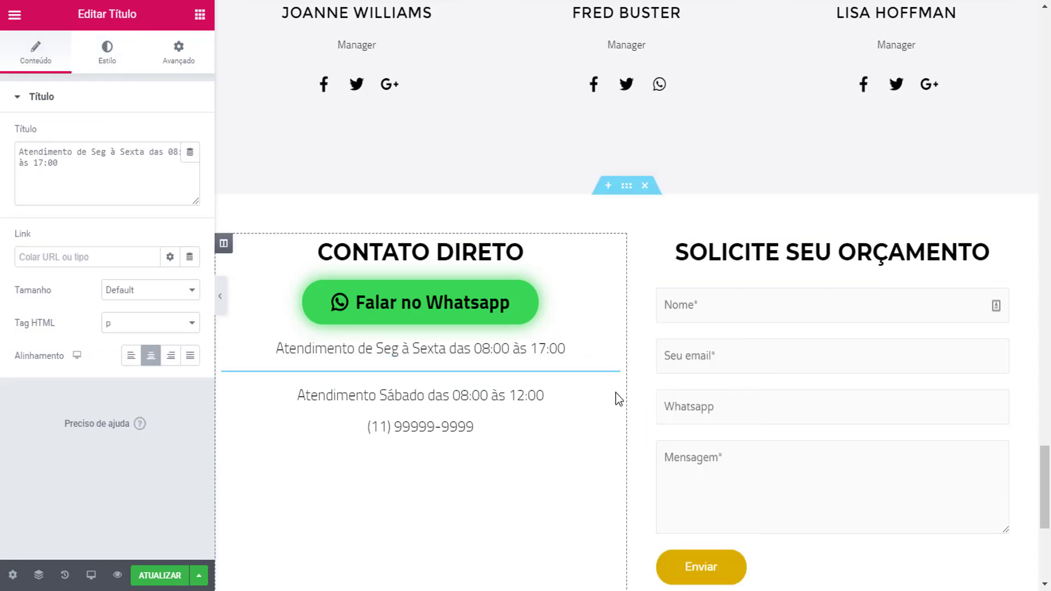
drag(614, 387, 684, 353)
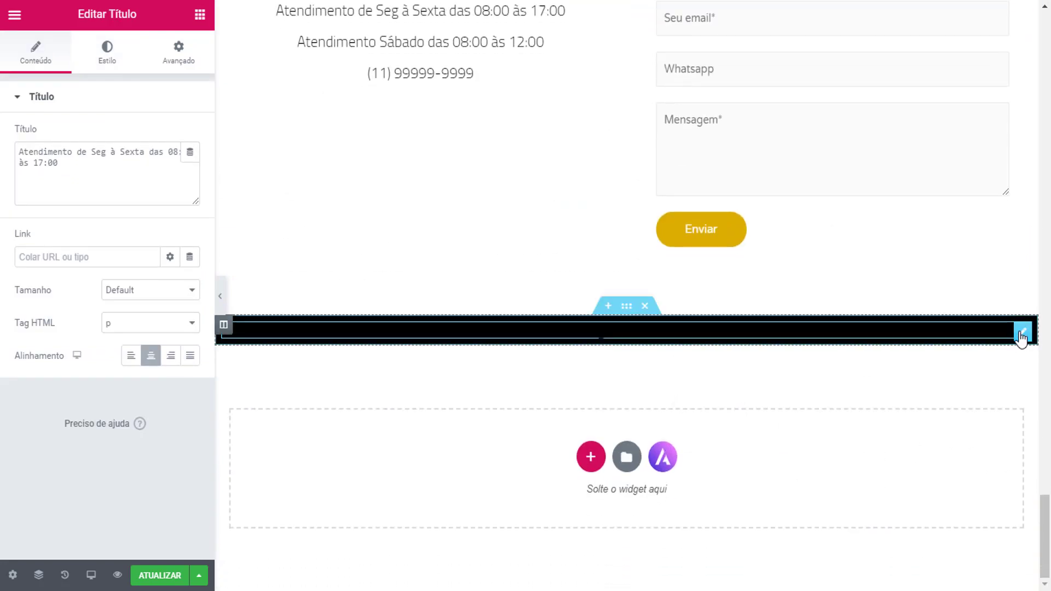
click(108, 60)
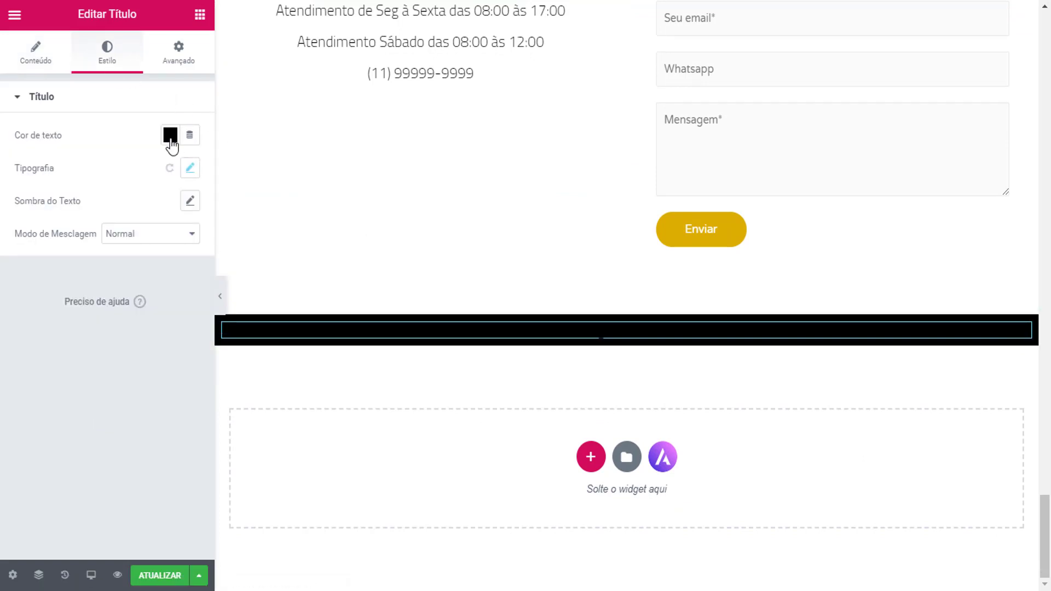
click(170, 136)
click(235, 172)
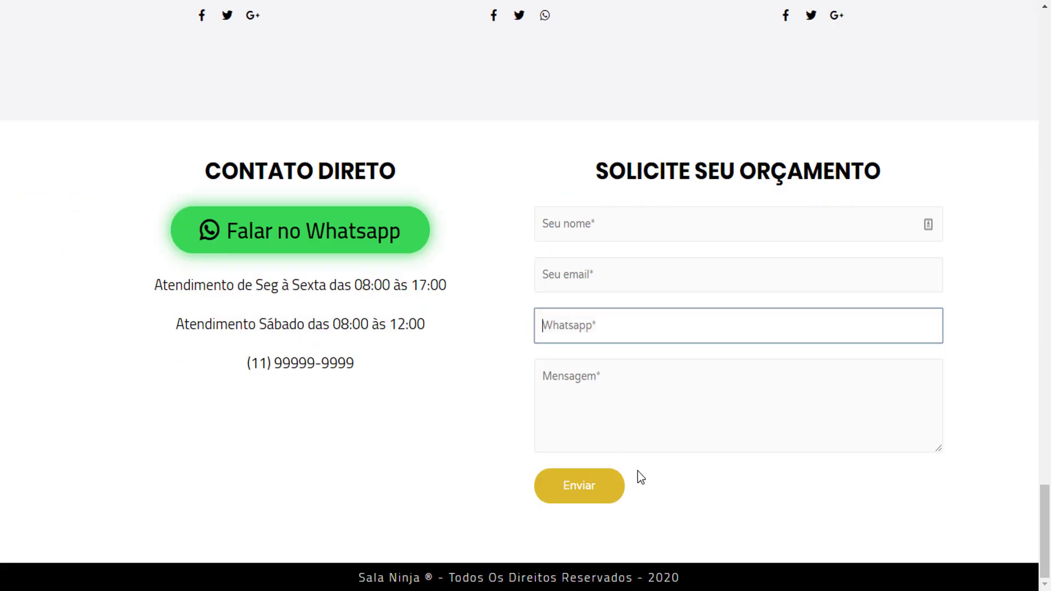
Step: Replace the footer text with 'Sala Ninja ® - Todos Os Direitos Reservados - 2020'
drag(684, 580, 355, 561)
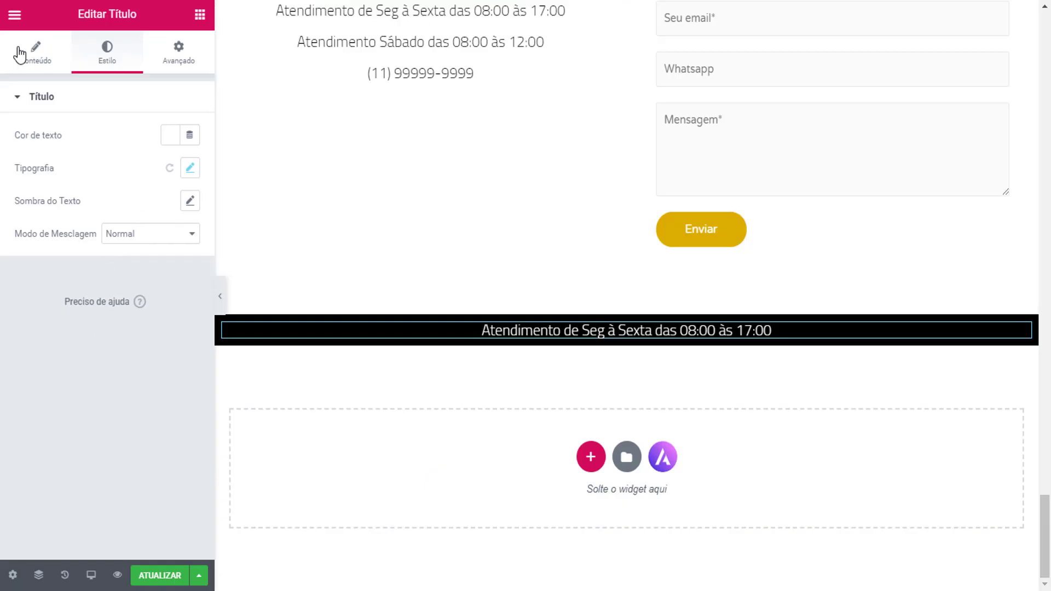
click(23, 52)
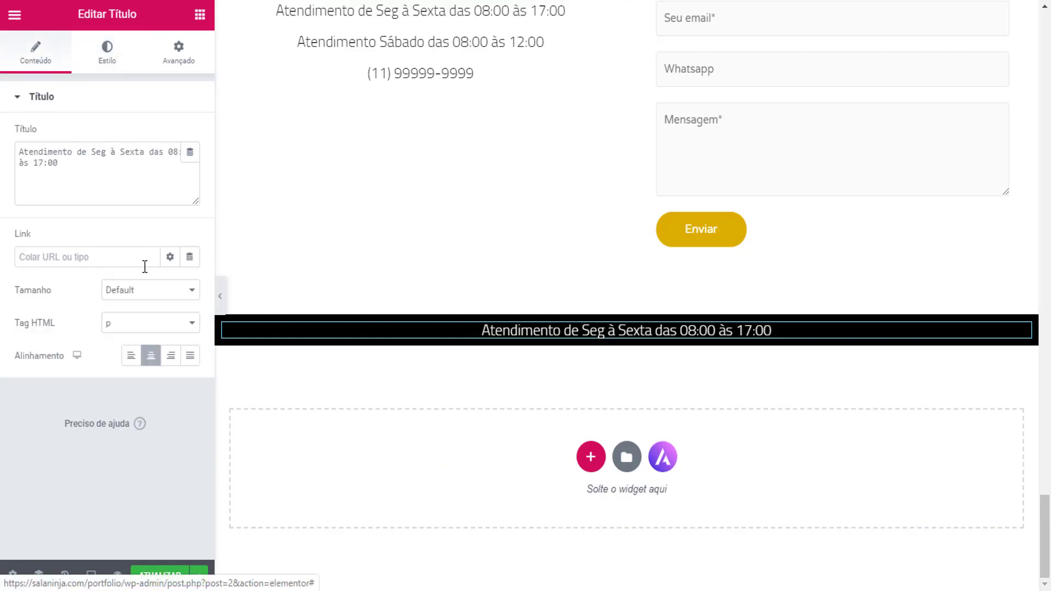
click(141, 182)
key(ctrl+a)
text(Enviar Sala Ninja ® - Todos Os Direitos Reservados - 2020)
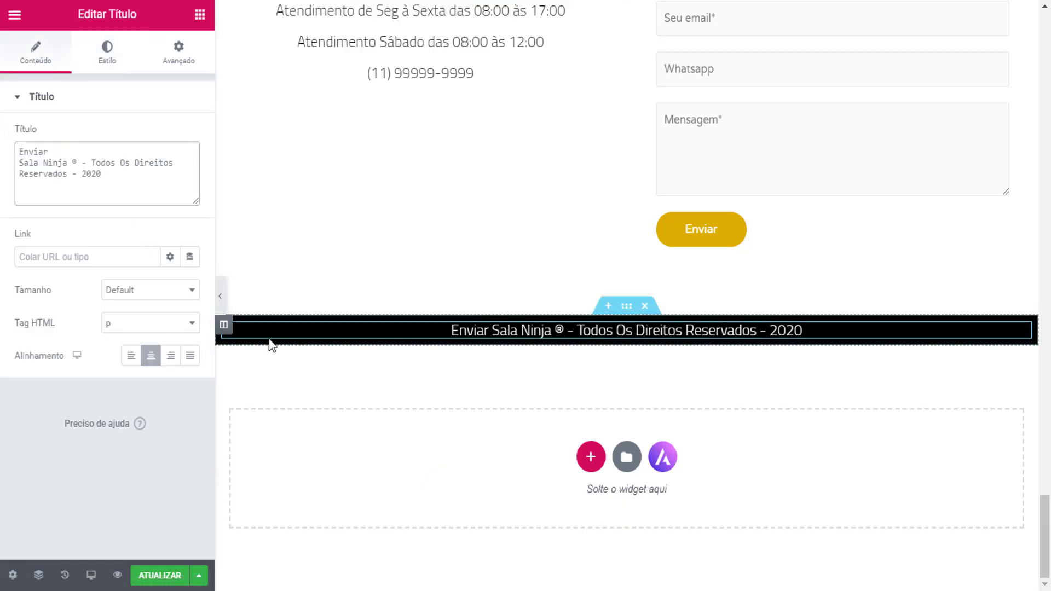
key(Delete)
key(Delete)
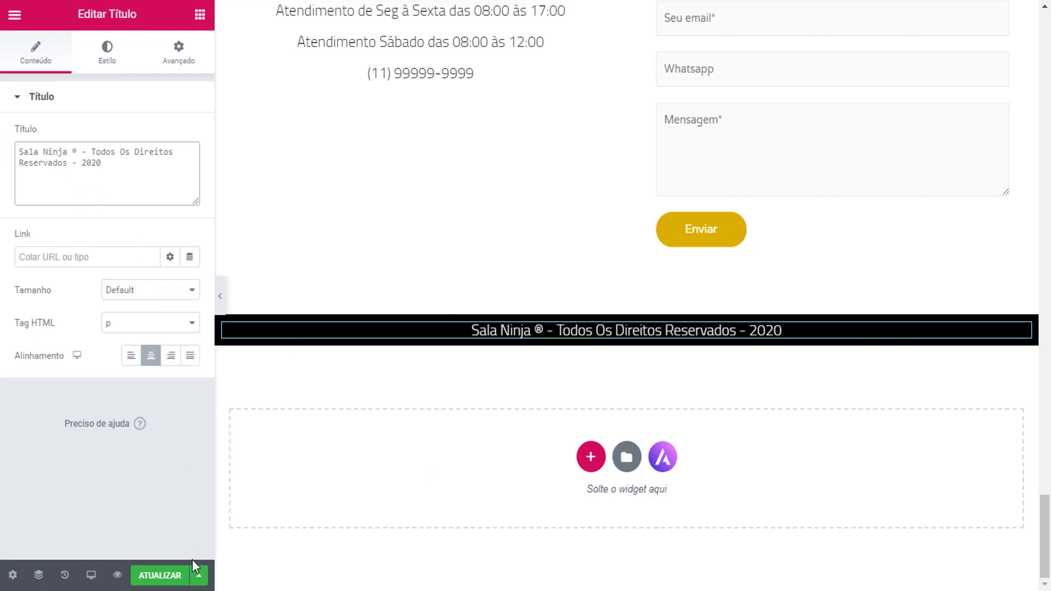
Step: Preview the finished page with its black copyright footer on the live site
click(220, 307)
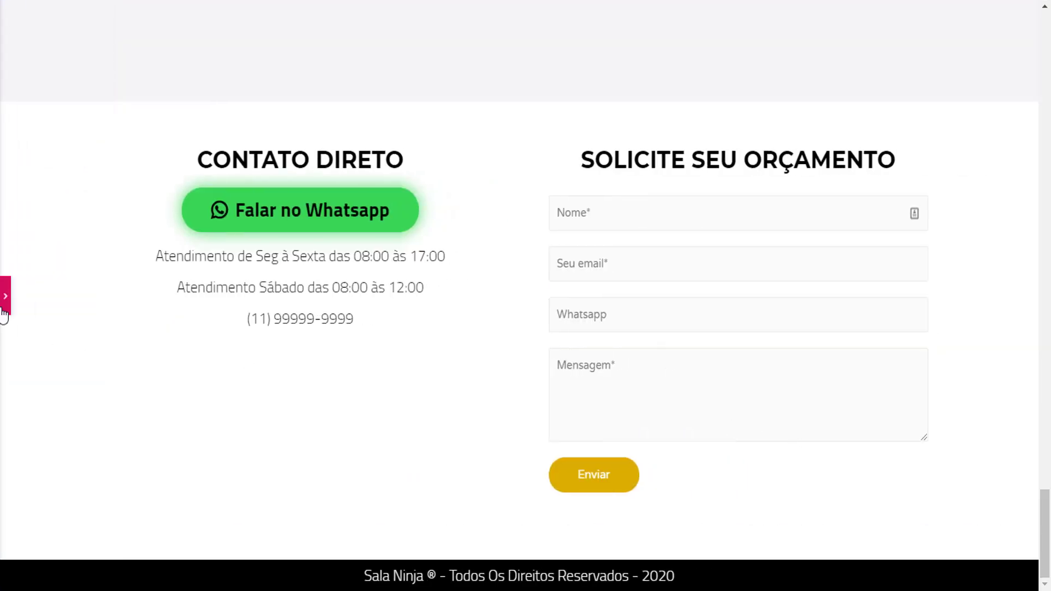
click(5, 309)
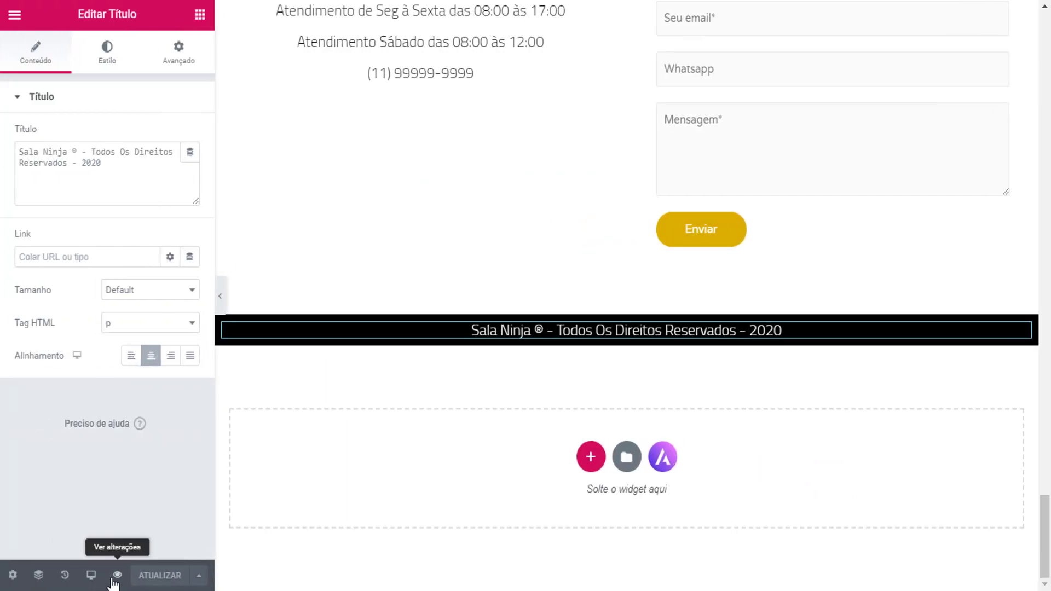
click(113, 578)
key(ctrl+w)
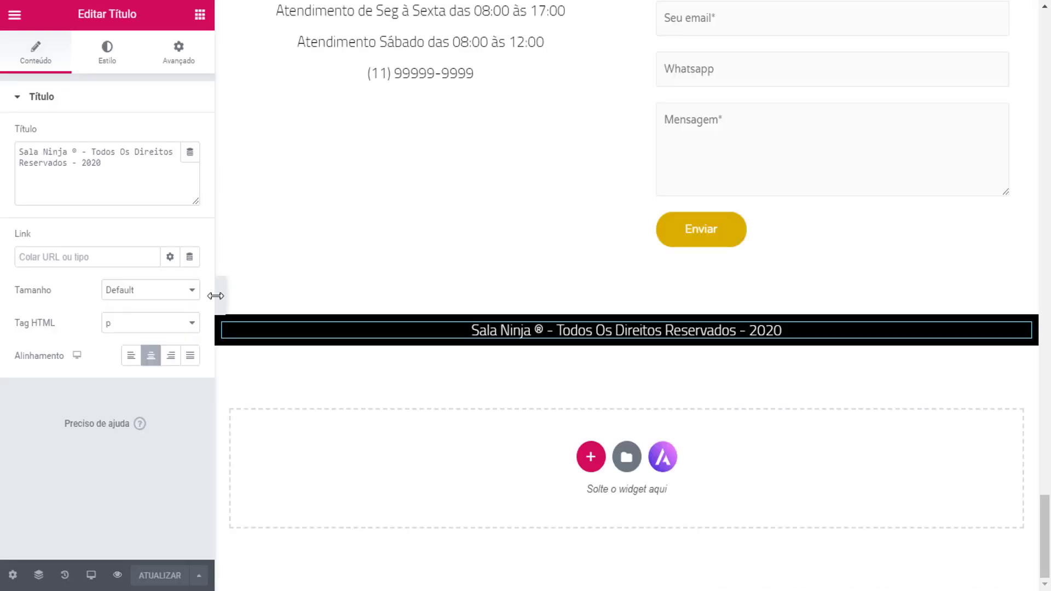
key(ctrl+p)
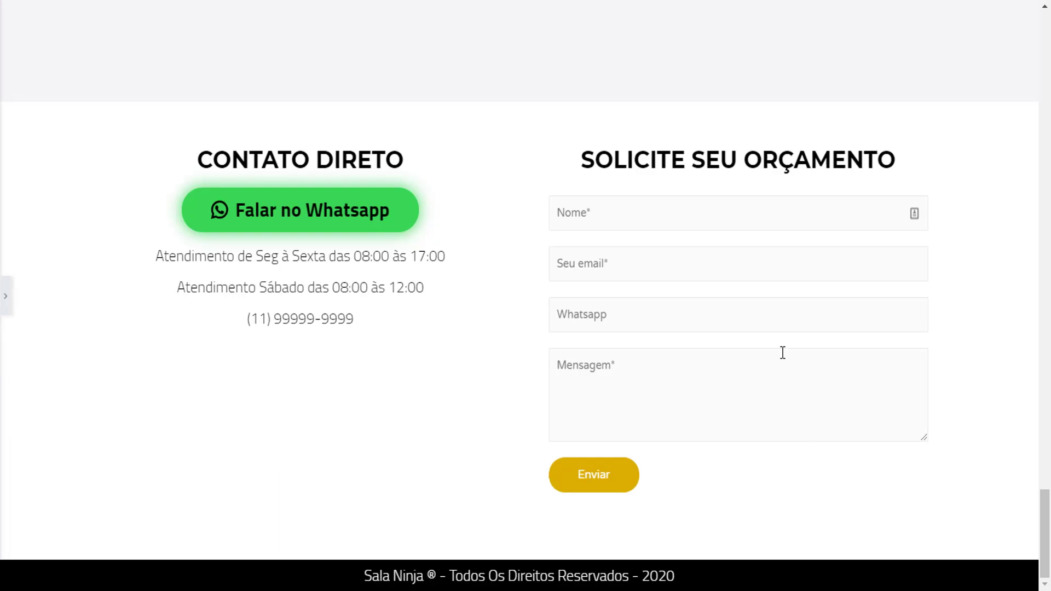
key(alt+Left)
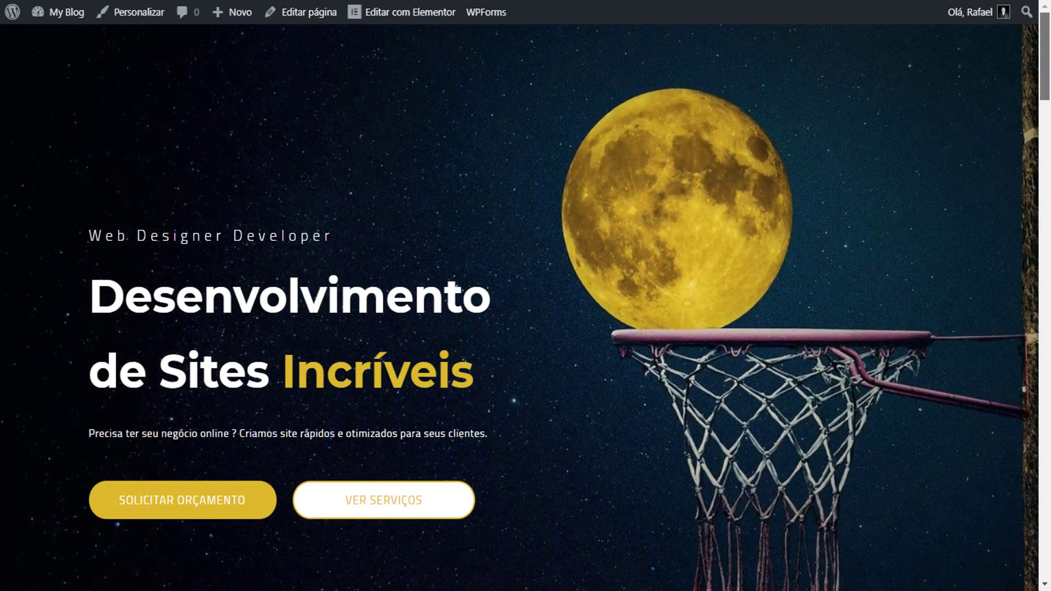
scroll(535, 335, down, 2)
scroll(169, 390, up, 2)
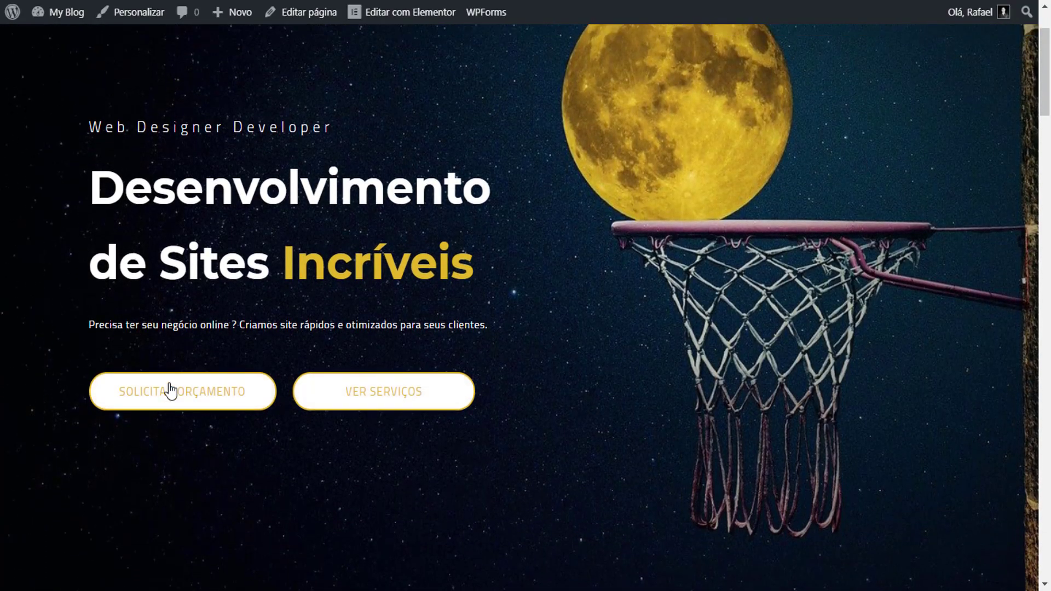
click(380, 460)
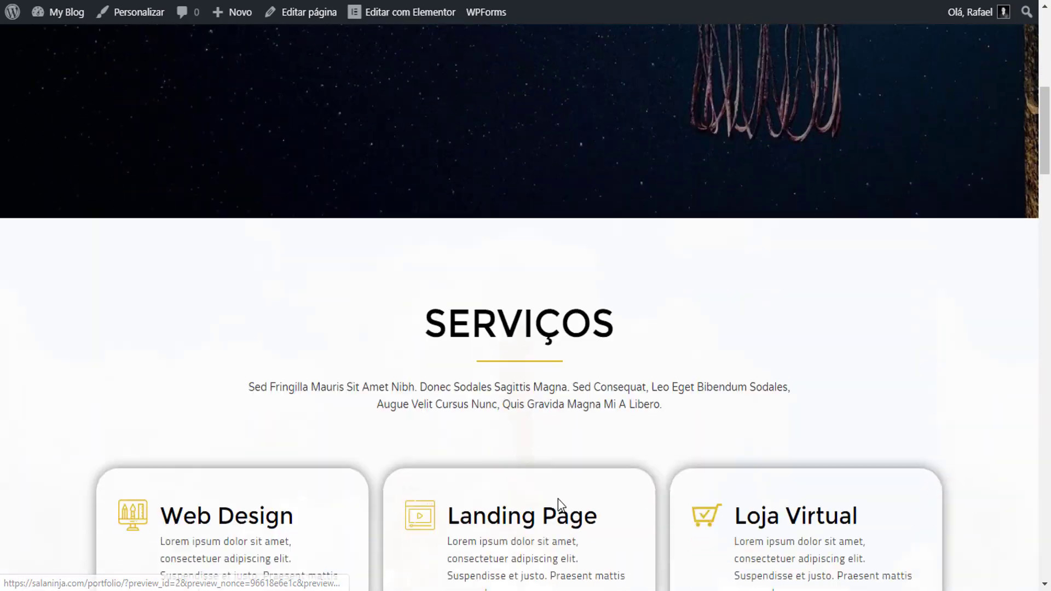
scroll(187, 305, up, 5)
scroll(187, 305, up, 5)
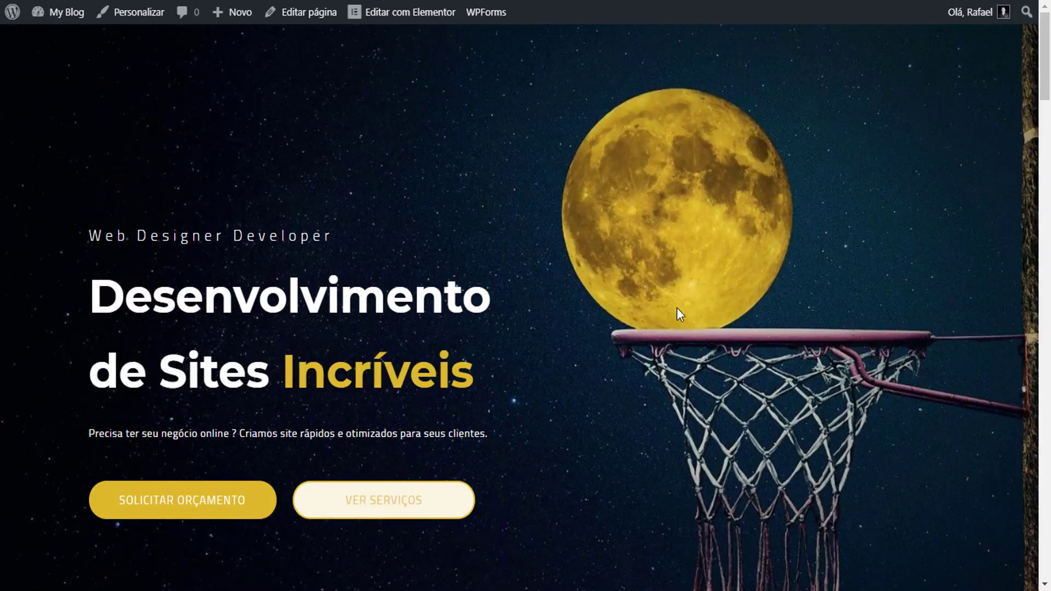
scroll(477, 296, down, 5)
scroll(477, 296, down, 7)
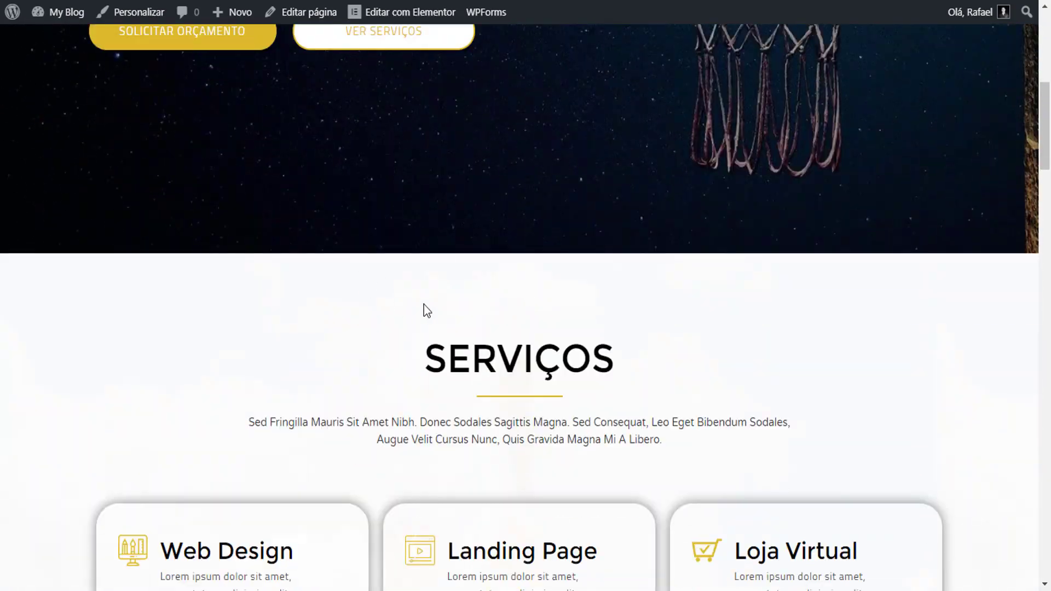
scroll(785, 545, down, 10)
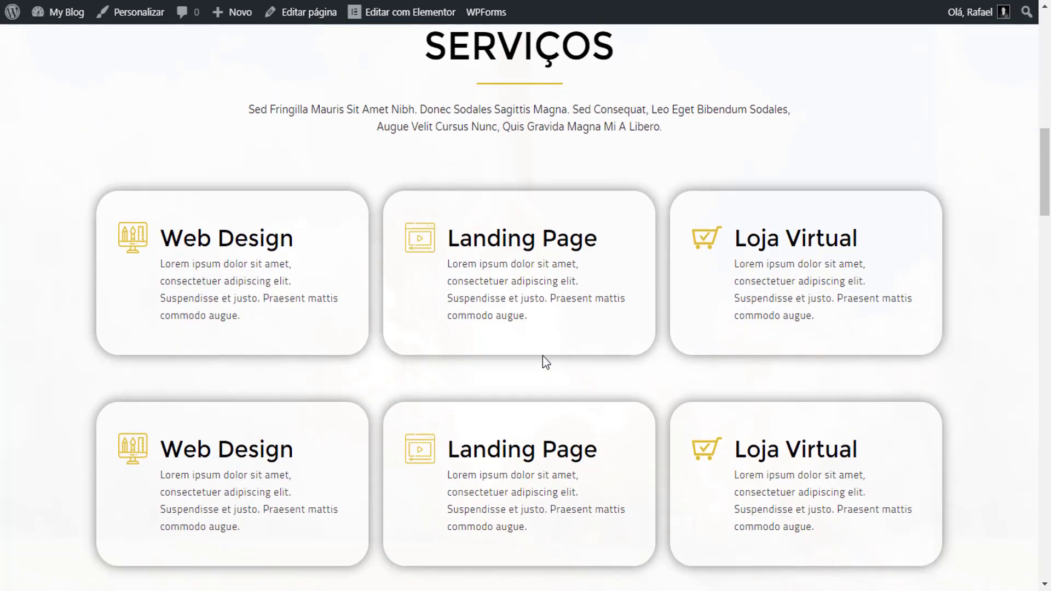
scroll(150, 403, down, 6)
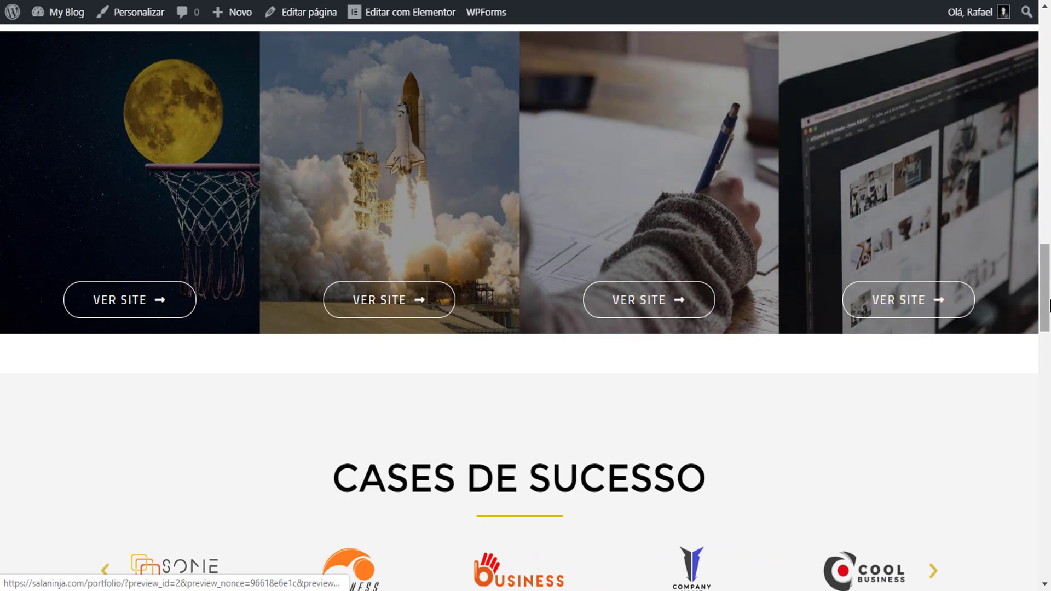
drag(1045, 296, 1048, 555)
click(934, 266)
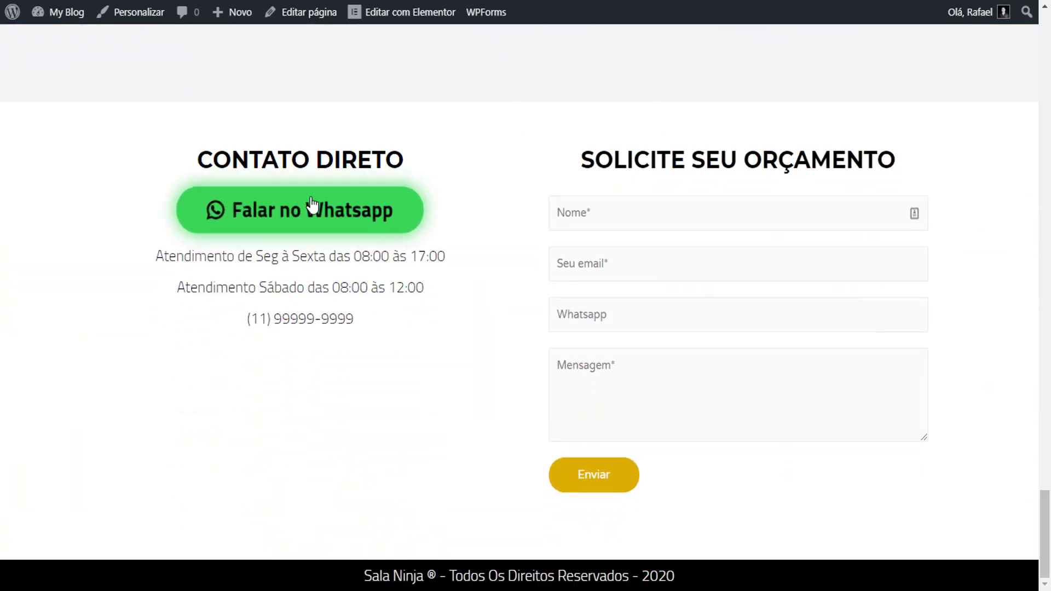
middle_click(506, 176)
scroll(506, 176, up, 20)
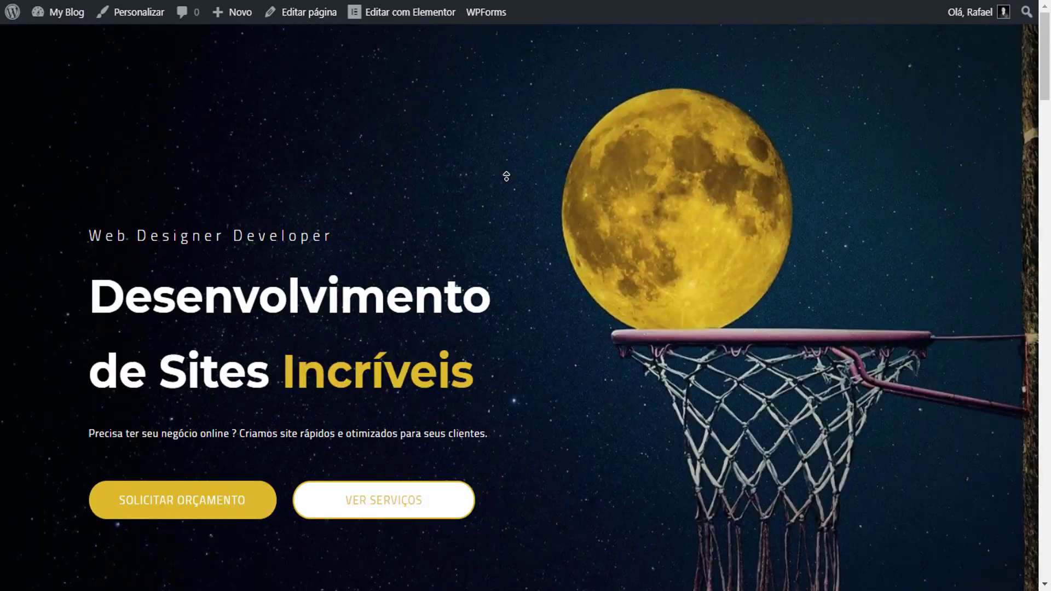